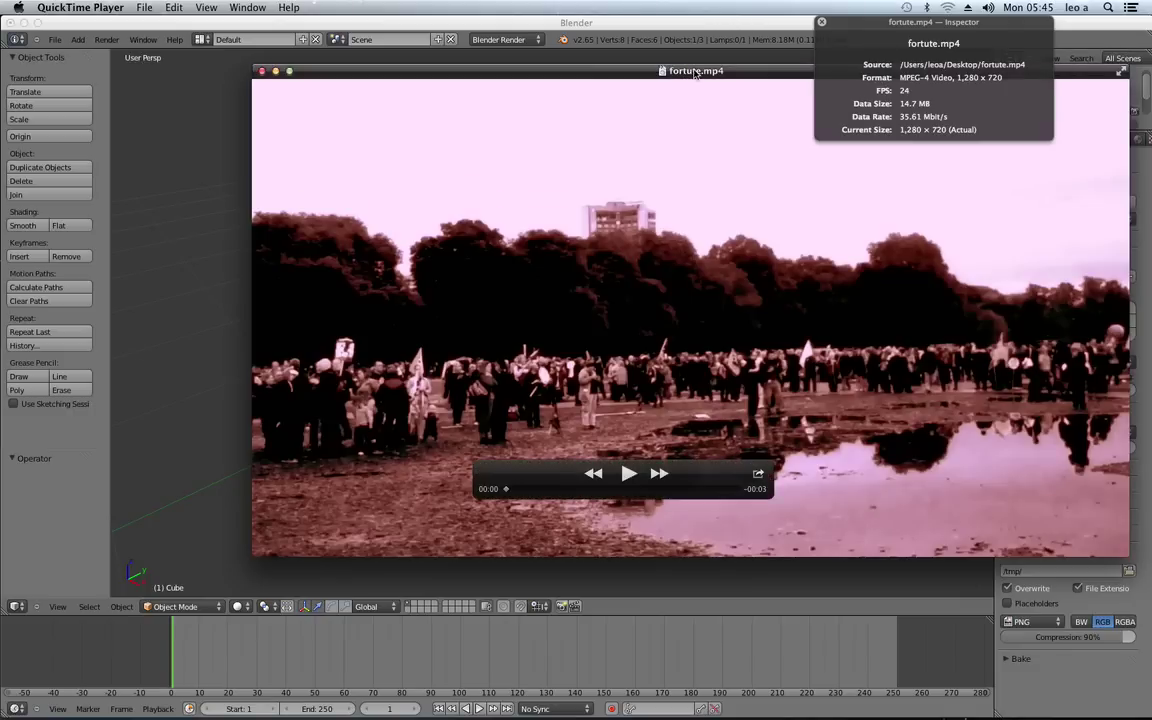
Arrange the fortute.mp4 video window and its information panel on screen
{"action": "mouse_move", "coordinate": [676, 64]}
{"action": "left_mouse_down"}
{"action": "mouse_move", "coordinate": [691, 40]}
{"action": "mouse_move", "coordinate": [675, 25]}
{"action": "left_mouse_up"}
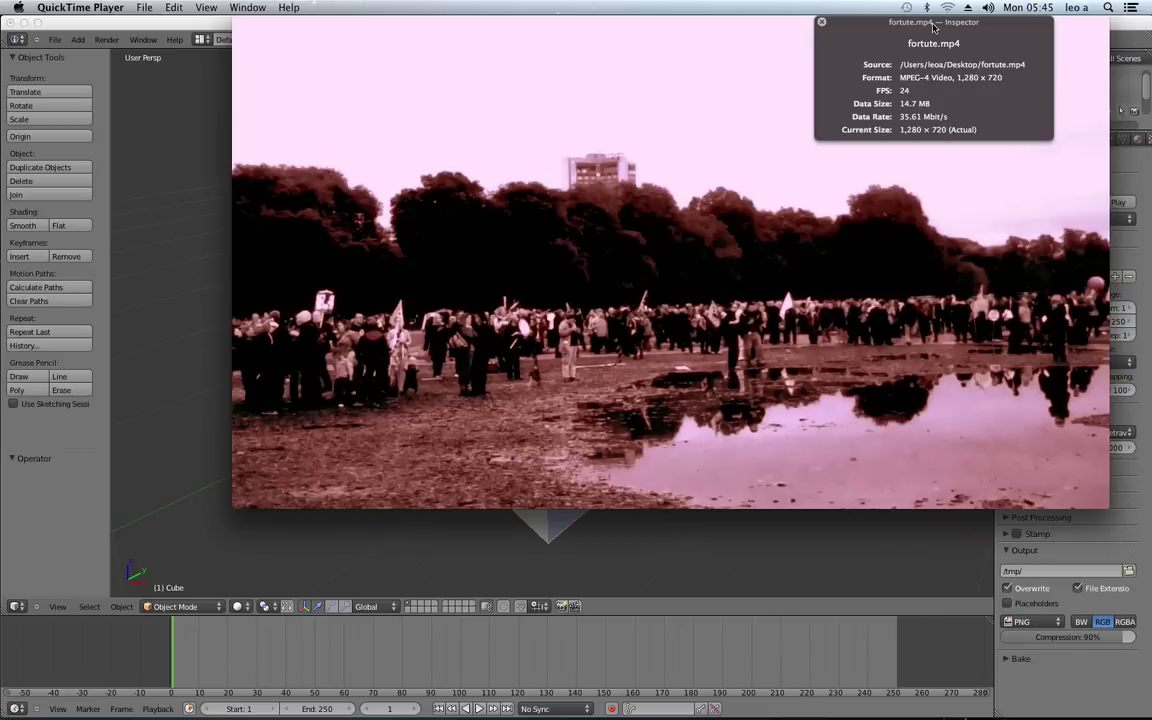
{"action": "left_click_drag", "start_coordinate": [933, 27], "coordinate": [915, 27]}
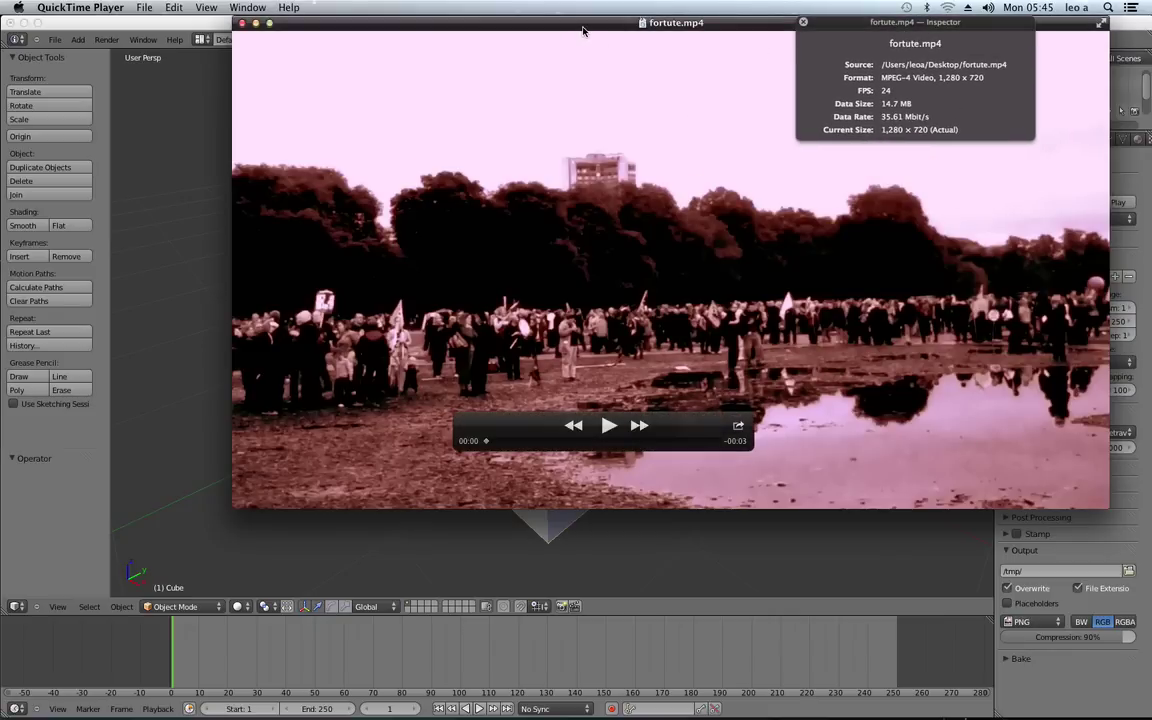
{"action": "left_click_drag", "start_coordinate": [584, 31], "coordinate": [594, 31]}
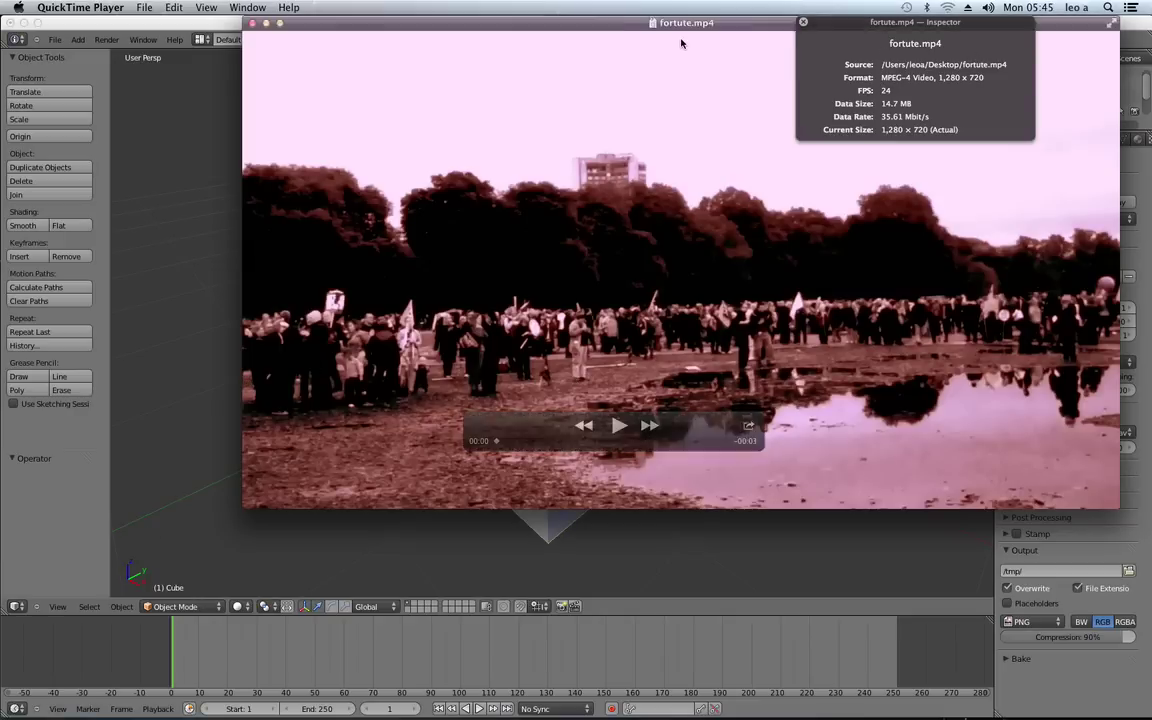
{"action": "left_click_drag", "start_coordinate": [685, 24], "coordinate": [651, 48]}
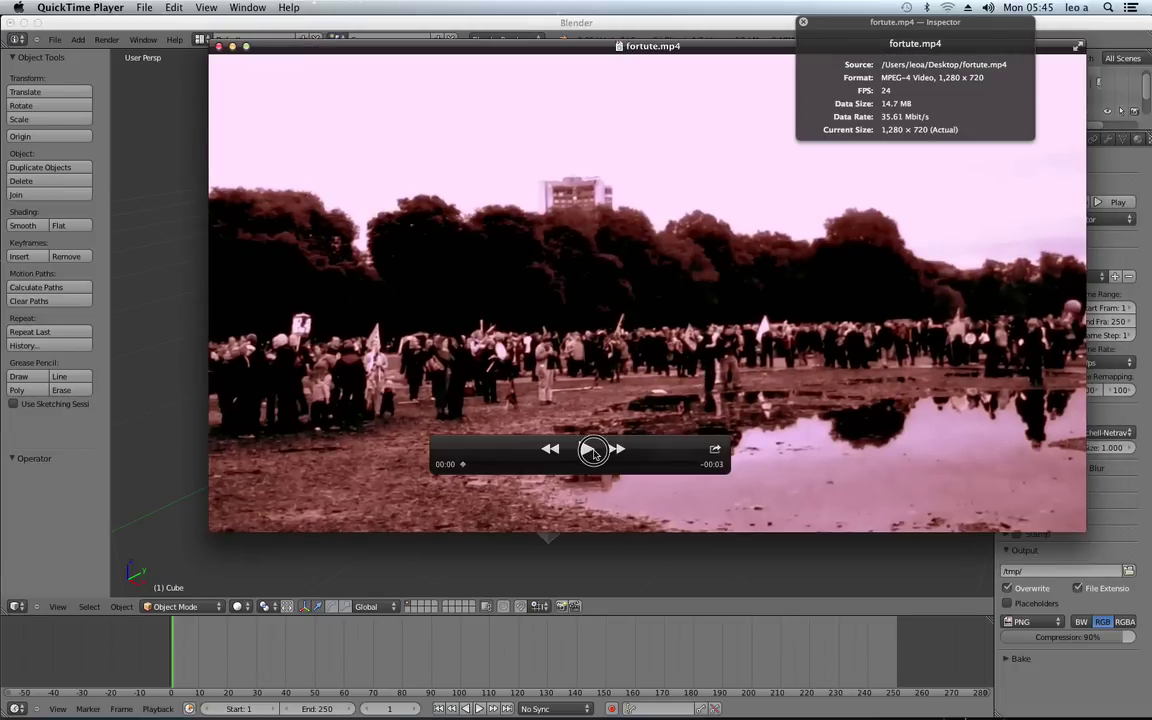
Play the fortute.mp4 clip several times, pause it, and step forward two frames
{"action": "left_click", "coordinate": [593, 451]}
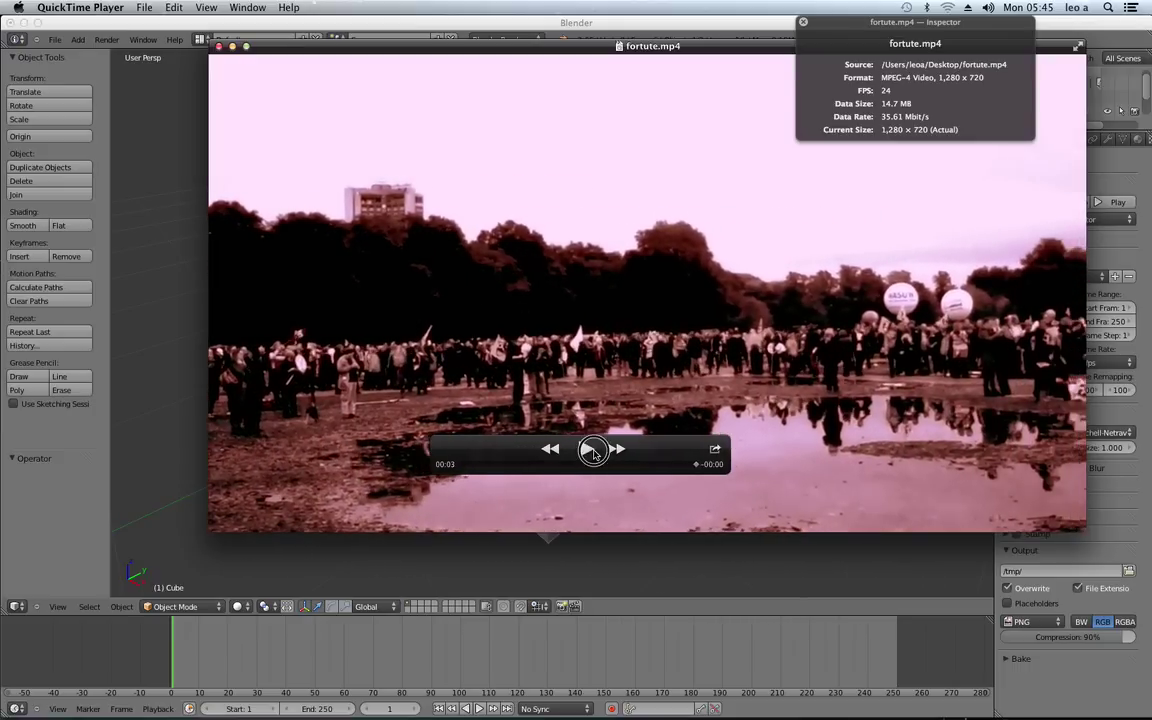
{"action": "left_click", "coordinate": [593, 451]}
{"action": "left_click", "coordinate": [593, 451]}
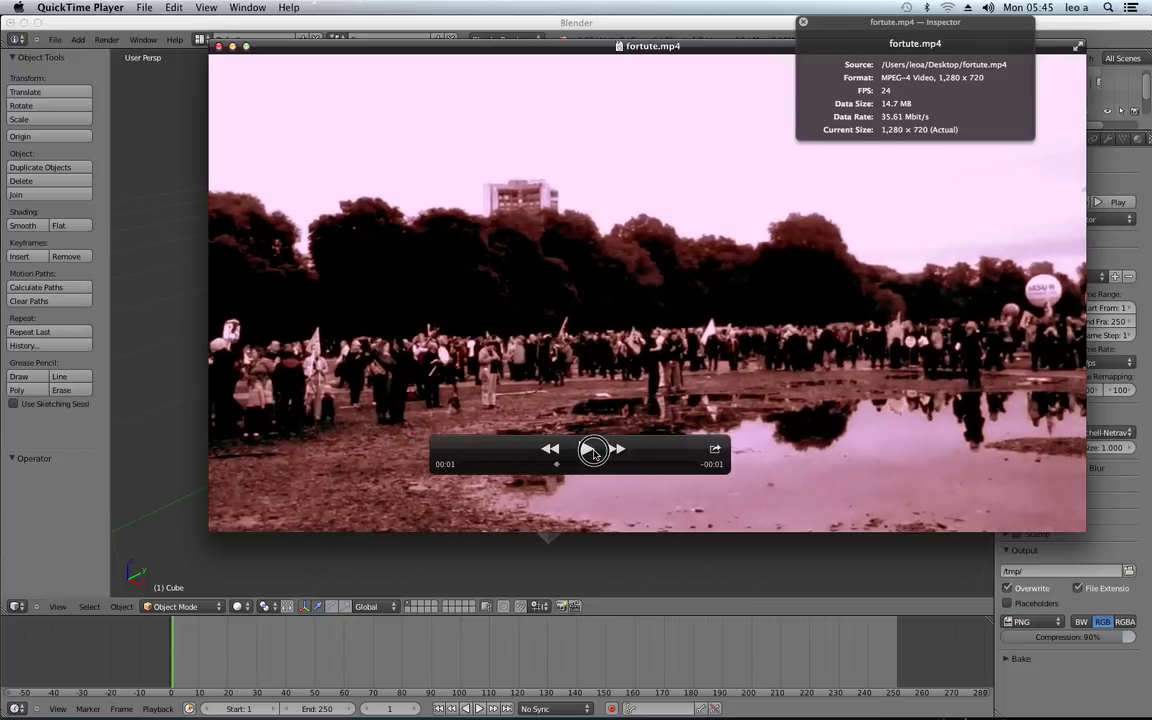
{"action": "left_click", "coordinate": [588, 450]}
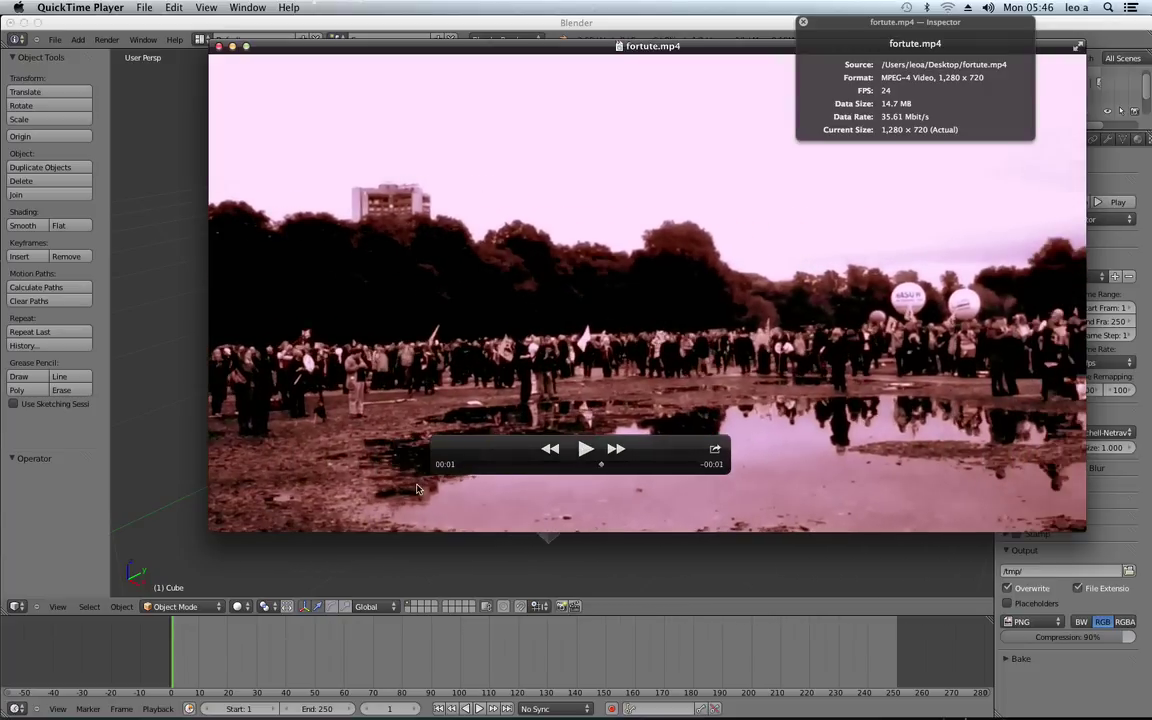
{"action": "key", "text": "Right"}
{"action": "key", "text": "Right"}
{"action": "key", "text": "Right"}
{"action": "key", "text": "Right"}
{"action": "key", "text": "Right"}
{"action": "key", "text": "Right"}
{"action": "key", "text": "Right"}
{"action": "key", "text": "Right"}
{"action": "key", "text": "Right"}
{"action": "key", "text": "Right"}
{"action": "key", "text": "Right"}
{"action": "key", "text": "Right"}
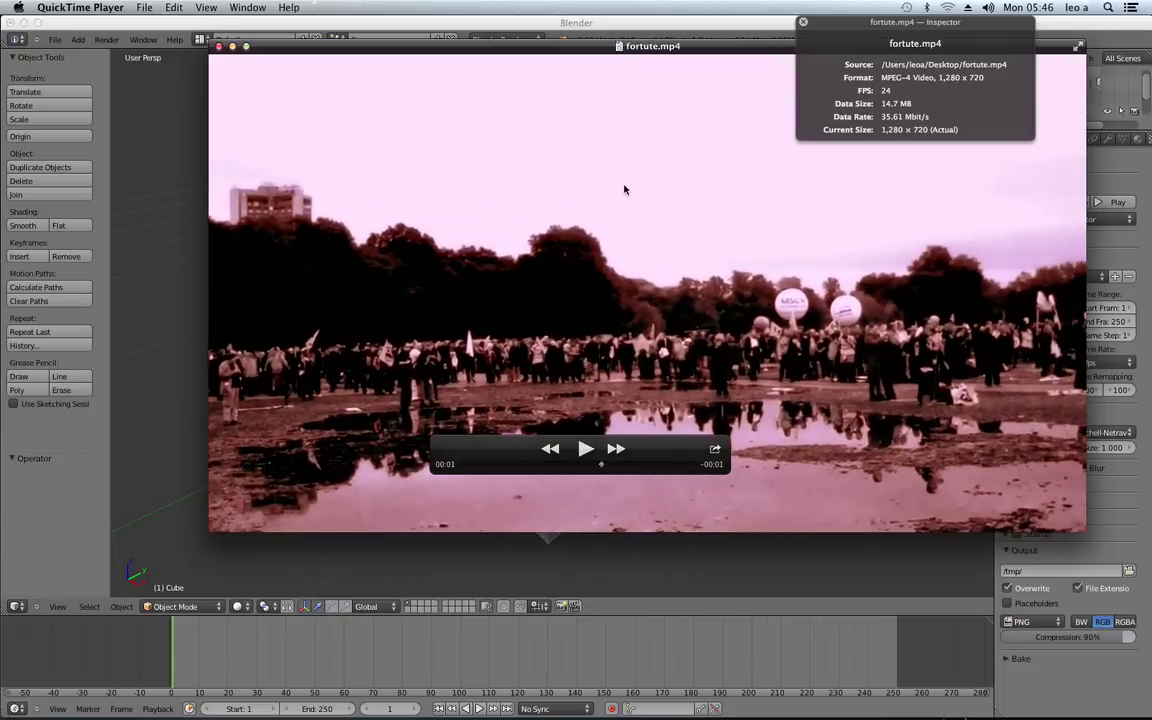
{"action": "key", "text": "Right"}
{"action": "key", "text": "Right"}
{"action": "key", "text": "Right"}
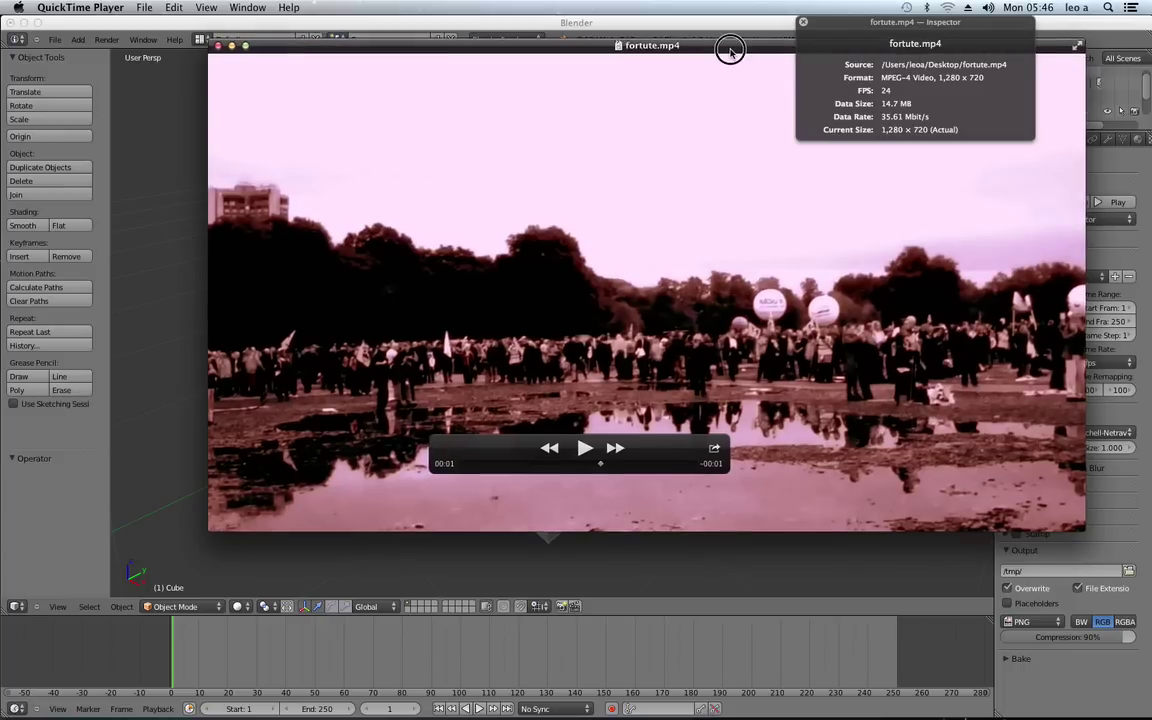
Reposition the video window and information panel to read the clip's data size and rate
{"action": "left_click_drag", "start_coordinate": [728, 45], "coordinate": [712, 32]}
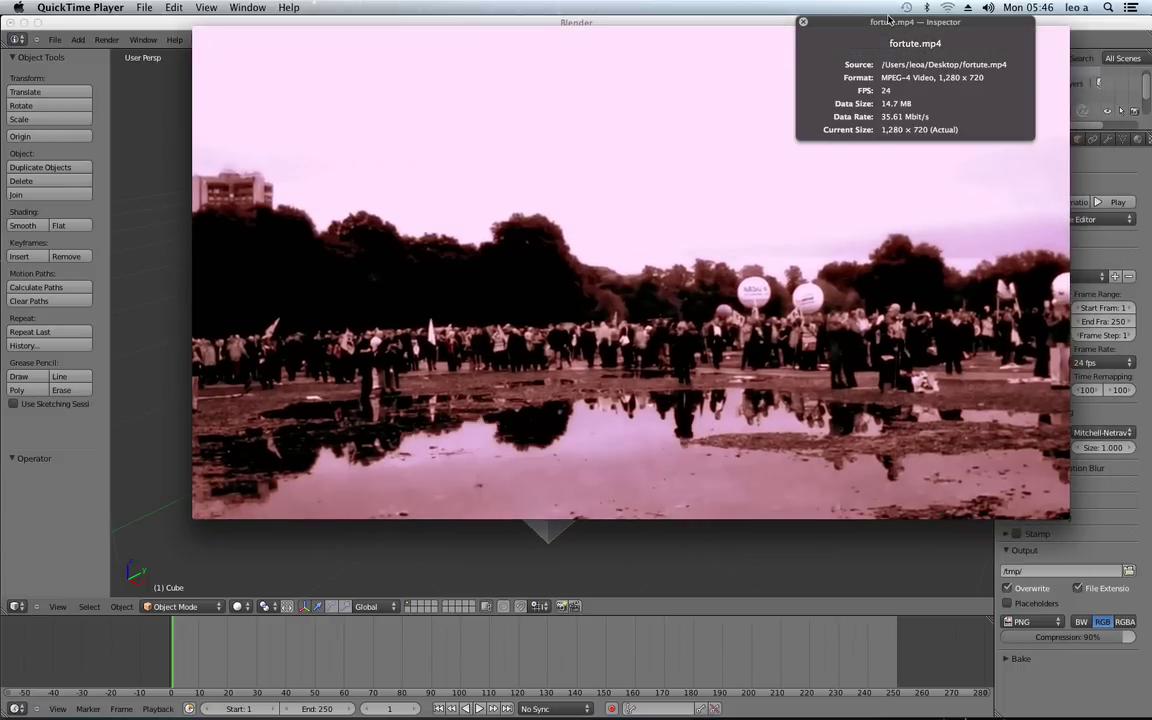
{"action": "left_click_drag", "start_coordinate": [889, 24], "coordinate": [818, 31]}
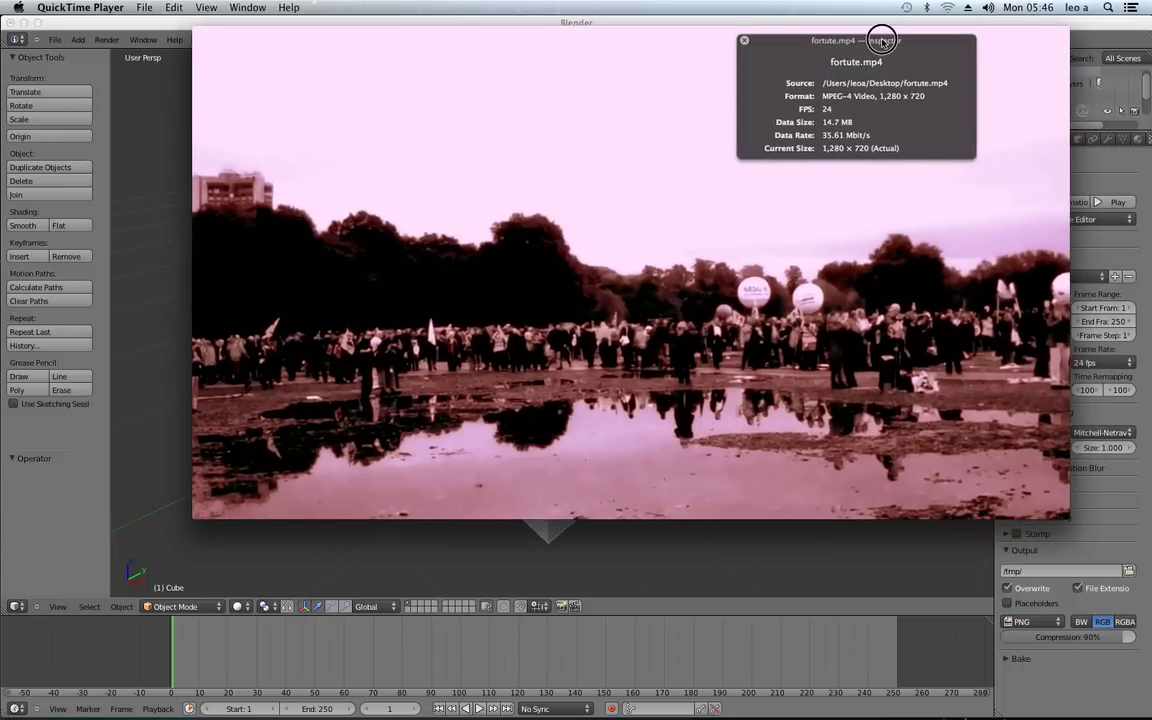
{"action": "left_click_drag", "start_coordinate": [890, 39], "coordinate": [818, 90]}
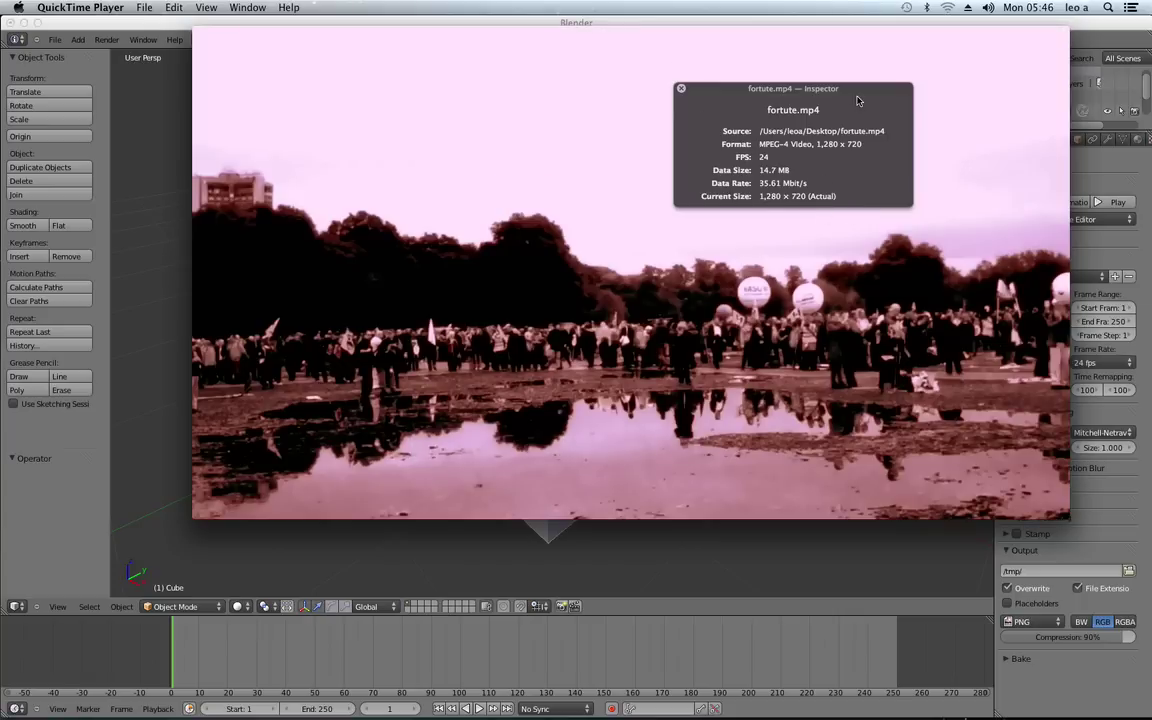
{"action": "mouse_move", "coordinate": [799, 94]}
{"action": "left_mouse_down"}
{"action": "mouse_move", "coordinate": [753, 63]}
{"action": "mouse_move", "coordinate": [811, 27]}
{"action": "left_mouse_up"}
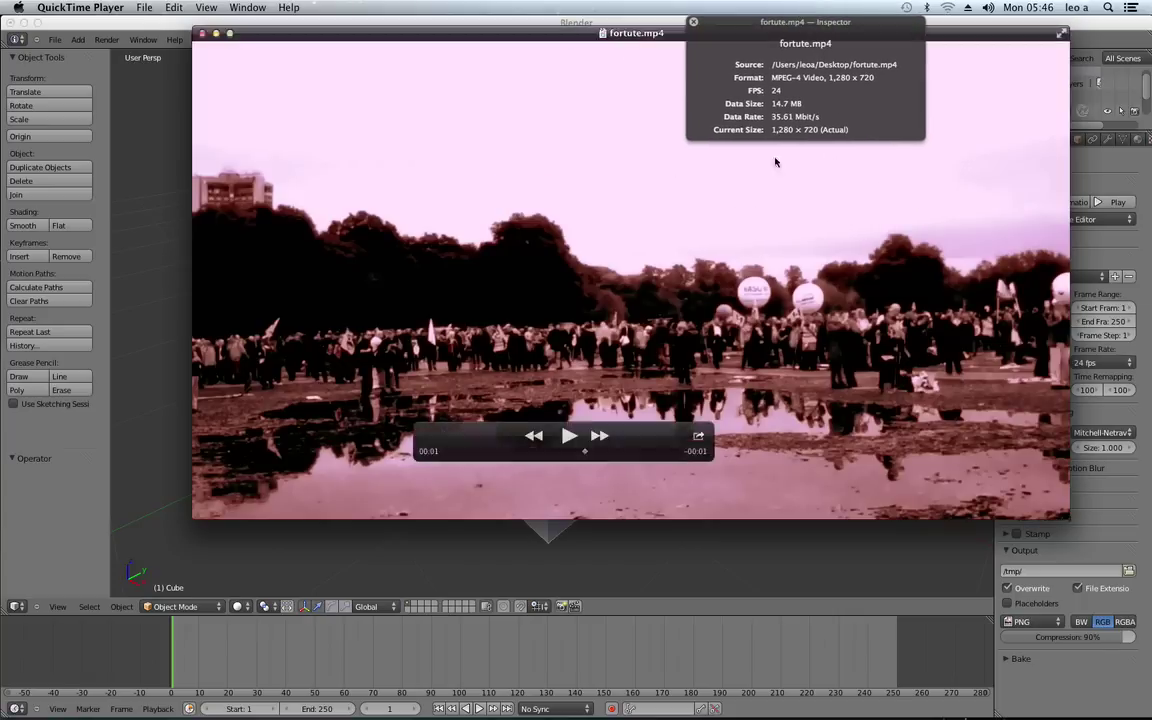
{"action": "left_click_drag", "start_coordinate": [716, 21], "coordinate": [657, 85]}
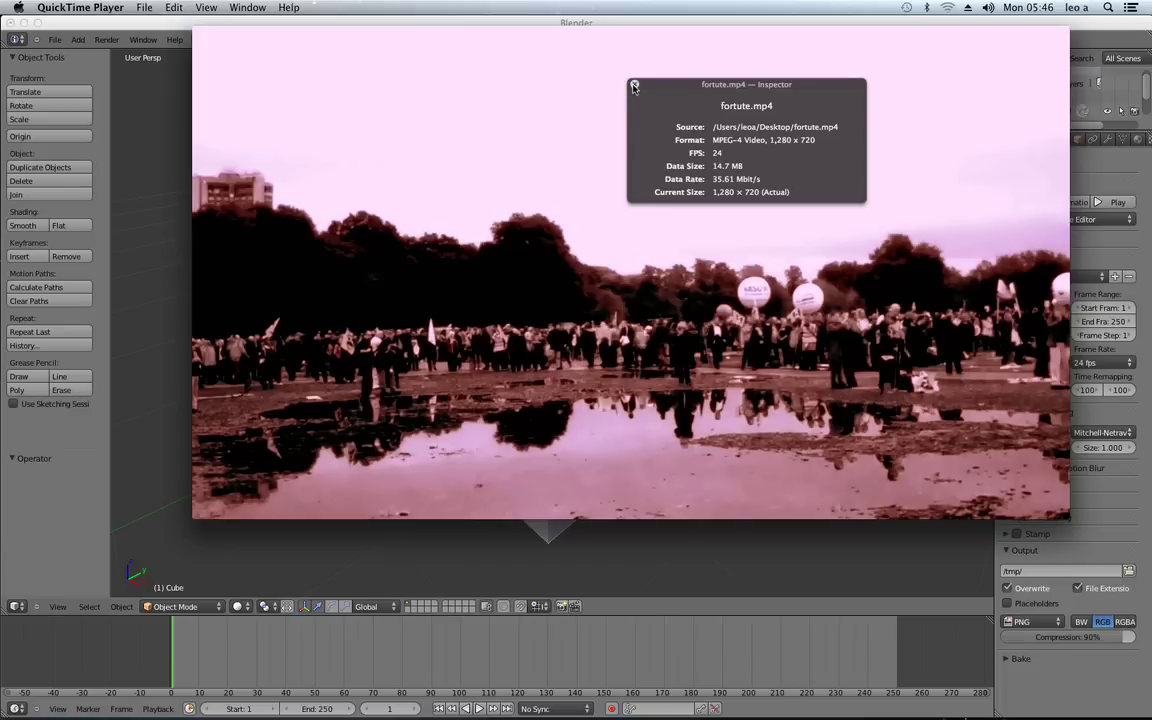
{"action": "left_click_drag", "start_coordinate": [791, 98], "coordinate": [731, 35]}
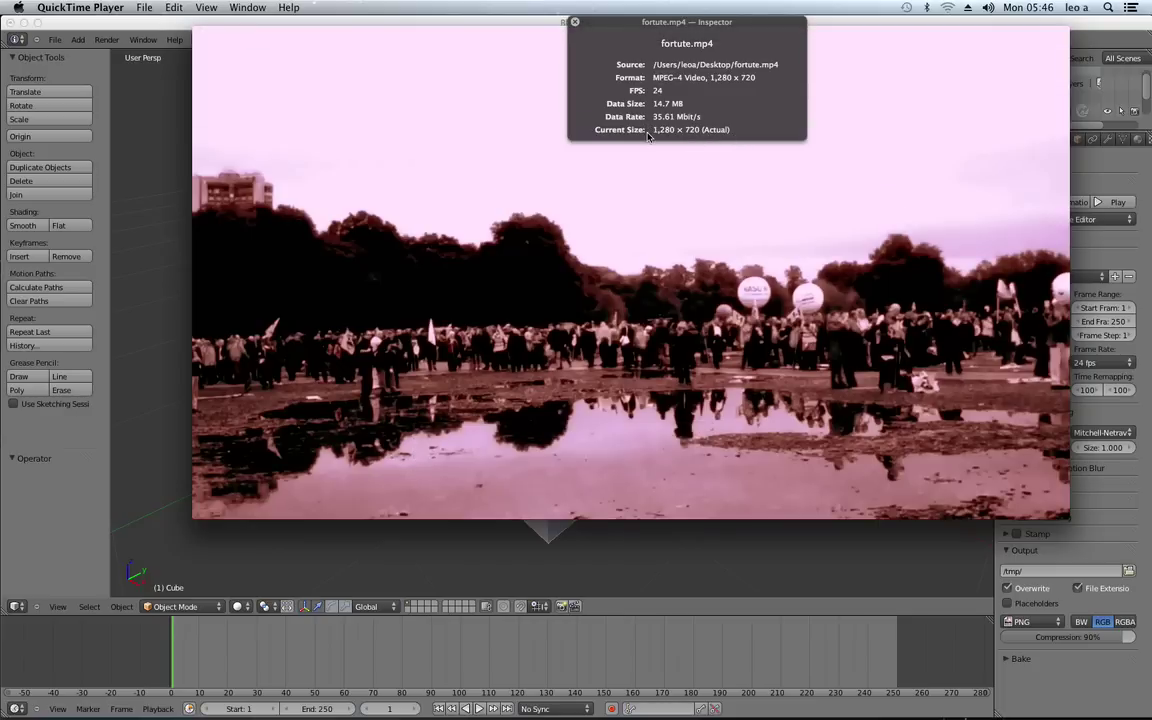
{"action": "left_click_drag", "start_coordinate": [715, 129], "coordinate": [738, 159]}
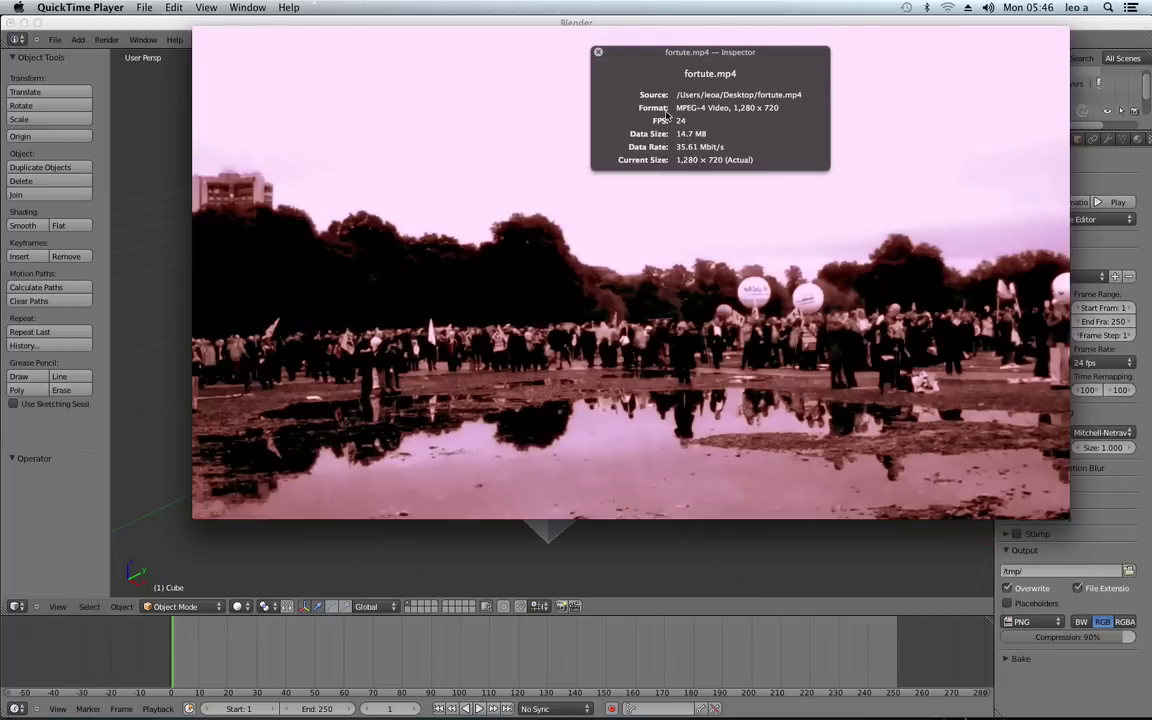
Close the QuickTime information panel and the fortute.mp4 video window
{"action": "left_click", "coordinate": [598, 51]}
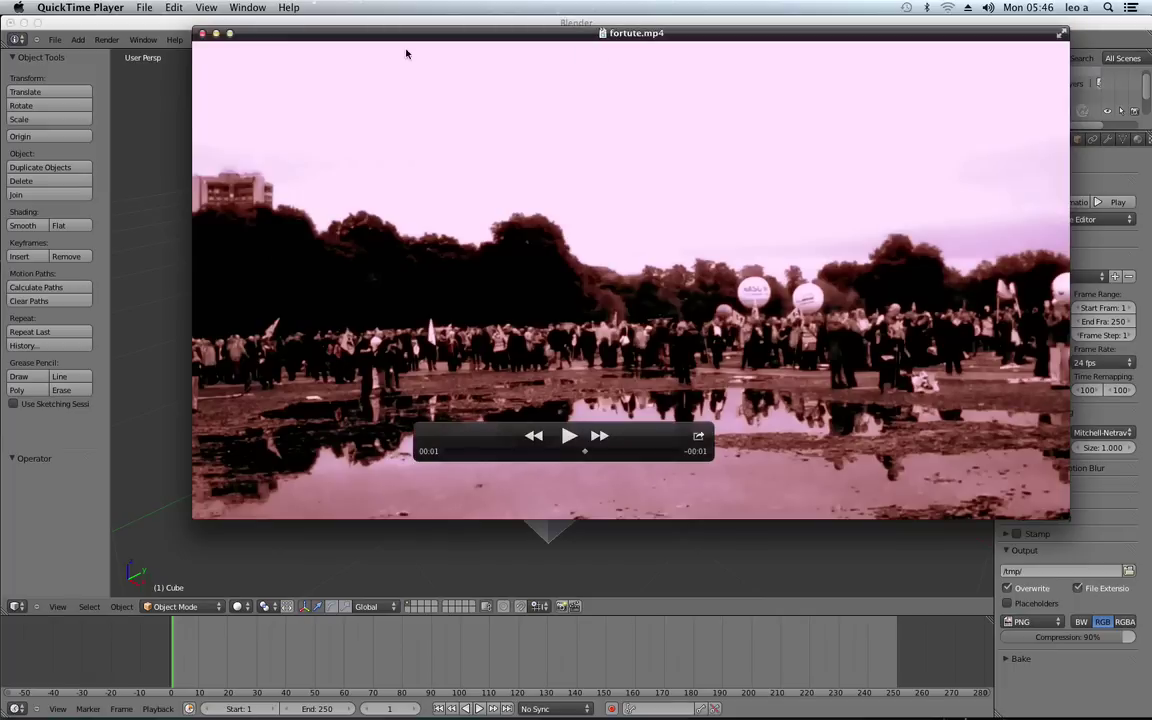
{"action": "left_click", "coordinate": [201, 34]}
{"action": "left_click", "coordinate": [204, 36]}
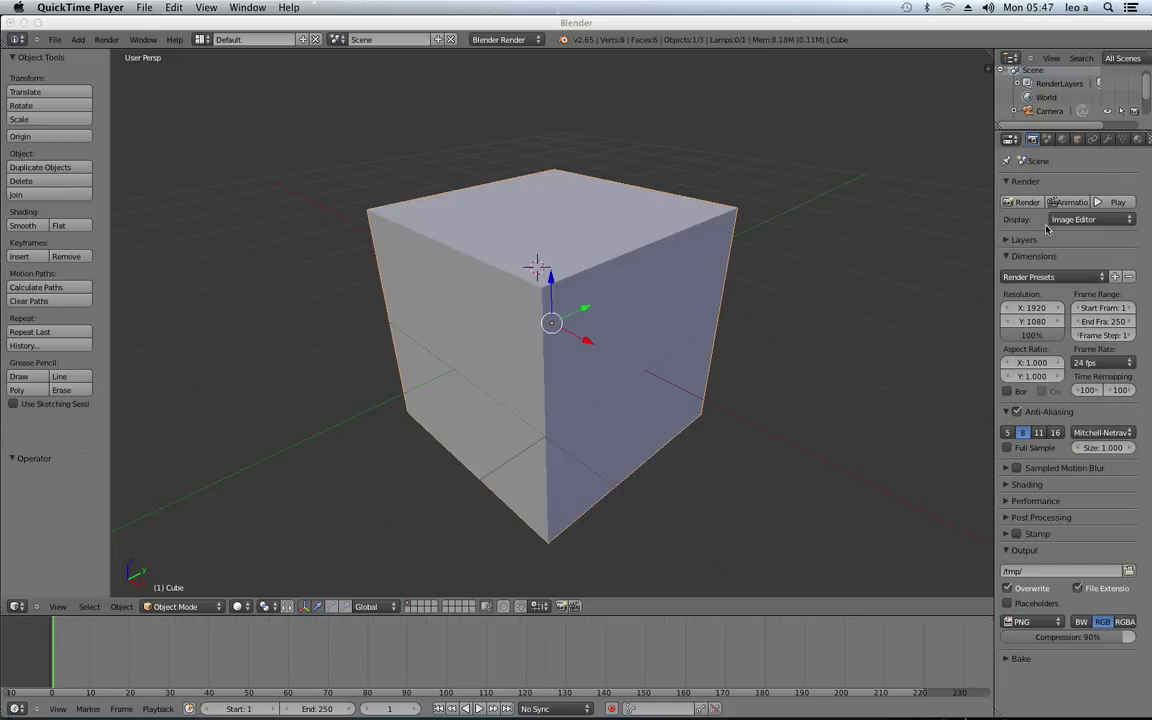
Set the render resolution to 1280 × 720 at 100%
{"action": "left_click", "coordinate": [1046, 297]}
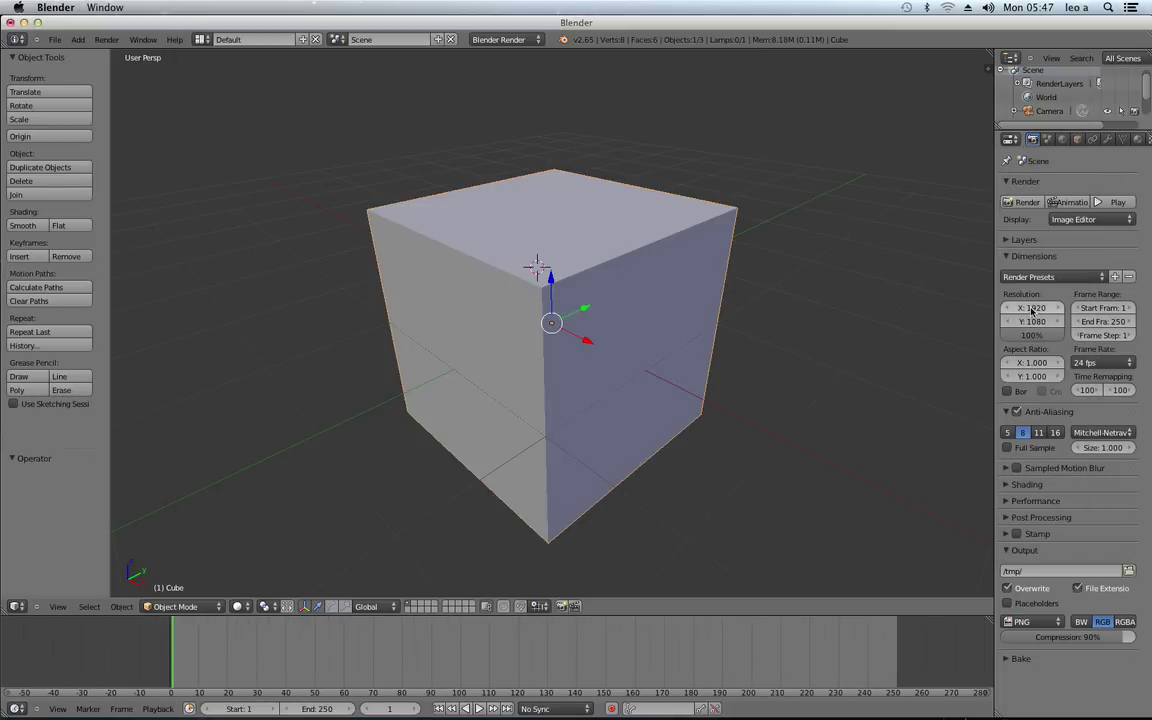
{"action": "left_click", "coordinate": [1032, 307]}
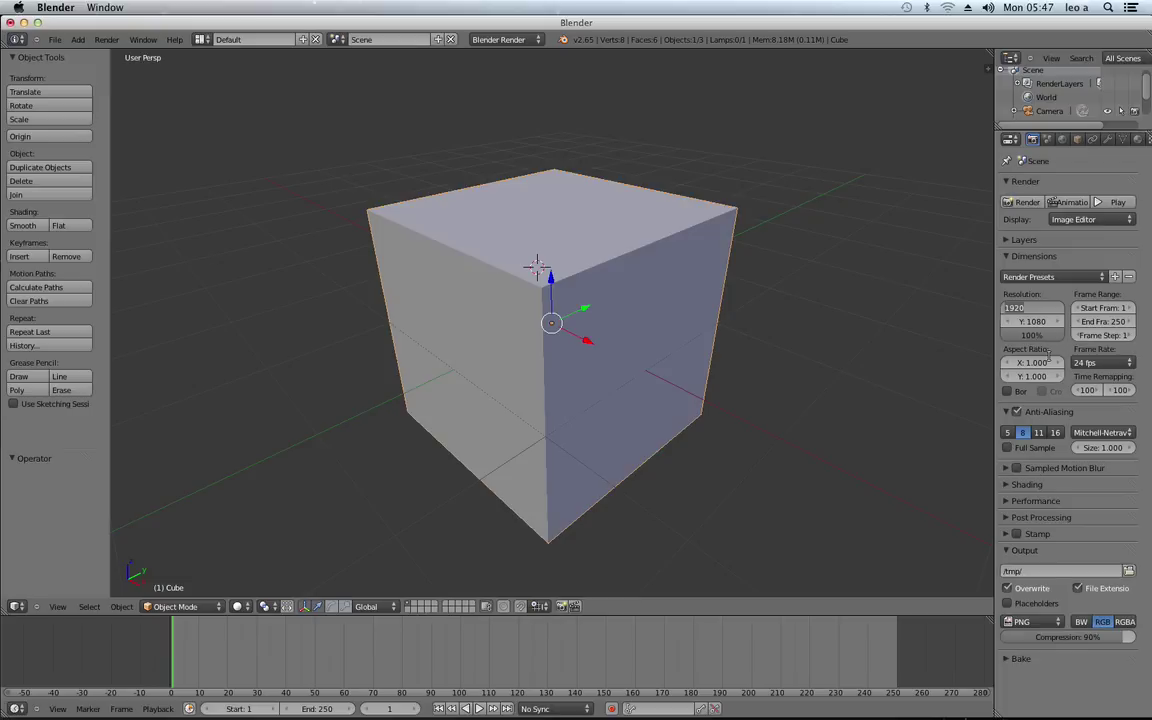
{"action": "type", "text": "12"}
{"action": "key", "text": "Tab"}
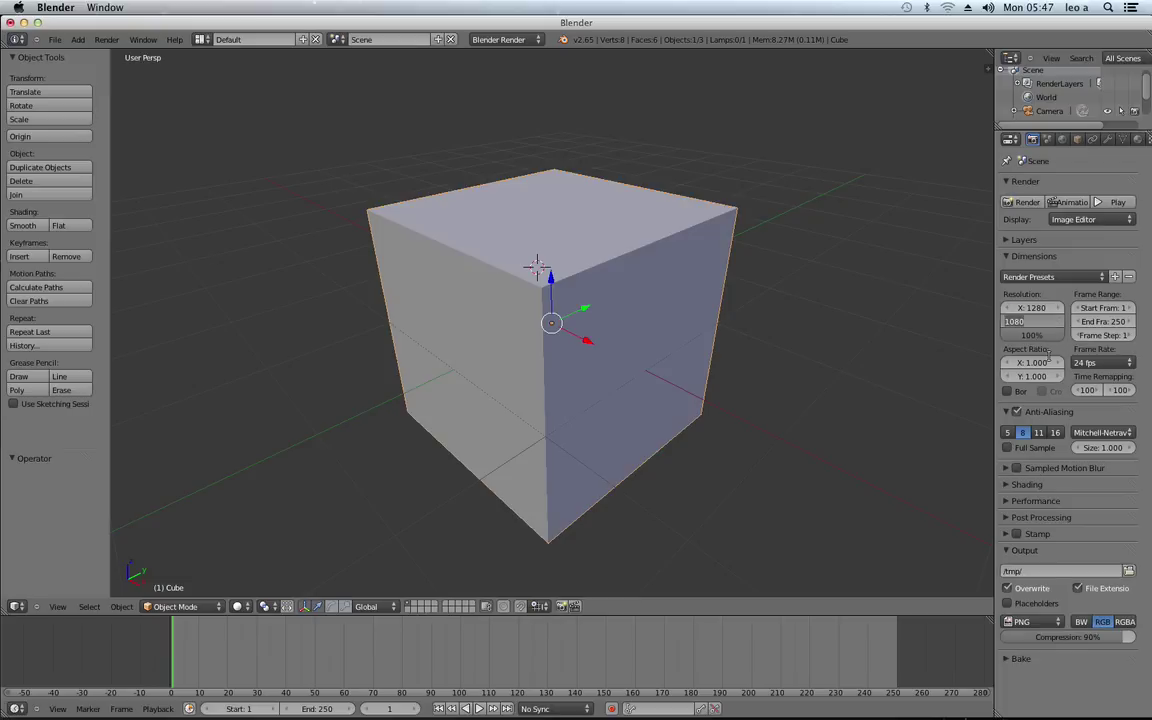
{"action": "type", "text": "720"}
{"action": "key", "text": "Return"}
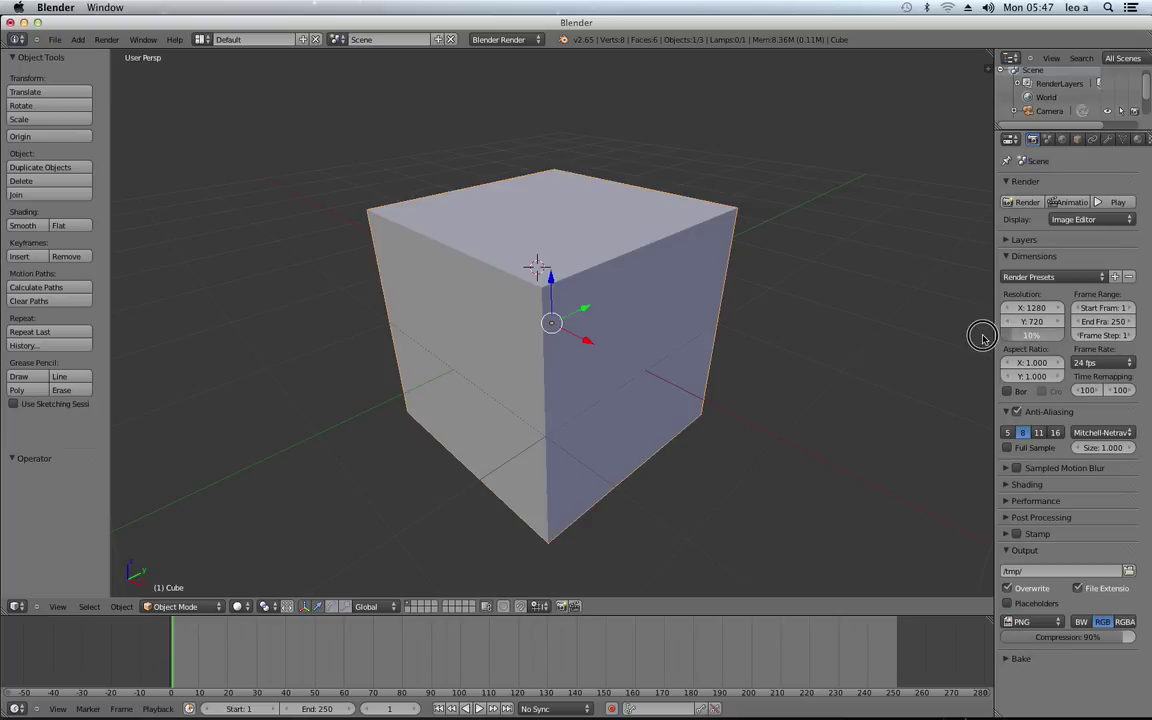
{"action": "left_click", "coordinate": [1040, 335]}
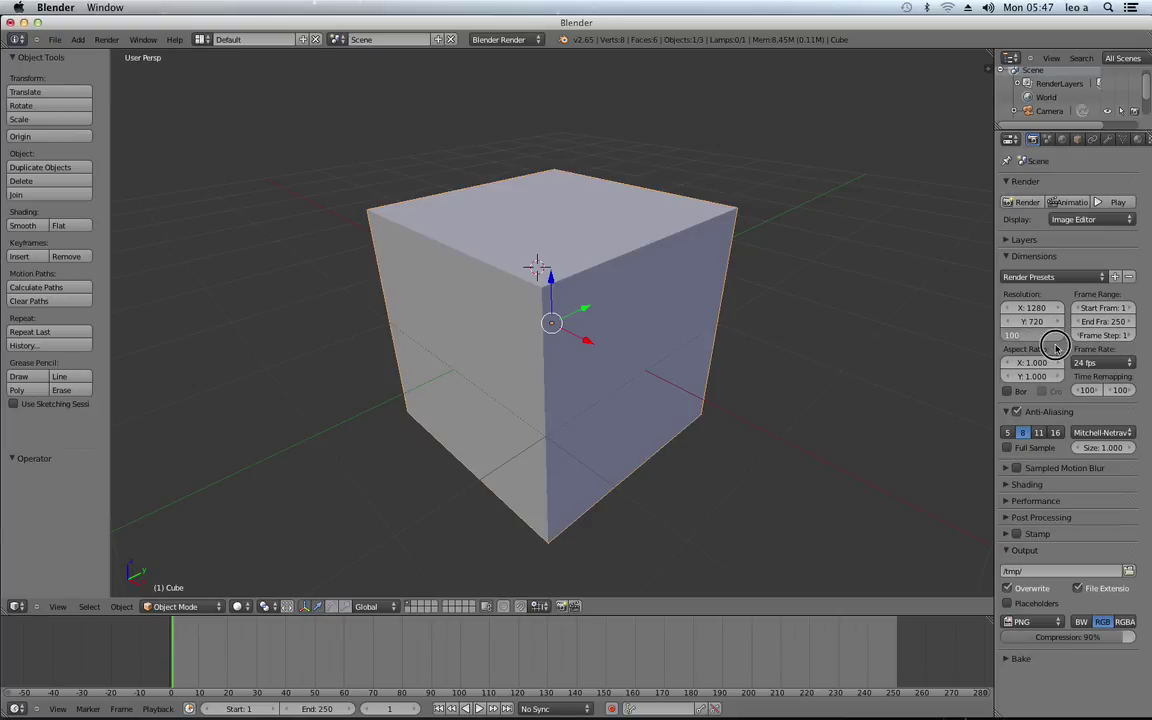
{"action": "key", "text": "Return"}
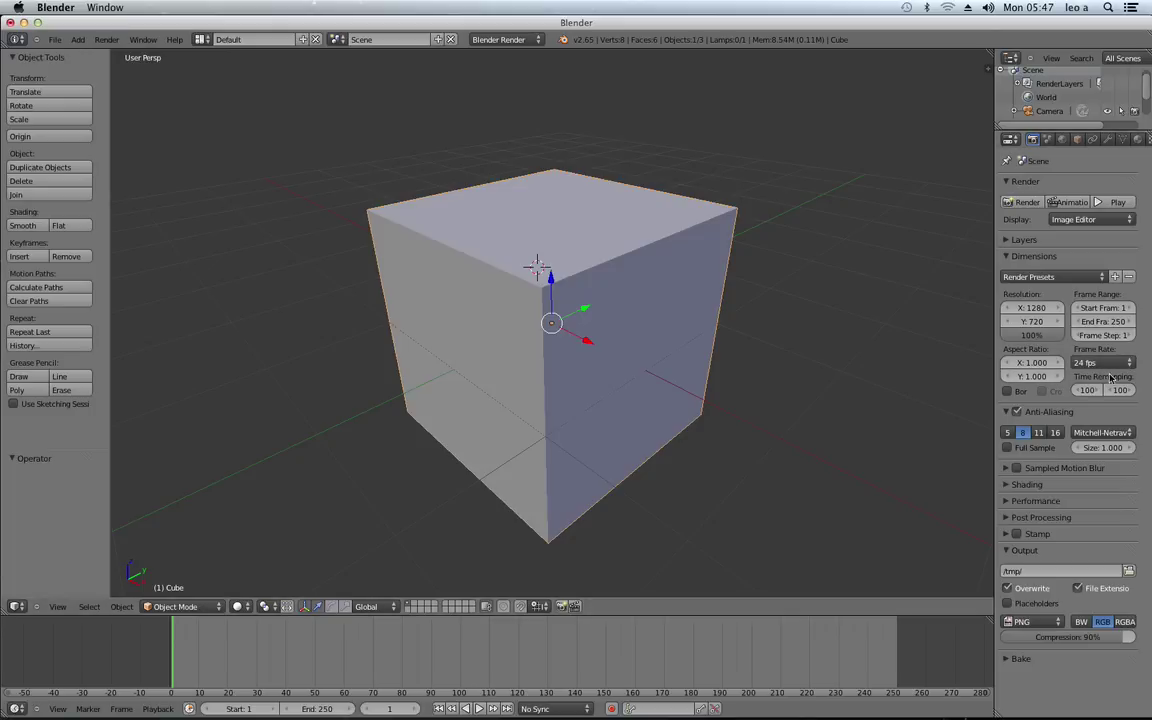
Browse the frame-rate presets and leave the frame rate at 24 fps
{"action": "left_click", "coordinate": [1100, 362]}
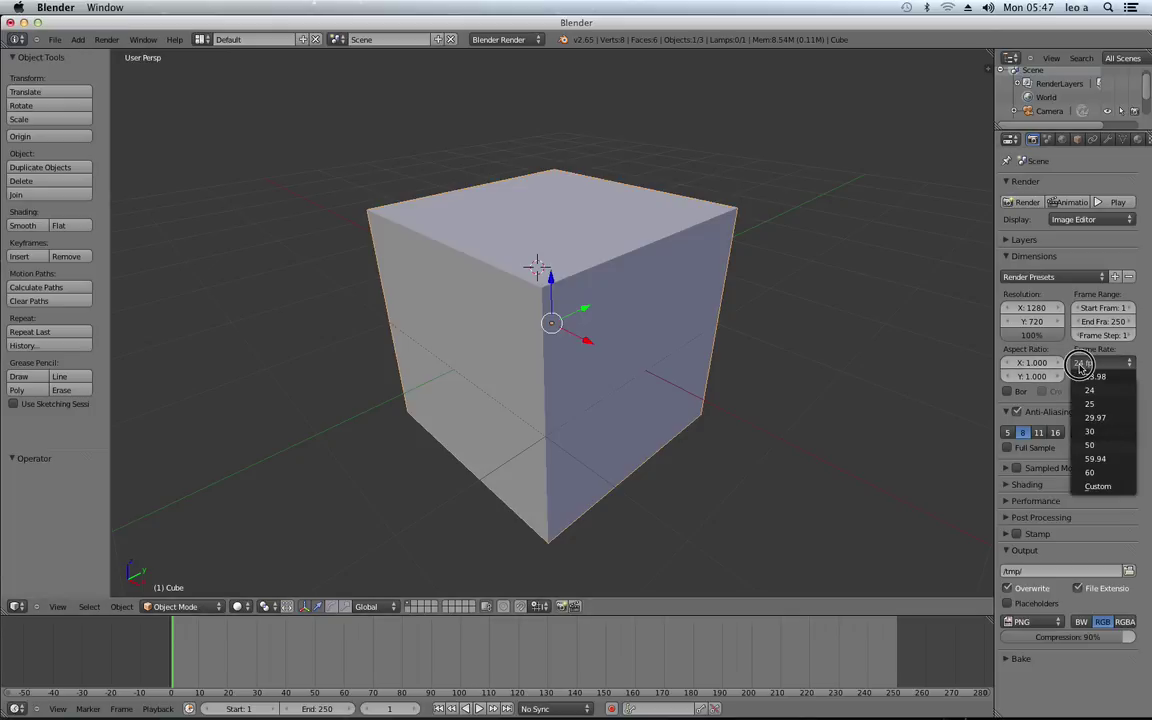
{"action": "left_click", "coordinate": [1116, 364]}
{"action": "left_click", "coordinate": [1100, 362]}
{"action": "left_click", "coordinate": [1098, 486]}
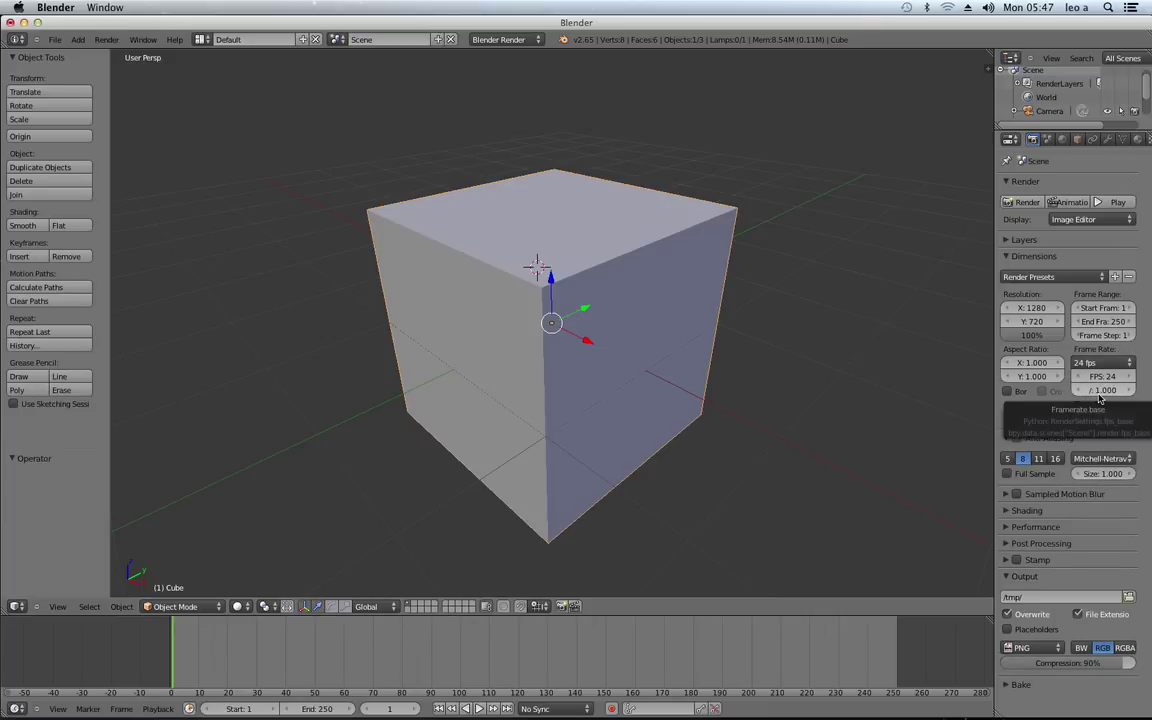
{"action": "left_click", "coordinate": [1100, 362]}
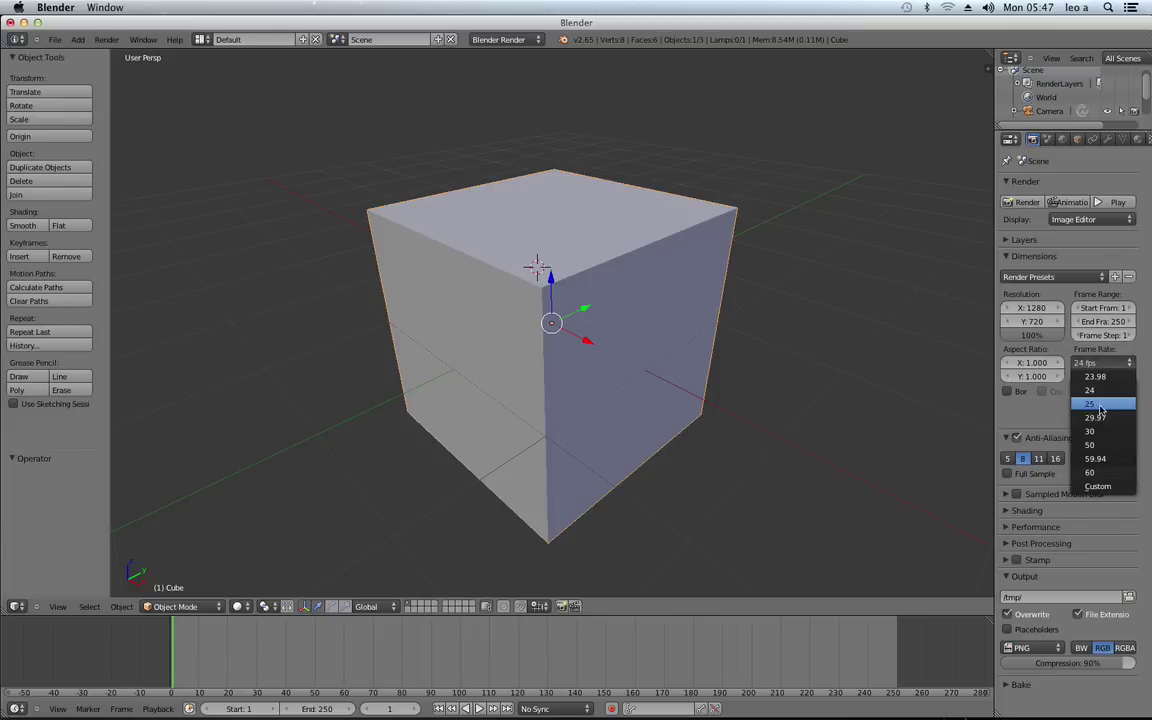
{"action": "left_click", "coordinate": [1092, 389]}
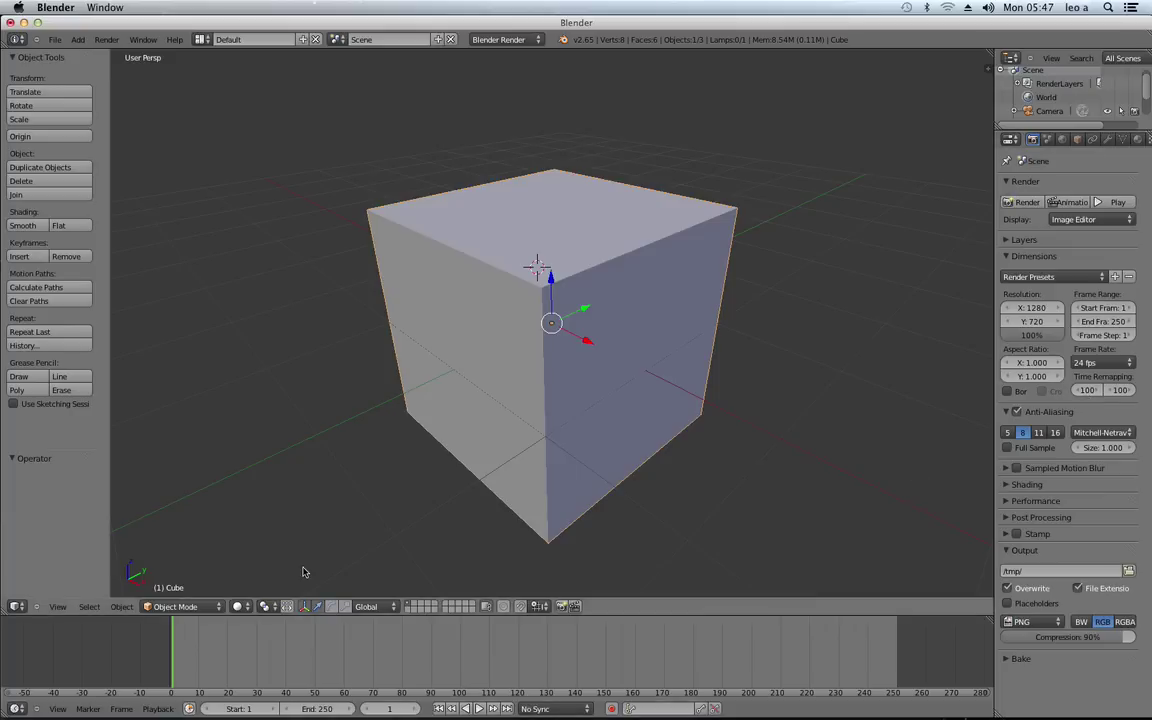
Orbit the view slightly and switch Blender to full screen
{"action": "scroll", "coordinate": [604, 434], "scroll_direction": "down", "scroll_amount": 5}
{"action": "middle_click_drag", "start_coordinate": [632, 342], "coordinate": [596, 330]}
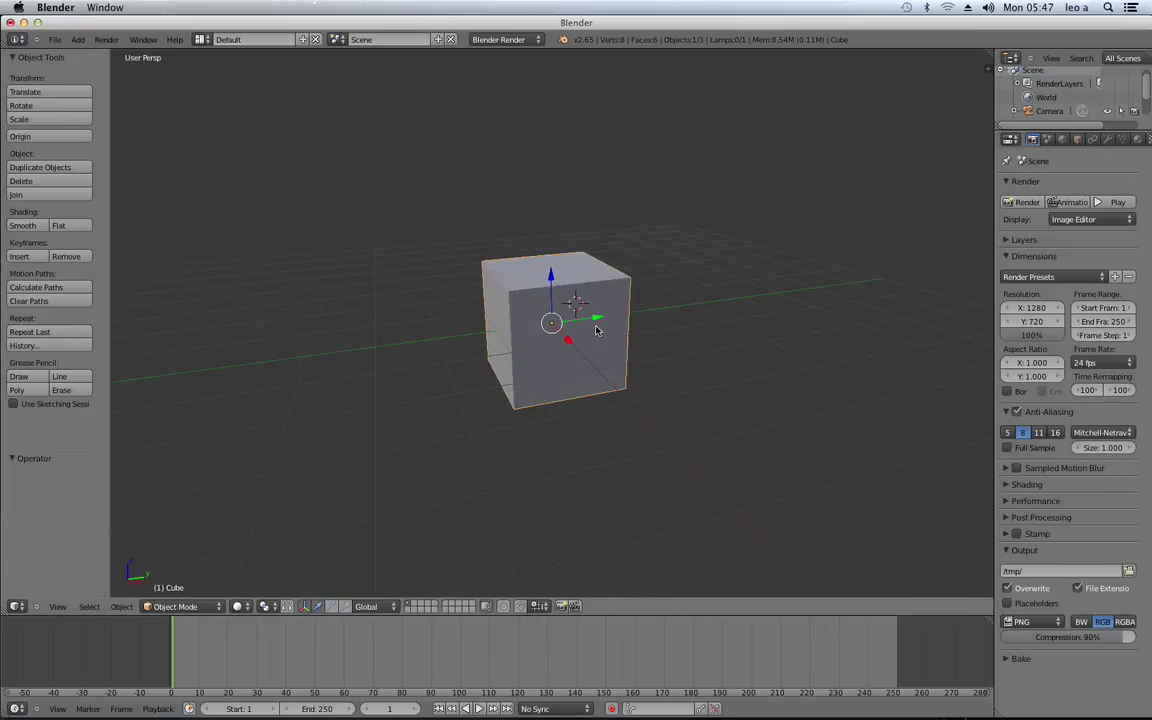
{"action": "scroll", "coordinate": [596, 330], "scroll_direction": "up", "scroll_amount": 1}
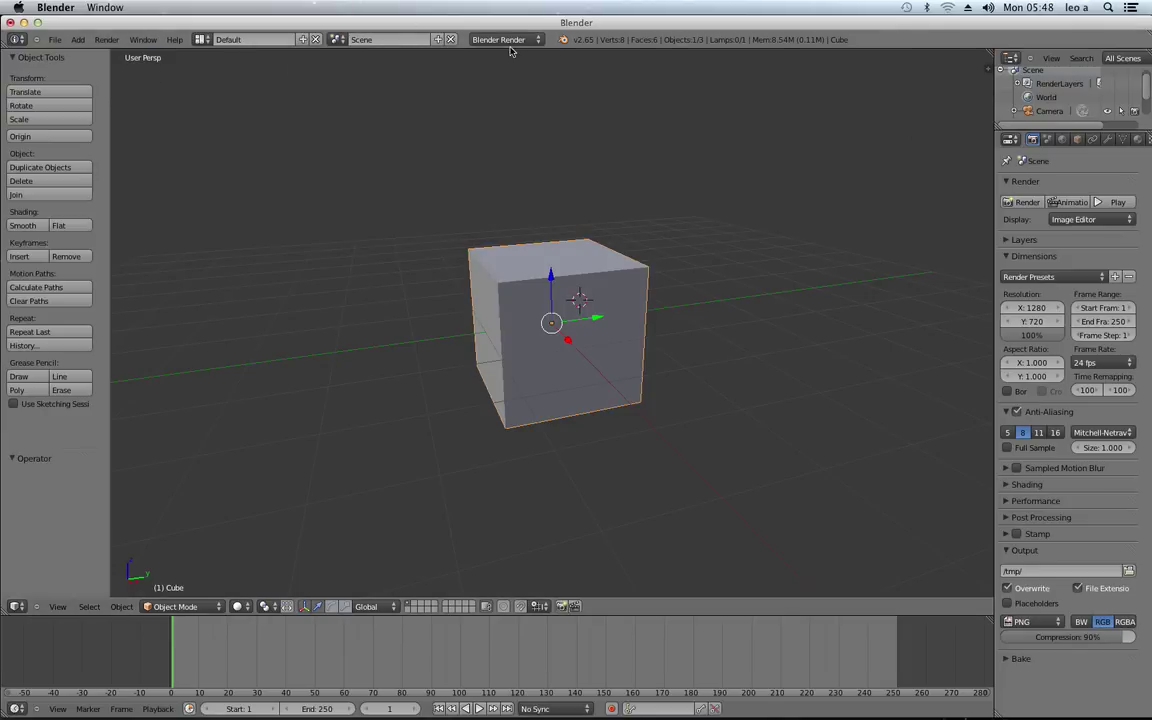
{"action": "left_click", "coordinate": [150, 47]}
{"action": "left_click", "coordinate": [178, 72]}
{"action": "left_click", "coordinate": [152, 47]}
Enable '3D View: Screencast Keys' in User Preferences and show the viewport side panel
{"action": "left_click", "coordinate": [54, 9]}
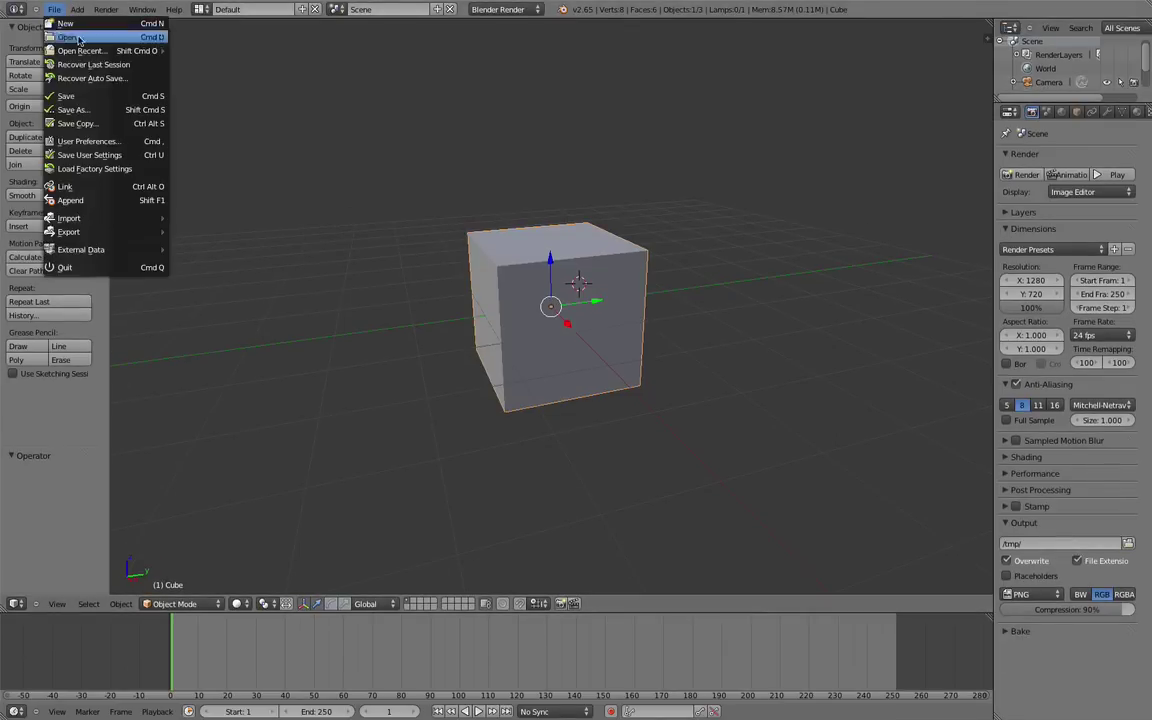
{"action": "left_click", "coordinate": [116, 148]}
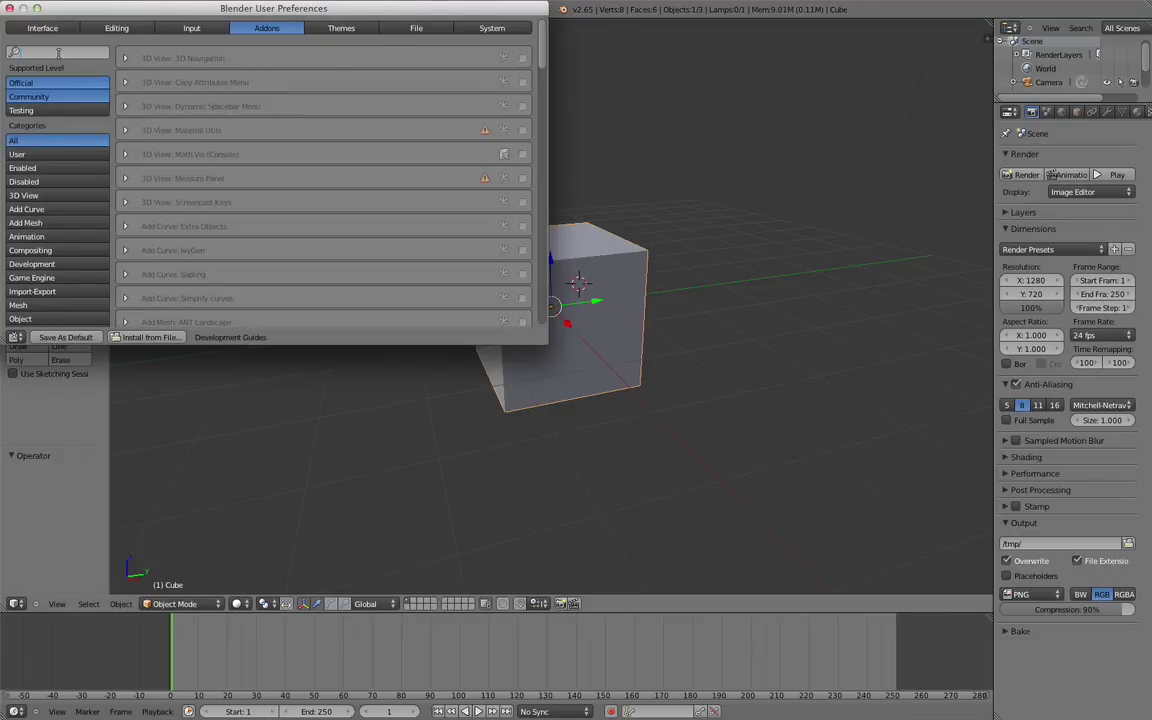
{"action": "scroll", "coordinate": [58, 53], "scroll_direction": "down", "scroll_amount": 3}
{"action": "scroll", "coordinate": [58, 53], "scroll_direction": "down", "scroll_amount": 3}
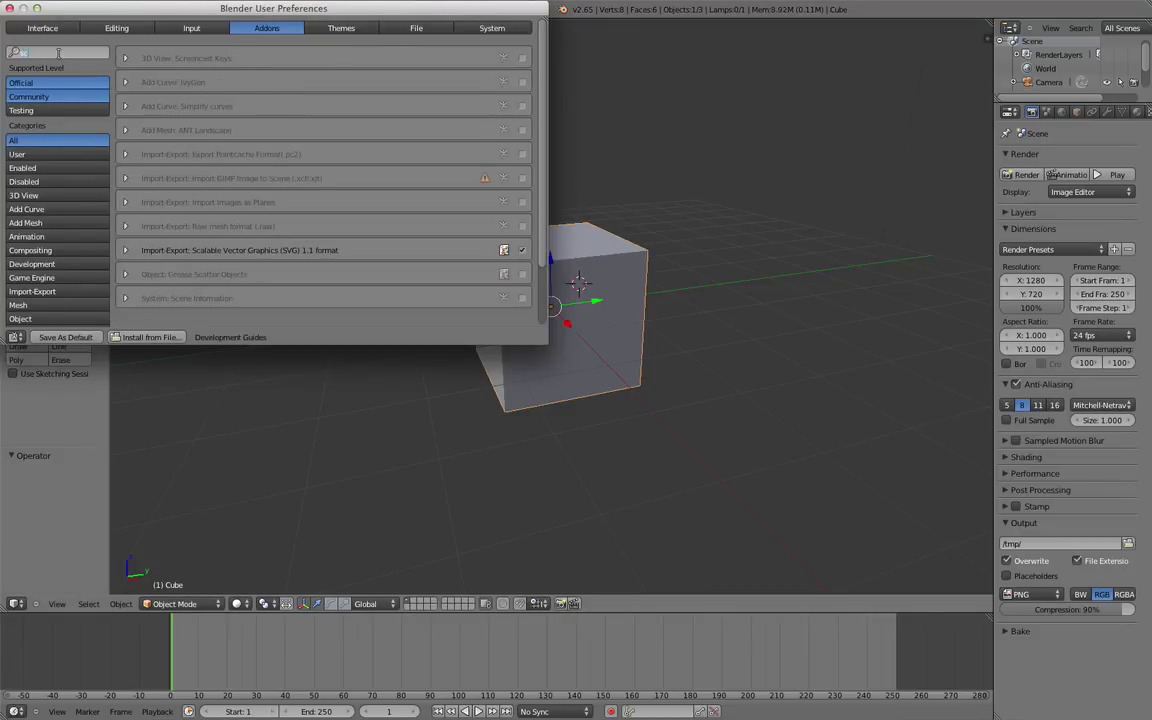
{"action": "left_click", "coordinate": [521, 57]}
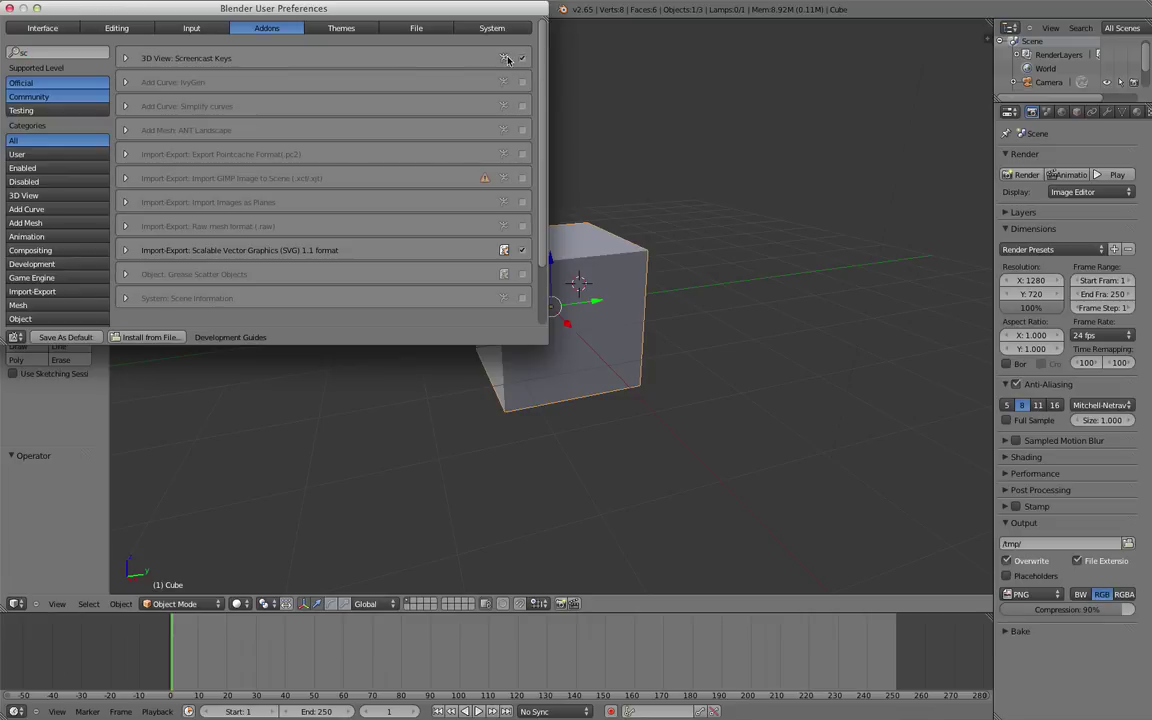
{"action": "left_click", "coordinate": [10, 8]}
{"action": "key", "text": "n"}
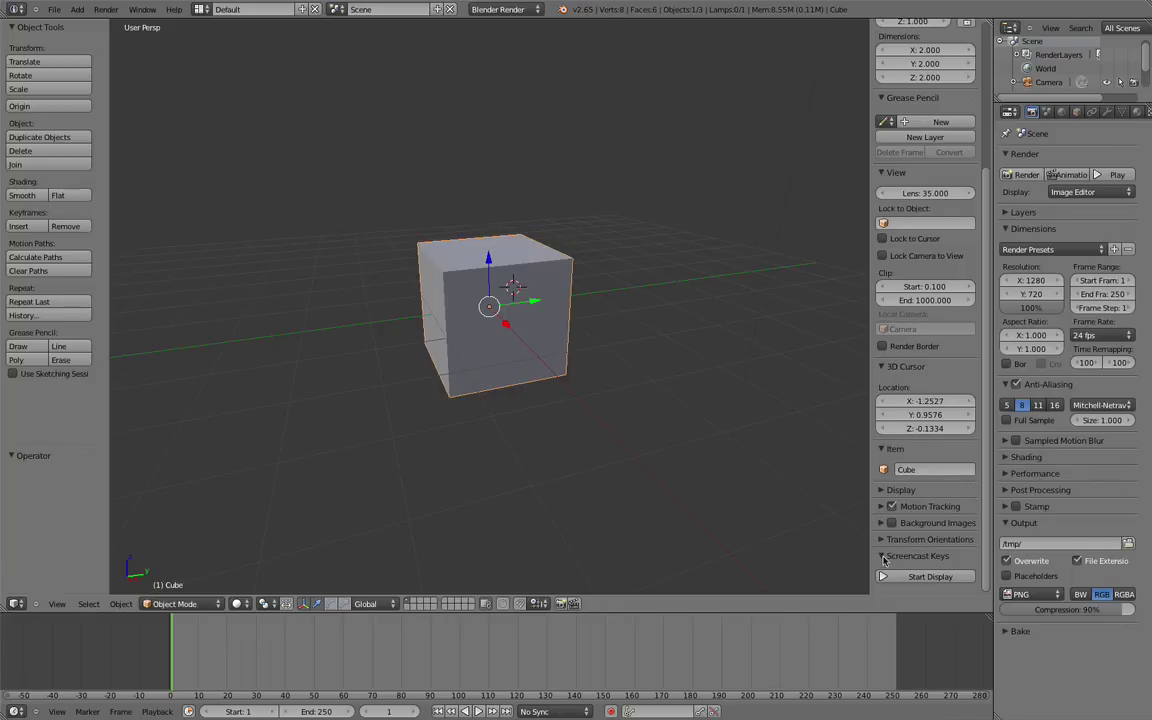
Start the Screencast Keys display, collapse its panel, and orbit around the cube
{"action": "left_click", "coordinate": [913, 574]}
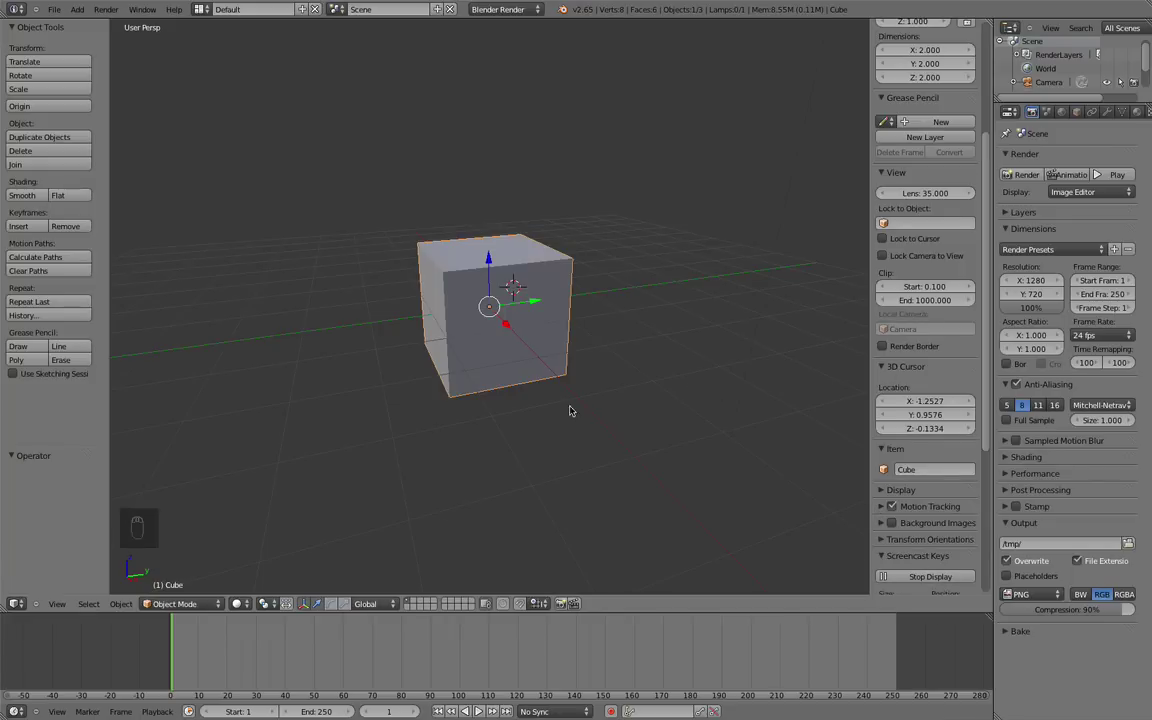
{"action": "left_click", "coordinate": [881, 558]}
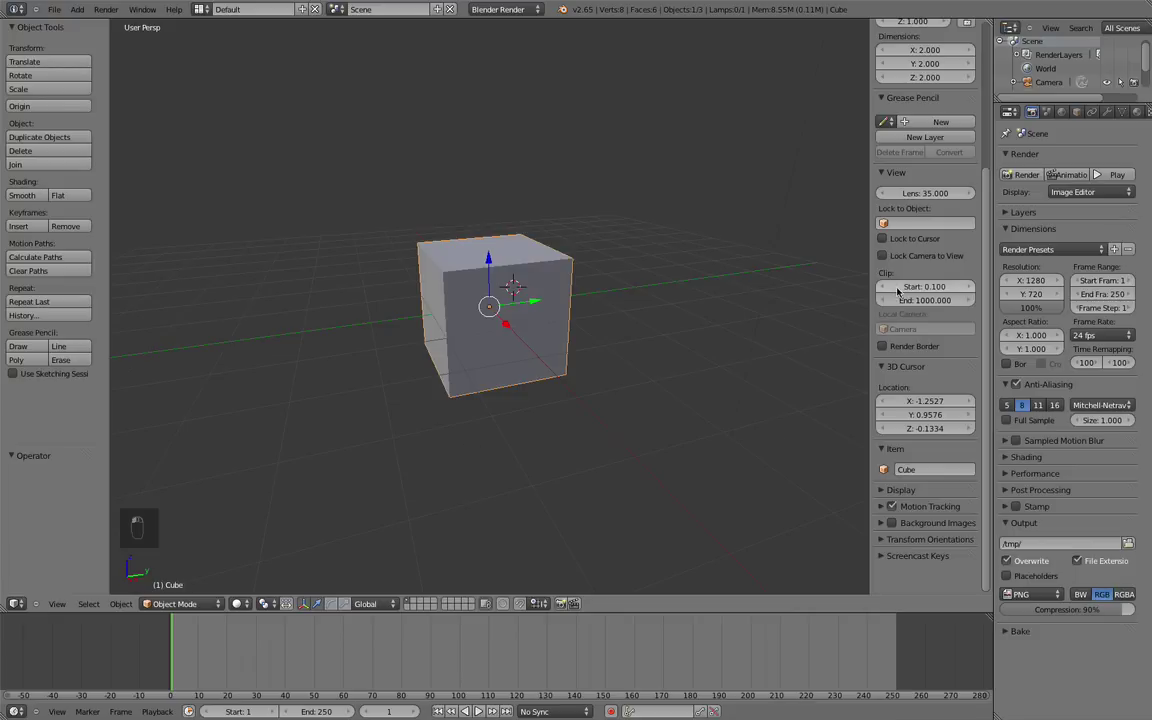
{"action": "scroll", "coordinate": [843, 175], "scroll_direction": "up", "scroll_amount": 4}
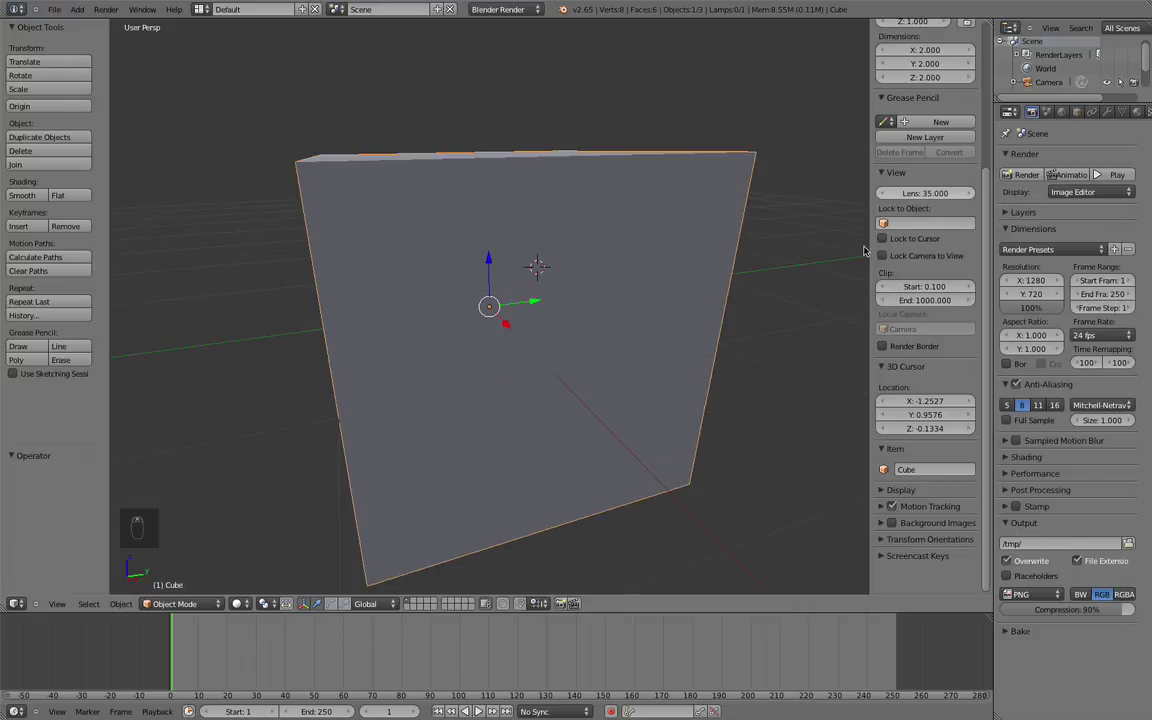
{"action": "scroll", "coordinate": [689, 231], "scroll_direction": "down", "scroll_amount": 3}
{"action": "middle_click_drag", "start_coordinate": [689, 231], "coordinate": [597, 265]}
{"action": "scroll", "coordinate": [700, 300], "scroll_direction": "up", "scroll_amount": 5}
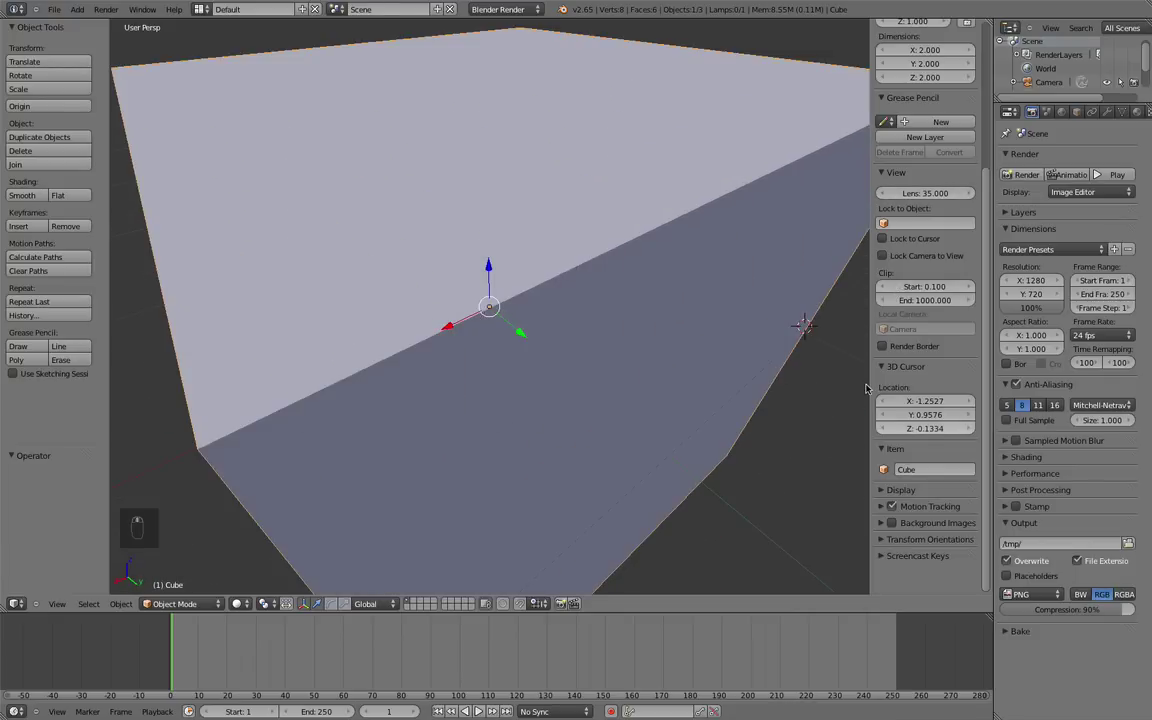
{"action": "scroll", "coordinate": [677, 342], "scroll_direction": "down", "scroll_amount": 4}
{"action": "mouse_move", "coordinate": [545, 316]}
{"action": "middle_mouse_down"}
{"action": "mouse_move", "coordinate": [640, 309]}
{"action": "mouse_move", "coordinate": [548, 280]}
{"action": "mouse_move", "coordinate": [571, 270]}
{"action": "middle_mouse_up"}
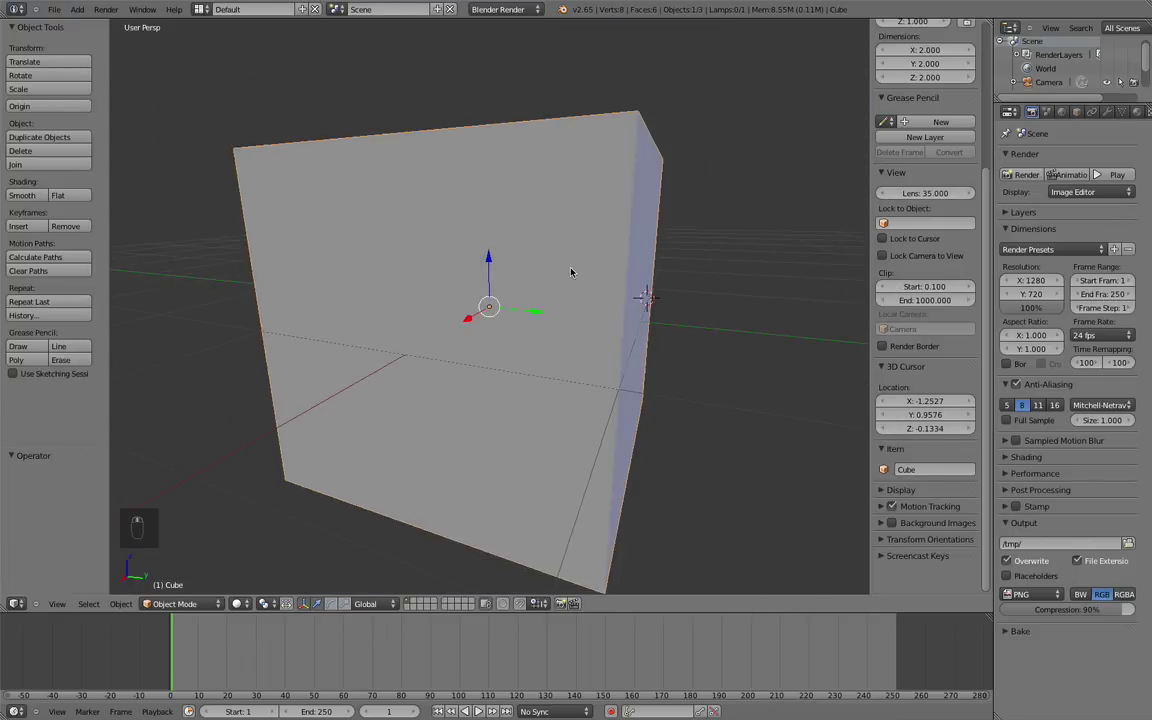
Switch to an orthographic front view with Numpad 1, 3, 5, 1 and zoom out
{"action": "key", "text": "KP_1"}
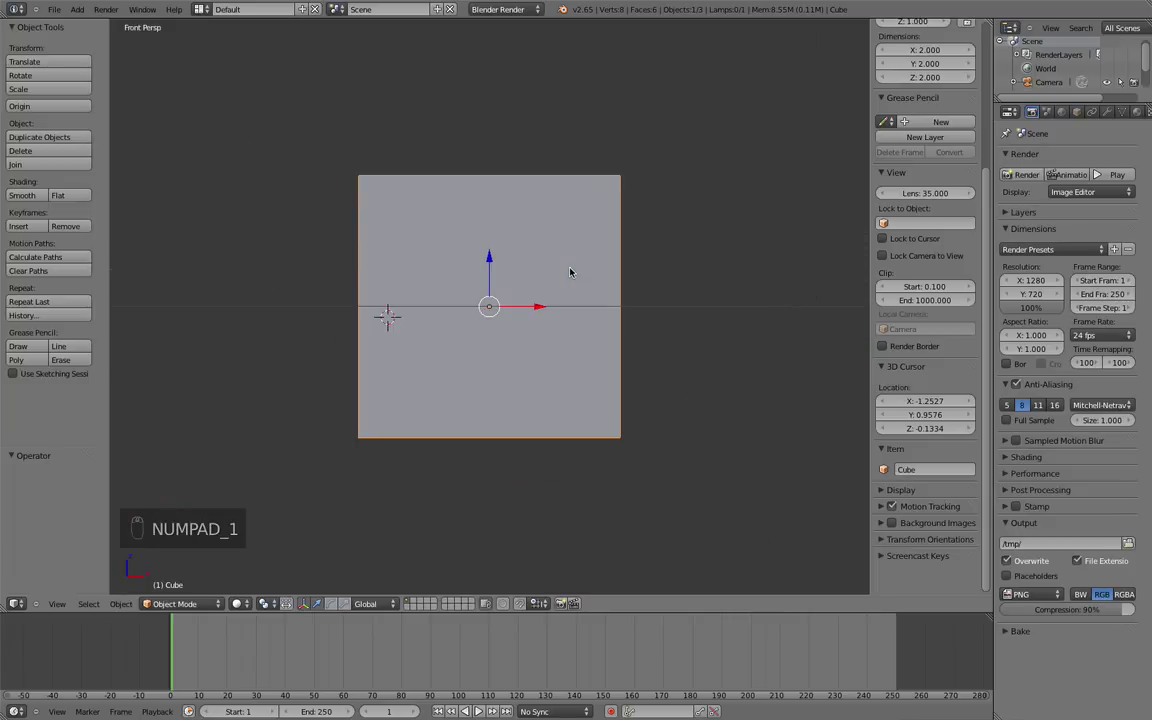
{"action": "key", "text": "KP_3"}
{"action": "key", "text": "KP_5"}
{"action": "key", "text": "KP_1"}
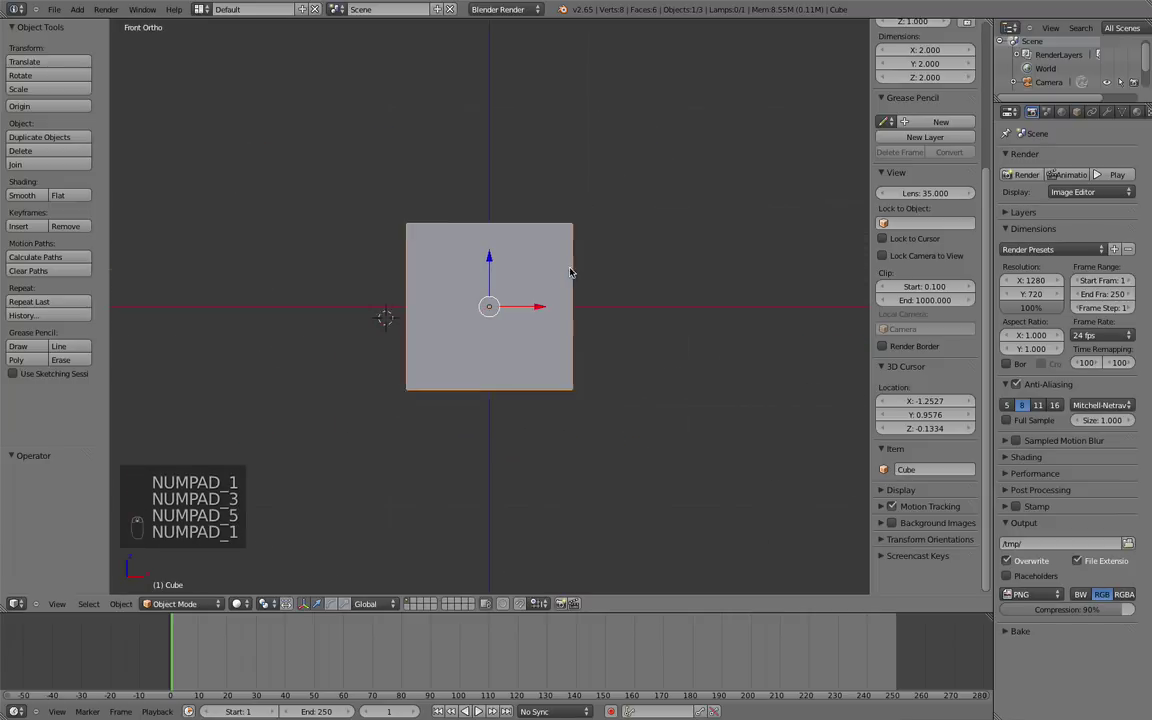
{"action": "scroll", "coordinate": [570, 272], "scroll_direction": "down", "scroll_amount": 6}
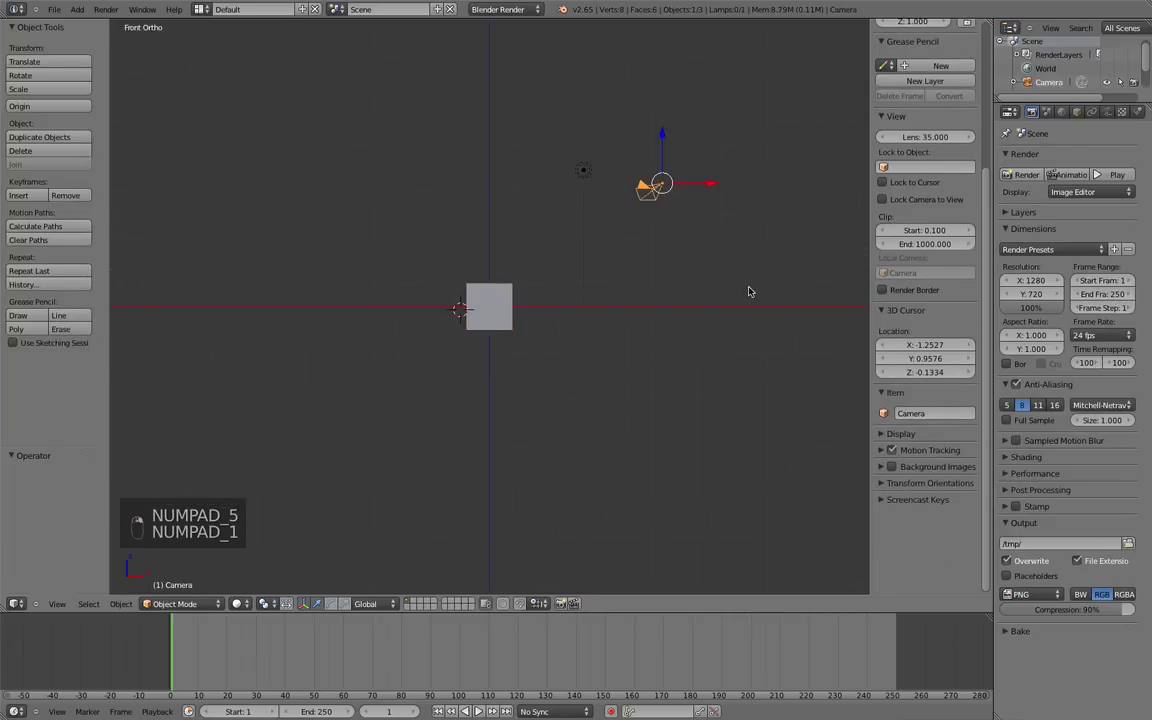
In top view, rotate the camera and move it to the right of the cube
{"action": "key", "text": "KP_1"}
{"action": "key", "text": "KP_7"}
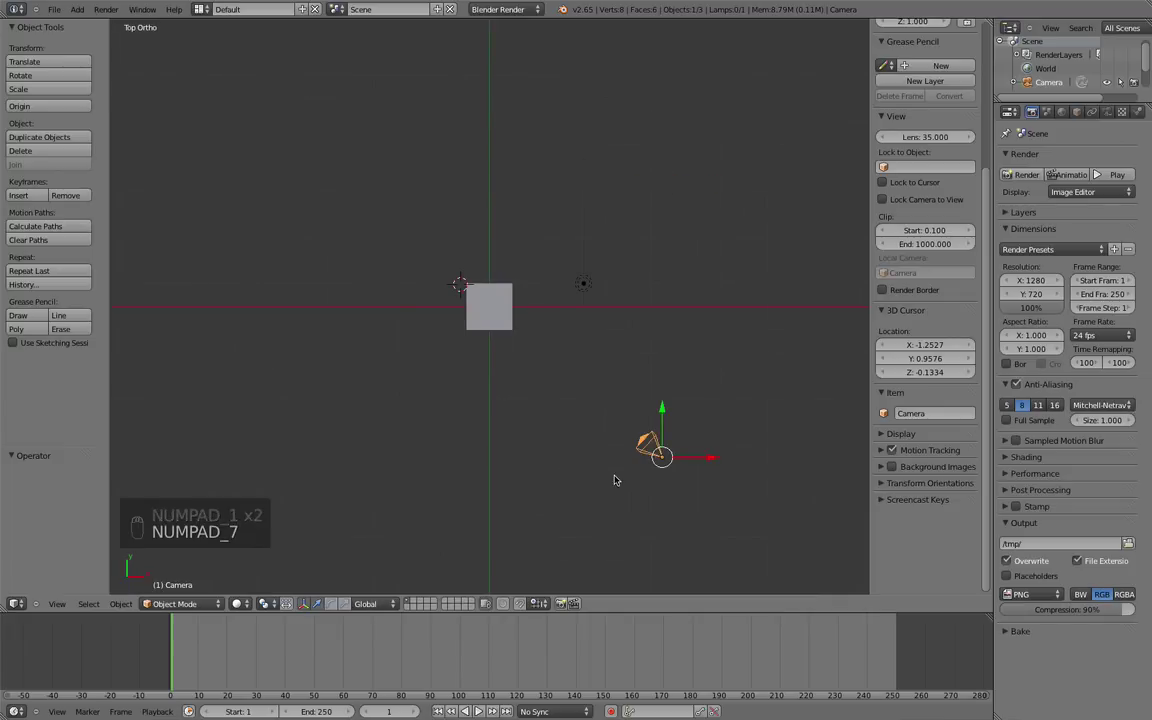
{"action": "key", "text": "r"}
{"action": "left_click", "coordinate": [721, 423]}
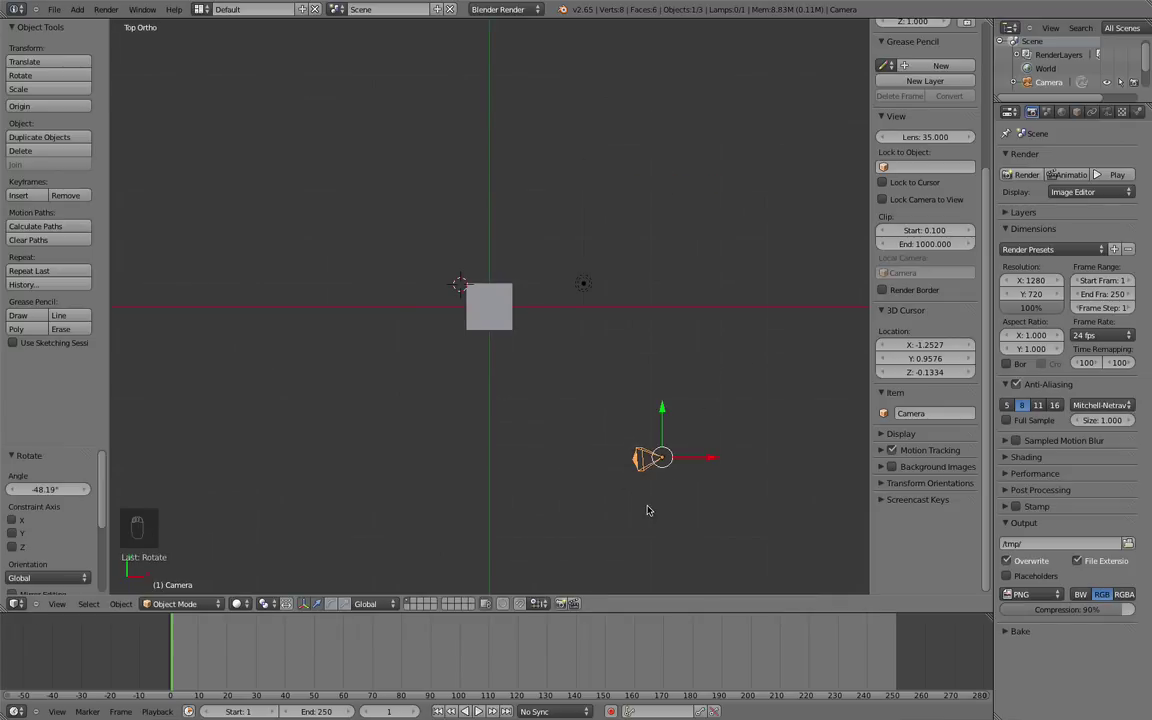
{"action": "key", "text": "g"}
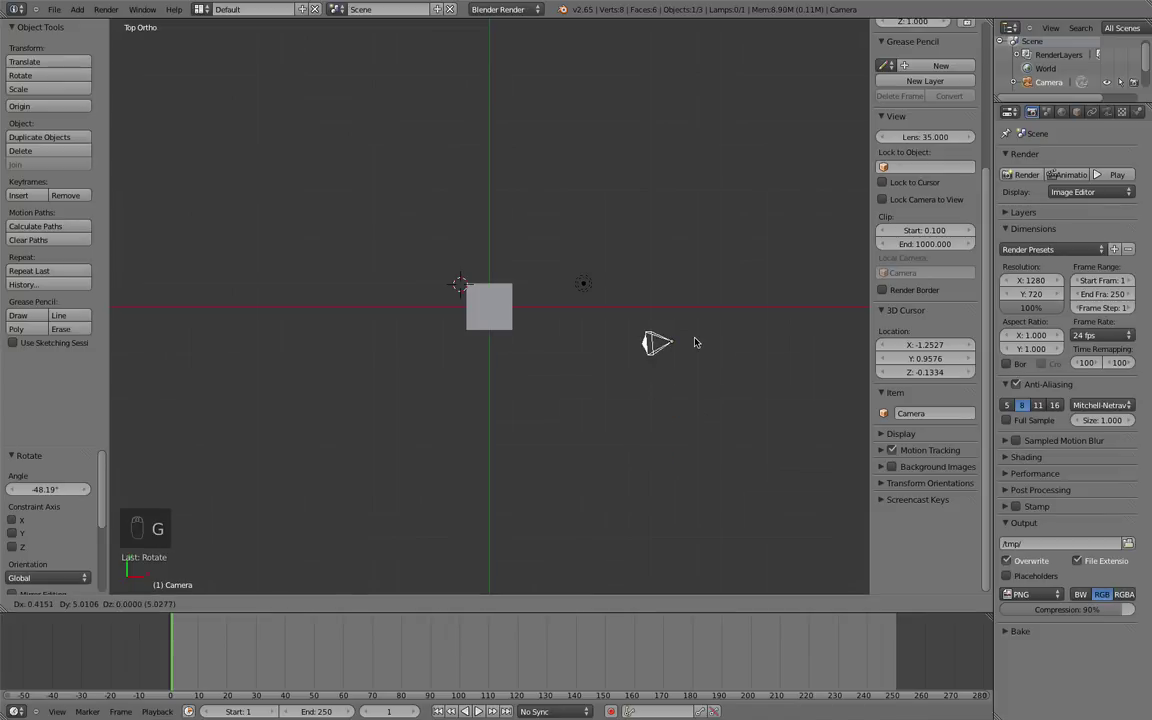
{"action": "left_click", "coordinate": [704, 313]}
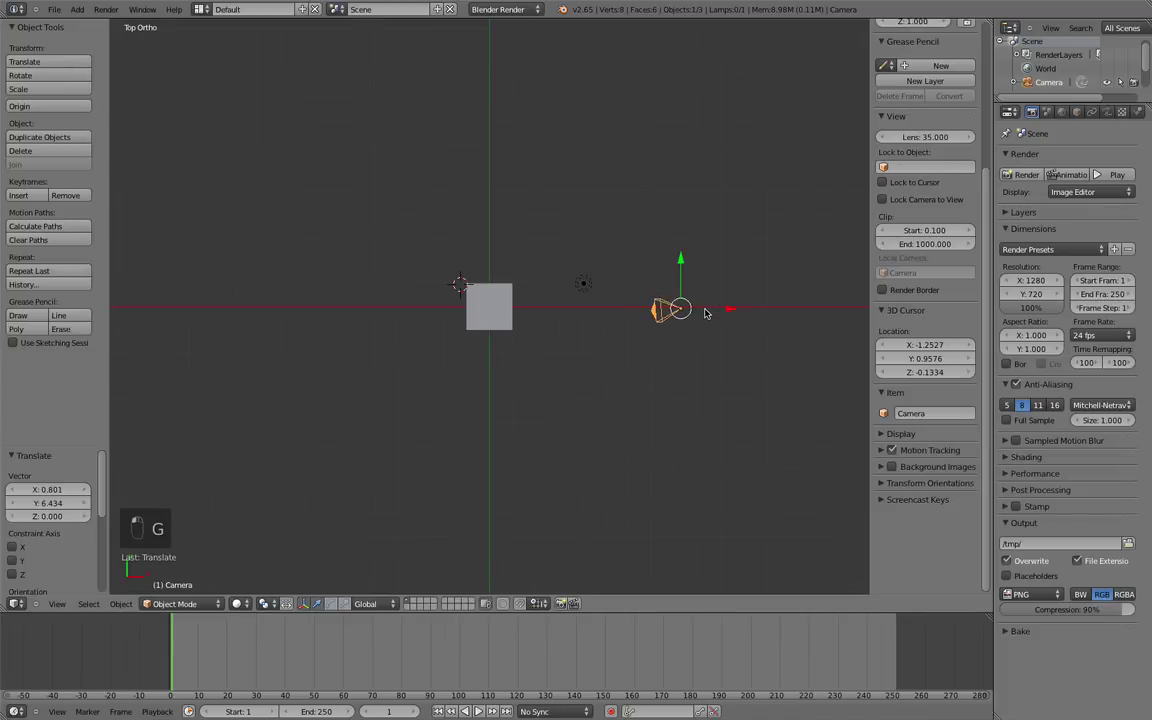
In front view, tilt the camera downward and toggle perspective projection
{"action": "key", "text": "KP_1"}
{"action": "key", "text": "r"}
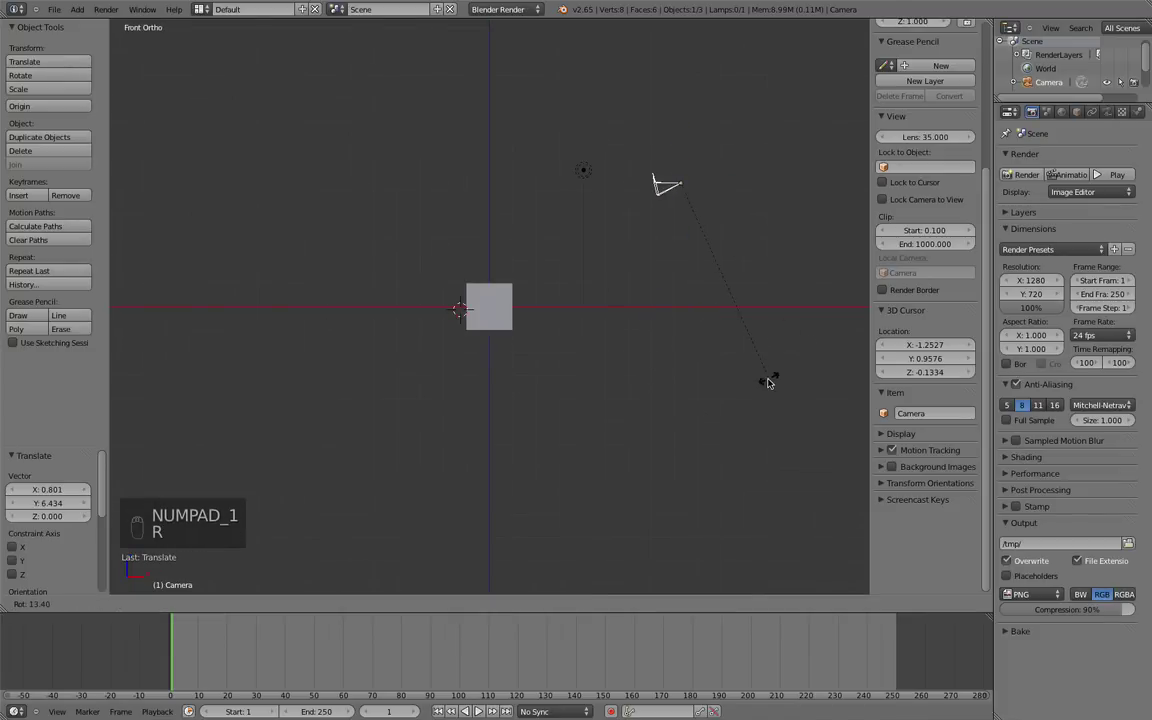
{"action": "left_click", "coordinate": [716, 384]}
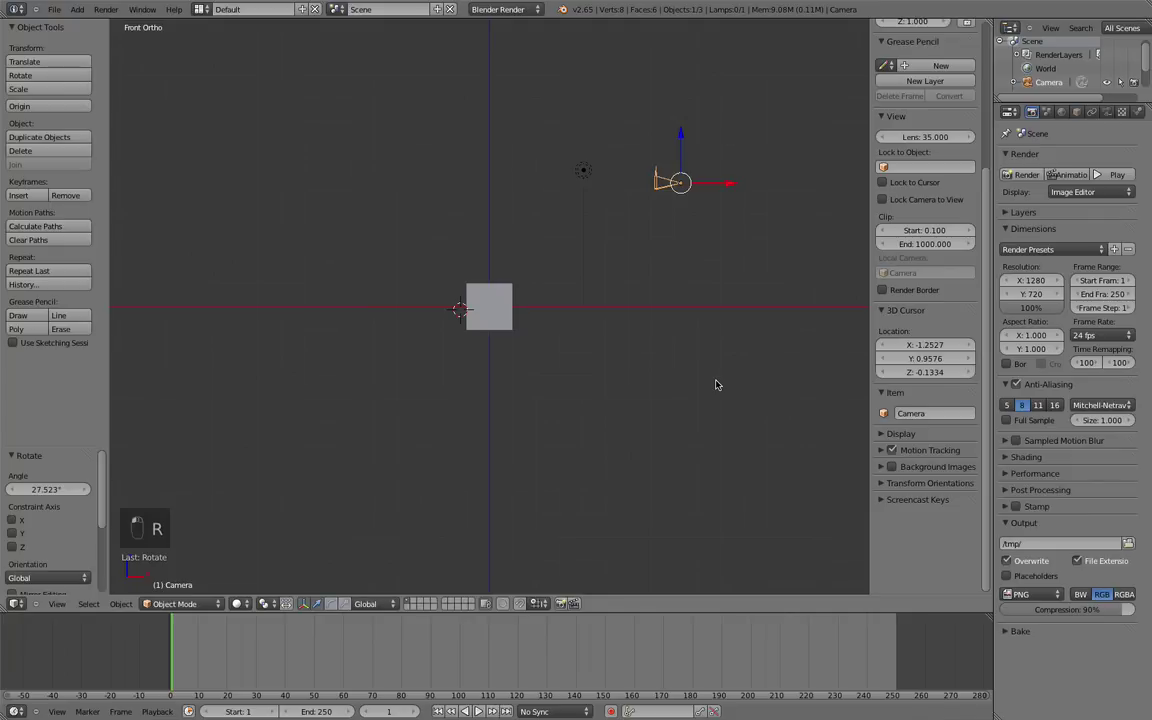
{"action": "key", "text": "KP_5"}
{"action": "key", "text": "KP_5"}
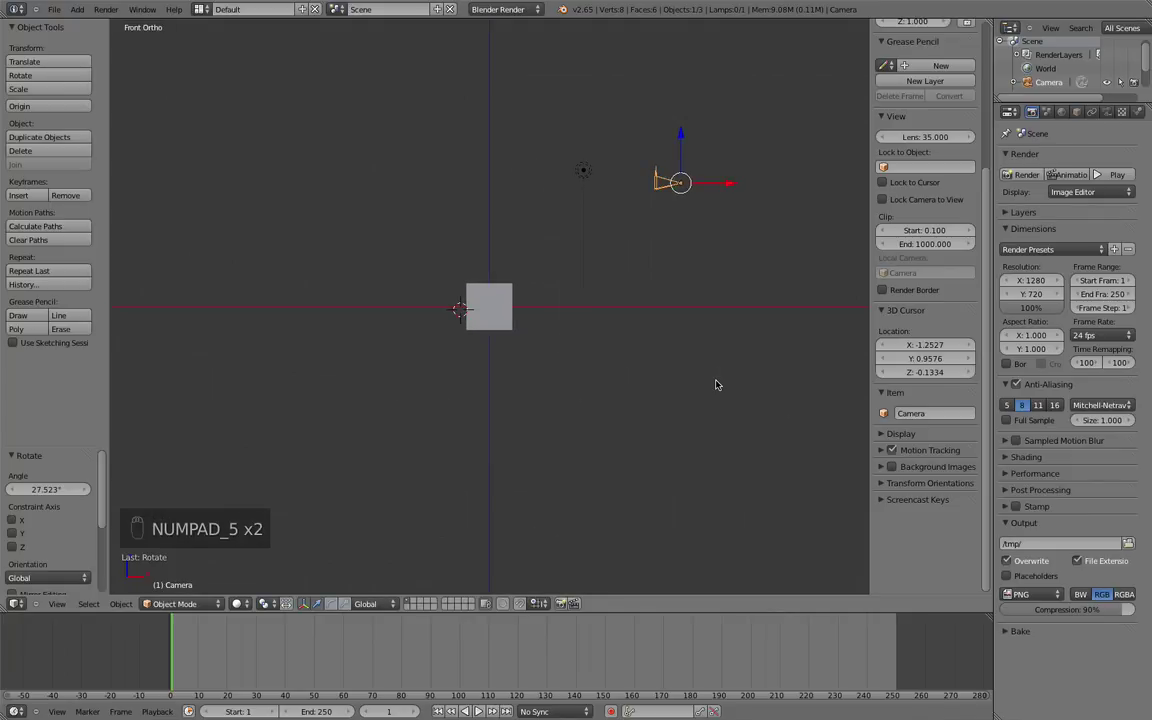
From top view, aim the camera straight at the cube and nudge it along X
{"action": "key", "text": "KP_7"}
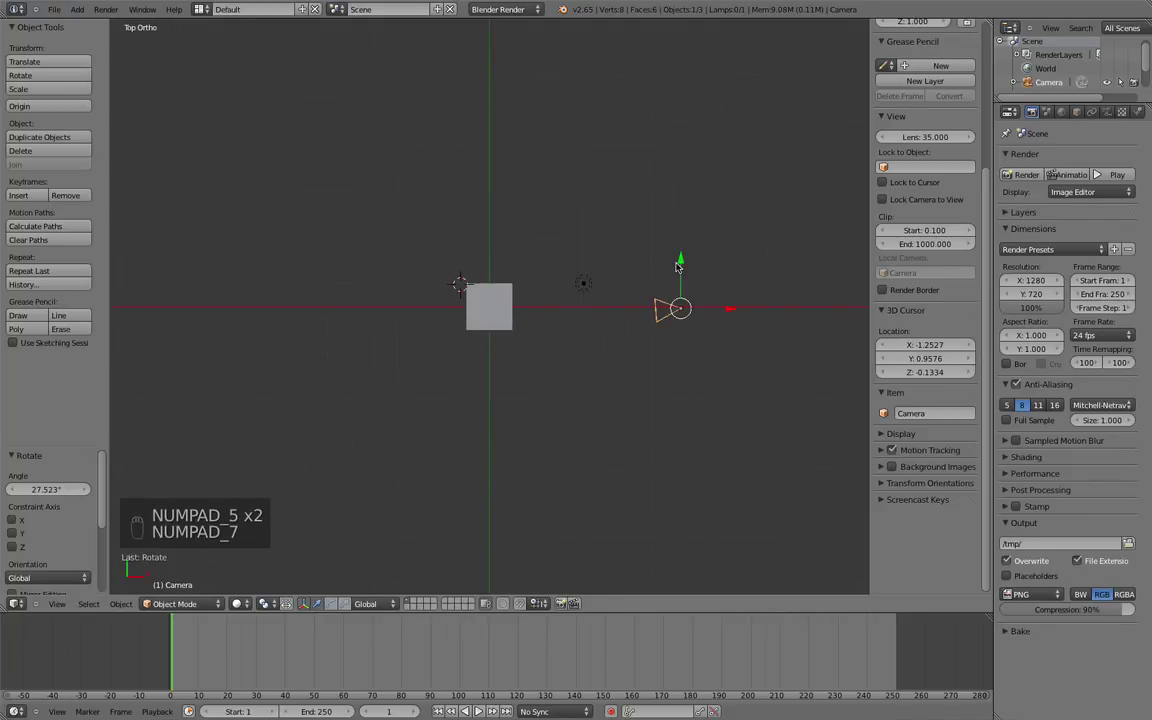
{"action": "key", "text": "r"}
{"action": "left_click", "coordinate": [704, 323]}
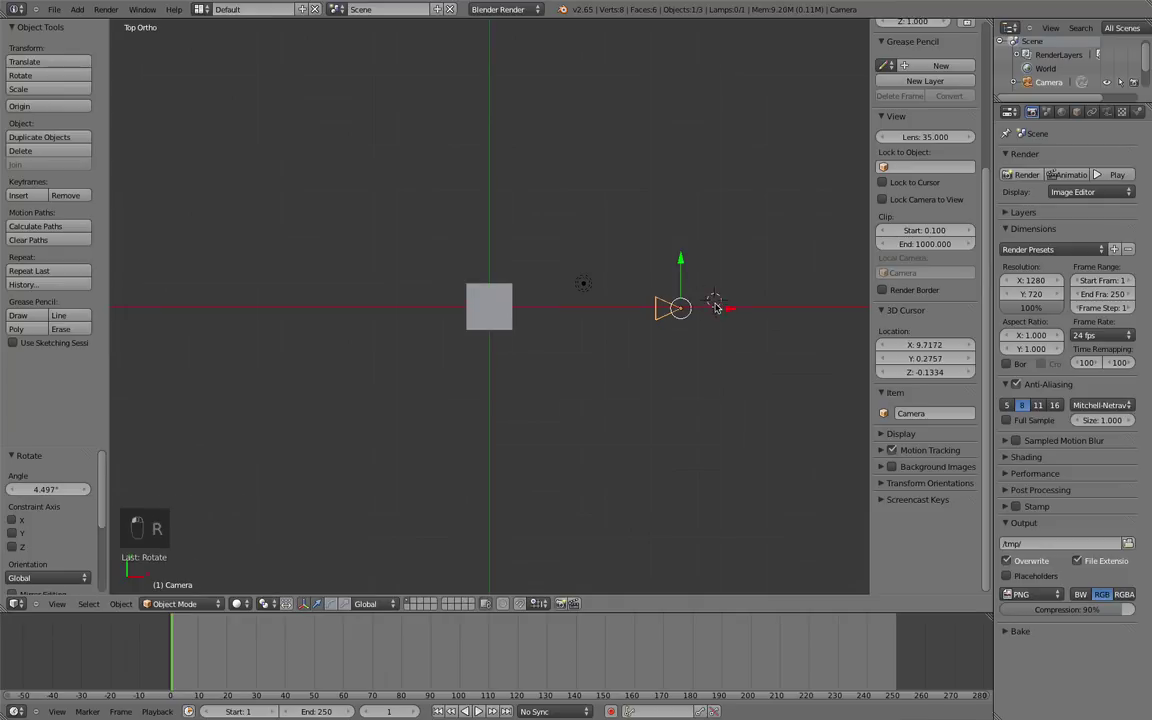
{"action": "left_click", "coordinate": [715, 307]}
{"action": "left_click", "coordinate": [720, 307]}
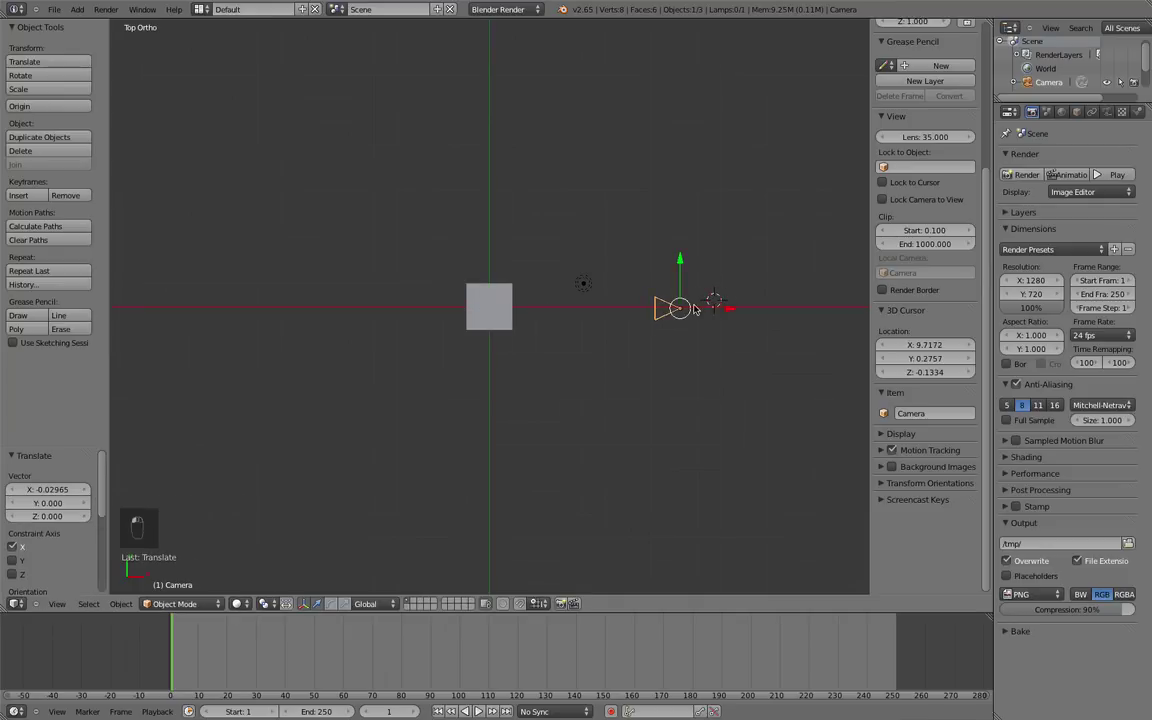
{"action": "scroll", "coordinate": [744, 341], "scroll_direction": "up", "scroll_amount": 3}
{"action": "scroll", "coordinate": [648, 360], "scroll_direction": "down", "scroll_amount": 3}
{"action": "middle_click_drag", "start_coordinate": [648, 360], "coordinate": [505, 358]}
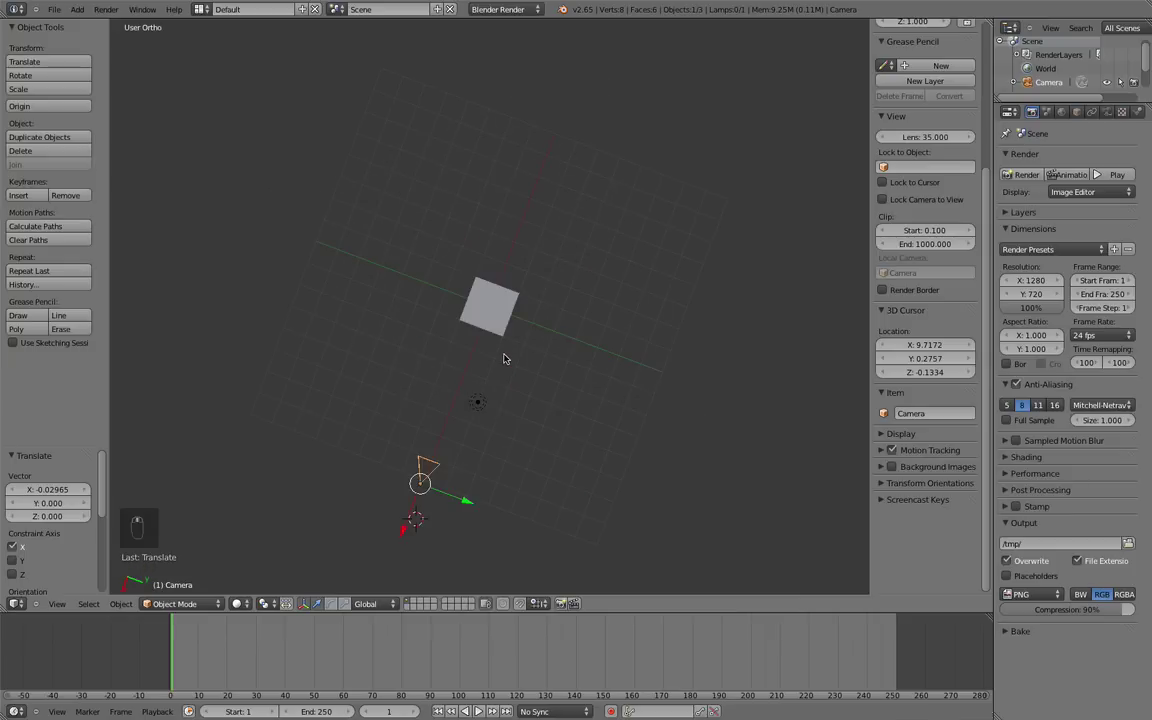
Look through the camera, then lower and slightly rotate it to frame the cube
{"action": "key", "text": "KP_0"}
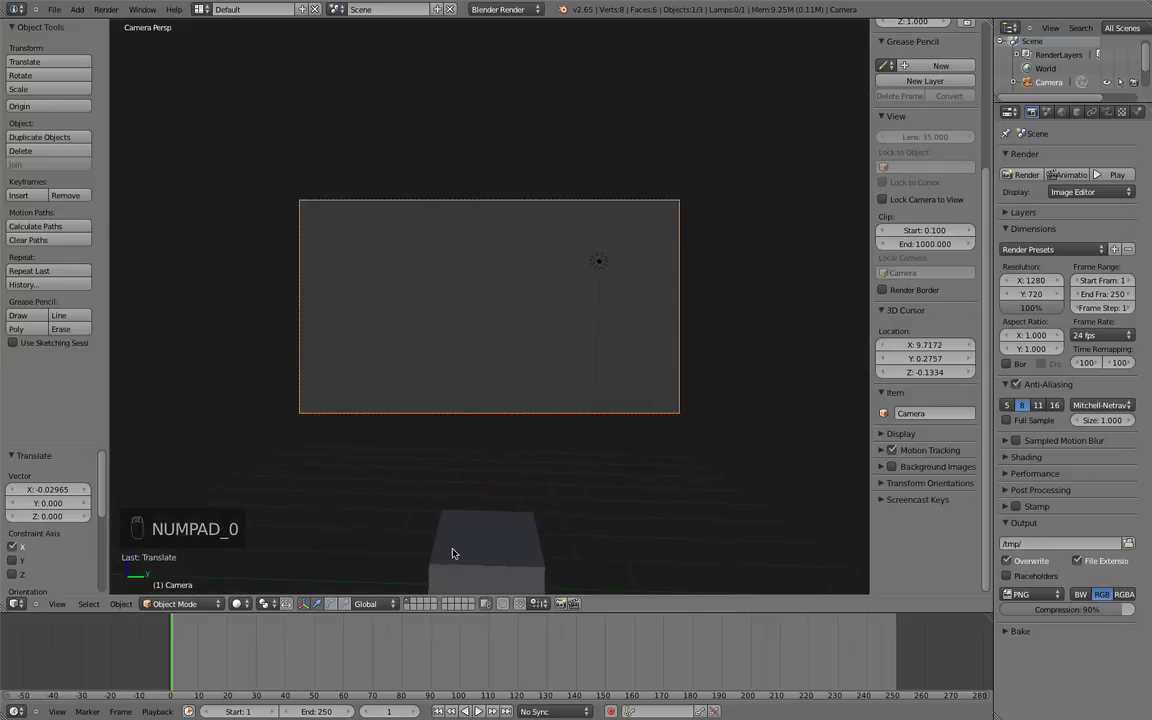
{"action": "key", "text": "f"}
{"action": "key", "text": "g"}
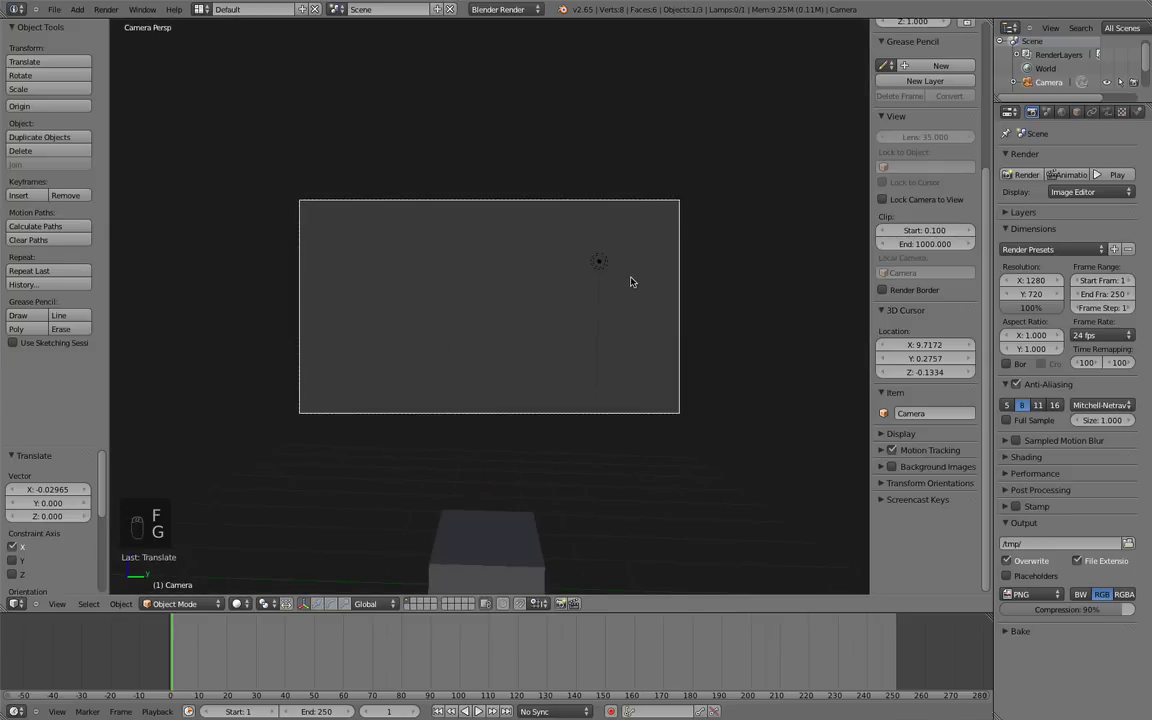
{"action": "key", "text": "z"}
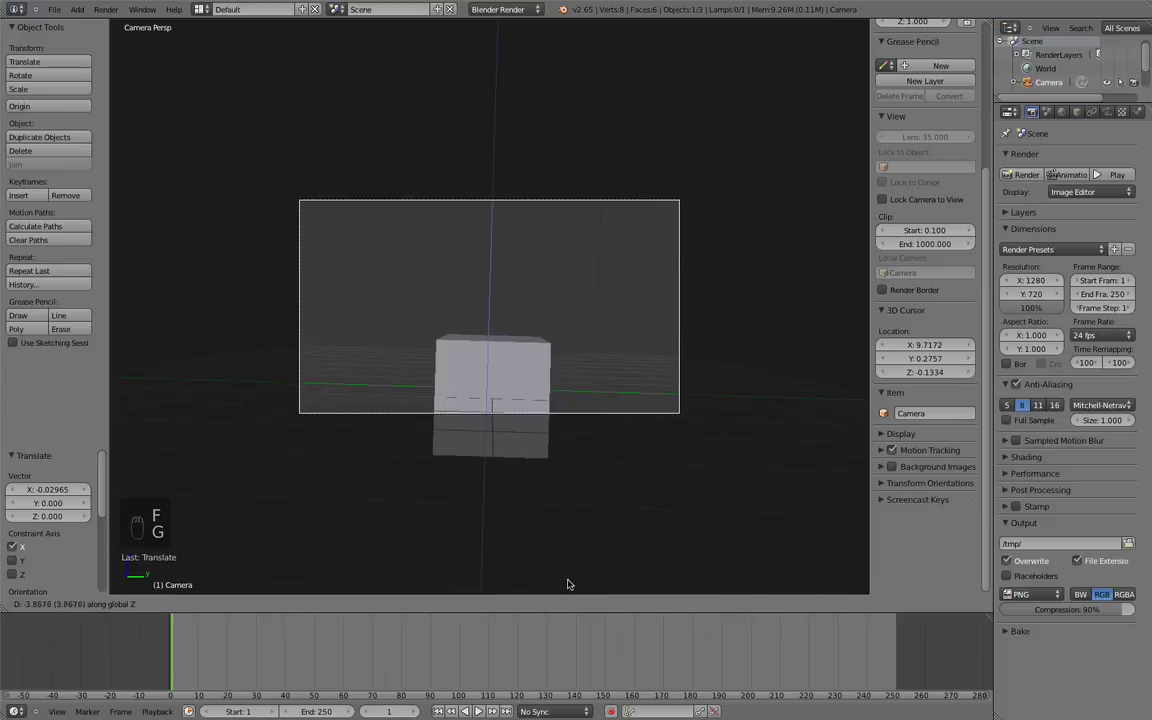
{"action": "left_click", "coordinate": [551, 612]}
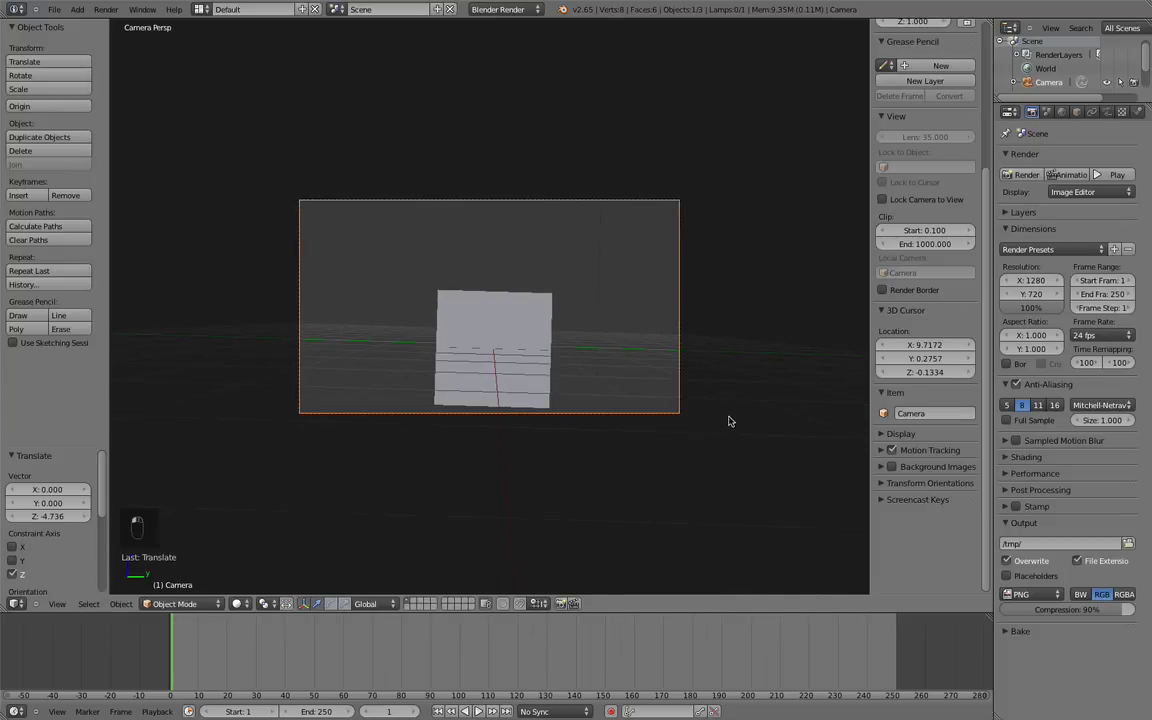
{"action": "key", "text": "r"}
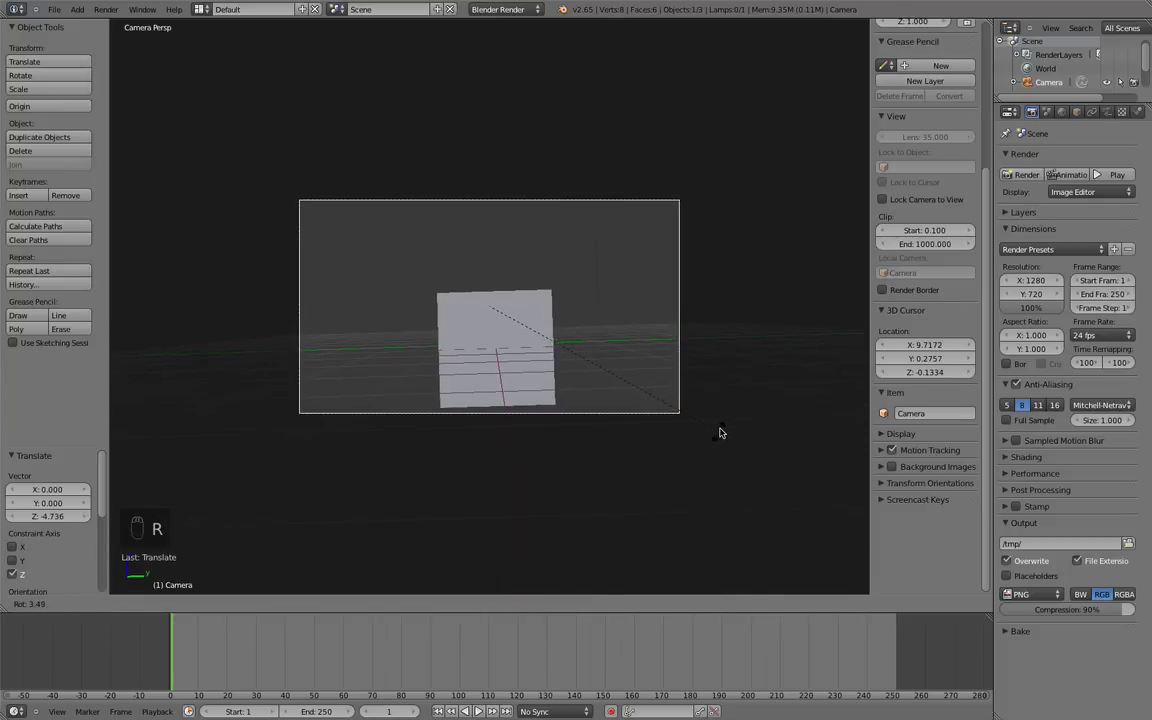
{"action": "left_click", "coordinate": [720, 424]}
{"action": "key", "text": "g"}
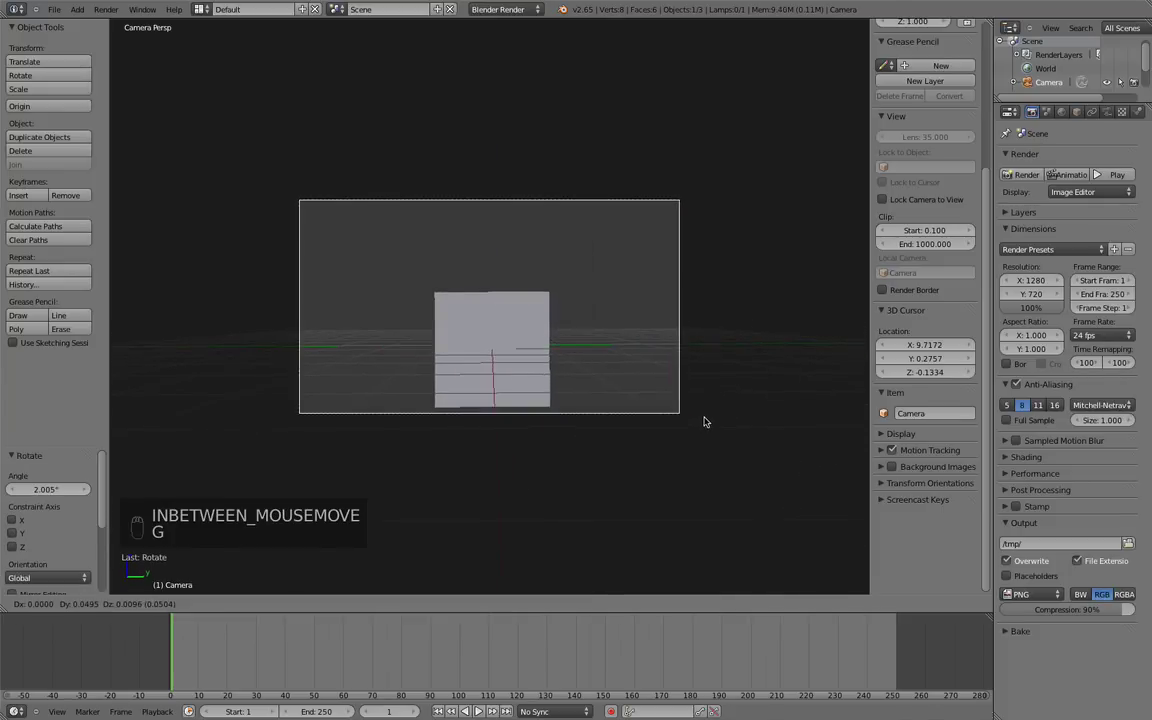
{"action": "left_click", "coordinate": [726, 438]}
Move the cube along Y and raise it to centre it in frame, then select the camera
{"action": "right_click", "coordinate": [455, 320]}
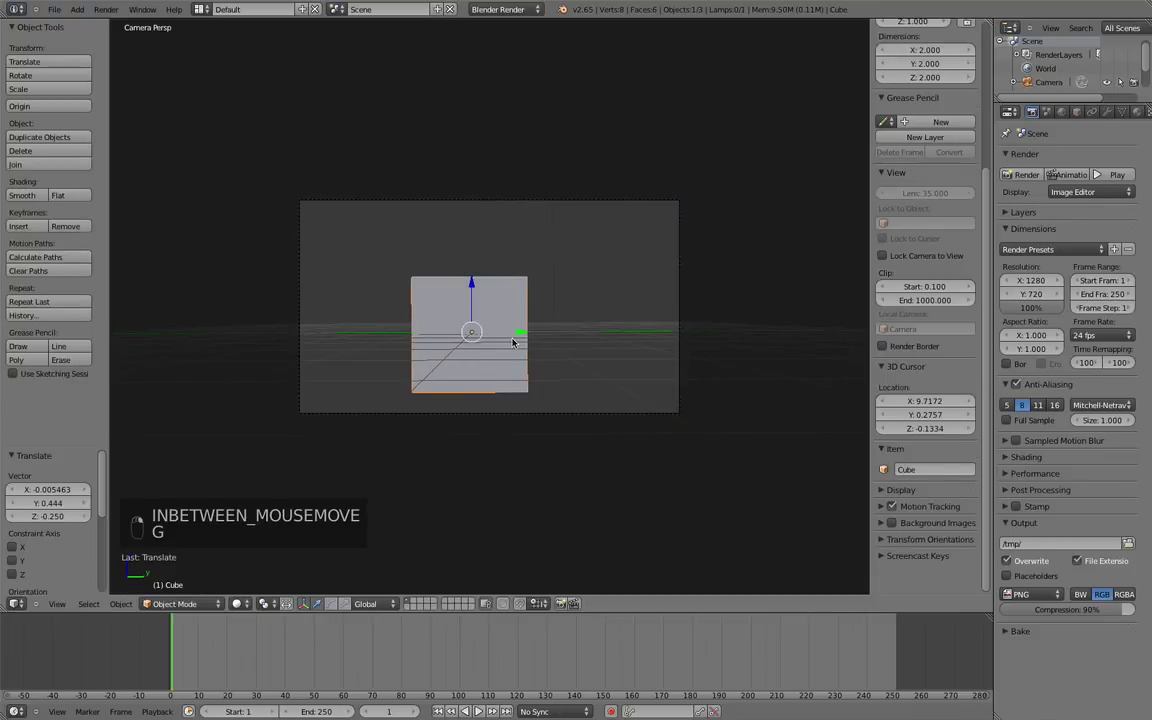
{"action": "key", "text": "g"}
{"action": "key", "text": "y"}
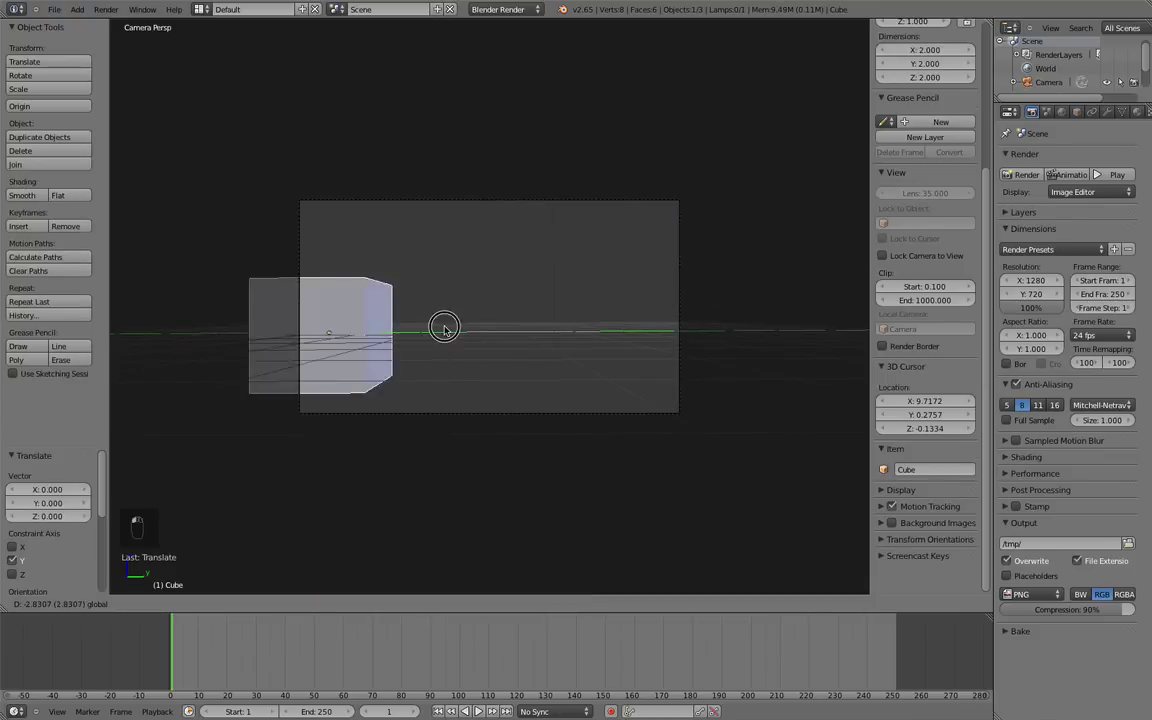
{"action": "left_click", "coordinate": [412, 310]}
{"action": "mouse_move", "coordinate": [472, 288]}
{"action": "left_mouse_down"}
{"action": "mouse_move", "coordinate": [459, 445]}
{"action": "mouse_move", "coordinate": [476, 231]}
{"action": "left_mouse_up"}
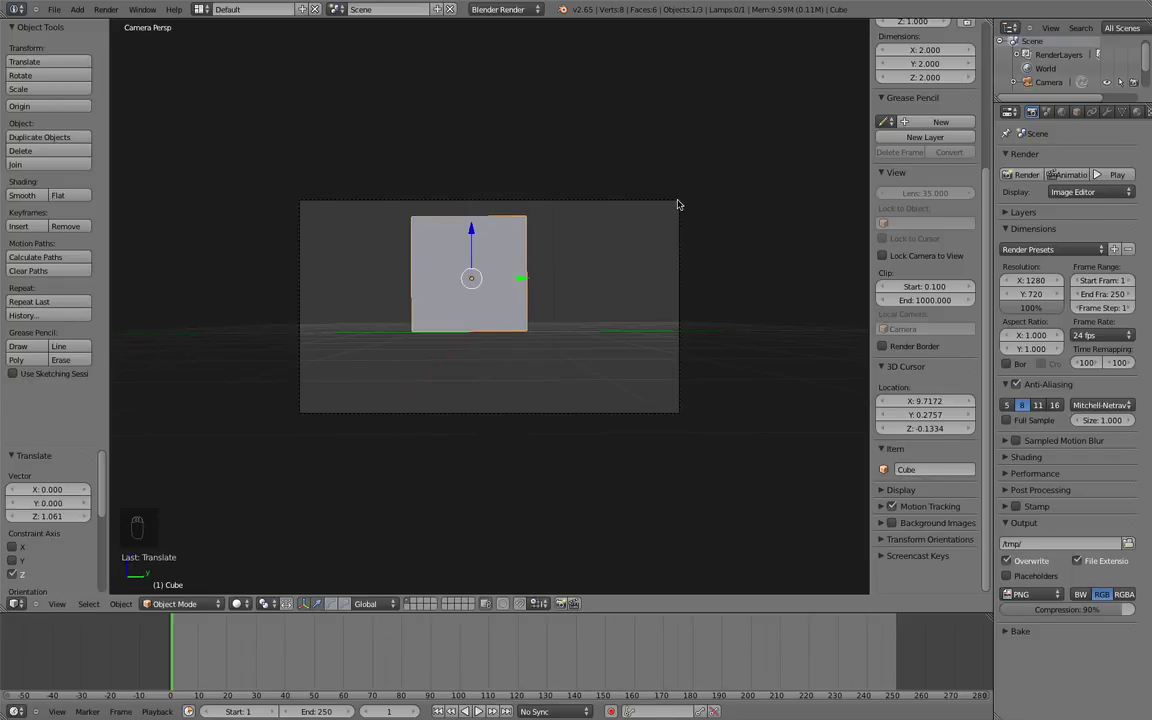
{"action": "right_click", "coordinate": [679, 201]}
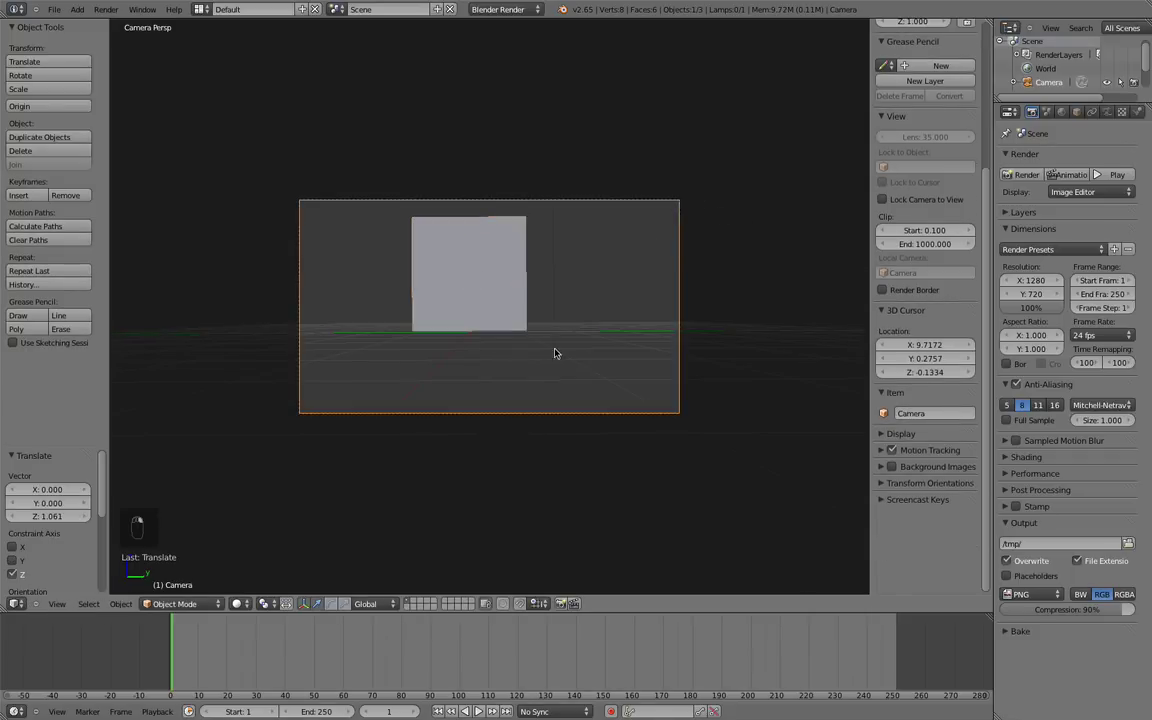
Enable viewport Background Images with a new Movie Clip slot and Camera Clip unchecked
{"action": "left_click", "coordinate": [888, 434]}
{"action": "scroll", "coordinate": [900, 440], "scroll_direction": "down", "scroll_amount": 1}
{"action": "scroll", "coordinate": [920, 448], "scroll_direction": "down", "scroll_amount": 2}
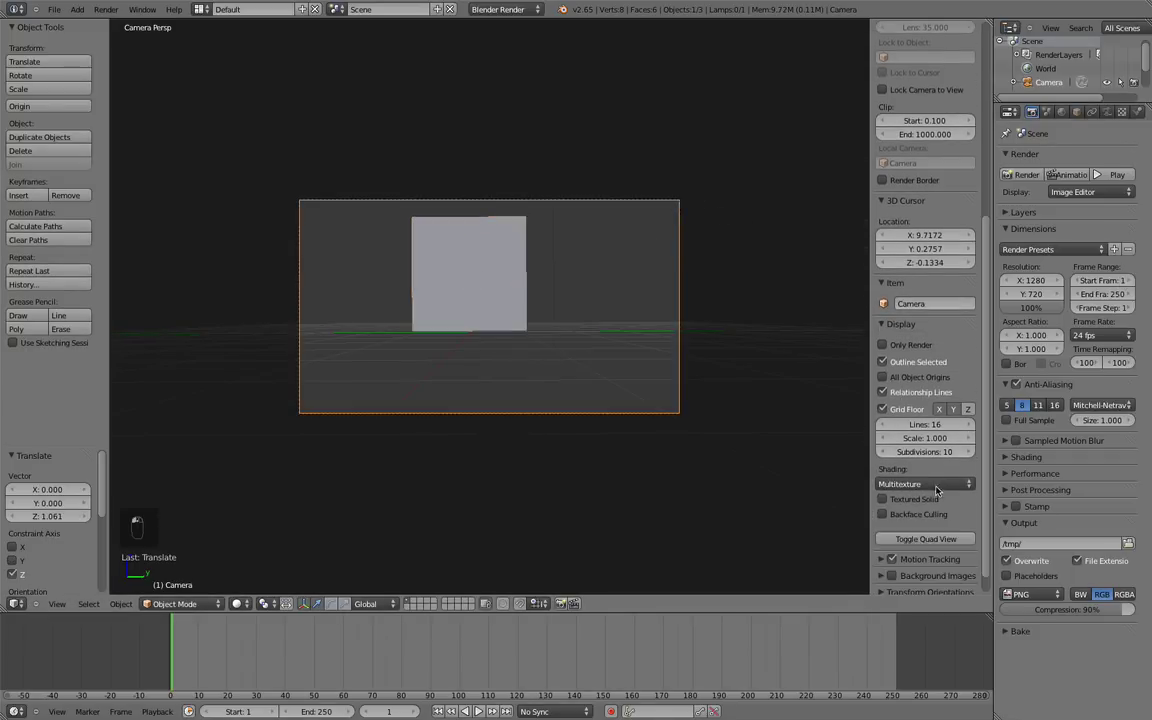
{"action": "scroll", "coordinate": [906, 425], "scroll_direction": "up", "scroll_amount": 1}
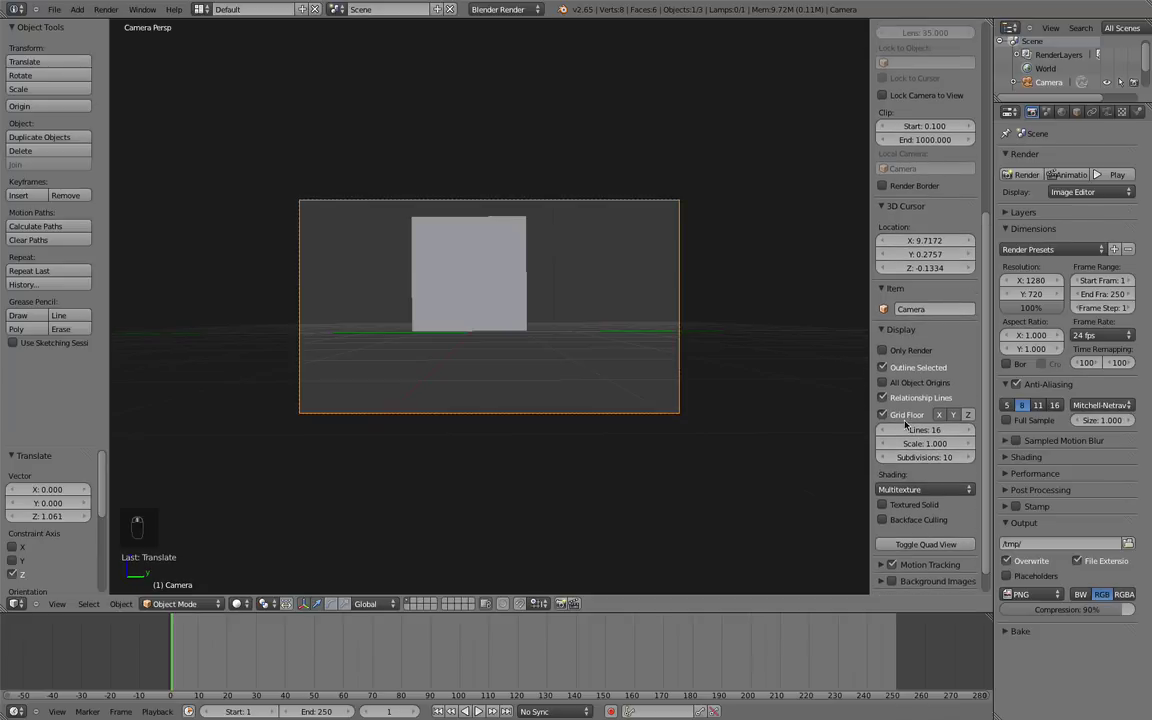
{"action": "left_click", "coordinate": [880, 335]}
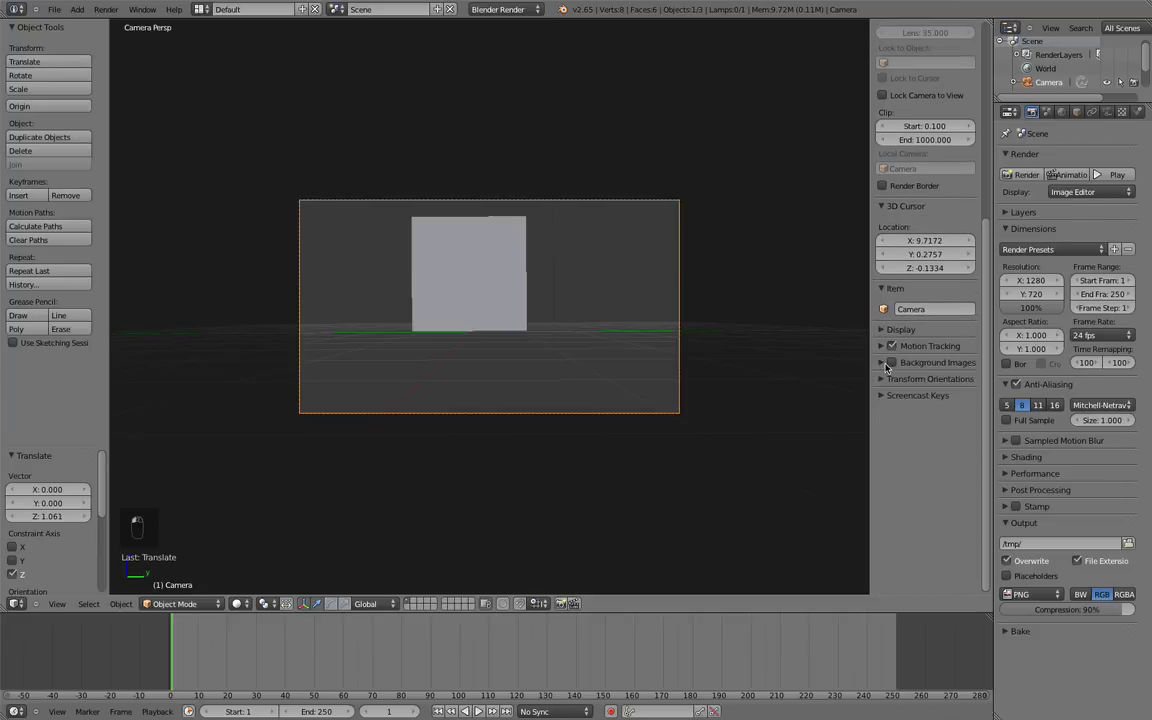
{"action": "left_click", "coordinate": [883, 363]}
{"action": "left_click", "coordinate": [925, 383]}
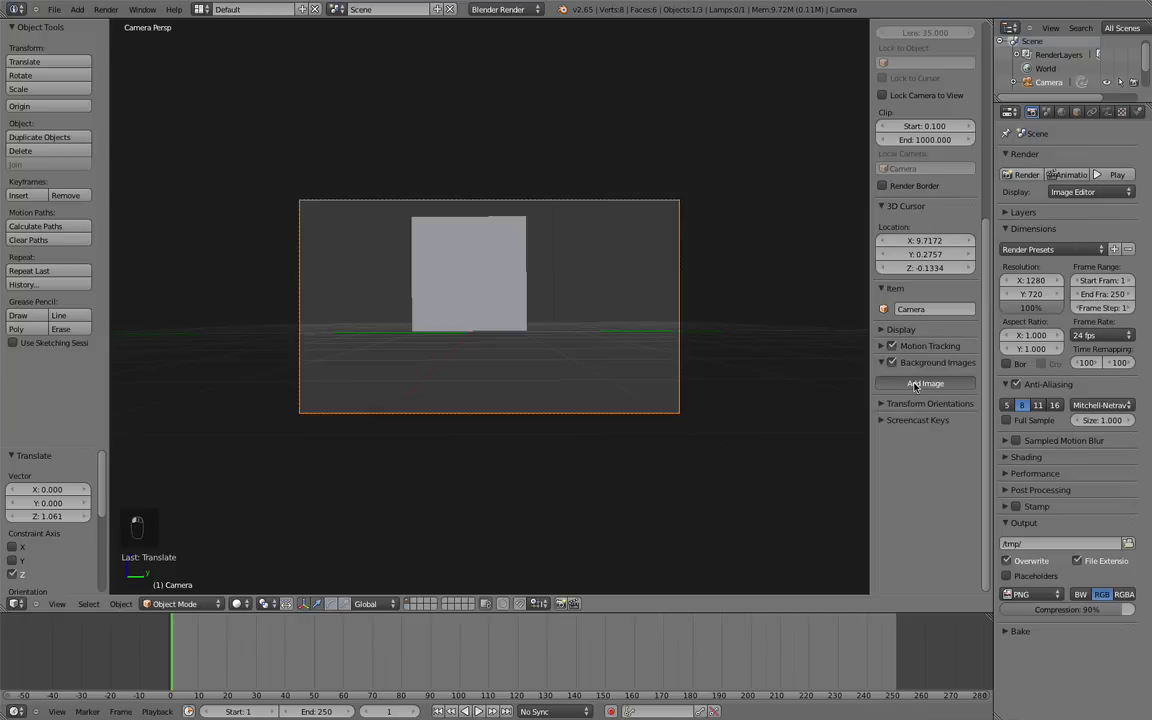
{"action": "left_click", "coordinate": [938, 445]}
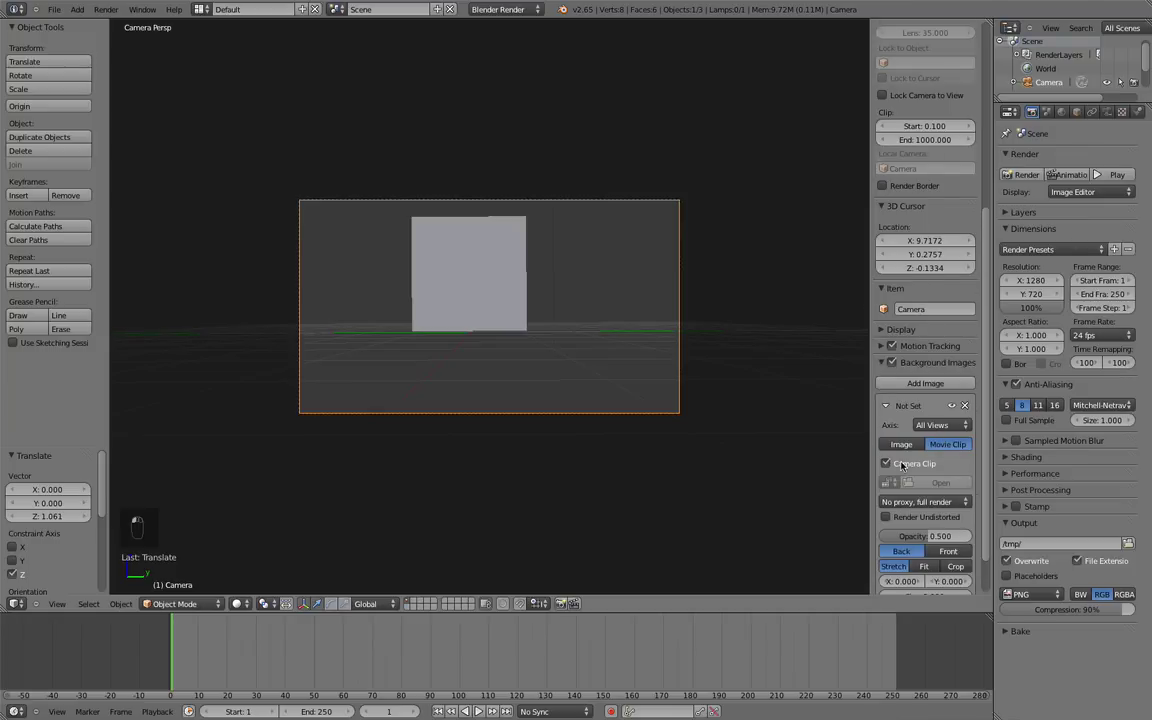
{"action": "scroll", "coordinate": [902, 466], "scroll_direction": "down", "scroll_amount": 2}
{"action": "left_click", "coordinate": [886, 414]}
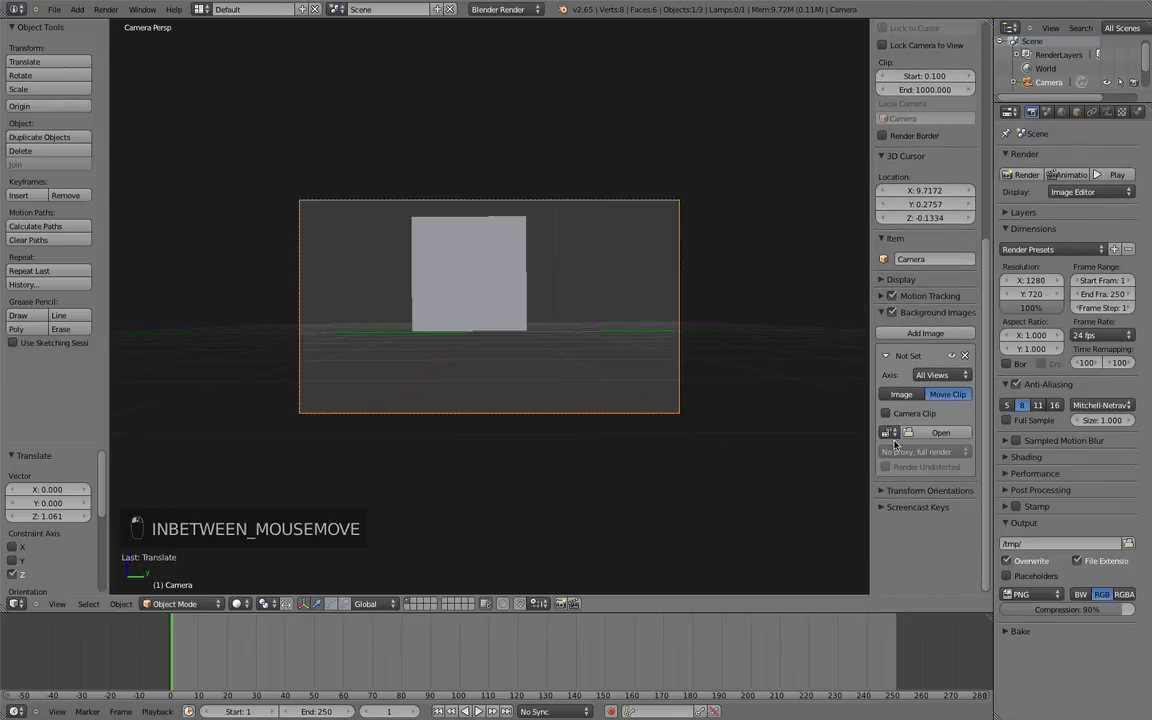
Browse to the Desktop folder and pick fortute.mp4 as the background clip
{"action": "left_click", "coordinate": [926, 436]}
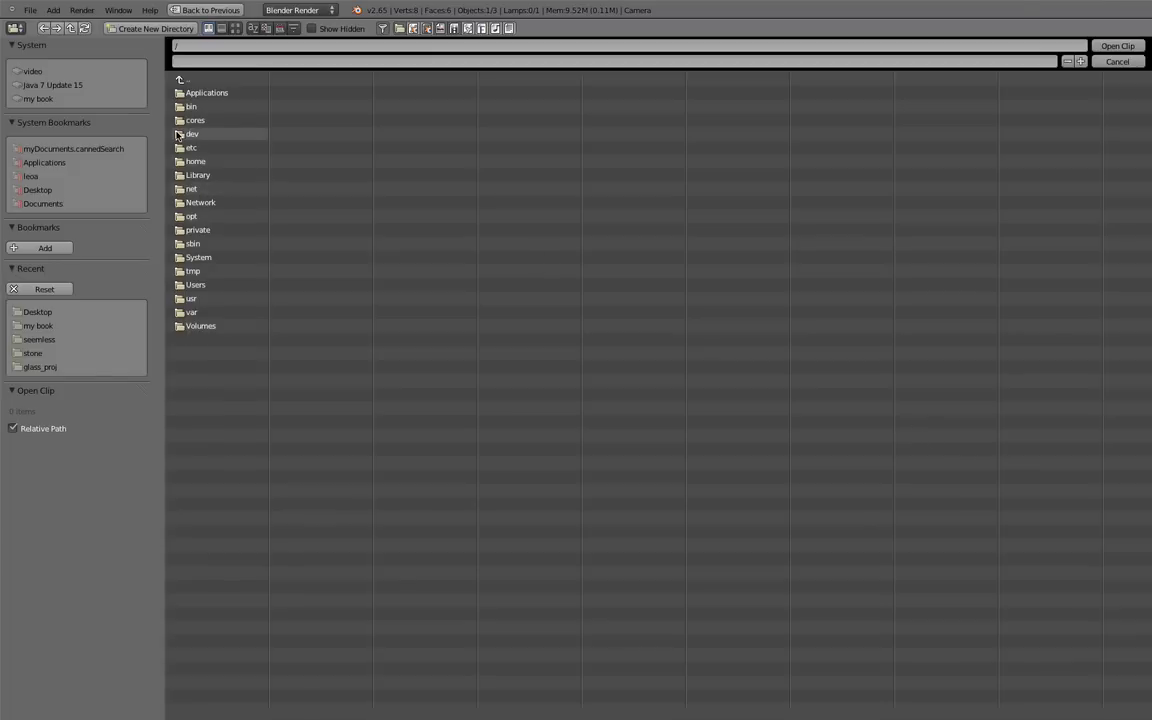
{"action": "left_click", "coordinate": [37, 311]}
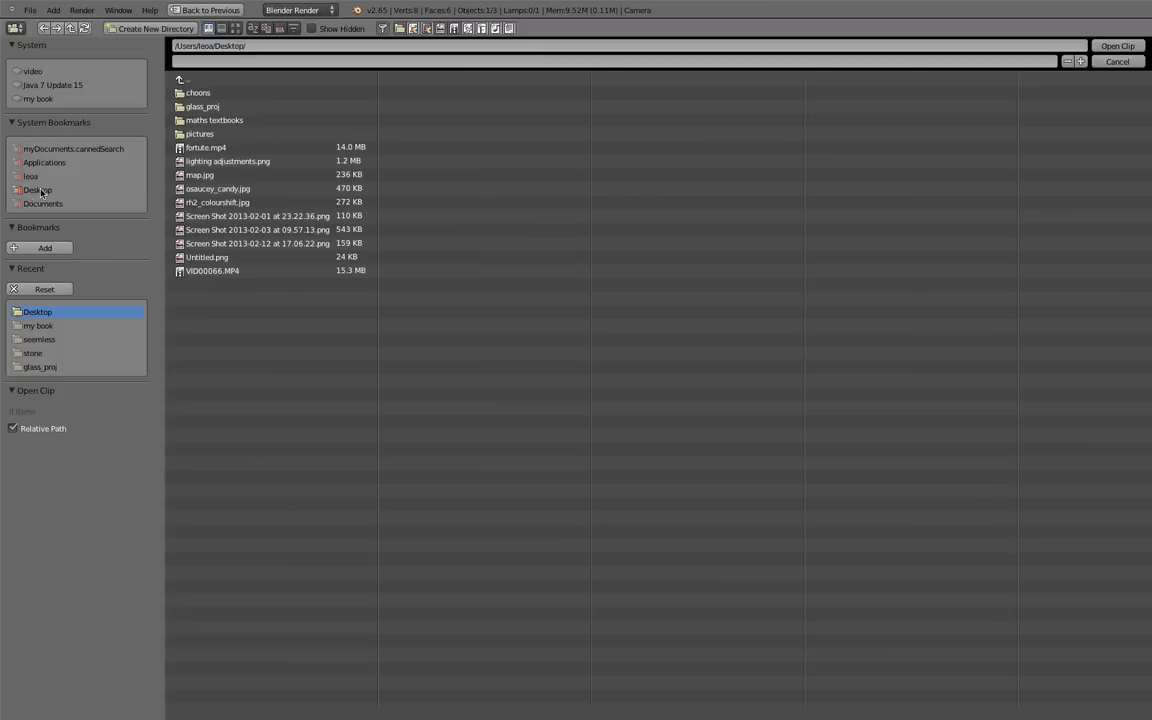
{"action": "left_click", "coordinate": [217, 148]}
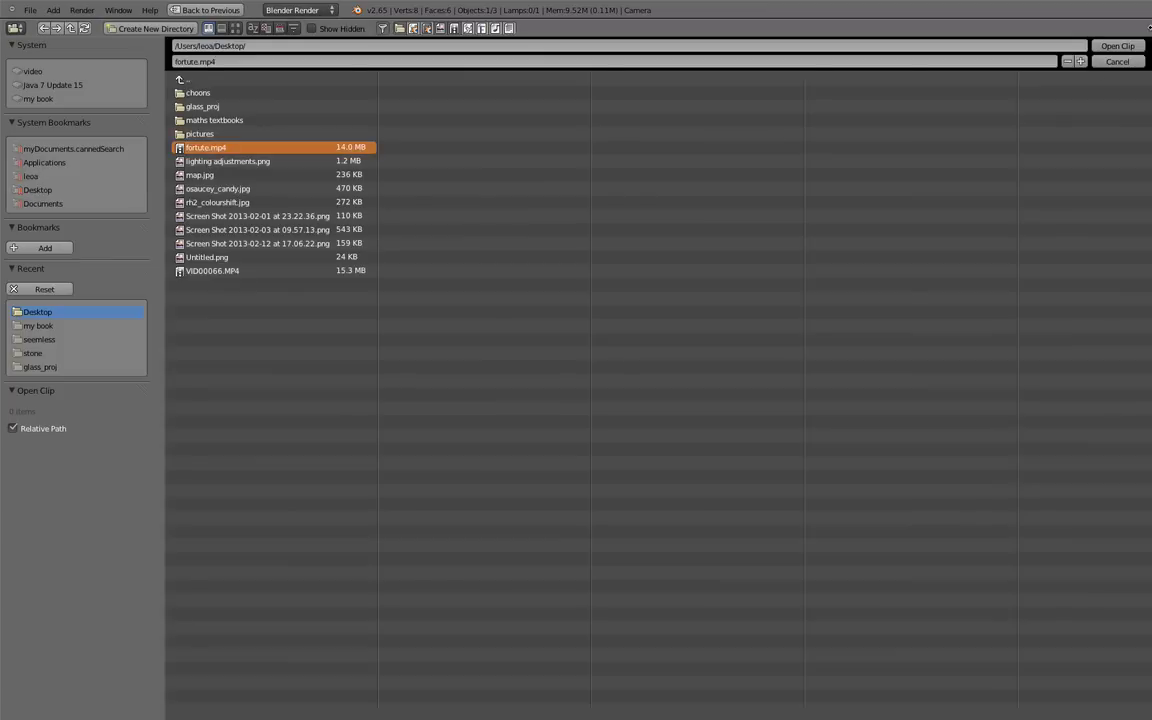
Load fortute.mp4 as the background and delete the white cube
{"action": "left_click", "coordinate": [1128, 52]}
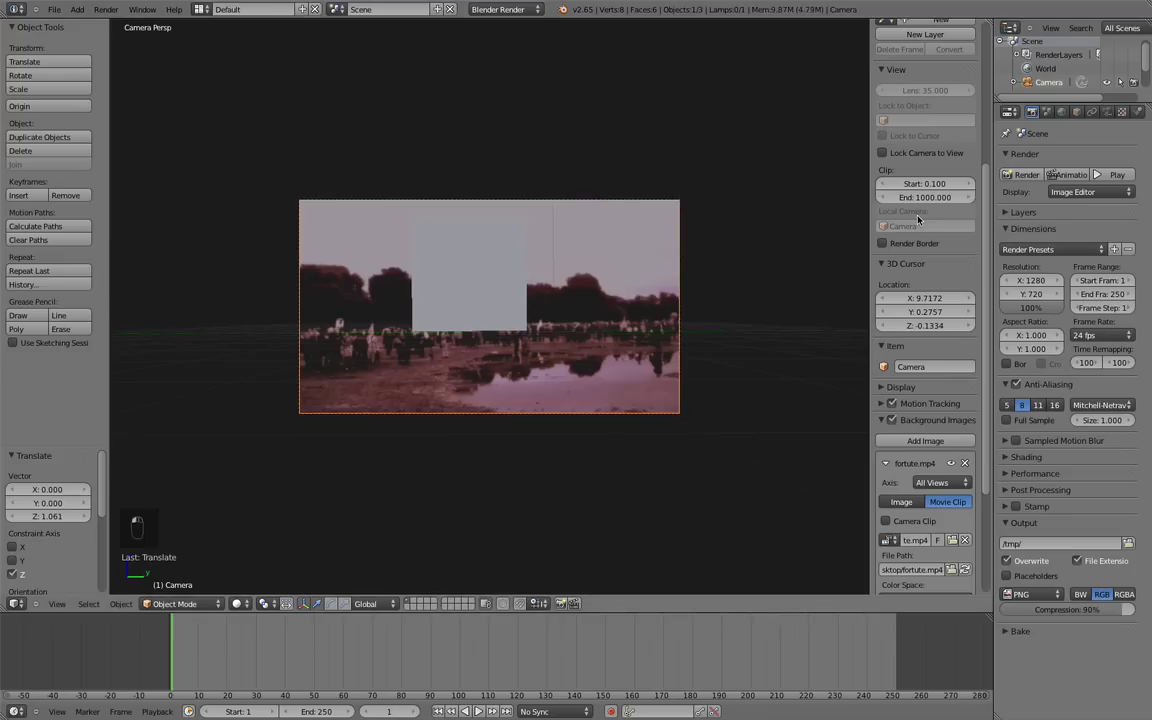
{"action": "scroll", "coordinate": [442, 293], "scroll_direction": "up", "scroll_amount": 3}
{"action": "right_click", "coordinate": [442, 293]}
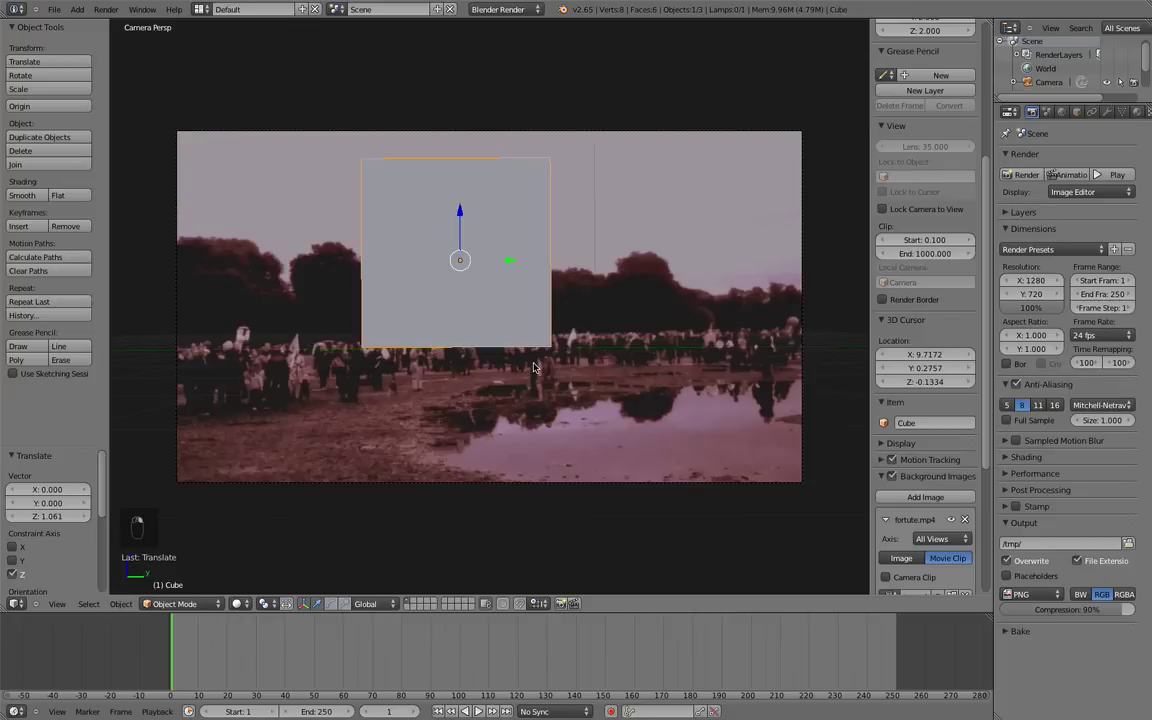
{"action": "key", "text": "x"}
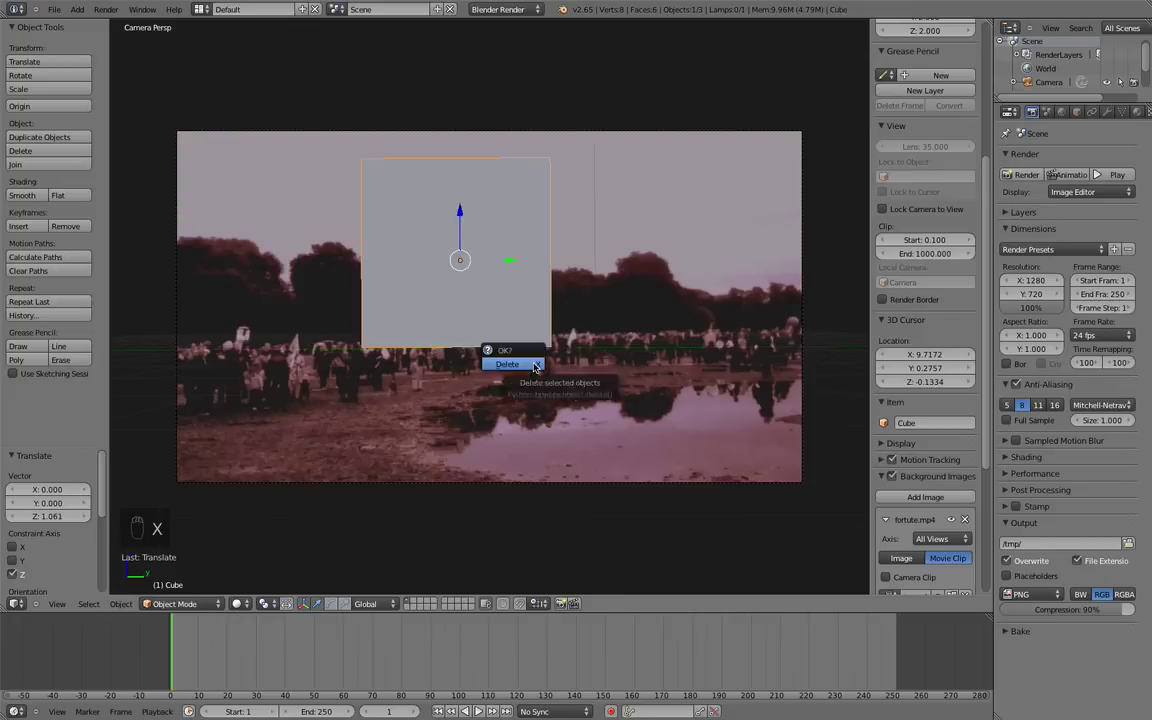
{"action": "left_click", "coordinate": [514, 362]}
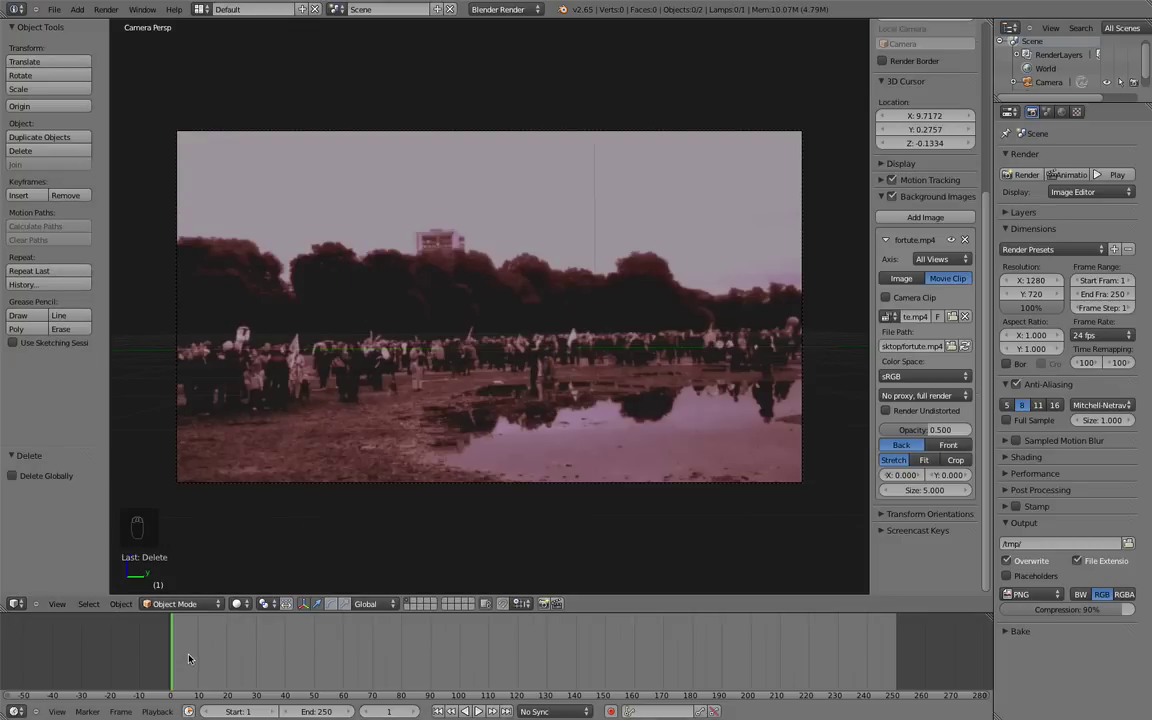
Scrub and play the footage with Alt+A, then return to the first frame
{"action": "mouse_move", "coordinate": [177, 638]}
{"action": "left_mouse_down"}
{"action": "mouse_move", "coordinate": [419, 625]}
{"action": "mouse_move", "coordinate": [226, 617]}
{"action": "mouse_move", "coordinate": [196, 645]}
{"action": "left_mouse_up"}
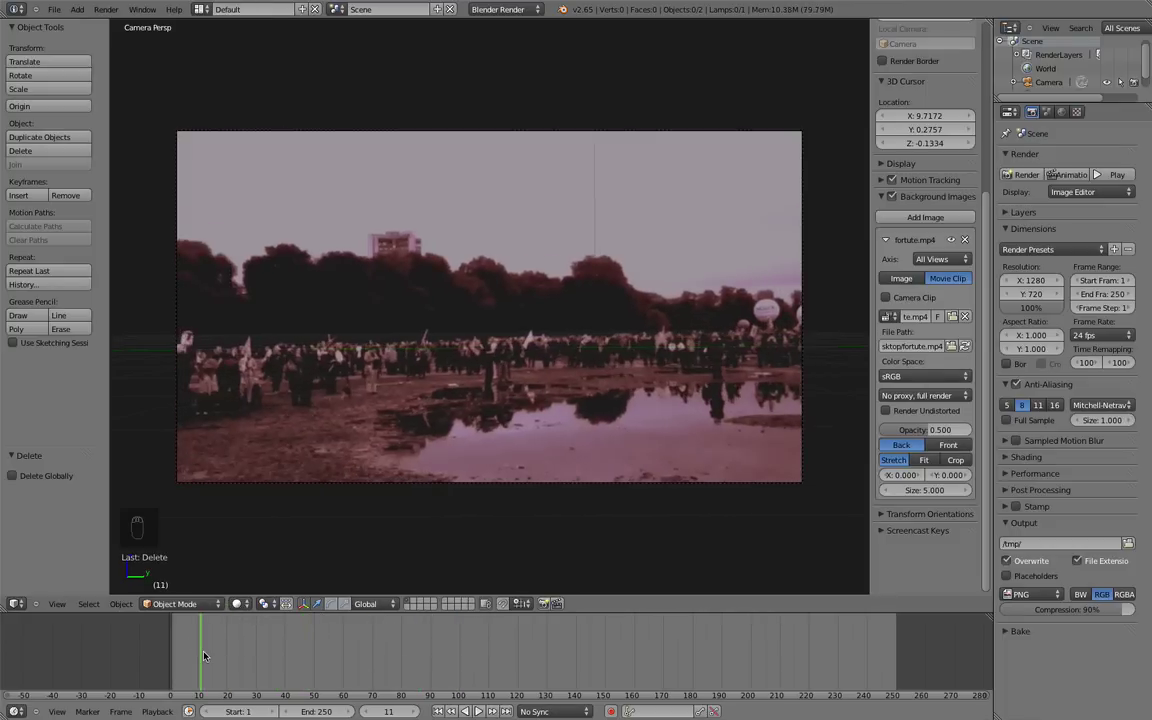
{"action": "key", "text": "alt+a"}
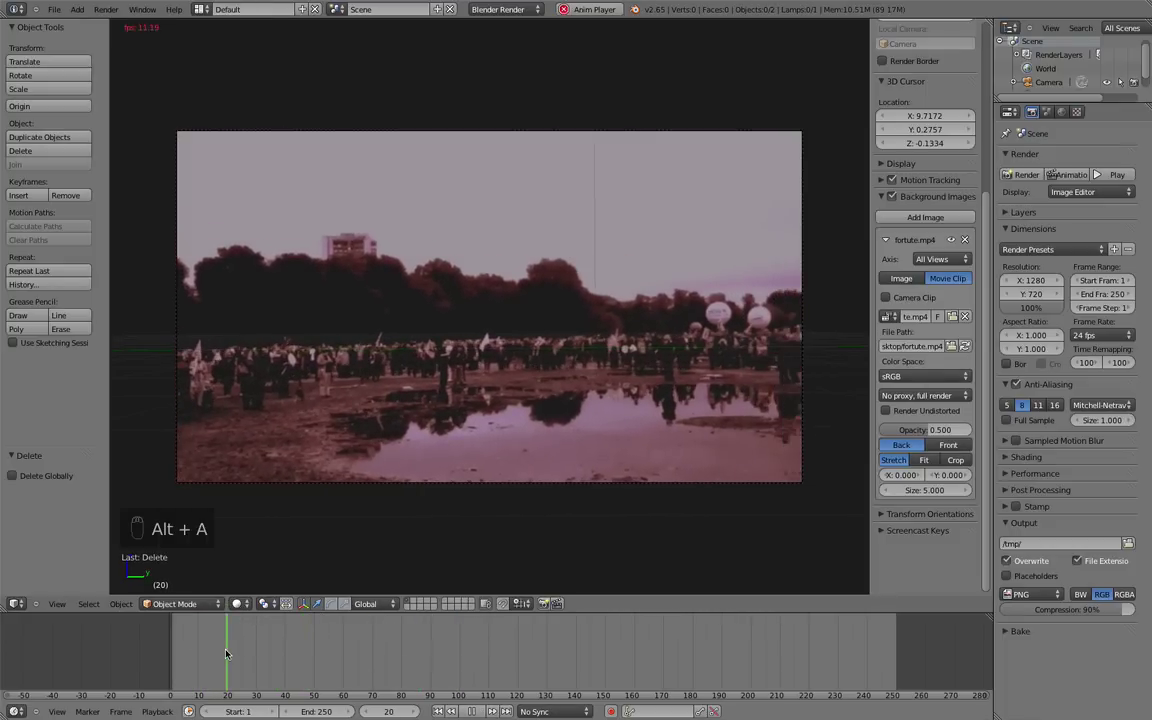
{"action": "key", "text": "alt+a"}
{"action": "left_click_drag", "start_coordinate": [226, 650], "coordinate": [176, 628]}
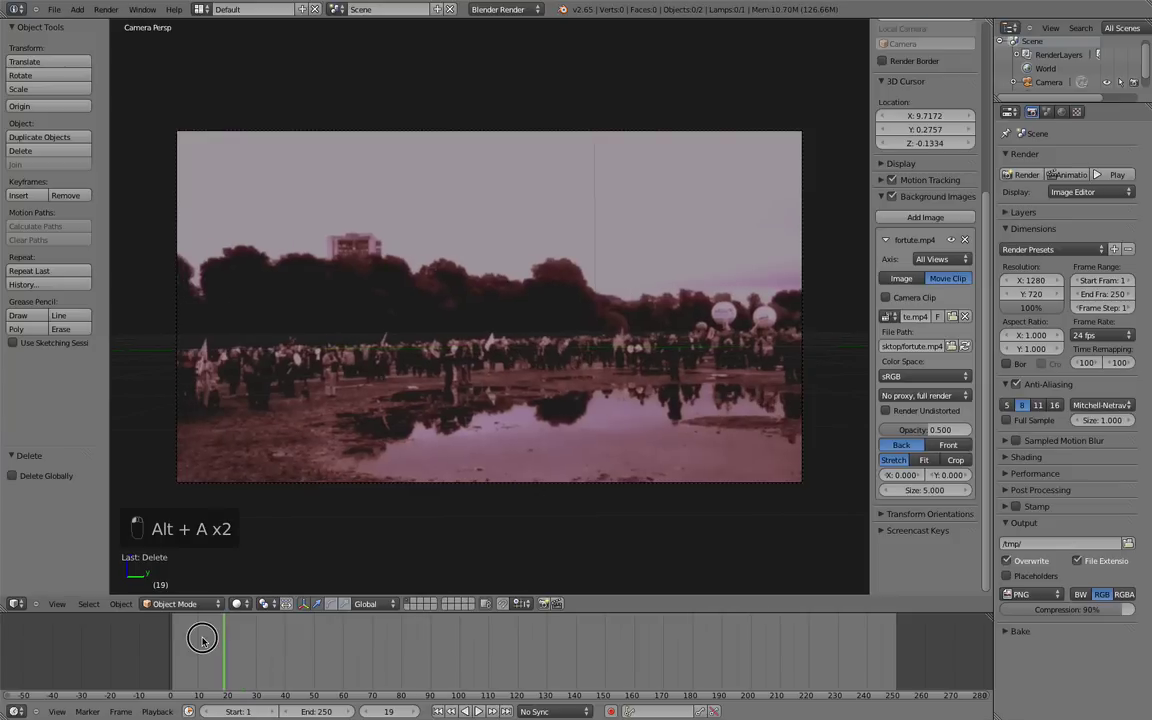
{"action": "key", "text": "alt+a"}
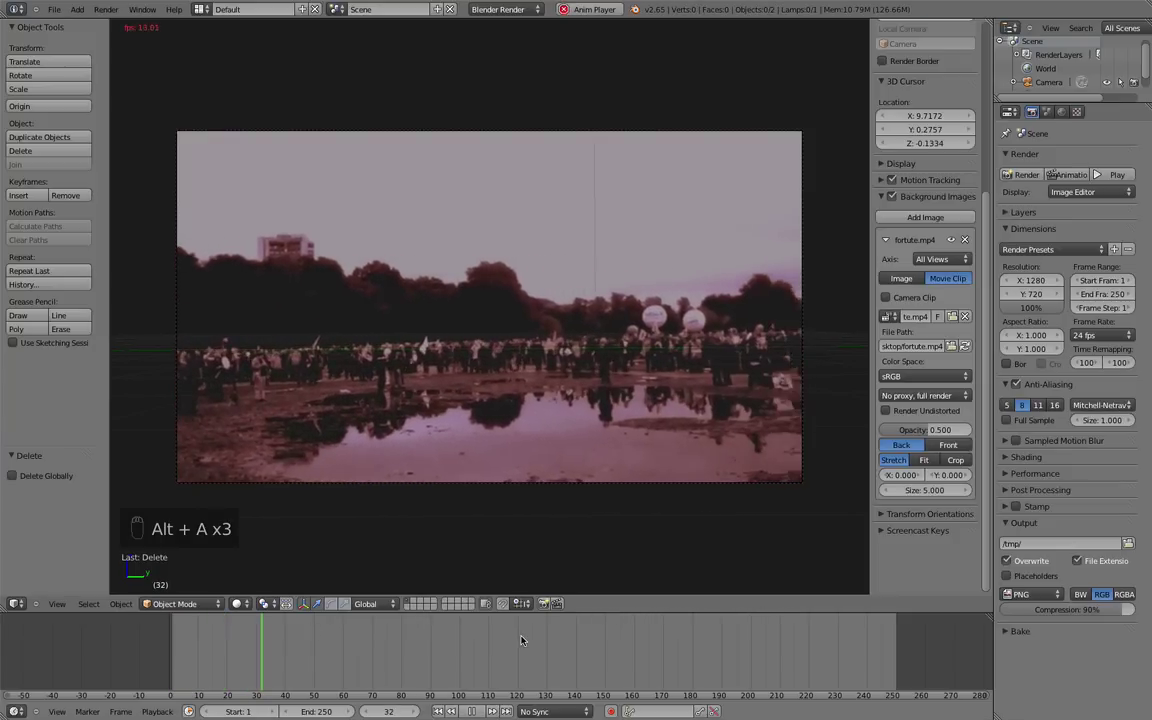
{"action": "key", "text": "alt+a"}
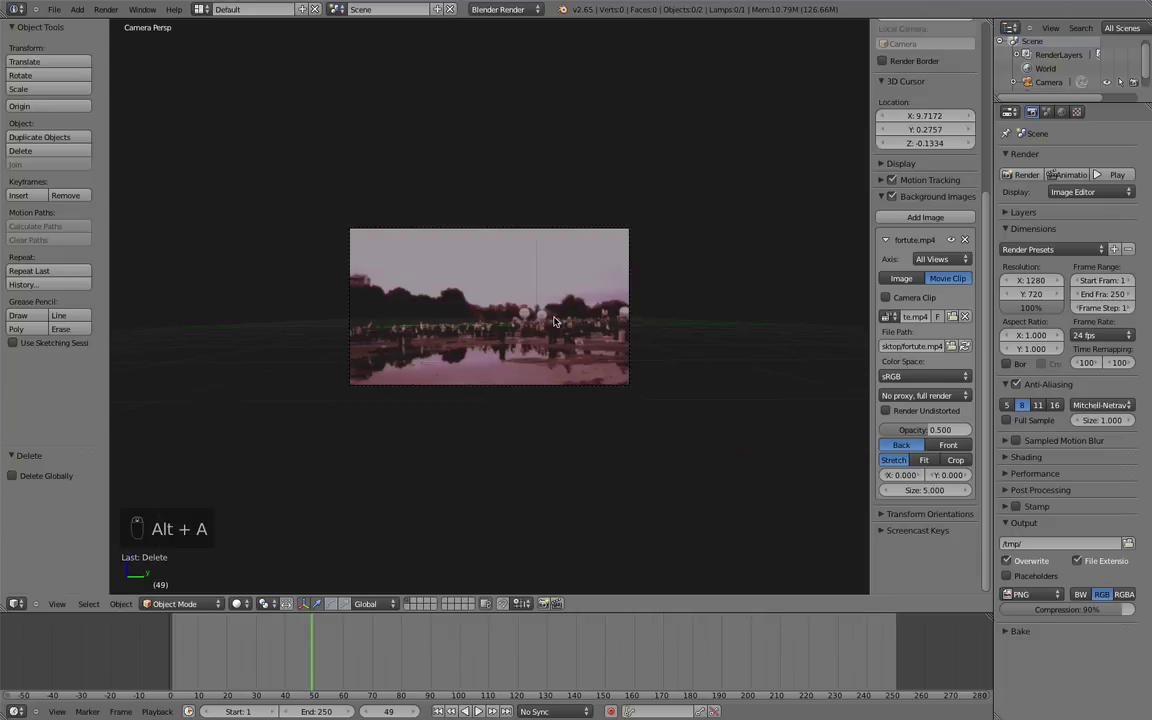
{"action": "scroll", "coordinate": [495, 292], "scroll_direction": "down", "scroll_amount": 2}
{"action": "scroll", "coordinate": [499, 367], "scroll_direction": "up", "scroll_amount": 3}
{"action": "key", "text": "alt+a"}
{"action": "key", "text": "alt+a"}
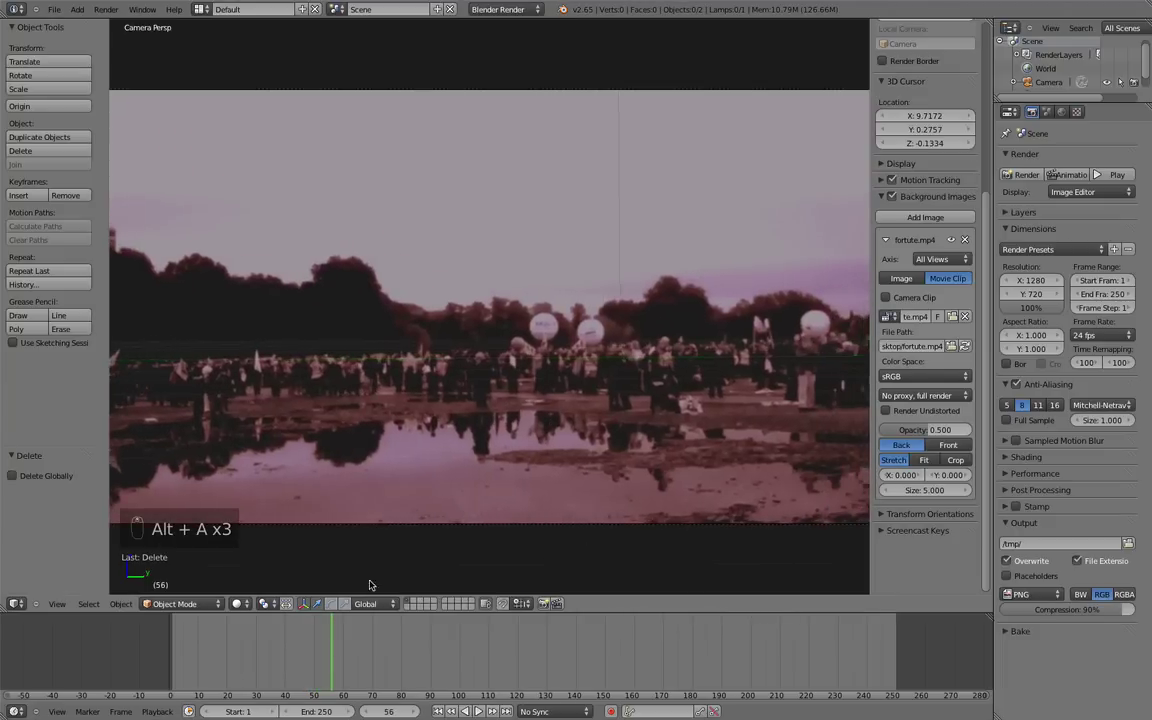
{"action": "left_click", "coordinate": [297, 678]}
{"action": "left_click_drag", "start_coordinate": [228, 665], "coordinate": [82, 602]}
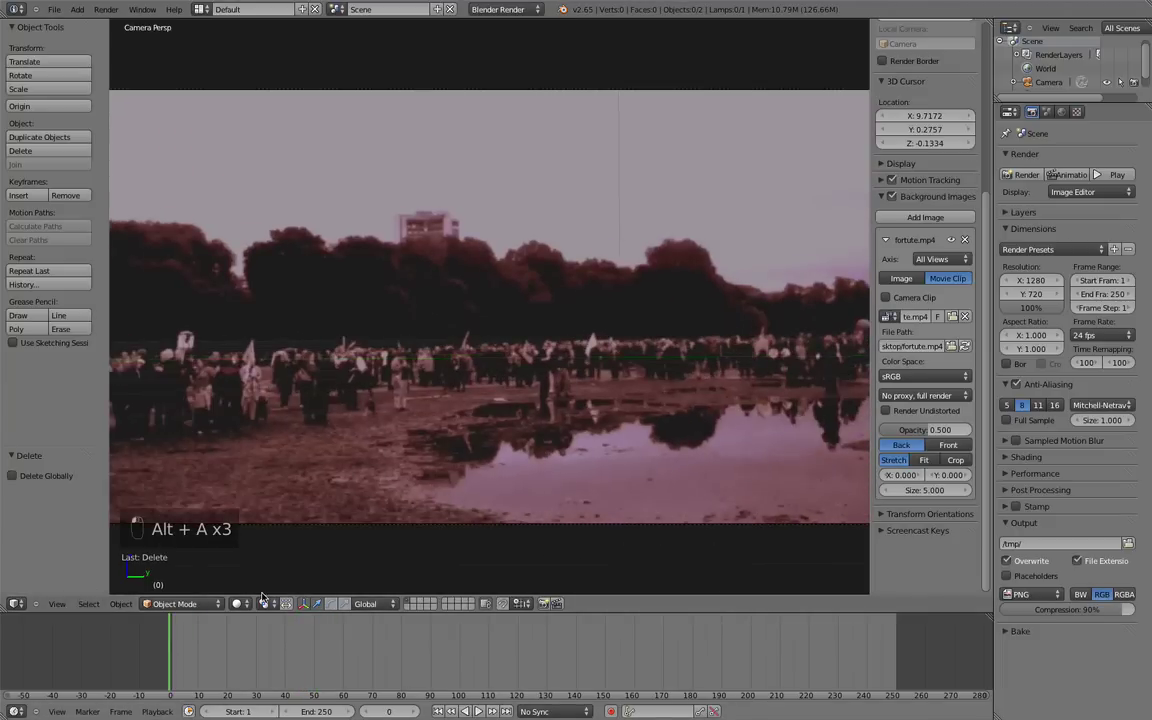
{"action": "scroll", "coordinate": [441, 439], "scroll_direction": "down", "scroll_amount": 2}
{"action": "scroll", "coordinate": [490, 492], "scroll_direction": "up", "scroll_amount": 2}
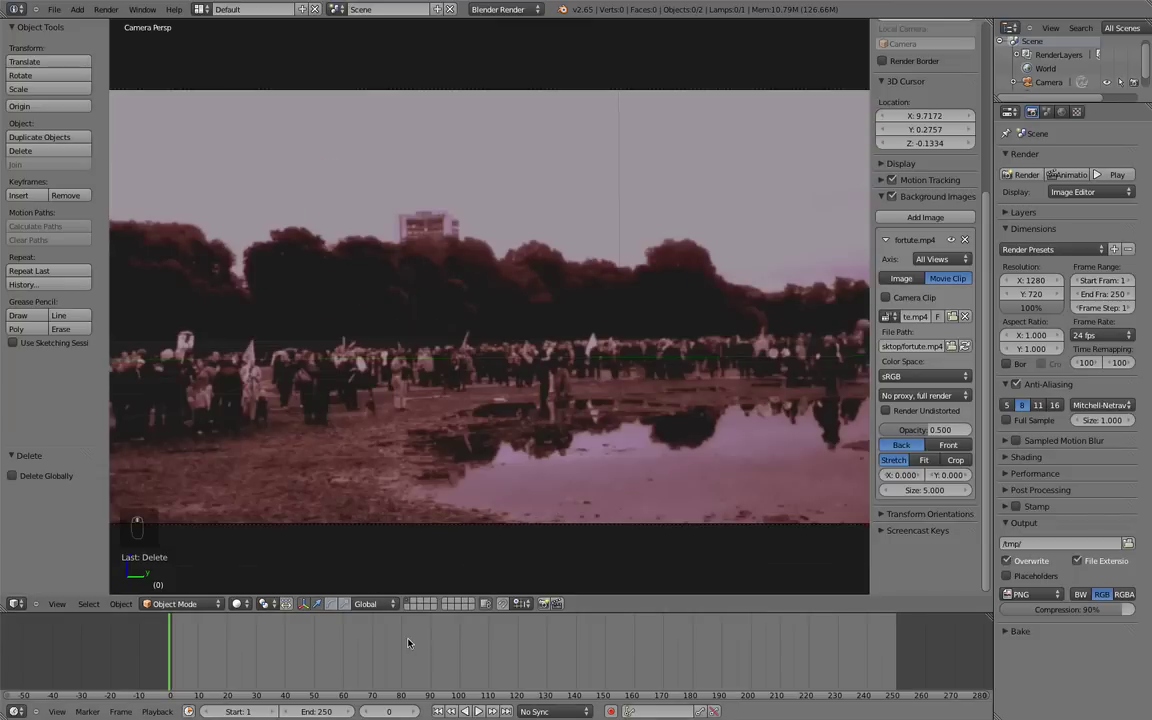
Set the timeline End frame to 79, scrub to check the footage, and return to the start
{"action": "left_click", "coordinate": [330, 713]}
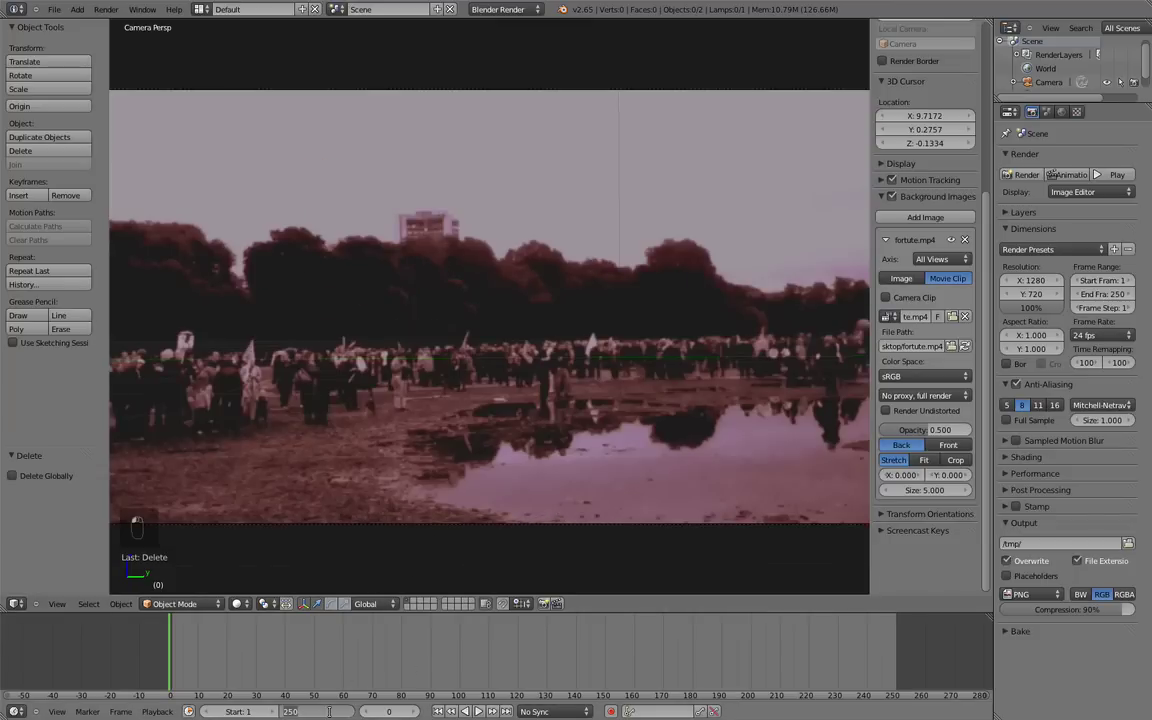
{"action": "type", "text": "End: 7"}
{"action": "type", "text": "9"}
{"action": "key", "text": "Return"}
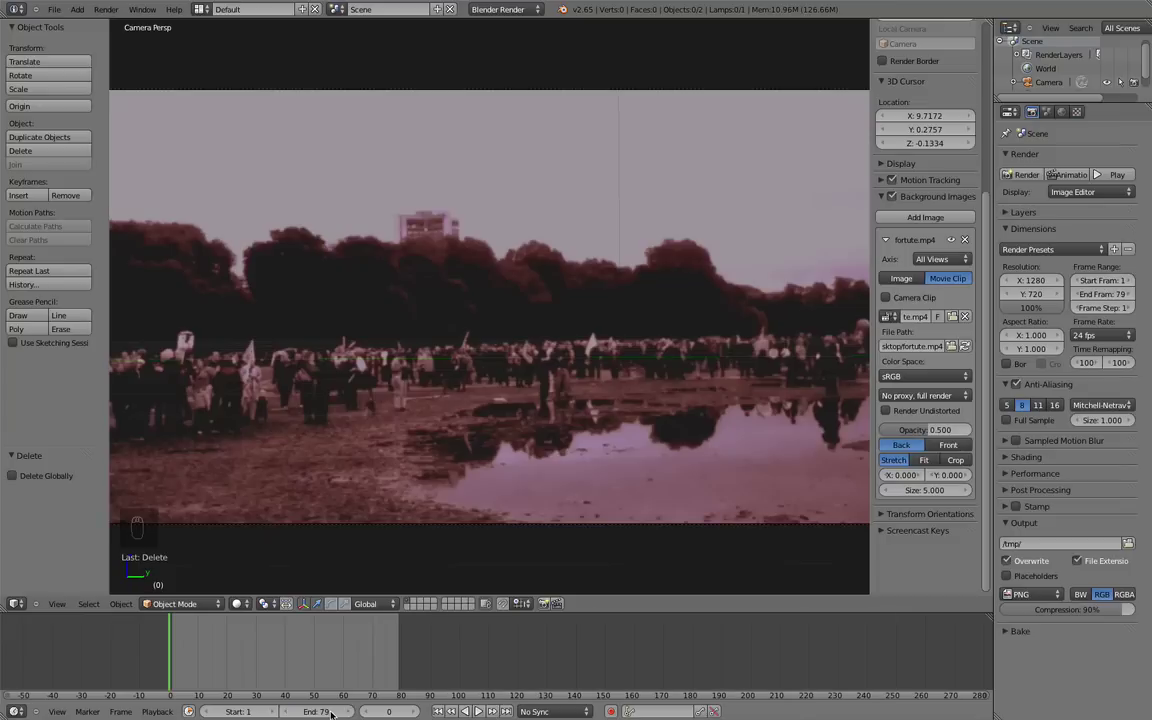
{"action": "mouse_move", "coordinate": [323, 640]}
{"action": "left_mouse_down"}
{"action": "mouse_move", "coordinate": [395, 645]}
{"action": "mouse_move", "coordinate": [338, 640]}
{"action": "left_mouse_up"}
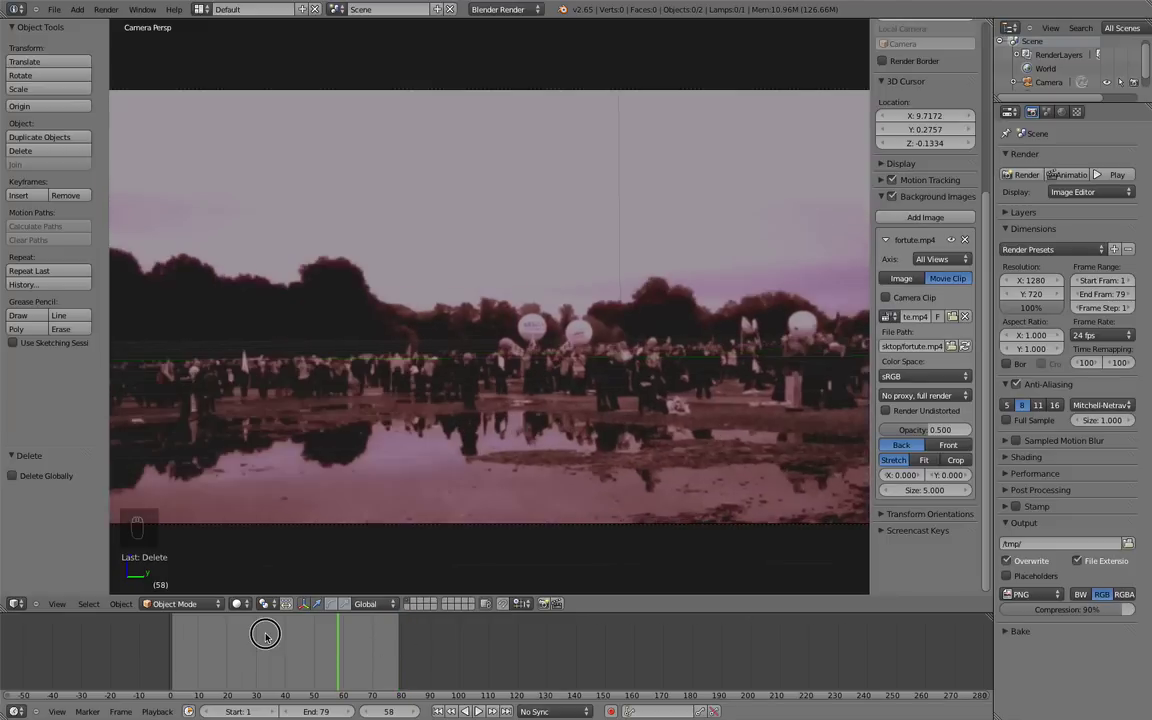
{"action": "left_click_drag", "start_coordinate": [210, 635], "coordinate": [168, 635]}
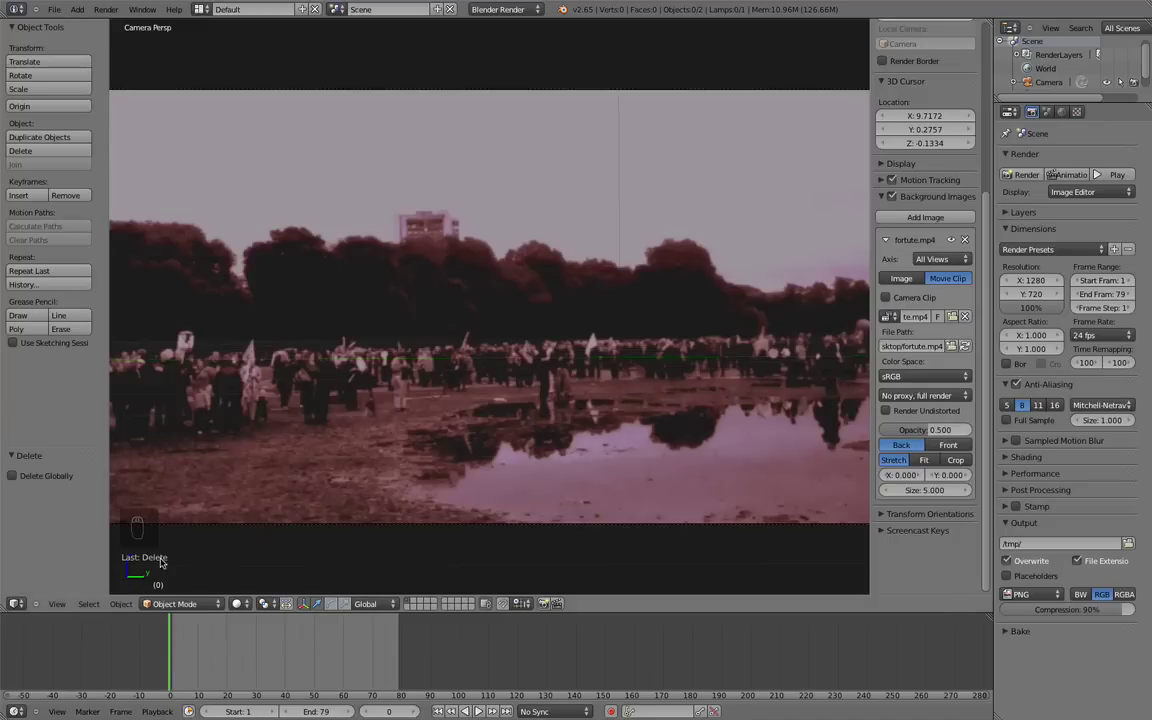
{"action": "scroll", "coordinate": [430, 318], "scroll_direction": "down", "scroll_amount": 3}
{"action": "scroll", "coordinate": [452, 316], "scroll_direction": "down", "scroll_amount": 2}
{"action": "scroll", "coordinate": [452, 316], "scroll_direction": "up", "scroll_amount": 3}
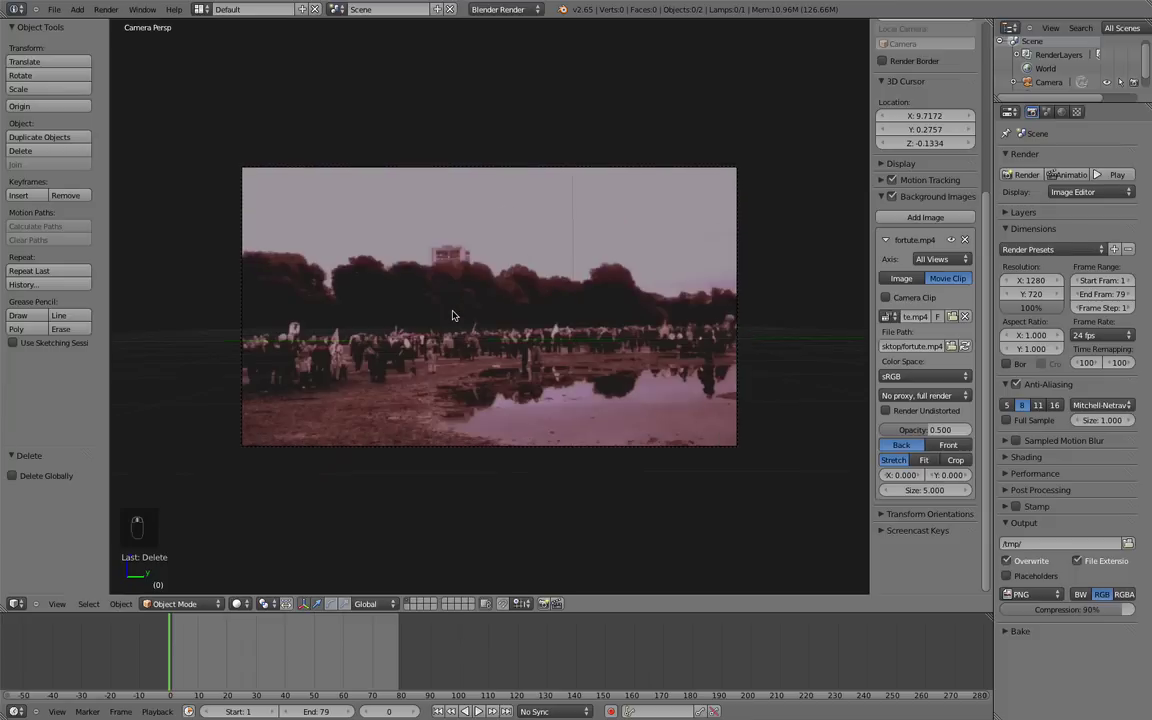
{"action": "scroll", "coordinate": [478, 301], "scroll_direction": "up", "scroll_amount": 4}
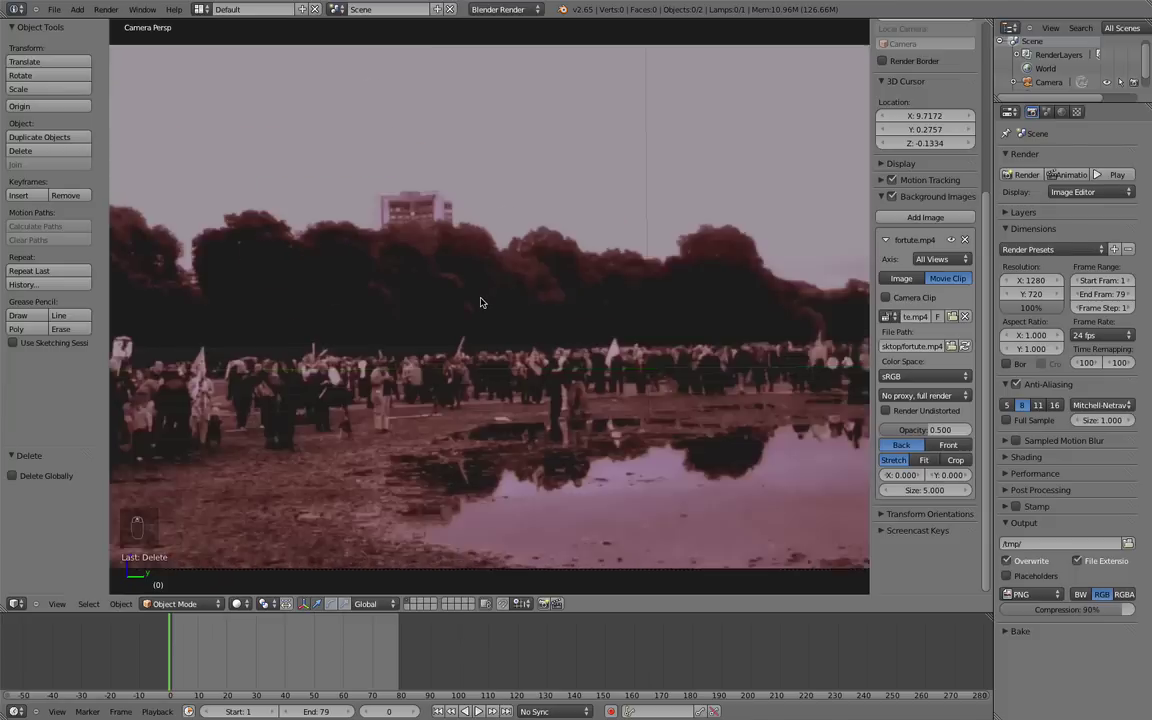
{"action": "scroll", "coordinate": [474, 300], "scroll_direction": "down", "scroll_amount": 4}
From the top view, set the background footage to display only in the camera view
{"action": "key", "text": "KP_7"}
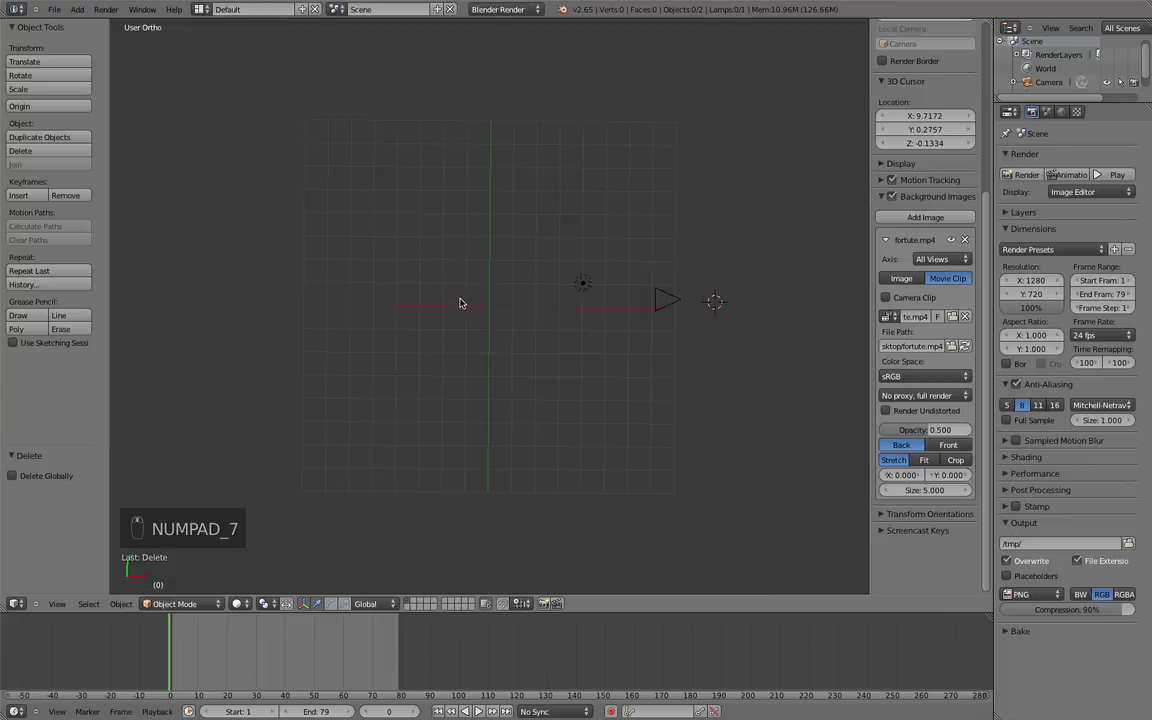
{"action": "scroll", "coordinate": [527, 315], "scroll_direction": "down", "scroll_amount": 3}
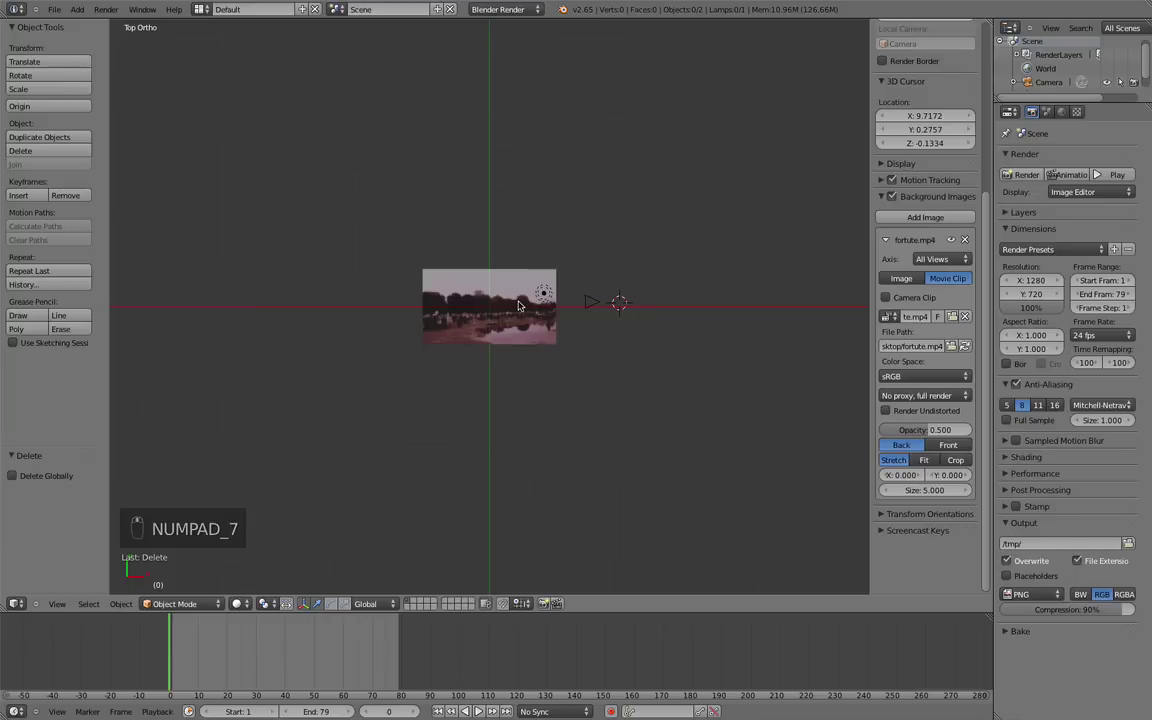
{"action": "scroll", "coordinate": [517, 303], "scroll_direction": "up", "scroll_amount": 3}
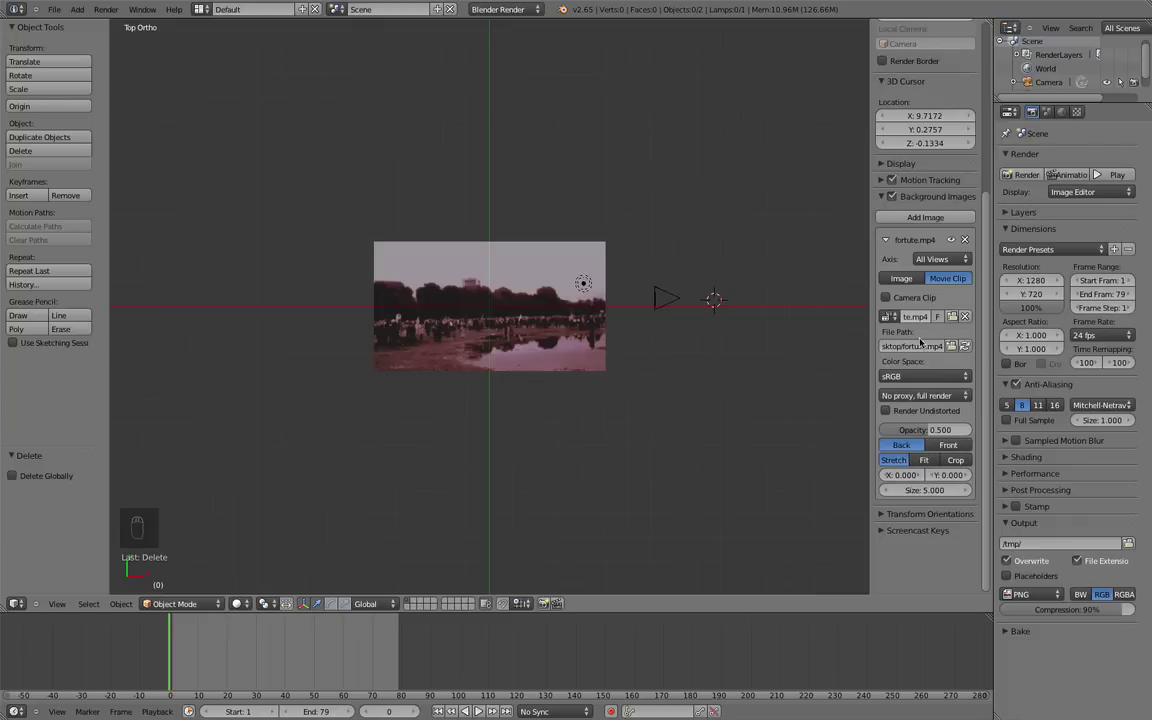
{"action": "left_click", "coordinate": [935, 259]}
{"action": "left_click", "coordinate": [916, 246]}
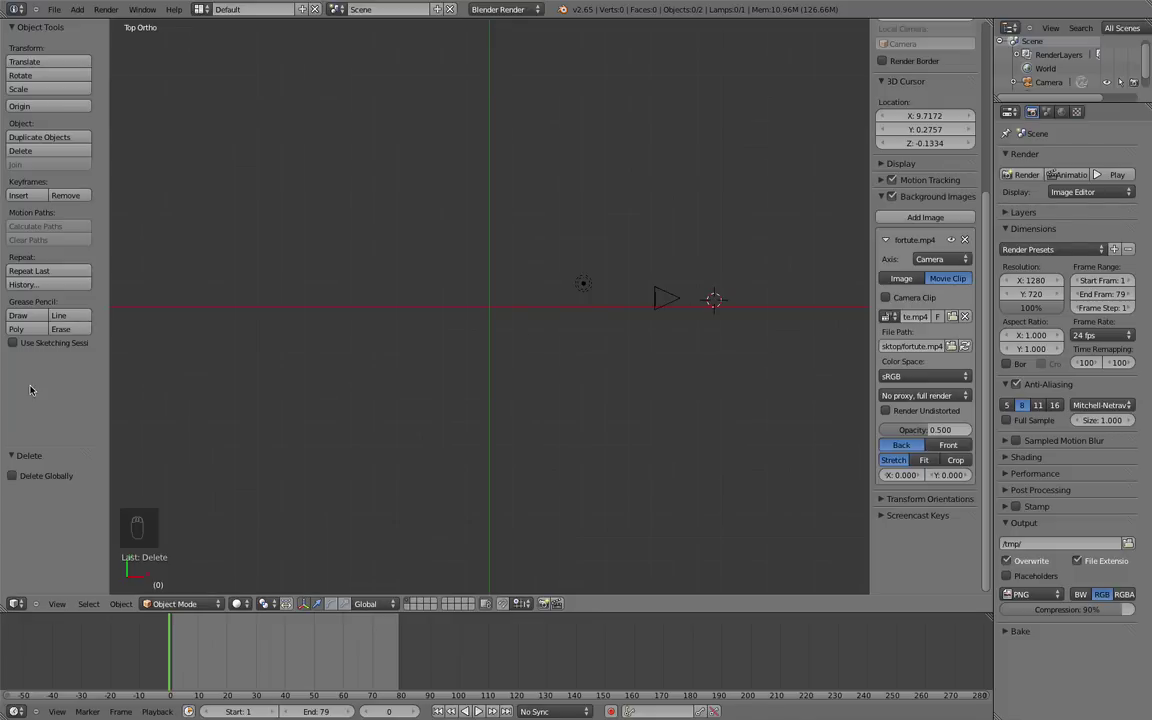
Check the footage through the camera, return to front view, and bring up the Add menu
{"action": "key", "text": "KP_0"}
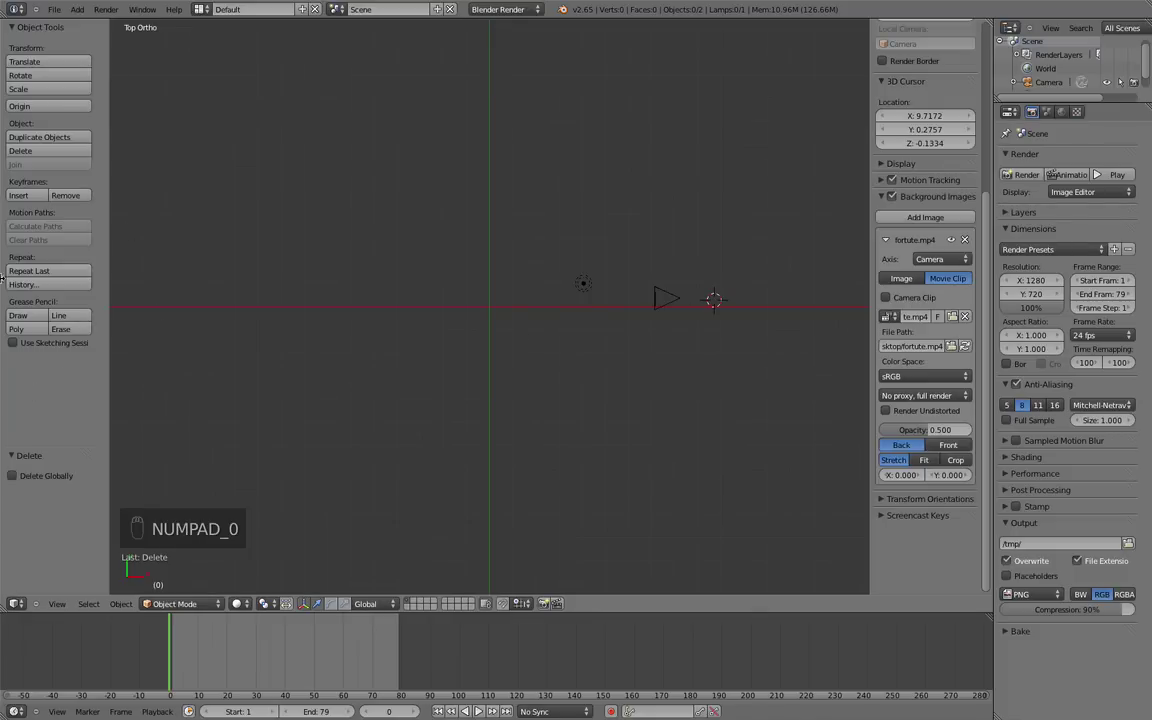
{"action": "key", "text": "KP_0"}
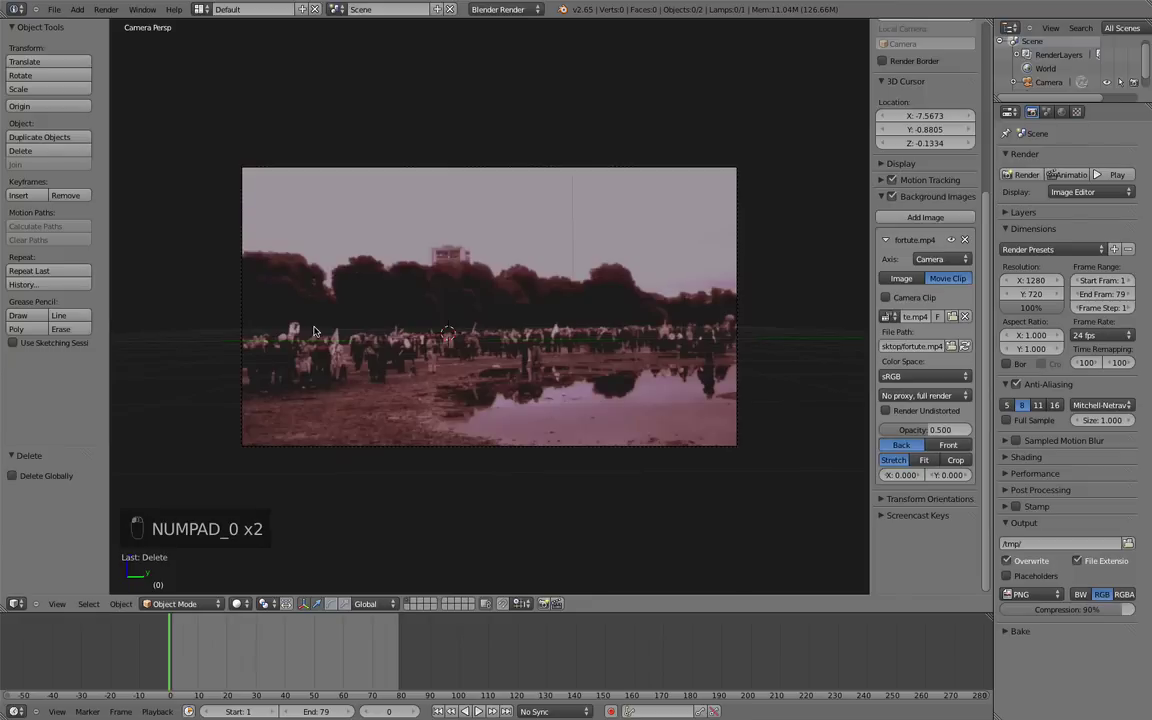
{"action": "key", "text": "KP_7"}
{"action": "key", "text": "KP_1"}
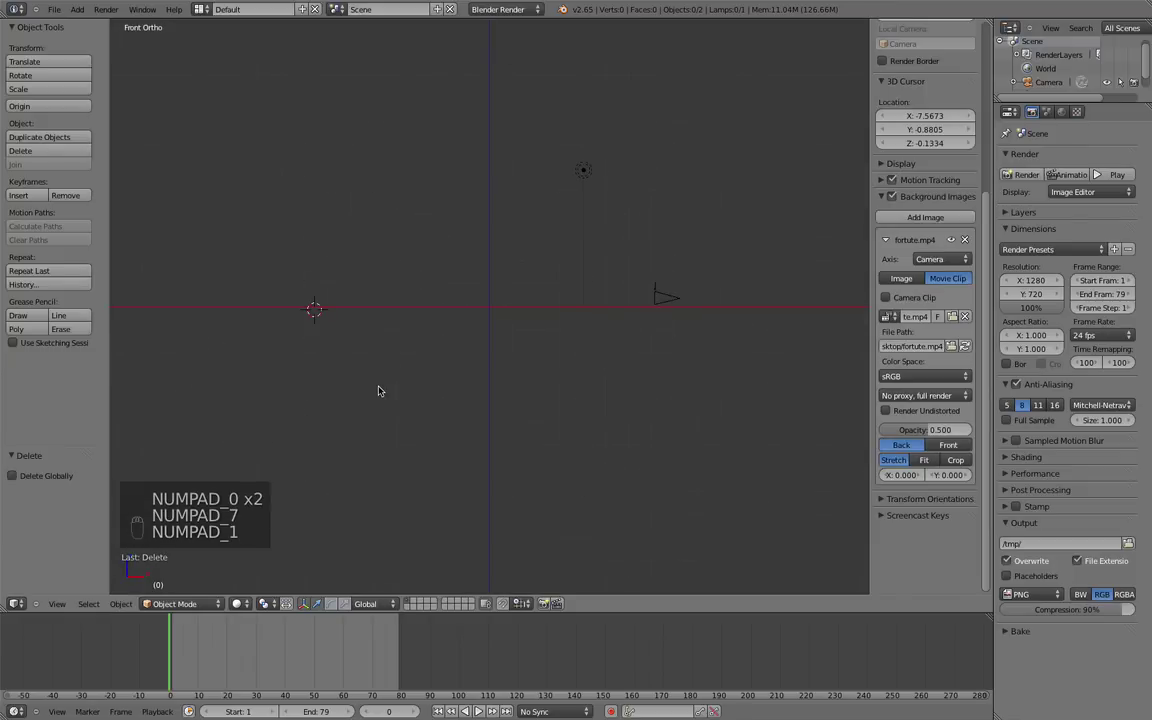
{"action": "key", "text": "shift+a"}
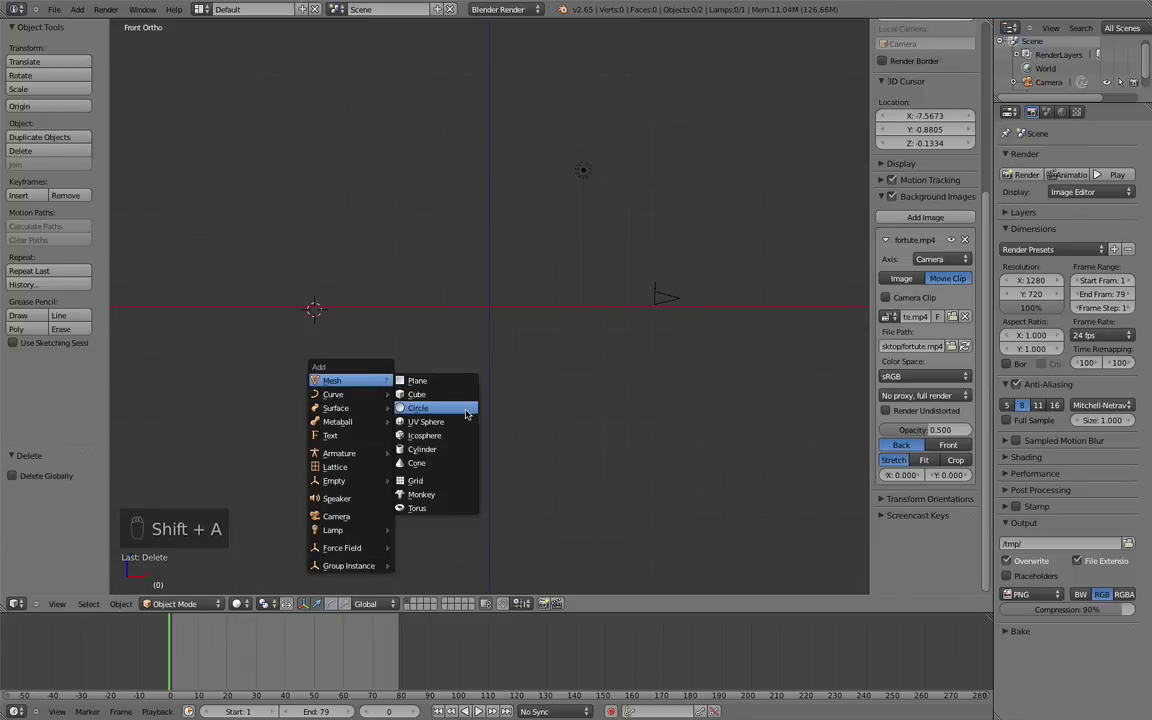
Add a 12-vertex cylinder and move it 7.638 units along X
{"action": "left_click", "coordinate": [440, 450]}
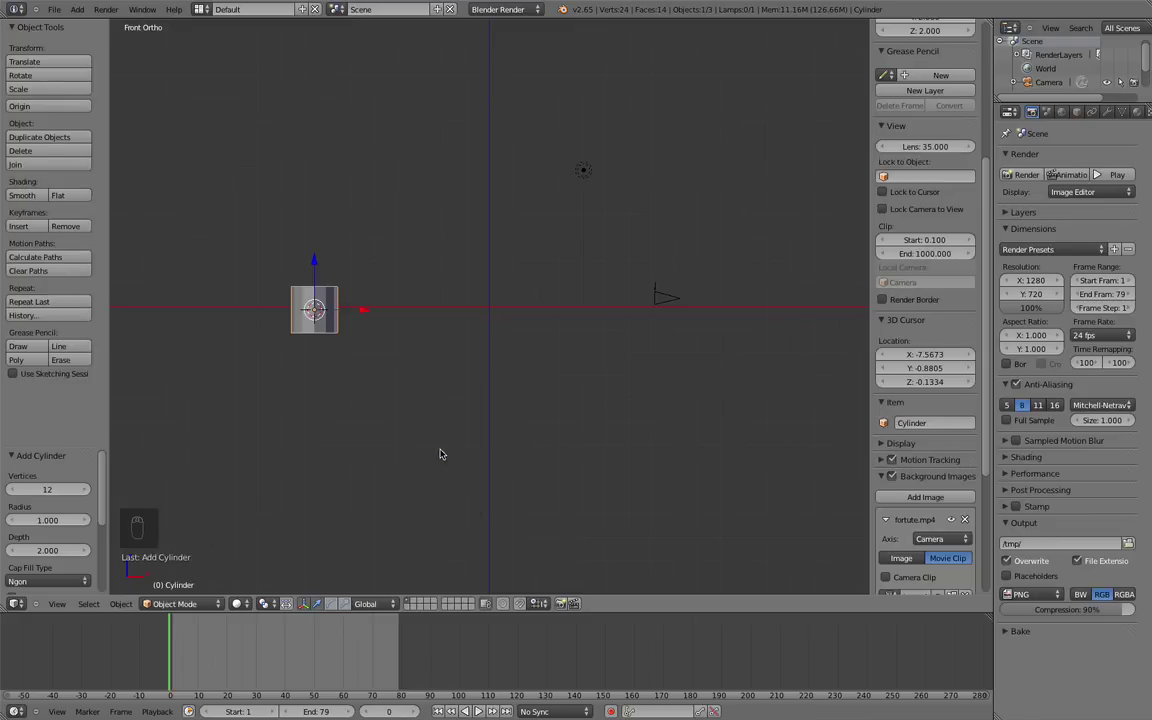
{"action": "left_click", "coordinate": [46, 489]}
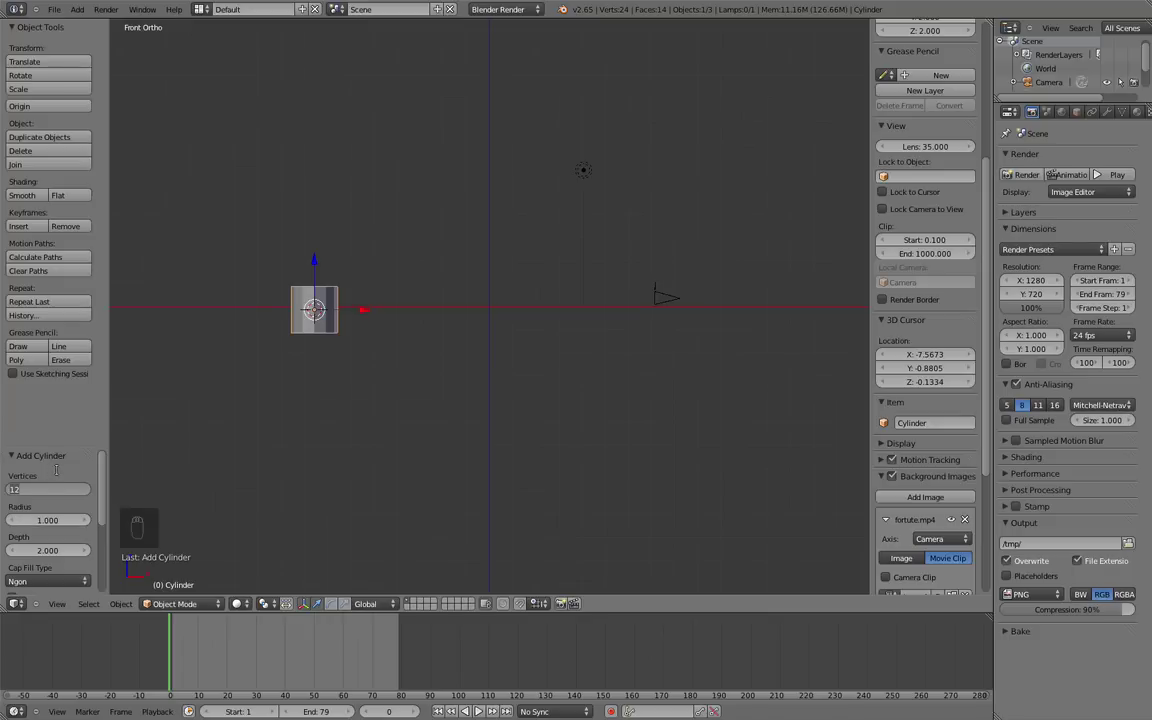
{"action": "key", "text": "Return"}
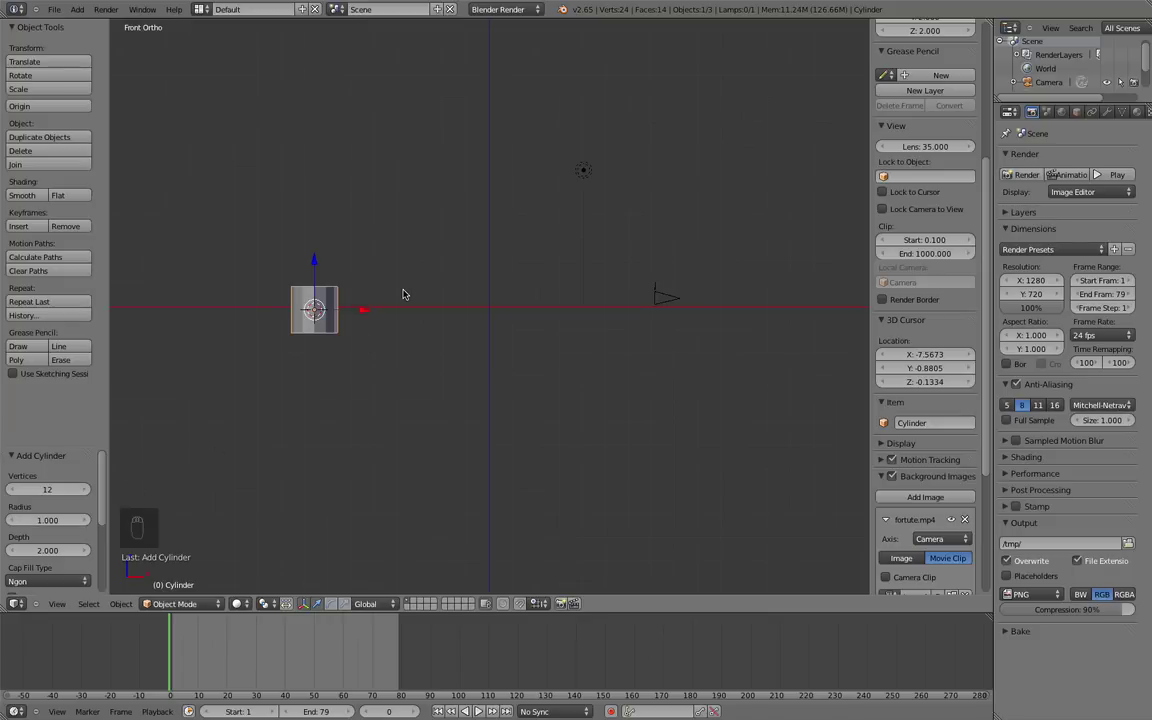
{"action": "mouse_move", "coordinate": [400, 267]}
{"action": "middle_mouse_down", "text": "shift"}
{"action": "mouse_move", "coordinate": [514, 265]}
{"action": "mouse_move", "coordinate": [514, 303]}
{"action": "middle_mouse_up", "text": "shift"}
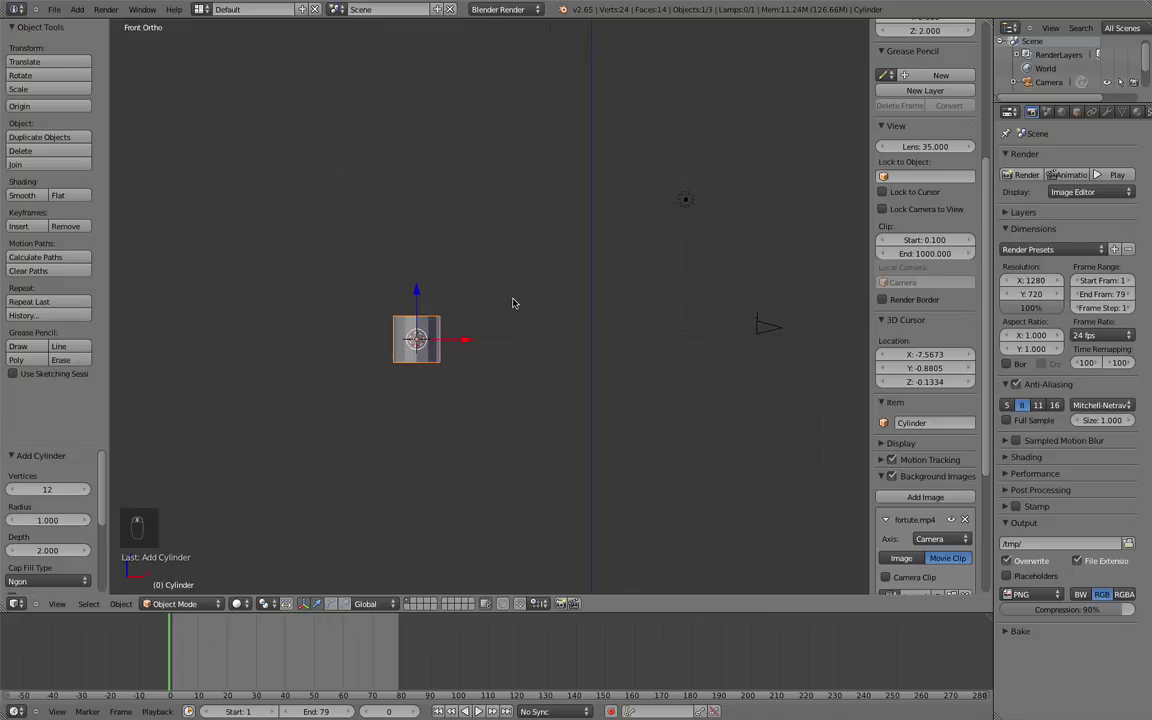
{"action": "scroll", "coordinate": [514, 303], "scroll_direction": "up", "scroll_amount": 2}
{"action": "left_click_drag", "start_coordinate": [437, 355], "coordinate": [680, 345]}
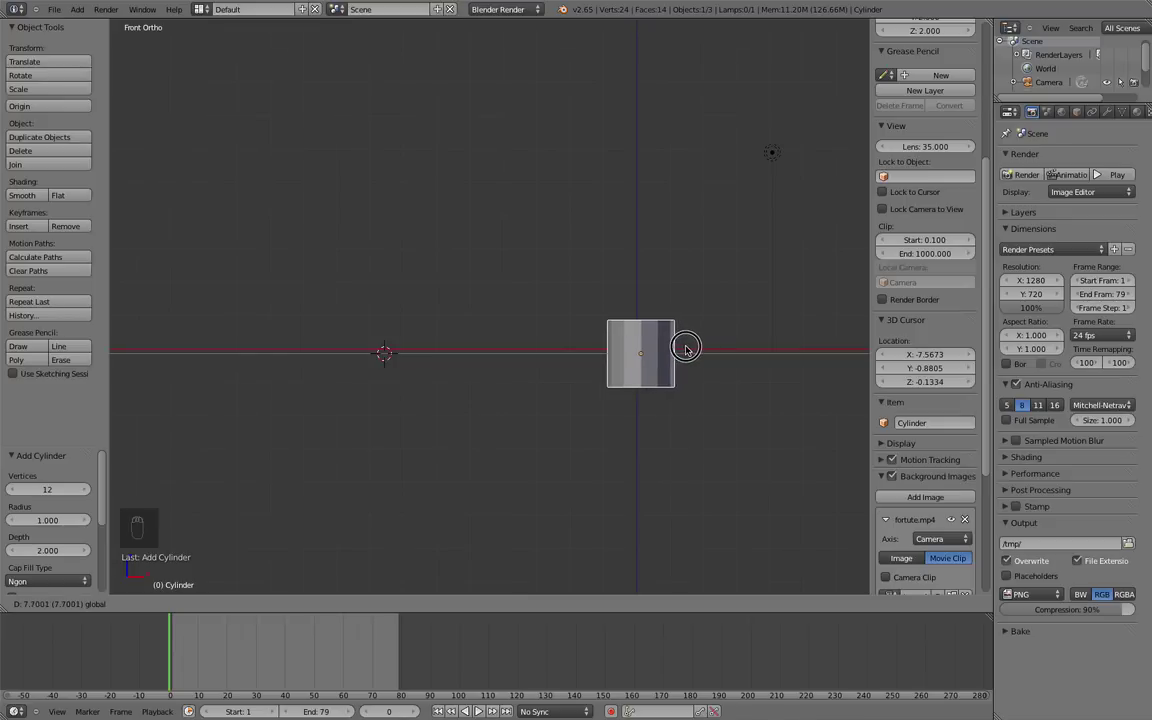
{"action": "left_click_drag", "start_coordinate": [680, 345], "coordinate": [687, 345]}
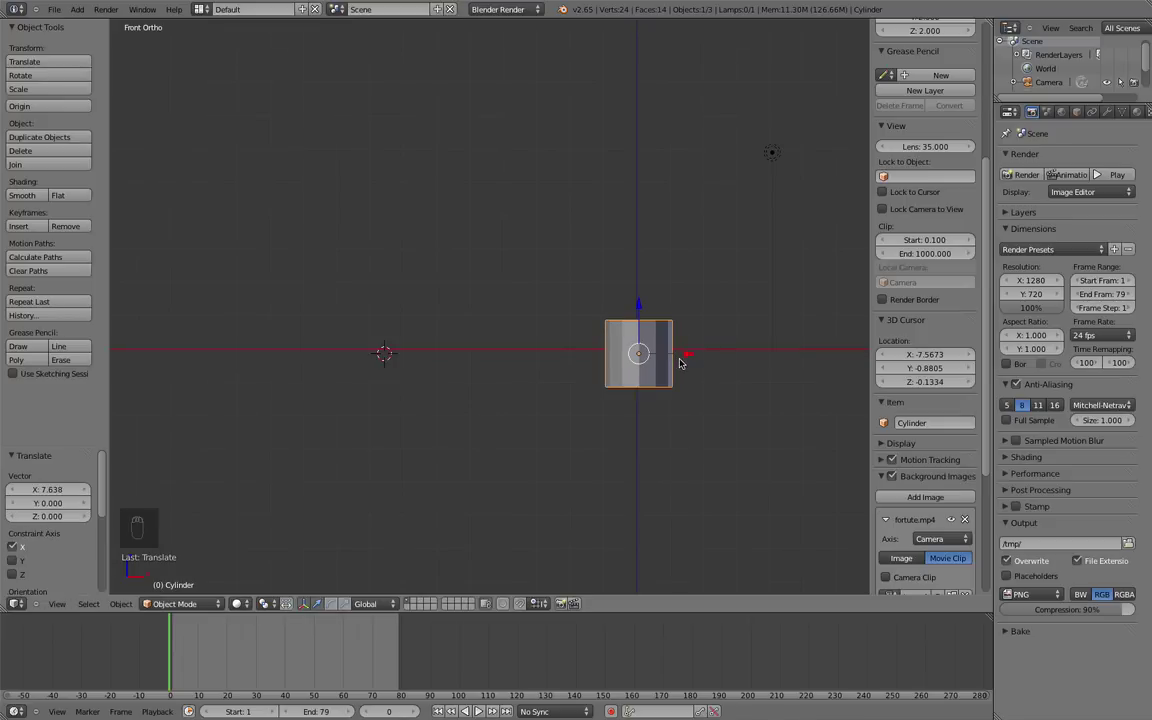
Frame the cylinder and inspect it from the top and front views
{"action": "key", "text": "KP_Decimal"}
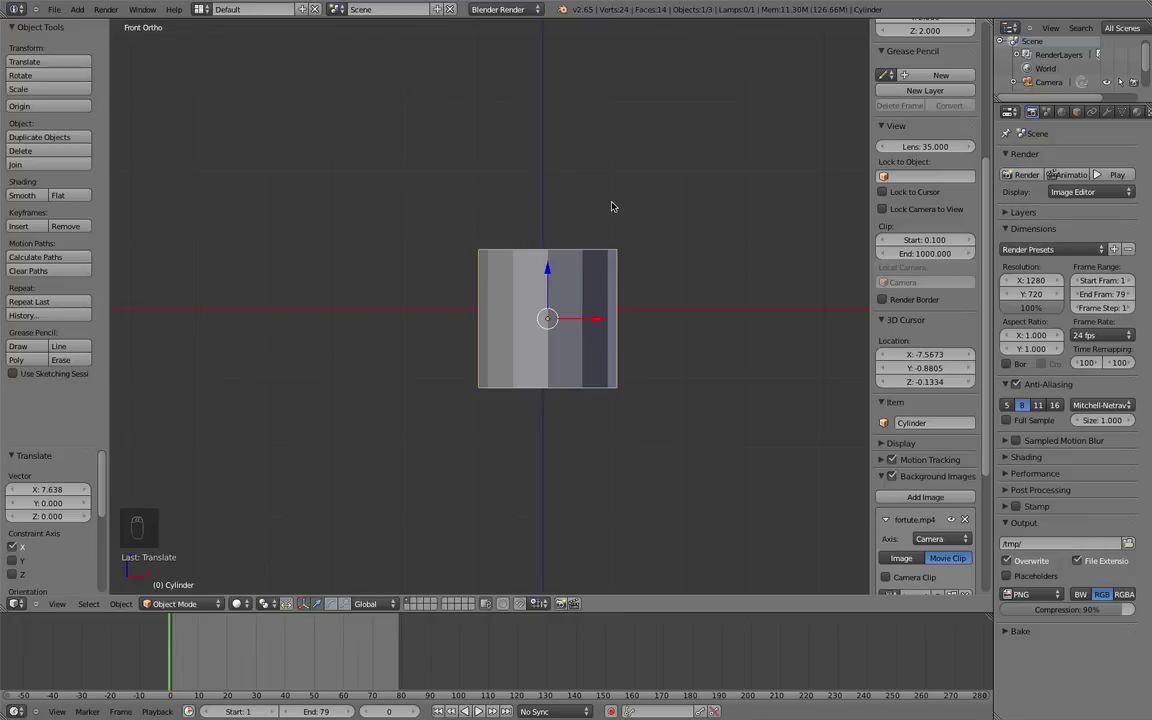
{"action": "key", "text": "KP_7"}
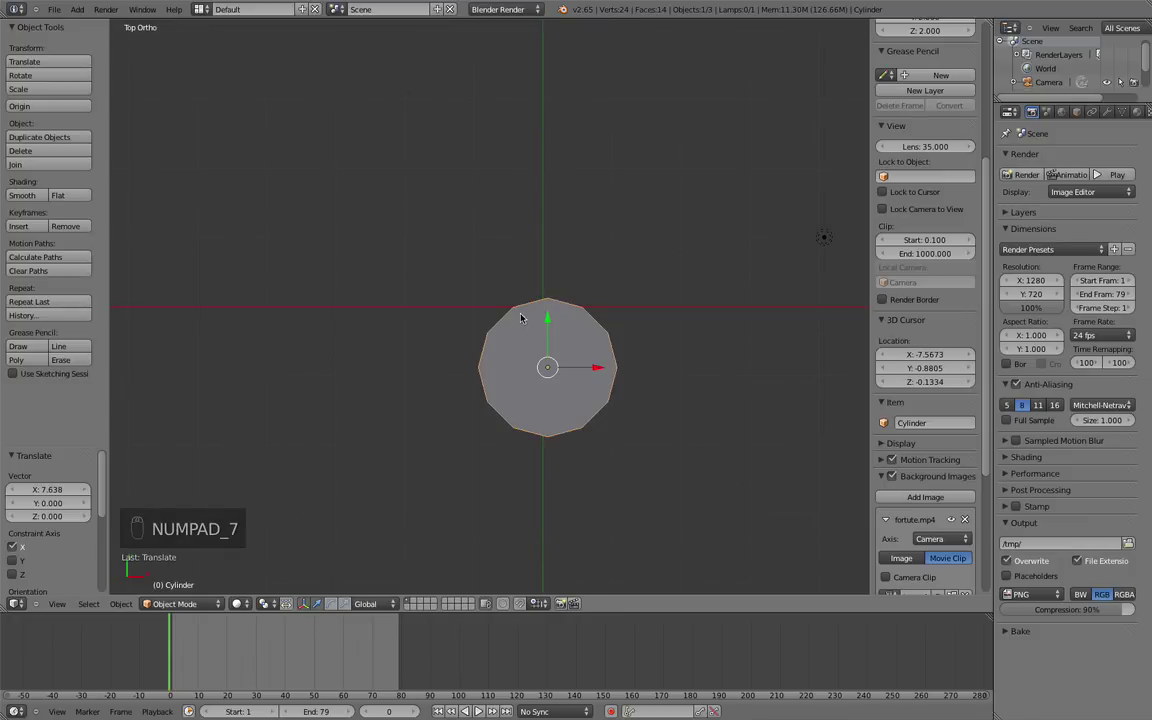
{"action": "scroll", "coordinate": [530, 375], "scroll_direction": "down", "scroll_amount": 4}
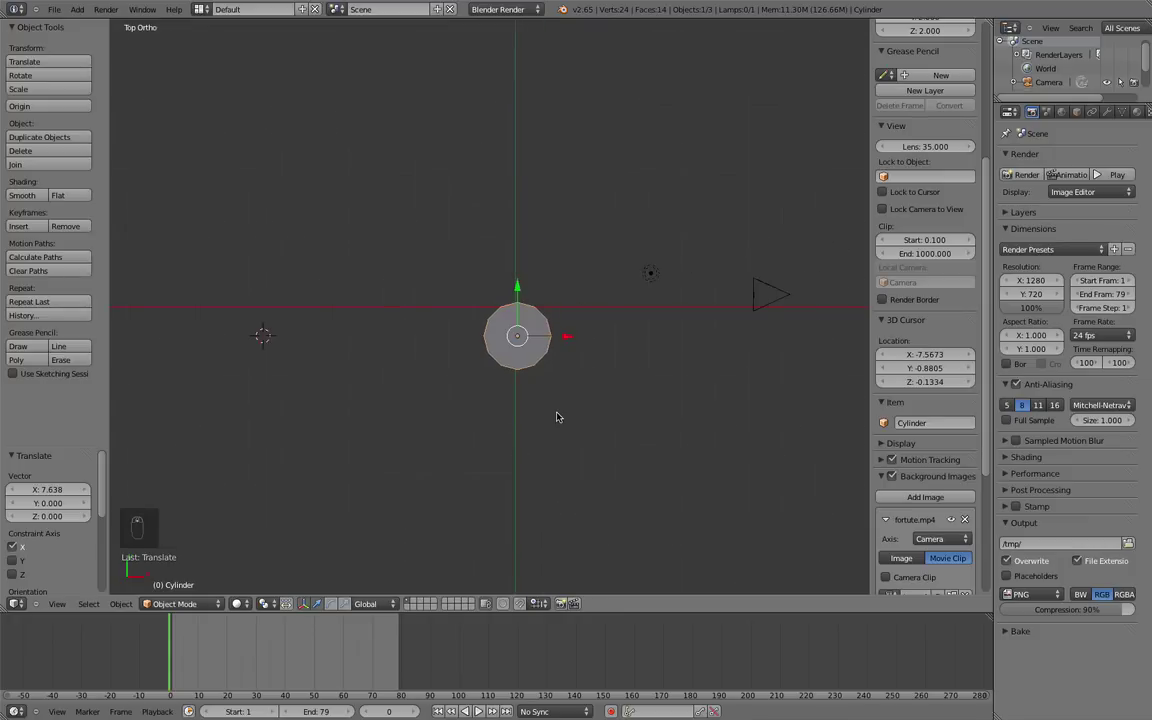
{"action": "middle_click_drag", "start_coordinate": [558, 417], "coordinate": [538, 421]}
{"action": "key", "text": "KP_1"}
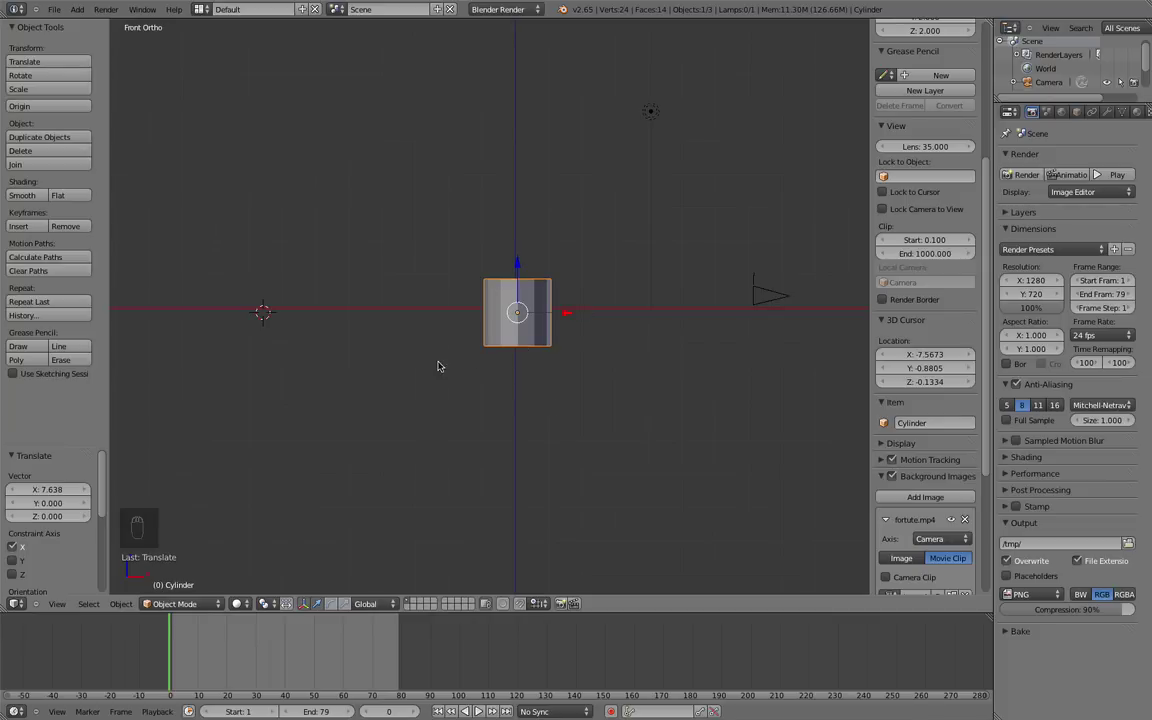
{"action": "key", "text": "KP_7"}
{"action": "scroll", "coordinate": [527, 419], "scroll_direction": "up", "scroll_amount": 3}
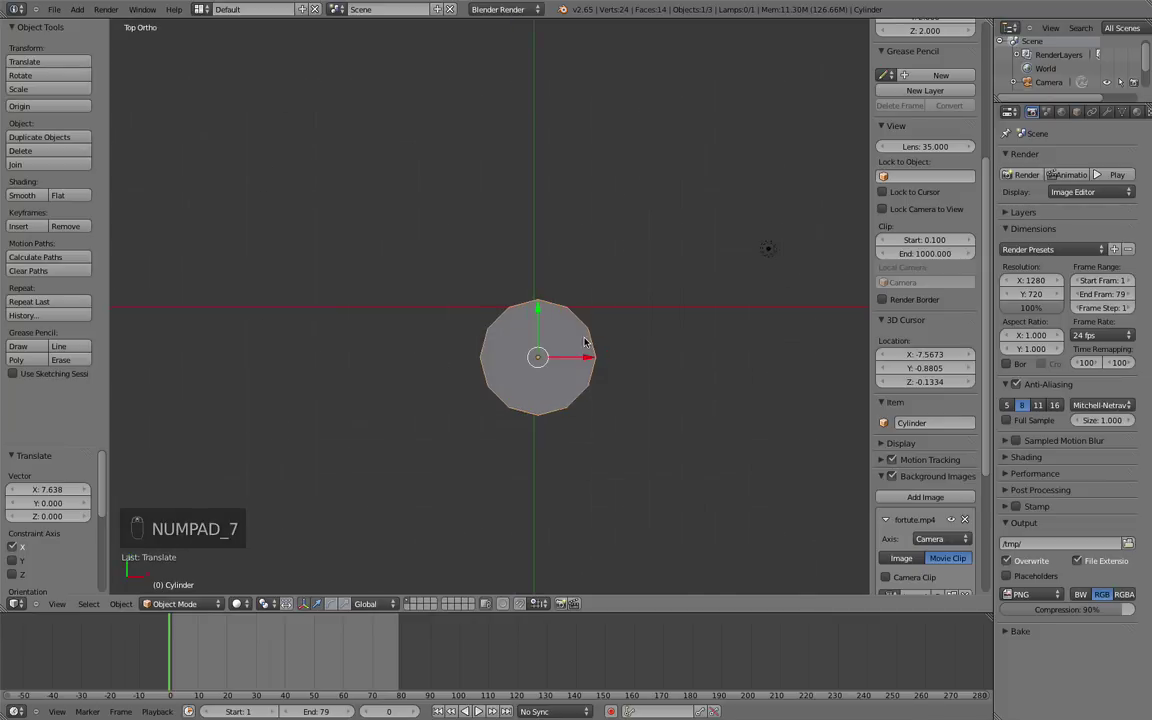
{"action": "scroll", "coordinate": [650, 400], "scroll_direction": "up", "scroll_amount": 2}
{"action": "scroll", "coordinate": [607, 331], "scroll_direction": "up", "scroll_amount": 2}
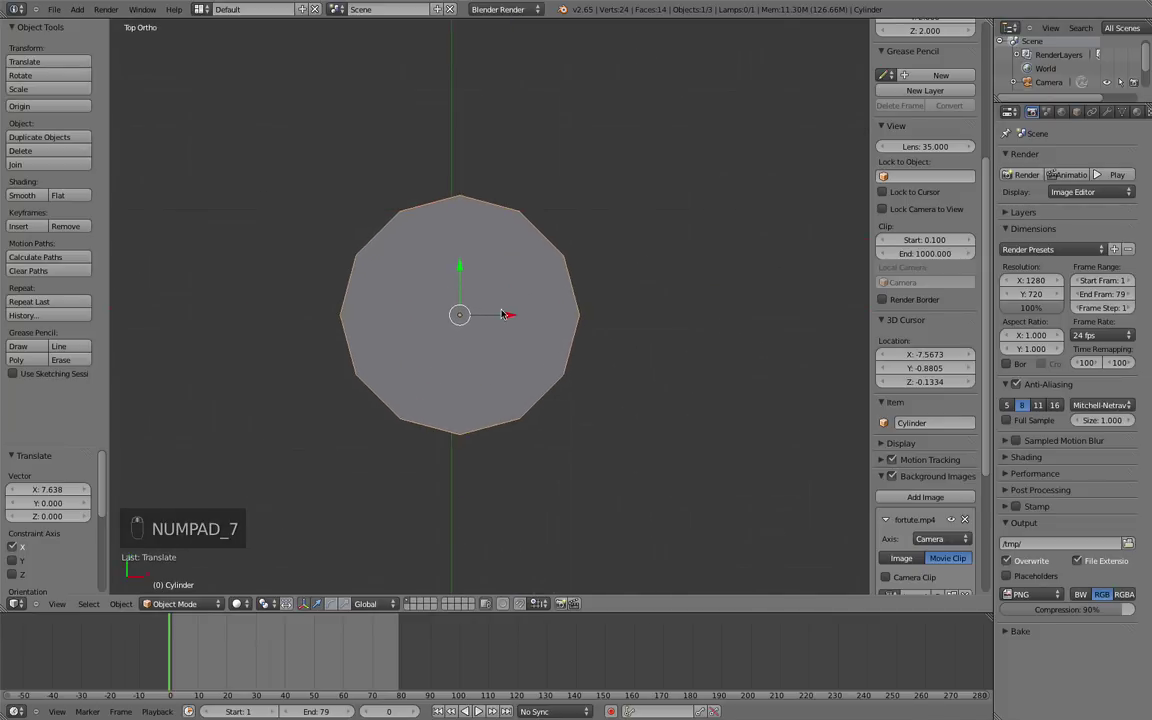
{"action": "key", "text": "KP_1"}
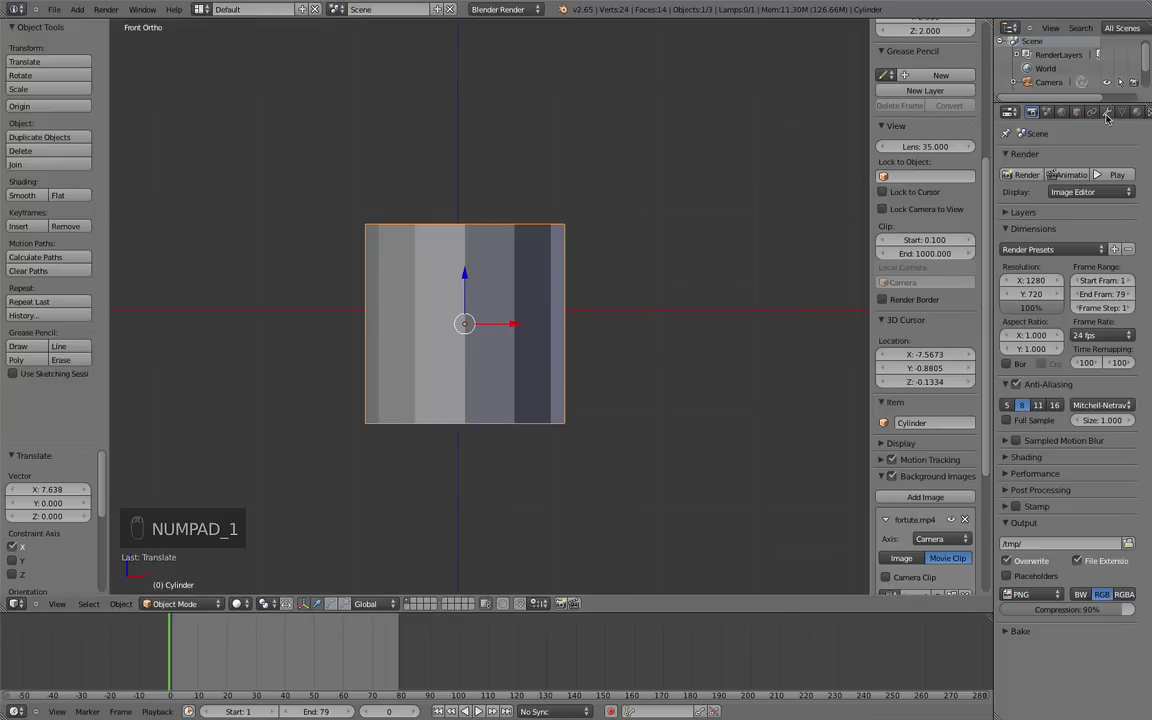
Add an Edge Split modifier to the cylinder and apply smooth shading
{"action": "left_click", "coordinate": [1107, 112]}
{"action": "left_click", "coordinate": [1060, 158]}
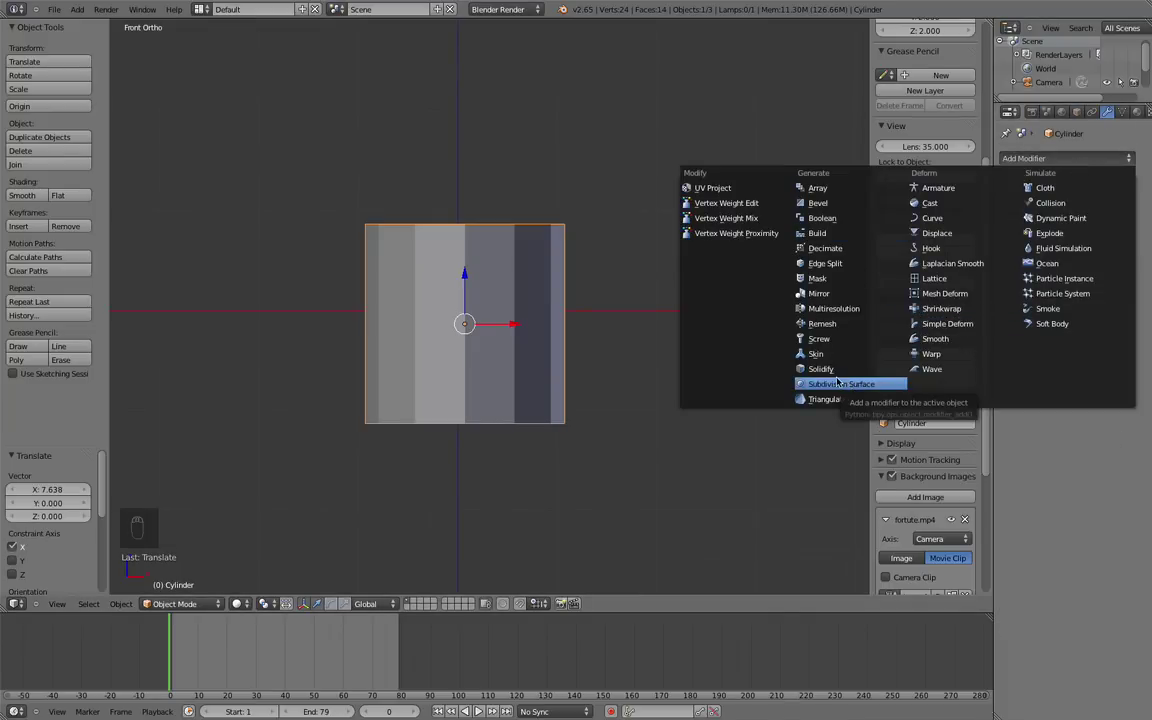
{"action": "left_click", "coordinate": [845, 263]}
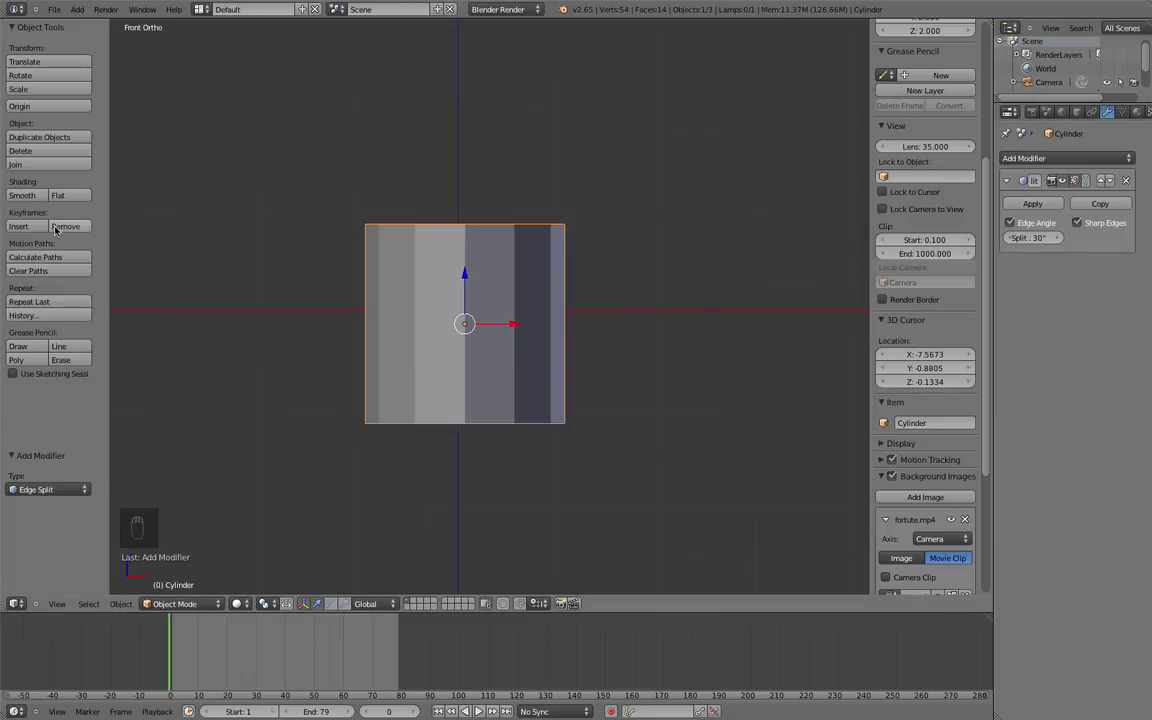
{"action": "left_click", "coordinate": [24, 195]}
{"action": "scroll", "coordinate": [300, 280], "scroll_direction": "down", "scroll_amount": 2}
{"action": "middle_click_drag", "start_coordinate": [250, 280], "coordinate": [438, 308]}
{"action": "scroll", "coordinate": [438, 308], "scroll_direction": "up", "scroll_amount": 3}
{"action": "scroll", "coordinate": [381, 347], "scroll_direction": "up", "scroll_amount": 3}
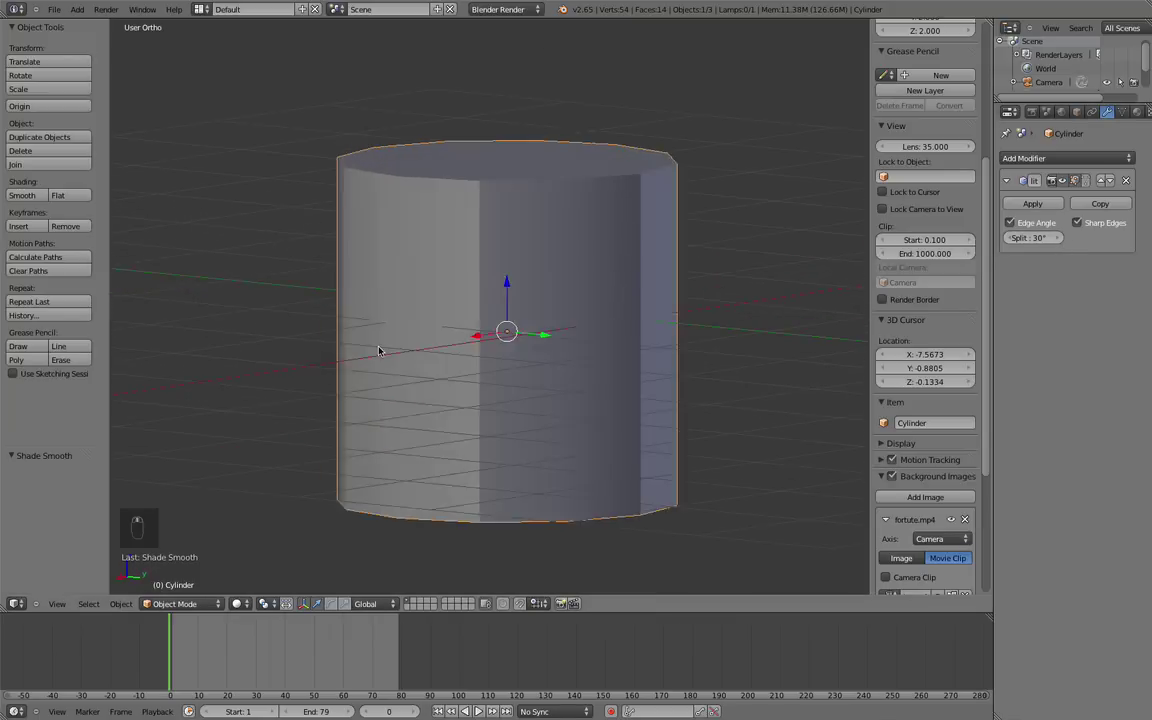
{"action": "mouse_move", "coordinate": [381, 347]}
{"action": "middle_mouse_down"}
{"action": "mouse_move", "coordinate": [296, 383]}
{"action": "mouse_move", "coordinate": [334, 383]}
{"action": "middle_mouse_up"}
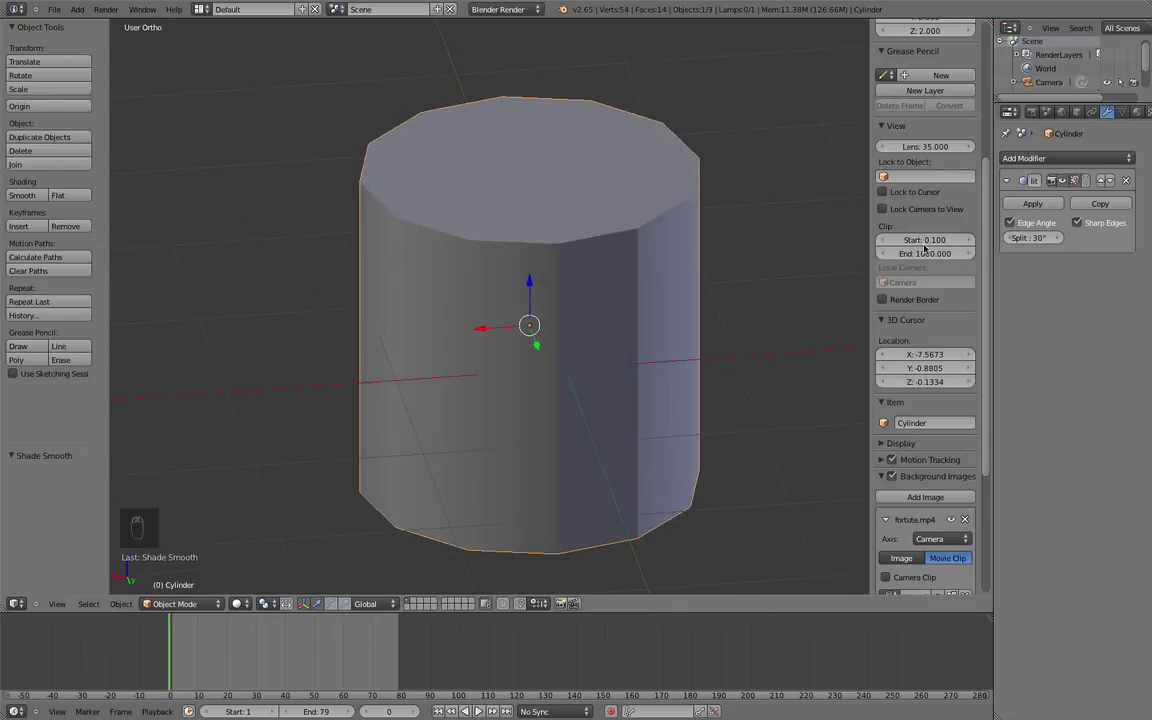
Set the Edge Split angle to 50° and return to the front view
{"action": "left_click", "coordinate": [1038, 238]}
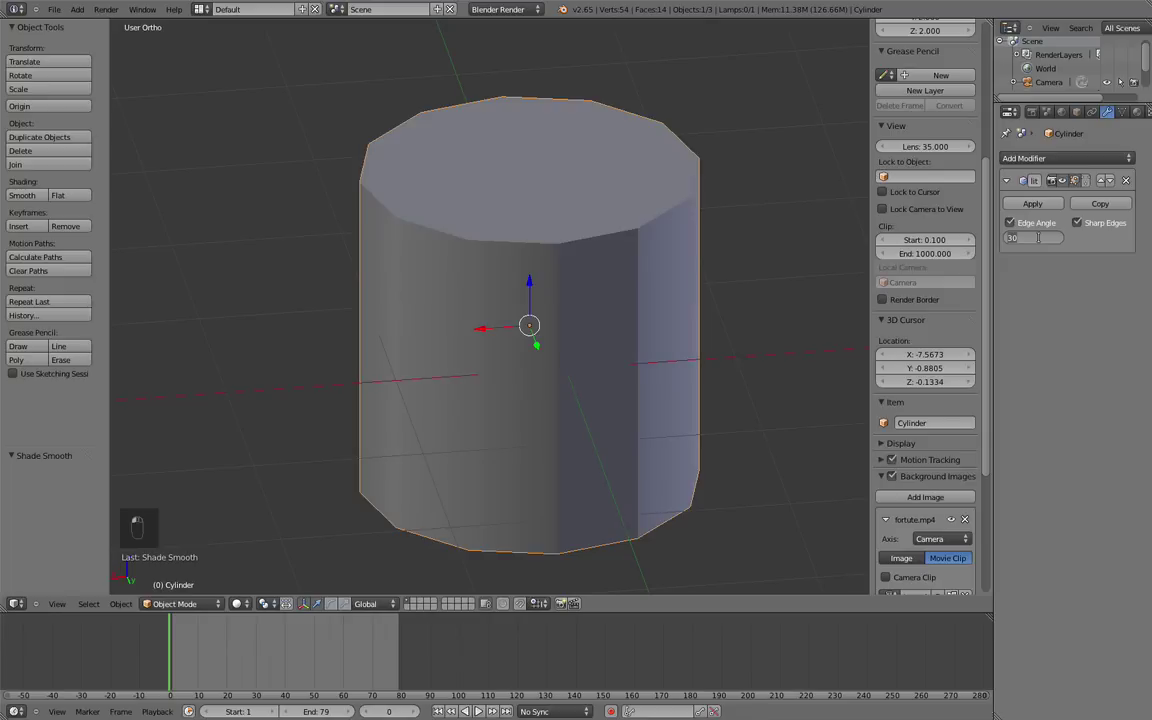
{"action": "type", "text": "50"}
{"action": "key", "text": "Return"}
{"action": "scroll", "coordinate": [753, 306], "scroll_direction": "down", "scroll_amount": 2}
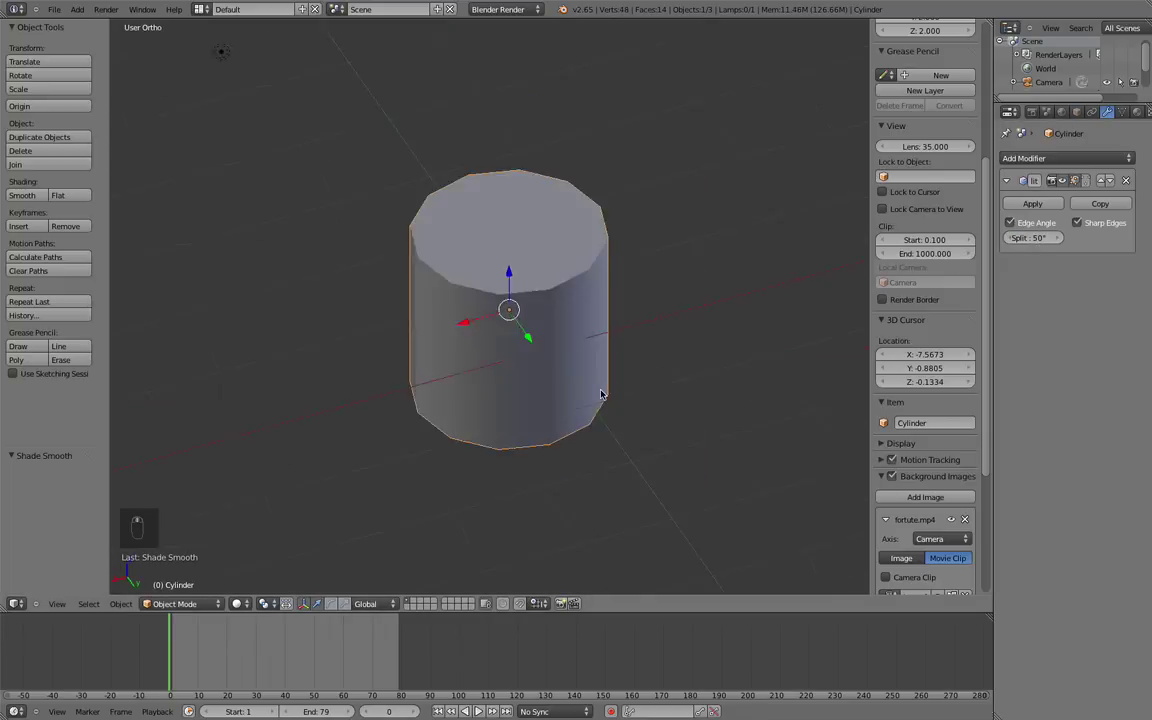
{"action": "mouse_move", "coordinate": [601, 393]}
{"action": "middle_mouse_down"}
{"action": "mouse_move", "coordinate": [737, 364]}
{"action": "mouse_move", "coordinate": [851, 370]}
{"action": "mouse_move", "coordinate": [233, 258]}
{"action": "middle_mouse_up"}
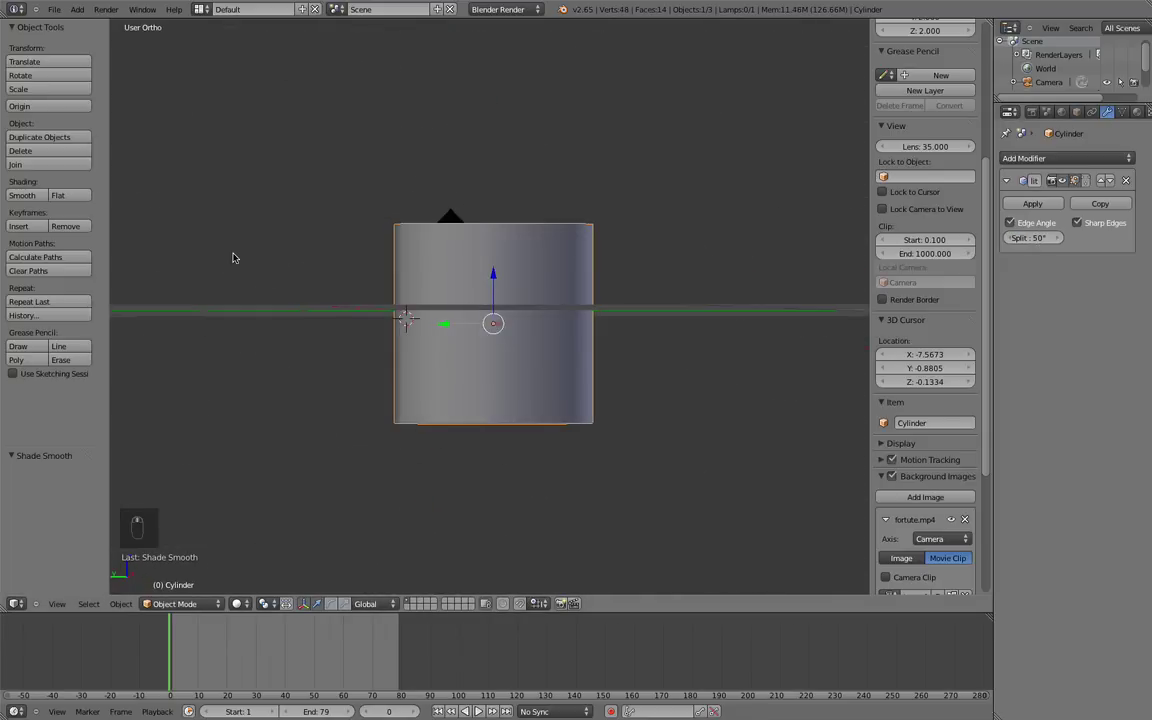
{"action": "mouse_move", "coordinate": [353, 262]}
{"action": "middle_mouse_down"}
{"action": "mouse_move", "coordinate": [540, 288]}
{"action": "mouse_move", "coordinate": [427, 257]}
{"action": "mouse_move", "coordinate": [357, 254]}
{"action": "middle_mouse_up"}
{"action": "key", "text": "KP_1"}
{"action": "scroll", "coordinate": [422, 270], "scroll_direction": "down", "scroll_amount": 3}
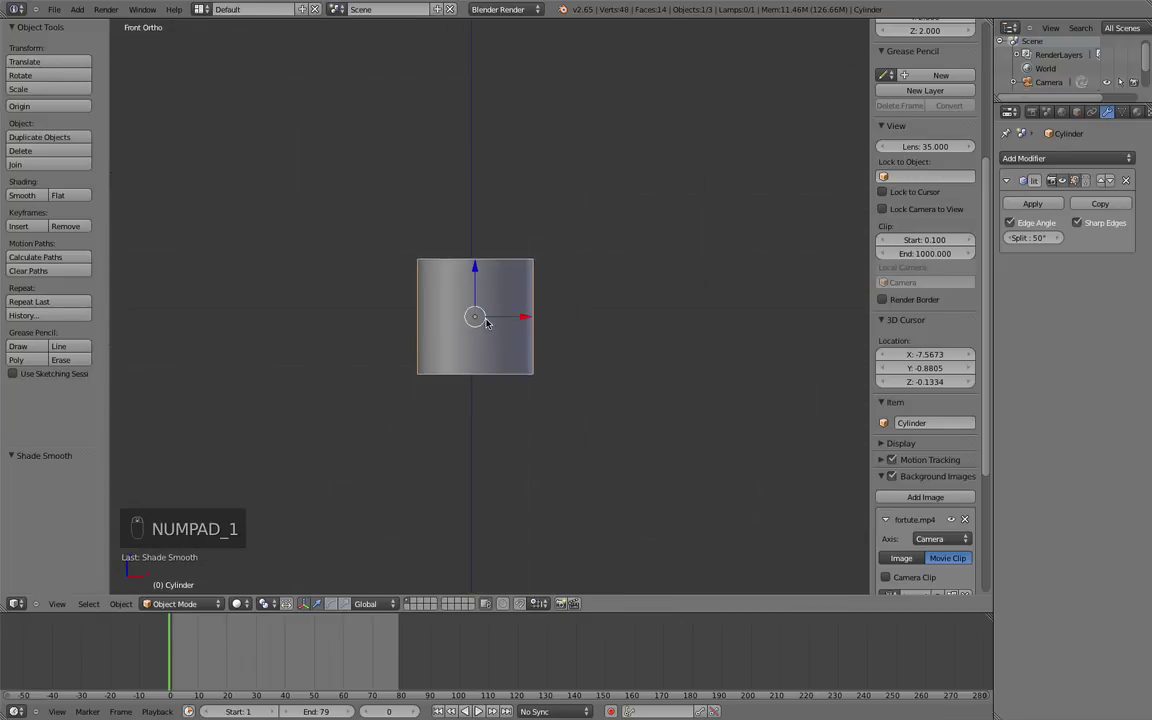
In Edit Mode, select the whole cylinder mesh and scale it narrower in X and Y
{"action": "key", "text": "Tab"}
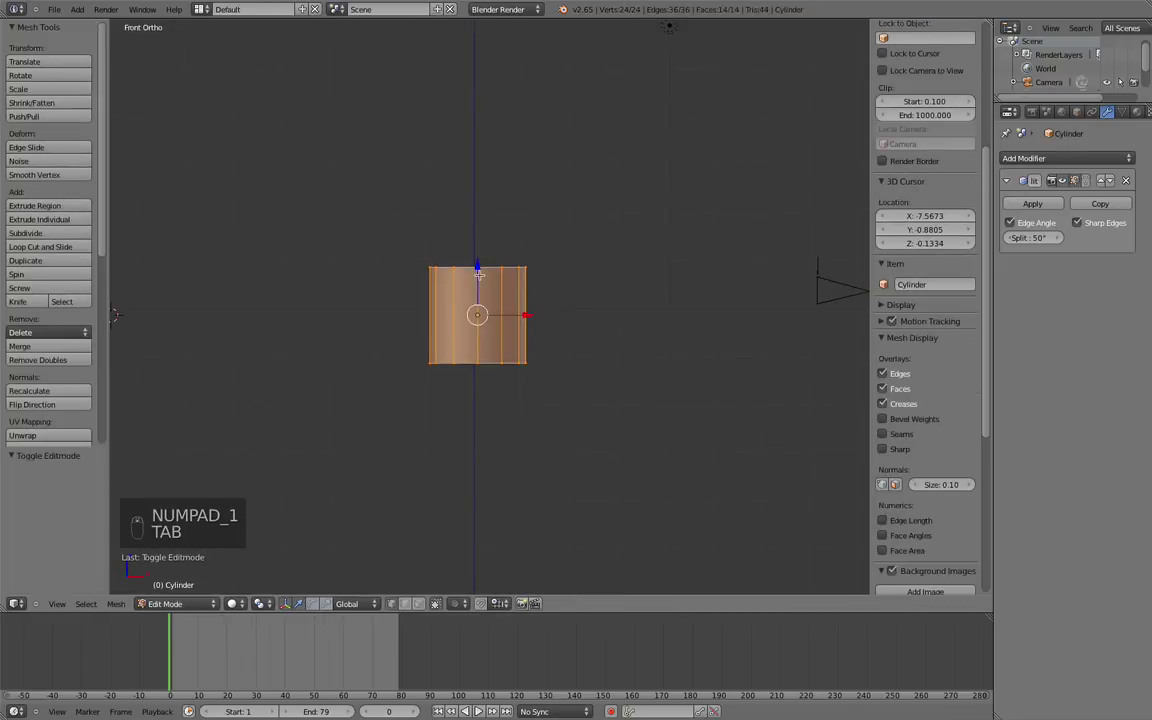
{"action": "scroll", "coordinate": [527, 302], "scroll_direction": "down", "scroll_amount": 2}
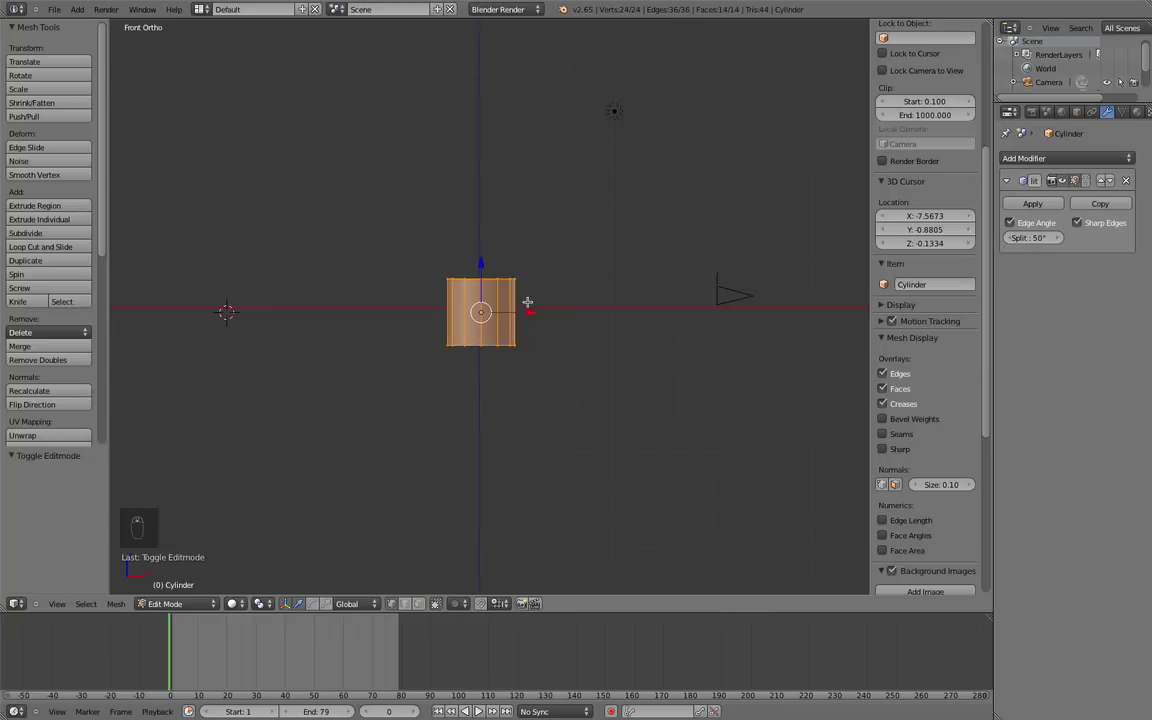
{"action": "scroll", "coordinate": [506, 265], "scroll_direction": "up", "scroll_amount": 2}
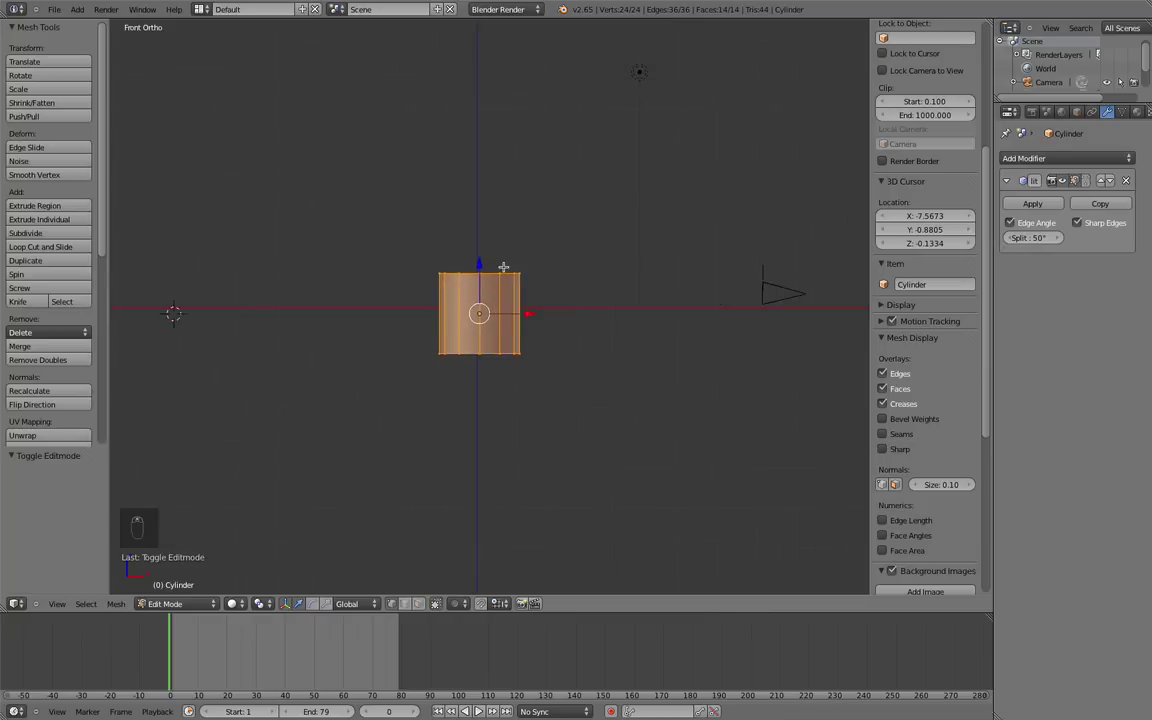
{"action": "scroll", "coordinate": [506, 265], "scroll_direction": "up", "scroll_amount": 1}
{"action": "key", "text": "a"}
{"action": "key", "text": "b"}
{"action": "left_click_drag", "start_coordinate": [369, 247], "coordinate": [648, 268]}
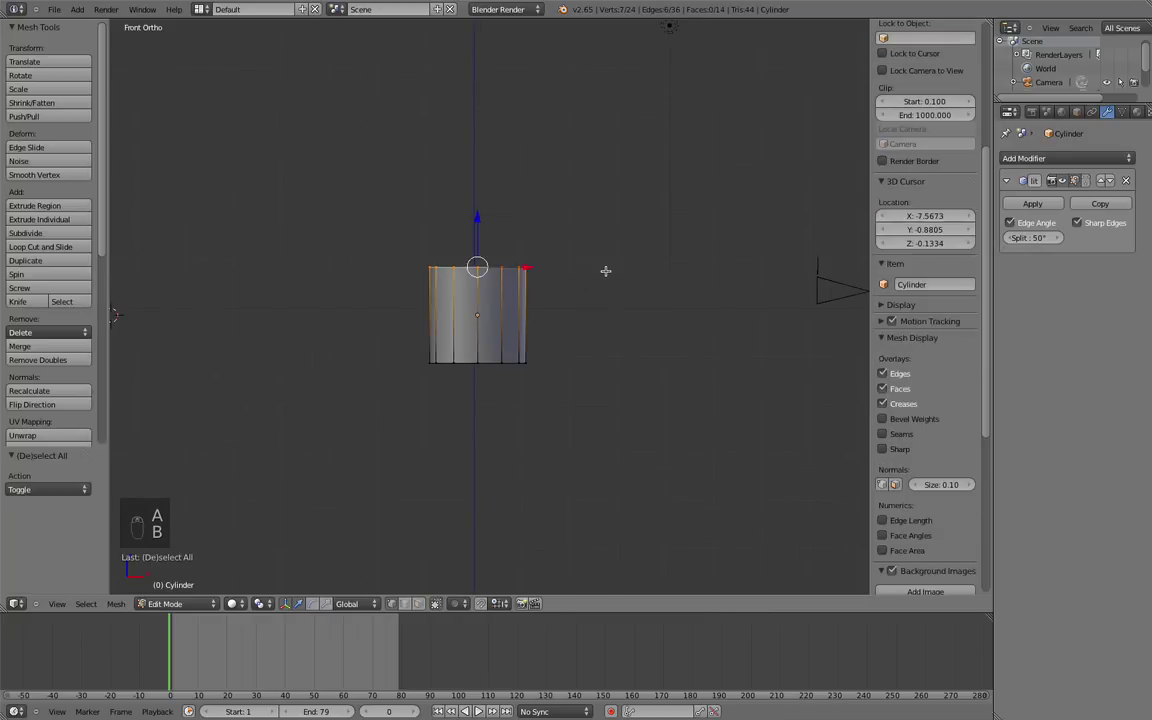
{"action": "scroll", "coordinate": [600, 272], "scroll_direction": "down", "scroll_amount": 2}
{"action": "key", "text": "a"}
{"action": "key", "text": "a"}
{"action": "key", "text": "s"}
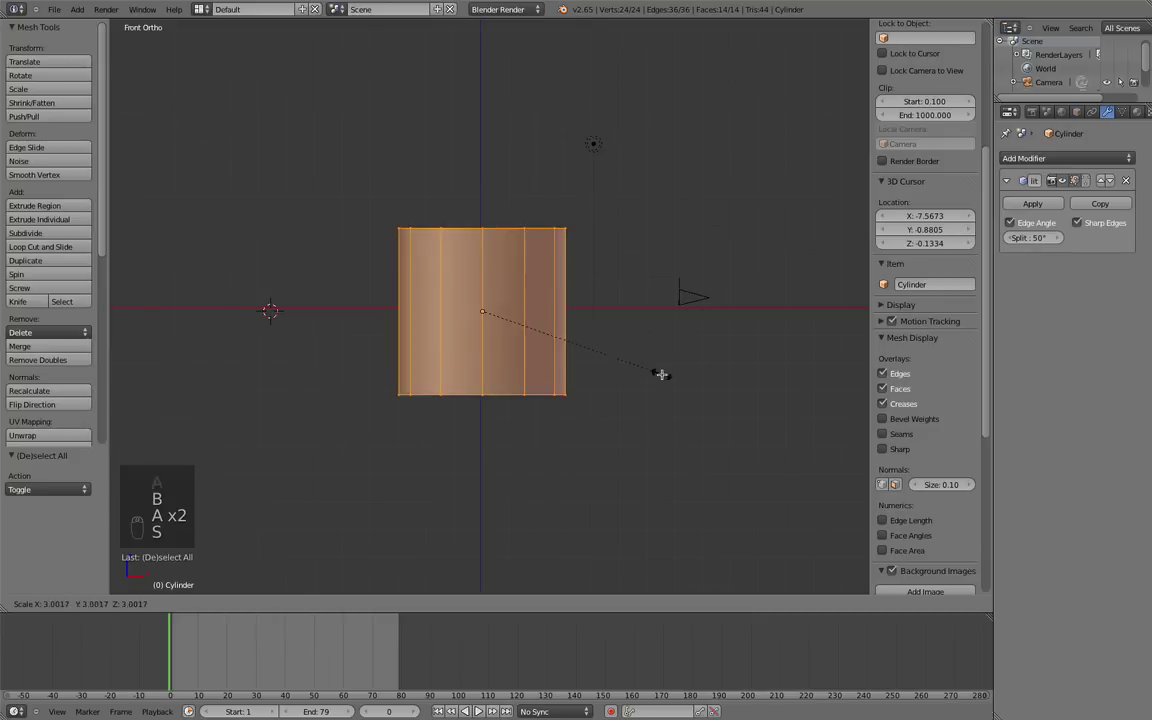
{"action": "left_click", "coordinate": [680, 380]}
{"action": "key", "text": "s"}
{"action": "left_click", "coordinate": [735, 394]}
{"action": "key", "text": "s"}
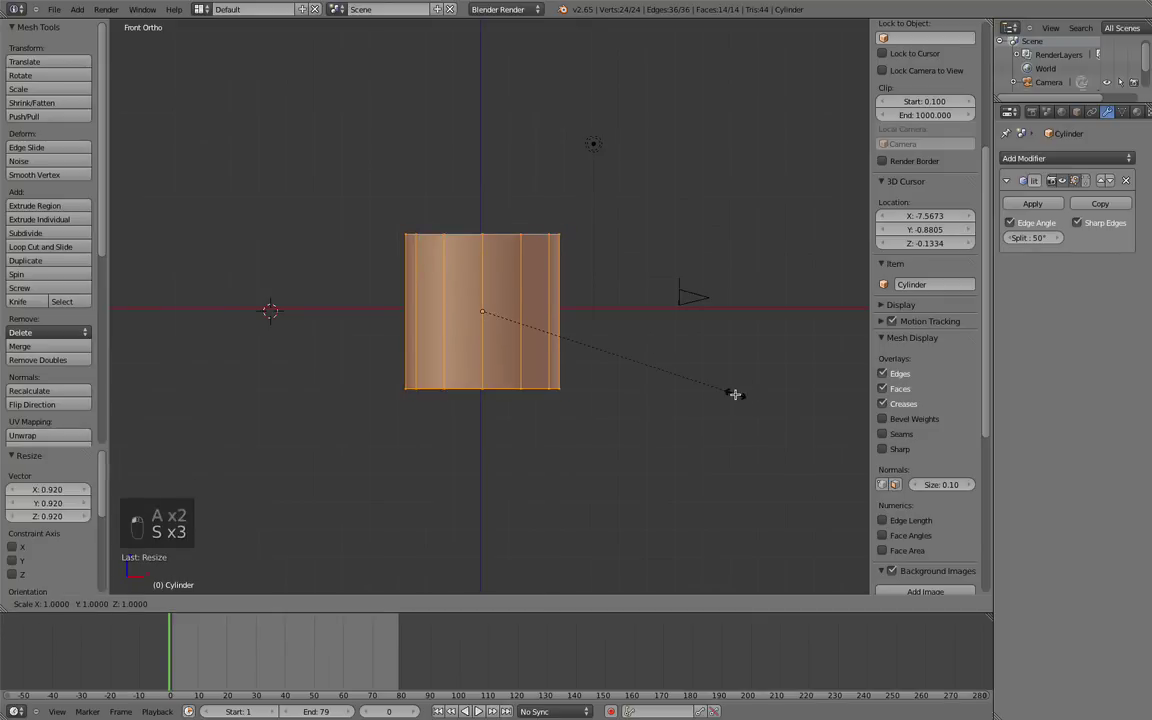
{"action": "key", "text": "shift+z"}
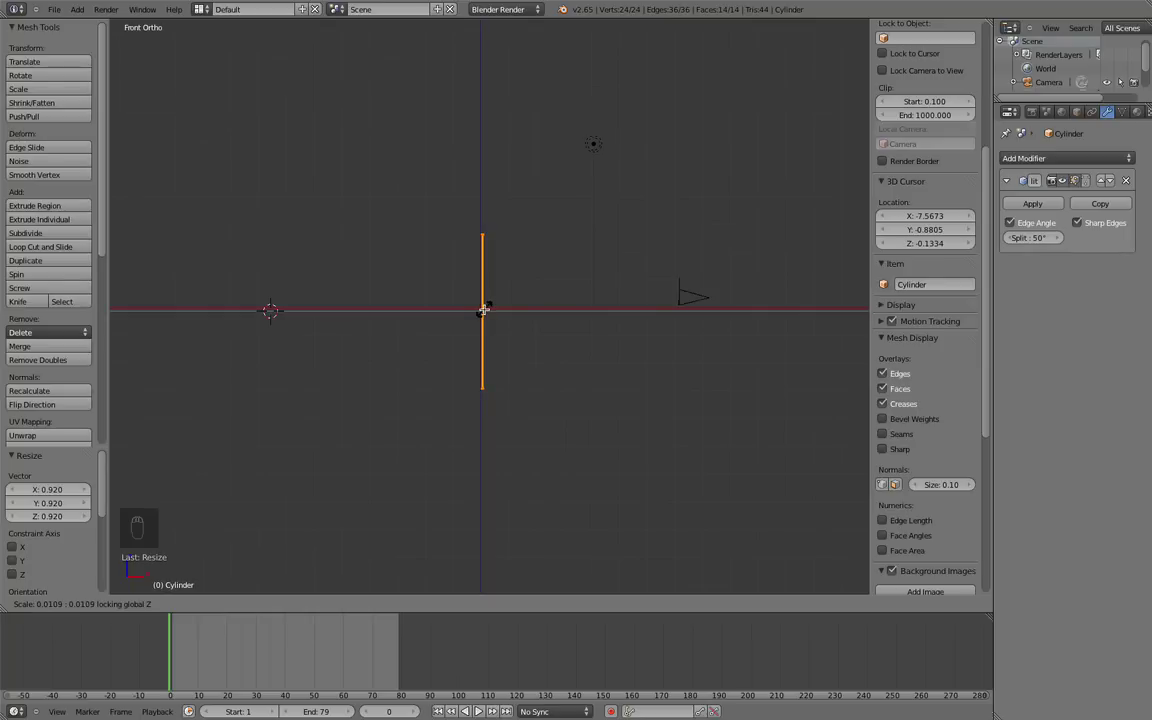
{"action": "left_click", "coordinate": [483, 310]}
Narrow the cylinder further in X and Y while keeping its height
{"action": "key", "text": "a"}
{"action": "scroll", "coordinate": [545, 306], "scroll_direction": "up", "scroll_amount": 2}
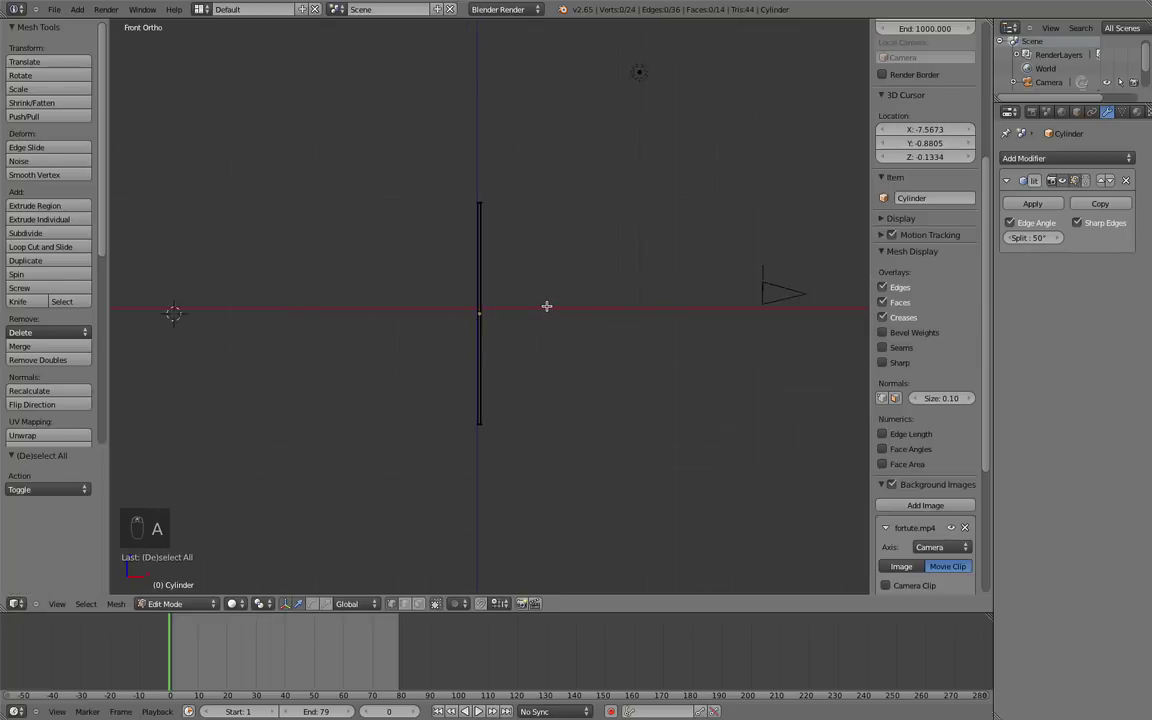
{"action": "scroll", "coordinate": [471, 379], "scroll_direction": "up", "scroll_amount": 4}
{"action": "key", "text": "a"}
{"action": "scroll", "coordinate": [483, 337], "scroll_direction": "down", "scroll_amount": 5}
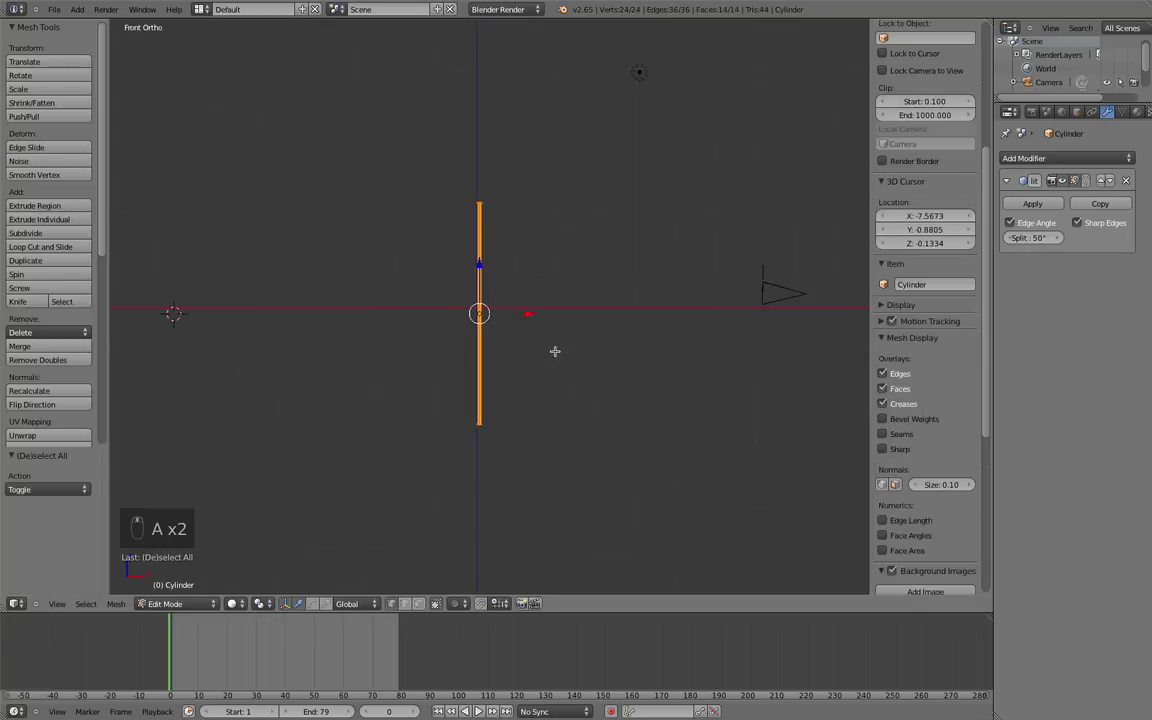
{"action": "scroll", "coordinate": [553, 352], "scroll_direction": "down", "scroll_amount": 2}
{"action": "key", "text": "s"}
{"action": "key", "text": "shift+z"}
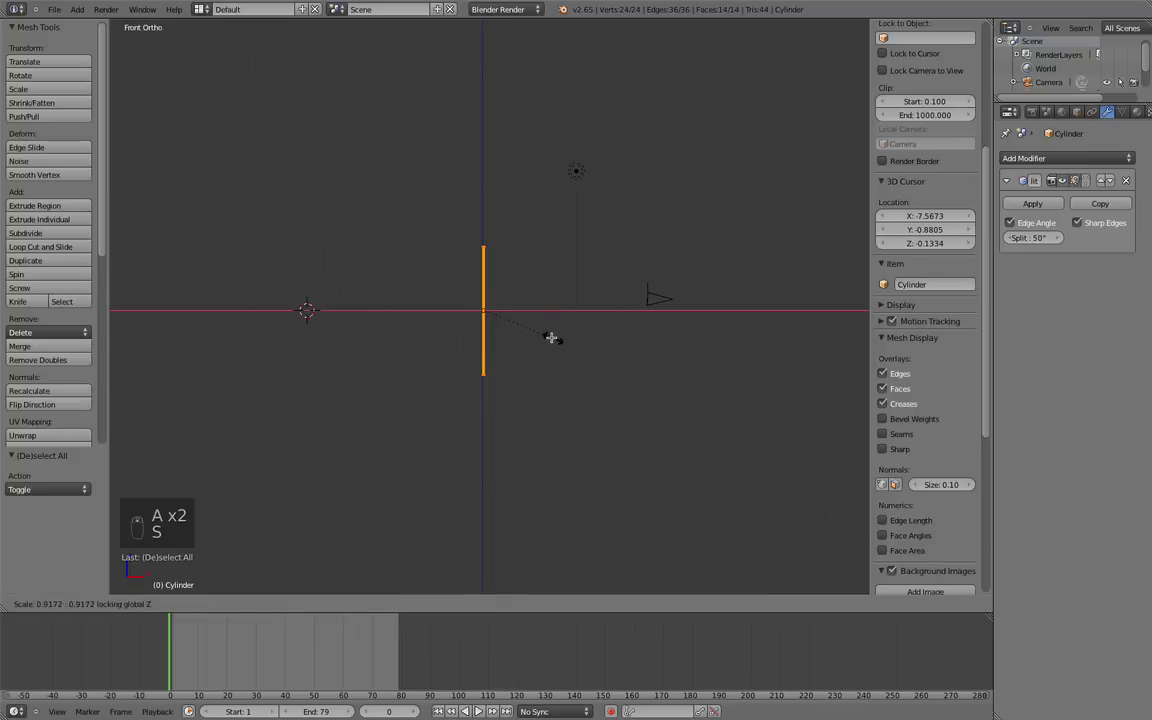
{"action": "left_click", "coordinate": [530, 323]}
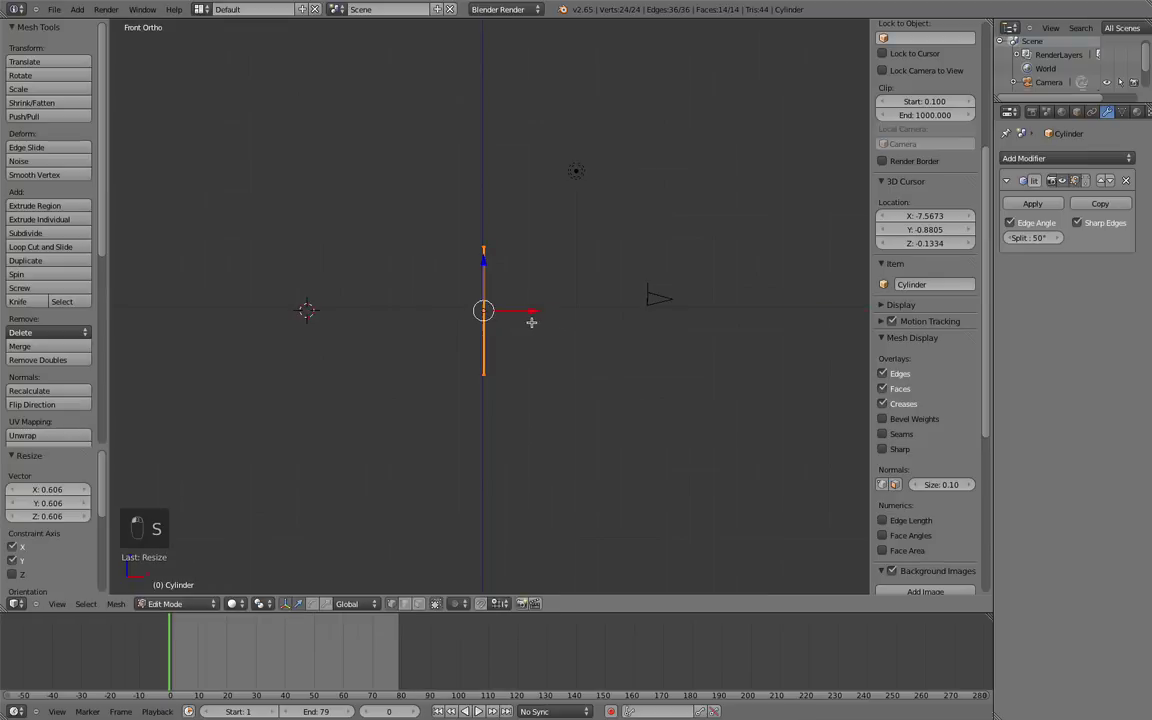
{"action": "key", "text": "a"}
{"action": "scroll", "coordinate": [532, 321], "scroll_direction": "up", "scroll_amount": 3}
{"action": "scroll", "coordinate": [532, 321], "scroll_direction": "up", "scroll_amount": 4}
{"action": "scroll", "coordinate": [494, 319], "scroll_direction": "up", "scroll_amount": 2}
{"action": "scroll", "coordinate": [494, 319], "scroll_direction": "down", "scroll_amount": 3}
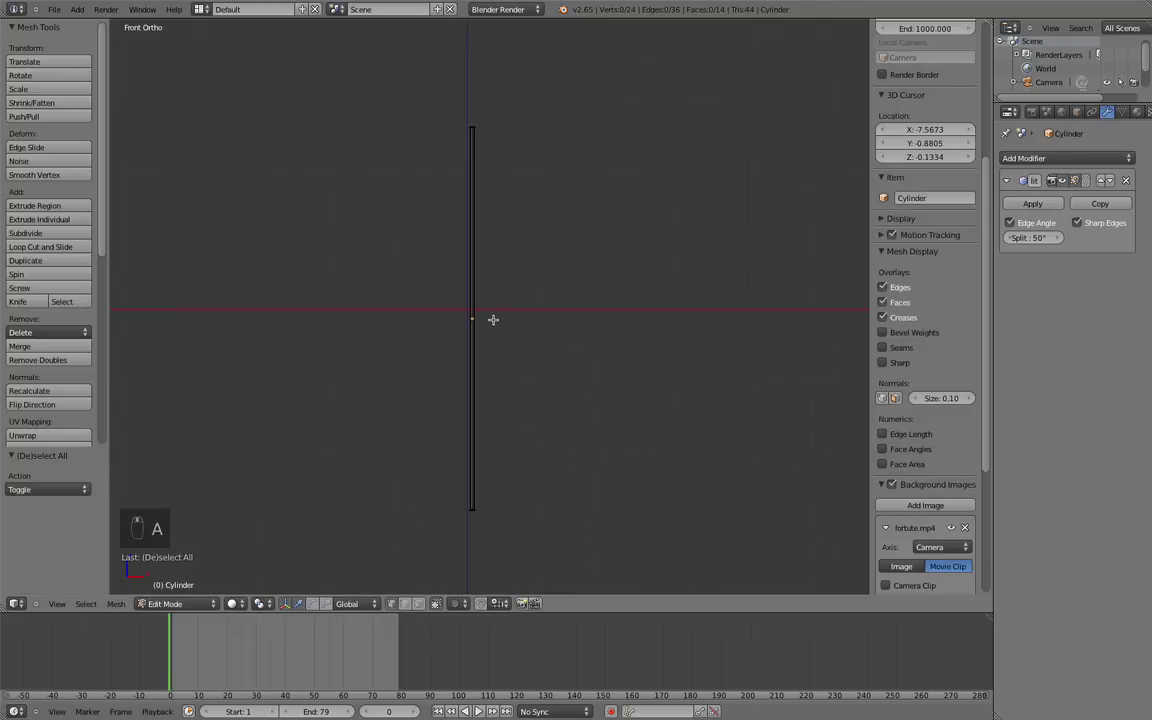
{"action": "scroll", "coordinate": [531, 319], "scroll_direction": "down", "scroll_amount": 1}
{"action": "scroll", "coordinate": [520, 228], "scroll_direction": "up", "scroll_amount": 2}
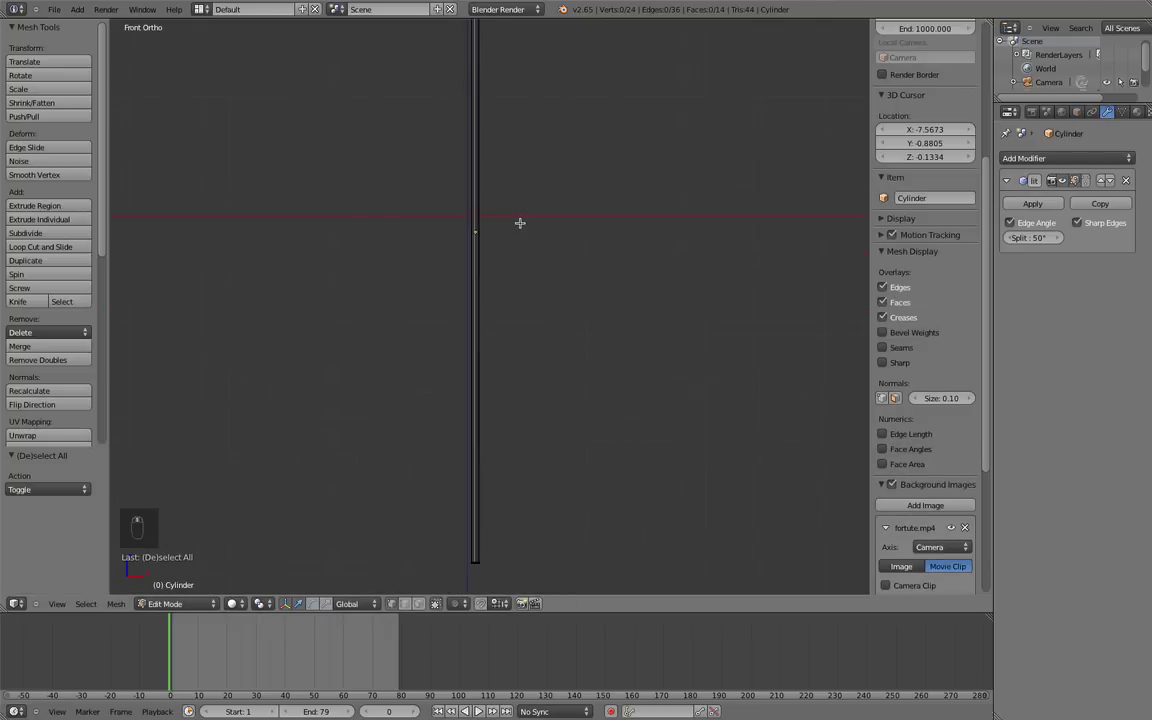
{"action": "scroll", "coordinate": [514, 280], "scroll_direction": "up", "scroll_amount": 2}
{"action": "scroll", "coordinate": [515, 310], "scroll_direction": "up", "scroll_amount": 1}
{"action": "scroll", "coordinate": [500, 365], "scroll_direction": "up", "scroll_amount": 2}
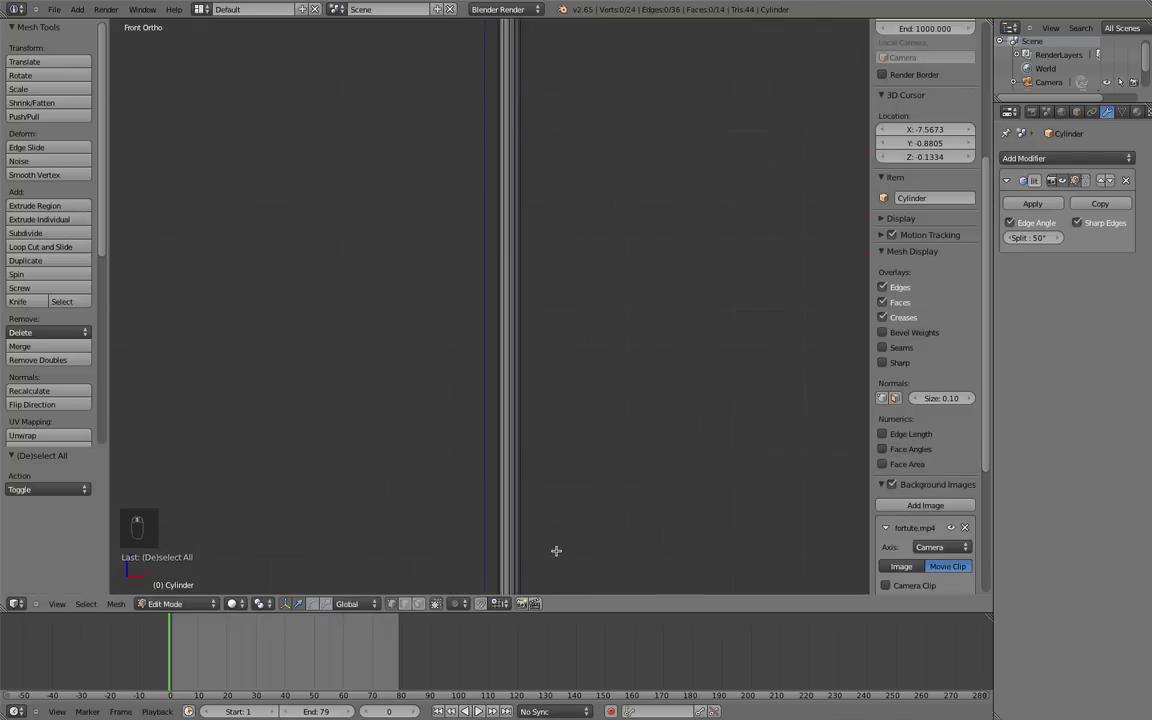
{"action": "scroll", "coordinate": [548, 305], "scroll_direction": "down", "scroll_amount": 1}
{"action": "scroll", "coordinate": [567, 330], "scroll_direction": "down", "scroll_amount": 2}
{"action": "scroll", "coordinate": [565, 400], "scroll_direction": "down", "scroll_amount": 2}
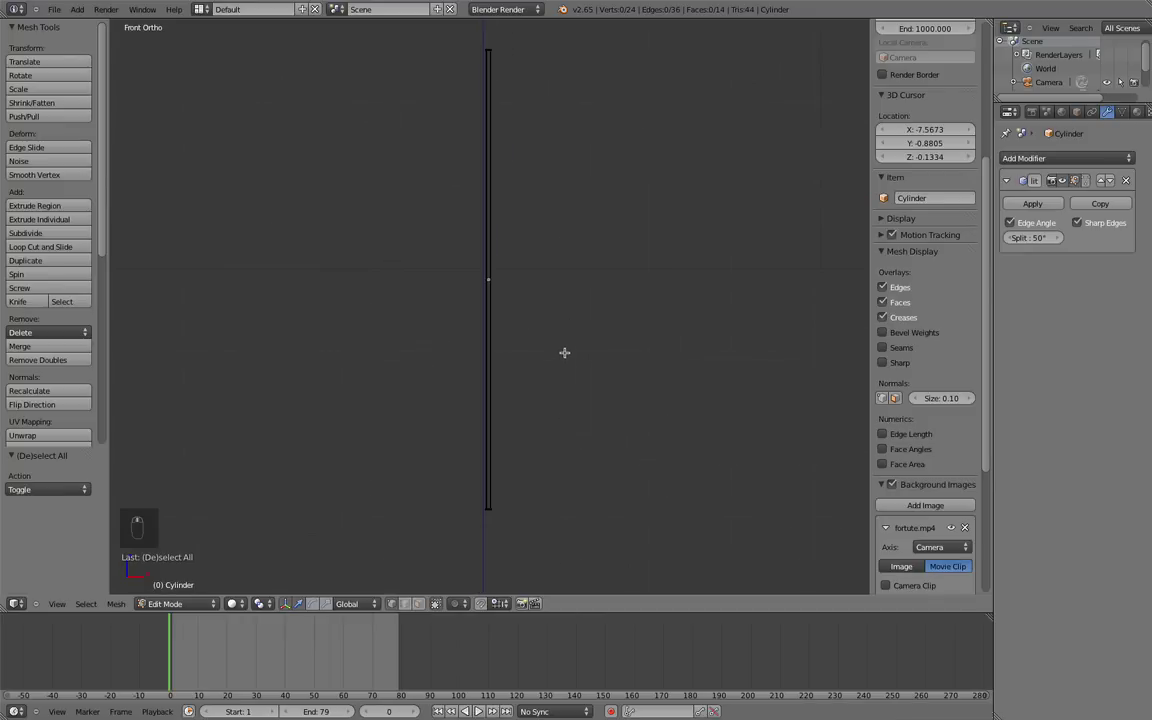
{"action": "middle_click_drag", "start_coordinate": [547, 340], "coordinate": [527, 419]}
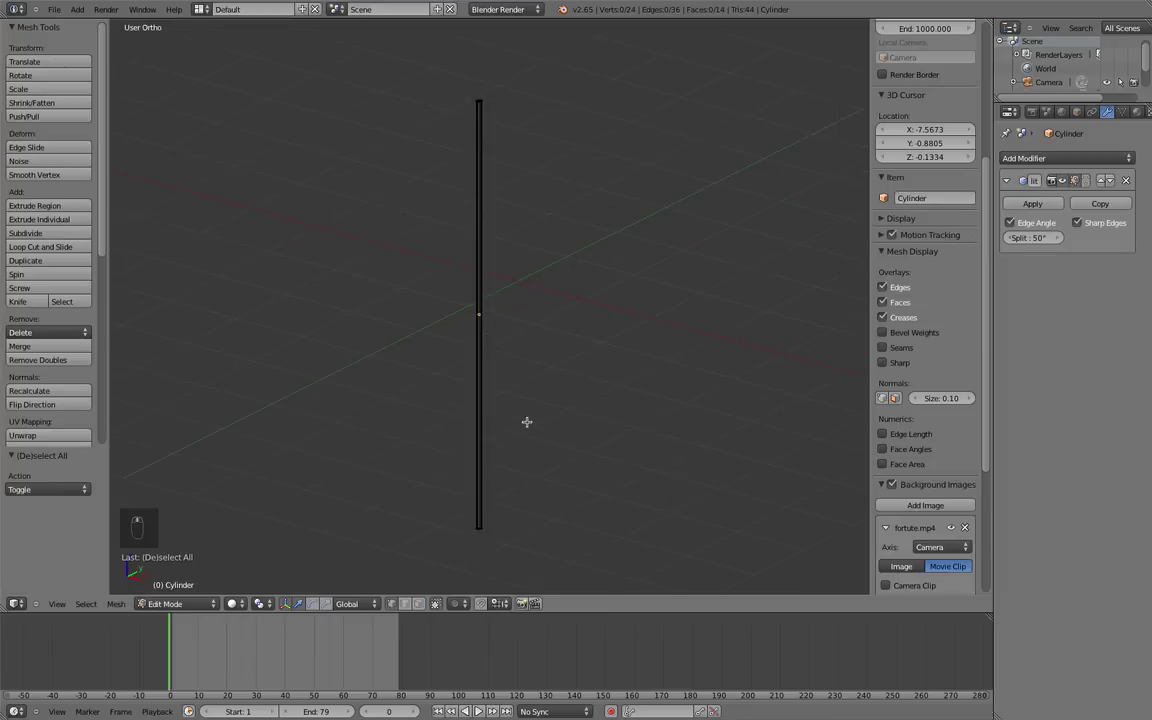
{"action": "scroll", "coordinate": [530, 414], "scroll_direction": "down", "scroll_amount": 3}
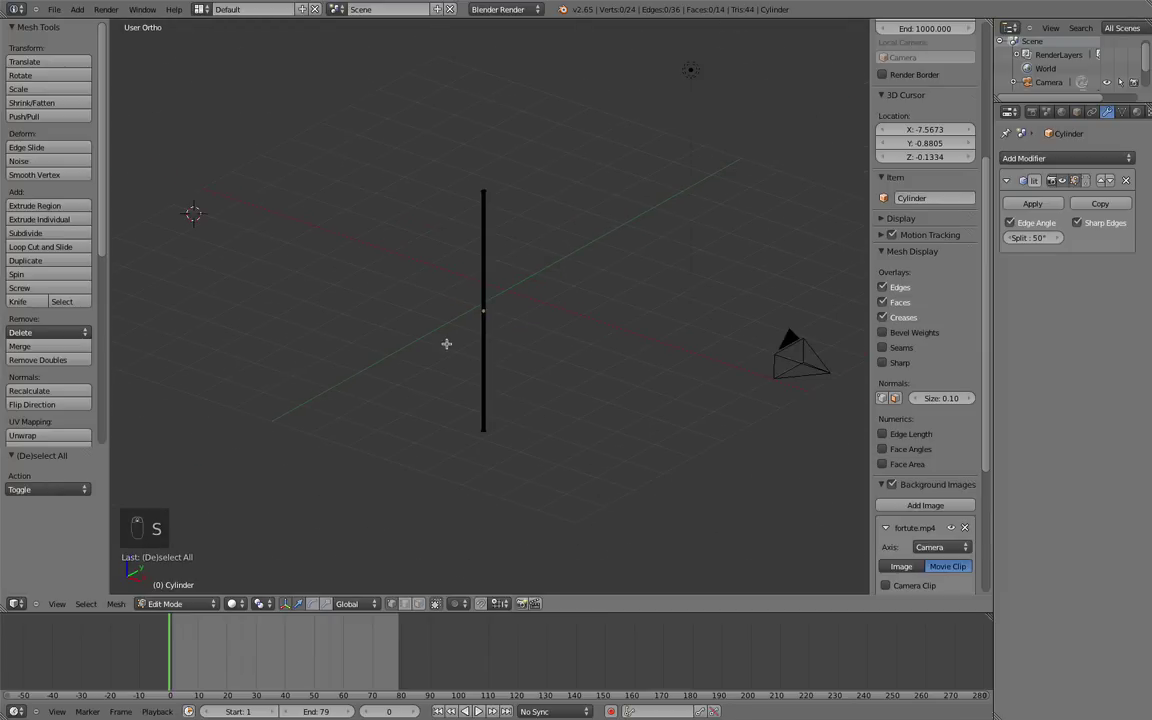
In Object Mode, enlarge the whole cylinder about 1.71 times and reselect it
{"action": "key", "text": "Tab"}
{"action": "key", "text": "s"}
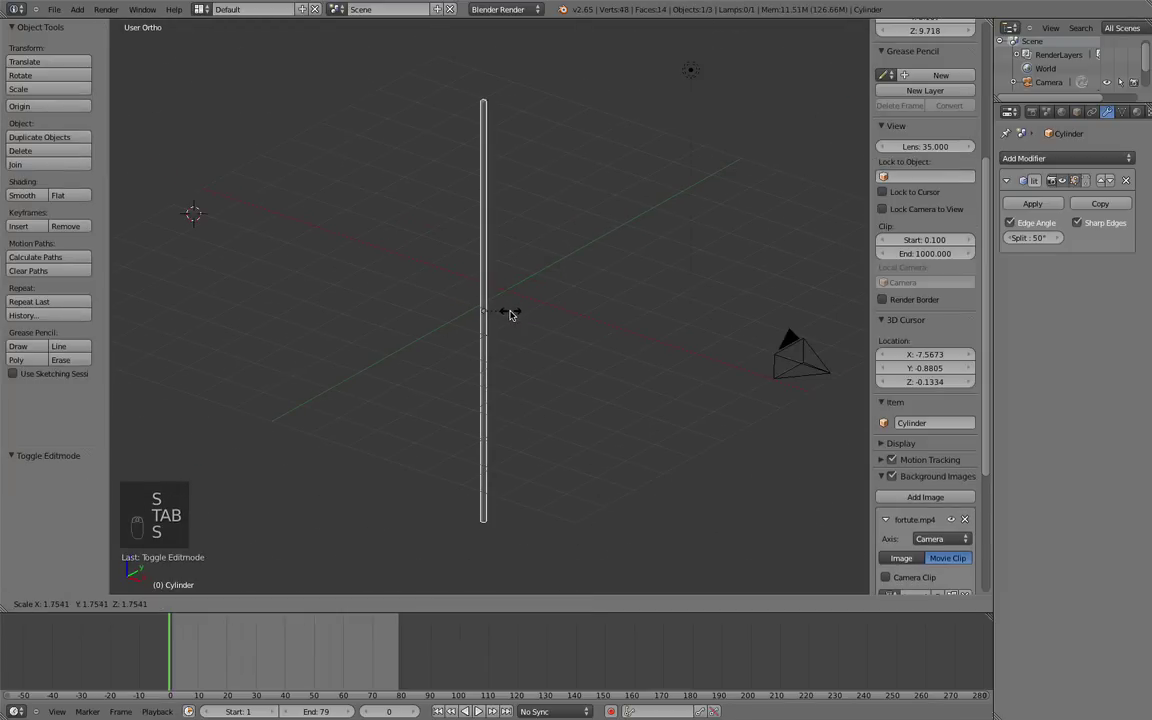
{"action": "left_click", "coordinate": [512, 314]}
{"action": "key", "text": "a"}
{"action": "mouse_move", "coordinate": [625, 352]}
{"action": "middle_mouse_down"}
{"action": "mouse_move", "coordinate": [501, 303]}
{"action": "mouse_move", "coordinate": [406, 317]}
{"action": "mouse_move", "coordinate": [548, 337]}
{"action": "mouse_move", "coordinate": [463, 267]}
{"action": "middle_mouse_up"}
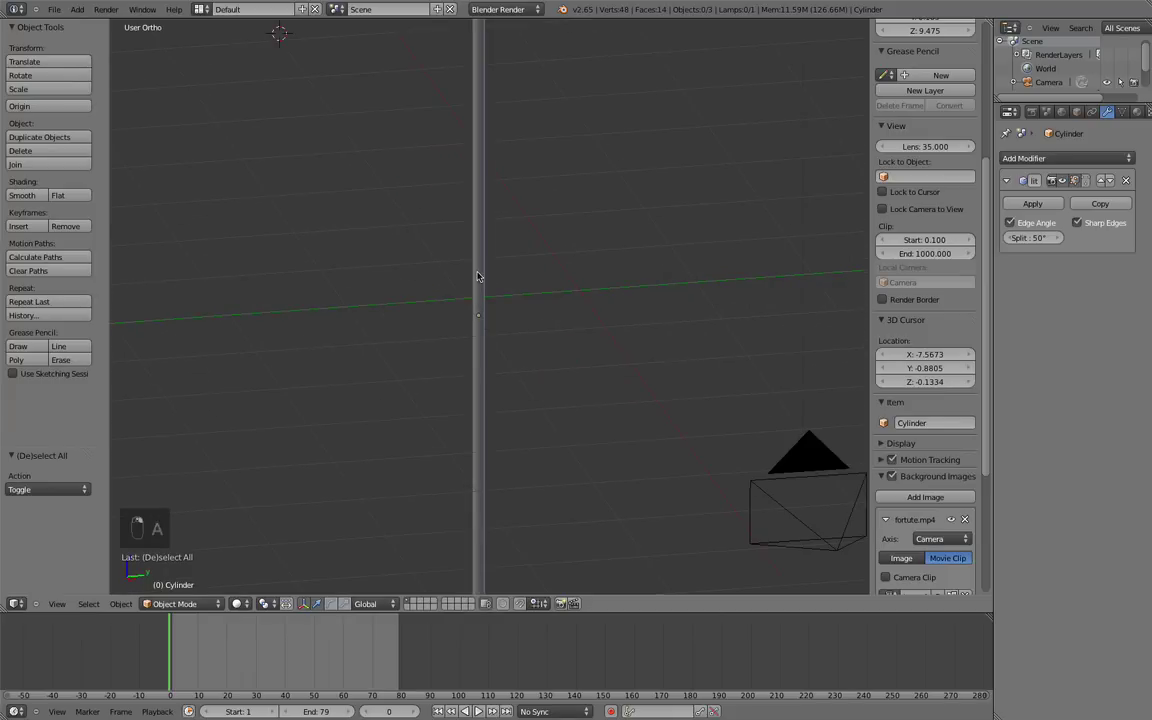
{"action": "right_click", "coordinate": [478, 270]}
Return to Edit Mode in front view, framed on the shaft's top end
{"action": "key", "text": "Tab"}
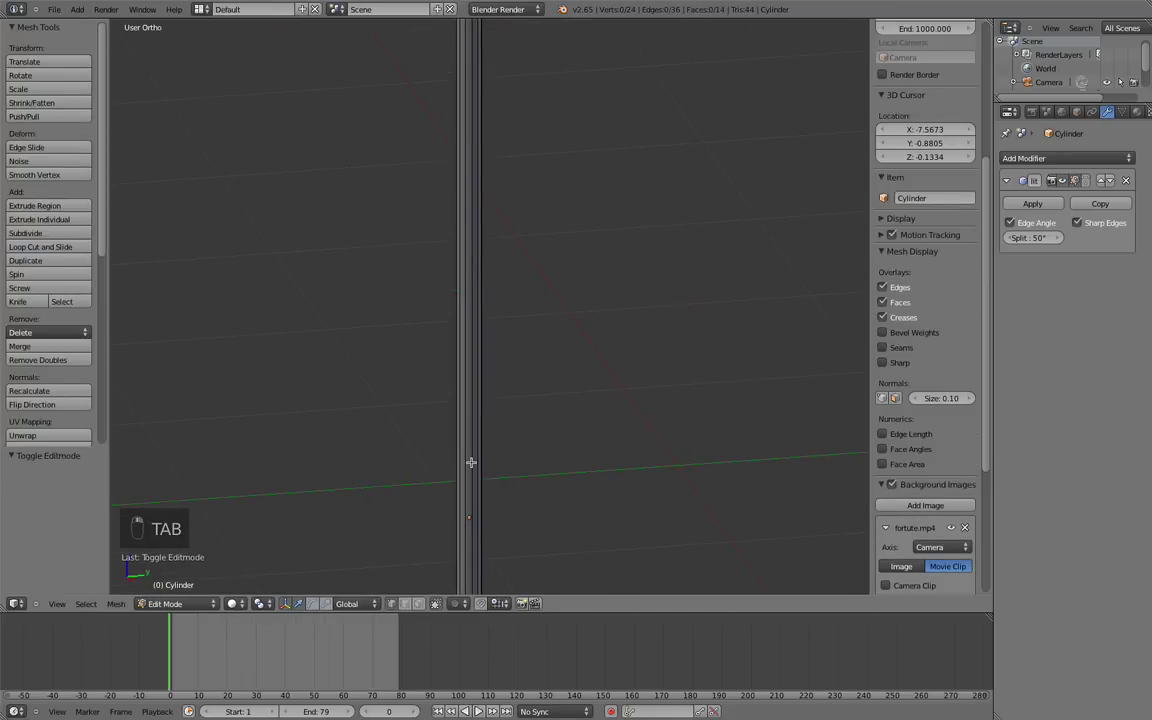
{"action": "key", "text": "KP_1"}
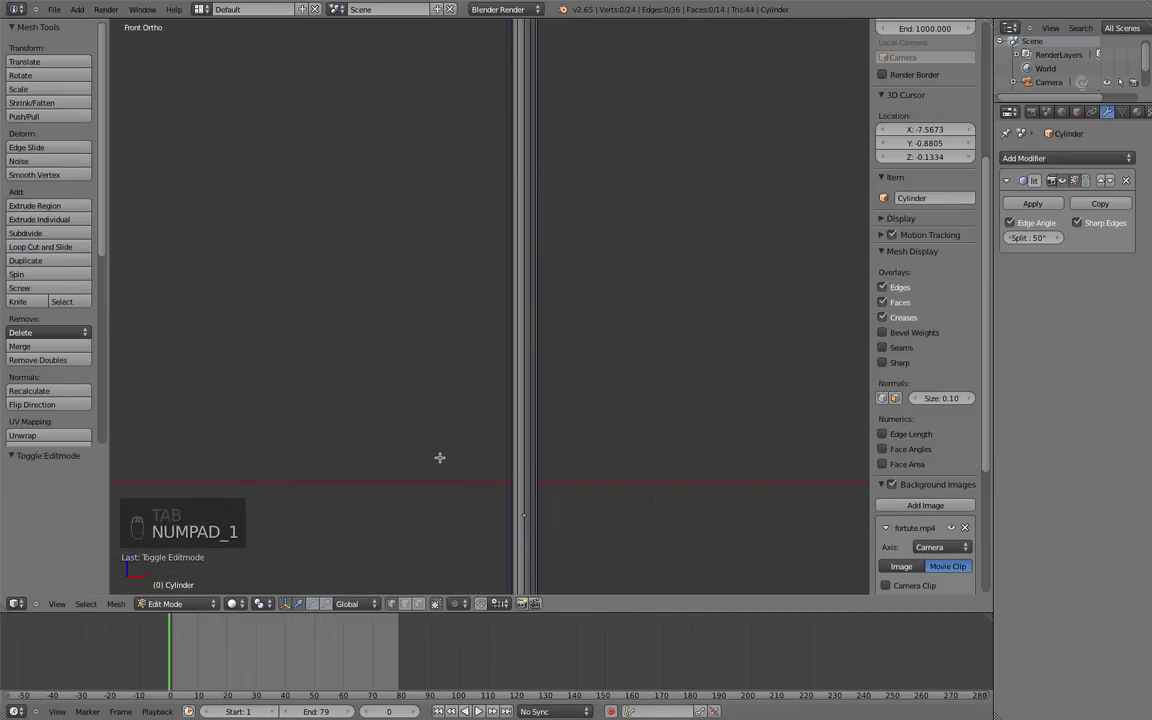
{"action": "scroll", "coordinate": [436, 456], "scroll_direction": "down", "scroll_amount": 1}
{"action": "scroll", "coordinate": [445, 440], "scroll_direction": "down", "scroll_amount": 1}
{"action": "scroll", "coordinate": [480, 372], "scroll_direction": "down", "scroll_amount": 1}
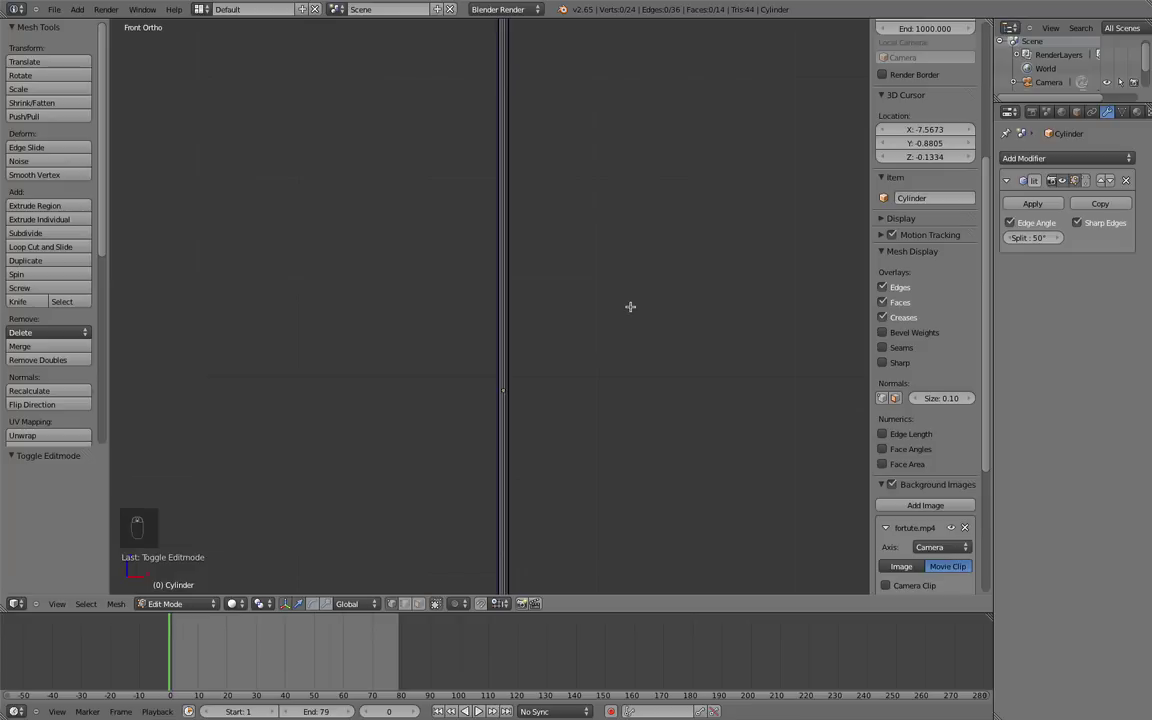
{"action": "middle_click_drag", "start_coordinate": [630, 306], "coordinate": [589, 566], "text": "shift"}
{"action": "scroll", "coordinate": [589, 566], "scroll_direction": "up", "scroll_amount": 3}
{"action": "mouse_move", "coordinate": [383, 249]}
{"action": "middle_mouse_down", "text": "shift"}
{"action": "mouse_move", "coordinate": [467, 507]}
{"action": "mouse_move", "coordinate": [475, 292]}
{"action": "middle_mouse_up", "text": "shift"}
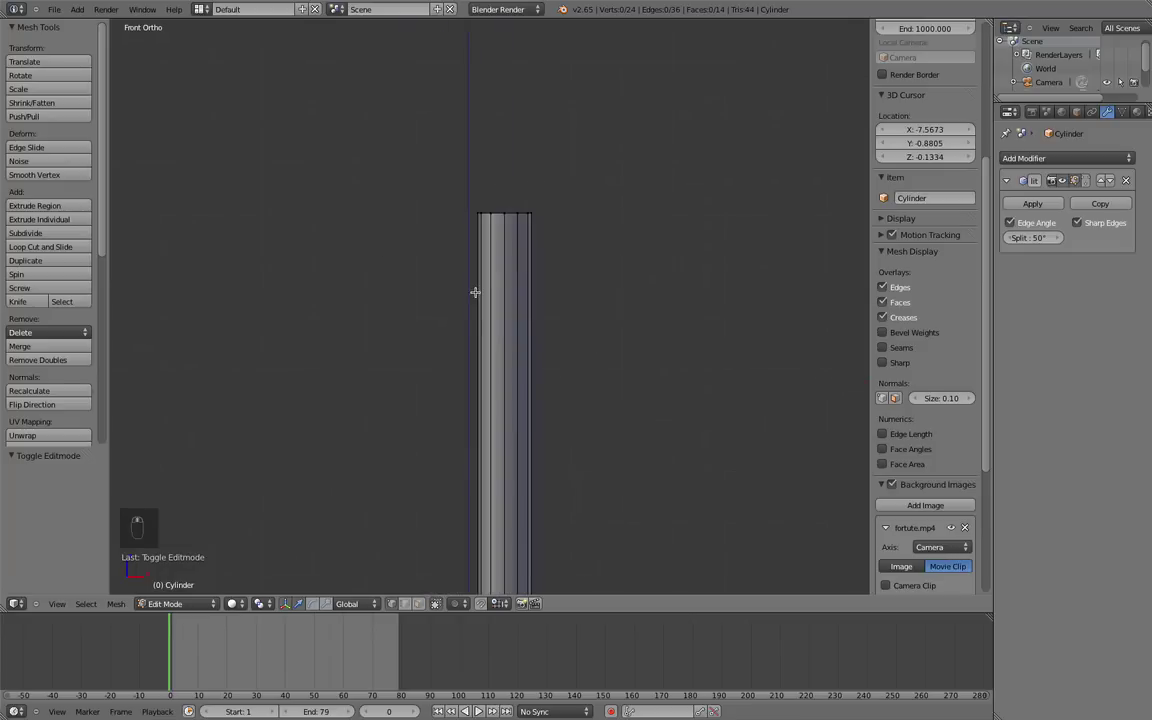
In wireframe, extrude the top vertex ring upward and shrink it slightly
{"action": "key", "text": "z"}
{"action": "key", "text": "a"}
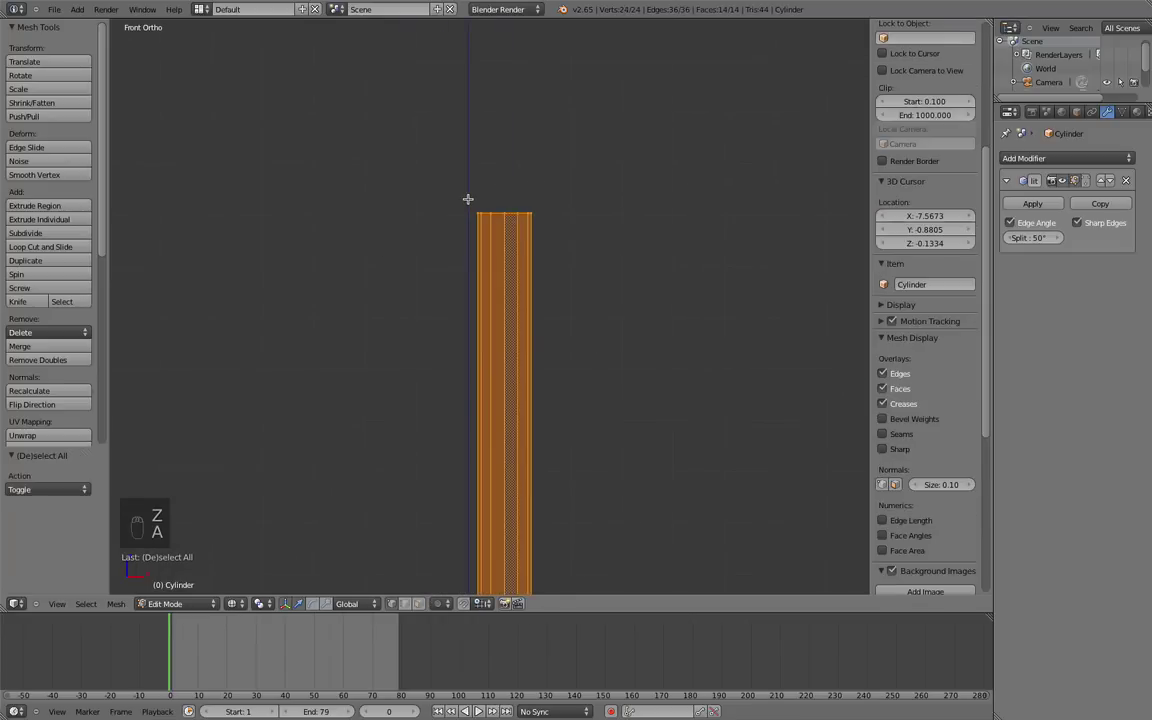
{"action": "key", "text": "a"}
{"action": "key", "text": "b"}
{"action": "left_click_drag", "start_coordinate": [448, 184], "coordinate": [654, 245]}
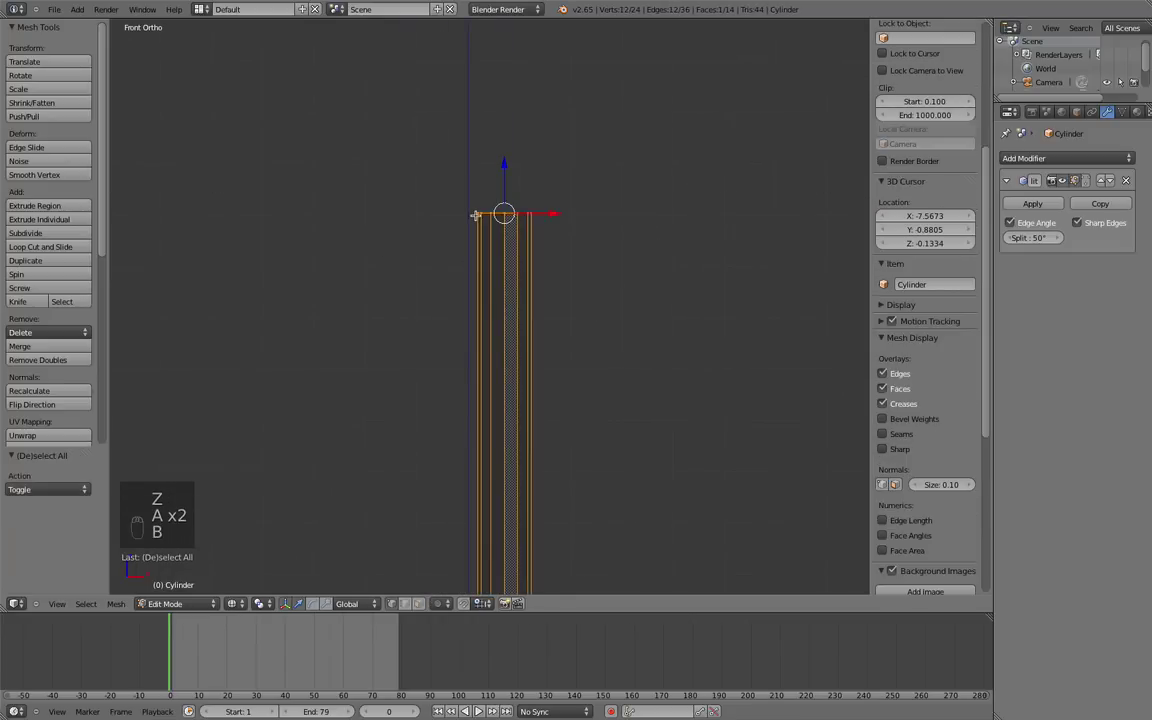
{"action": "key", "text": "e"}
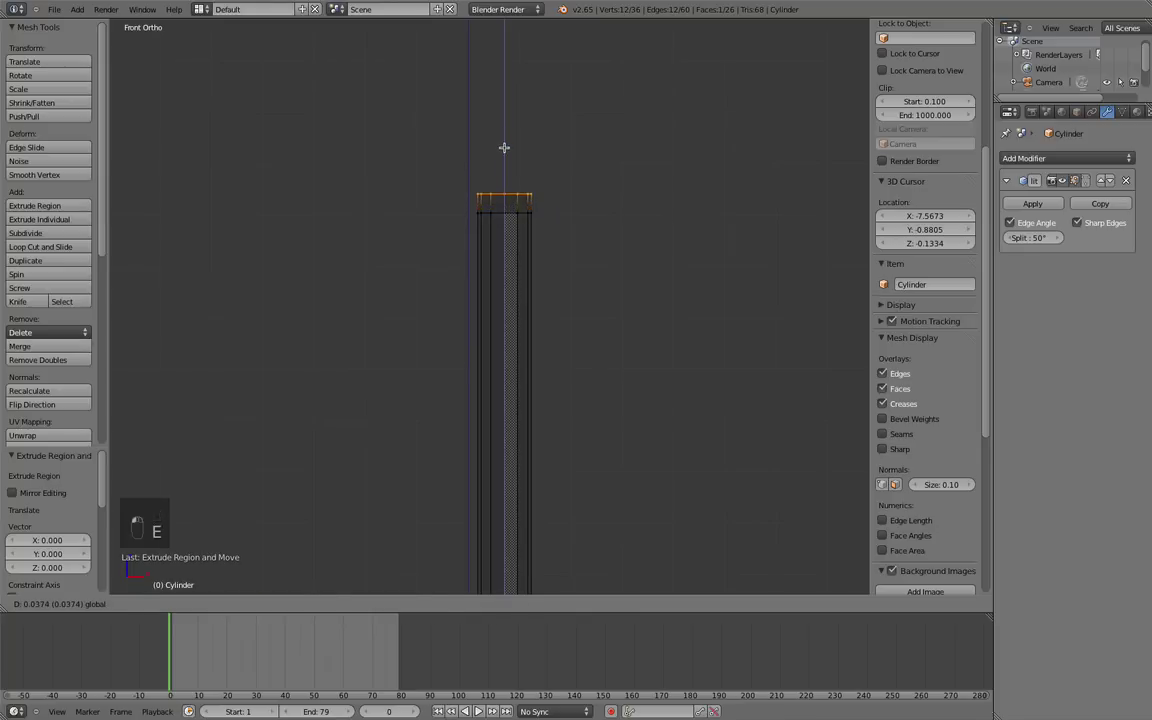
{"action": "left_click", "coordinate": [504, 147]}
{"action": "key", "text": "s"}
{"action": "left_click", "coordinate": [660, 232]}
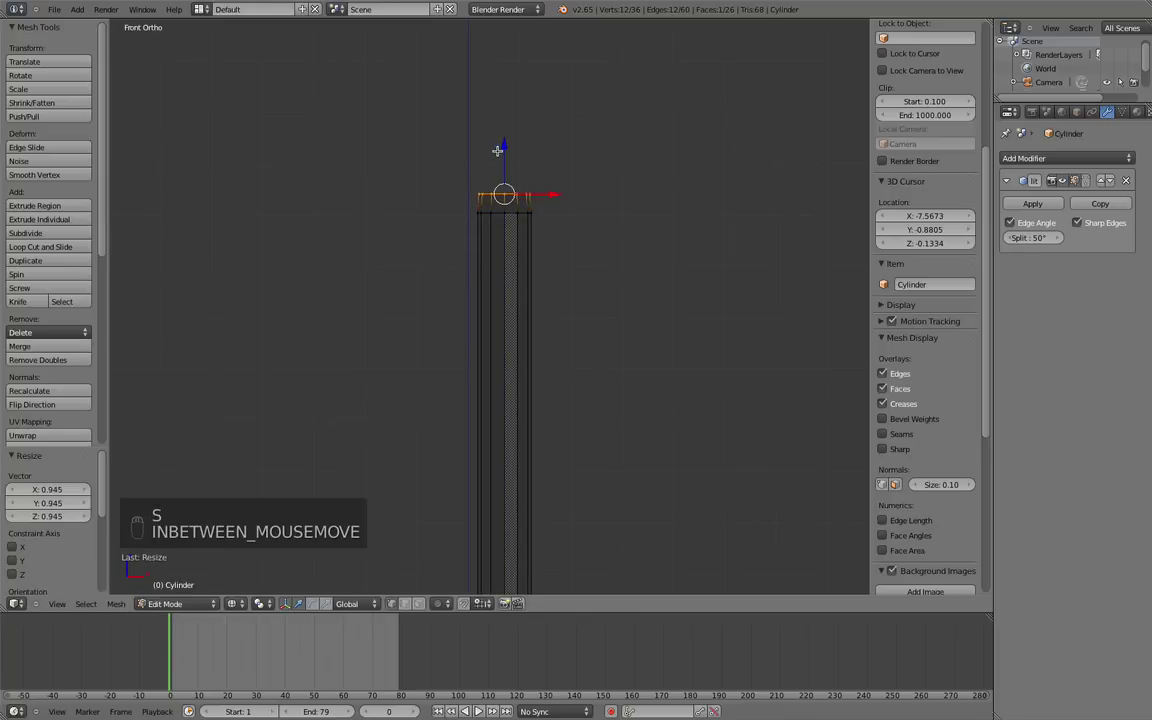
{"action": "mouse_move", "coordinate": [497, 150]}
{"action": "left_mouse_down"}
{"action": "mouse_move", "coordinate": [509, 154]}
{"action": "mouse_move", "coordinate": [503, 143]}
{"action": "left_mouse_up"}
Back in solid shading, extrude a second ring, raise it and shrink it to about a third
{"action": "key", "text": "s"}
{"action": "right_click", "coordinate": [670, 231]}
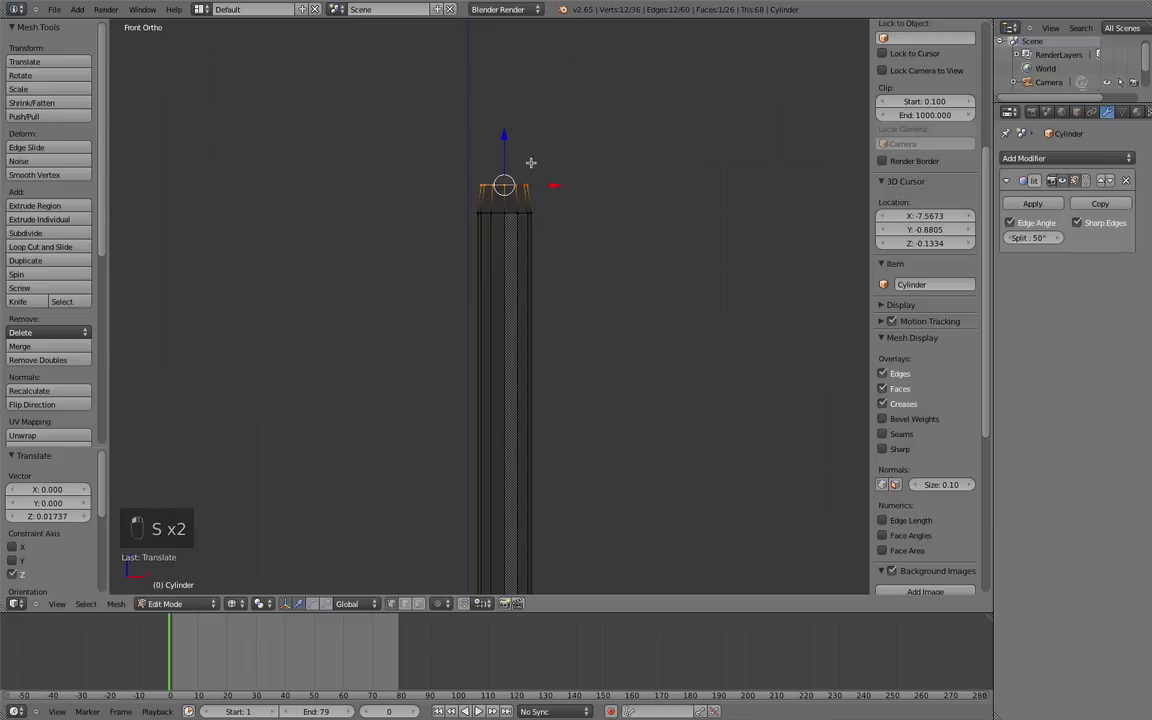
{"action": "key", "text": "z"}
{"action": "key", "text": "s"}
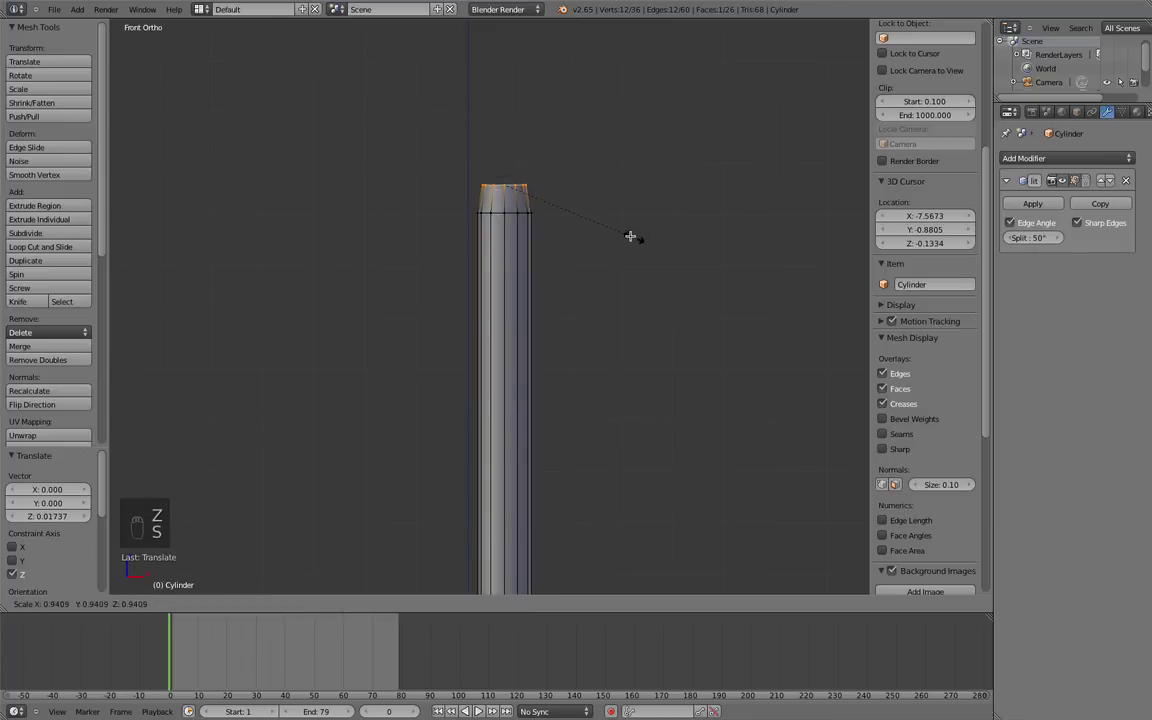
{"action": "right_click", "coordinate": [630, 236]}
{"action": "key", "text": "e"}
{"action": "right_click", "coordinate": [620, 234]}
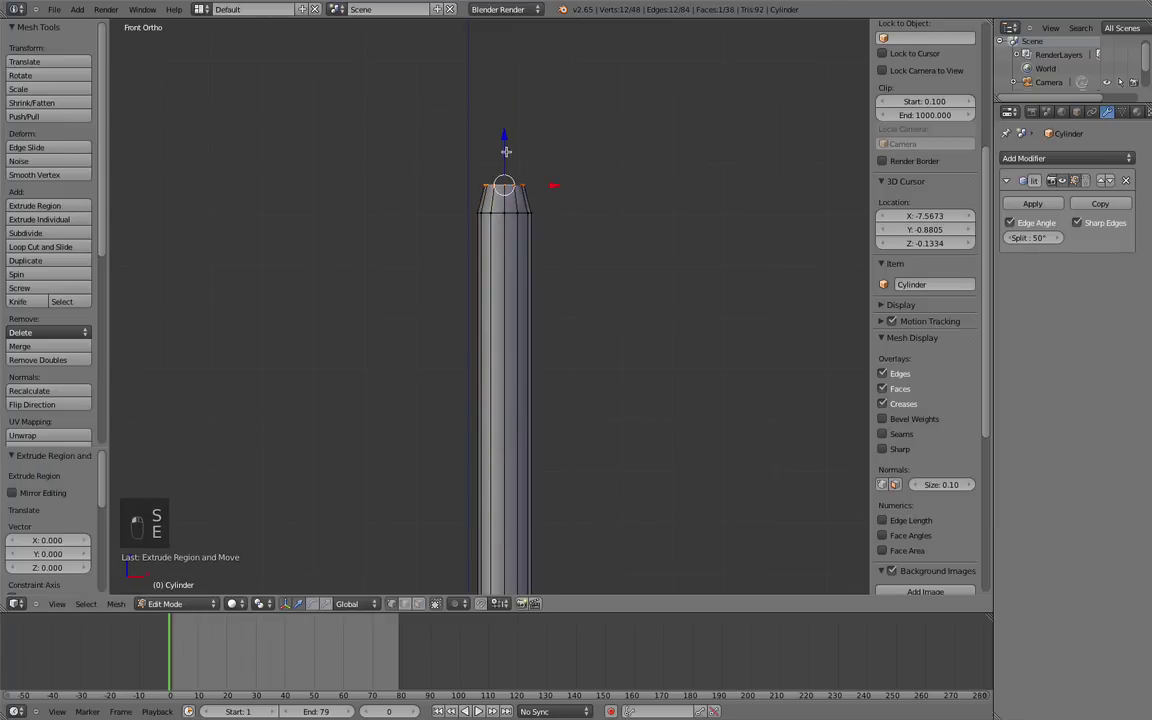
{"action": "left_click_drag", "start_coordinate": [506, 151], "coordinate": [504, 124]}
{"action": "key", "text": "s"}
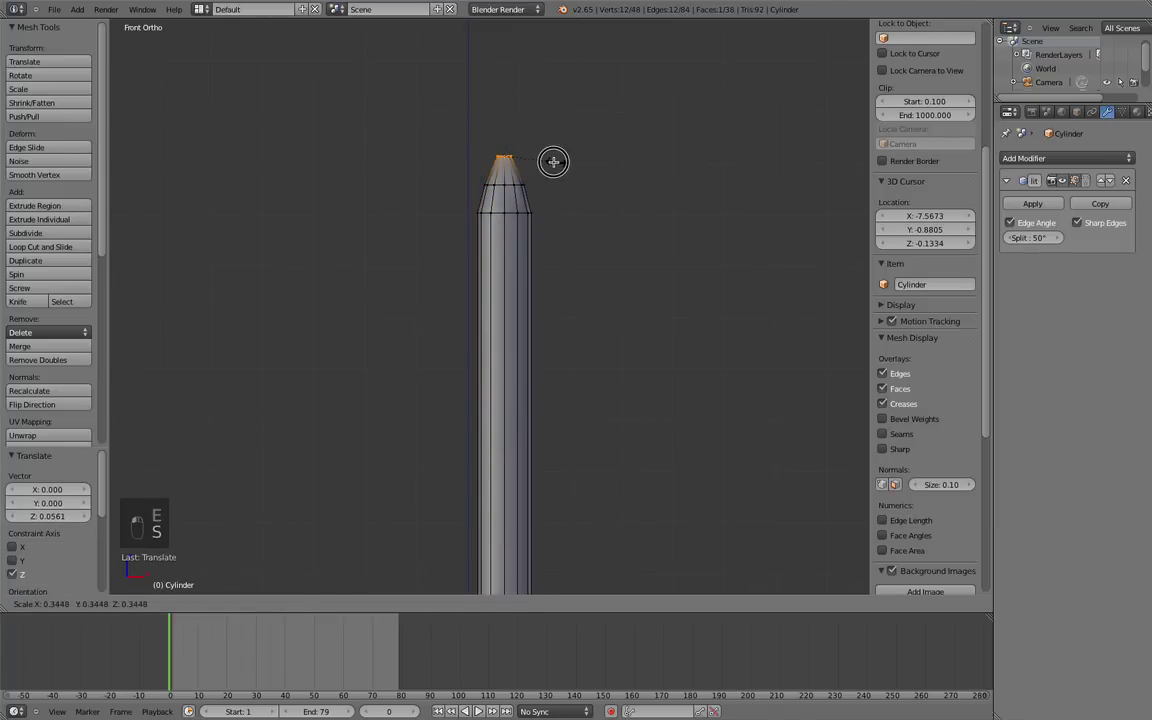
{"action": "left_click", "coordinate": [552, 160]}
{"action": "left_click_drag", "start_coordinate": [503, 116], "coordinate": [504, 117]}
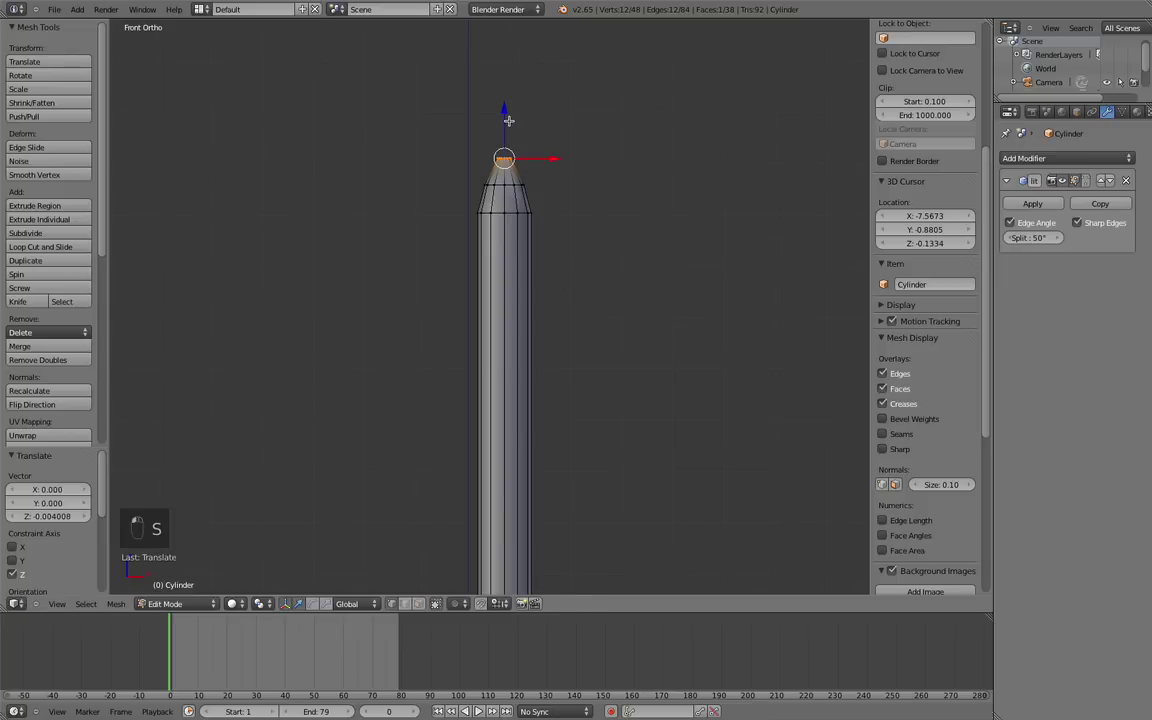
{"action": "scroll", "coordinate": [530, 160], "scroll_direction": "up", "scroll_amount": 3}
{"action": "mouse_move", "coordinate": [540, 177]}
{"action": "middle_mouse_down", "text": "shift"}
{"action": "mouse_move", "coordinate": [532, 572]}
{"action": "mouse_move", "coordinate": [533, 442]}
{"action": "middle_mouse_up", "text": "shift"}
{"action": "scroll", "coordinate": [531, 572], "scroll_direction": "up", "scroll_amount": 3}
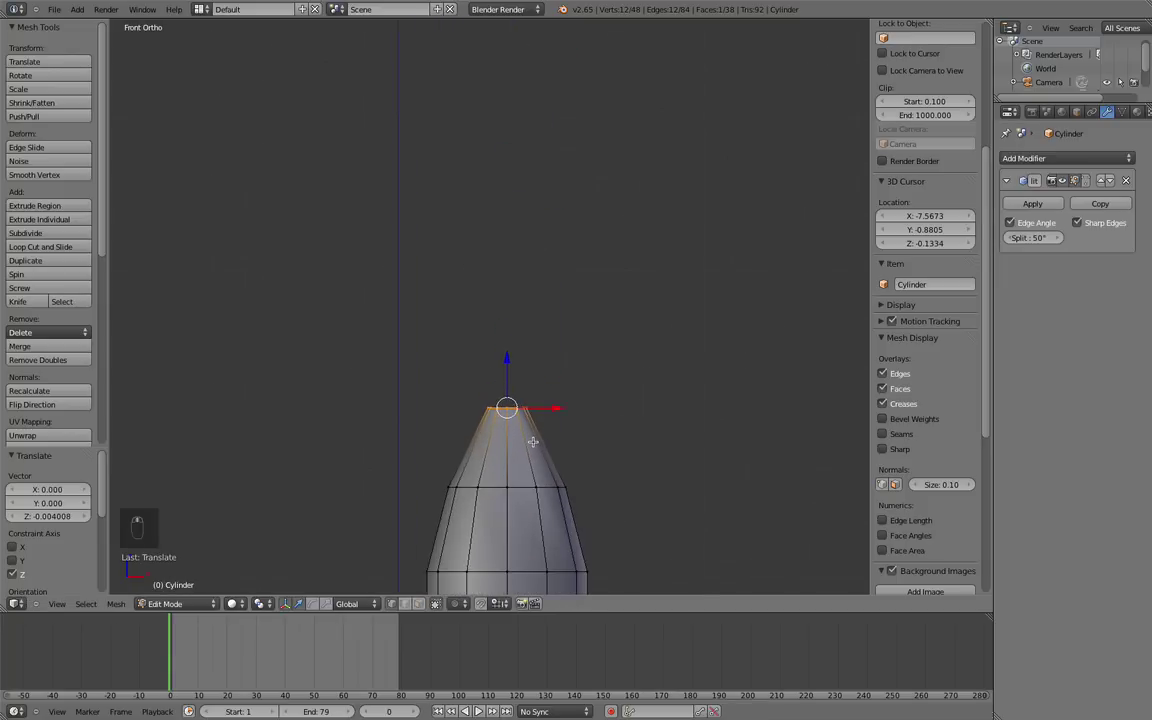
Extrude a final ring and narrow it to a point, then deselect all vertices
{"action": "key", "text": "e"}
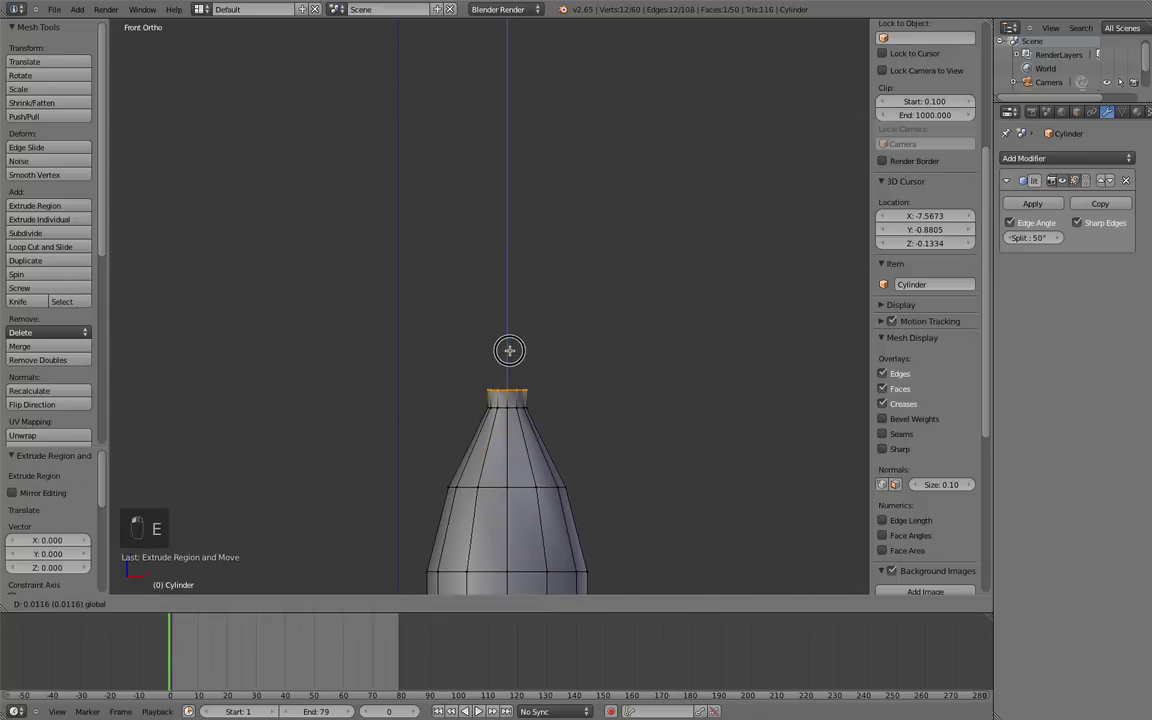
{"action": "left_click", "coordinate": [509, 347]}
{"action": "key", "text": "s"}
{"action": "left_click", "coordinate": [575, 390]}
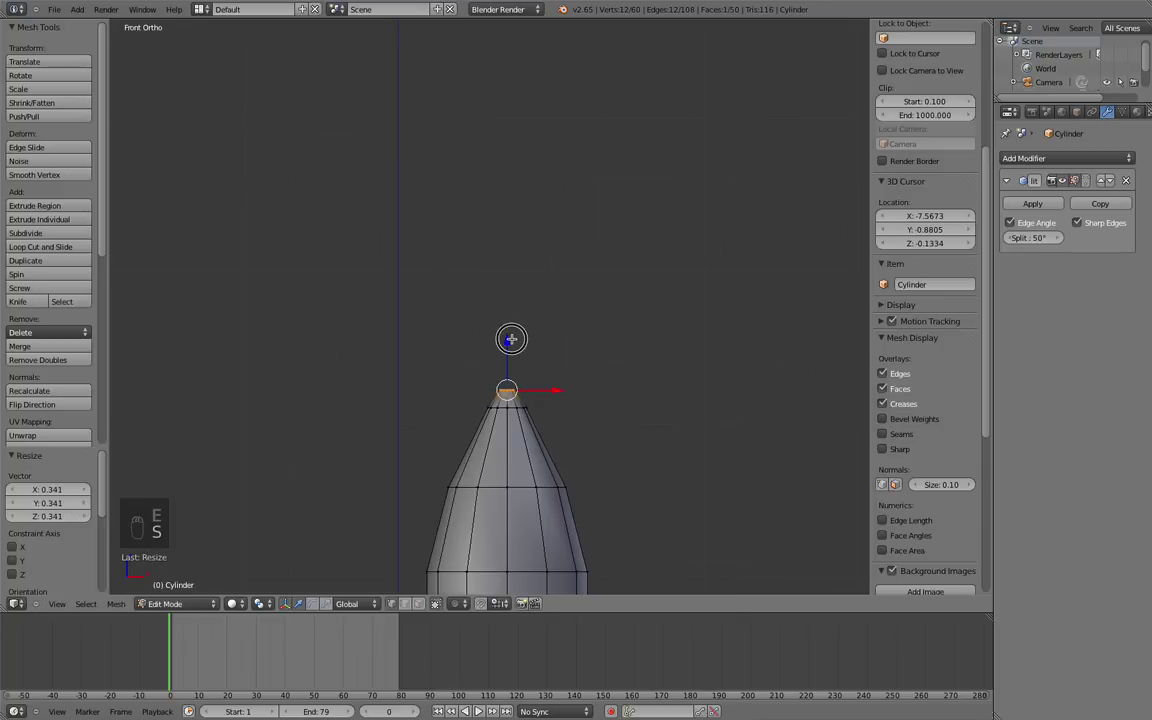
{"action": "left_click_drag", "start_coordinate": [509, 338], "coordinate": [506, 327]}
{"action": "key", "text": "s"}
{"action": "left_click", "coordinate": [538, 384]}
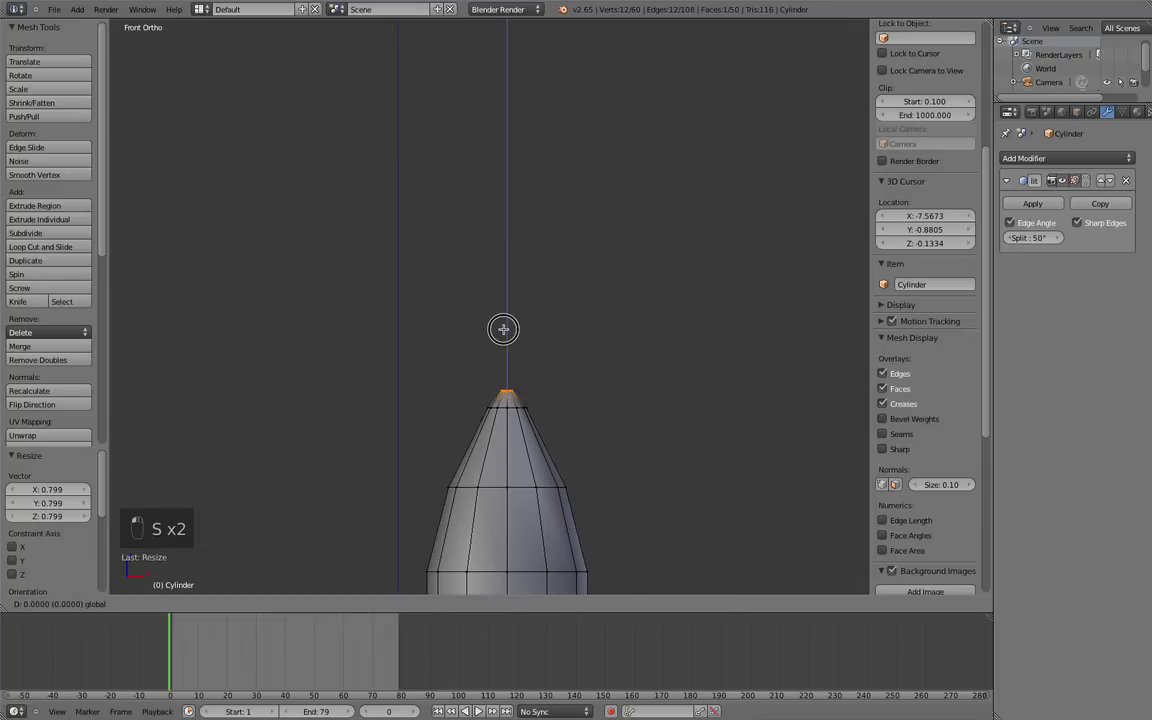
{"action": "key", "text": "s"}
{"action": "left_click", "coordinate": [617, 398]}
{"action": "key", "text": "a"}
{"action": "scroll", "coordinate": [600, 410], "scroll_direction": "down", "scroll_amount": 3}
{"action": "scroll", "coordinate": [601, 432], "scroll_direction": "down", "scroll_amount": 2, "text": "ctrl"}
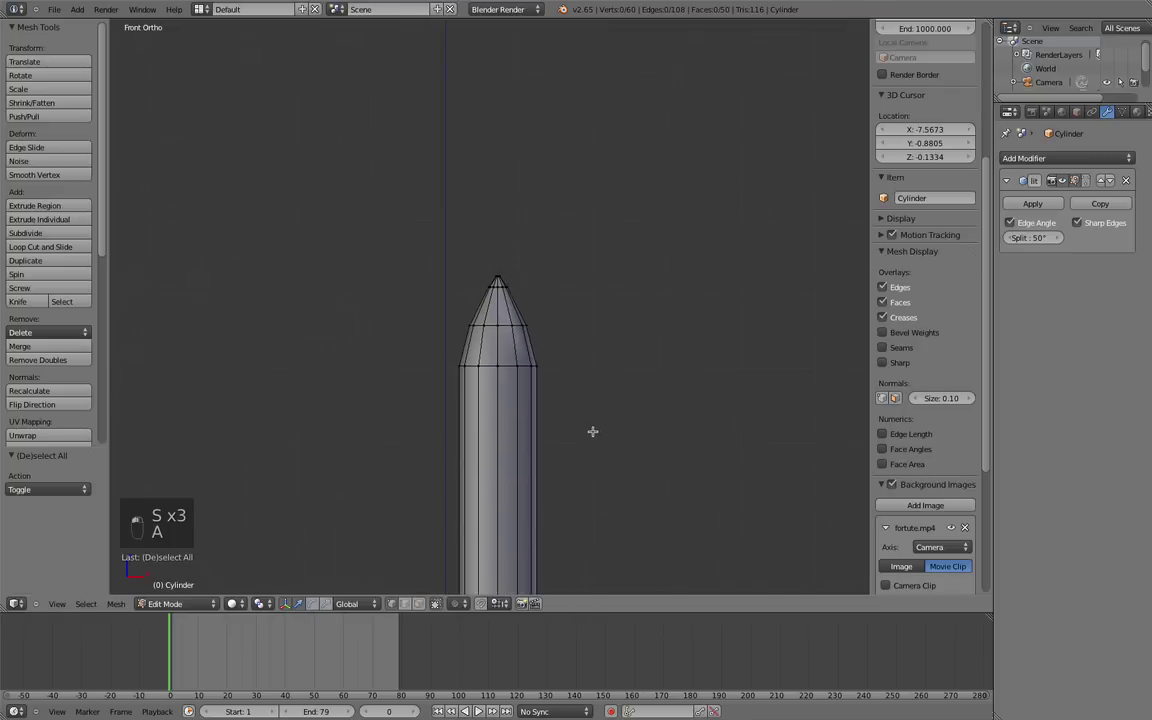
Cut two horizontal edge loops into the cylinder, sliding the second one upward, then deselect
{"action": "scroll", "coordinate": [590, 300], "scroll_direction": "down", "scroll_amount": 2}
{"action": "scroll", "coordinate": [600, 300], "scroll_direction": "down", "scroll_amount": 3}
{"action": "scroll", "coordinate": [640, 373], "scroll_direction": "down", "scroll_amount": 3, "text": "shift"}
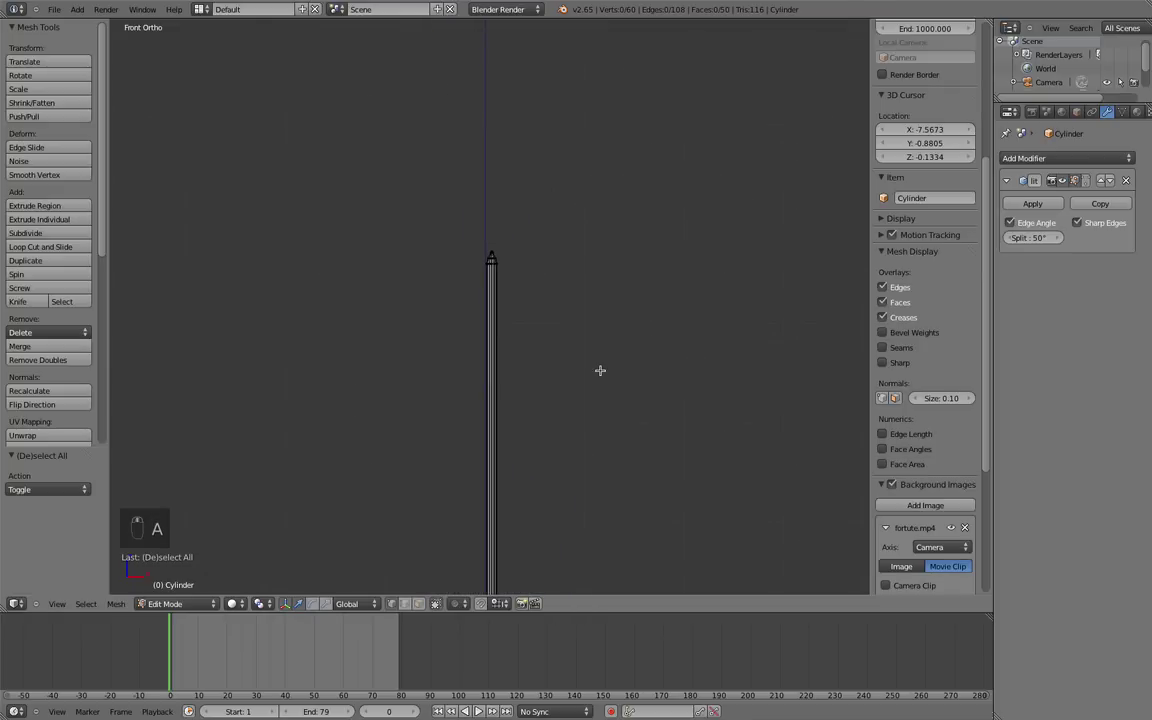
{"action": "scroll", "coordinate": [610, 373], "scroll_direction": "up", "scroll_amount": 2, "text": "ctrl"}
{"action": "scroll", "coordinate": [620, 300], "scroll_direction": "down", "scroll_amount": 4}
{"action": "key", "text": "ctrl+r"}
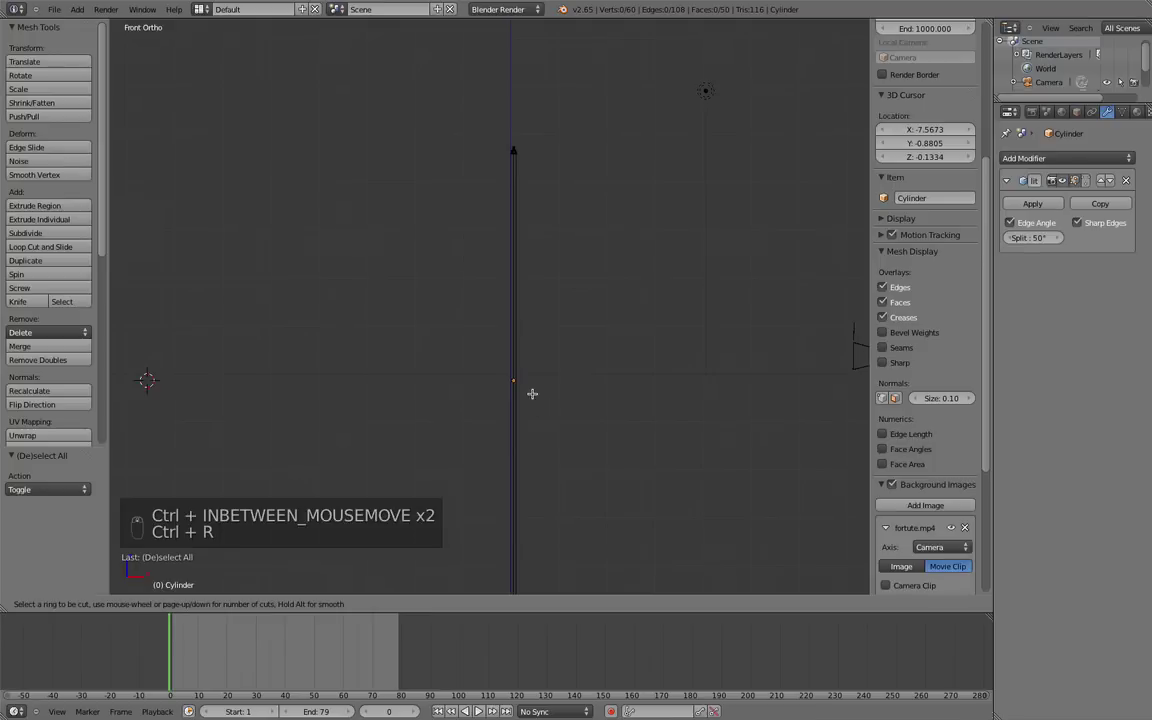
{"action": "left_click", "coordinate": [485, 456]}
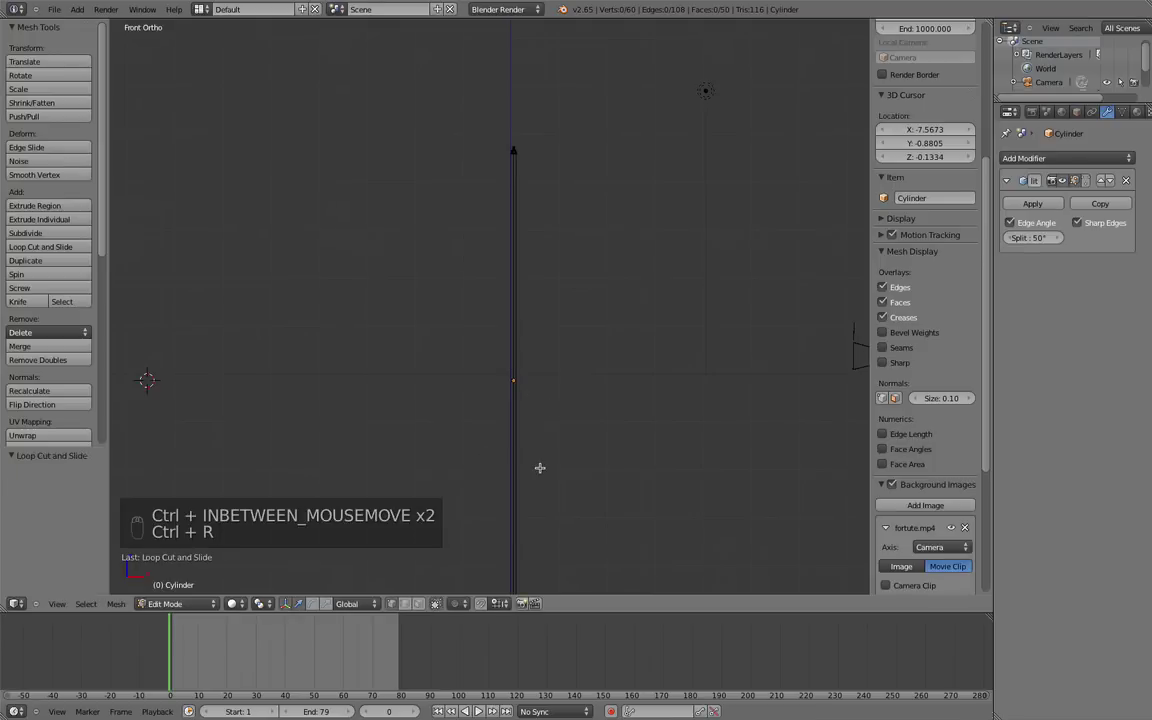
{"action": "scroll", "coordinate": [545, 473], "scroll_direction": "down", "scroll_amount": 3, "text": "ctrl"}
{"action": "scroll", "coordinate": [540, 499], "scroll_direction": "up", "scroll_amount": 2, "text": "shift"}
{"action": "key", "text": "ctrl+r"}
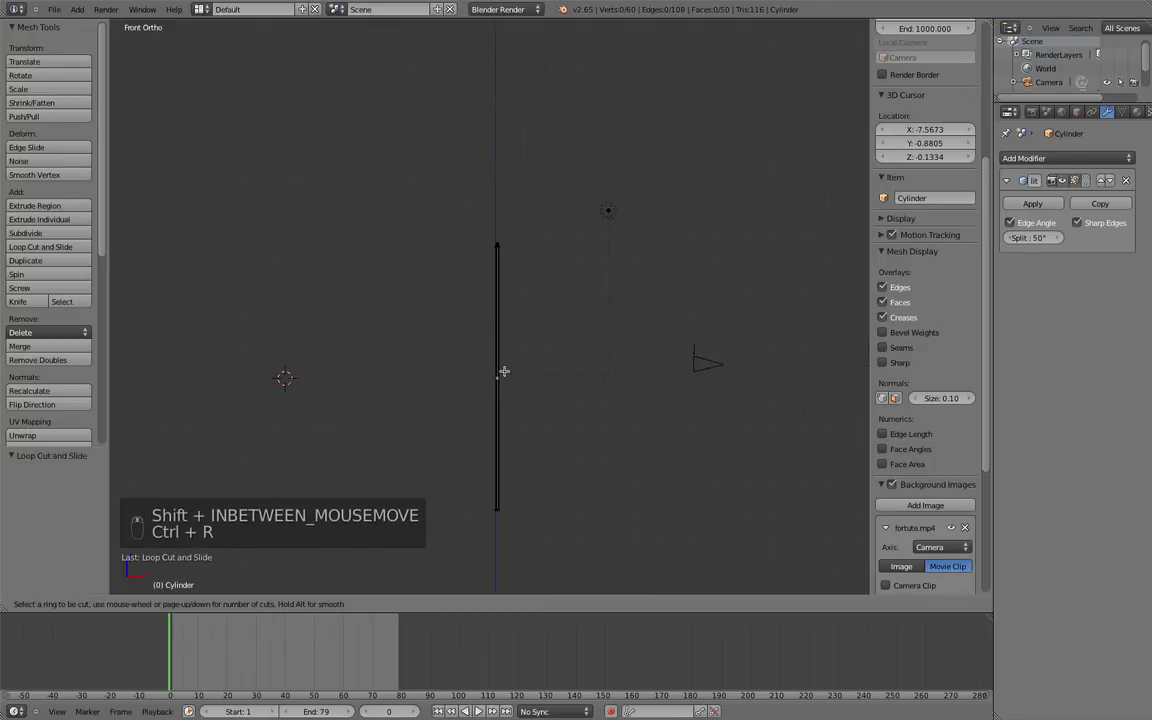
{"action": "left_click", "coordinate": [496, 382]}
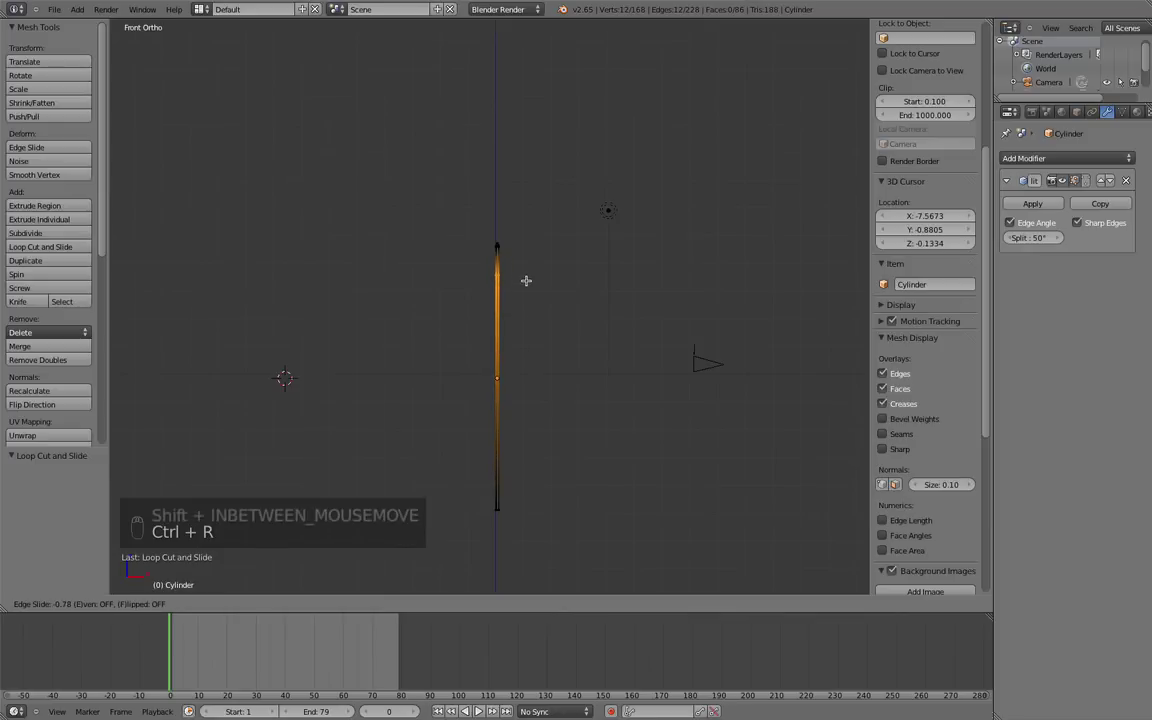
{"action": "left_click", "coordinate": [530, 262]}
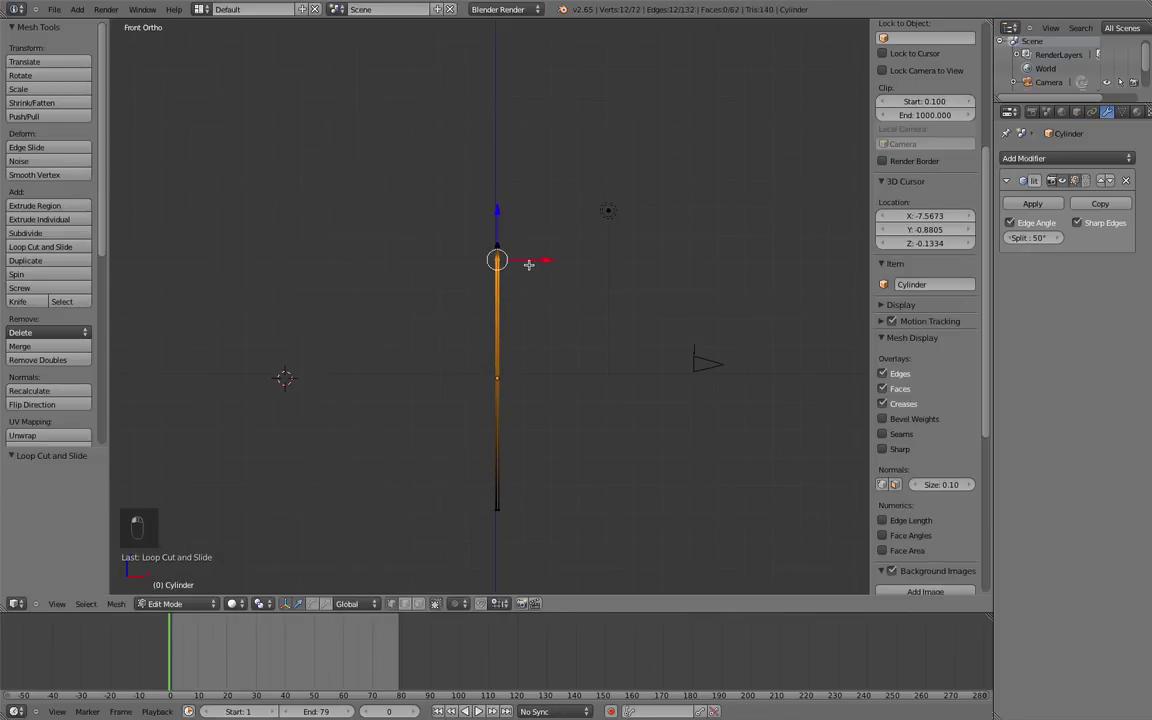
{"action": "key", "text": "a"}
Add three more edge loops along the shaft, one near its bottom, then deselect all
{"action": "scroll", "coordinate": [529, 265], "scroll_direction": "up", "scroll_amount": 4}
{"action": "scroll", "coordinate": [529, 265], "scroll_direction": "up", "scroll_amount": 1}
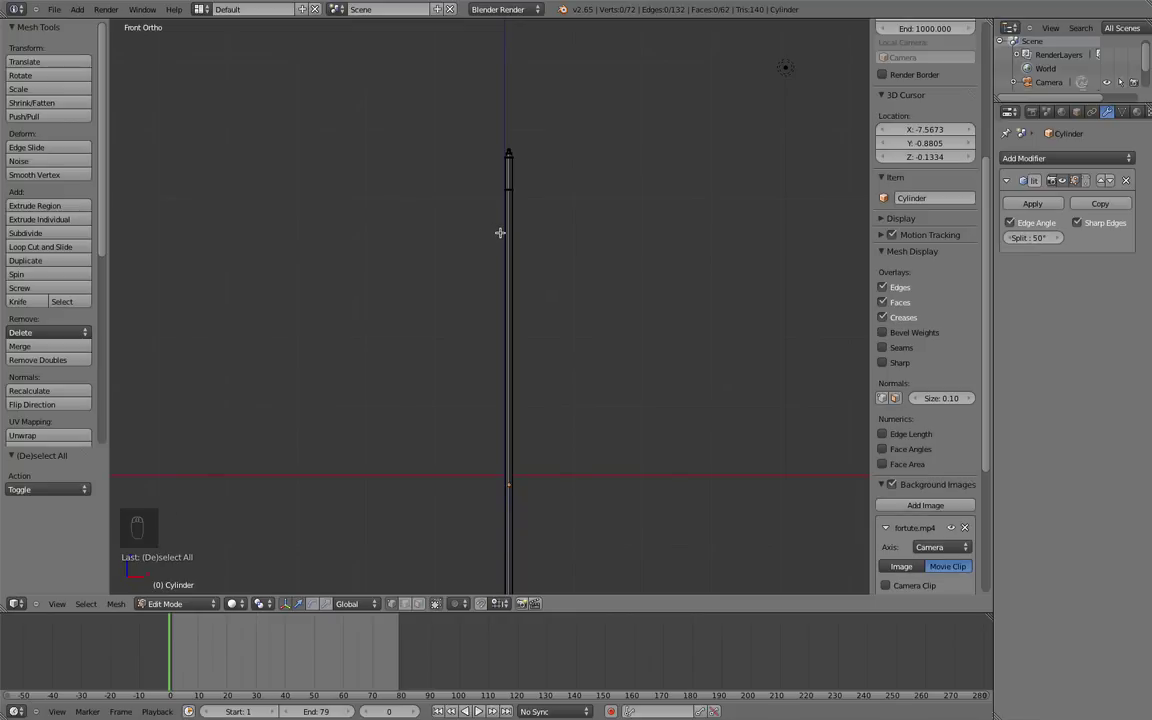
{"action": "scroll", "coordinate": [556, 439], "scroll_direction": "down", "scroll_amount": 3}
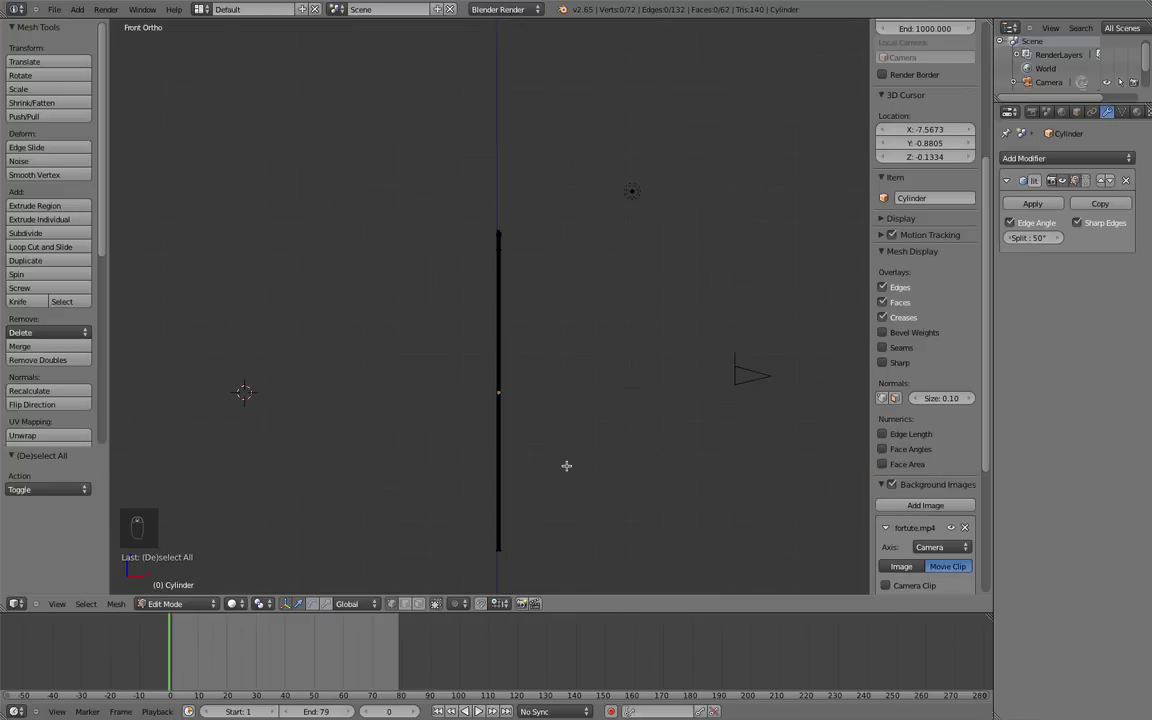
{"action": "middle_click_drag", "start_coordinate": [559, 459], "coordinate": [555, 309], "text": "shift"}
{"action": "scroll", "coordinate": [525, 377], "scroll_direction": "up", "scroll_amount": 5}
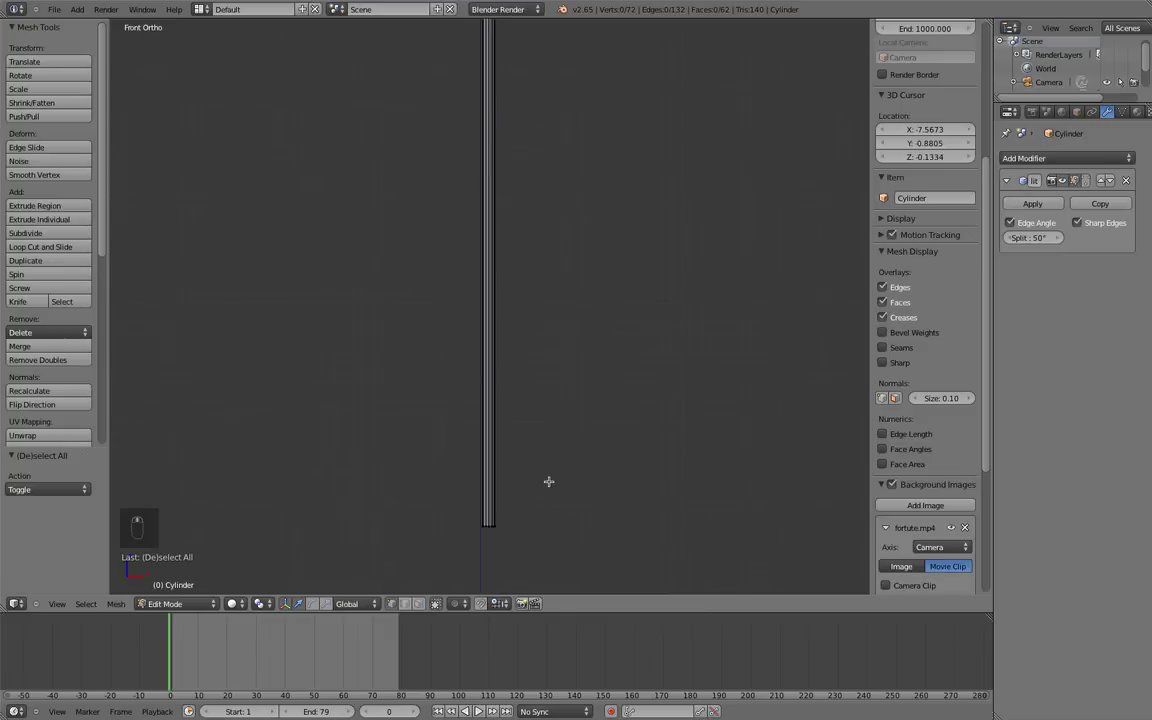
{"action": "key", "text": "ctrl+r"}
{"action": "left_click", "coordinate": [471, 357]}
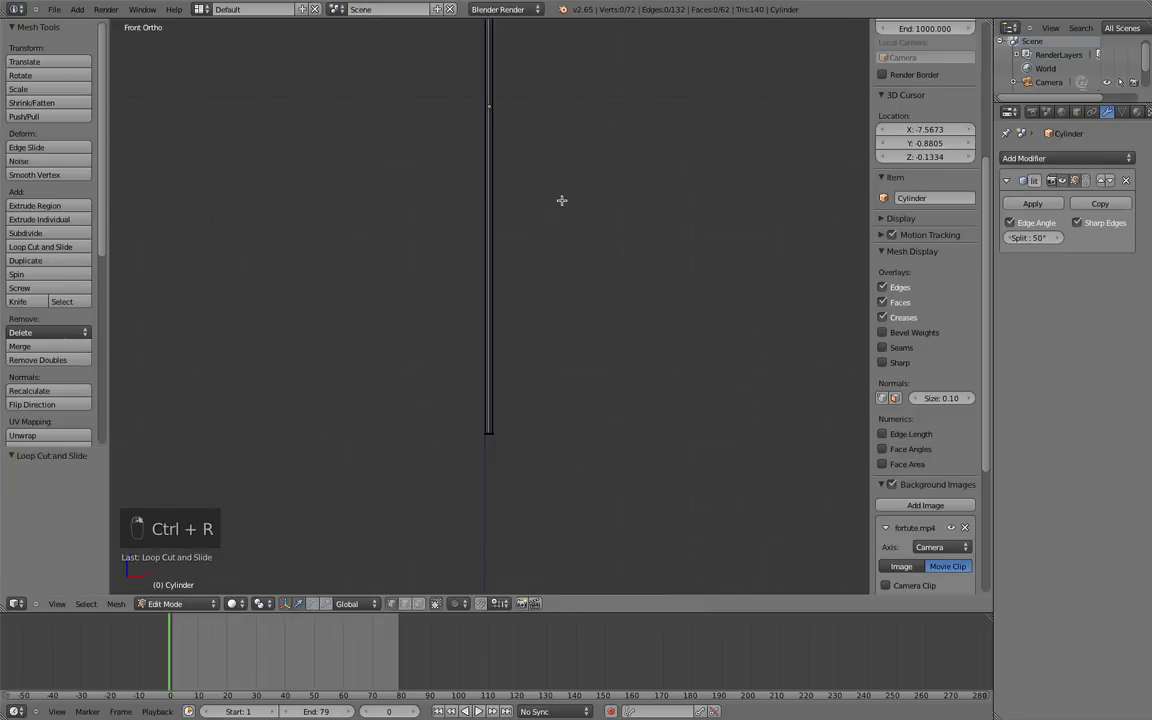
{"action": "key", "text": "ctrl+r"}
{"action": "left_click", "coordinate": [492, 160]}
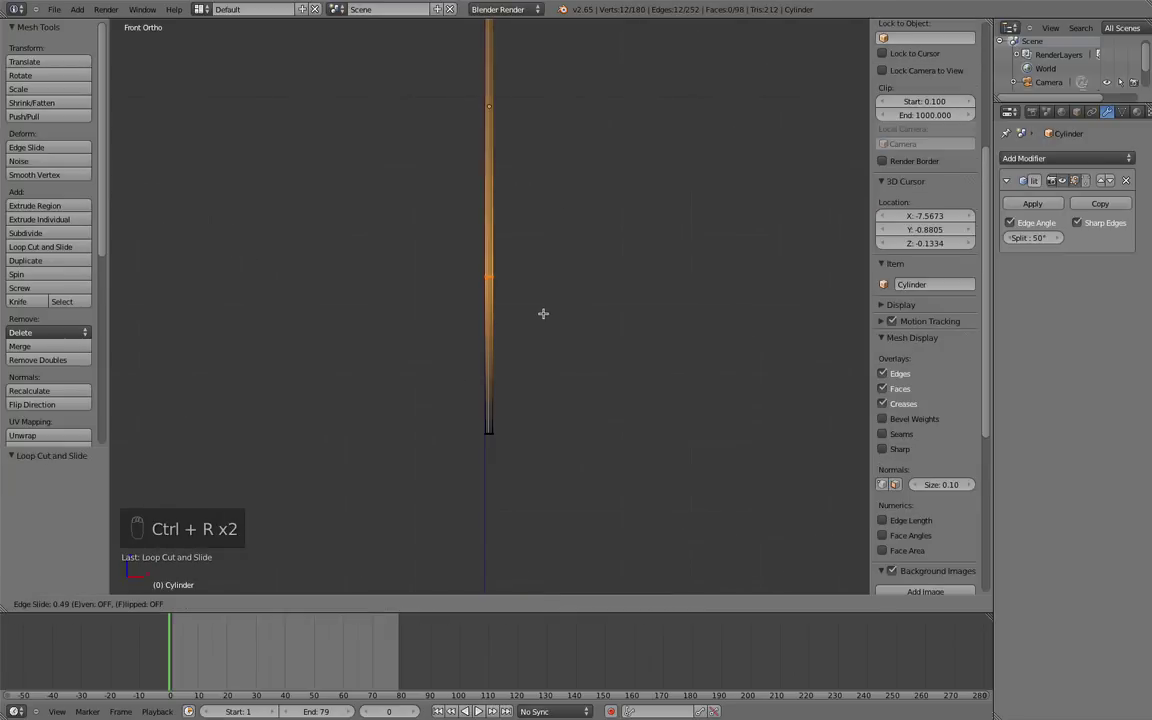
{"action": "left_click", "coordinate": [536, 391]}
{"action": "key", "text": "ctrl+r"}
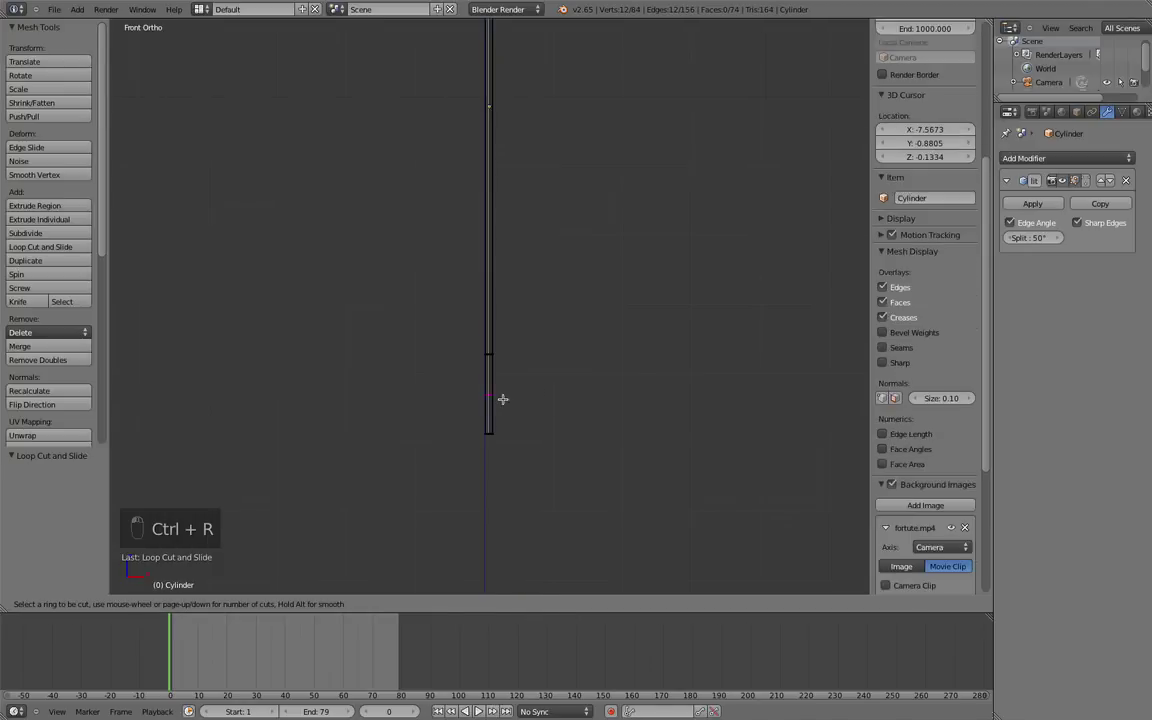
{"action": "left_click", "coordinate": [495, 412]}
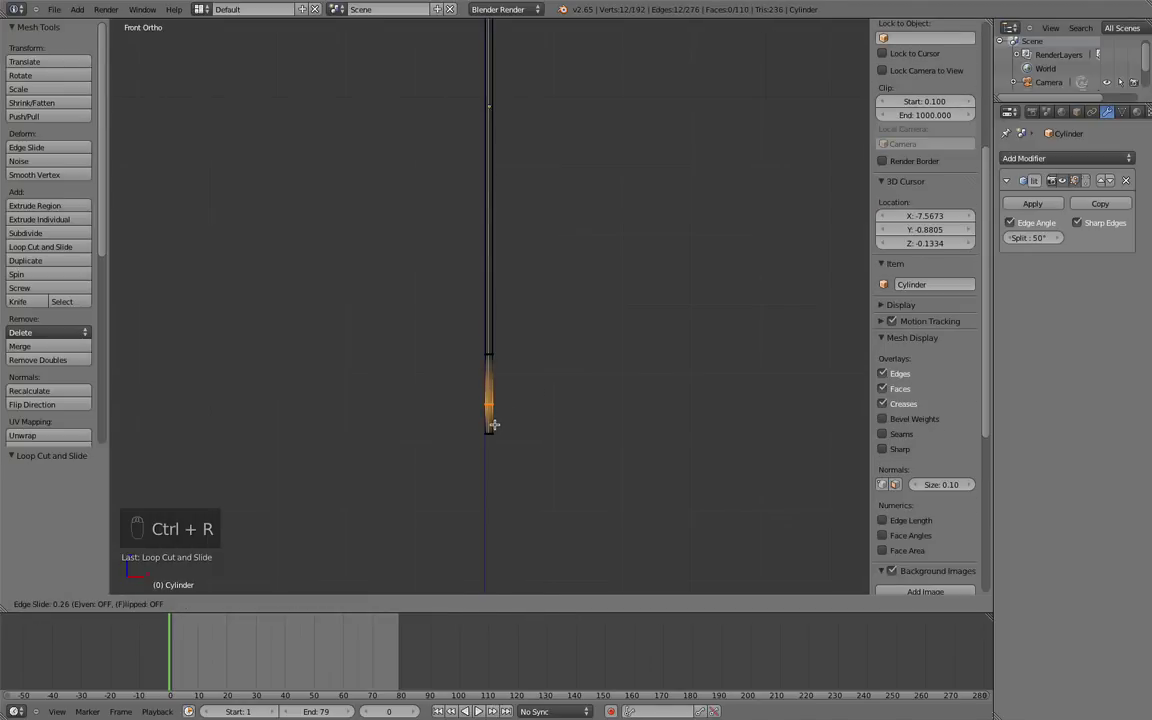
{"action": "left_click", "coordinate": [493, 428]}
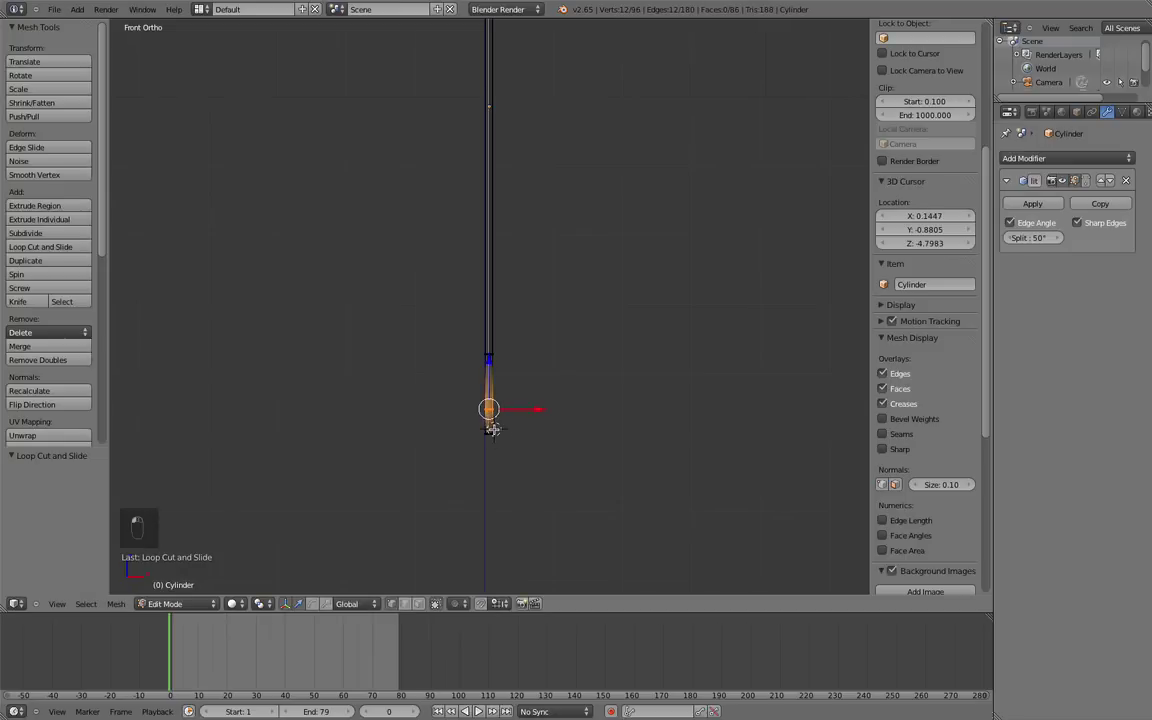
{"action": "scroll", "coordinate": [584, 396], "scroll_direction": "up", "scroll_amount": 1}
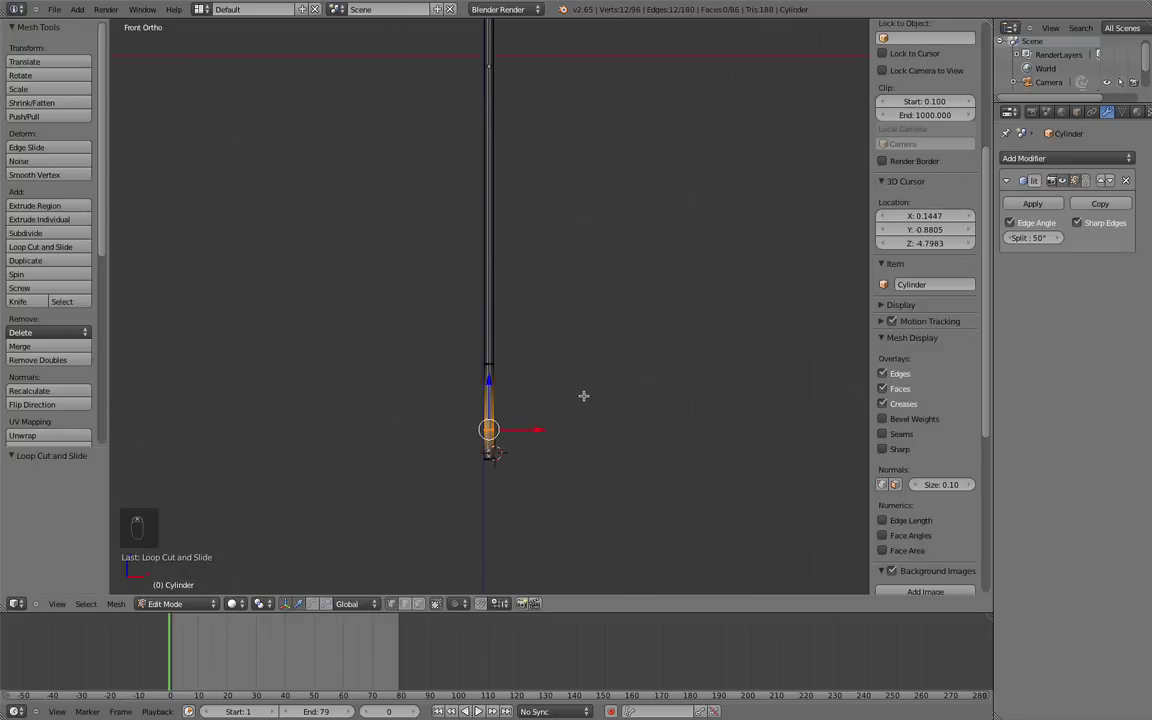
{"action": "key", "text": "a"}
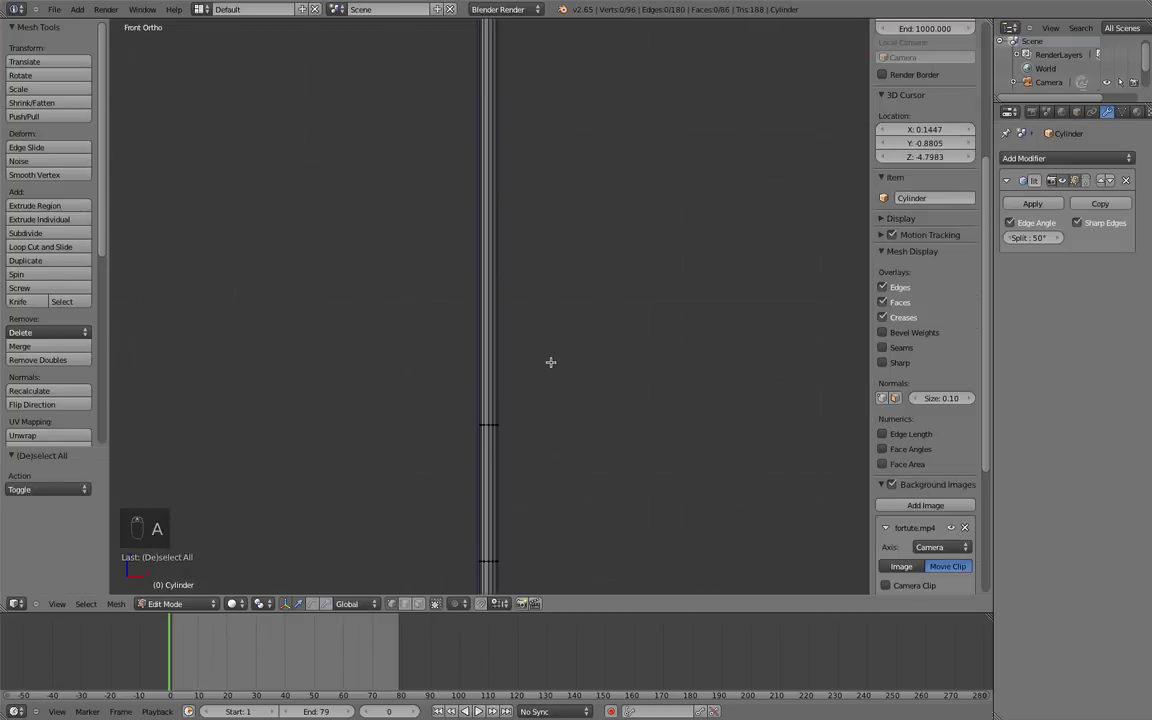
{"action": "scroll", "coordinate": [550, 362], "scroll_direction": "down", "scroll_amount": 2}
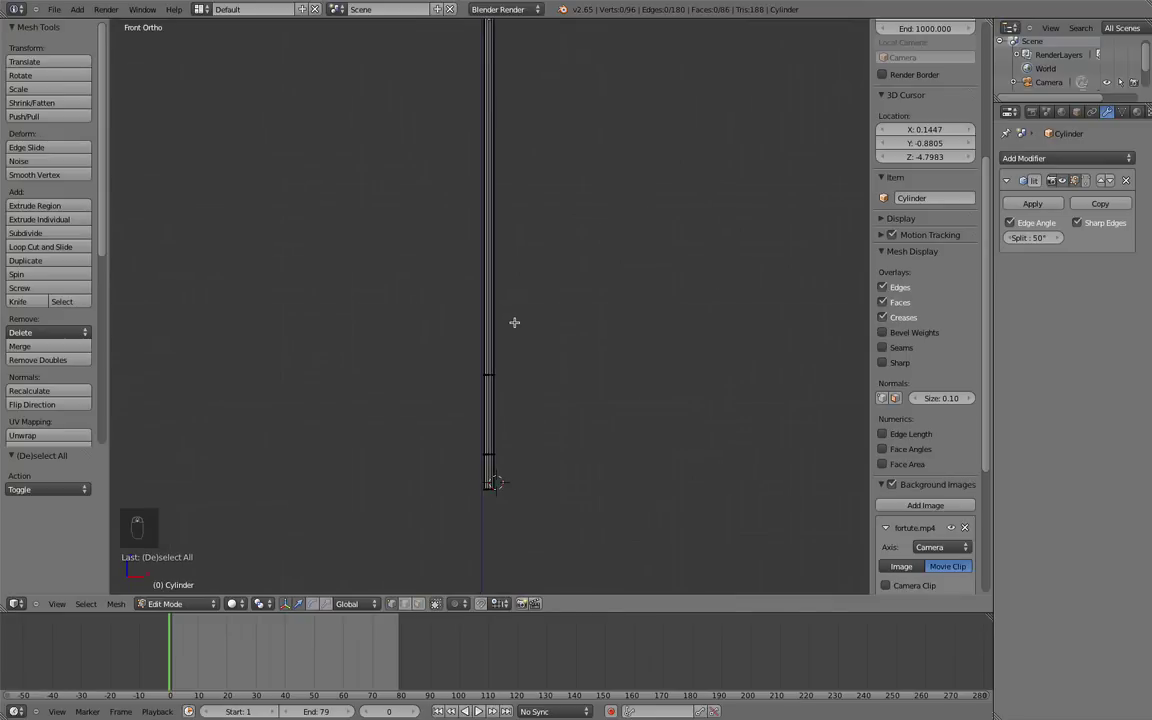
{"action": "scroll", "coordinate": [514, 290], "scroll_direction": "down", "scroll_amount": 4}
{"action": "middle_click_drag", "start_coordinate": [514, 250], "coordinate": [540, 347], "text": "shift"}
{"action": "mouse_move", "coordinate": [538, 164]}
{"action": "middle_mouse_down", "text": "shift"}
{"action": "mouse_move", "coordinate": [527, 193]}
{"action": "mouse_move", "coordinate": [527, 345]}
{"action": "mouse_move", "coordinate": [548, 270]}
{"action": "mouse_move", "coordinate": [470, 440]}
{"action": "mouse_move", "coordinate": [493, 352]}
{"action": "middle_mouse_up", "text": "shift"}
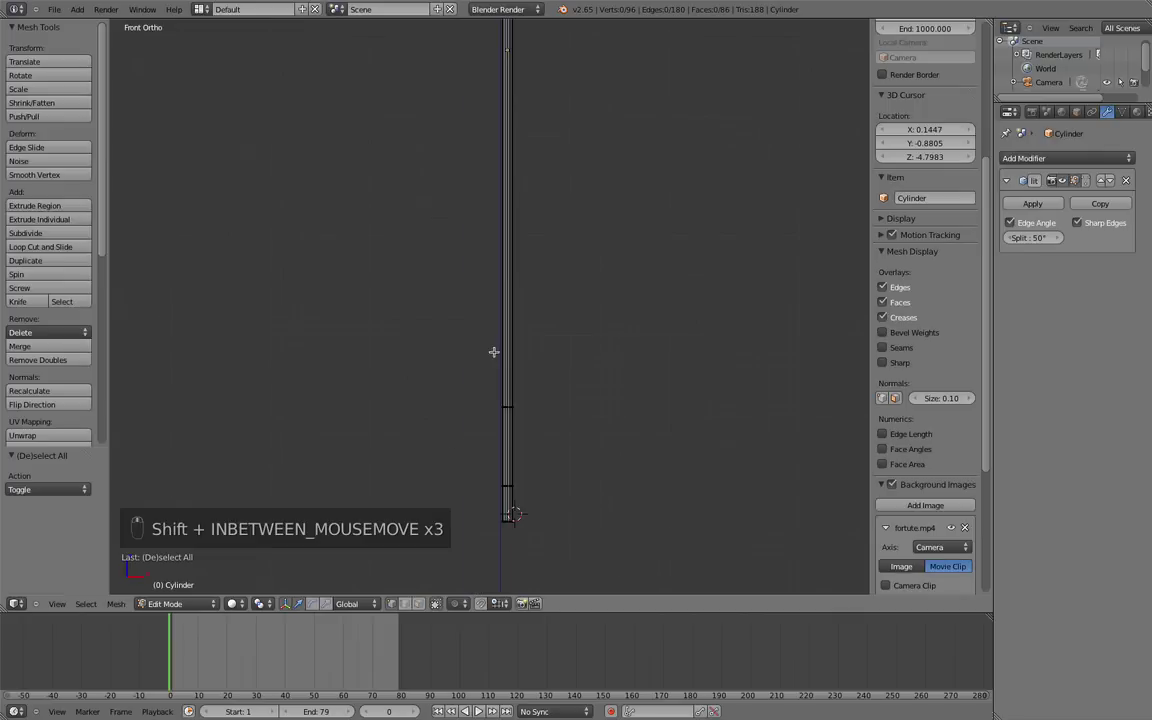
{"action": "mouse_move", "coordinate": [567, 358]}
{"action": "middle_mouse_down", "text": "shift"}
{"action": "mouse_move", "coordinate": [501, 496]}
{"action": "mouse_move", "coordinate": [501, 442]}
{"action": "mouse_move", "coordinate": [527, 398]}
{"action": "mouse_move", "coordinate": [469, 590]}
{"action": "mouse_move", "coordinate": [437, 273]}
{"action": "mouse_move", "coordinate": [471, 337]}
{"action": "mouse_move", "coordinate": [477, 156]}
{"action": "middle_mouse_up", "text": "shift"}
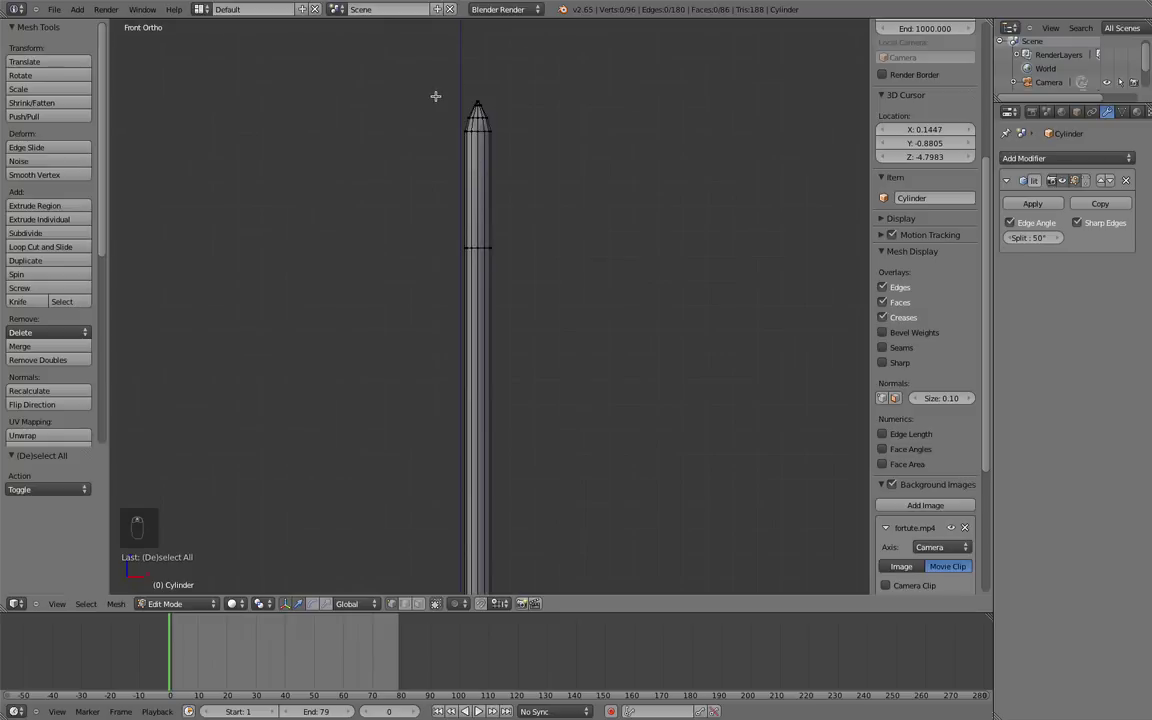
{"action": "scroll", "coordinate": [498, 383], "scroll_direction": "down", "scroll_amount": 1}
{"action": "middle_click_drag", "start_coordinate": [493, 405], "coordinate": [428, 505], "text": "ctrl"}
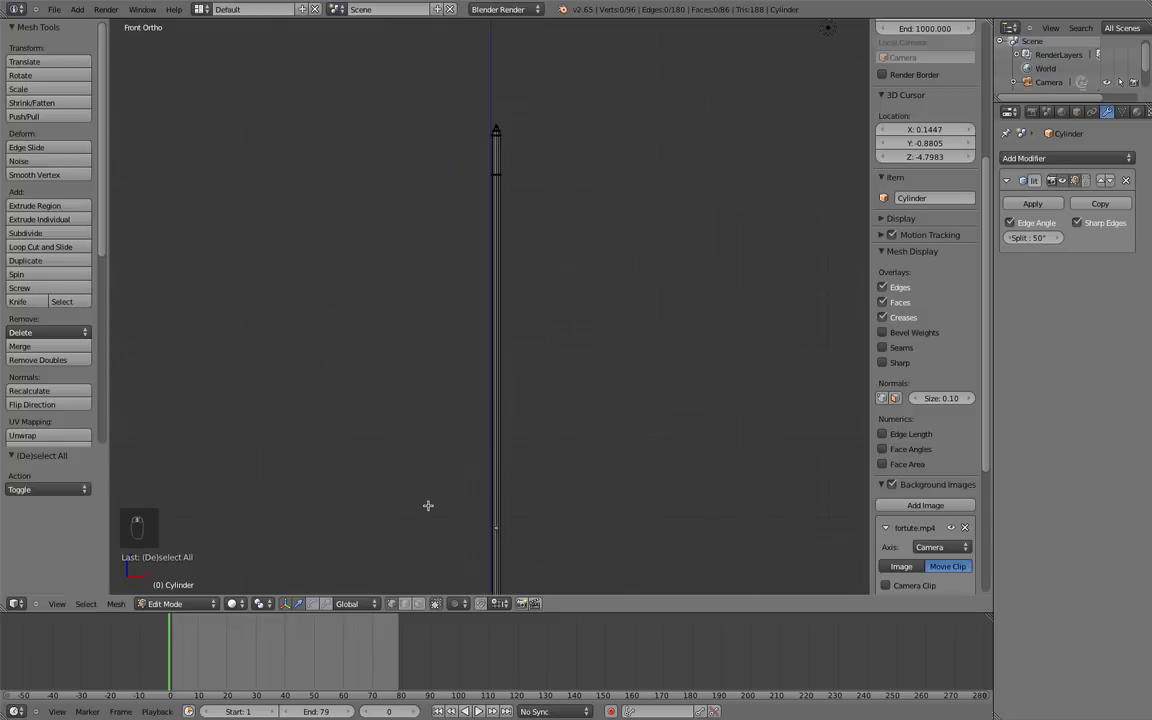
{"action": "mouse_move", "coordinate": [471, 306]}
{"action": "middle_mouse_down", "text": "ctrl"}
{"action": "mouse_move", "coordinate": [563, 442]}
{"action": "mouse_move", "coordinate": [478, 69]}
{"action": "mouse_move", "coordinate": [524, 242]}
{"action": "mouse_move", "coordinate": [480, 384]}
{"action": "middle_mouse_up", "text": "ctrl"}
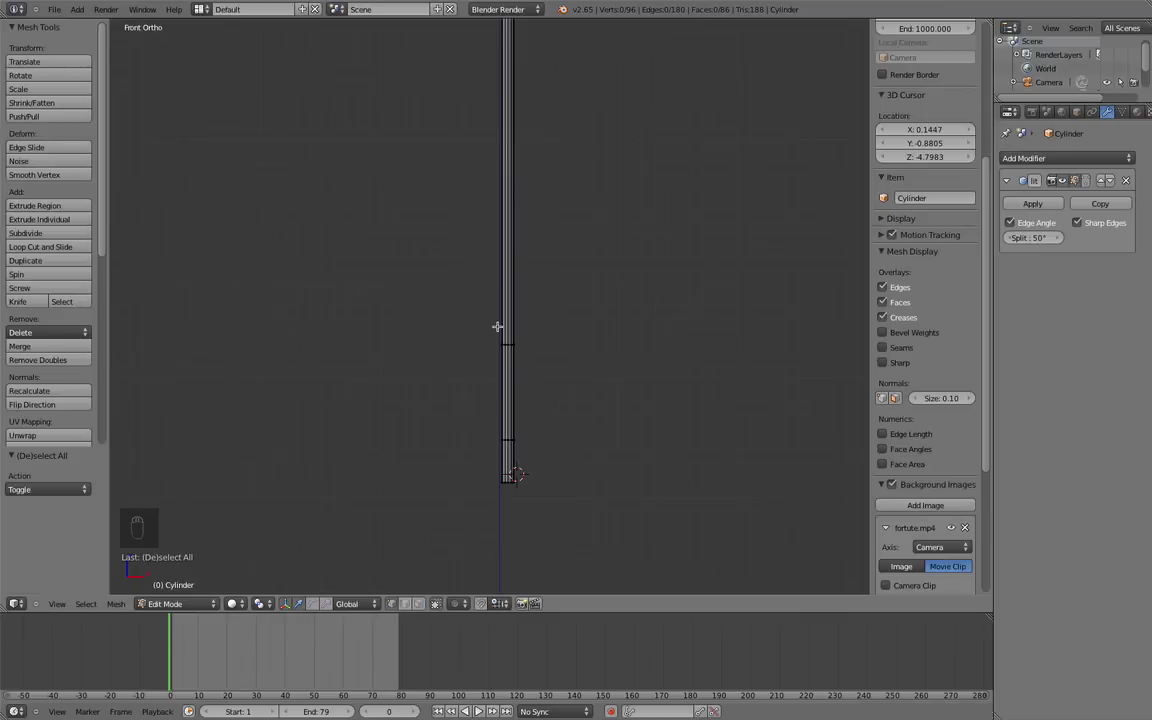
Show the cylinder from the top view in wireframe, zoomed in
{"action": "key", "text": "KP_7"}
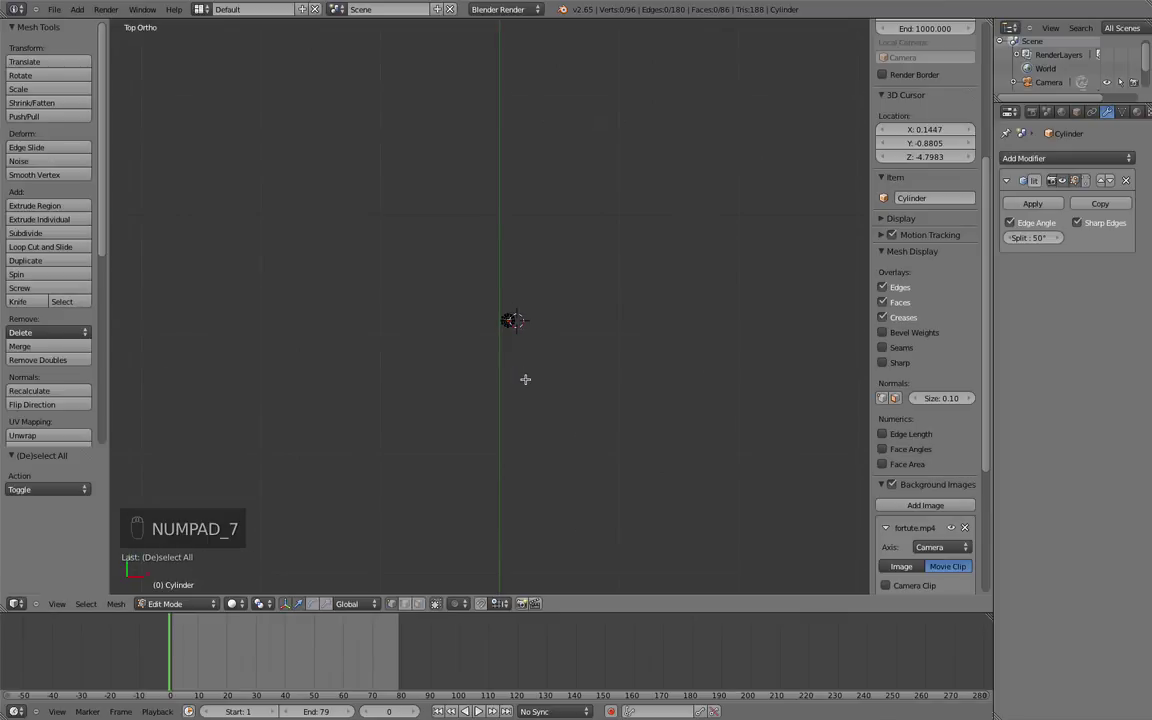
{"action": "scroll", "coordinate": [558, 380], "scroll_direction": "up", "scroll_amount": 2}
{"action": "scroll", "coordinate": [597, 373], "scroll_direction": "up", "scroll_amount": 3}
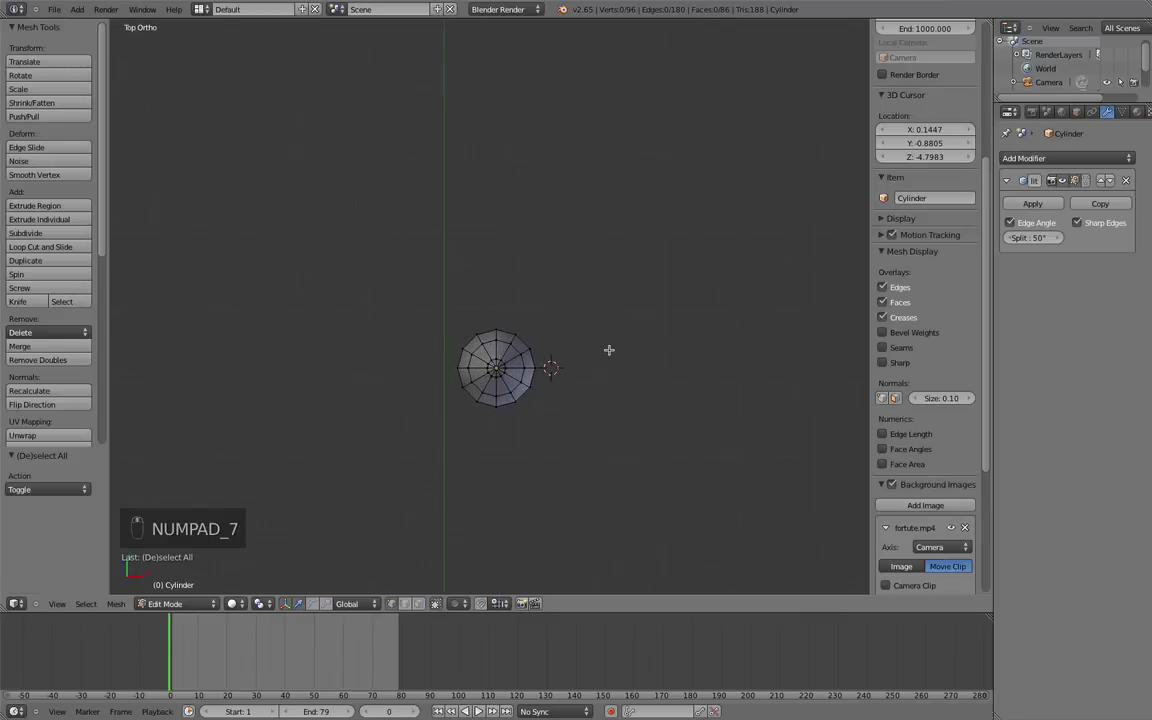
{"action": "scroll", "coordinate": [587, 345], "scroll_direction": "up", "scroll_amount": 4}
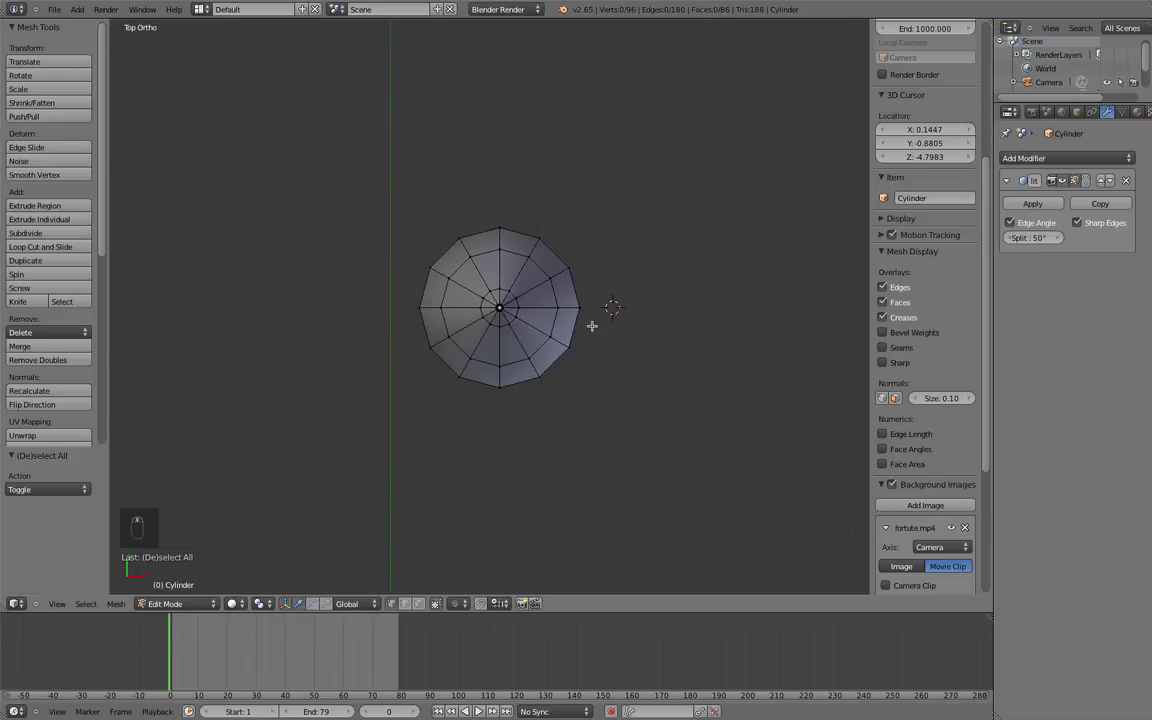
{"action": "key", "text": "z"}
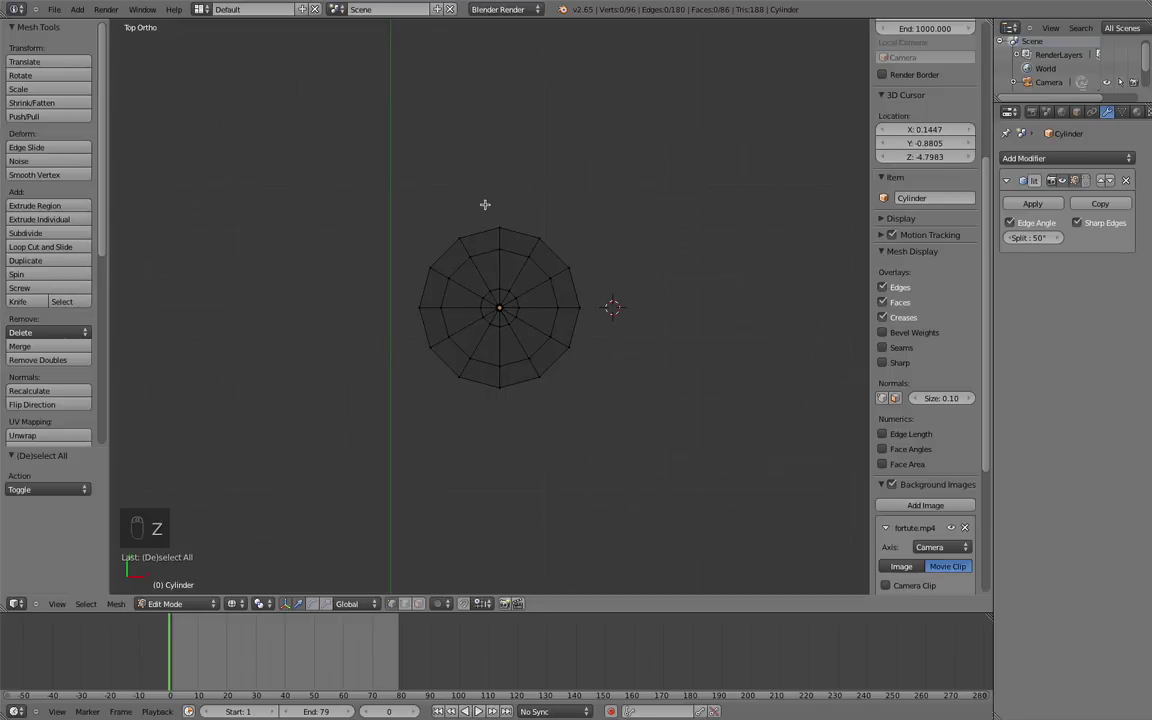
Circle-select three evenly spaced rim vertices, then orbit to see them from the side
{"action": "key", "text": "c"}
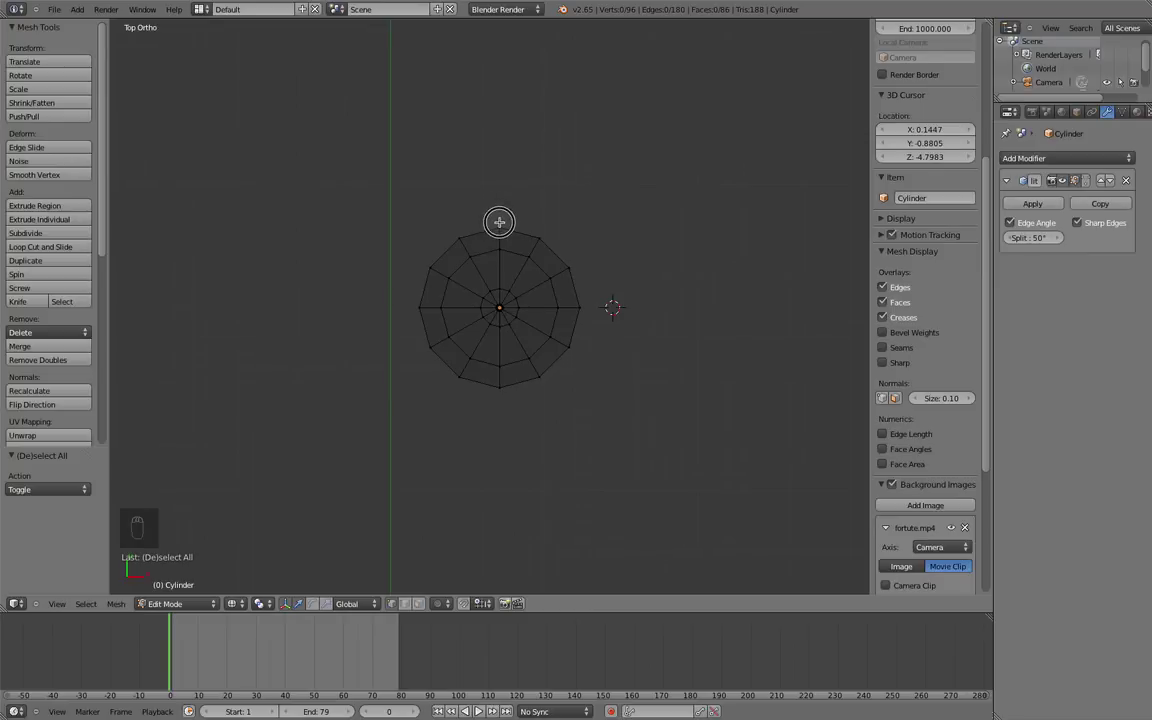
{"action": "left_click", "coordinate": [498, 224]}
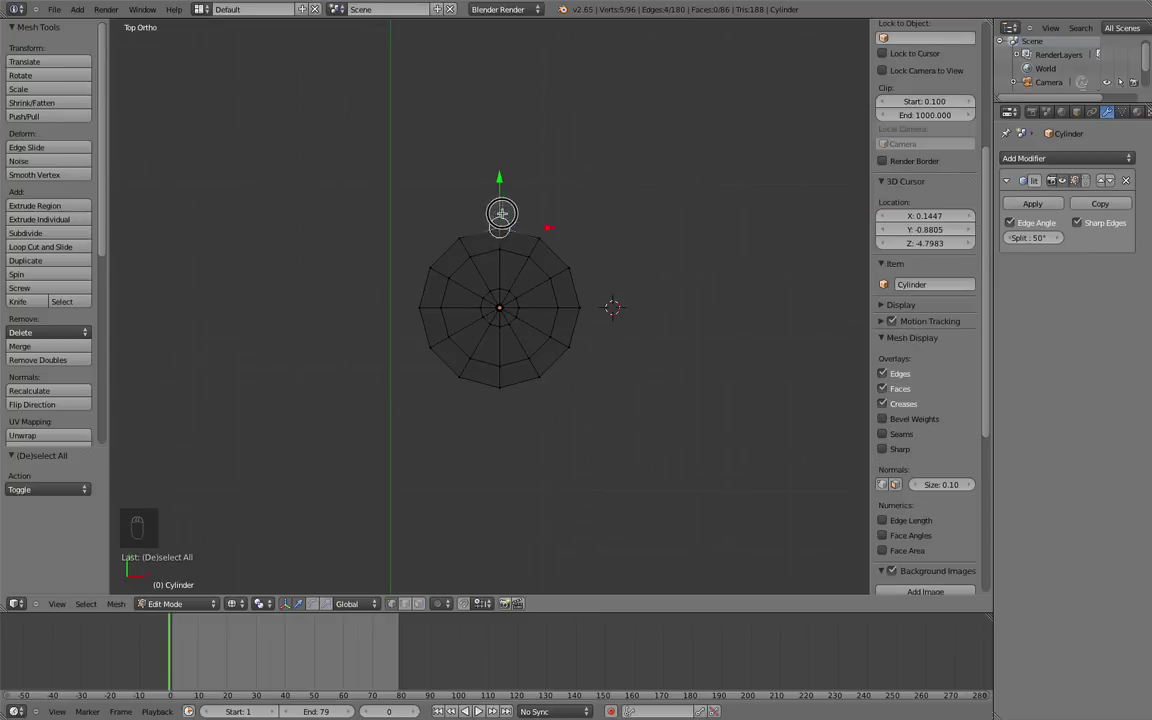
{"action": "left_click", "coordinate": [580, 352]}
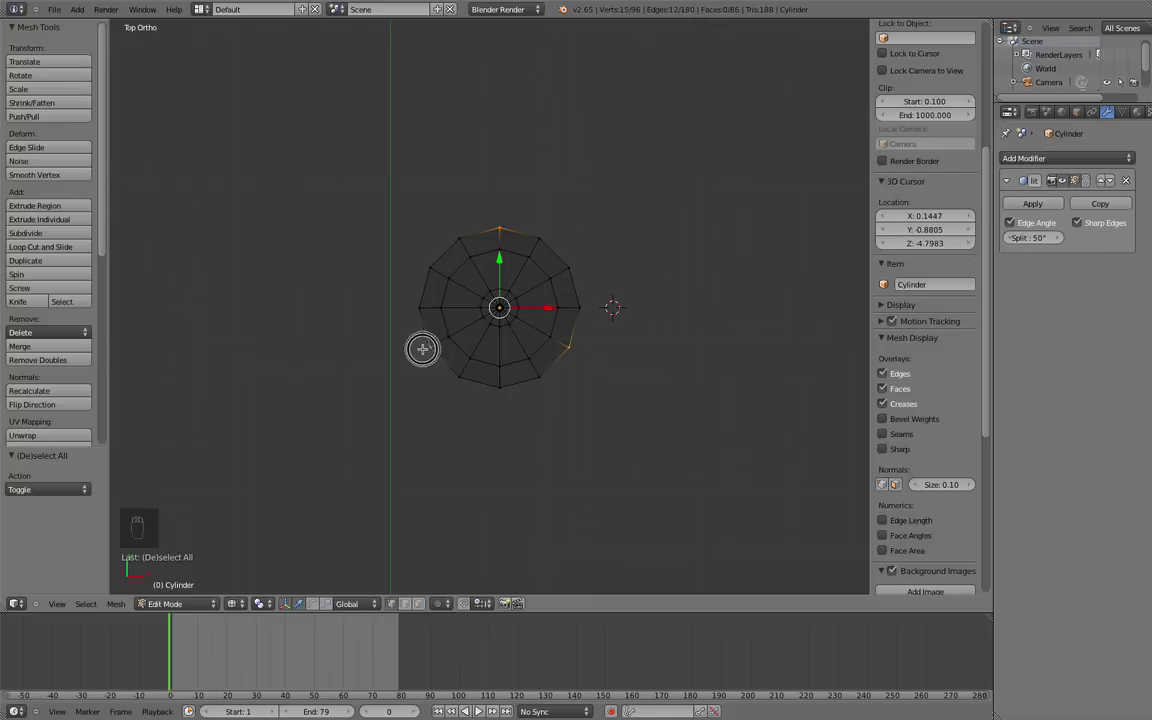
{"action": "left_click", "coordinate": [422, 348]}
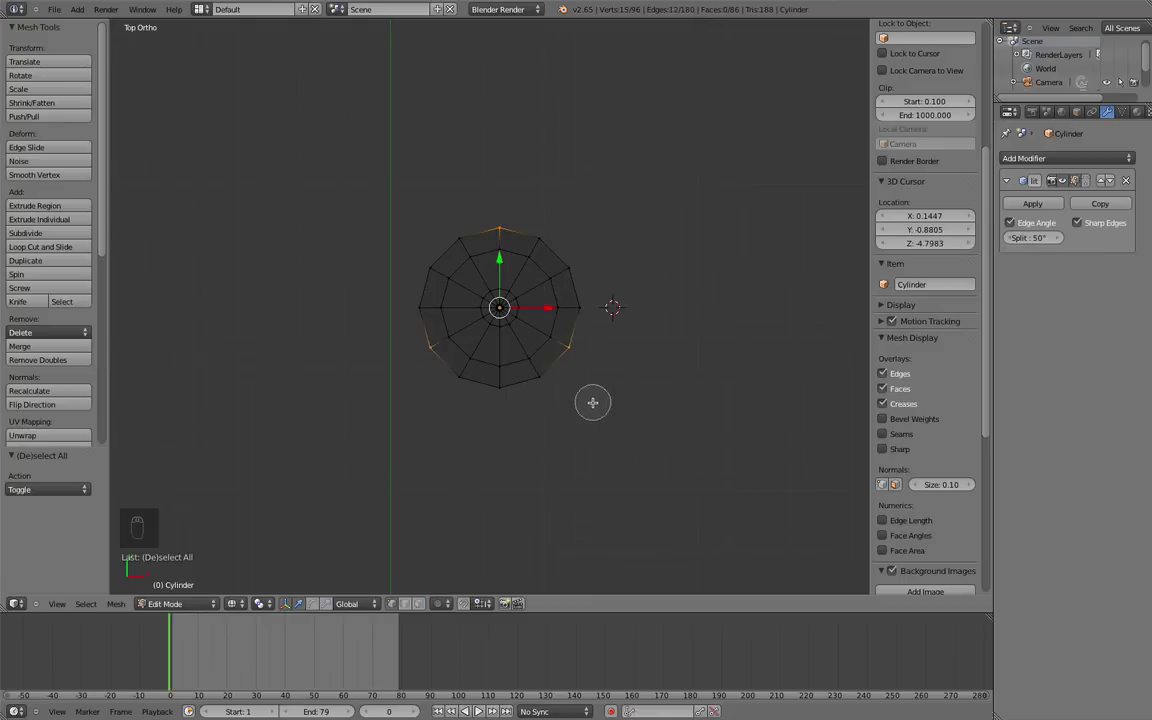
{"action": "right_click", "coordinate": [459, 487]}
{"action": "mouse_move", "coordinate": [553, 362]}
{"action": "middle_mouse_down"}
{"action": "mouse_move", "coordinate": [540, 352]}
{"action": "mouse_move", "coordinate": [563, 293]}
{"action": "mouse_move", "coordinate": [558, 271]}
{"action": "middle_mouse_up"}
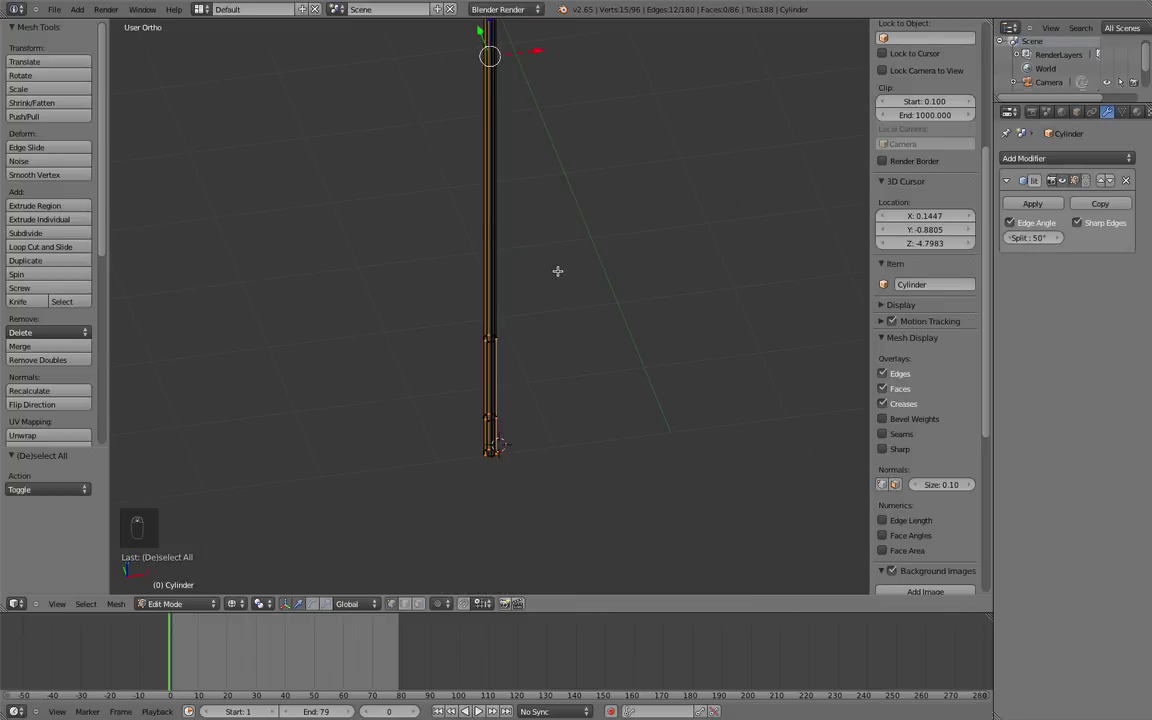
From the front view, remove the tip vertices from the selection and clear it
{"action": "key", "text": "KP_1"}
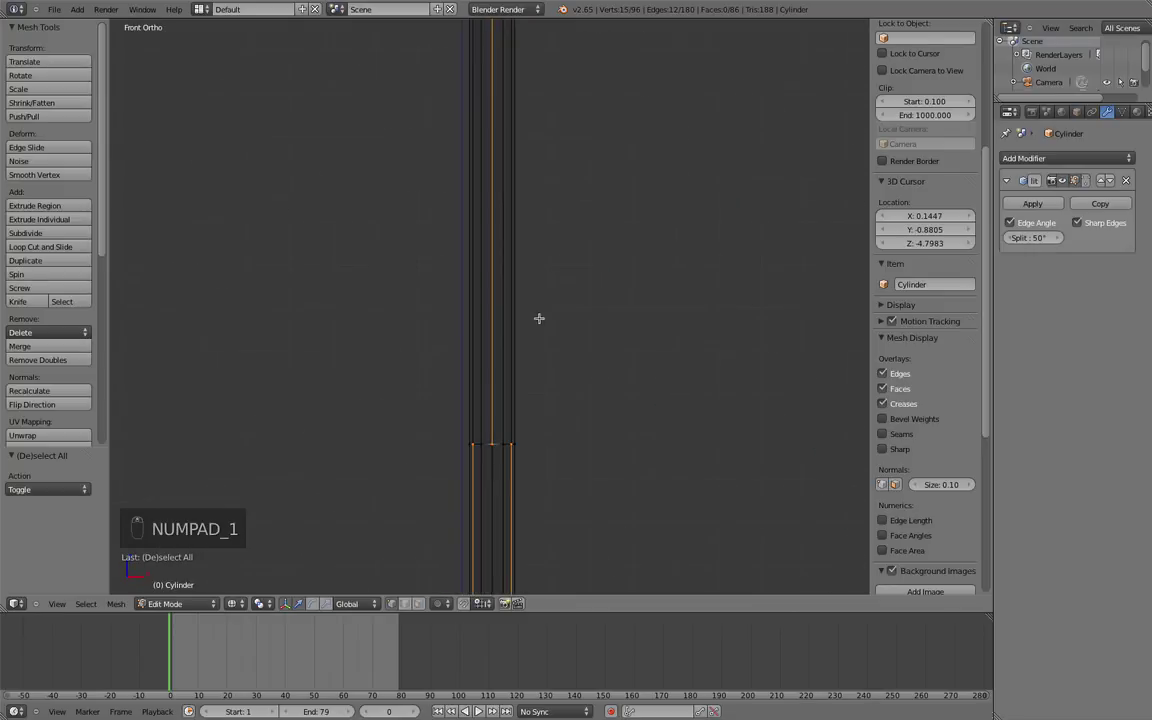
{"action": "mouse_move", "coordinate": [521, 302]}
{"action": "middle_mouse_down"}
{"action": "mouse_move", "coordinate": [499, 316]}
{"action": "mouse_move", "coordinate": [509, 306]}
{"action": "mouse_move", "coordinate": [543, 337]}
{"action": "mouse_move", "coordinate": [535, 401]}
{"action": "mouse_move", "coordinate": [491, 399]}
{"action": "mouse_move", "coordinate": [507, 409]}
{"action": "mouse_move", "coordinate": [522, 411]}
{"action": "mouse_move", "coordinate": [530, 348]}
{"action": "middle_mouse_up"}
{"action": "key", "text": "KP_1"}
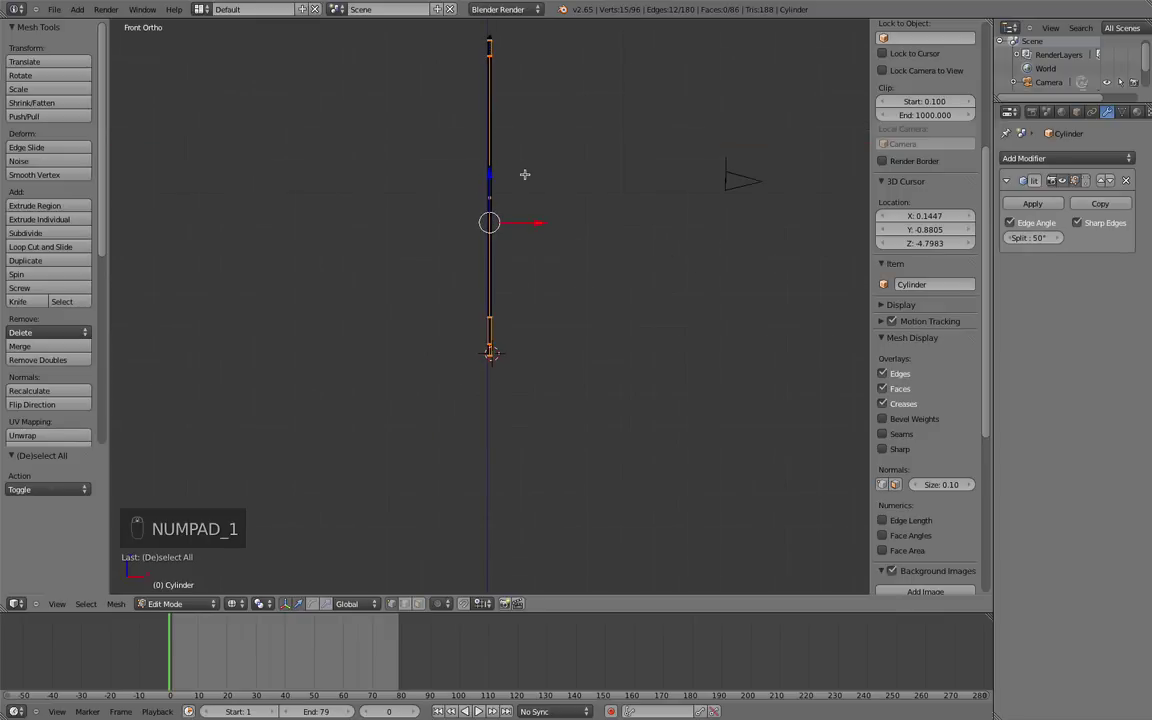
{"action": "mouse_move", "coordinate": [524, 174]}
{"action": "middle_mouse_down", "text": "shift"}
{"action": "mouse_move", "coordinate": [507, 257]}
{"action": "mouse_move", "coordinate": [432, 150]}
{"action": "mouse_move", "coordinate": [380, 121]}
{"action": "mouse_move", "coordinate": [401, 80]}
{"action": "middle_mouse_up", "text": "shift"}
{"action": "key", "text": "c"}
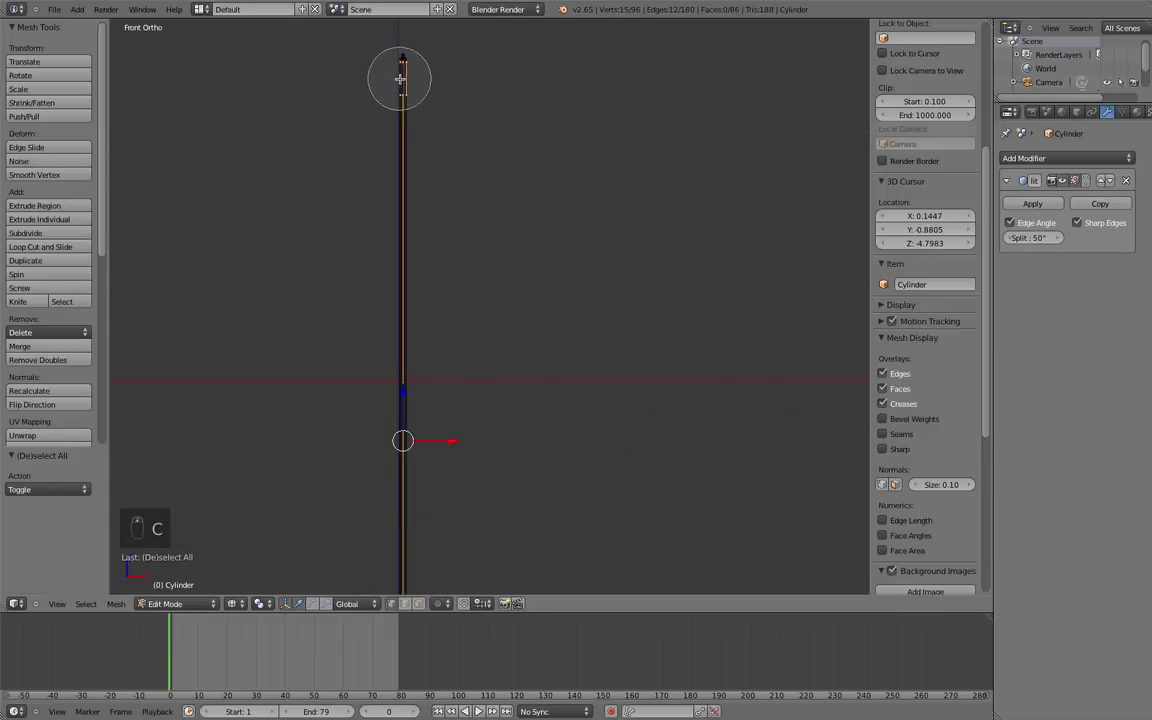
{"action": "left_click", "coordinate": [401, 80]}
{"action": "middle_click", "coordinate": [401, 80]}
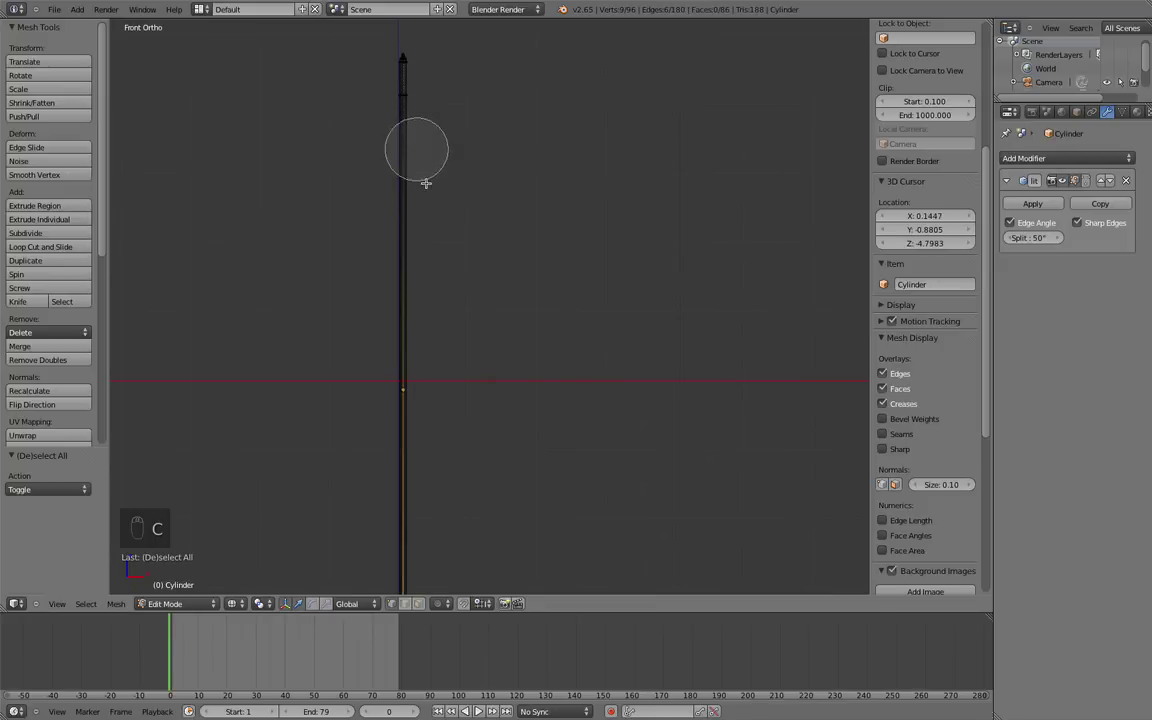
{"action": "key", "text": "Escape"}
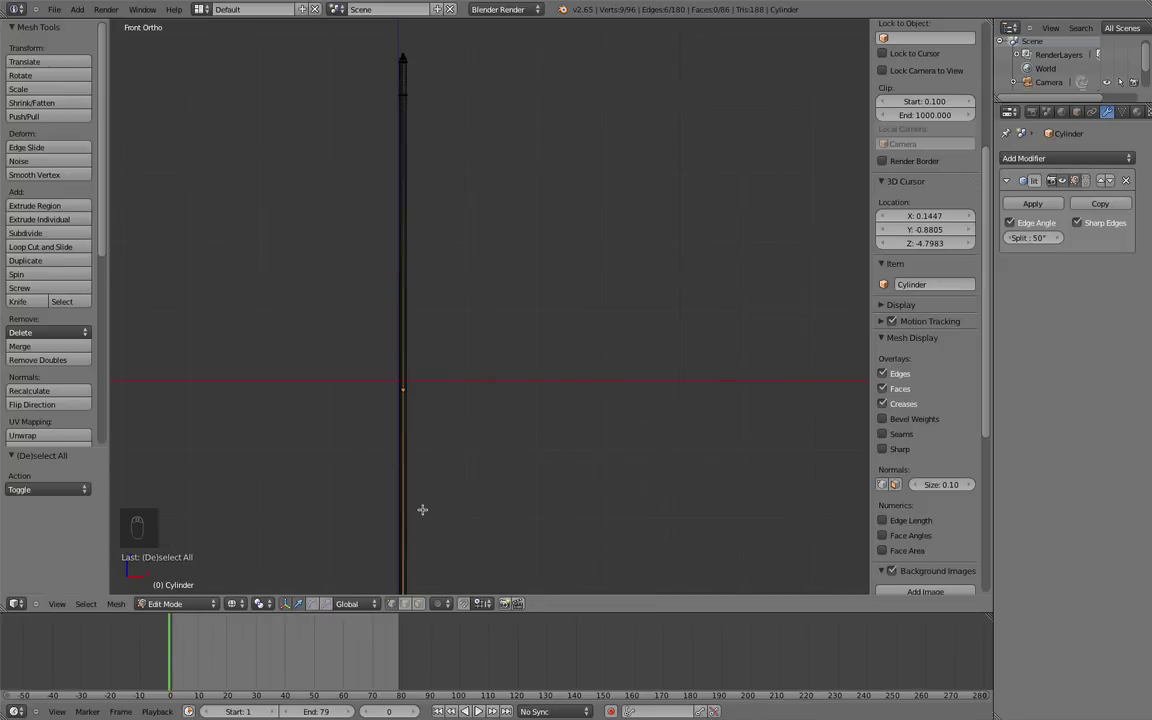
{"action": "left_click", "coordinate": [405, 604]}
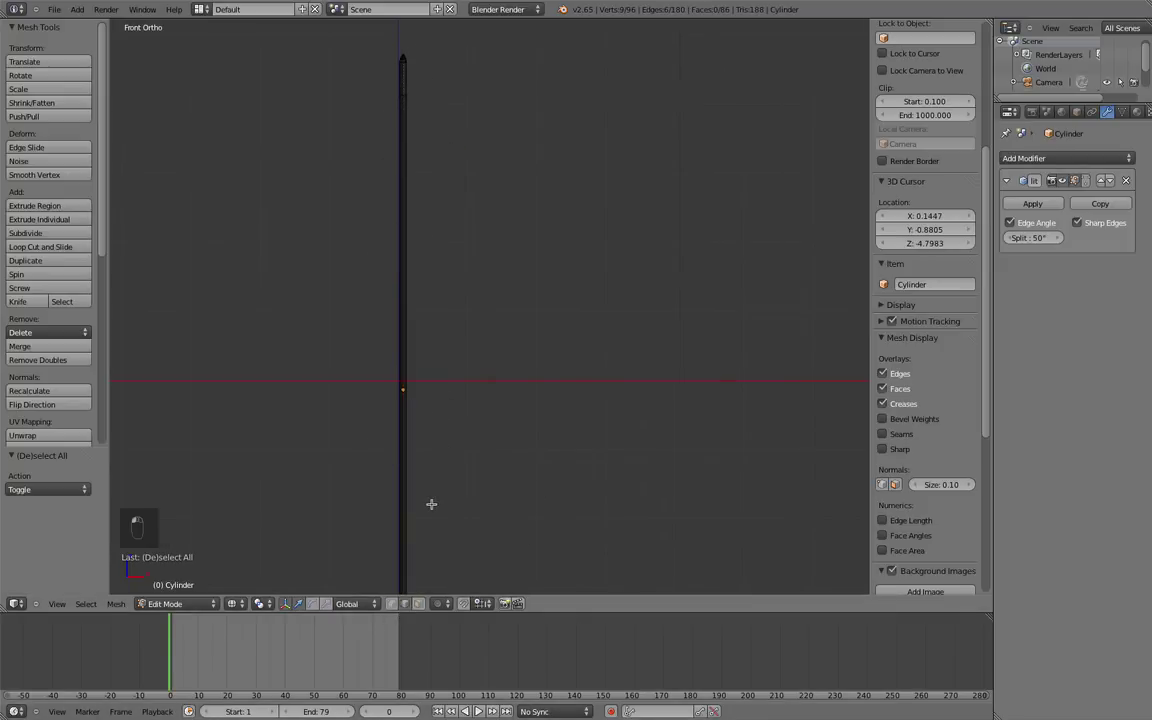
Brush the shaft's bottom vertices off the selection and orbit to check the tail band
{"action": "scroll", "coordinate": [431, 504], "scroll_direction": "up", "scroll_amount": 3}
{"action": "middle_click_drag", "start_coordinate": [560, 188], "coordinate": [524, 141], "text": "shift"}
{"action": "key", "text": "c"}
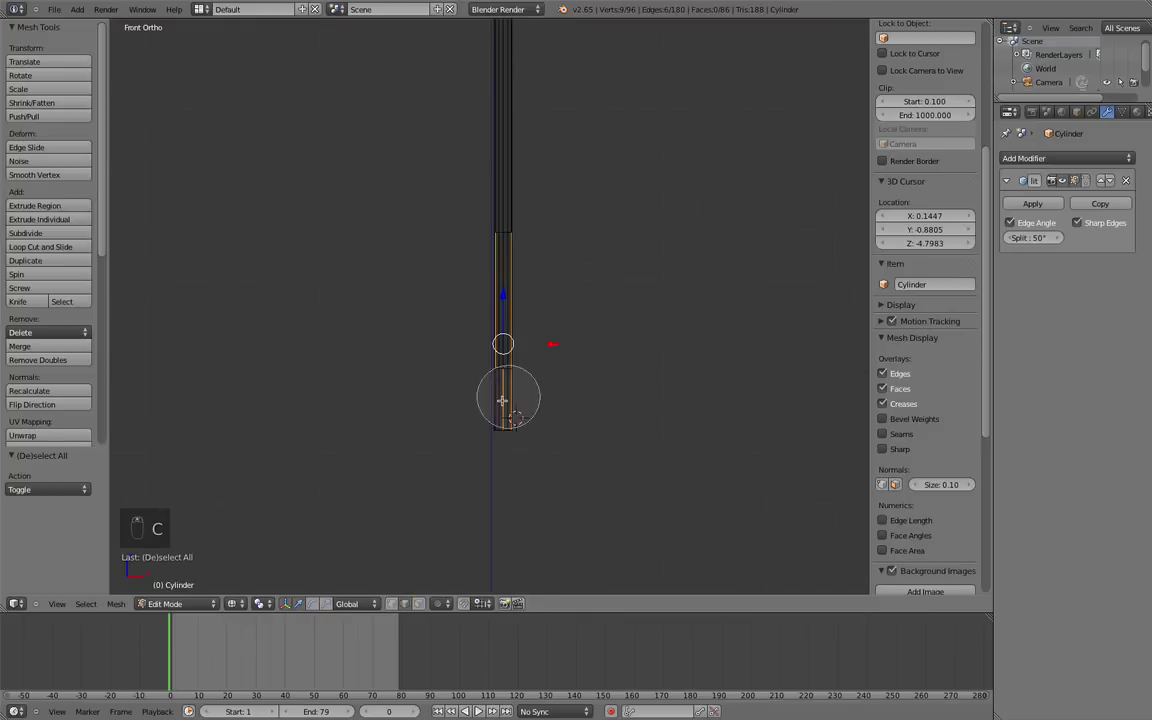
{"action": "middle_click_drag", "start_coordinate": [517, 435], "coordinate": [496, 437]}
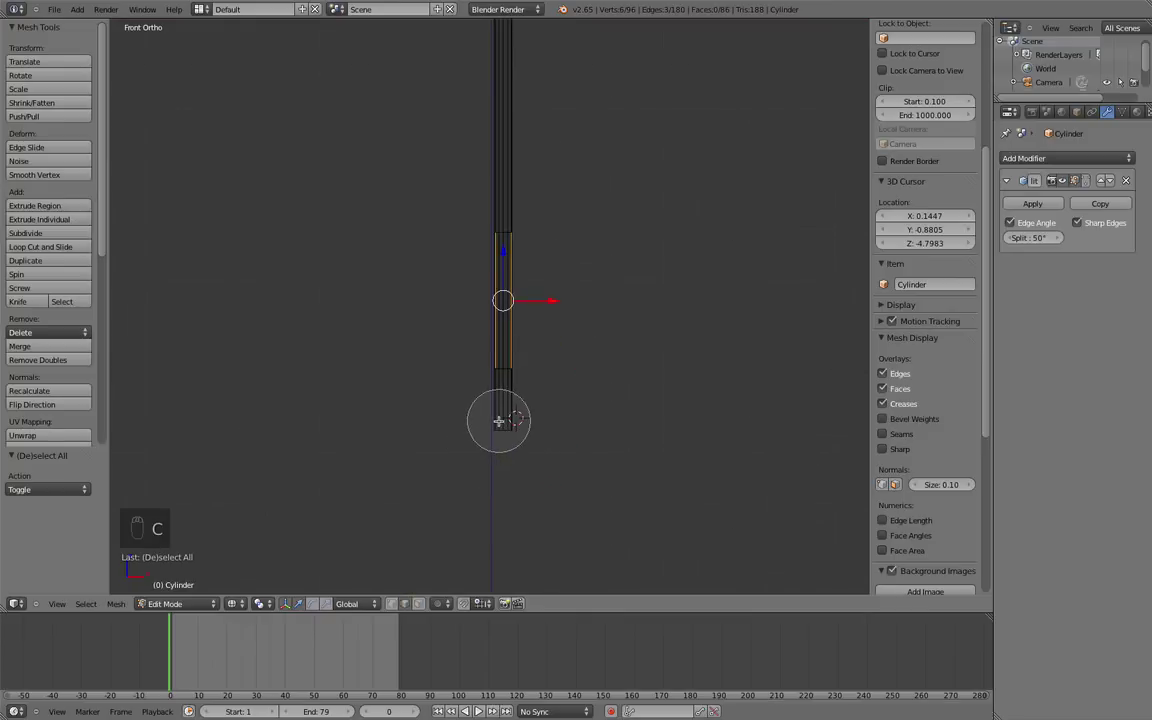
{"action": "right_click", "coordinate": [440, 300]}
{"action": "scroll", "coordinate": [490, 226], "scroll_direction": "down", "scroll_amount": 1}
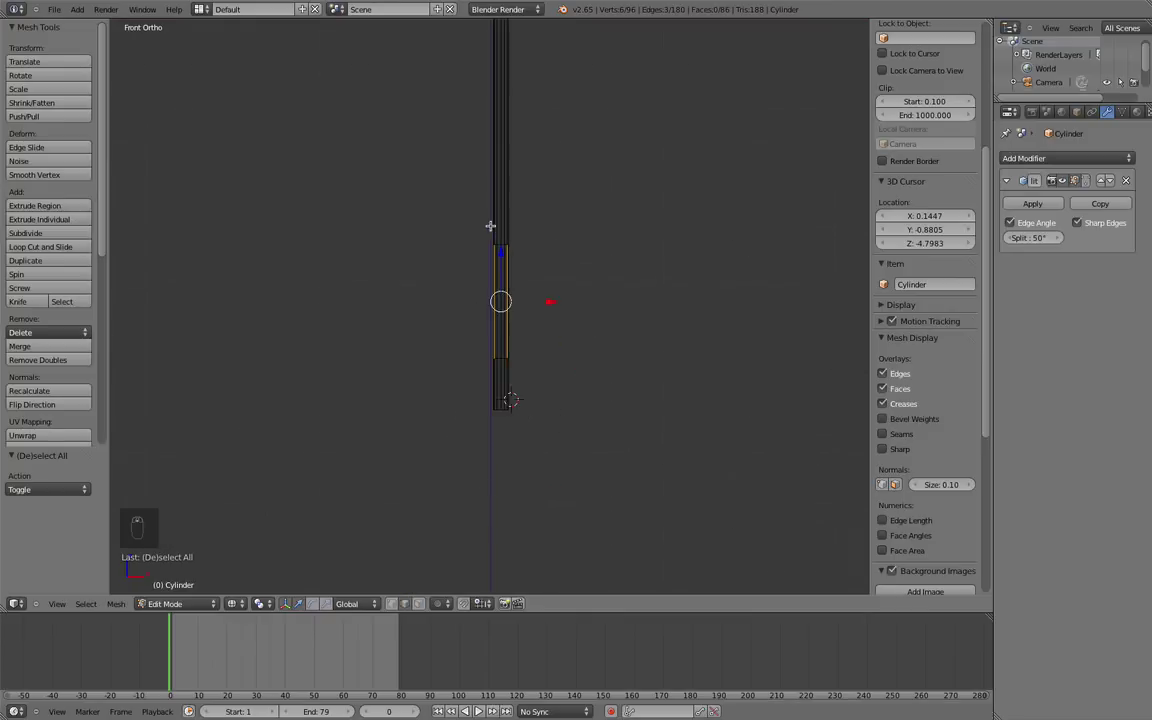
{"action": "mouse_move", "coordinate": [490, 226]}
{"action": "middle_mouse_down"}
{"action": "mouse_move", "coordinate": [458, 262]}
{"action": "mouse_move", "coordinate": [540, 275]}
{"action": "mouse_move", "coordinate": [663, 193]}
{"action": "mouse_move", "coordinate": [404, 185]}
{"action": "mouse_move", "coordinate": [474, 210]}
{"action": "middle_mouse_up"}
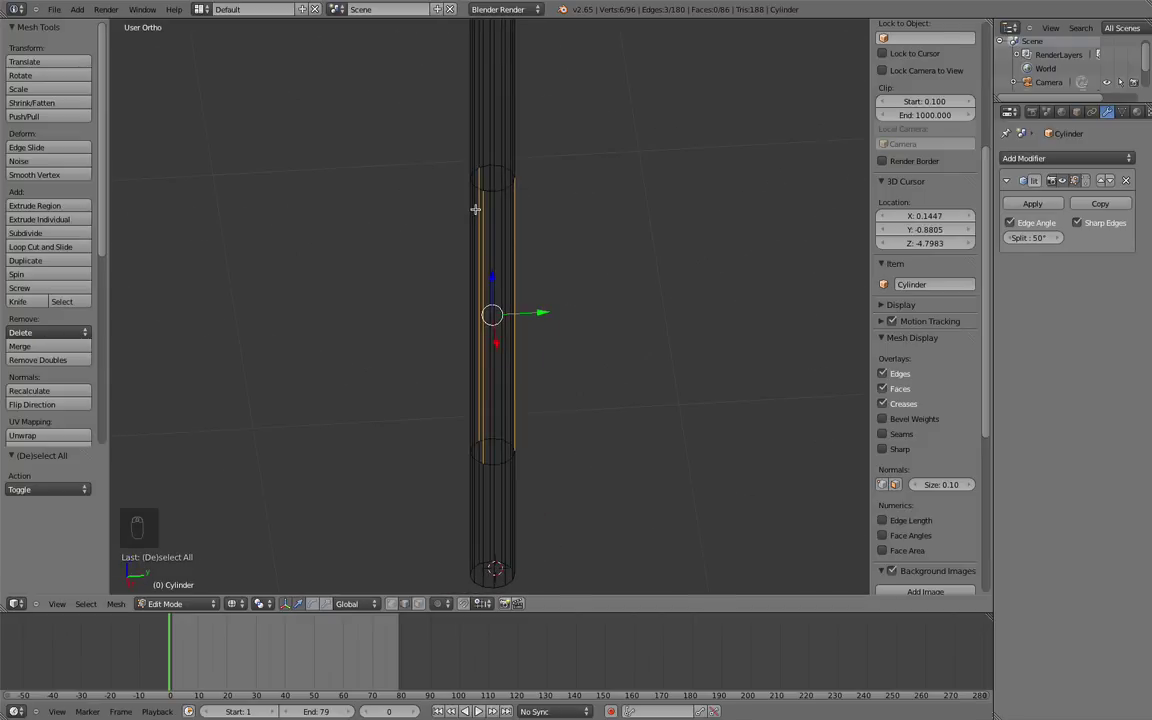
{"action": "mouse_move", "coordinate": [522, 168]}
{"action": "middle_mouse_down"}
{"action": "mouse_move", "coordinate": [514, 147]}
{"action": "mouse_move", "coordinate": [496, 162]}
{"action": "mouse_move", "coordinate": [543, 203]}
{"action": "mouse_move", "coordinate": [487, 214]}
{"action": "mouse_move", "coordinate": [398, 198]}
{"action": "middle_mouse_up"}
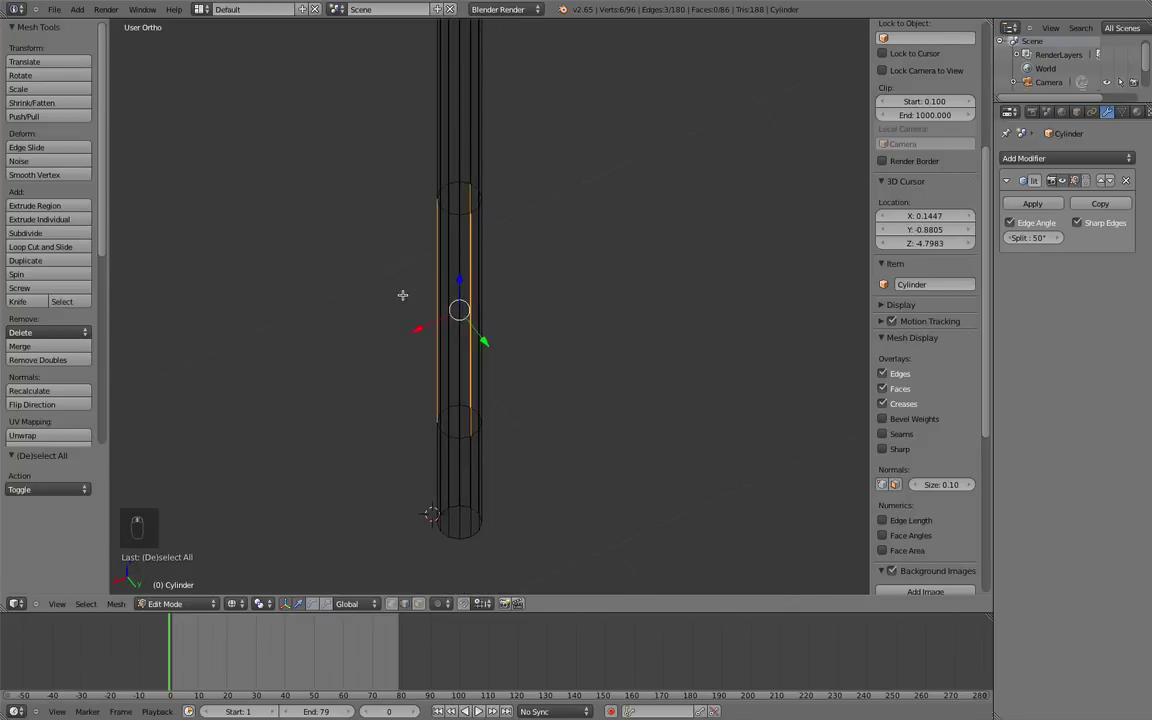
{"action": "middle_click_drag", "start_coordinate": [402, 295], "coordinate": [582, 372]}
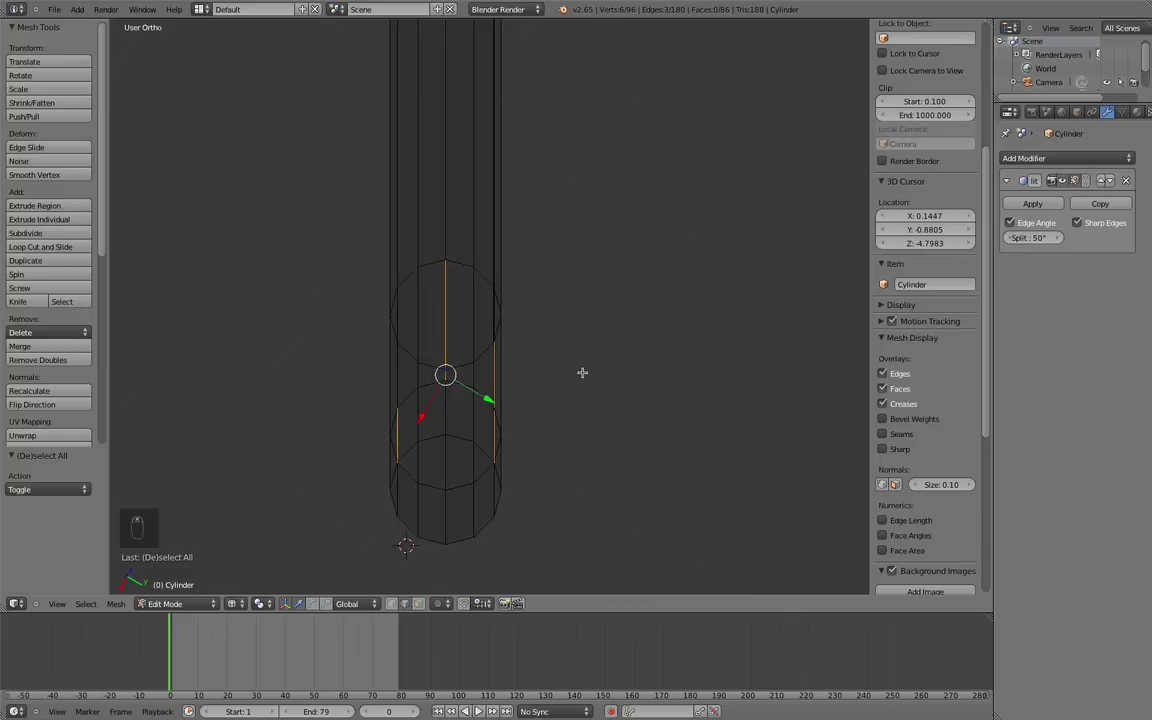
Duplicate the selected edges in place, then cancel a horizontal scale
{"action": "key", "text": "shift+d"}
{"action": "right_click", "coordinate": [581, 371]}
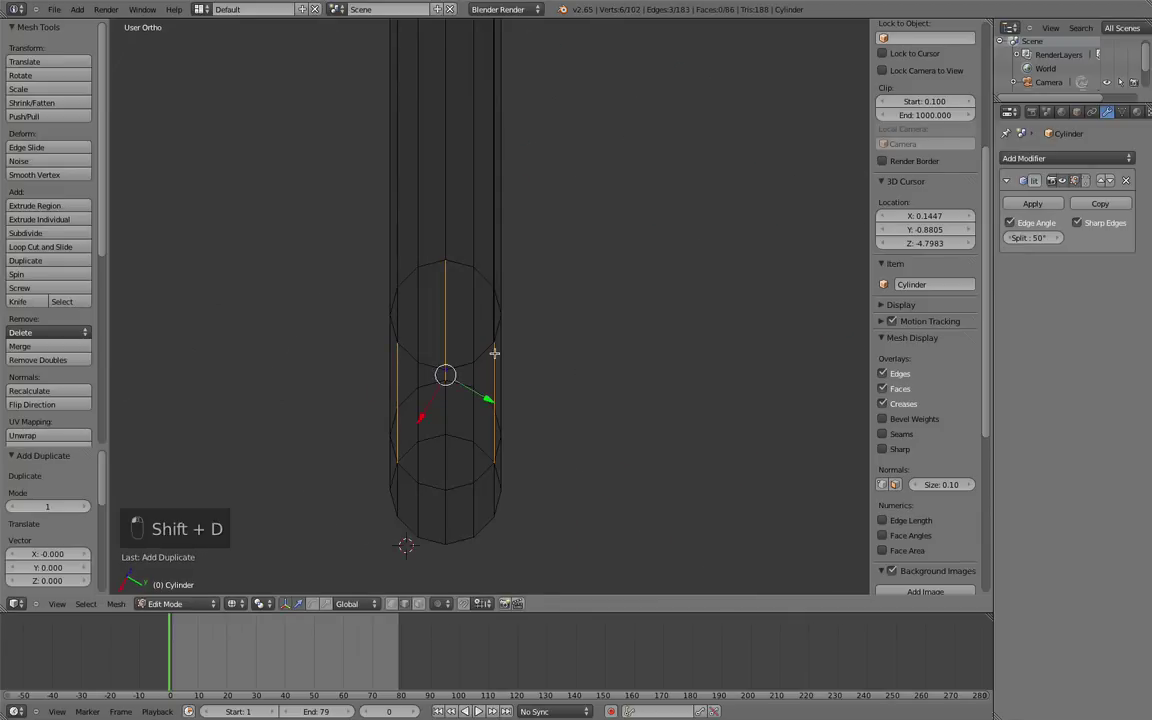
{"action": "key", "text": "s"}
{"action": "key", "text": "shift+z"}
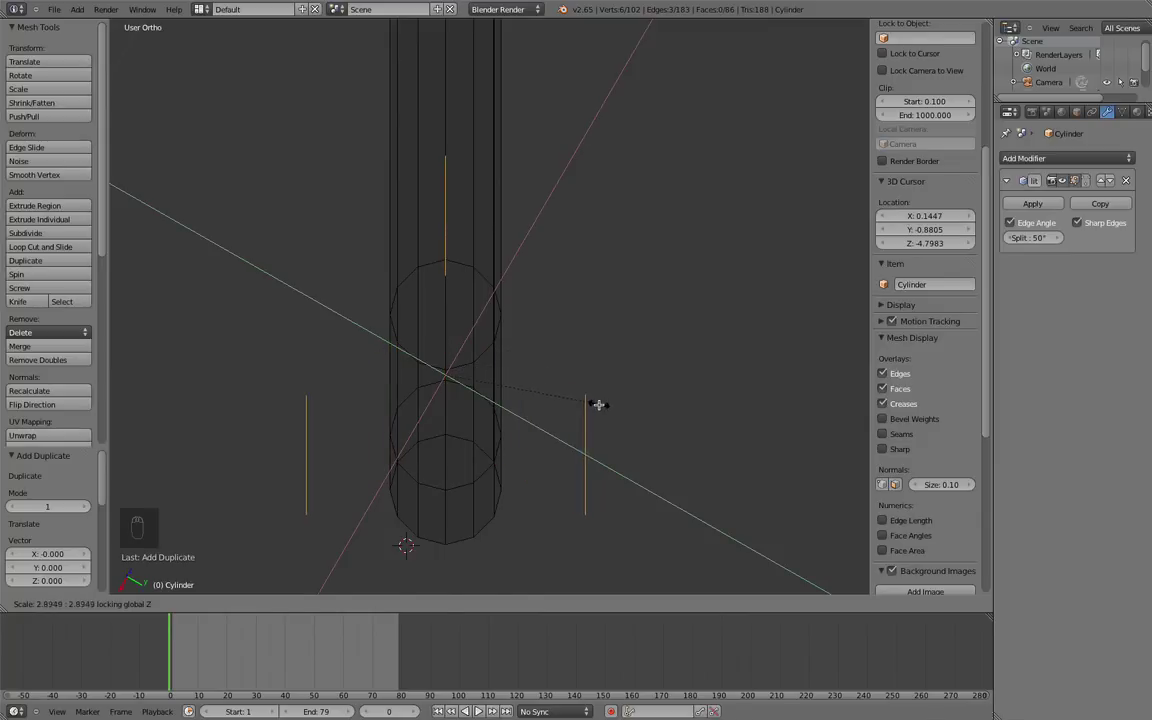
{"action": "key", "text": "Escape"}
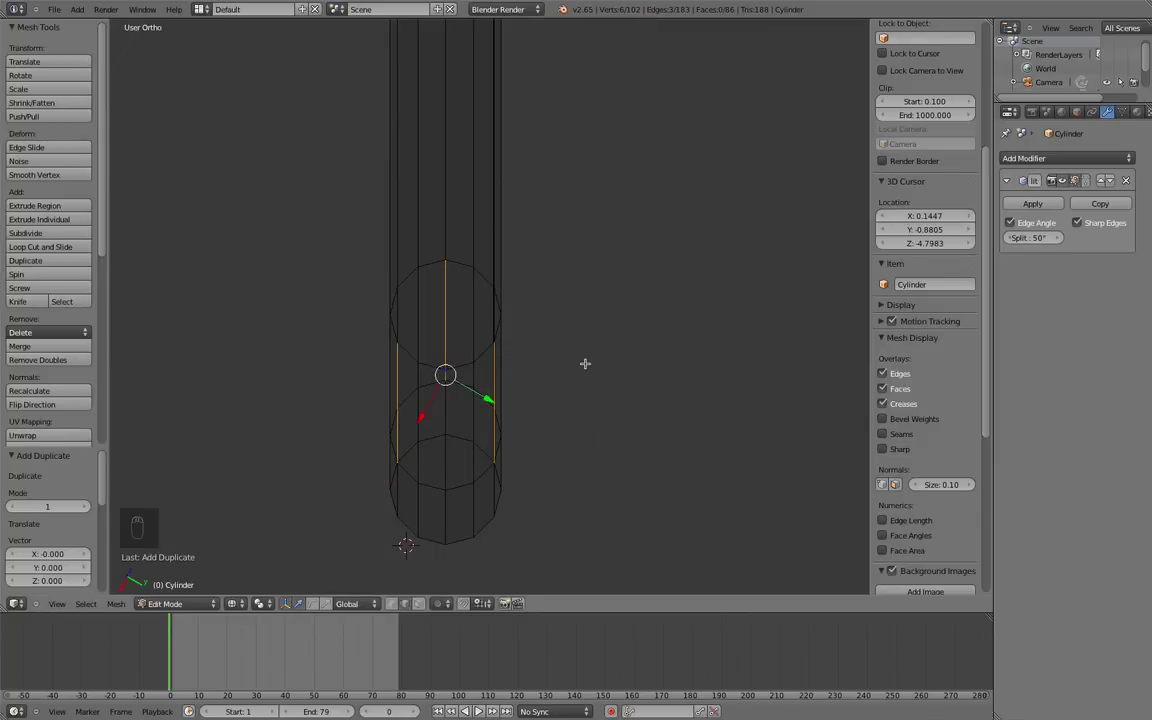
Extrude the selected edges and scale them outward horizontally into fins
{"action": "key", "text": "e"}
{"action": "right_click", "coordinate": [532, 361]}
{"action": "key", "text": "s"}
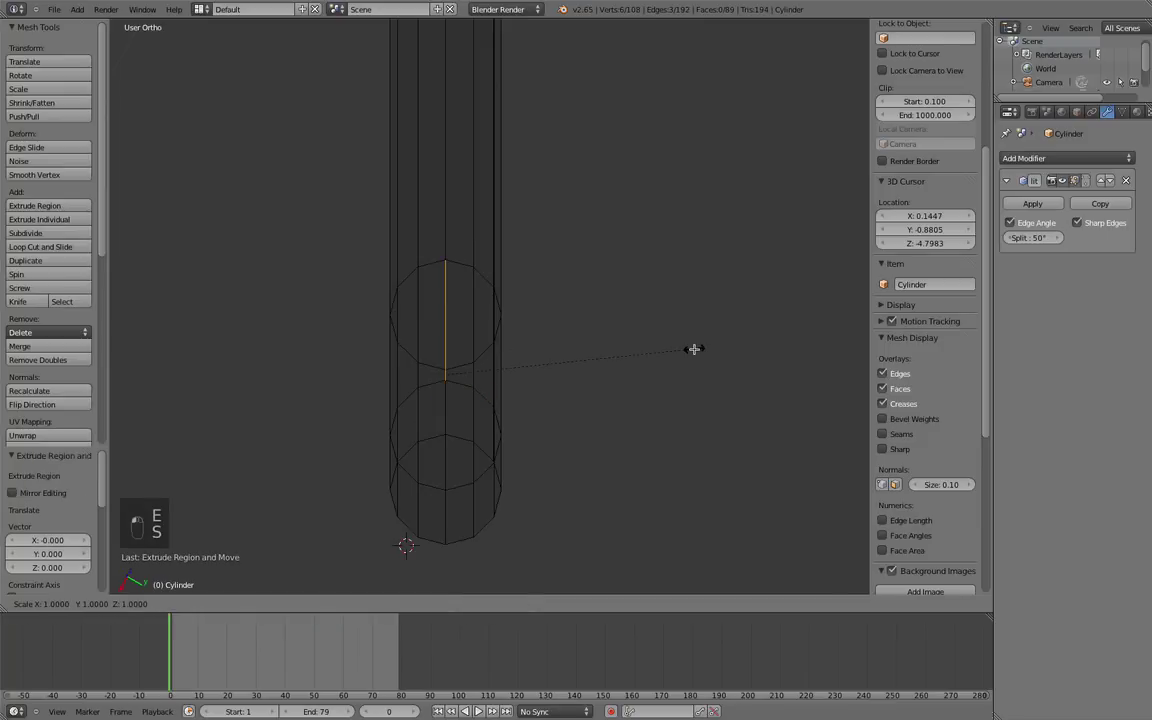
{"action": "key", "text": "shift+z"}
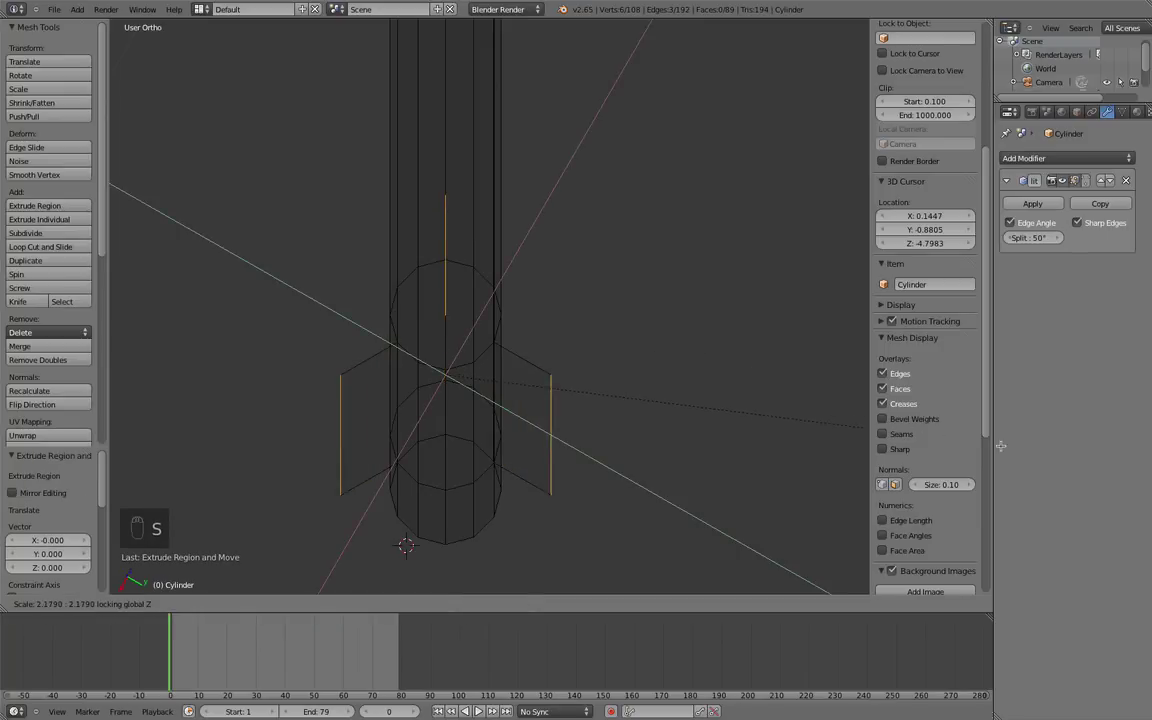
{"action": "left_click", "coordinate": [1026, 455]}
{"action": "mouse_move", "coordinate": [572, 408]}
{"action": "middle_mouse_down"}
{"action": "mouse_move", "coordinate": [488, 205]}
{"action": "mouse_move", "coordinate": [501, 206]}
{"action": "mouse_move", "coordinate": [562, 323]}
{"action": "middle_mouse_up"}
Resize the fins, move them further down the shaft, and return to Object Mode
{"action": "key", "text": "s"}
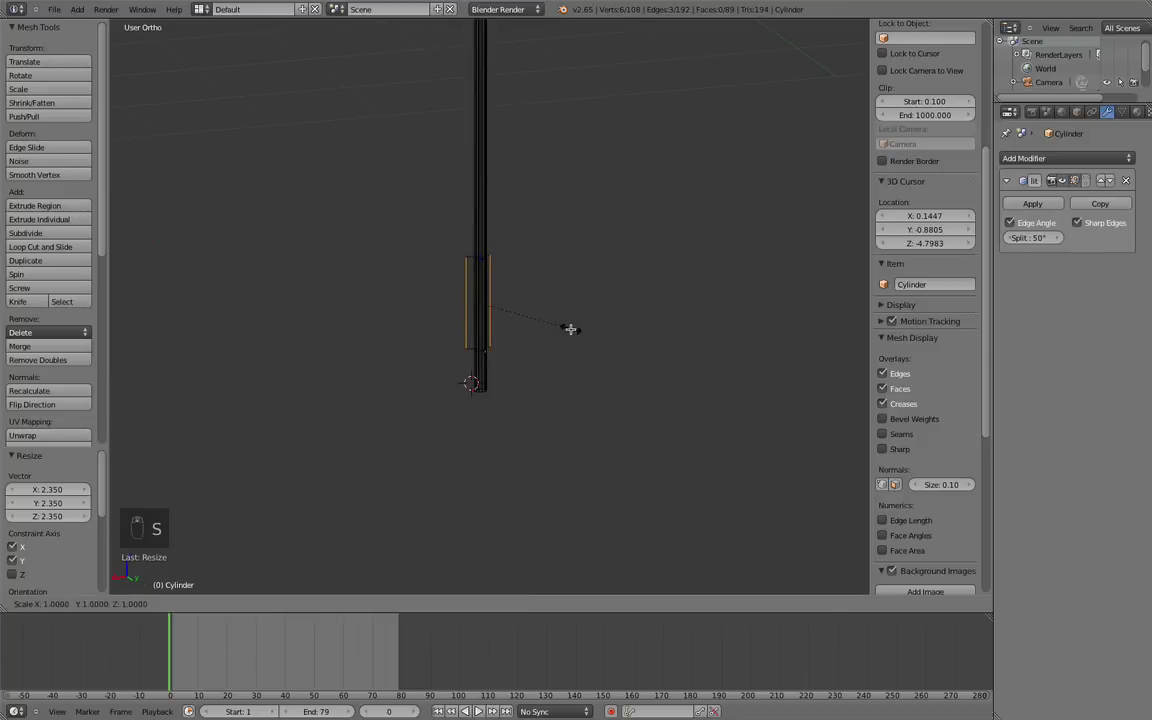
{"action": "key", "text": "shift+z"}
{"action": "left_click", "coordinate": [614, 344]}
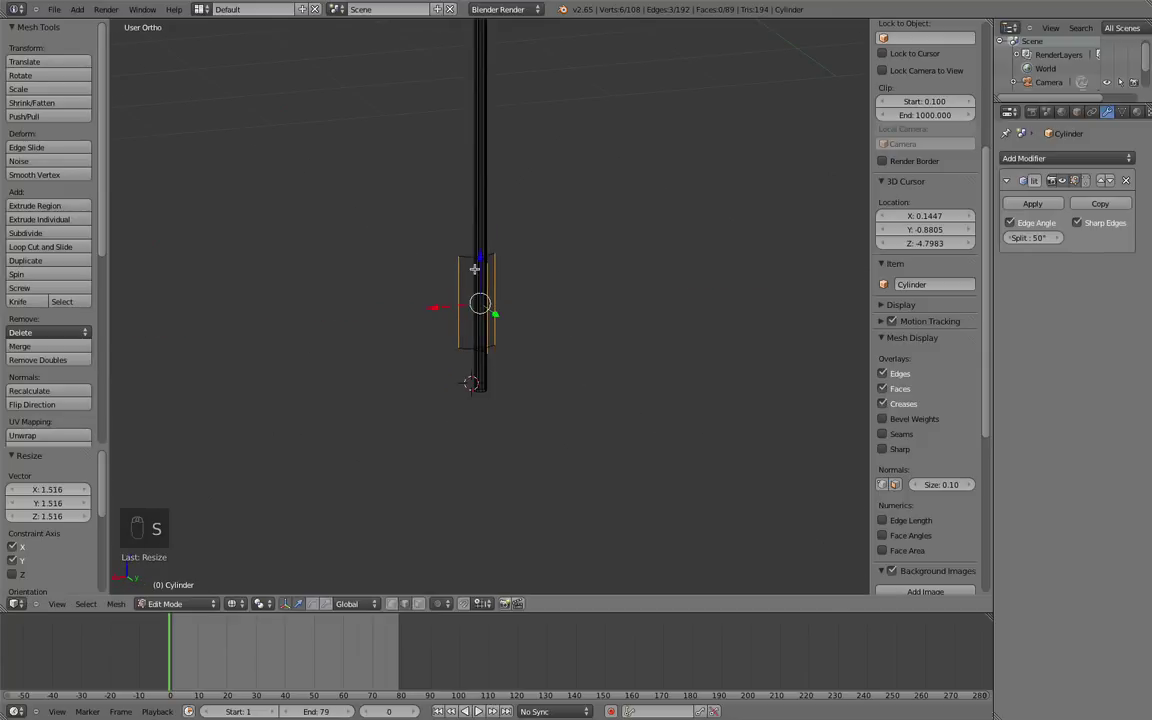
{"action": "left_click_drag", "start_coordinate": [478, 264], "coordinate": [481, 278]}
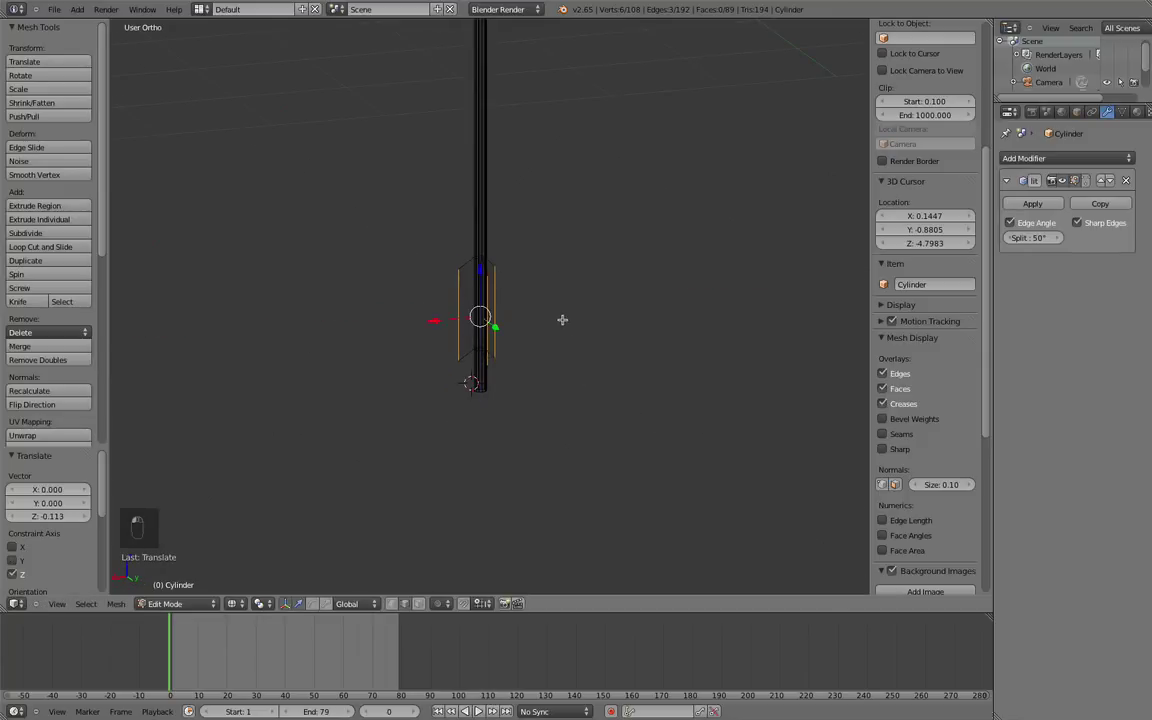
{"action": "key", "text": "s"}
{"action": "left_click", "coordinate": [571, 327]}
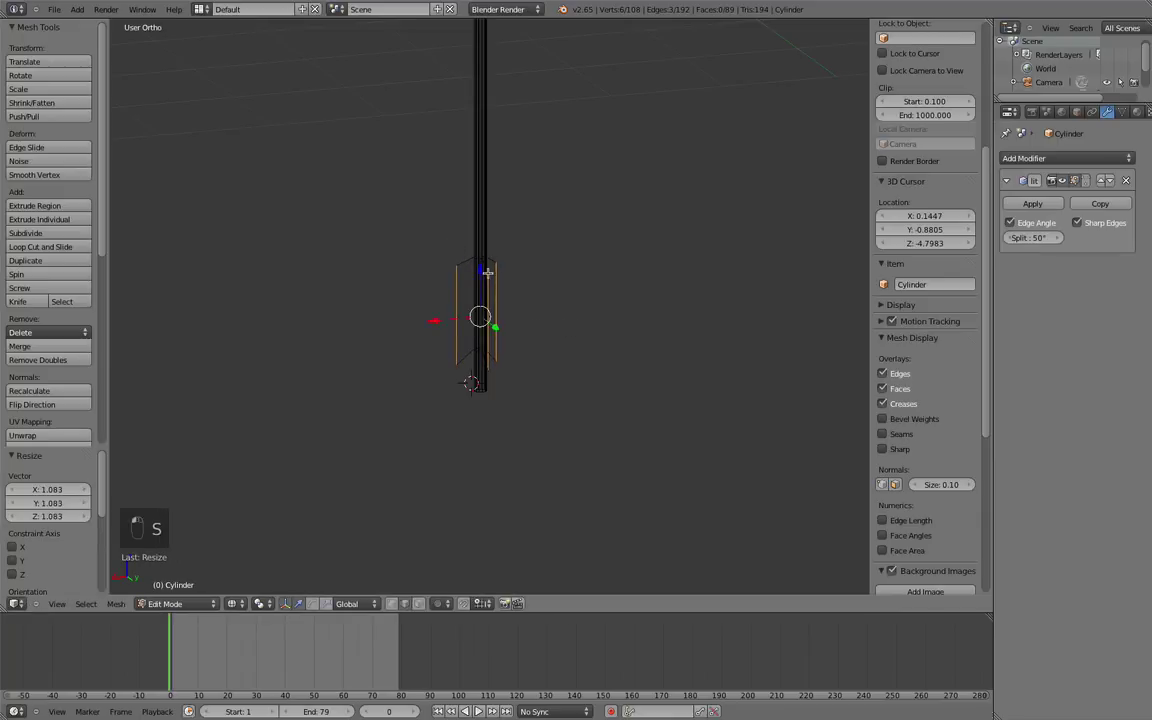
{"action": "left_click_drag", "start_coordinate": [487, 272], "coordinate": [523, 311]}
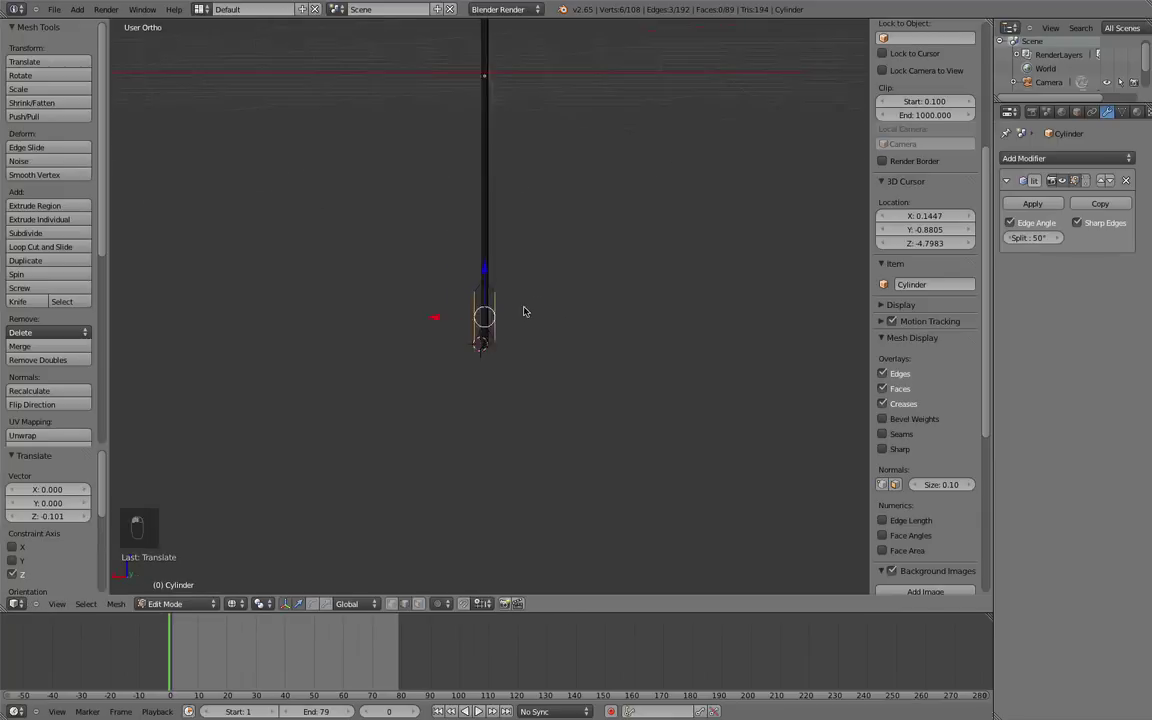
{"action": "key", "text": "Tab"}
{"action": "mouse_move", "coordinate": [615, 337]}
{"action": "middle_mouse_down"}
{"action": "mouse_move", "coordinate": [545, 275]}
{"action": "mouse_move", "coordinate": [578, 332]}
{"action": "mouse_move", "coordinate": [519, 185]}
{"action": "middle_mouse_up"}
Switch back to solid shading and orbit around the finned arrow and camera
{"action": "key", "text": "z"}
{"action": "key", "text": "KP_1"}
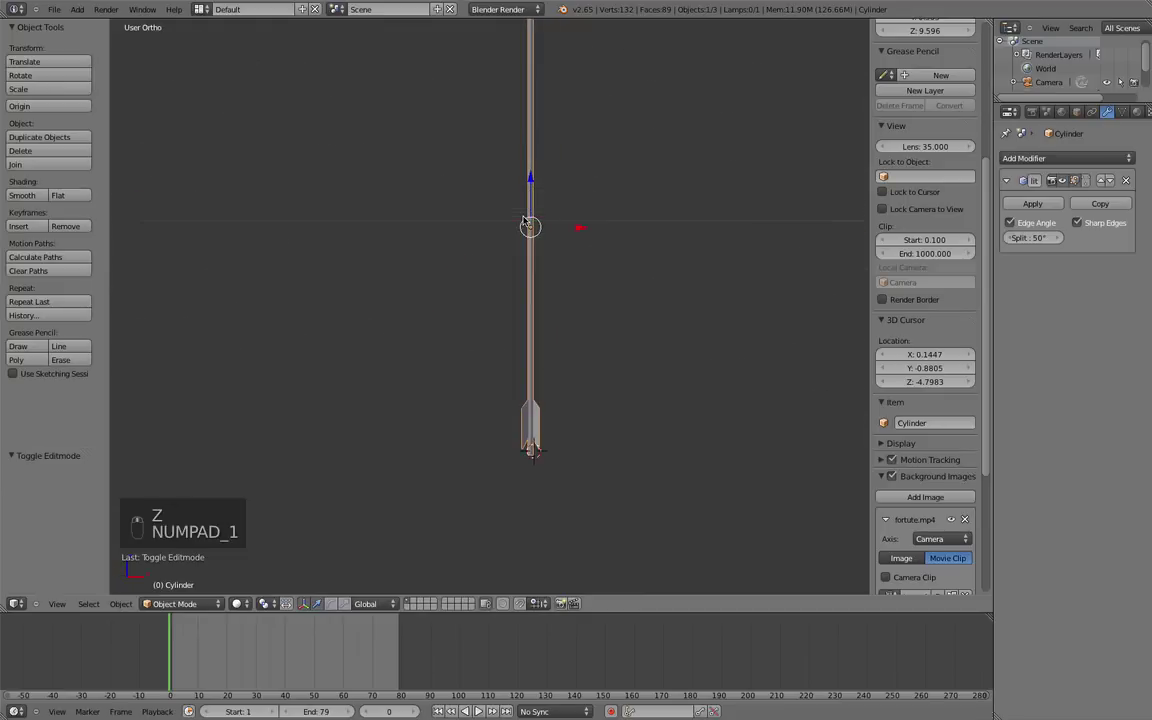
{"action": "key", "text": "KP_1"}
{"action": "scroll", "coordinate": [650, 400], "scroll_direction": "up", "scroll_amount": 2}
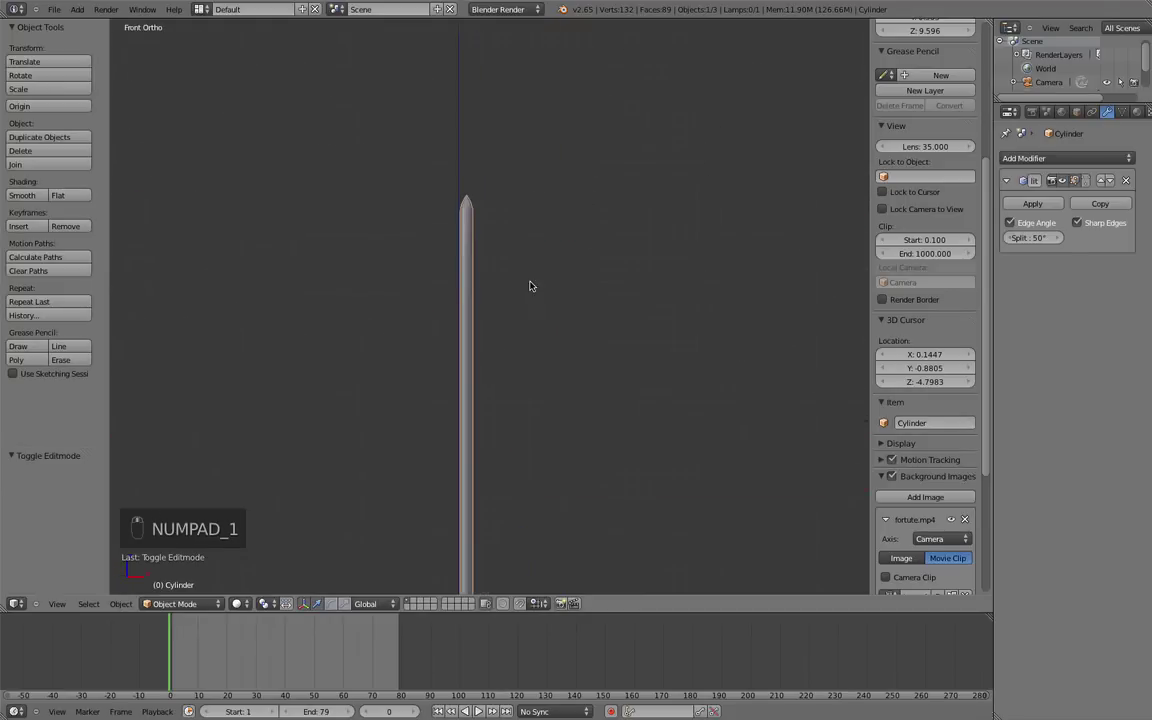
{"action": "mouse_move", "coordinate": [530, 286]}
{"action": "middle_mouse_down"}
{"action": "mouse_move", "coordinate": [352, 355]}
{"action": "mouse_move", "coordinate": [537, 314]}
{"action": "mouse_move", "coordinate": [525, 84]}
{"action": "mouse_move", "coordinate": [560, 381]}
{"action": "mouse_move", "coordinate": [501, 316]}
{"action": "middle_mouse_up"}
{"action": "scroll", "coordinate": [563, 332], "scroll_direction": "down", "scroll_amount": 5}
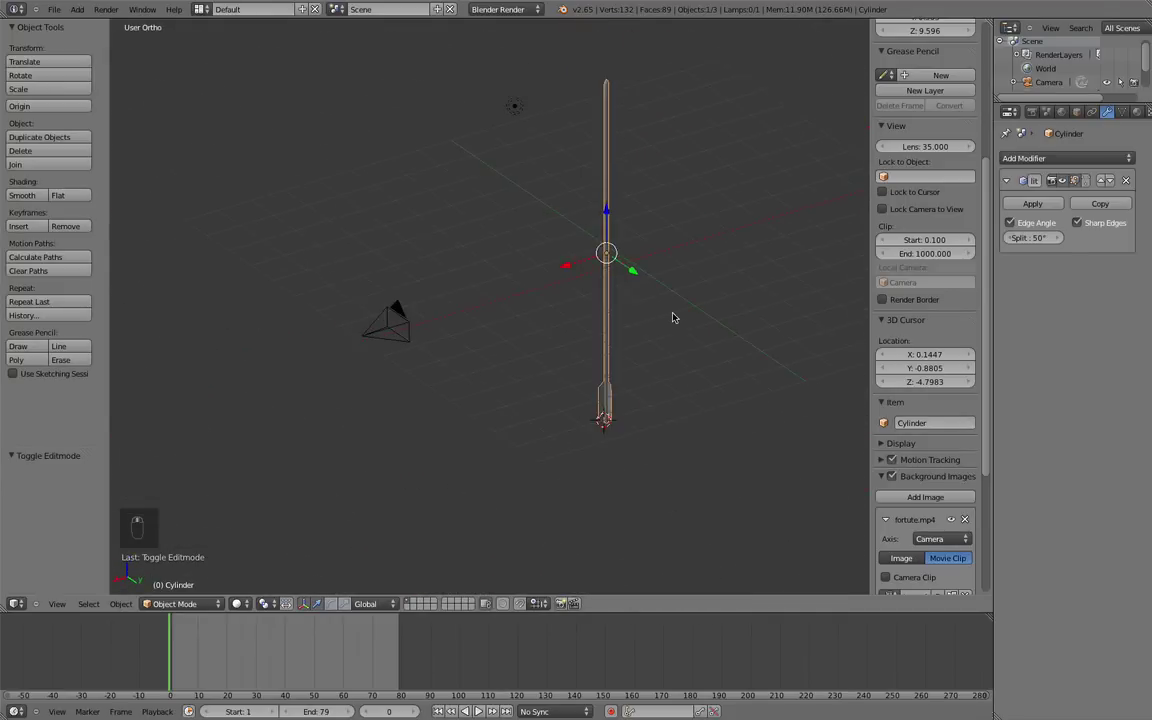
{"action": "mouse_move", "coordinate": [673, 318]}
{"action": "middle_mouse_down"}
{"action": "mouse_move", "coordinate": [519, 260]}
{"action": "mouse_move", "coordinate": [458, 350]}
{"action": "mouse_move", "coordinate": [501, 337]}
{"action": "mouse_move", "coordinate": [465, 329]}
{"action": "mouse_move", "coordinate": [391, 401]}
{"action": "mouse_move", "coordinate": [532, 378]}
{"action": "middle_mouse_up"}
Frame the arrow shaft from the front and open the Material properties tab
{"action": "scroll", "coordinate": [458, 350], "scroll_direction": "up", "scroll_amount": 3}
{"action": "scroll", "coordinate": [532, 378], "scroll_direction": "up", "scroll_amount": 3}
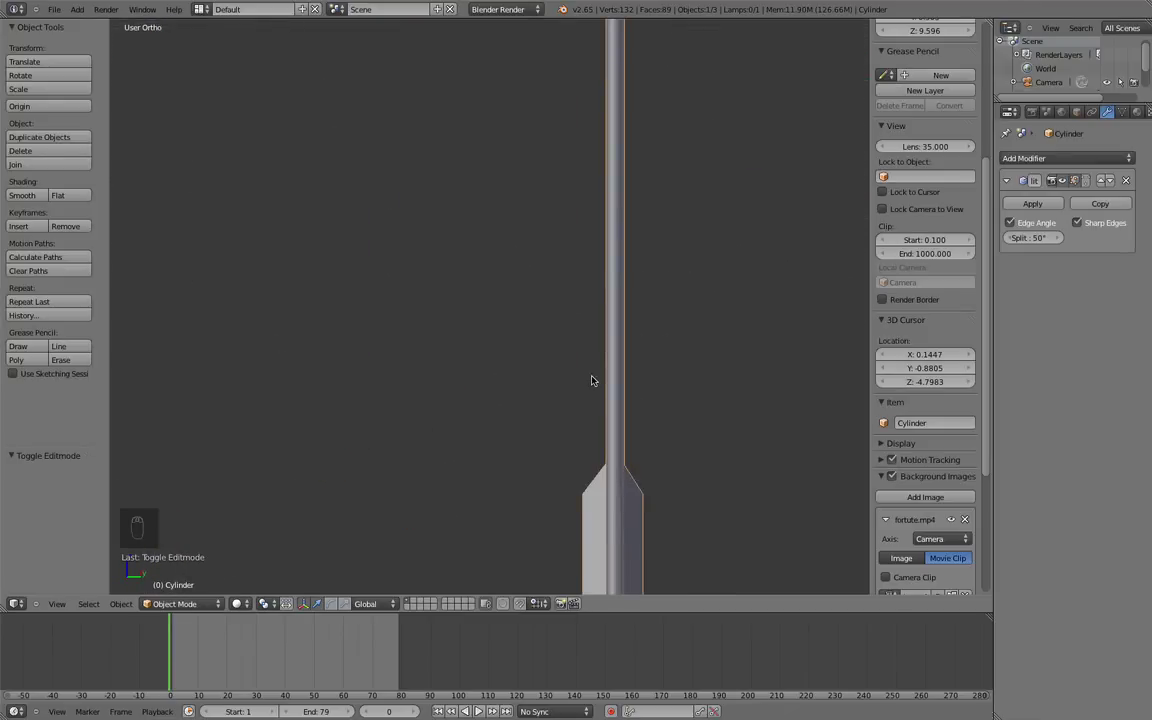
{"action": "scroll", "coordinate": [649, 386], "scroll_direction": "down", "scroll_amount": 3}
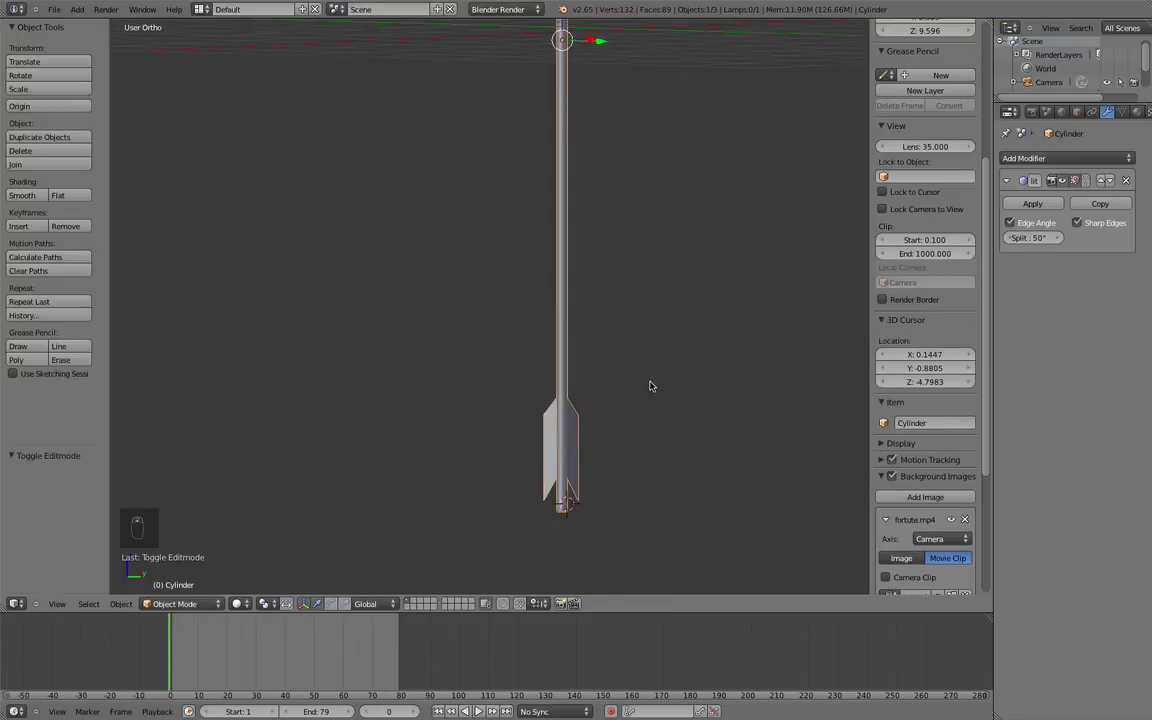
{"action": "scroll", "coordinate": [649, 386], "scroll_direction": "down", "scroll_amount": 2}
{"action": "key", "text": "KP_1"}
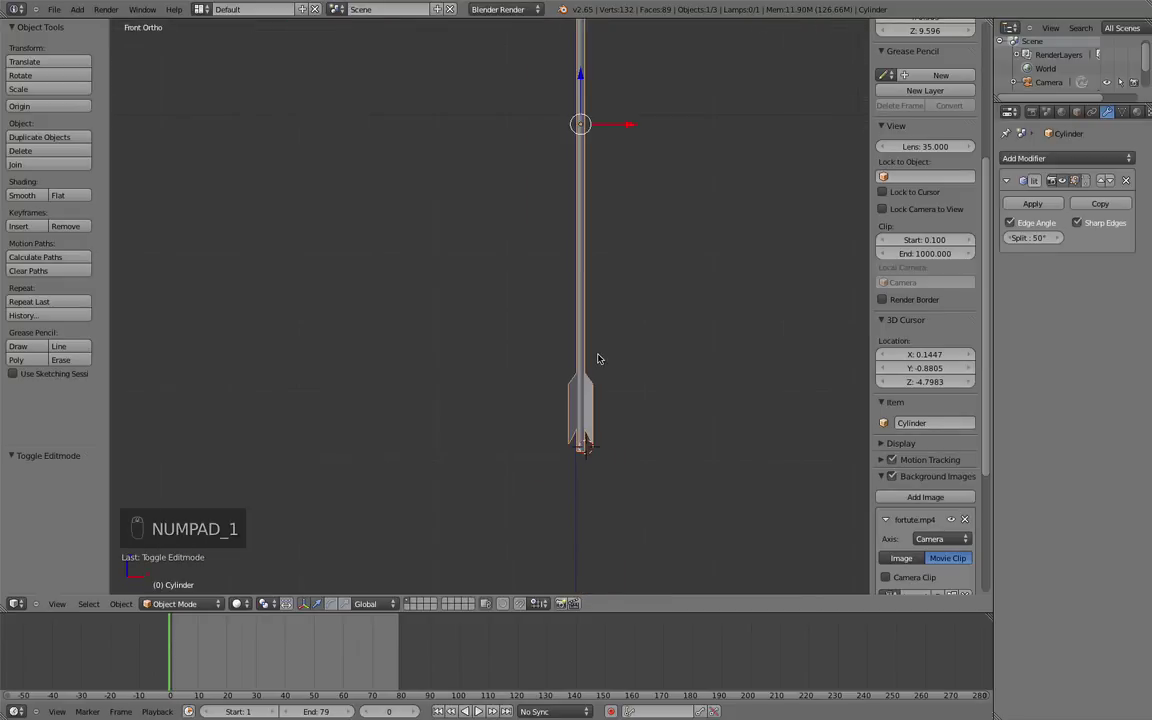
{"action": "scroll", "coordinate": [649, 297], "scroll_direction": "up", "scroll_amount": 1}
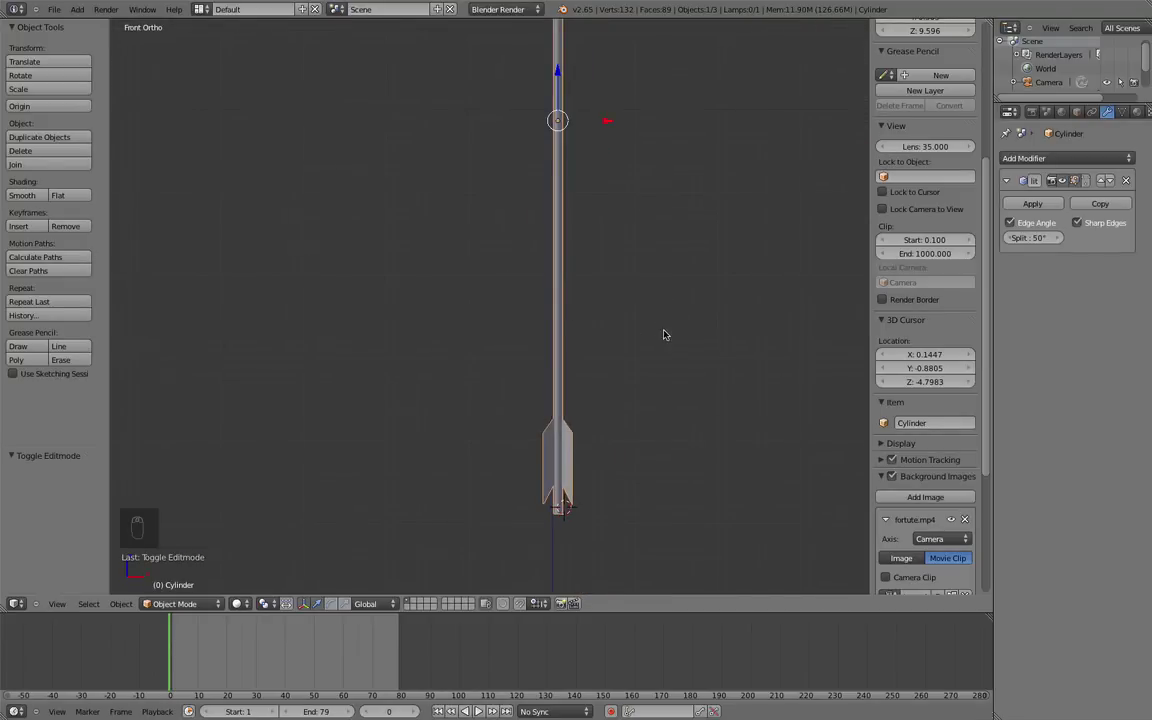
{"action": "middle_click_drag", "start_coordinate": [689, 271], "coordinate": [647, 595], "text": "shift"}
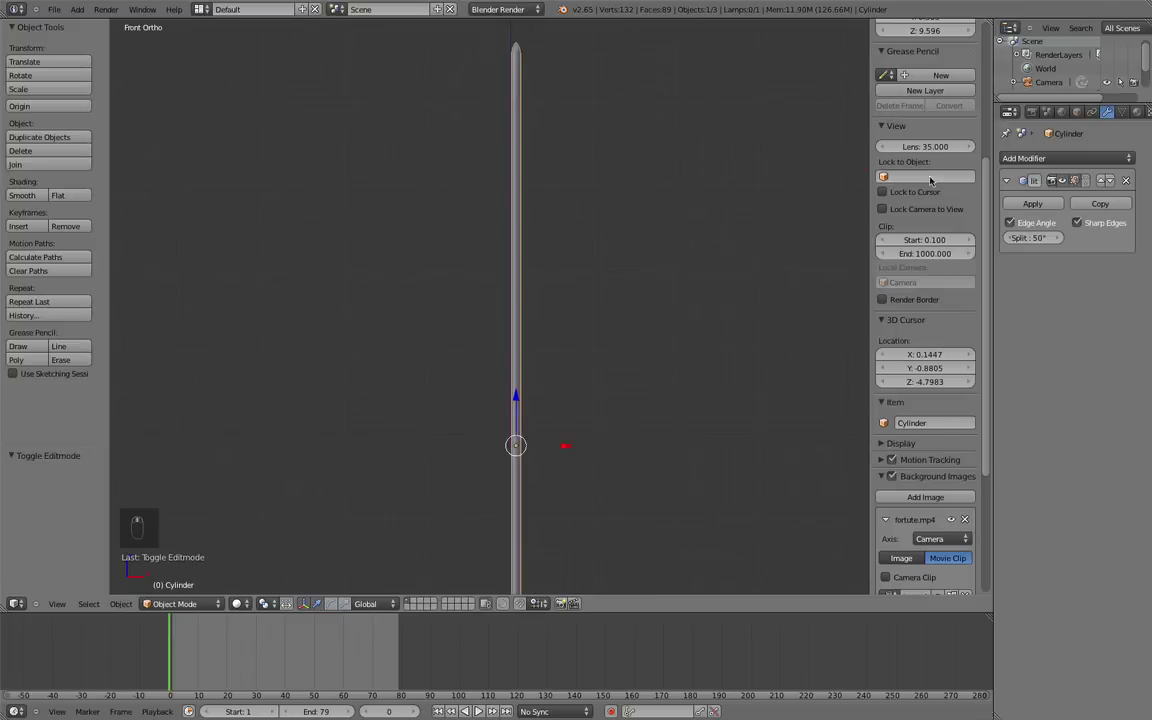
{"action": "left_click", "coordinate": [1137, 111]}
Switch the render engine to Cycles and box-select the arrow tip in wireframe Edit Mode
{"action": "left_click", "coordinate": [500, 9]}
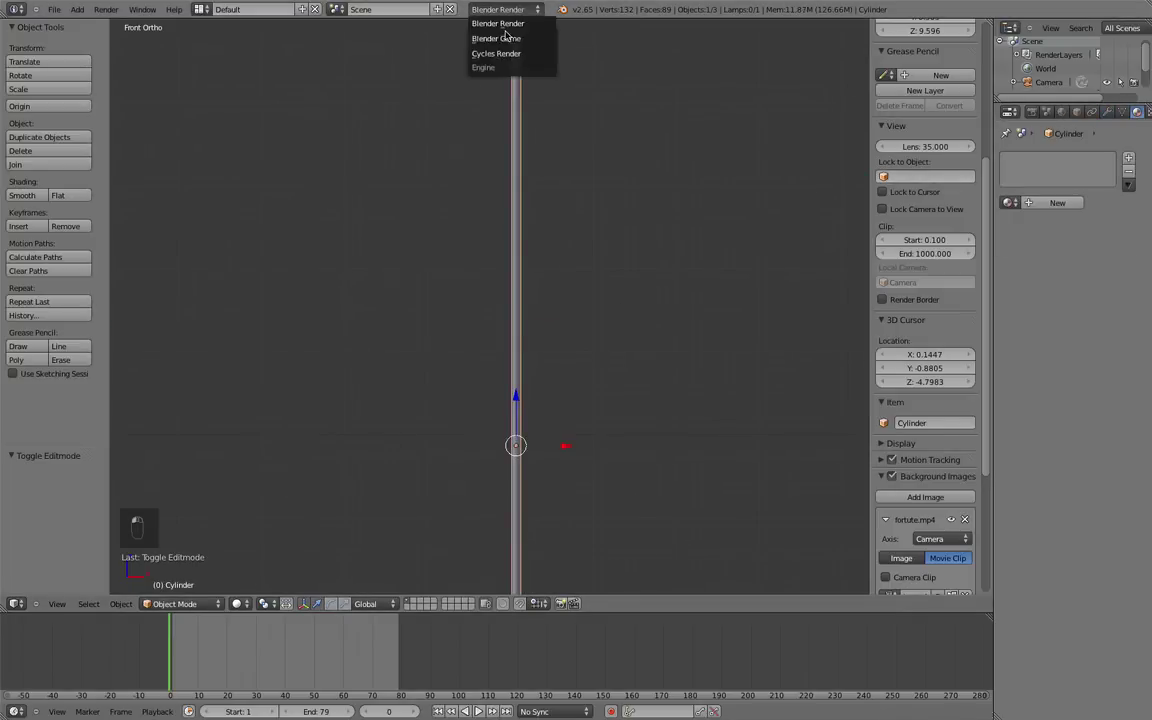
{"action": "left_click", "coordinate": [496, 53]}
{"action": "middle_click_drag", "start_coordinate": [496, 136], "coordinate": [518, 234], "text": "shift"}
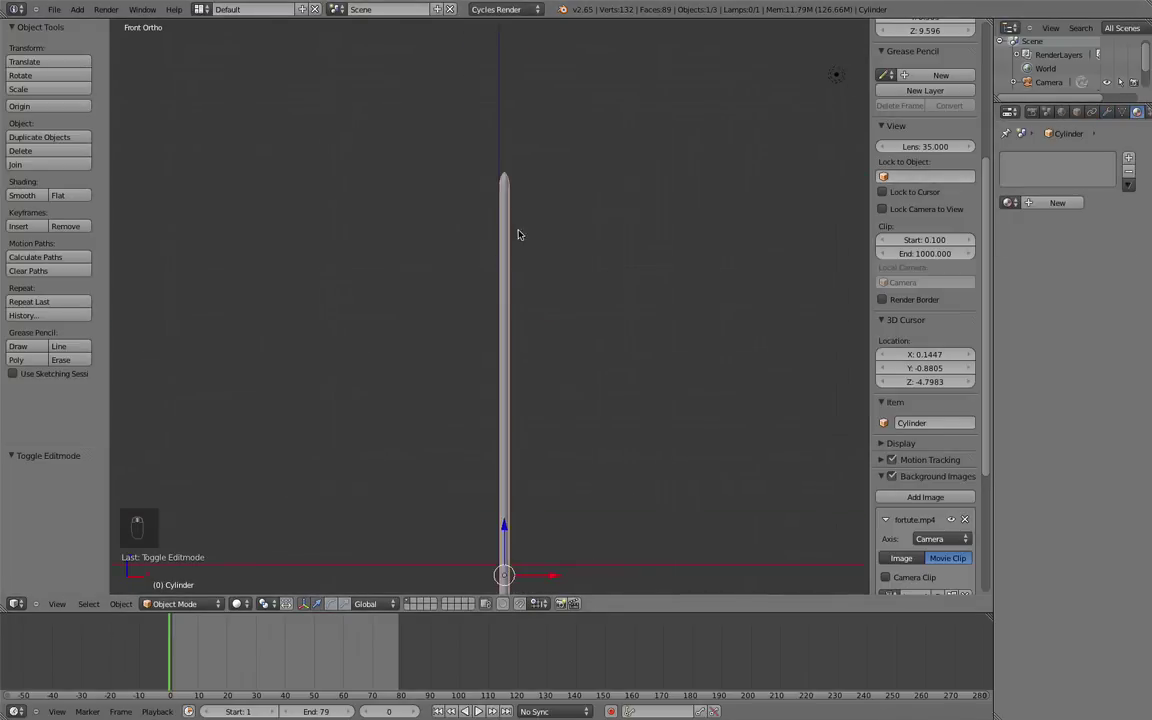
{"action": "key", "text": "Tab"}
{"action": "middle_click_drag", "start_coordinate": [534, 308], "coordinate": [544, 211], "text": "shift"}
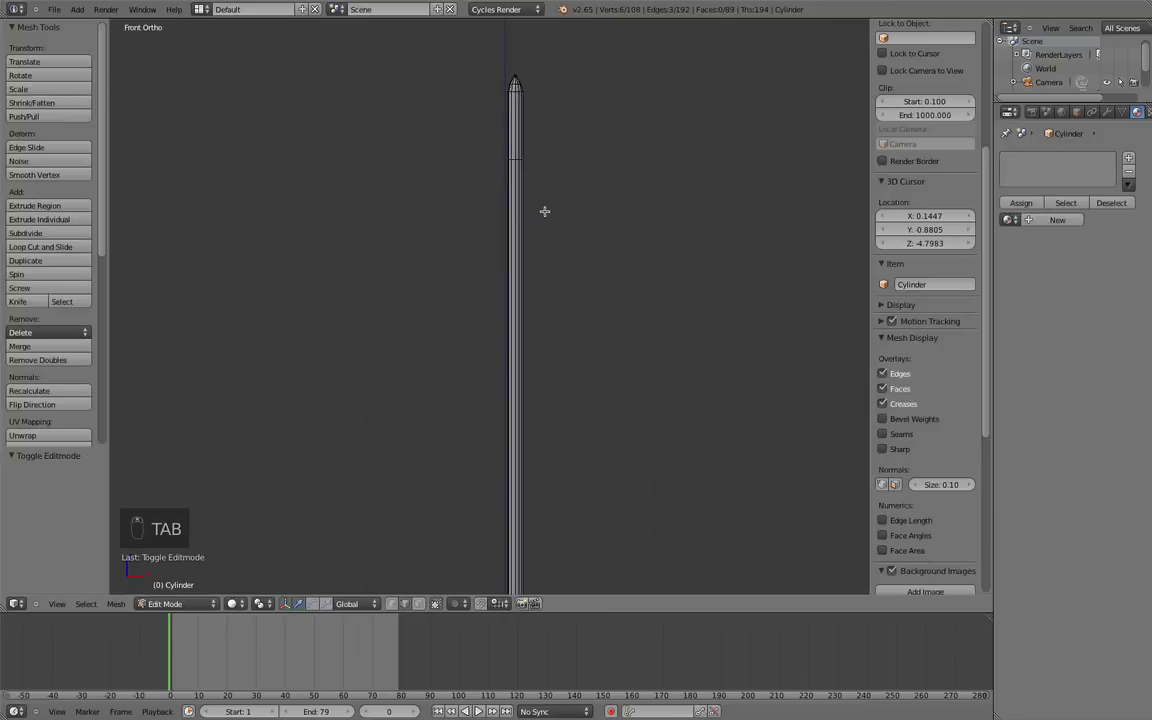
{"action": "key", "text": "z"}
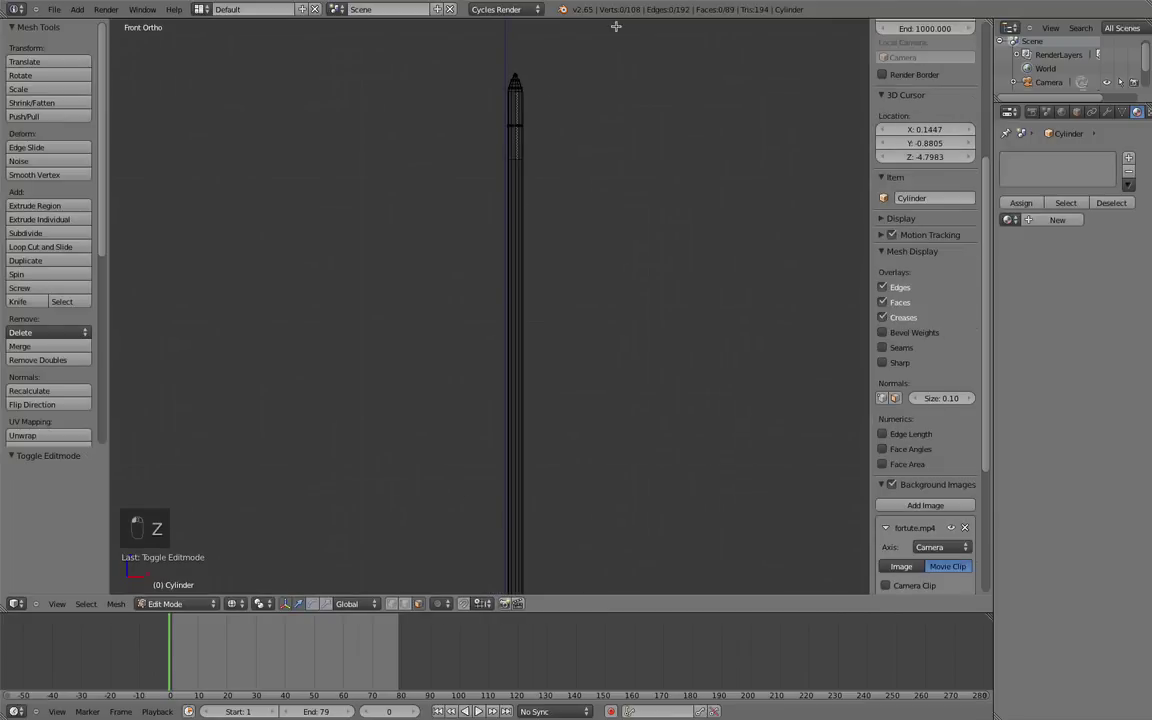
{"action": "key", "text": "b"}
{"action": "left_click_drag", "start_coordinate": [462, 58], "coordinate": [612, 131]}
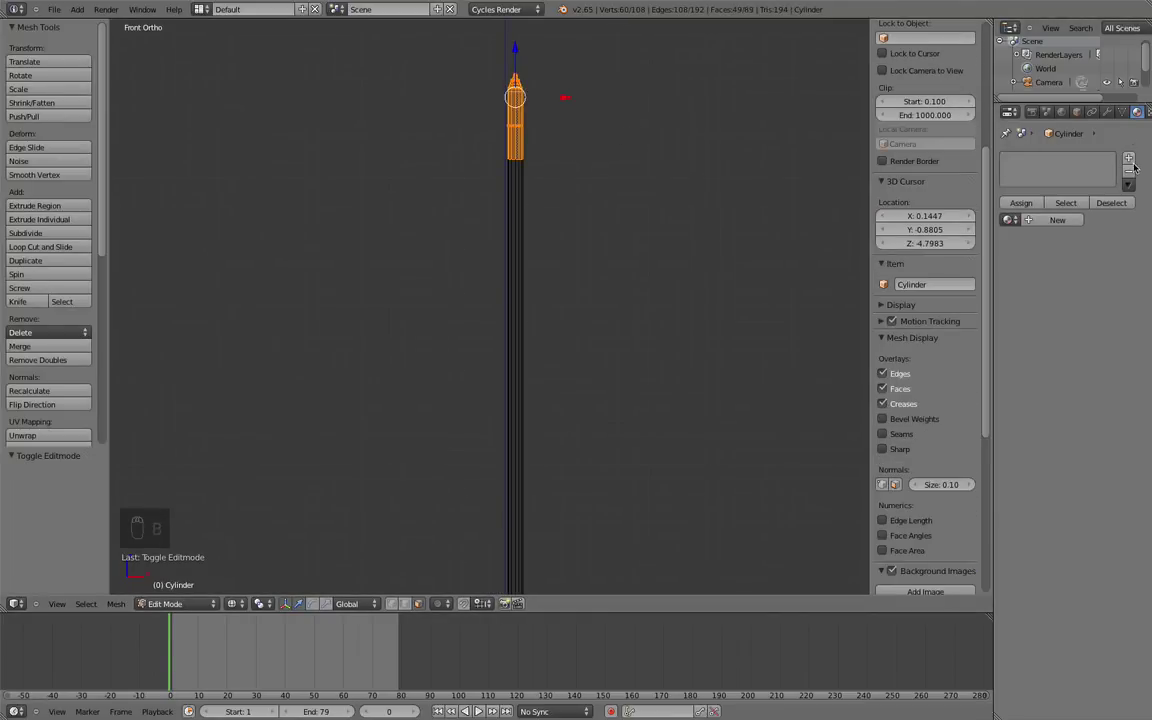
Give the whole mesh a new material coloured dark brownish tan
{"action": "left_click", "coordinate": [1129, 159]}
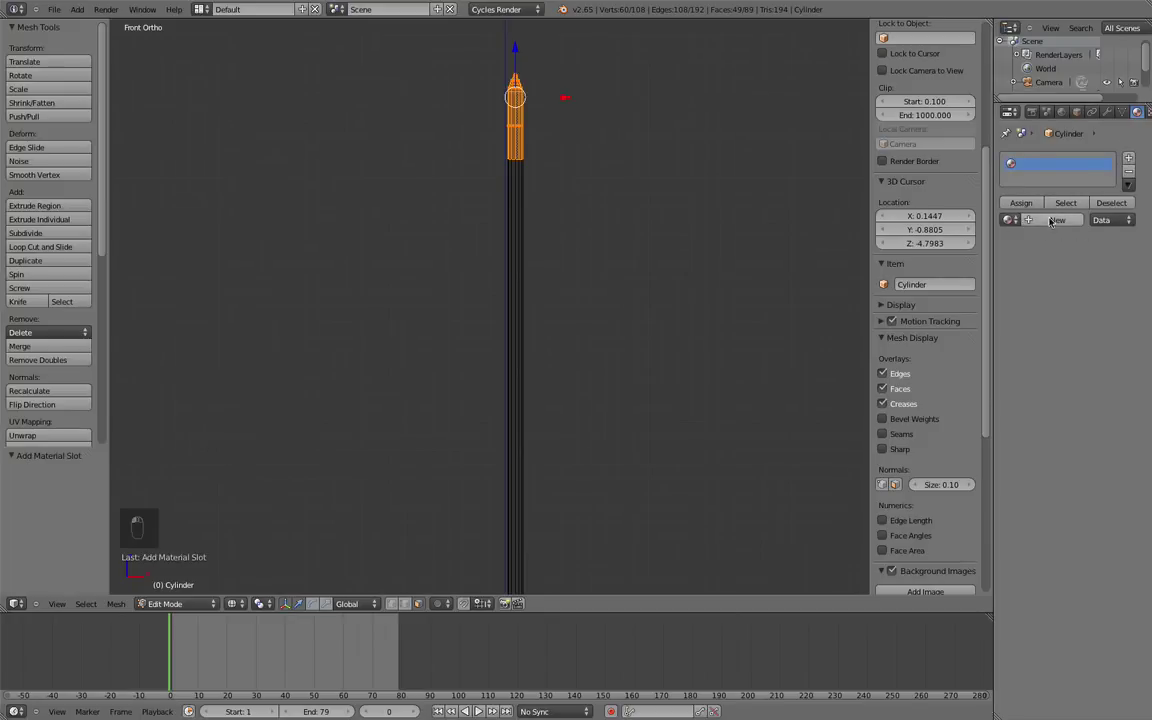
{"action": "key", "text": "a"}
{"action": "key", "text": "a"}
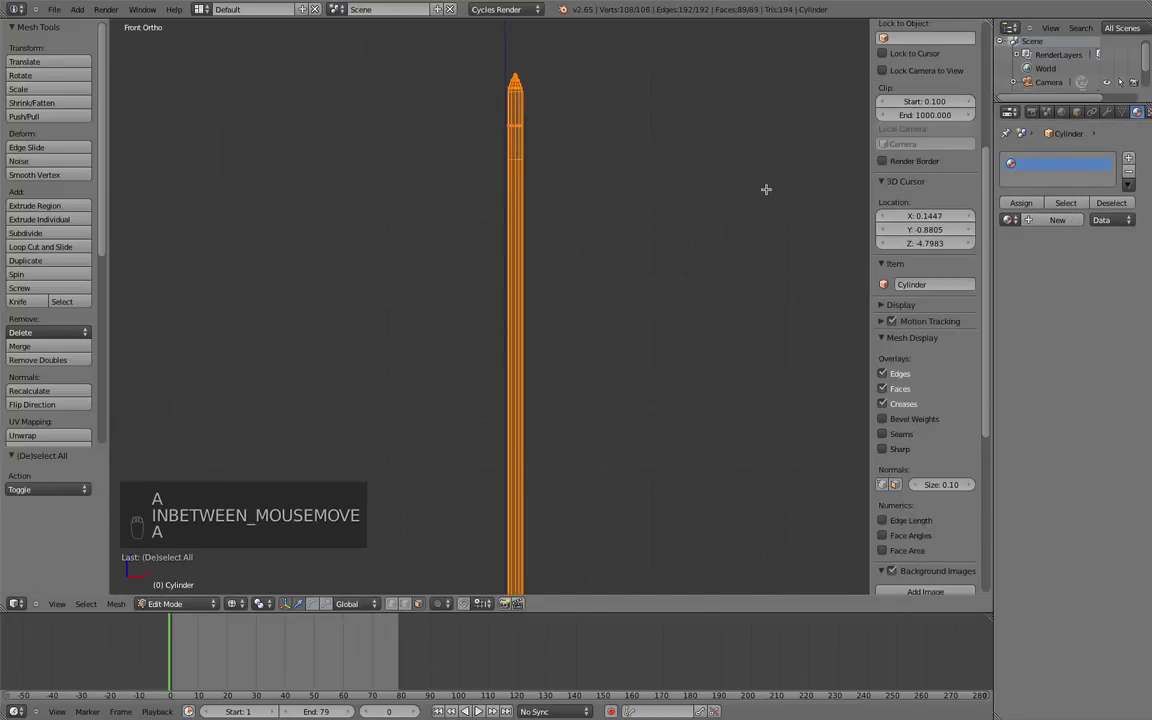
{"action": "left_click", "coordinate": [1057, 219]}
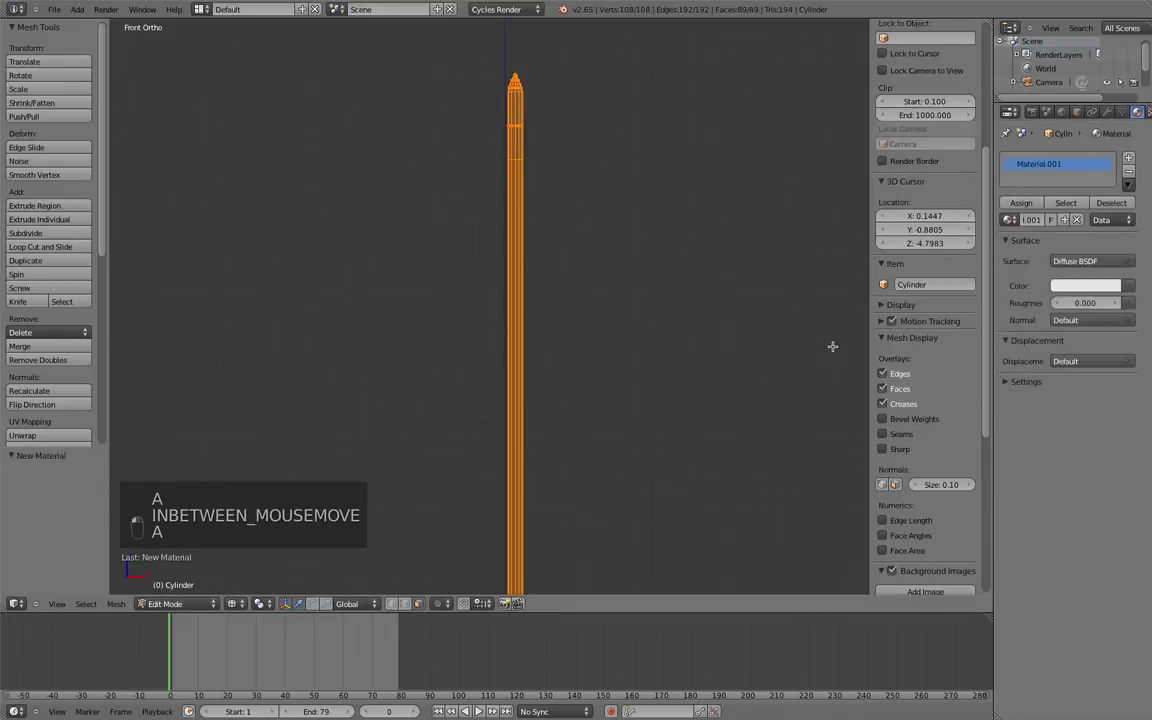
{"action": "left_click", "coordinate": [1062, 286]}
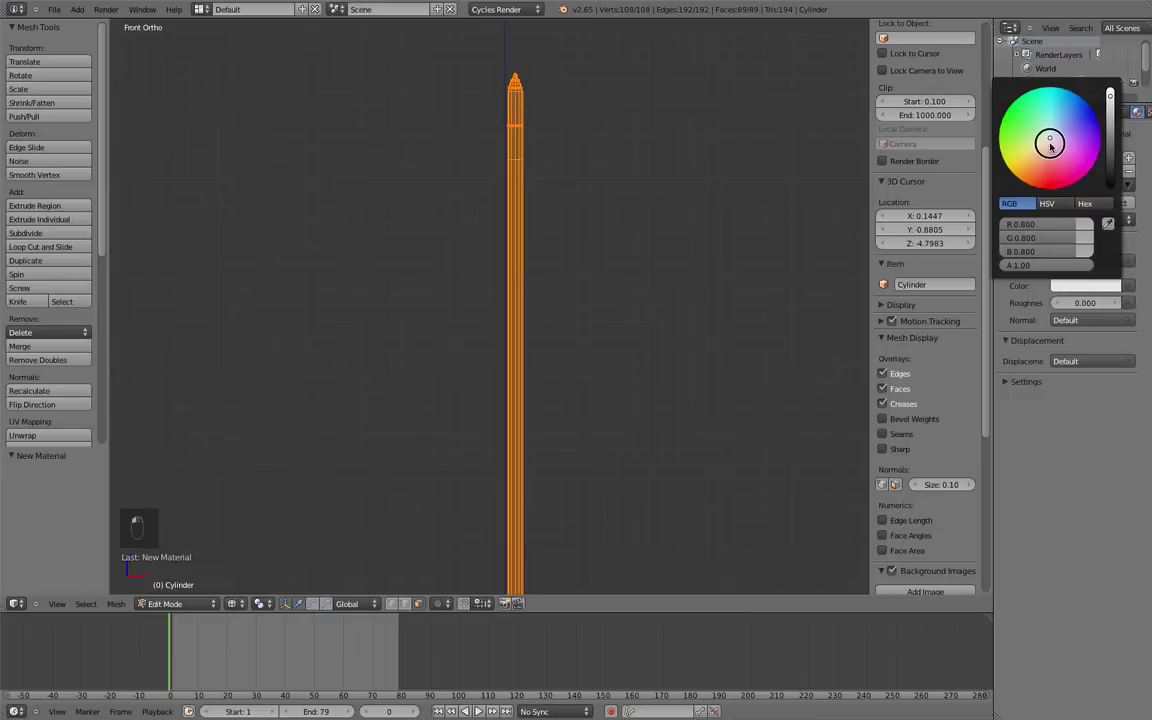
{"action": "left_click_drag", "start_coordinate": [1050, 146], "coordinate": [1027, 163]}
{"action": "left_click_drag", "start_coordinate": [1110, 96], "coordinate": [1106, 131]}
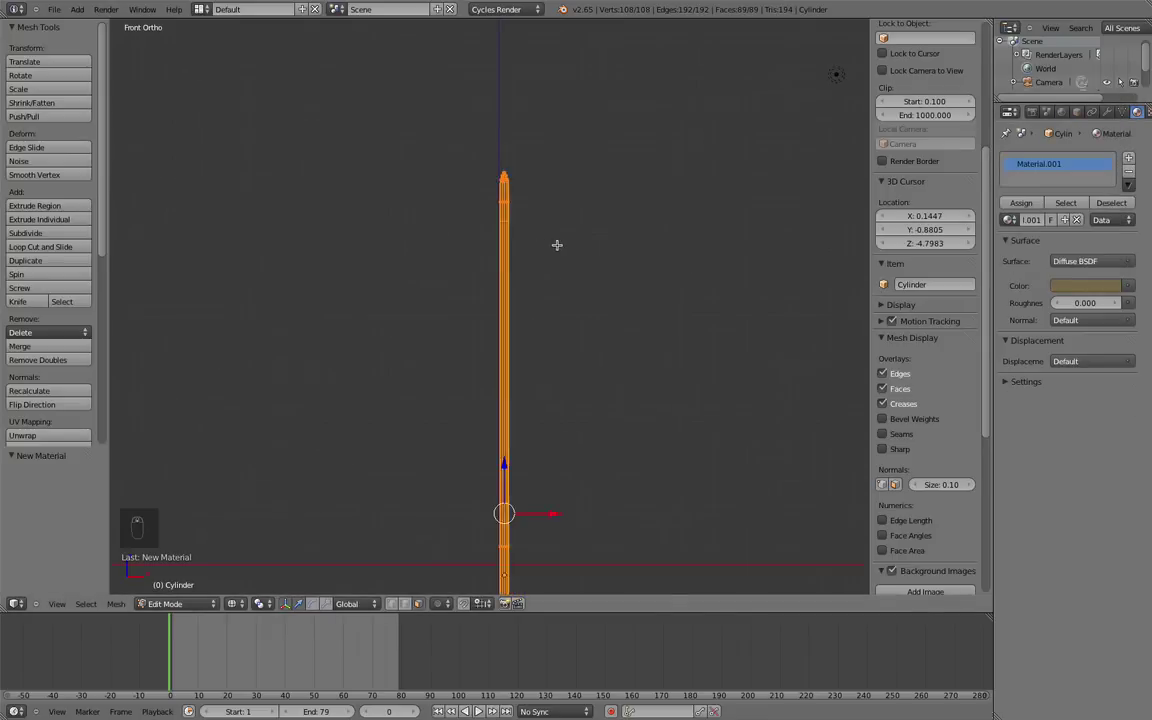
Deselect everything and box-select only the arrow tip's vertices
{"action": "key", "text": "a"}
{"action": "key", "text": "b"}
{"action": "left_click_drag", "start_coordinate": [450, 57], "coordinate": [607, 134]}
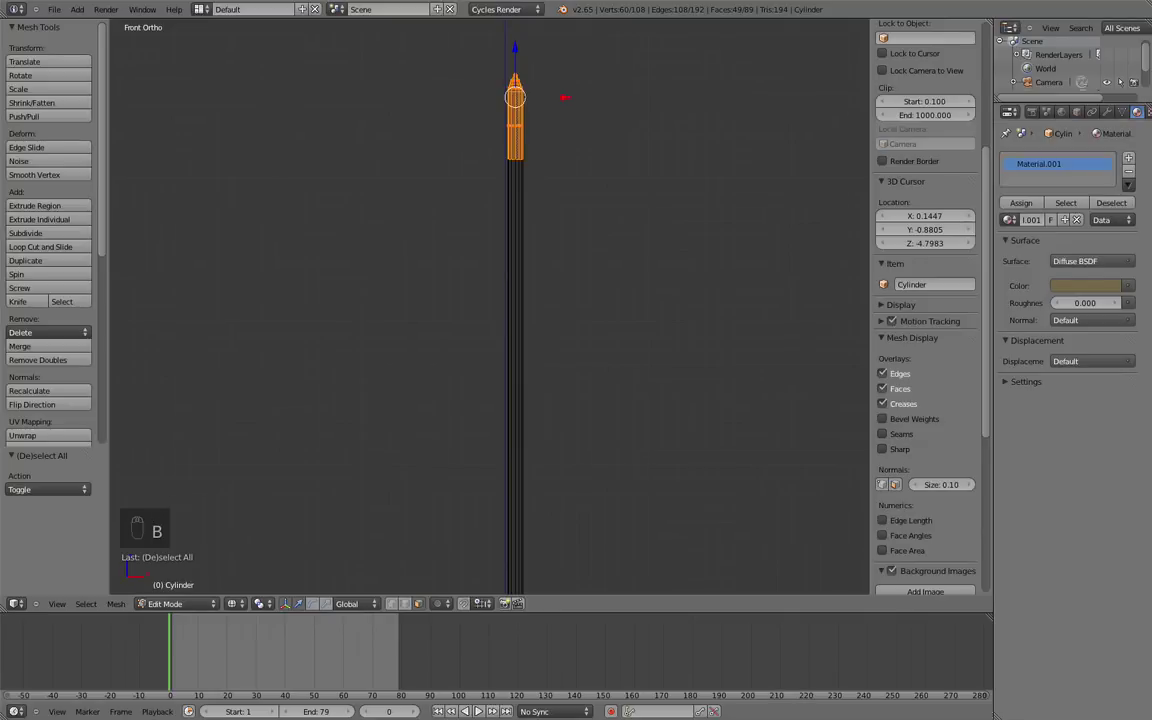
Add a second material slot assigned to the tip, with a new material
{"action": "left_click", "coordinate": [1128, 158]}
{"action": "left_click", "coordinate": [1035, 202]}
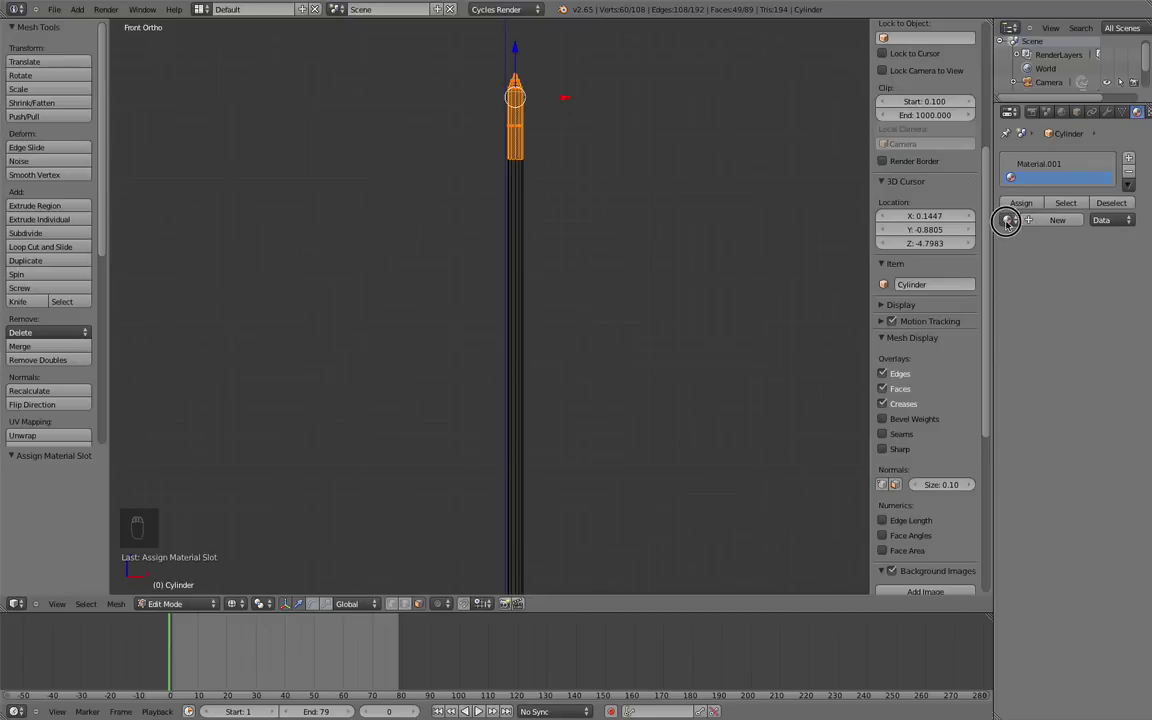
{"action": "left_click", "coordinate": [1010, 220]}
{"action": "left_click", "coordinate": [1045, 220]}
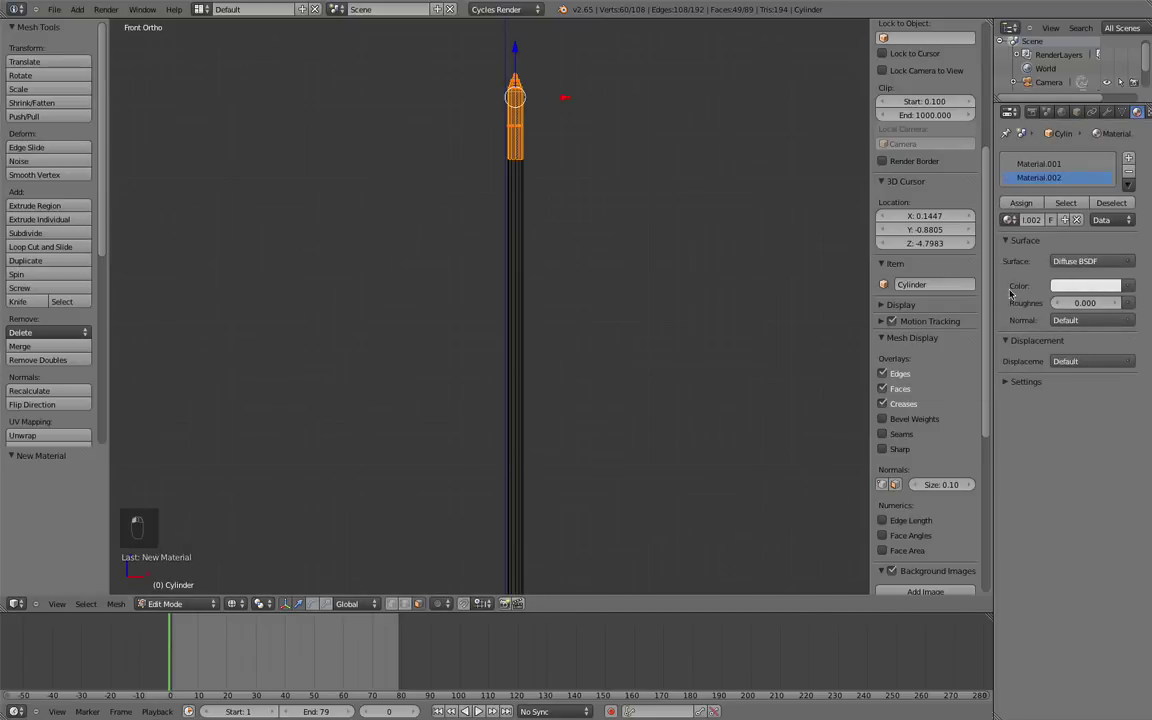
Set the tip material's surface to Glossy BSDF with roughness 0.5
{"action": "left_click", "coordinate": [1068, 262]}
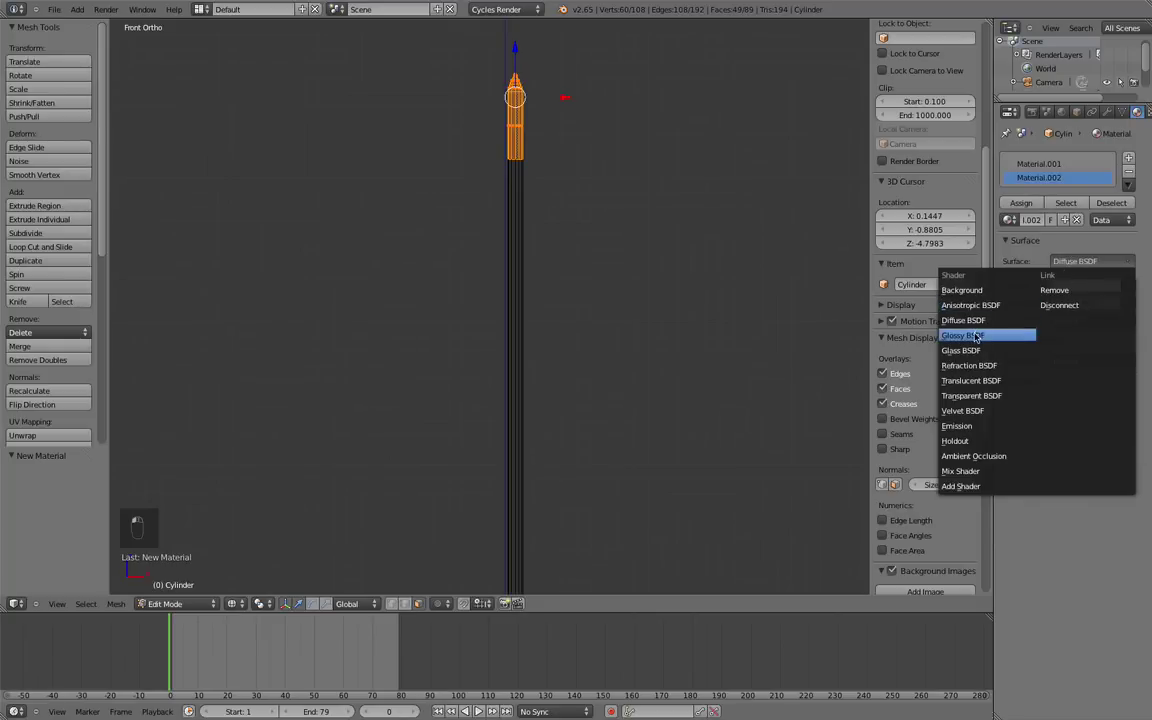
{"action": "left_click", "coordinate": [880, 304]}
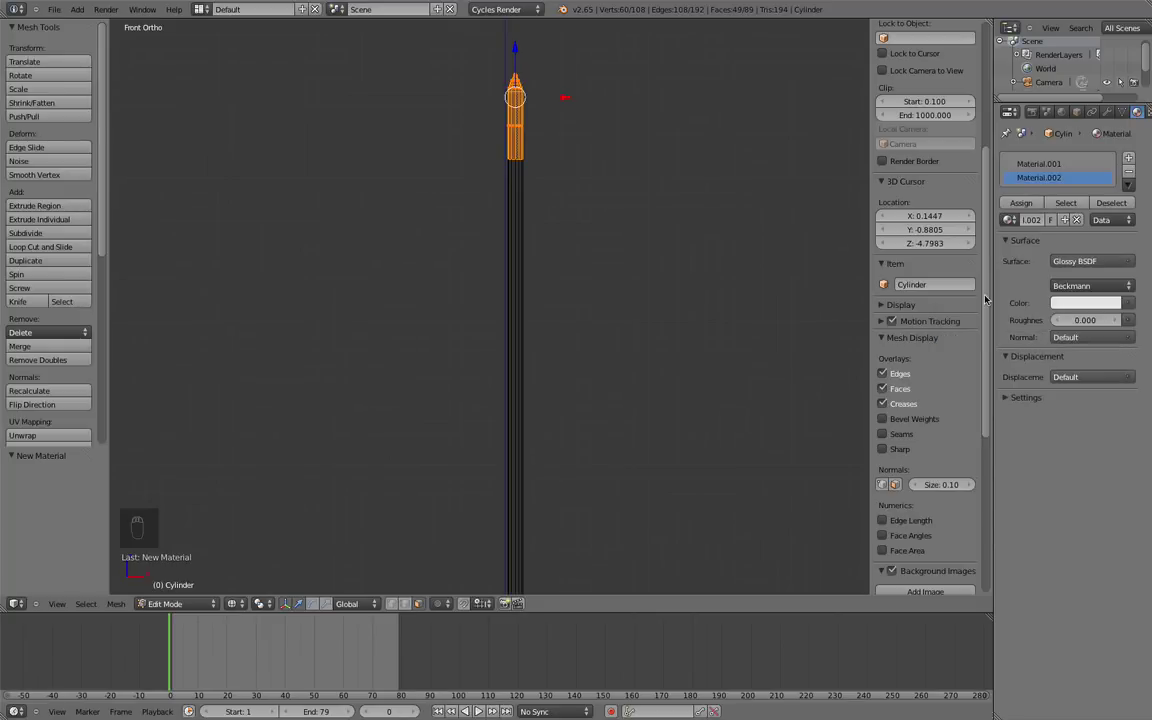
{"action": "left_click", "coordinate": [1090, 318]}
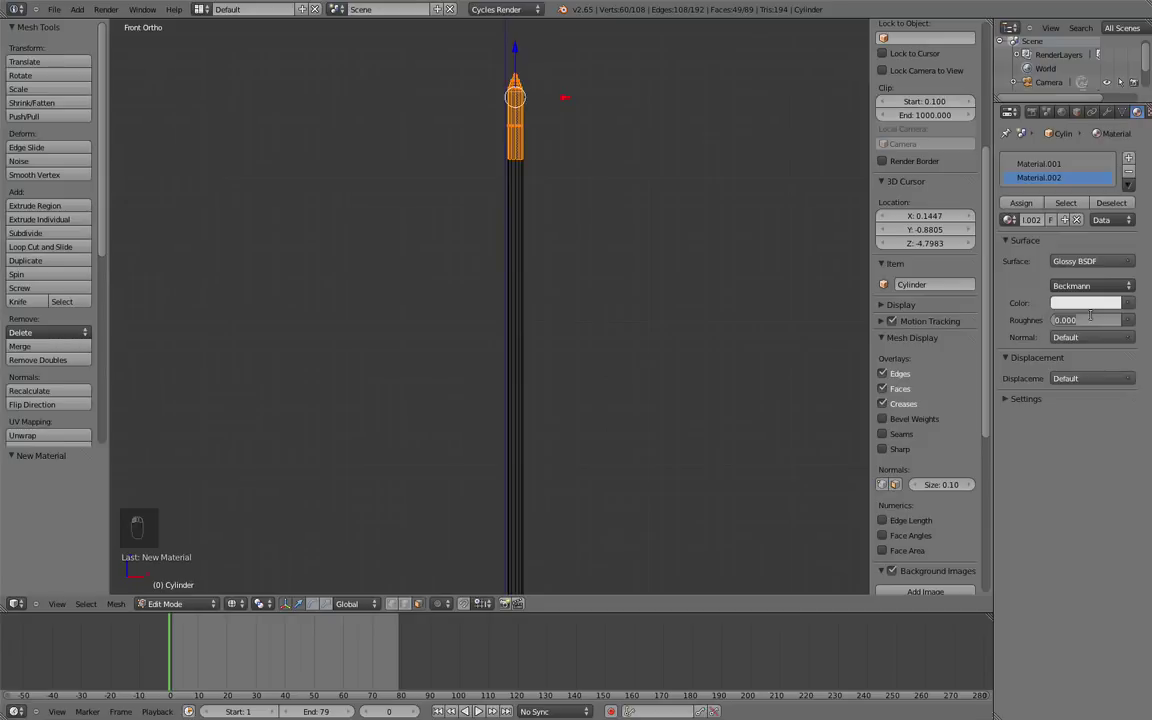
{"action": "type", "text": "0.5"}
{"action": "key", "text": "Return"}
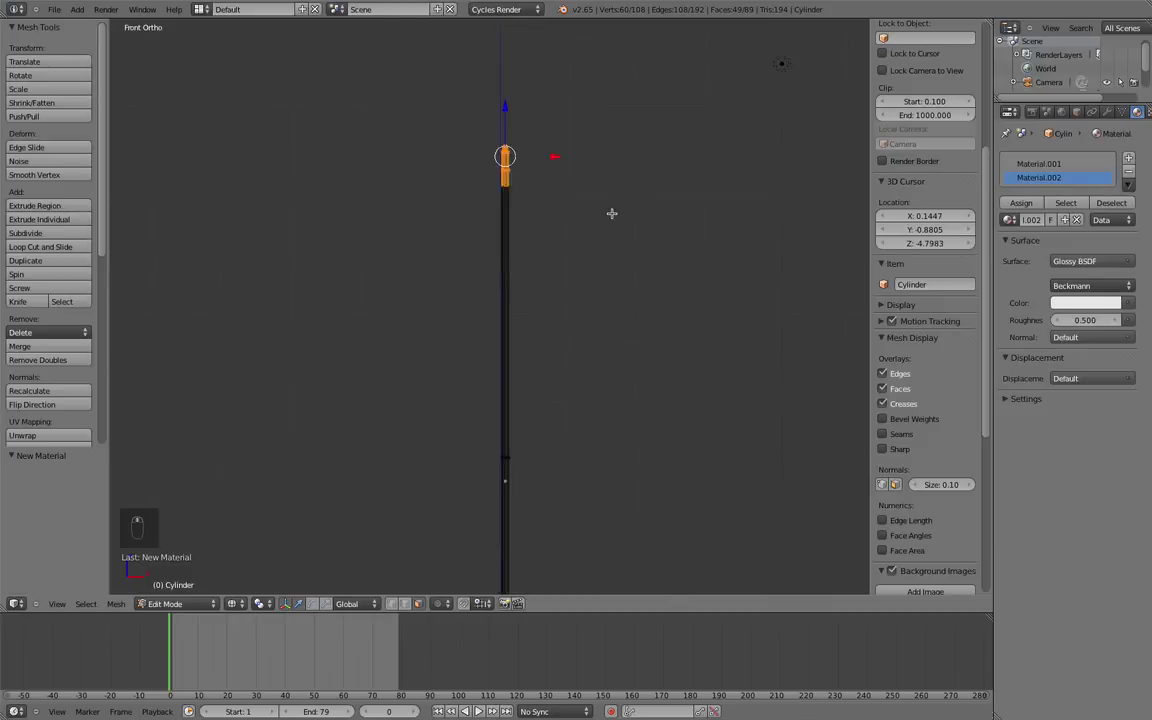
{"action": "scroll", "coordinate": [640, 416], "scroll_direction": "down", "scroll_amount": 5, "text": "shift"}
{"action": "scroll", "coordinate": [633, 118], "scroll_direction": "down", "scroll_amount": 3}
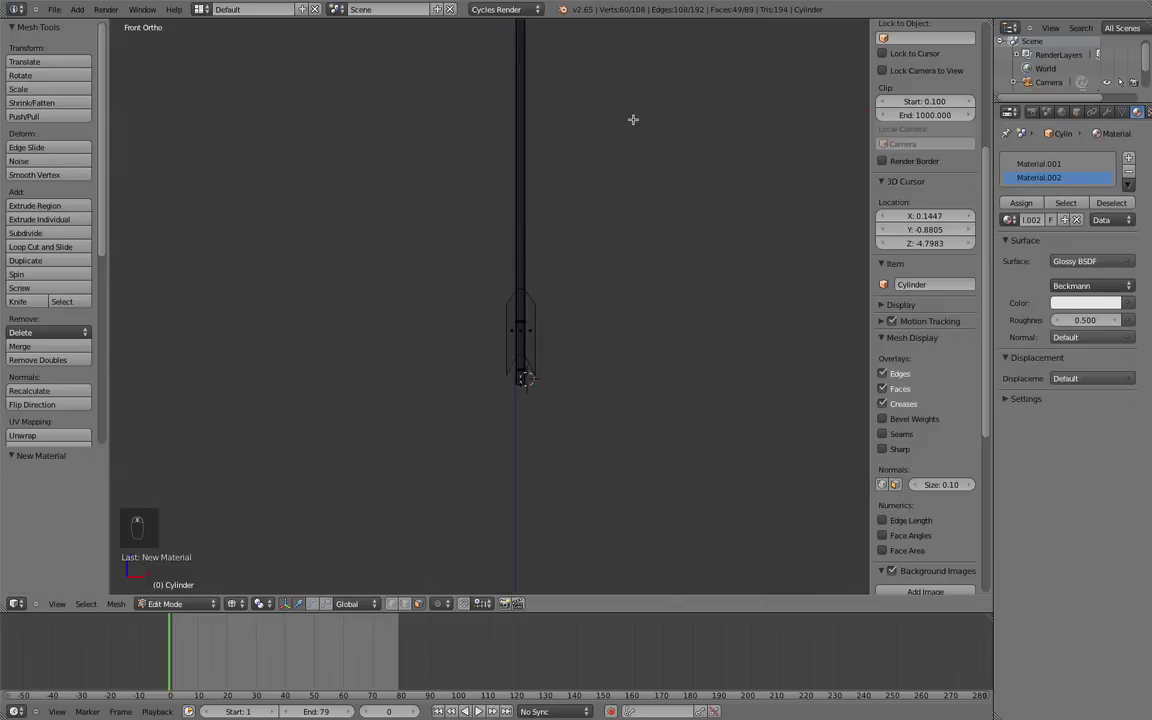
{"action": "scroll", "coordinate": [633, 118], "scroll_direction": "down", "scroll_amount": 2}
{"action": "scroll", "coordinate": [614, 175], "scroll_direction": "down", "scroll_amount": 3}
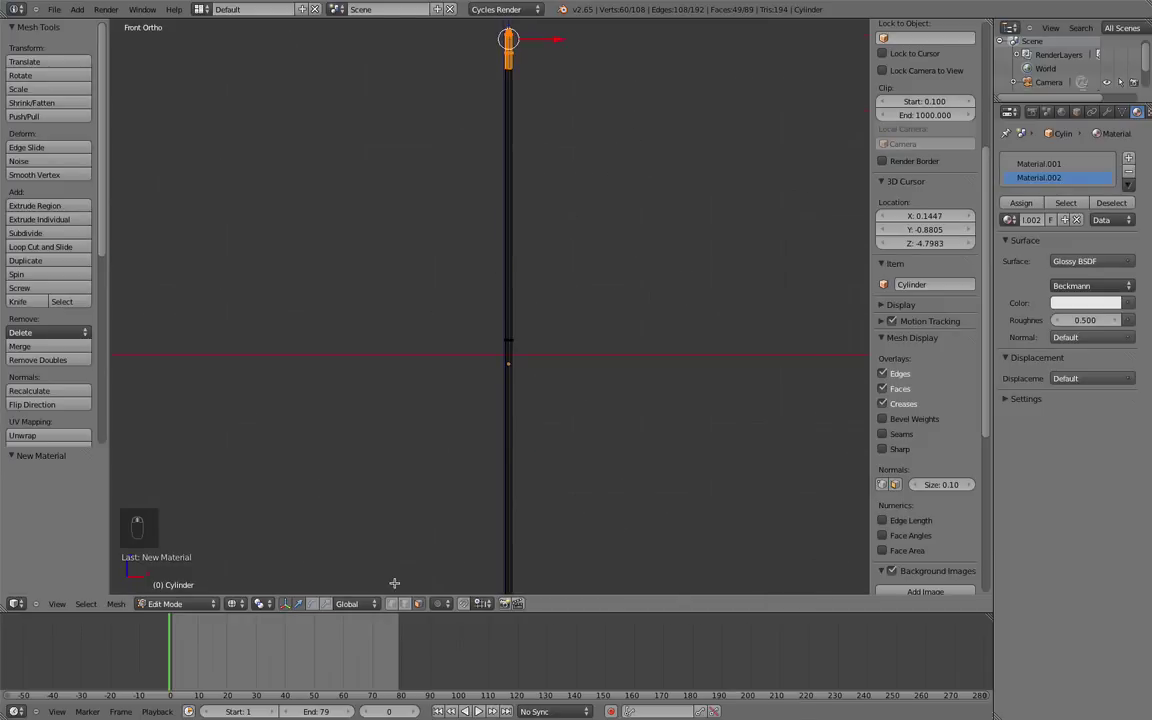
Preview the arrow in Rendered shading and reassign the glossy material to its tip
{"action": "left_click", "coordinate": [233, 603]}
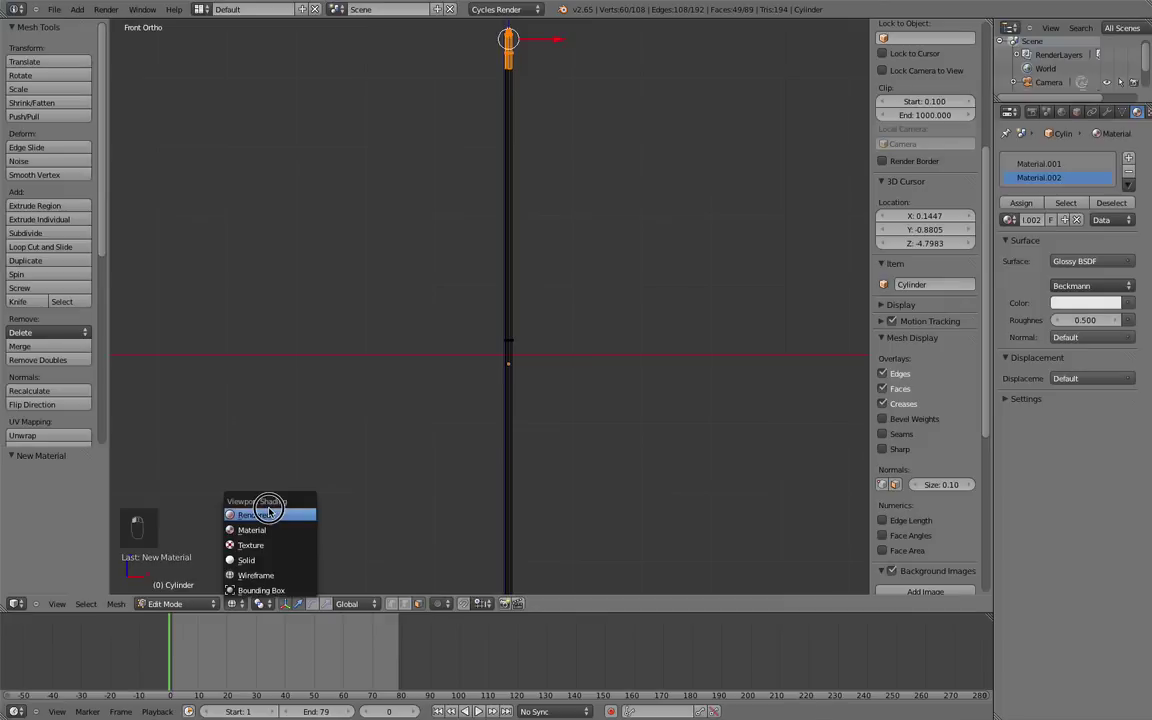
{"action": "left_click", "coordinate": [266, 514]}
{"action": "mouse_move", "coordinate": [581, 406]}
{"action": "middle_mouse_down"}
{"action": "mouse_move", "coordinate": [581, 458]}
{"action": "mouse_move", "coordinate": [605, 357]}
{"action": "middle_mouse_up"}
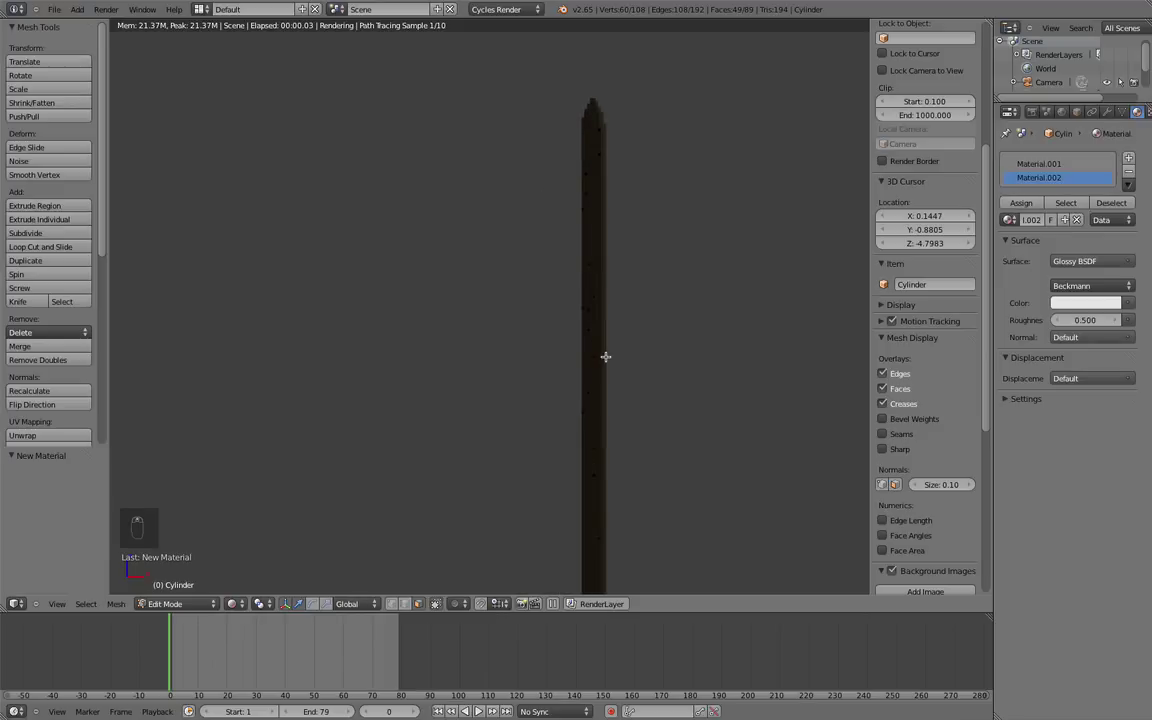
{"action": "left_click", "coordinate": [1021, 203]}
{"action": "key", "text": "z"}
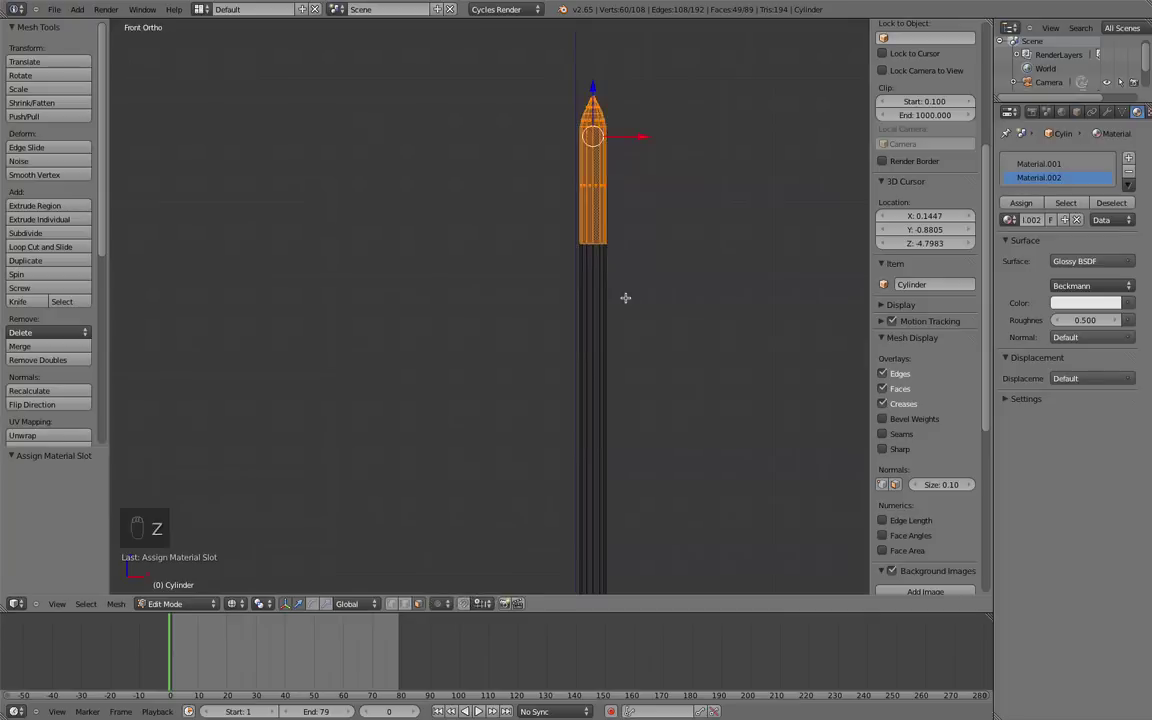
{"action": "scroll", "coordinate": [624, 296], "scroll_direction": "down", "scroll_amount": 3}
{"action": "key", "text": "z"}
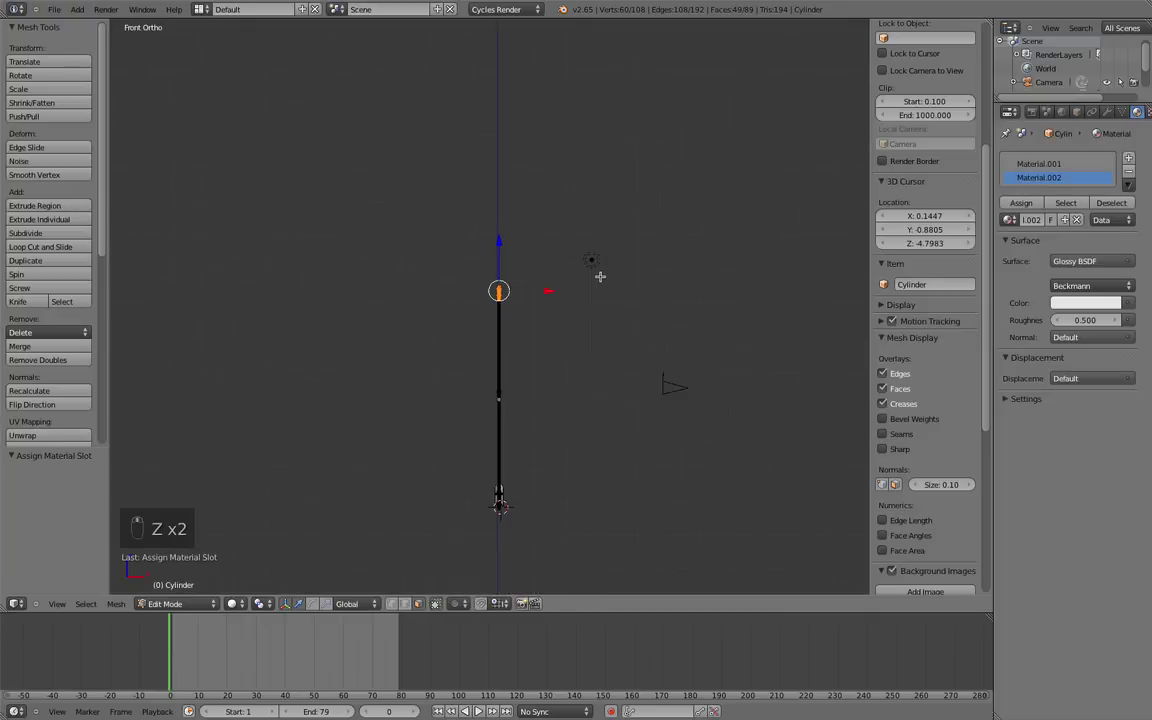
{"action": "scroll", "coordinate": [600, 277], "scroll_direction": "up", "scroll_amount": 1}
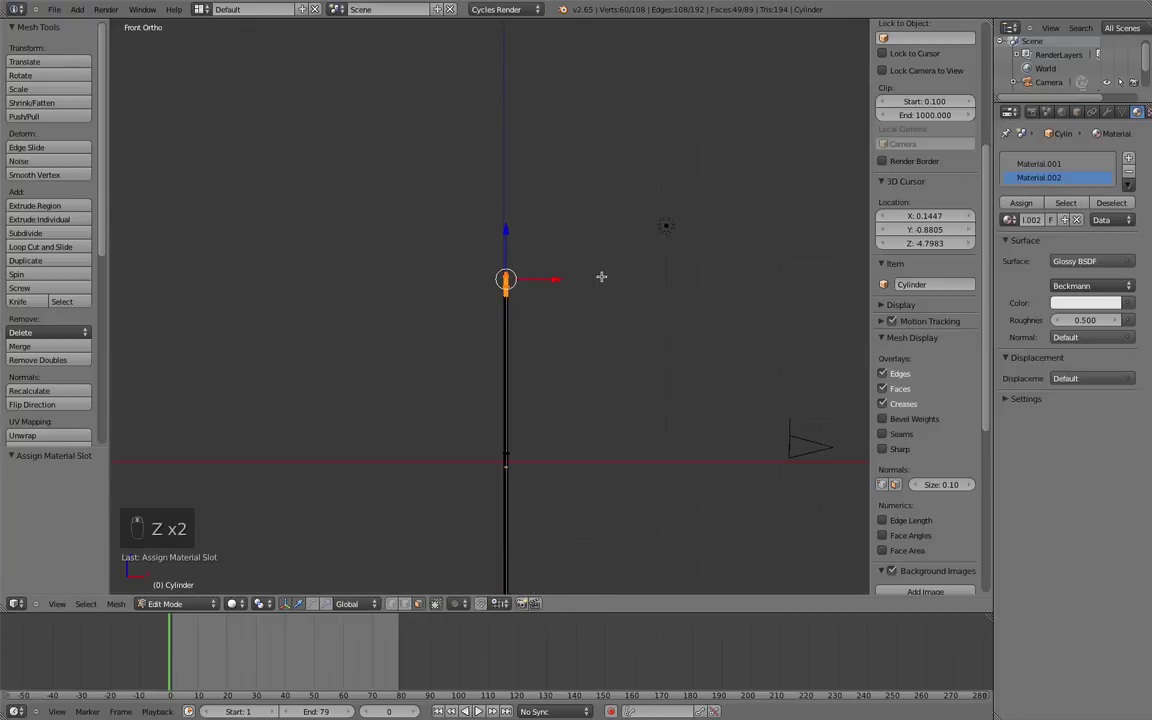
Enable Ambient Occlusion in the World settings and inspect the rendered arrow shaft
{"action": "left_click", "coordinate": [234, 603]}
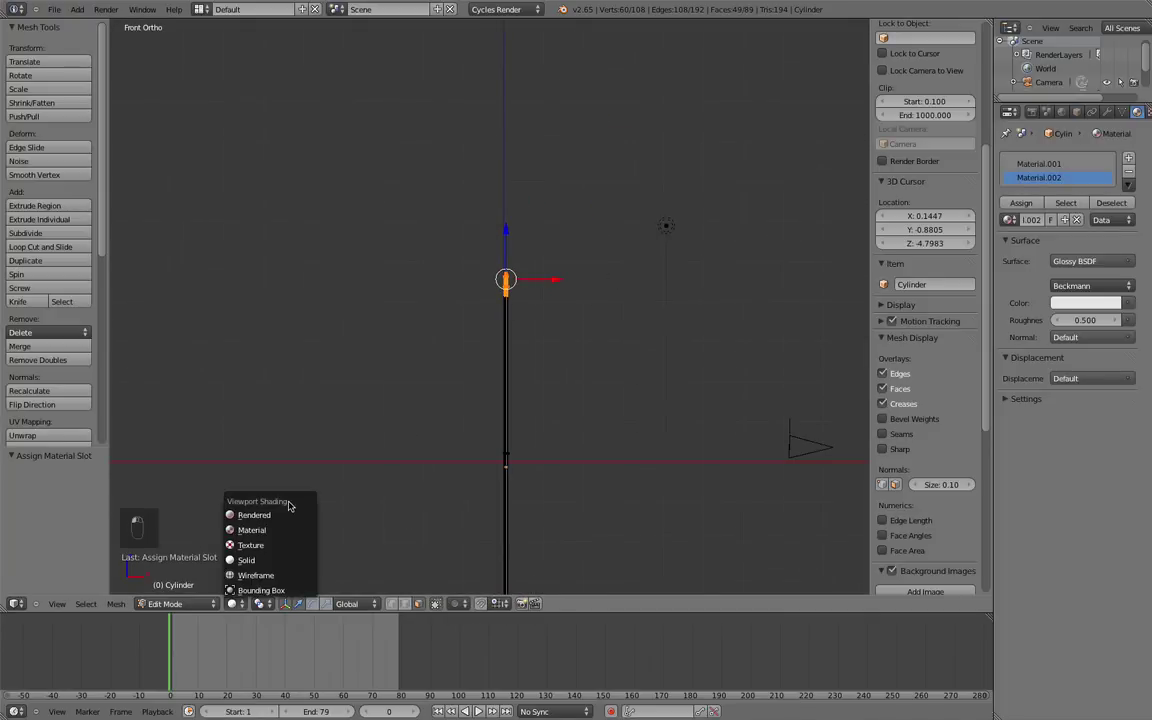
{"action": "left_click", "coordinate": [258, 515]}
{"action": "middle_click_drag", "start_coordinate": [579, 354], "coordinate": [571, 332]}
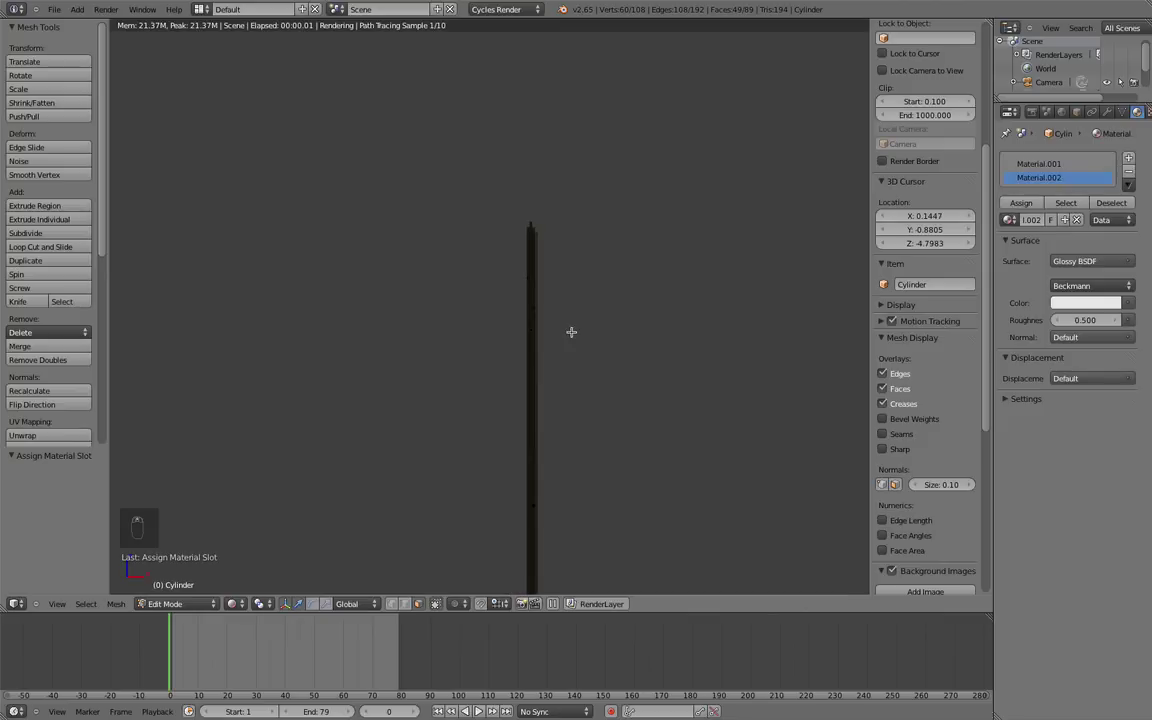
{"action": "left_click", "coordinate": [1062, 113]}
{"action": "left_click", "coordinate": [1016, 237]}
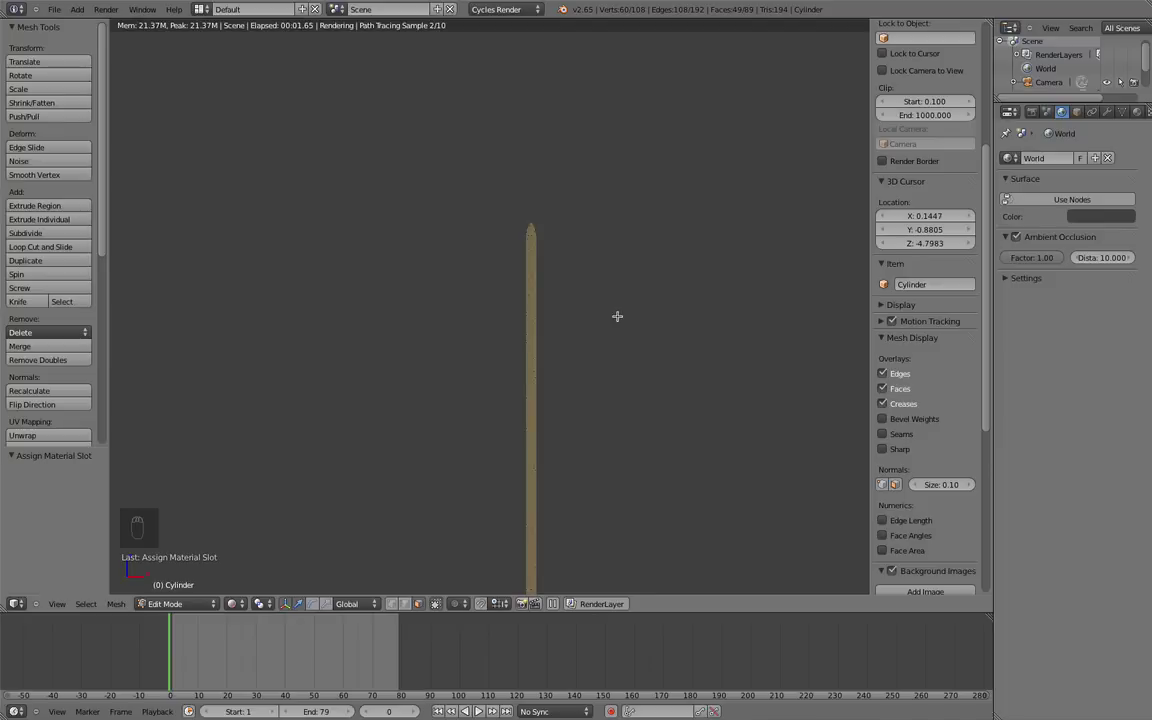
{"action": "scroll", "coordinate": [617, 316], "scroll_direction": "up", "scroll_amount": 2}
{"action": "scroll", "coordinate": [620, 314], "scroll_direction": "up", "scroll_amount": 2}
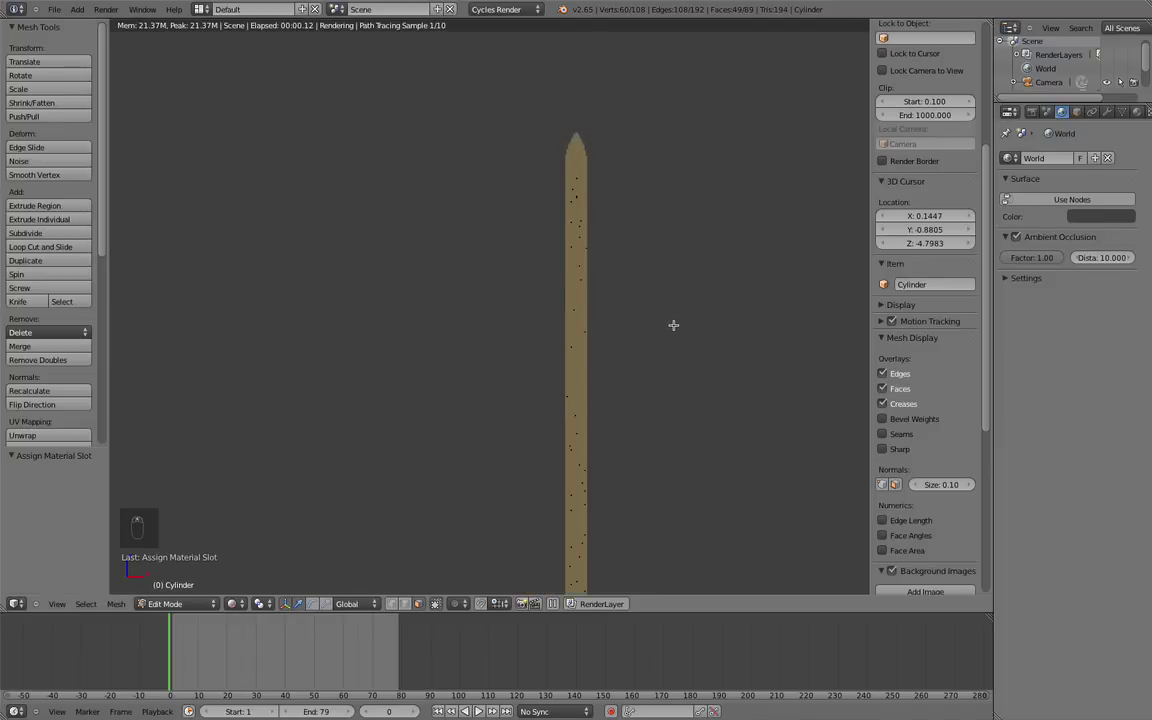
{"action": "mouse_move", "coordinate": [597, 396]}
{"action": "middle_mouse_down"}
{"action": "mouse_move", "coordinate": [576, 221]}
{"action": "mouse_move", "coordinate": [566, 255]}
{"action": "middle_mouse_up"}
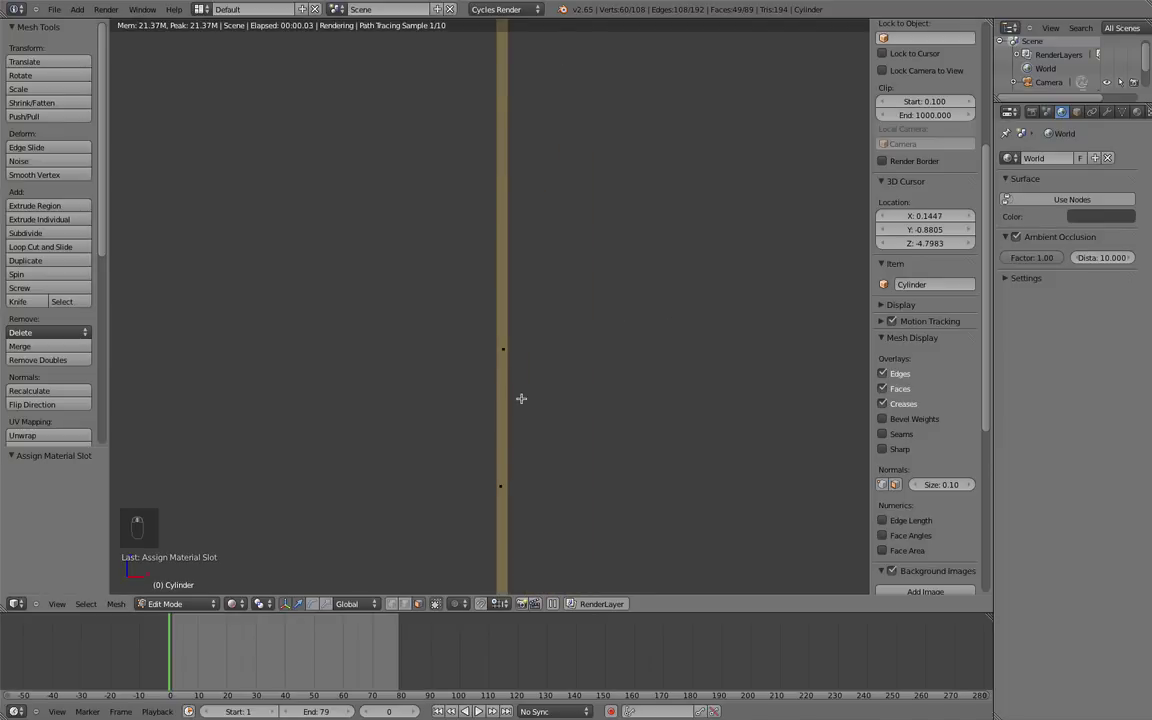
{"action": "scroll", "coordinate": [517, 468], "scroll_direction": "down", "scroll_amount": 1}
{"action": "scroll", "coordinate": [522, 316], "scroll_direction": "down", "scroll_amount": 1}
{"action": "scroll", "coordinate": [521, 313], "scroll_direction": "down", "scroll_amount": 2}
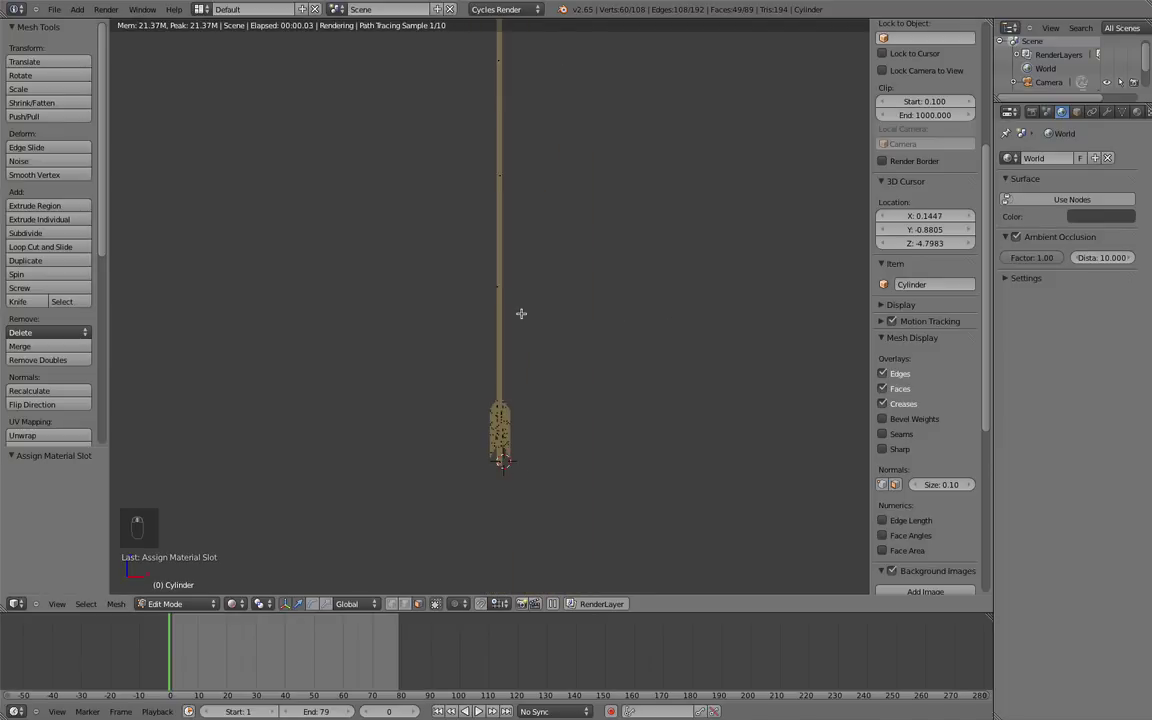
{"action": "key", "text": "z"}
{"action": "middle_click_drag", "start_coordinate": [506, 342], "coordinate": [586, 337], "text": "shift"}
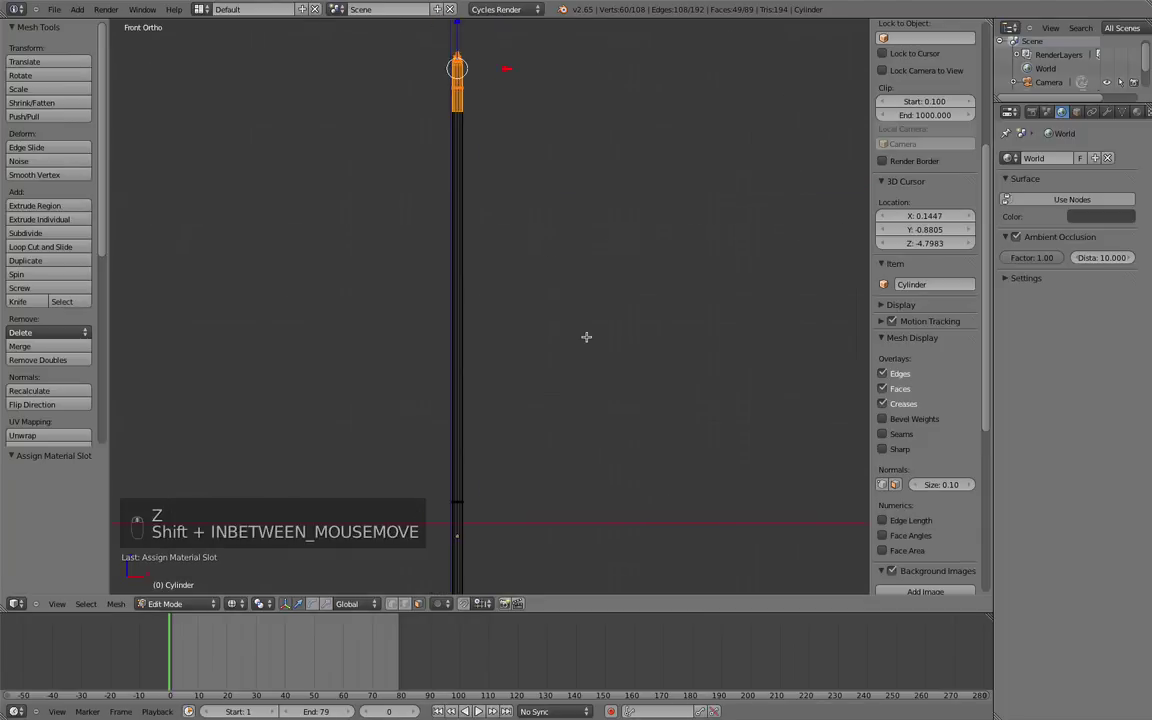
Return to object mode and orbit the rendered arrow from tip to base
{"action": "key", "text": "Tab"}
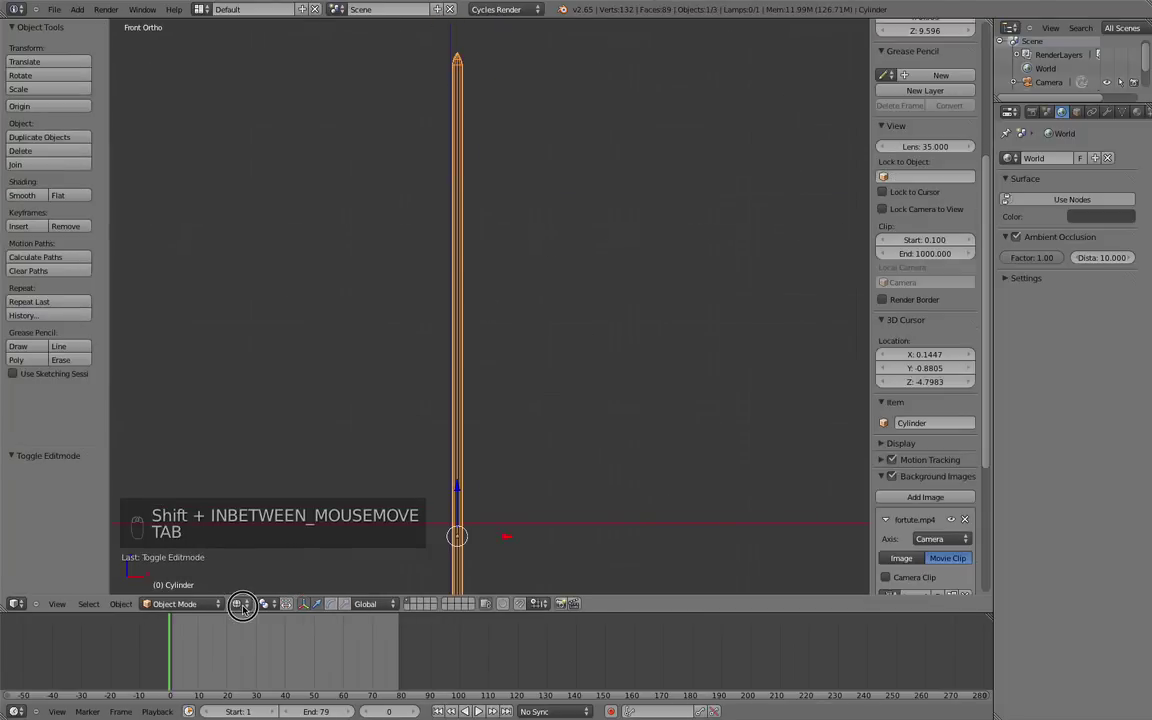
{"action": "left_click", "coordinate": [239, 603]}
{"action": "left_click", "coordinate": [255, 514]}
{"action": "mouse_move", "coordinate": [500, 354]}
{"action": "middle_mouse_down"}
{"action": "mouse_move", "coordinate": [520, 352]}
{"action": "mouse_move", "coordinate": [499, 154]}
{"action": "middle_mouse_up"}
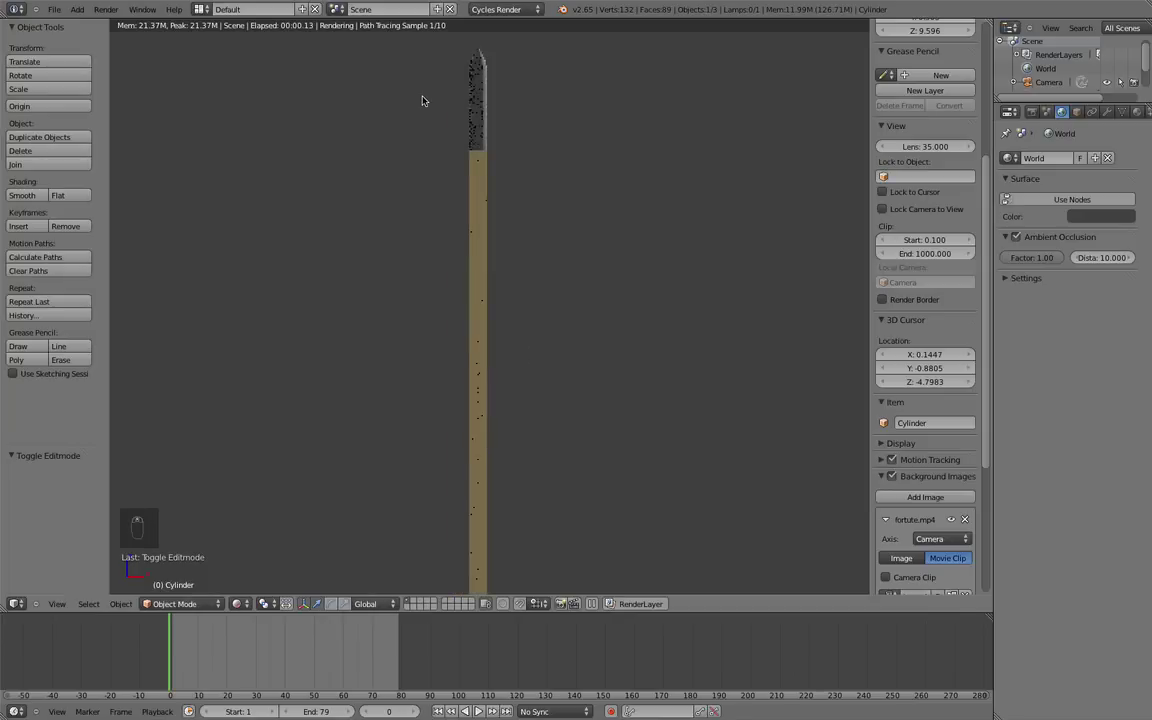
{"action": "mouse_move", "coordinate": [473, 463]}
{"action": "middle_mouse_down"}
{"action": "mouse_move", "coordinate": [565, 149]}
{"action": "mouse_move", "coordinate": [525, 519]}
{"action": "middle_mouse_up"}
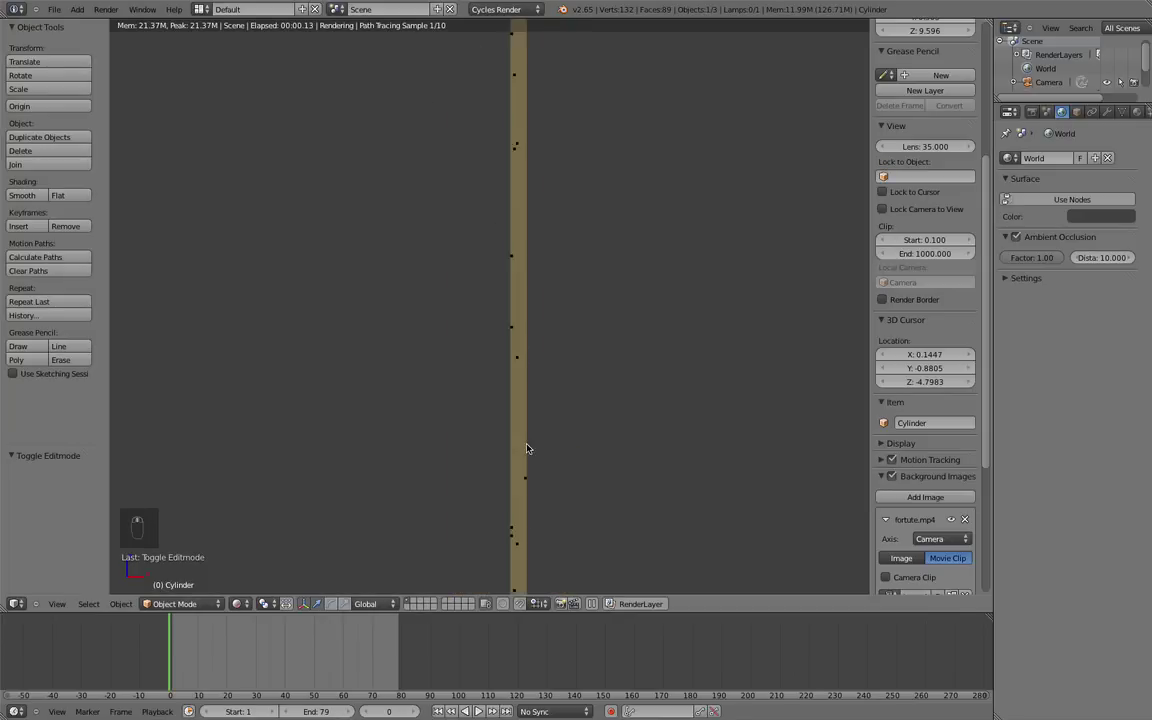
{"action": "middle_click_drag", "start_coordinate": [527, 445], "coordinate": [587, 292]}
Back in edit mode in front wireframe view, select the arrow's right fin face
{"action": "key", "text": "KP_1"}
{"action": "key", "text": "z"}
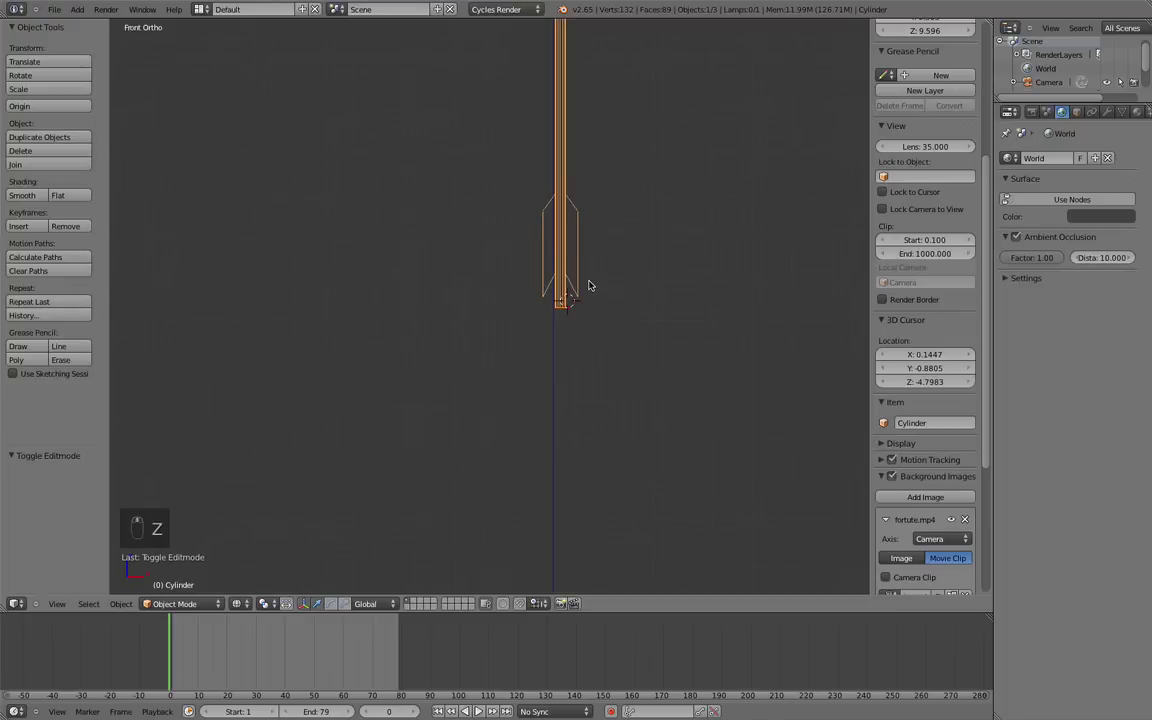
{"action": "key", "text": "Tab"}
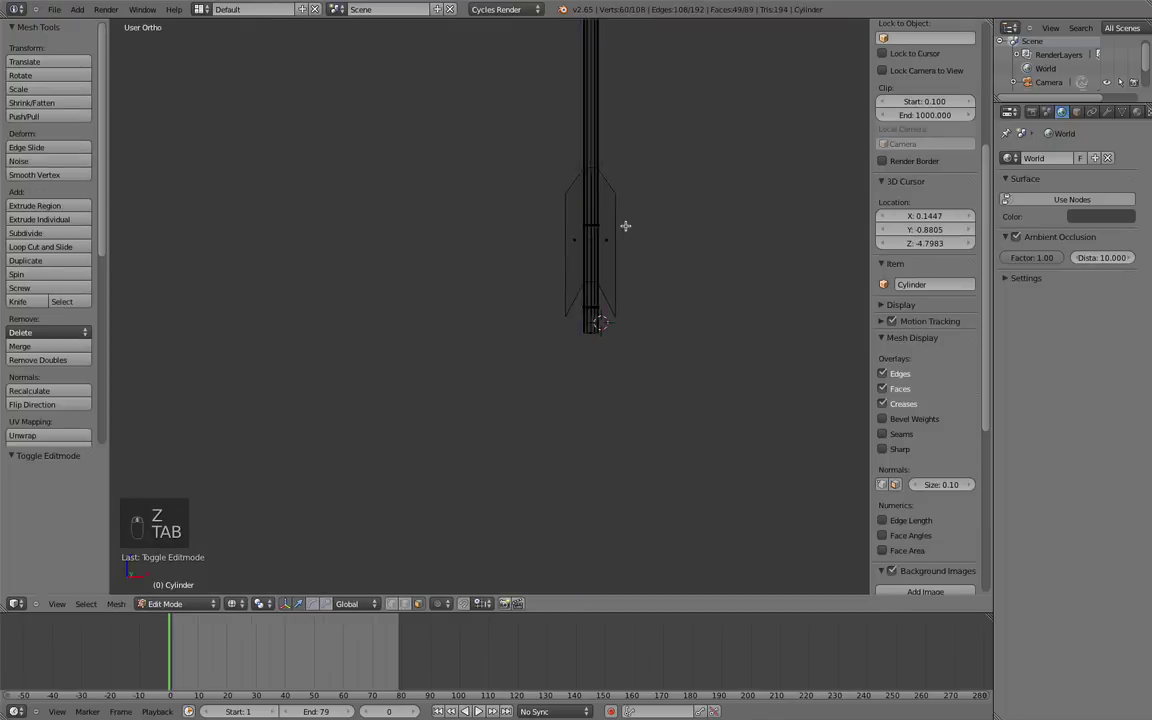
{"action": "mouse_move", "coordinate": [625, 226]}
{"action": "middle_mouse_down"}
{"action": "mouse_move", "coordinate": [572, 286]}
{"action": "mouse_move", "coordinate": [618, 275]}
{"action": "middle_mouse_up"}
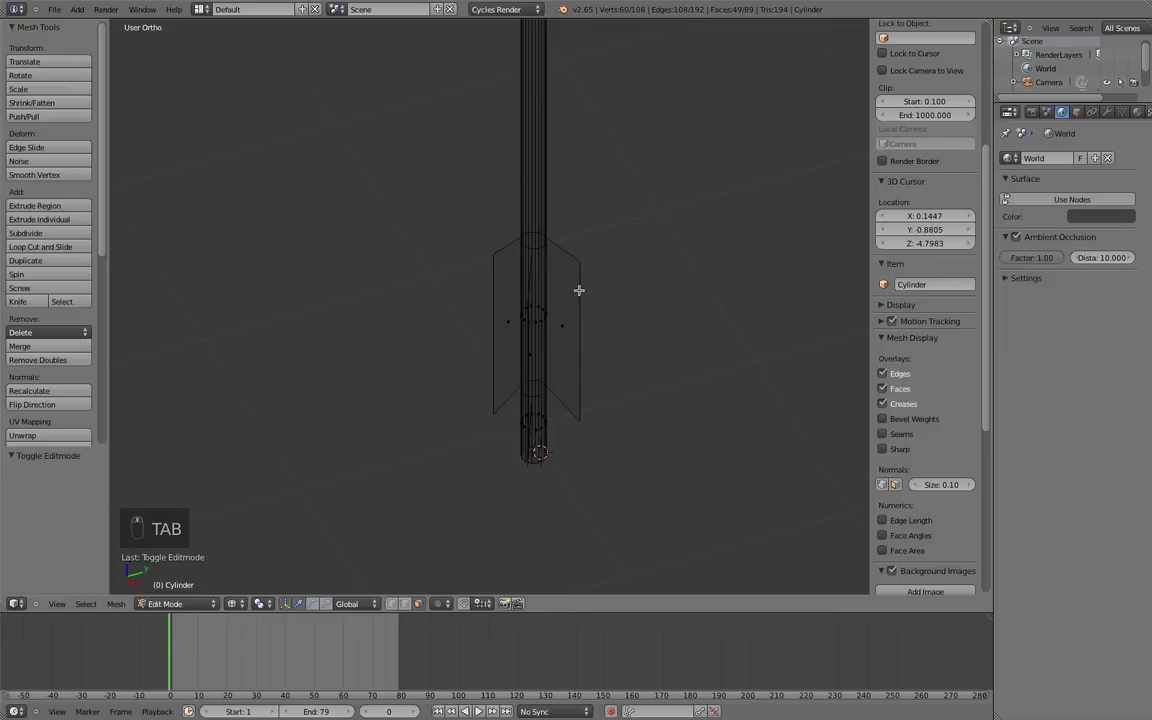
{"action": "right_click", "coordinate": [579, 290]}
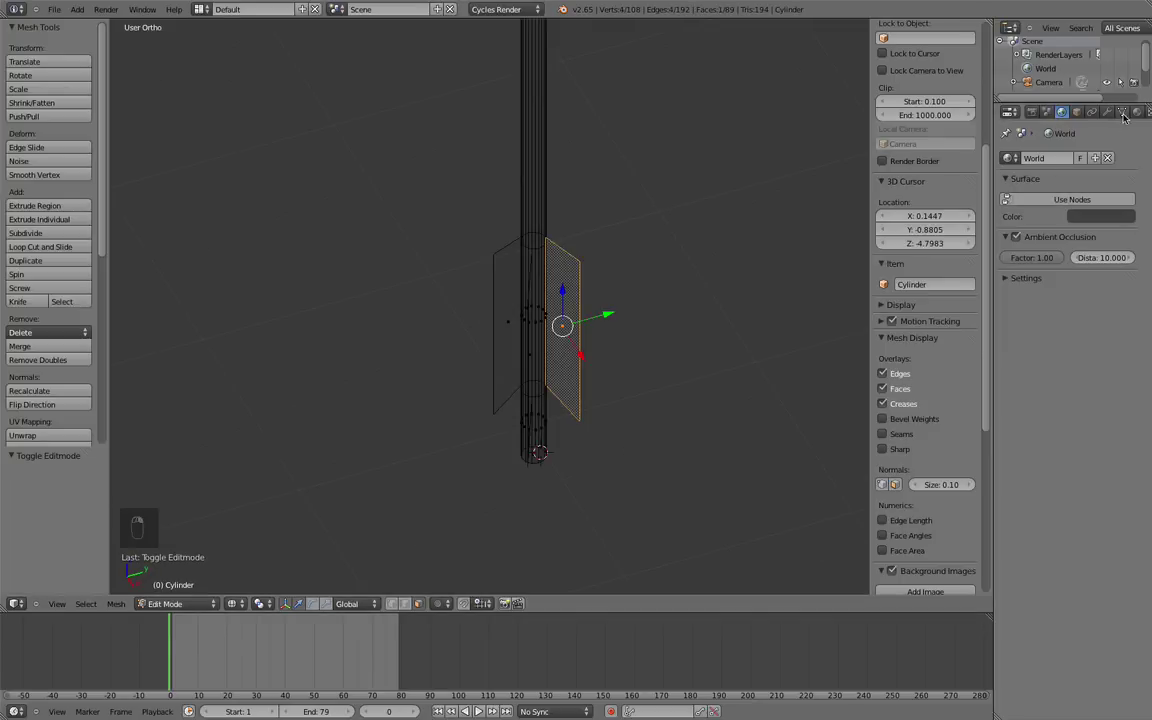
Assign a new third material, Material.003, to the fin and color it blue
{"action": "left_click", "coordinate": [1136, 112]}
{"action": "left_click", "coordinate": [1128, 158]}
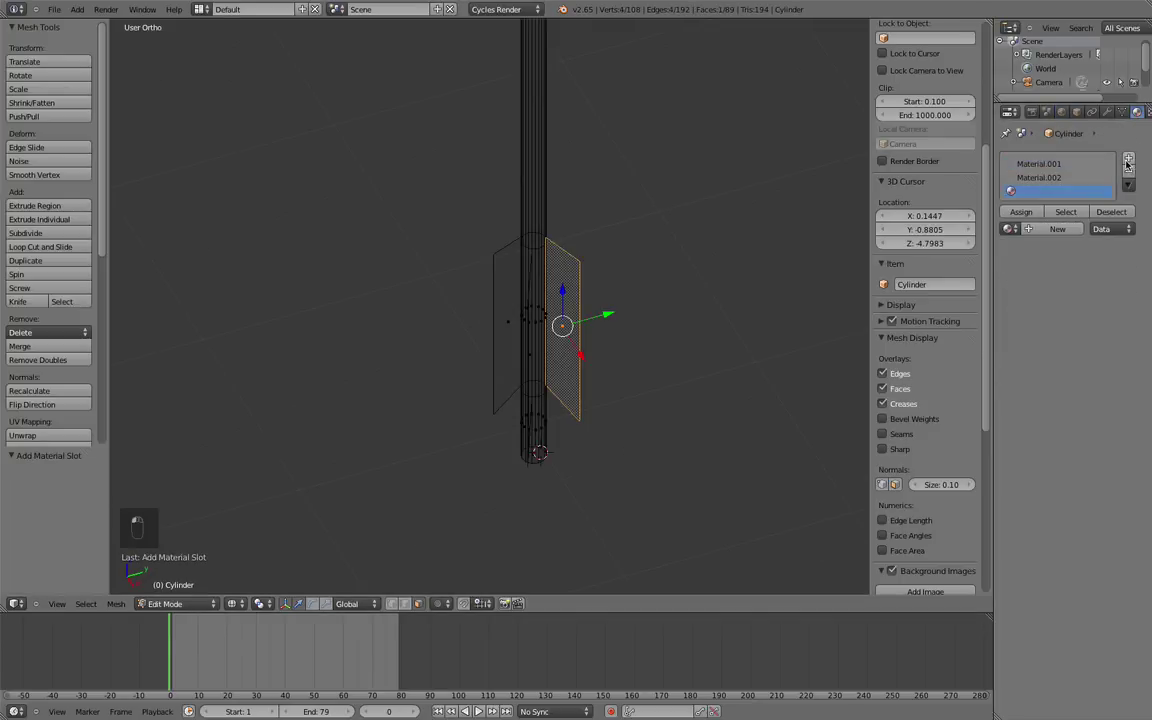
{"action": "left_click", "coordinate": [1050, 229]}
{"action": "left_click", "coordinate": [1021, 212]}
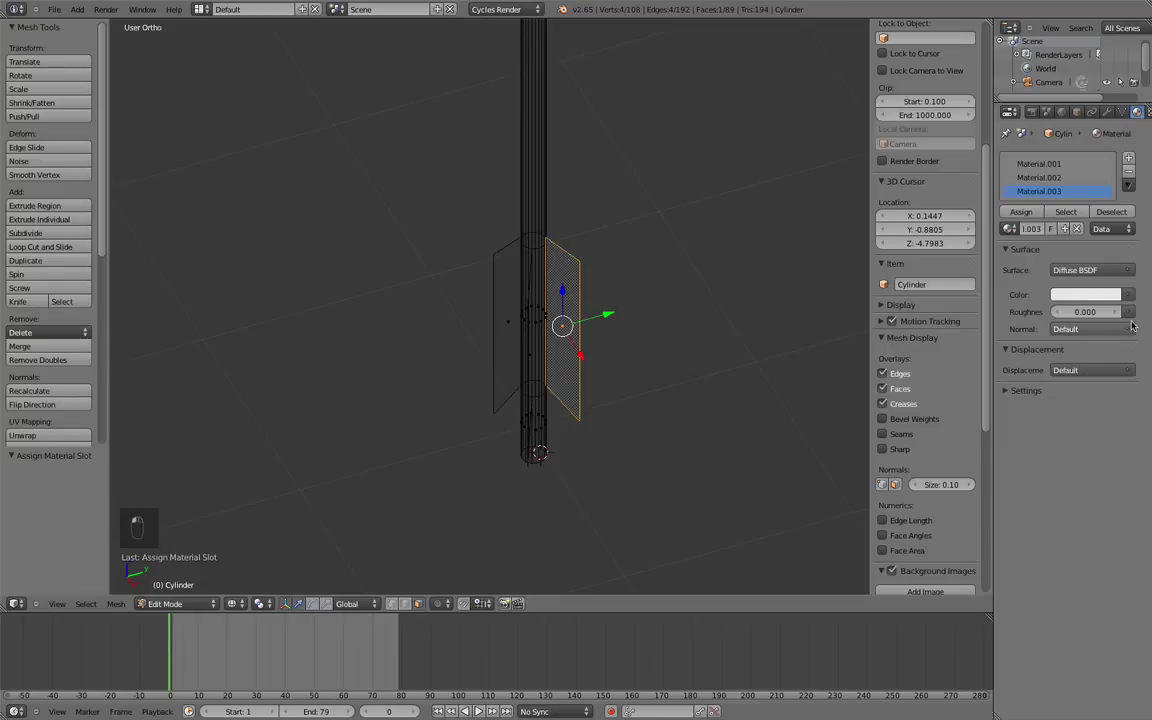
{"action": "left_click", "coordinate": [1092, 296]}
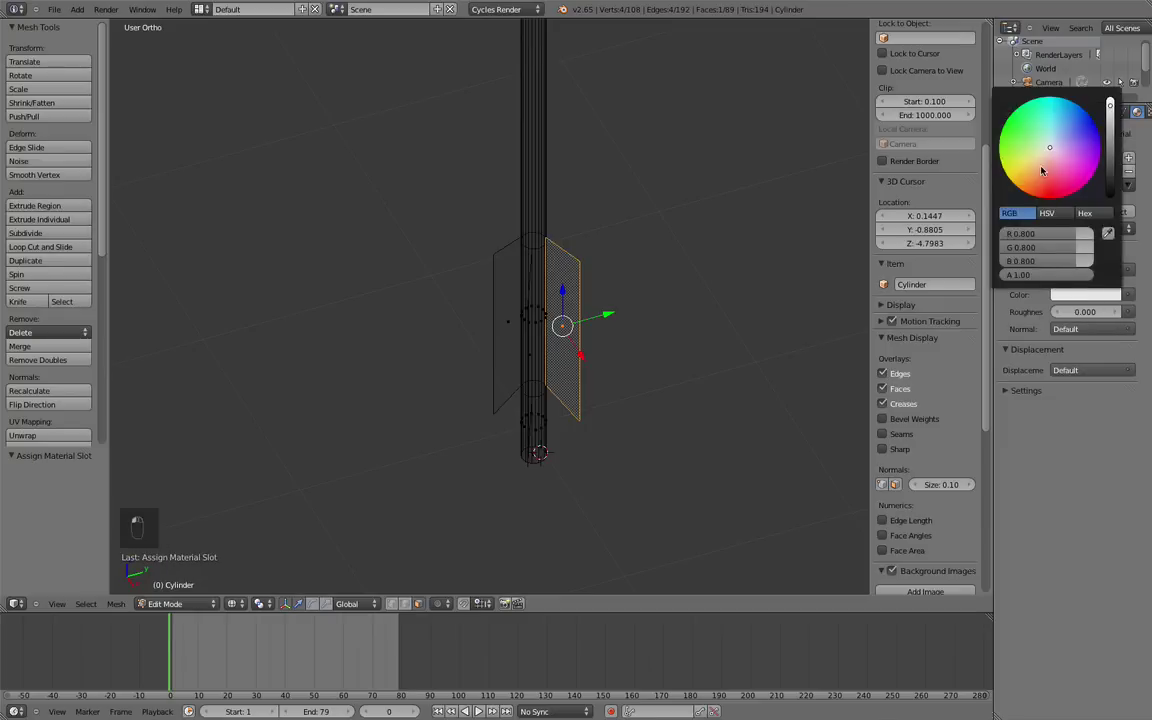
{"action": "left_click", "coordinate": [1089, 118]}
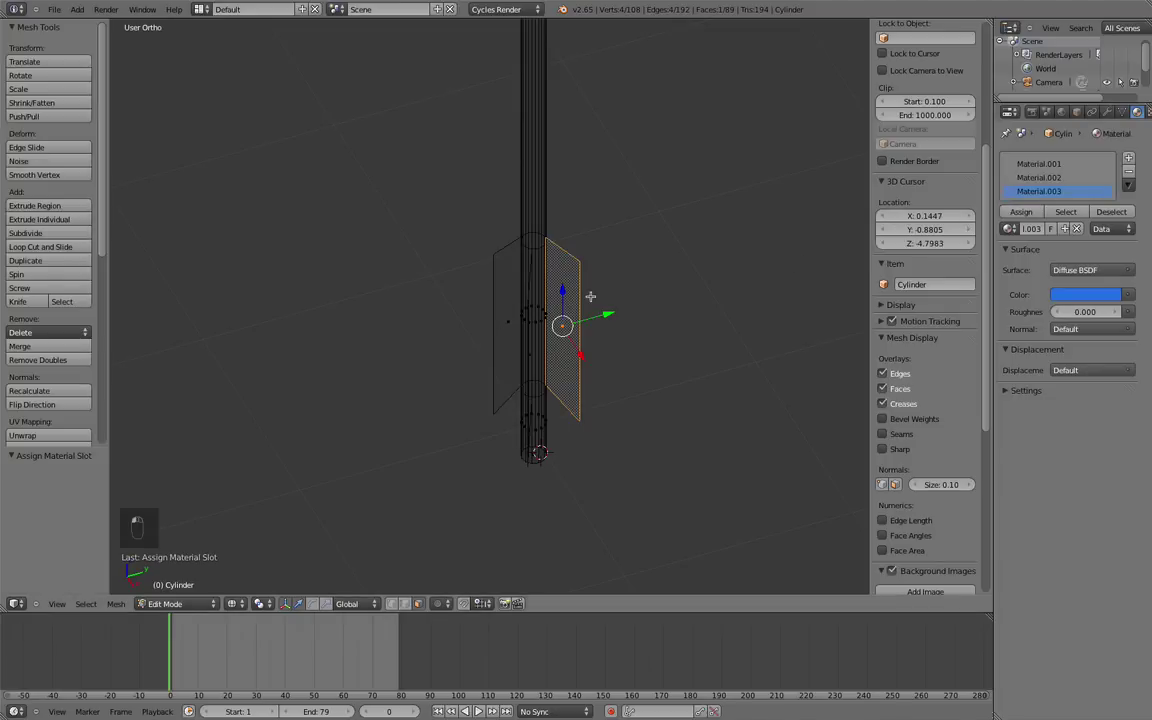
Orbit to inspect the fins and select only the left fin face
{"action": "right_click", "coordinate": [492, 320], "text": "shift"}
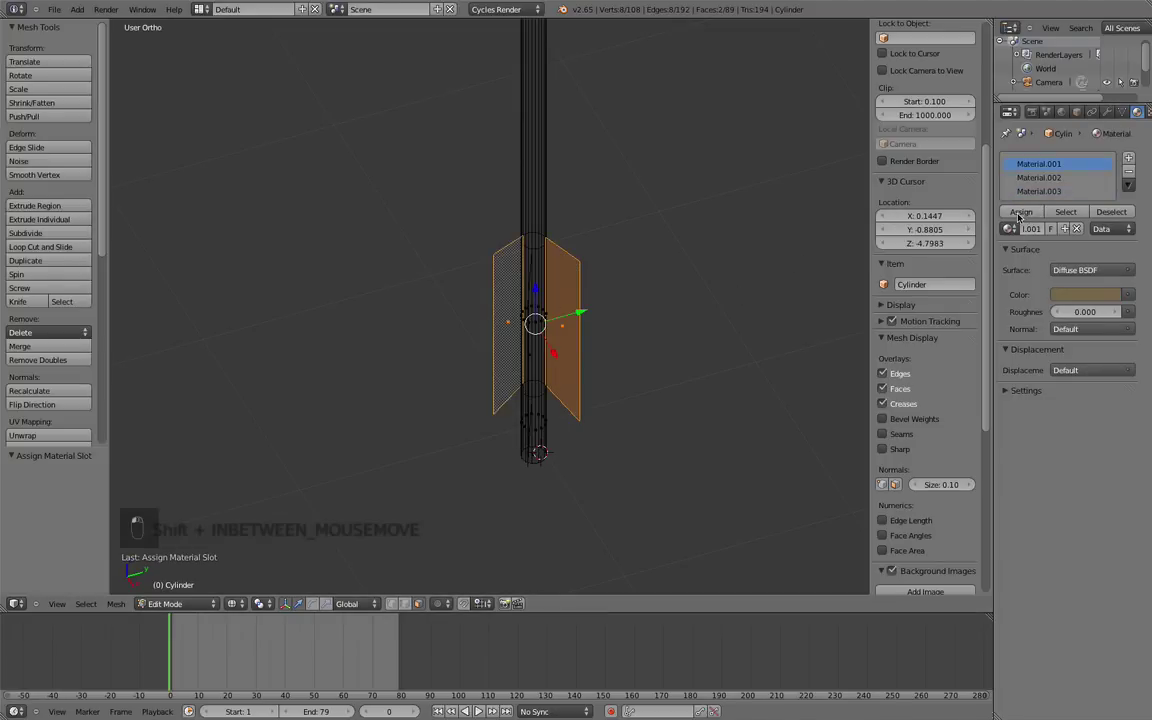
{"action": "scroll", "coordinate": [689, 271], "scroll_direction": "down", "scroll_amount": 1}
{"action": "mouse_move", "coordinate": [689, 271]}
{"action": "middle_mouse_down"}
{"action": "mouse_move", "coordinate": [609, 278]}
{"action": "mouse_move", "coordinate": [827, 268]}
{"action": "middle_mouse_up"}
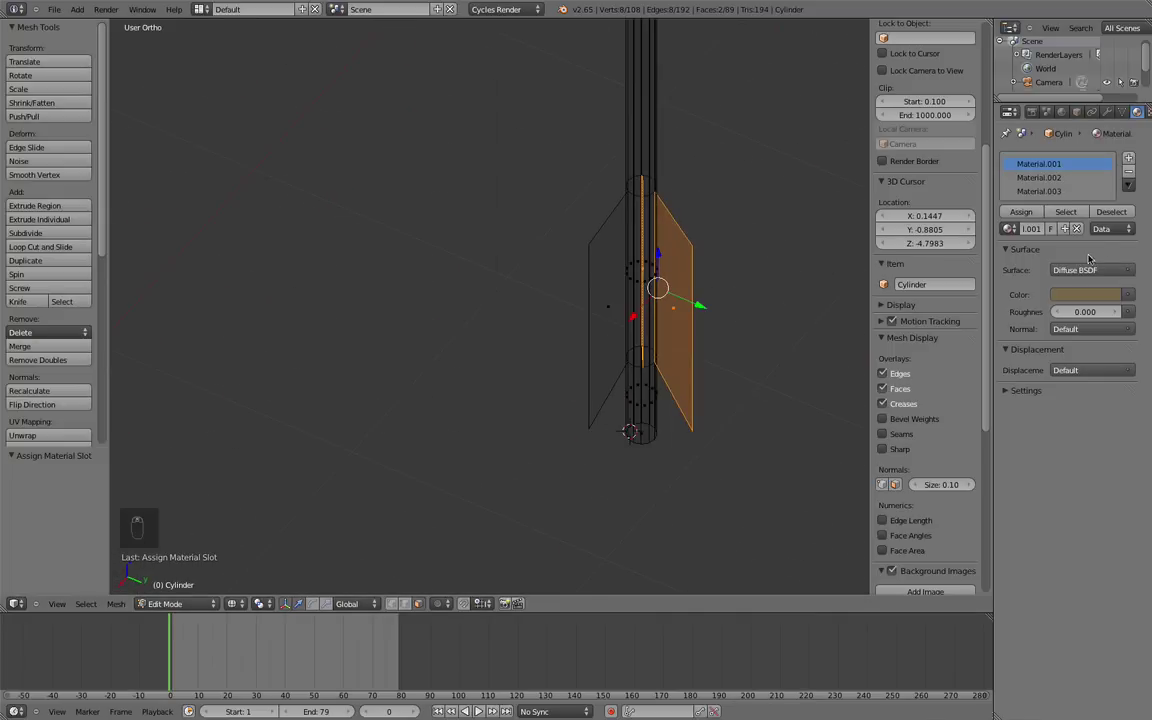
{"action": "middle_click_drag", "start_coordinate": [740, 208], "coordinate": [820, 231]}
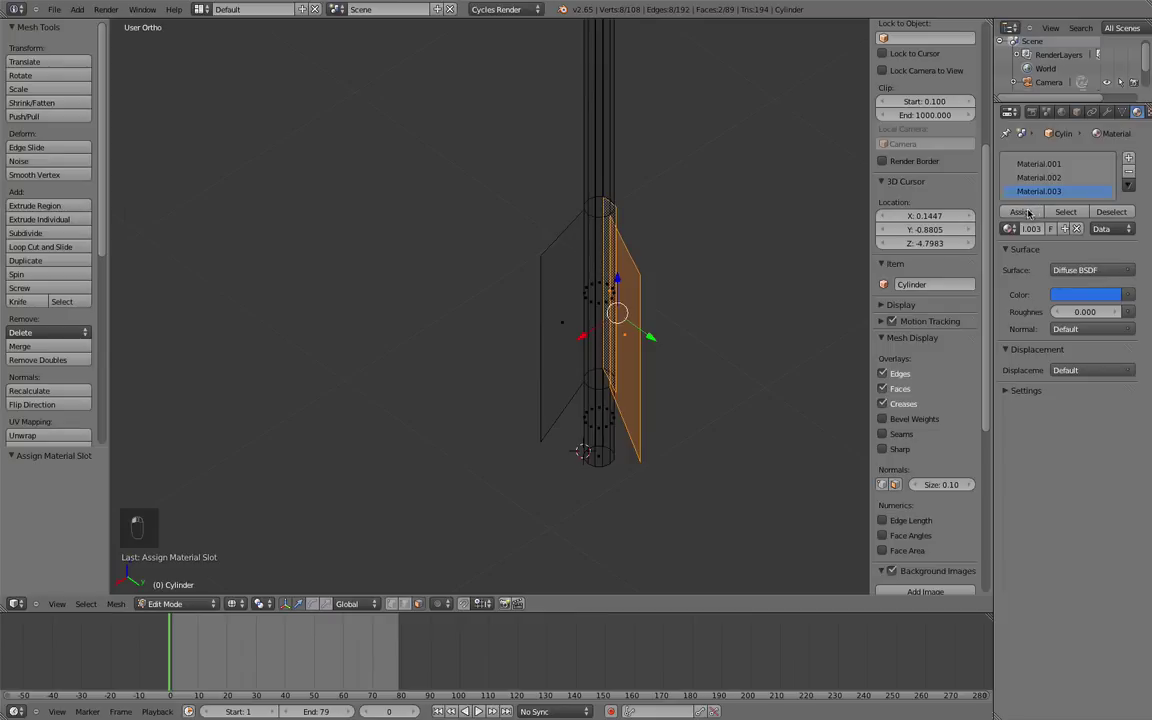
{"action": "right_click", "coordinate": [559, 321]}
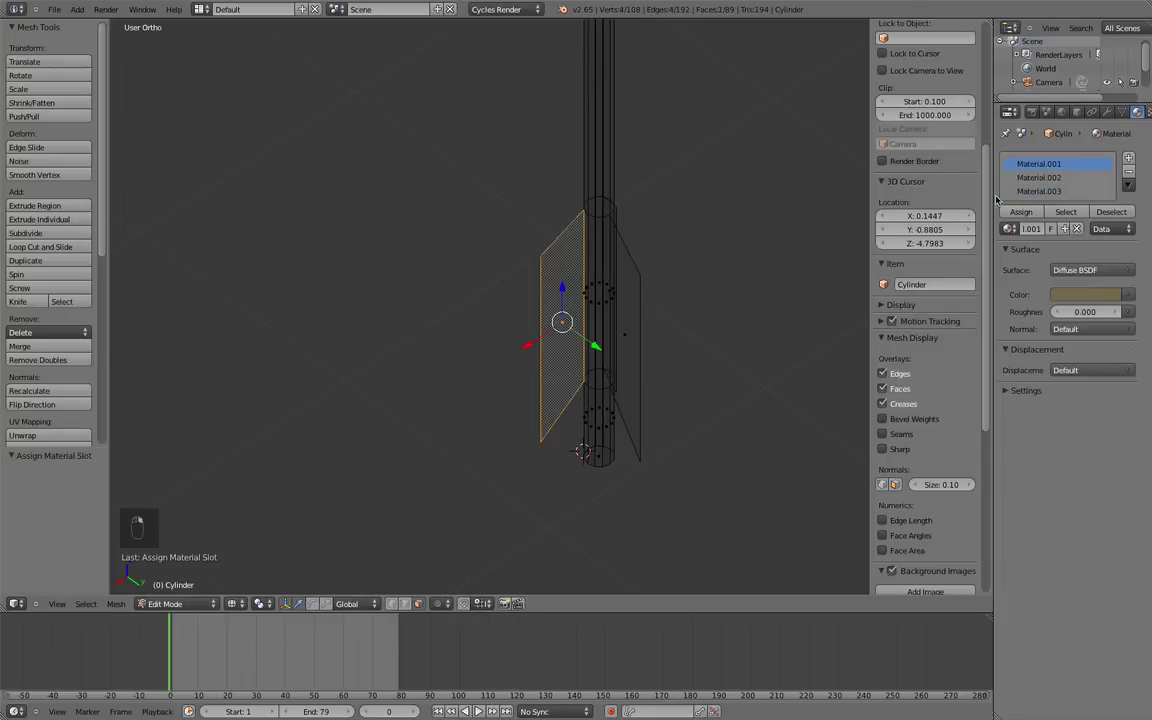
Assign a new red material in a fourth slot to the left fin
{"action": "left_click", "coordinate": [1128, 160]}
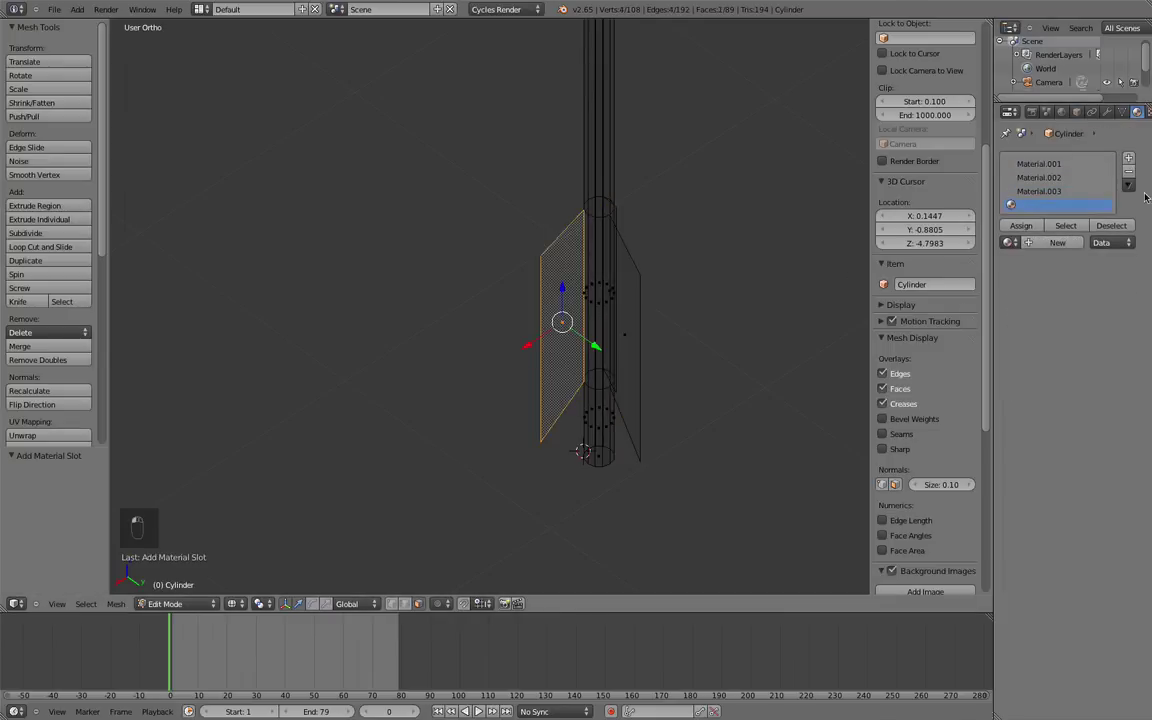
{"action": "left_click", "coordinate": [1066, 246]}
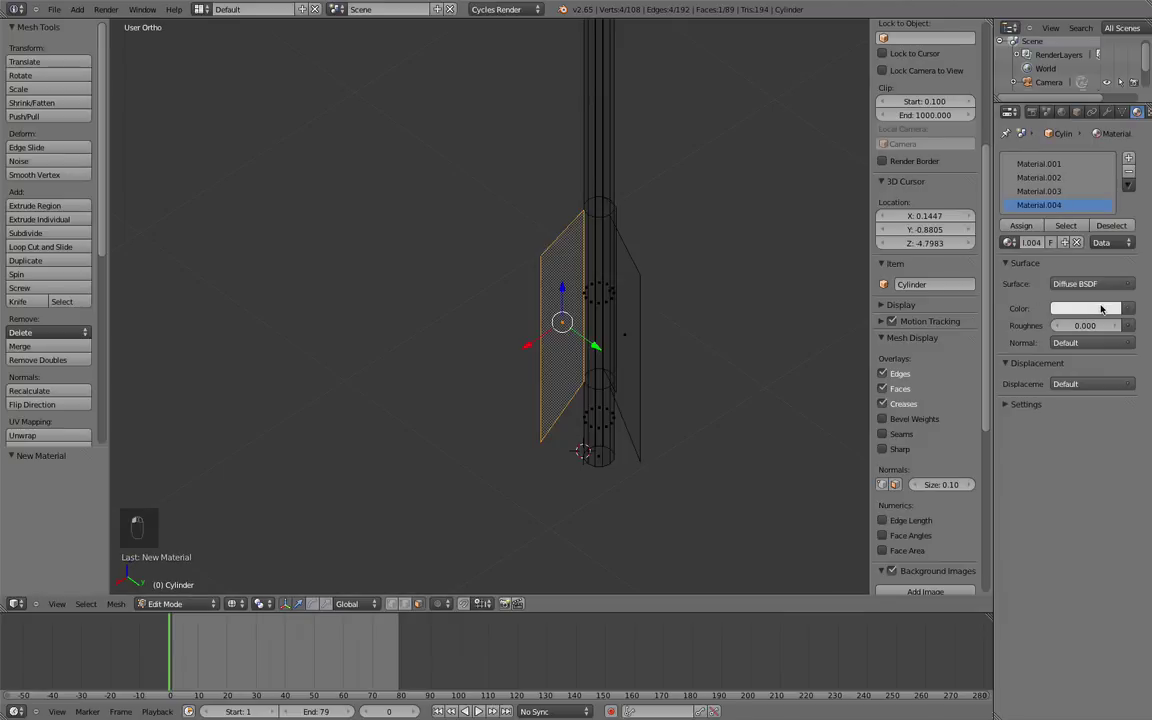
{"action": "left_click", "coordinate": [1101, 309]}
{"action": "mouse_move", "coordinate": [1045, 170]}
{"action": "left_mouse_down"}
{"action": "mouse_move", "coordinate": [1023, 226]}
{"action": "mouse_move", "coordinate": [1041, 211]}
{"action": "mouse_move", "coordinate": [1052, 224]}
{"action": "left_mouse_up"}
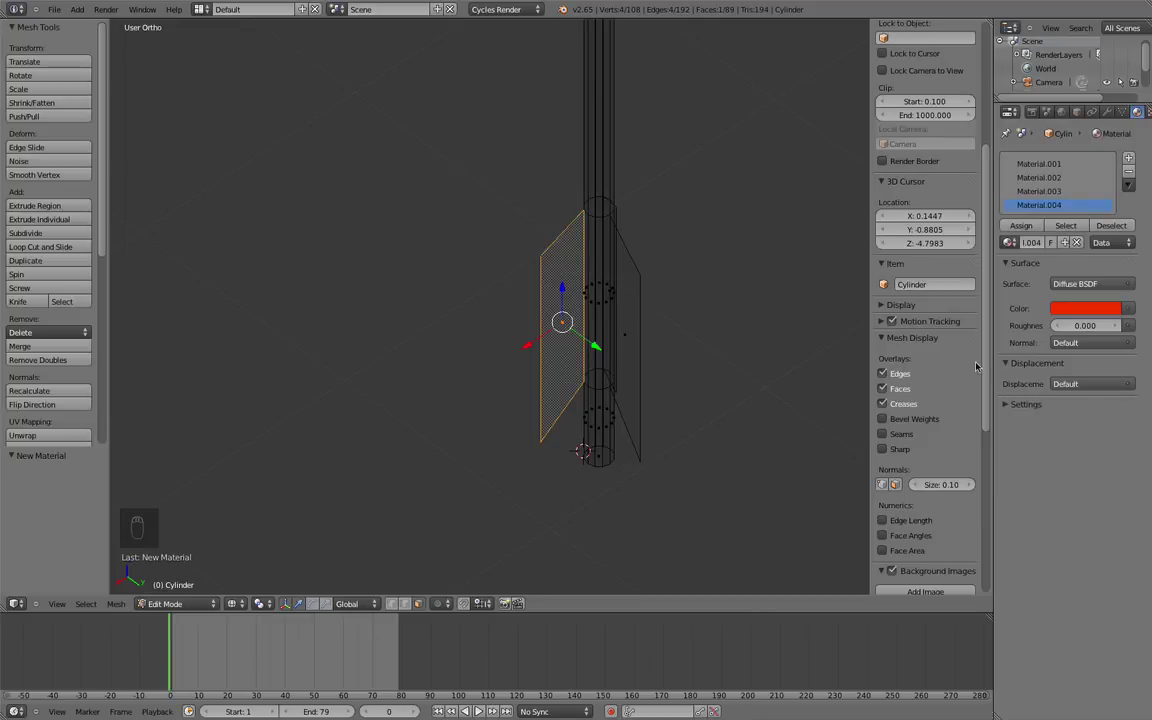
{"action": "left_click", "coordinate": [1020, 225]}
{"action": "scroll", "coordinate": [658, 276], "scroll_direction": "down", "scroll_amount": 2}
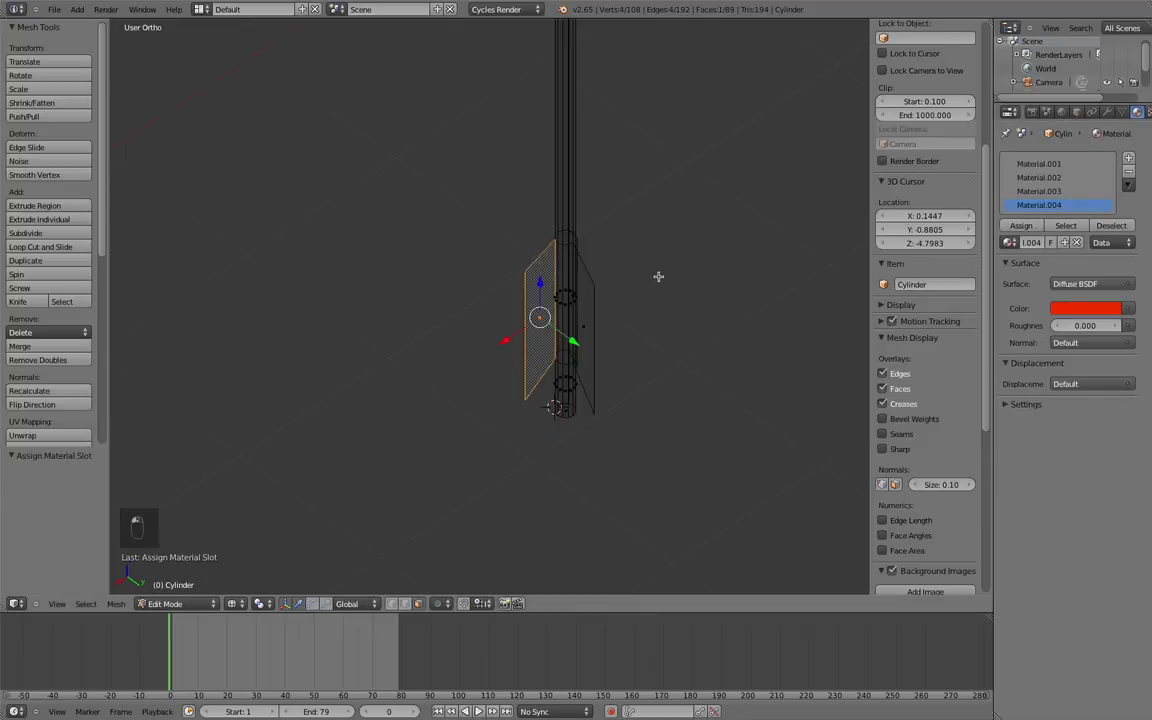
Deselect all, return to object mode and orbit the Rendered preview of both colored fins
{"action": "key", "text": "a"}
{"action": "key", "text": "KP_1"}
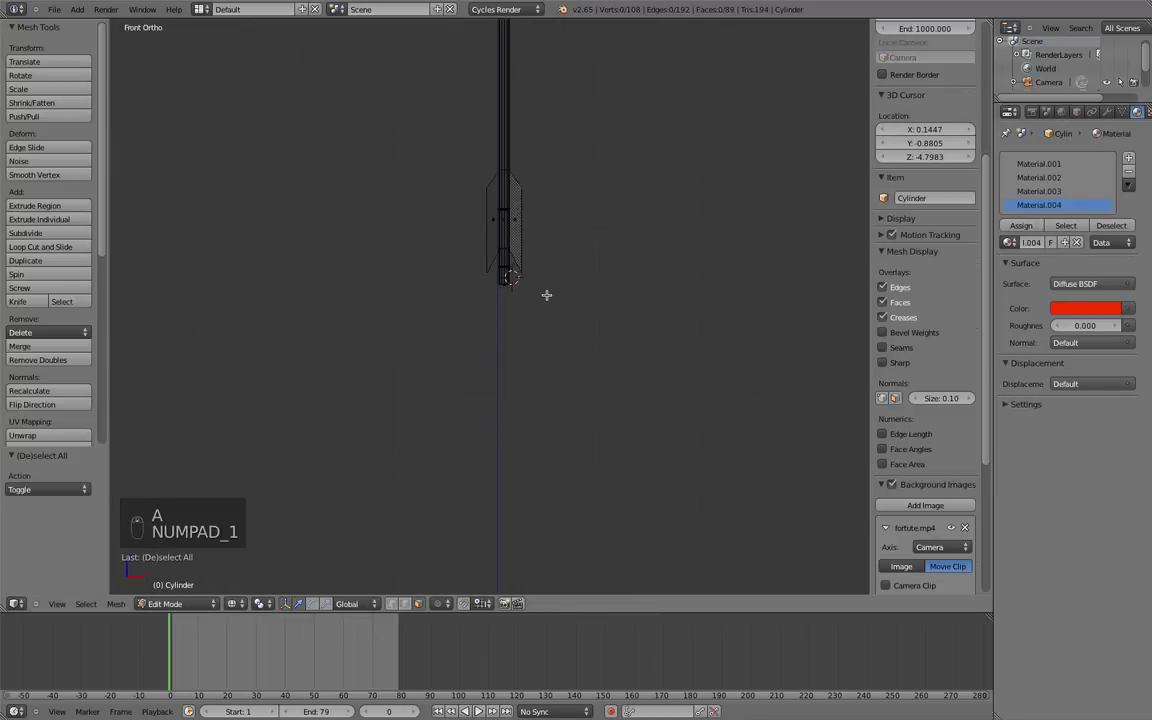
{"action": "scroll", "coordinate": [546, 295], "scroll_direction": "up", "scroll_amount": 3}
{"action": "middle_click_drag", "start_coordinate": [537, 185], "coordinate": [532, 365], "text": "shift"}
{"action": "key", "text": "Tab"}
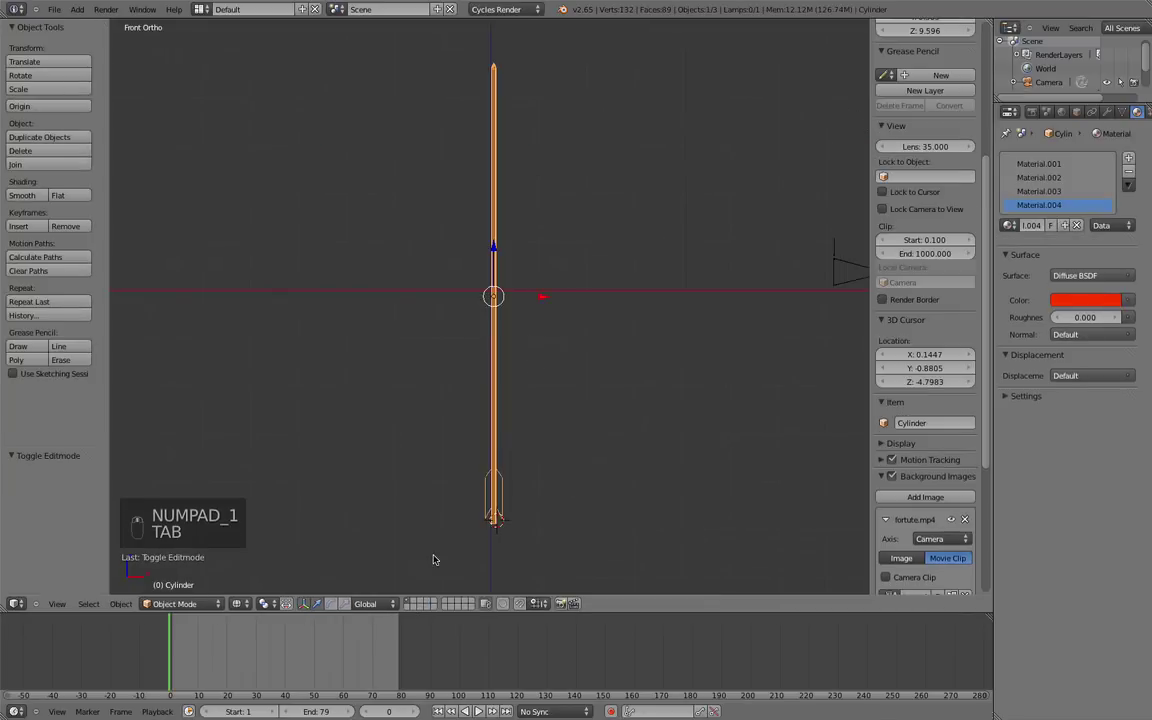
{"action": "left_click", "coordinate": [263, 603]}
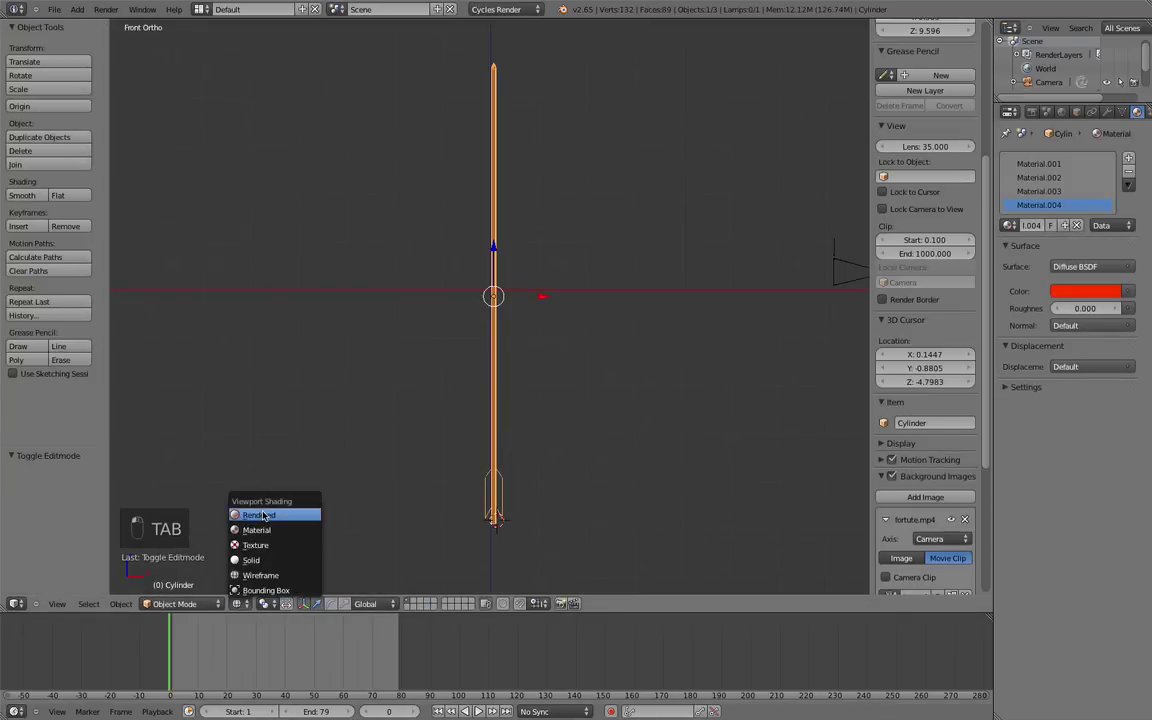
{"action": "left_click", "coordinate": [264, 516]}
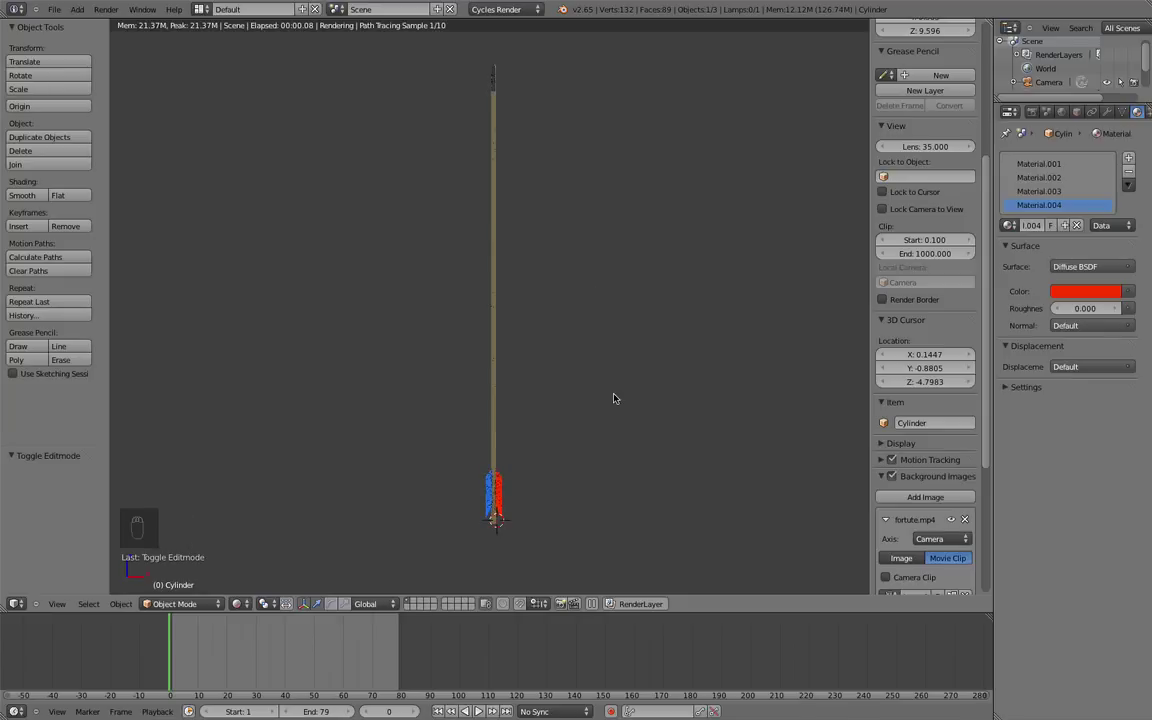
{"action": "mouse_move", "coordinate": [614, 398]}
{"action": "middle_mouse_down"}
{"action": "mouse_move", "coordinate": [591, 391]}
{"action": "mouse_move", "coordinate": [473, 432]}
{"action": "mouse_move", "coordinate": [514, 466]}
{"action": "mouse_move", "coordinate": [589, 434]}
{"action": "middle_mouse_up"}
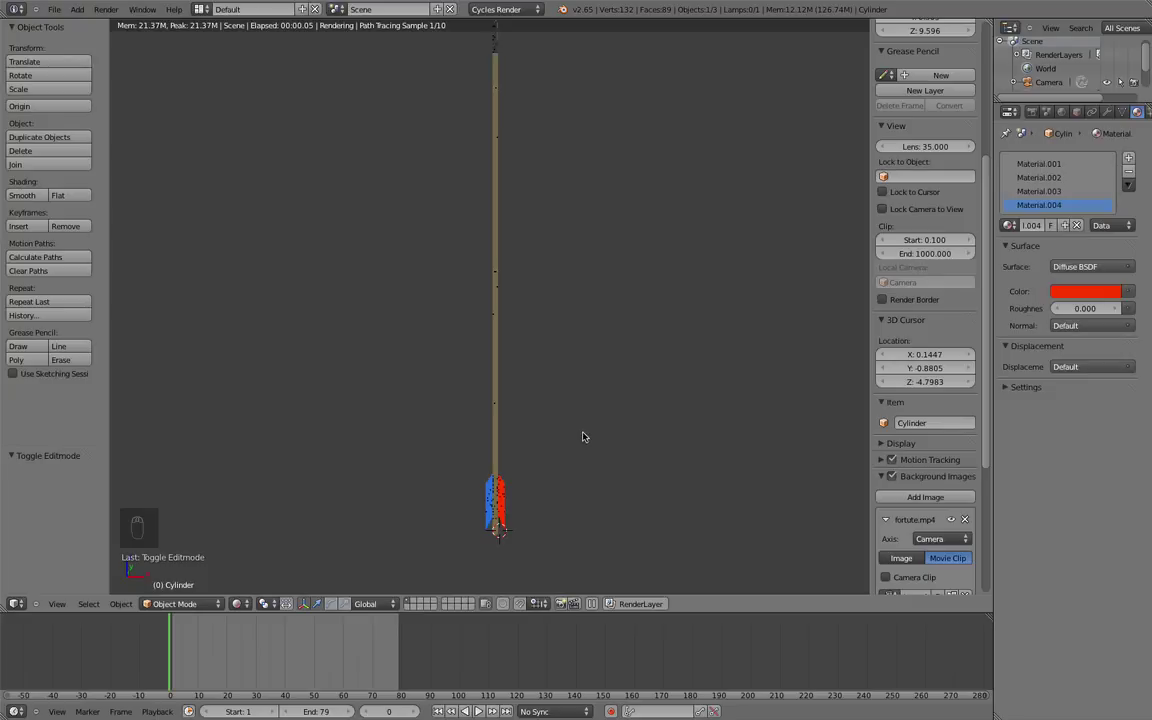
Set the tan shaft material's displacement to a Voronoi Texture with scale 40
{"action": "left_click", "coordinate": [1058, 177]}
{"action": "left_click", "coordinate": [1058, 163]}
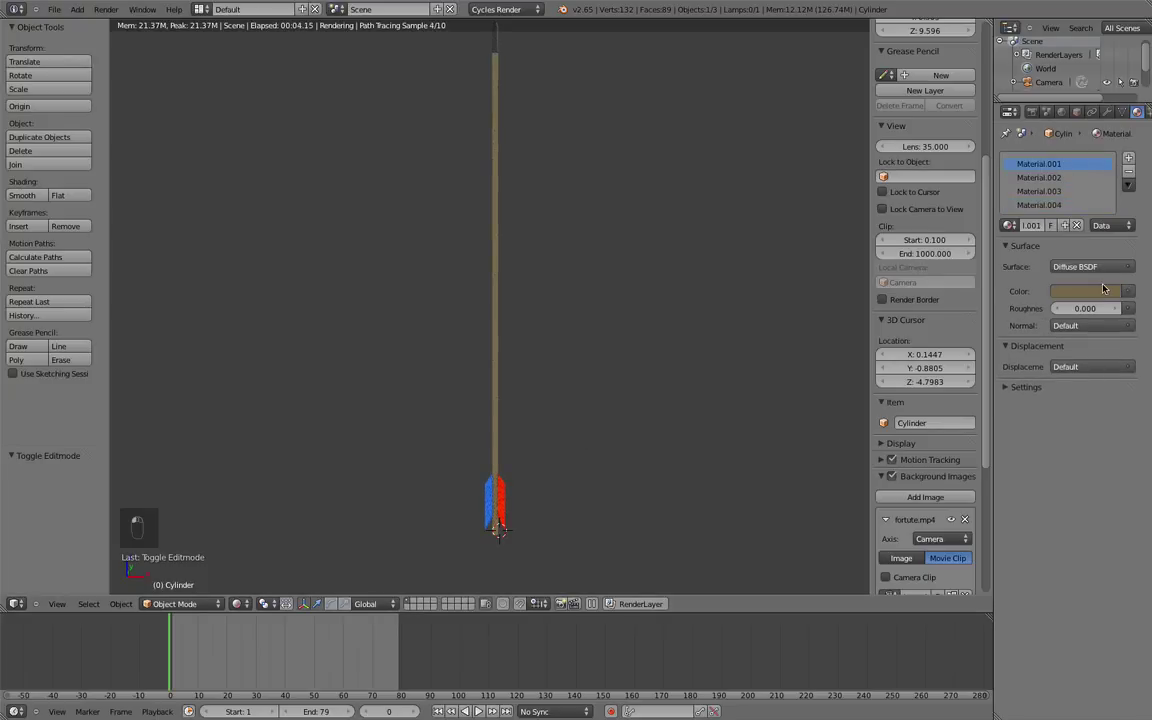
{"action": "left_click", "coordinate": [1089, 369]}
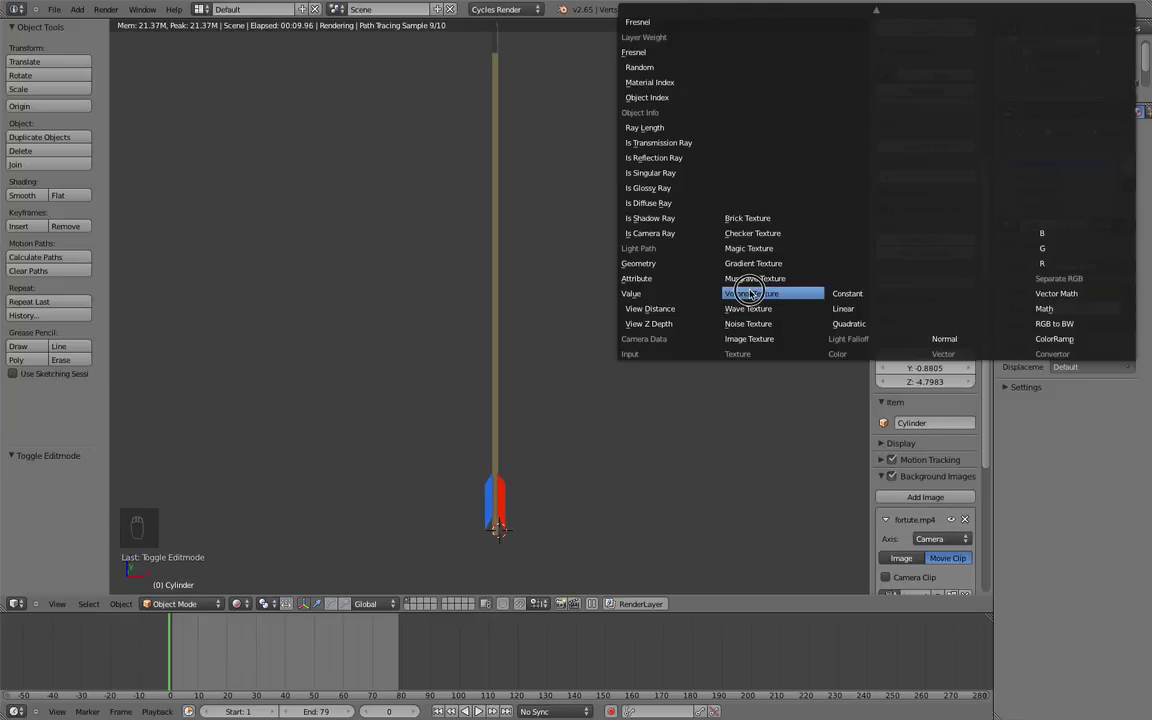
{"action": "left_click", "coordinate": [755, 293]}
{"action": "scroll", "coordinate": [691, 347], "scroll_direction": "up", "scroll_amount": 3}
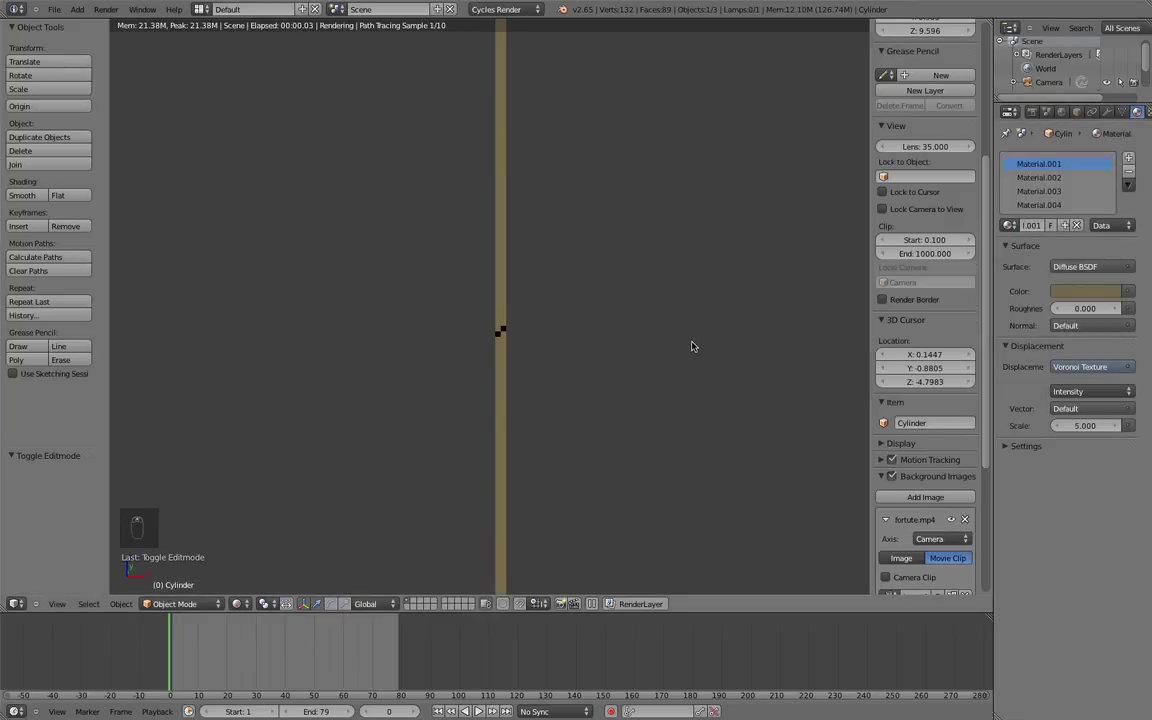
{"action": "scroll", "coordinate": [691, 346], "scroll_direction": "up", "scroll_amount": 2}
{"action": "scroll", "coordinate": [692, 345], "scroll_direction": "up", "scroll_amount": 2}
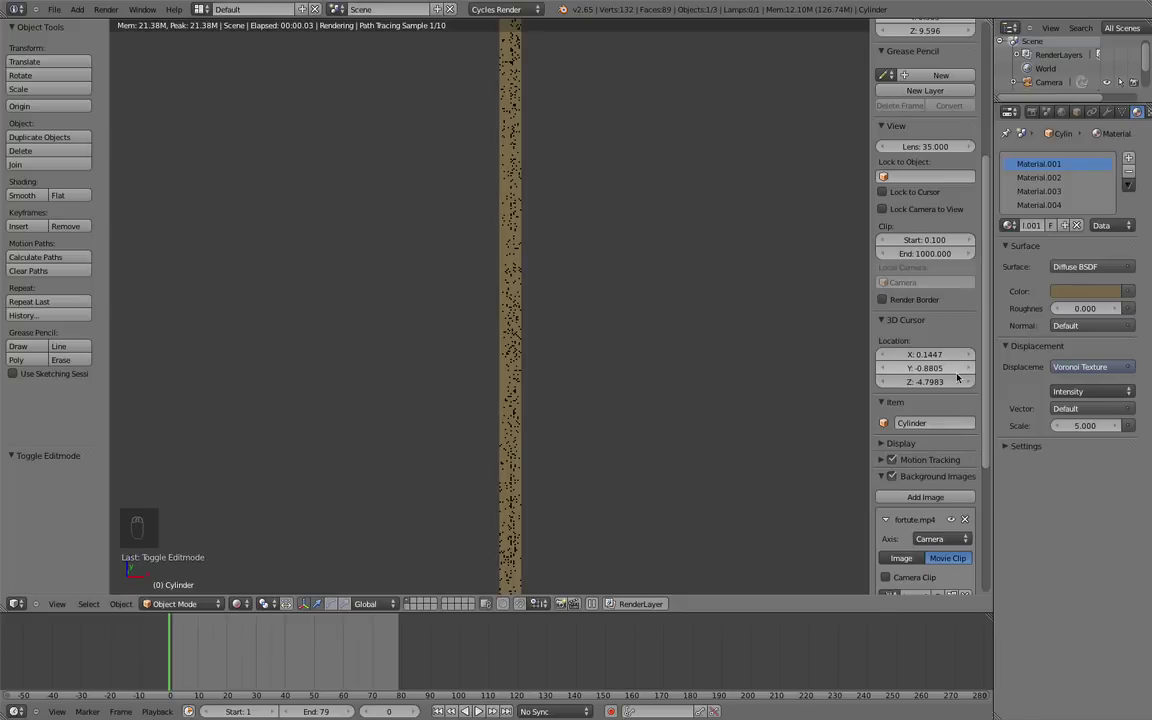
{"action": "left_click", "coordinate": [1097, 424]}
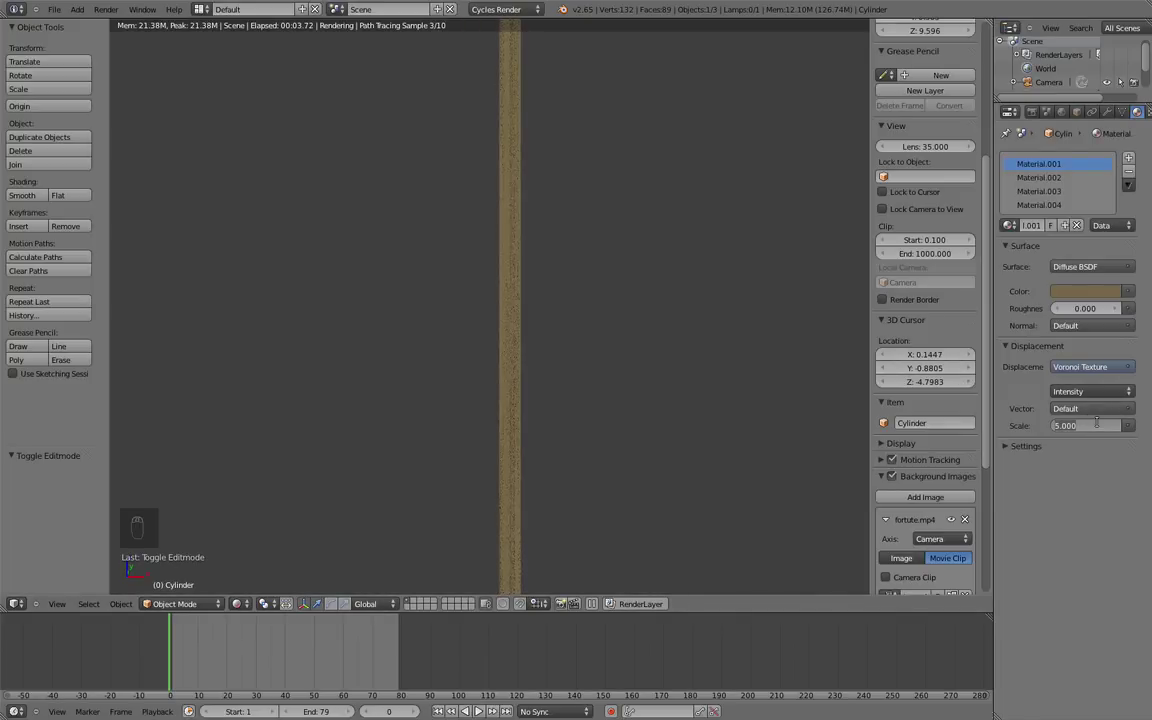
{"action": "type", "text": "40"}
{"action": "key", "text": "Return"}
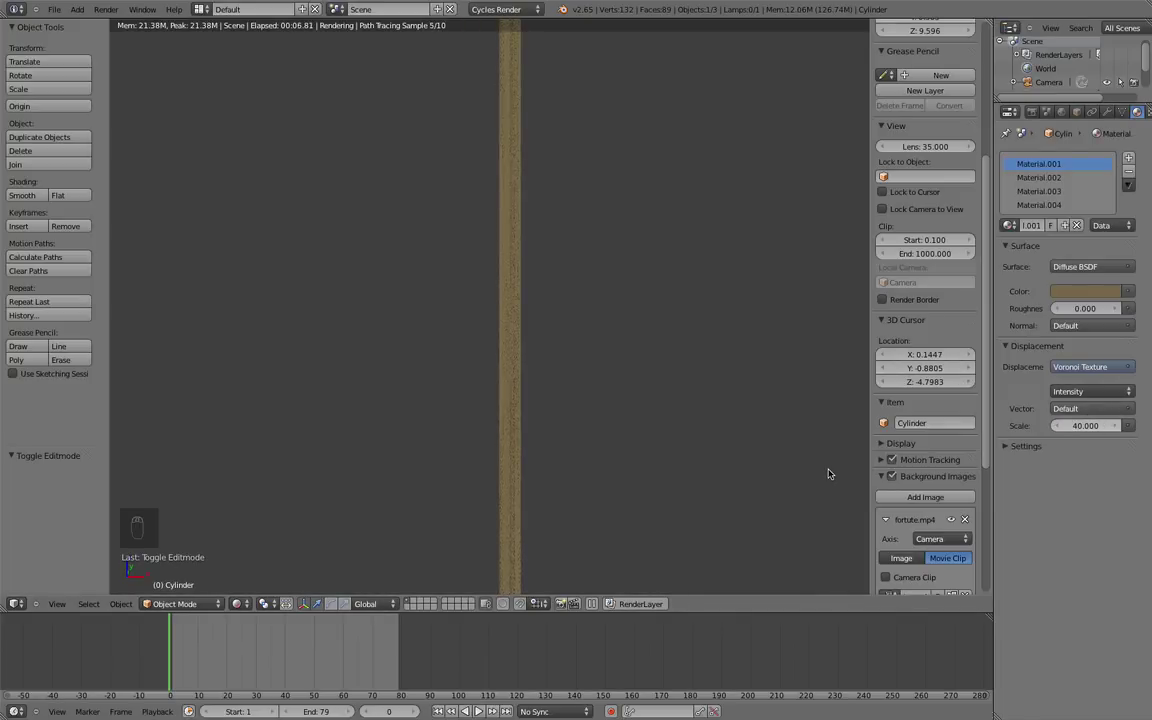
{"action": "scroll", "coordinate": [576, 350], "scroll_direction": "down", "scroll_amount": 2}
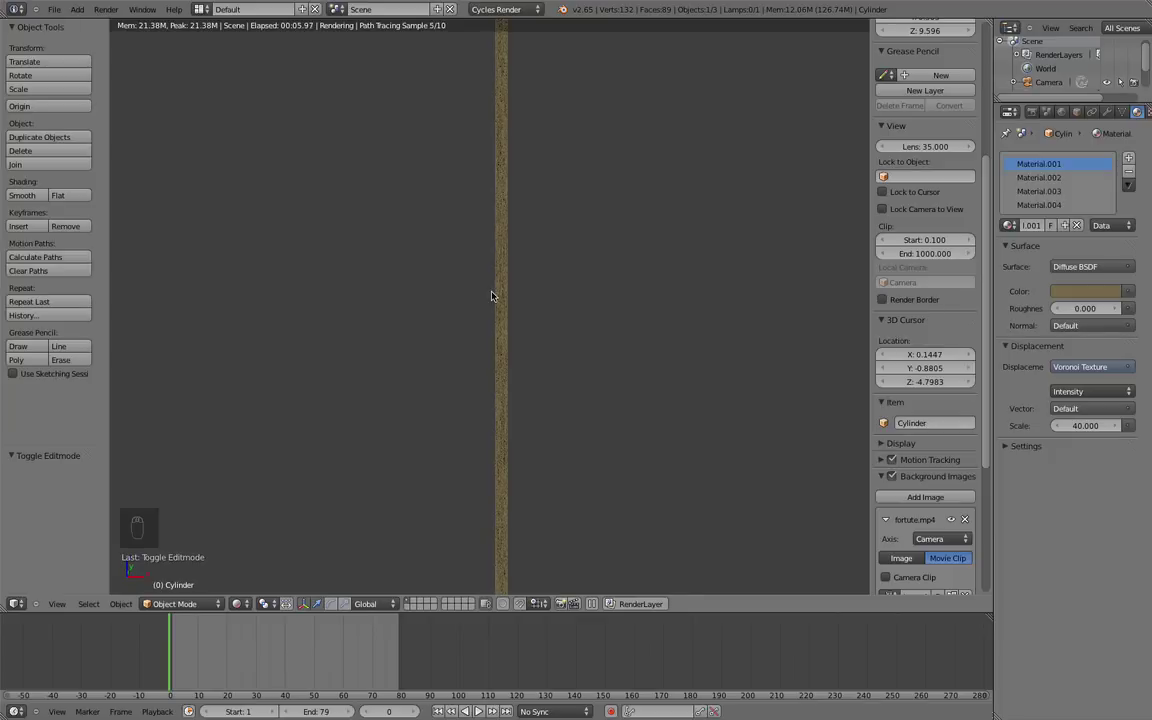
{"action": "scroll", "coordinate": [492, 296], "scroll_direction": "up", "scroll_amount": 3}
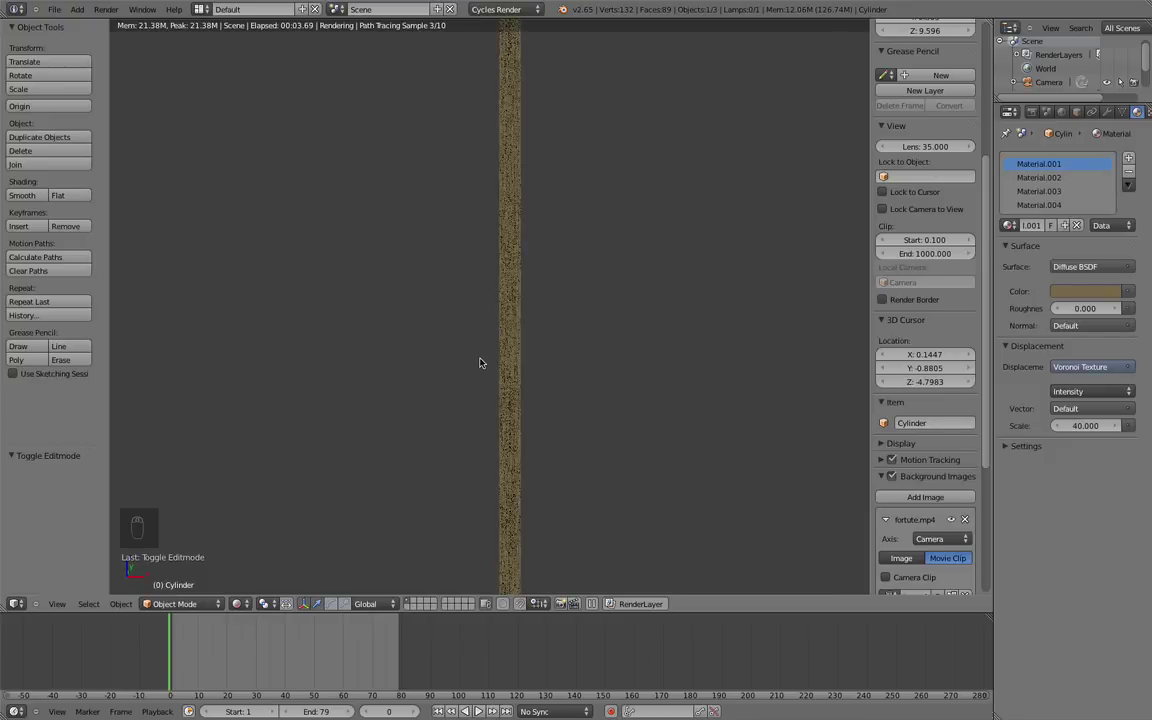
{"action": "scroll", "coordinate": [479, 363], "scroll_direction": "down", "scroll_amount": 3}
Switch to wireframe and view the arrow through the camera over the footage
{"action": "key", "text": "KP_1"}
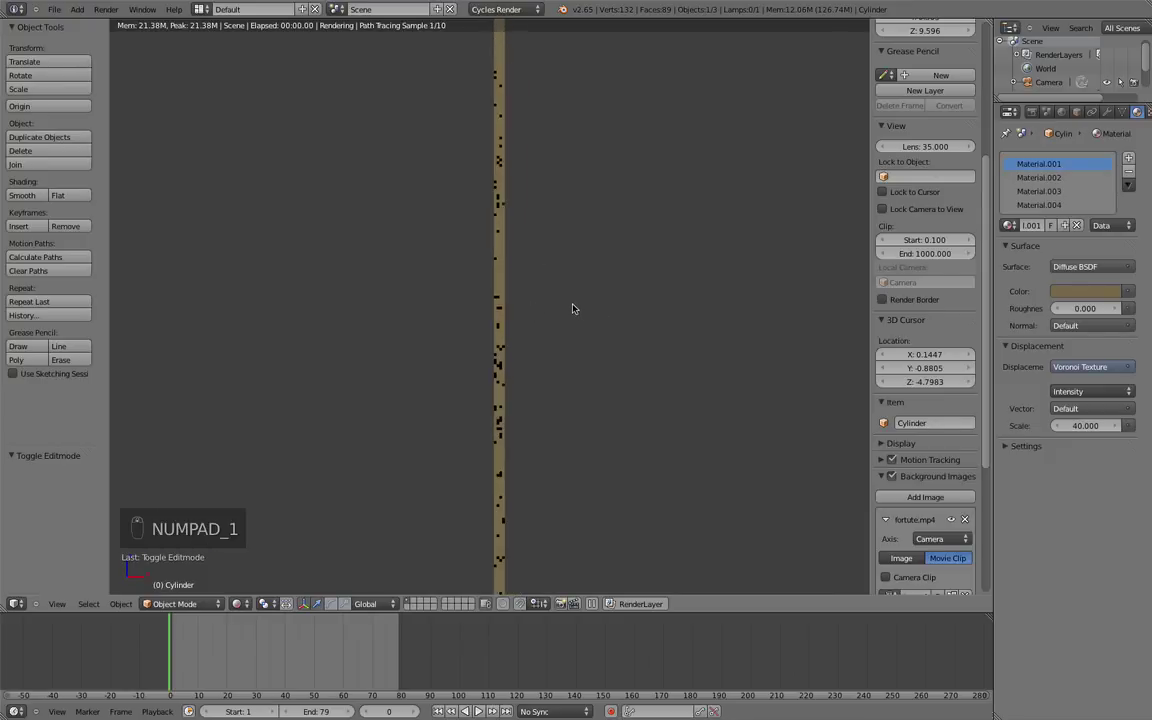
{"action": "scroll", "coordinate": [573, 308], "scroll_direction": "down", "scroll_amount": 2}
{"action": "scroll", "coordinate": [535, 314], "scroll_direction": "down", "scroll_amount": 2}
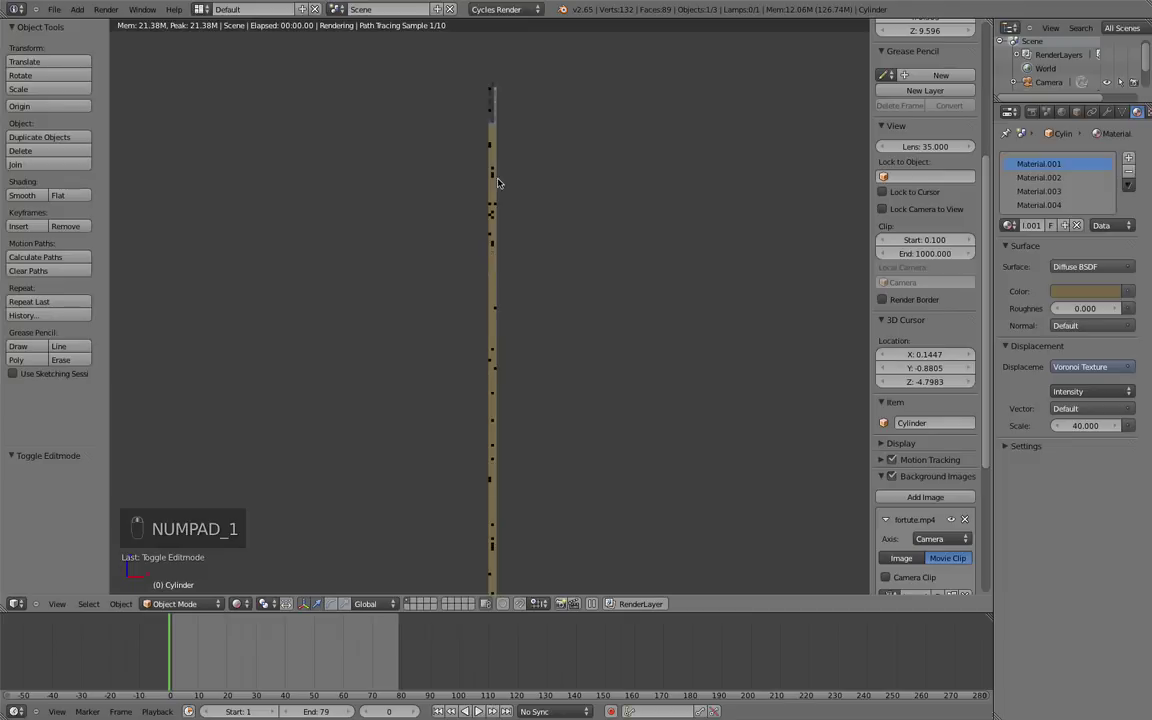
{"action": "key", "text": "z"}
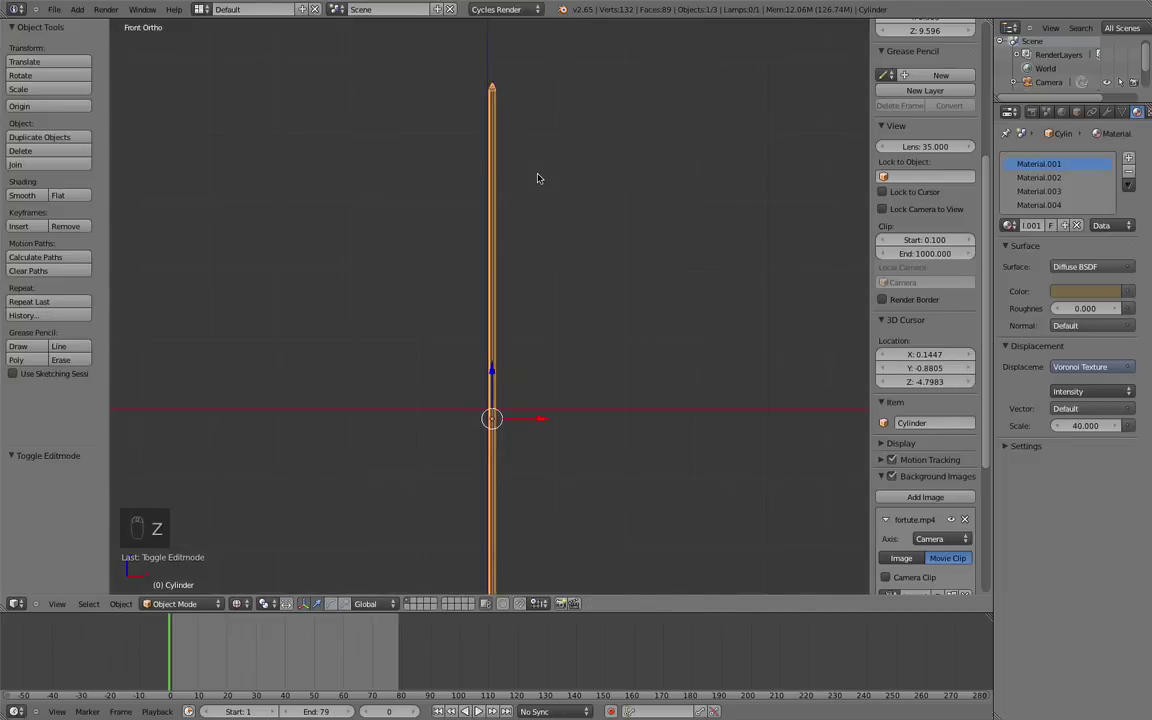
{"action": "key", "text": "z"}
{"action": "key", "text": "KP_0"}
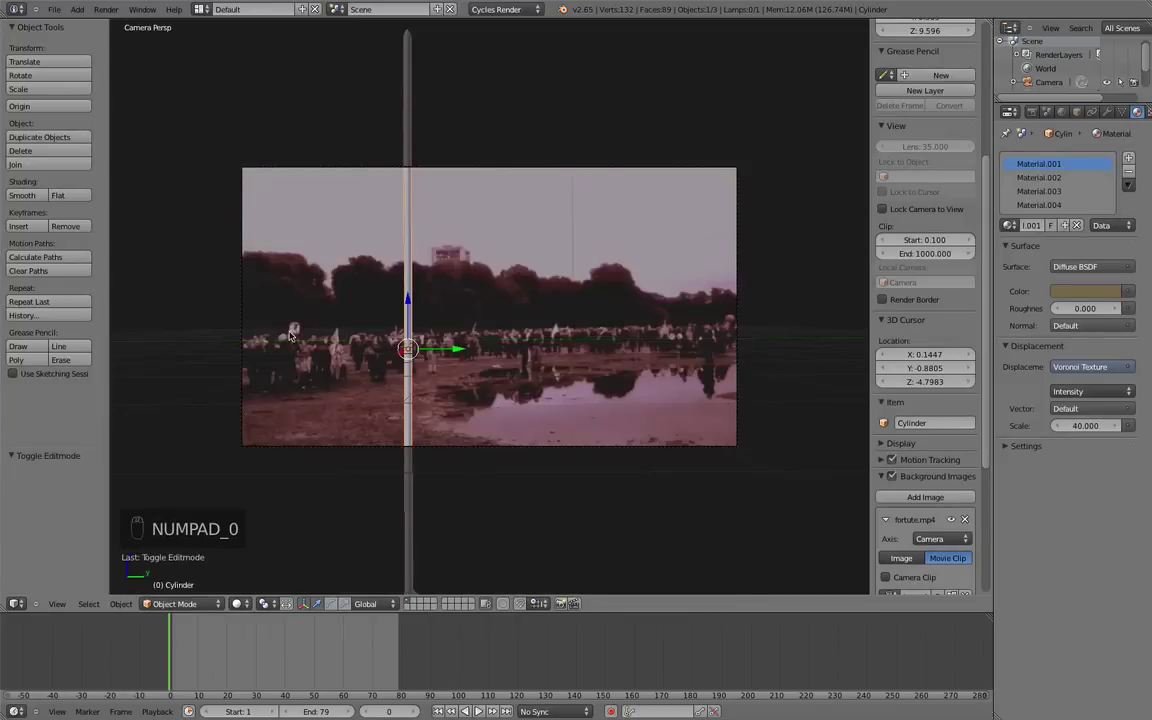
In camera view, rotate the arrow 90 degrees so it lies horizontal
{"action": "key", "text": "KP_7"}
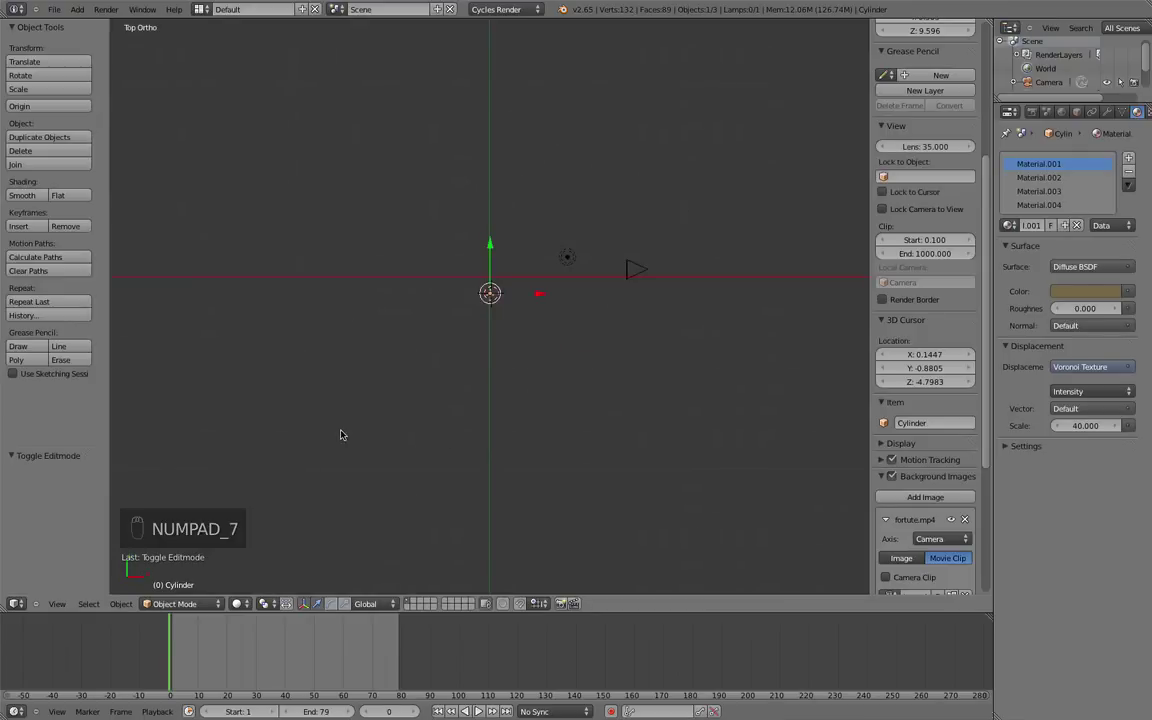
{"action": "key", "text": "KP_1"}
{"action": "key", "text": "KP_3"}
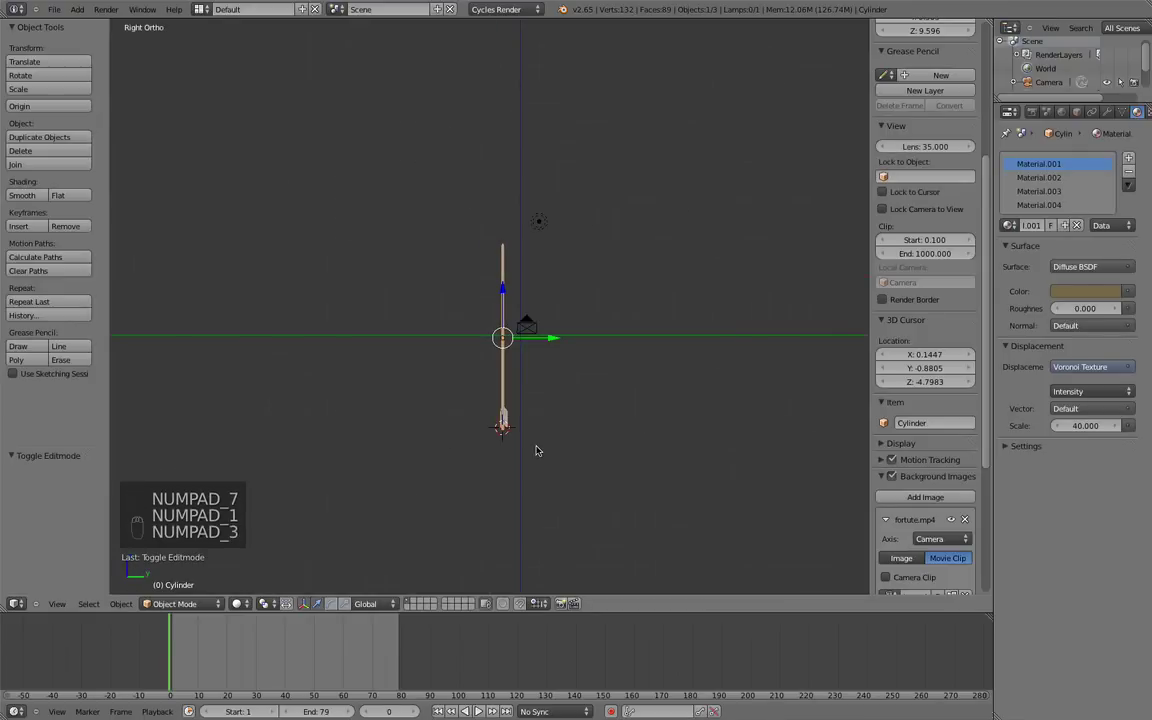
{"action": "key", "text": "KP_5"}
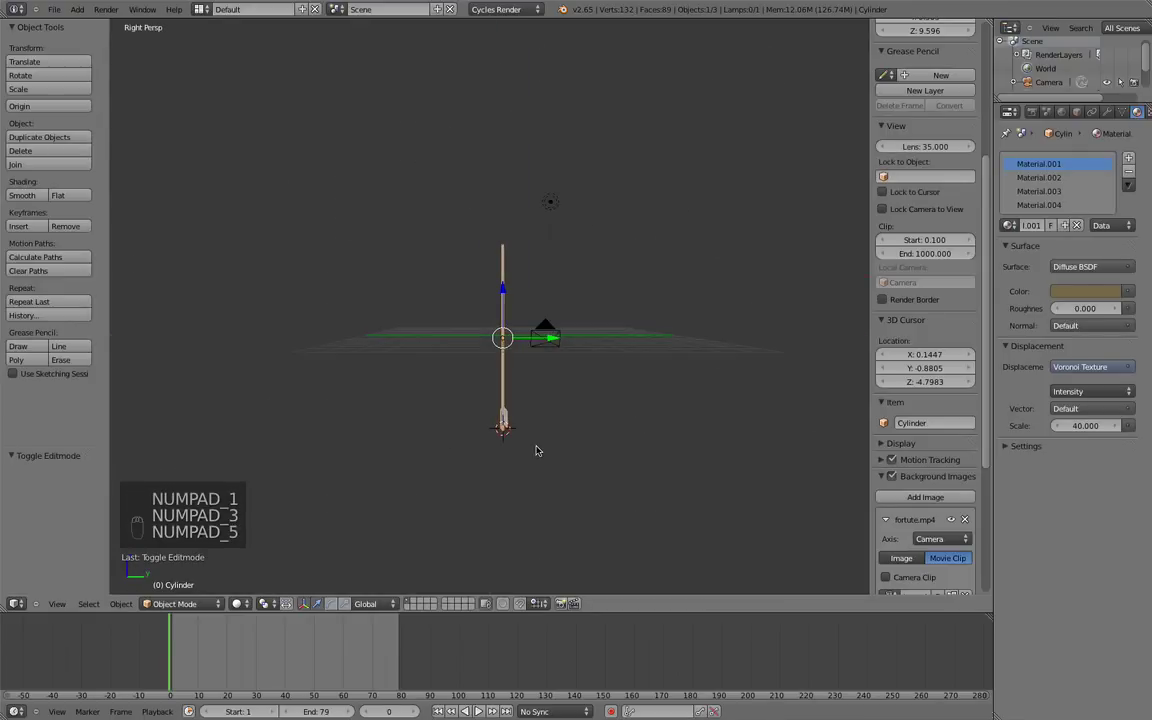
{"action": "key", "text": "KP_0"}
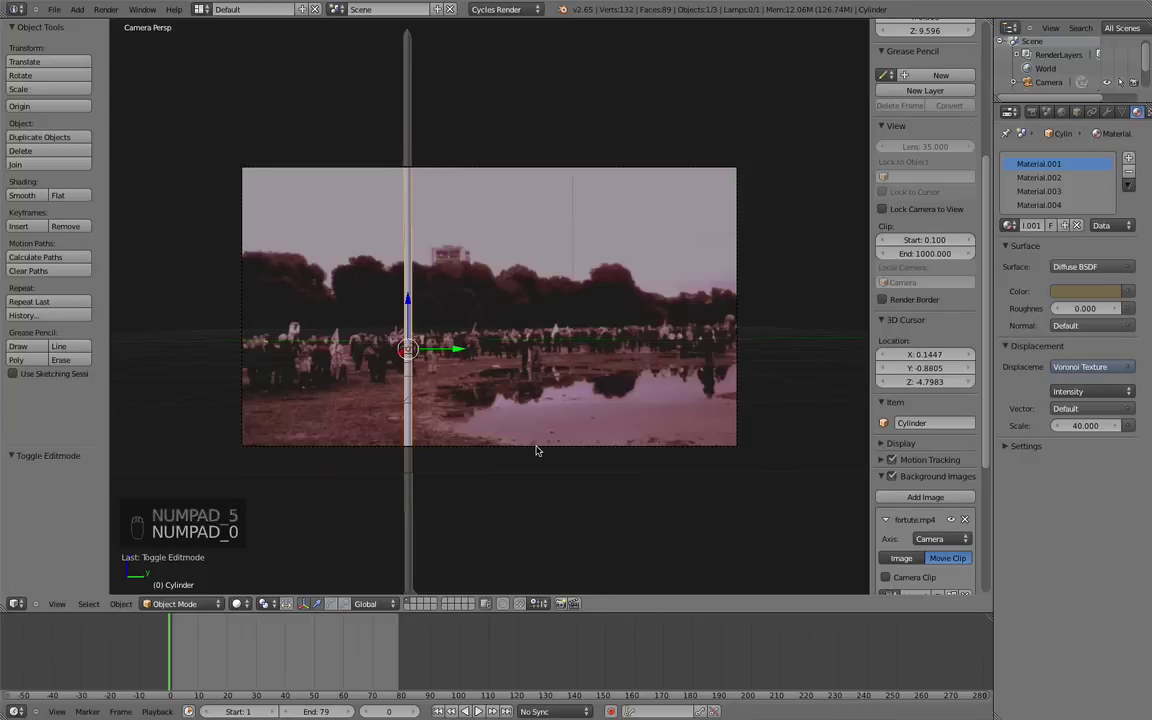
{"action": "type", "text": "r90"}
{"action": "key", "text": "Return"}
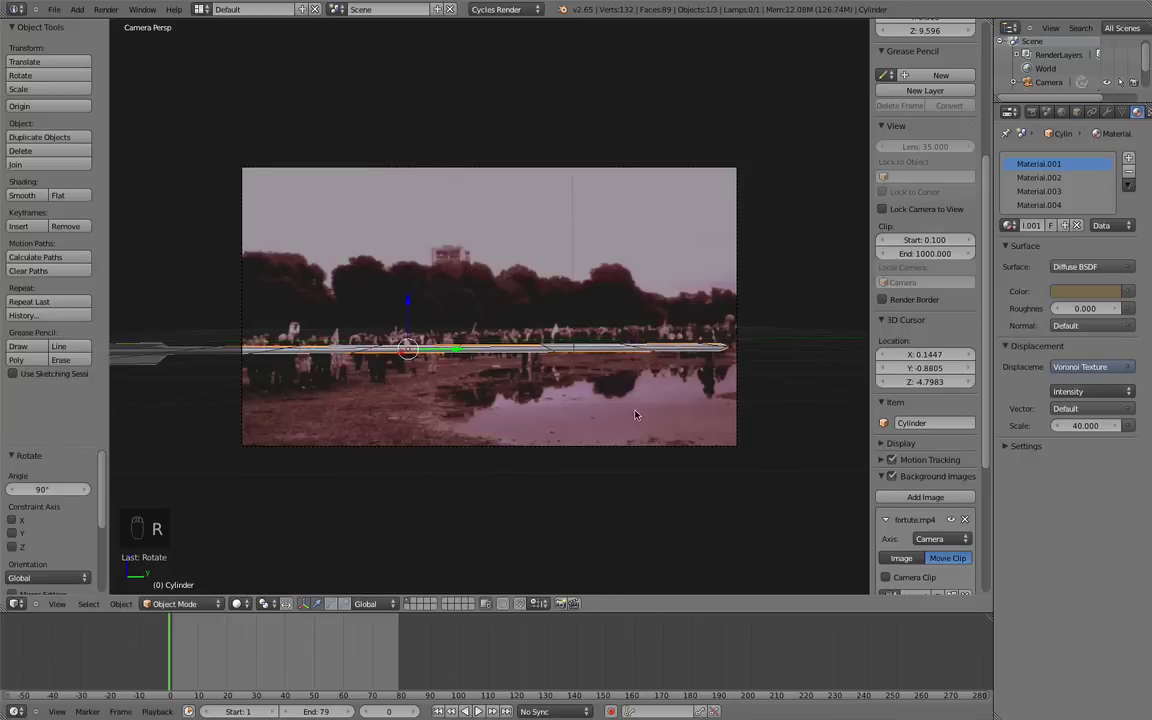
Shrink the arrow to about a fifth and move it past the footage's left edge
{"action": "key", "text": "s"}
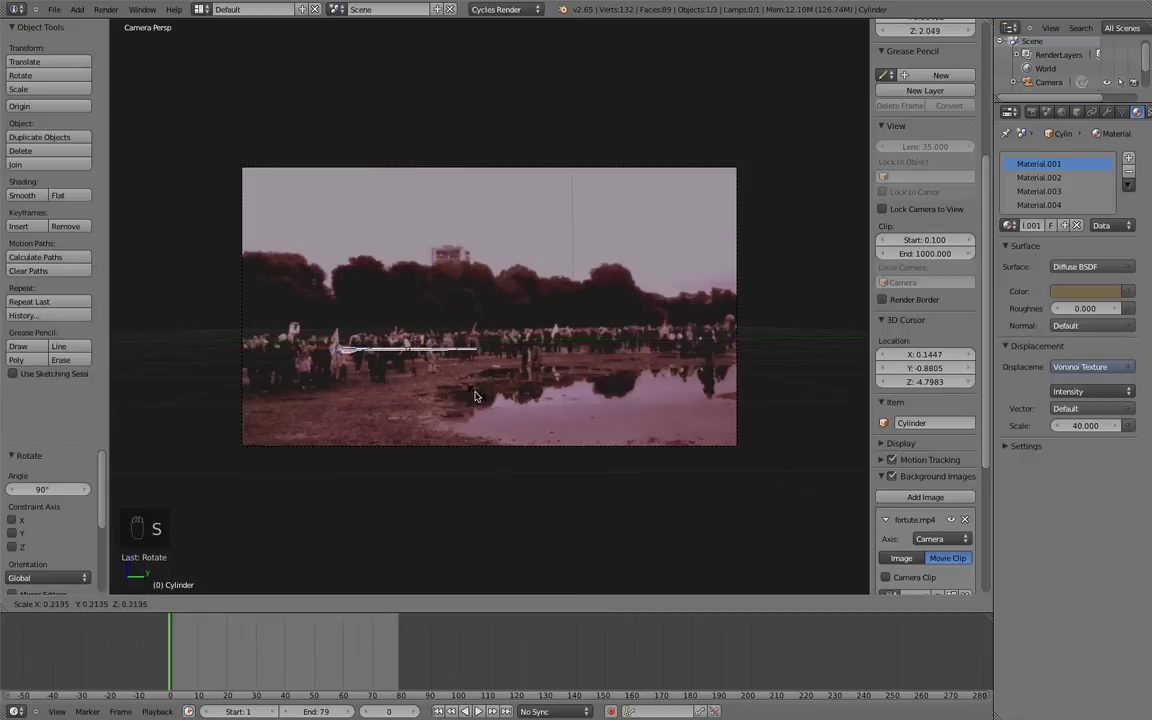
{"action": "left_click", "coordinate": [471, 392]}
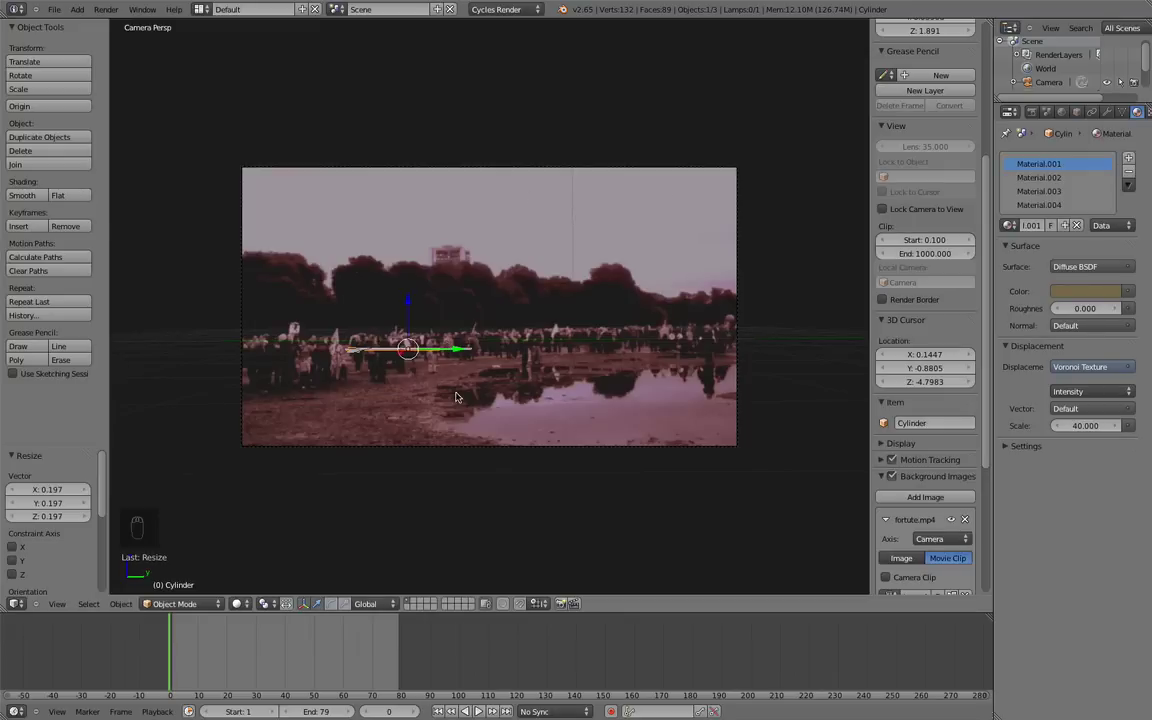
{"action": "scroll", "coordinate": [452, 350], "scroll_direction": "up", "scroll_amount": 2}
{"action": "scroll", "coordinate": [500, 375], "scroll_direction": "up", "scroll_amount": 1}
{"action": "scroll", "coordinate": [539, 394], "scroll_direction": "up", "scroll_amount": 2}
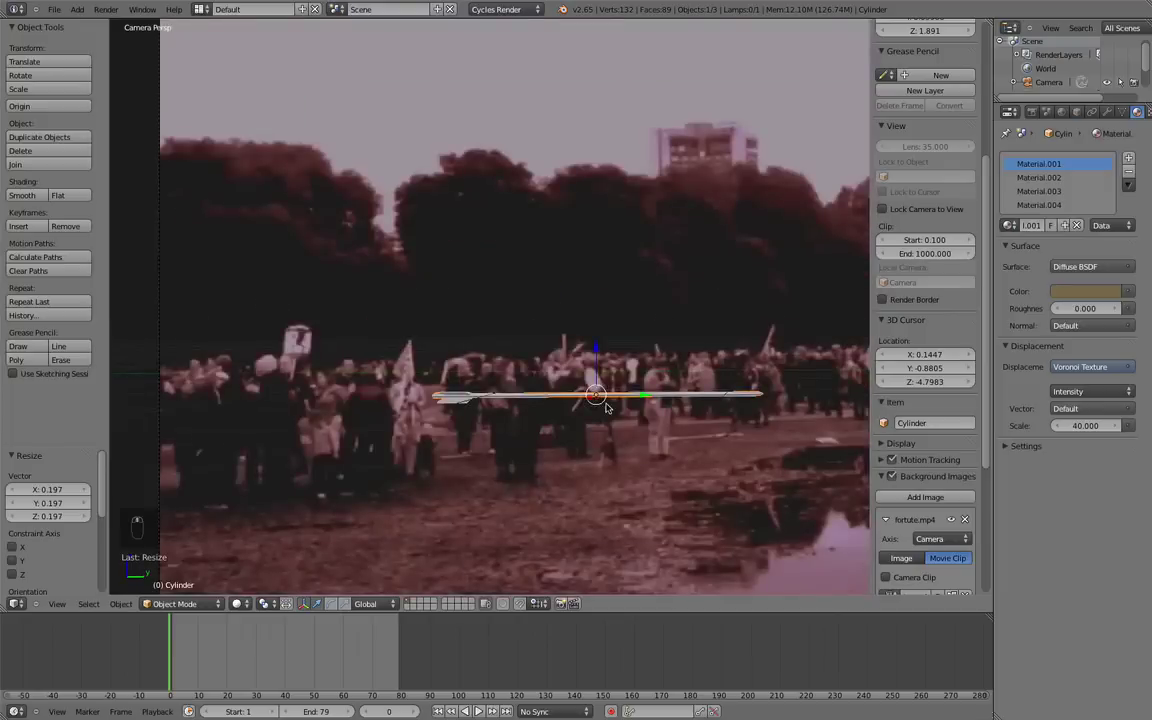
{"action": "scroll", "coordinate": [598, 395], "scroll_direction": "down", "scroll_amount": 2}
{"action": "scroll", "coordinate": [590, 375], "scroll_direction": "down", "scroll_amount": 1}
{"action": "scroll", "coordinate": [585, 362], "scroll_direction": "down", "scroll_amount": 1}
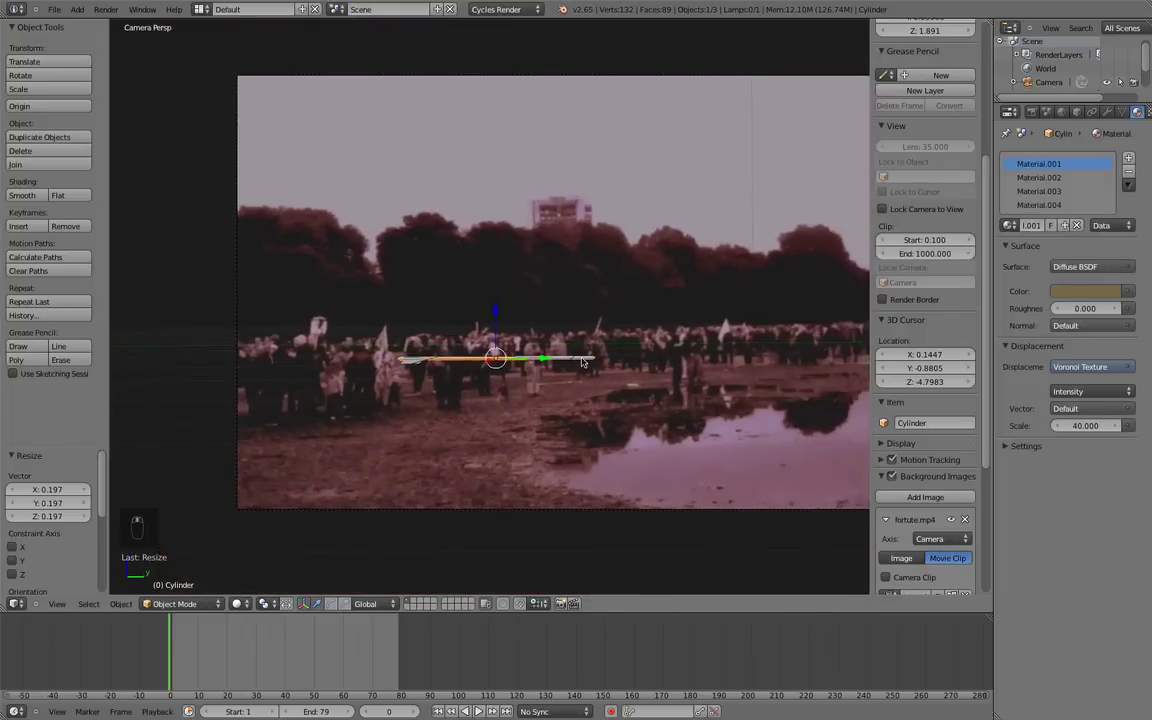
{"action": "scroll", "coordinate": [583, 362], "scroll_direction": "down", "scroll_amount": 1}
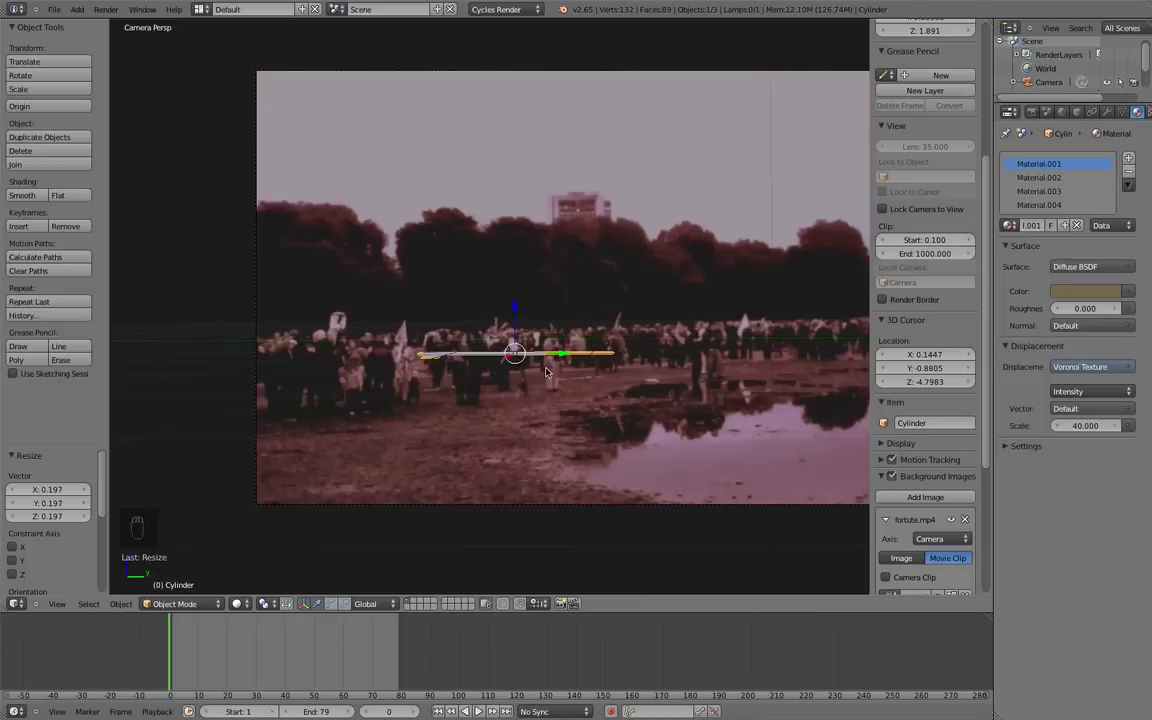
{"action": "left_click_drag", "start_coordinate": [562, 360], "coordinate": [498, 415]}
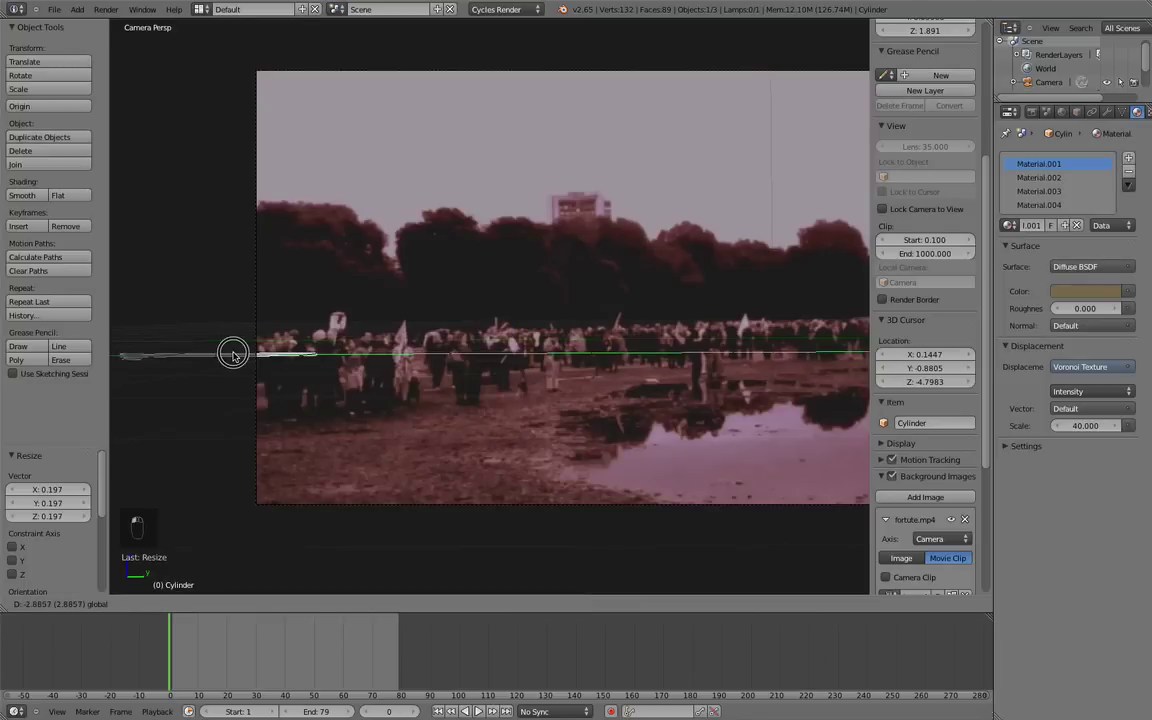
Scale the arrow further down to about 0.716 and reframe the footage
{"action": "key", "text": "s"}
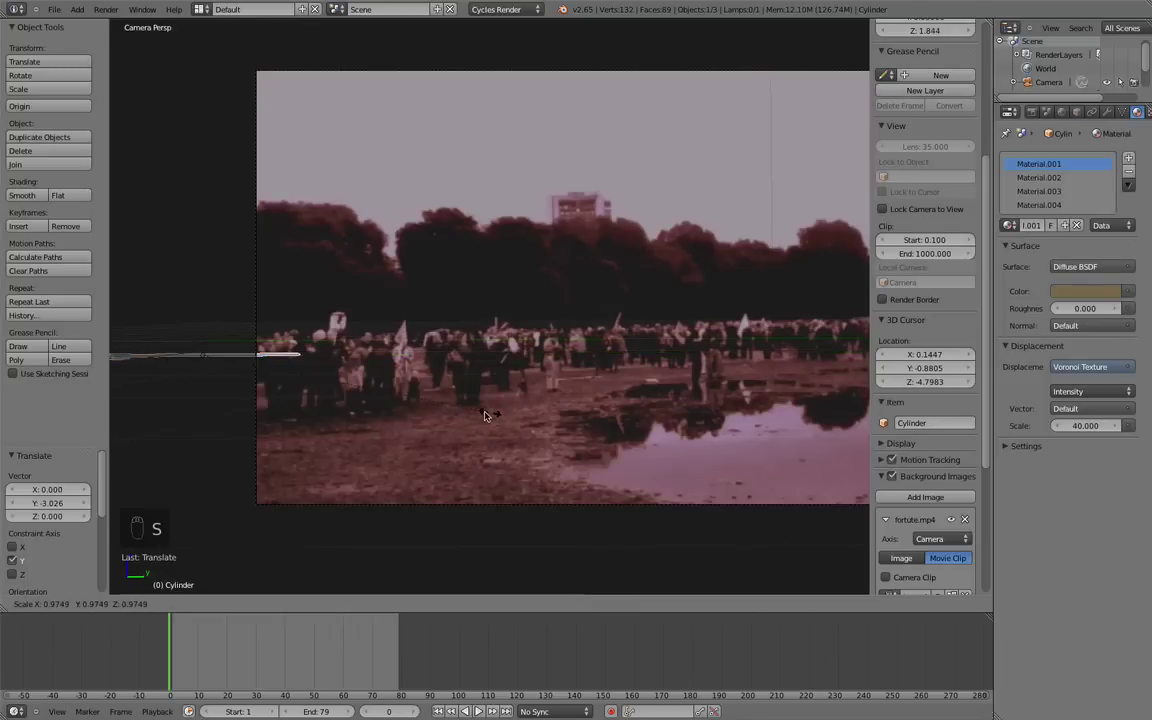
{"action": "left_click", "coordinate": [411, 401]}
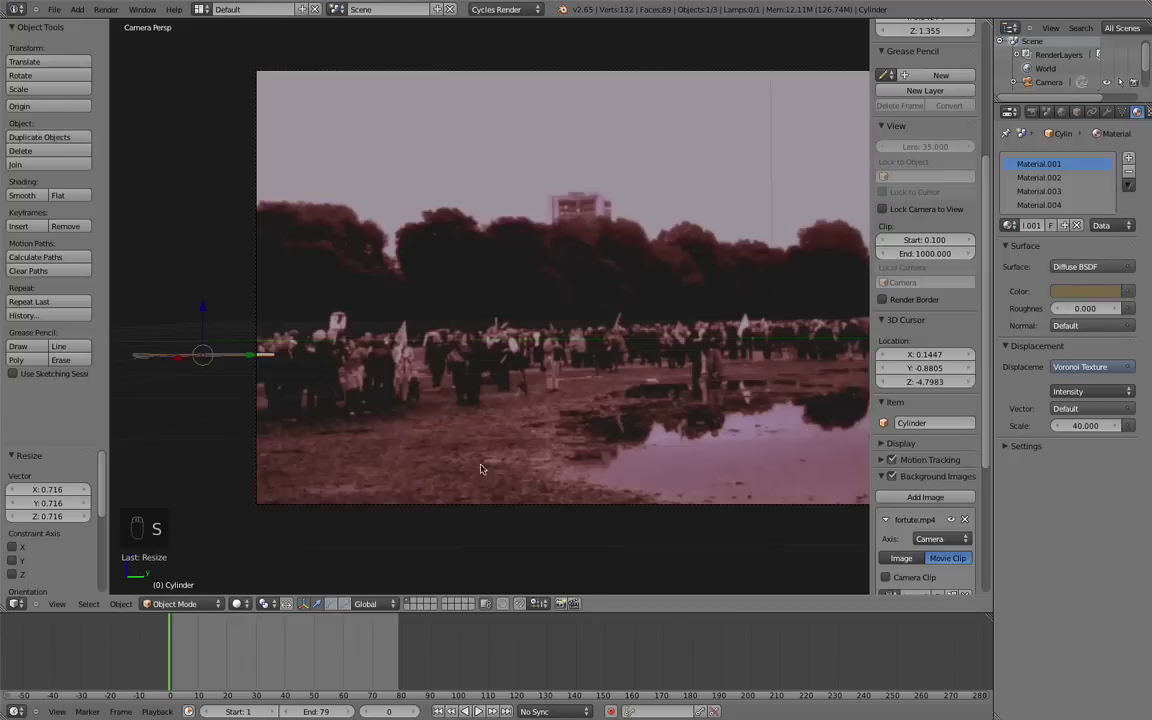
{"action": "scroll", "coordinate": [370, 494], "scroll_direction": "down", "scroll_amount": 1}
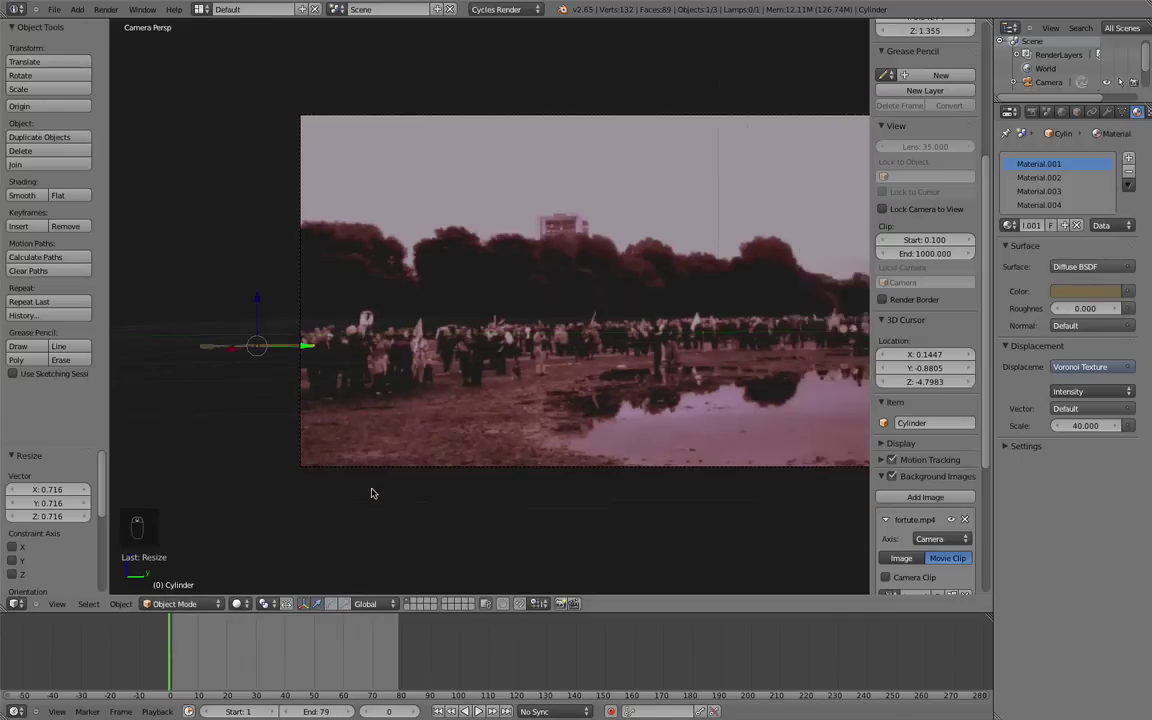
{"action": "scroll", "coordinate": [503, 374], "scroll_direction": "down", "scroll_amount": 1}
{"action": "middle_click_drag", "start_coordinate": [503, 374], "coordinate": [420, 399], "text": "shift"}
{"action": "scroll", "coordinate": [420, 399], "scroll_direction": "up", "scroll_amount": 2}
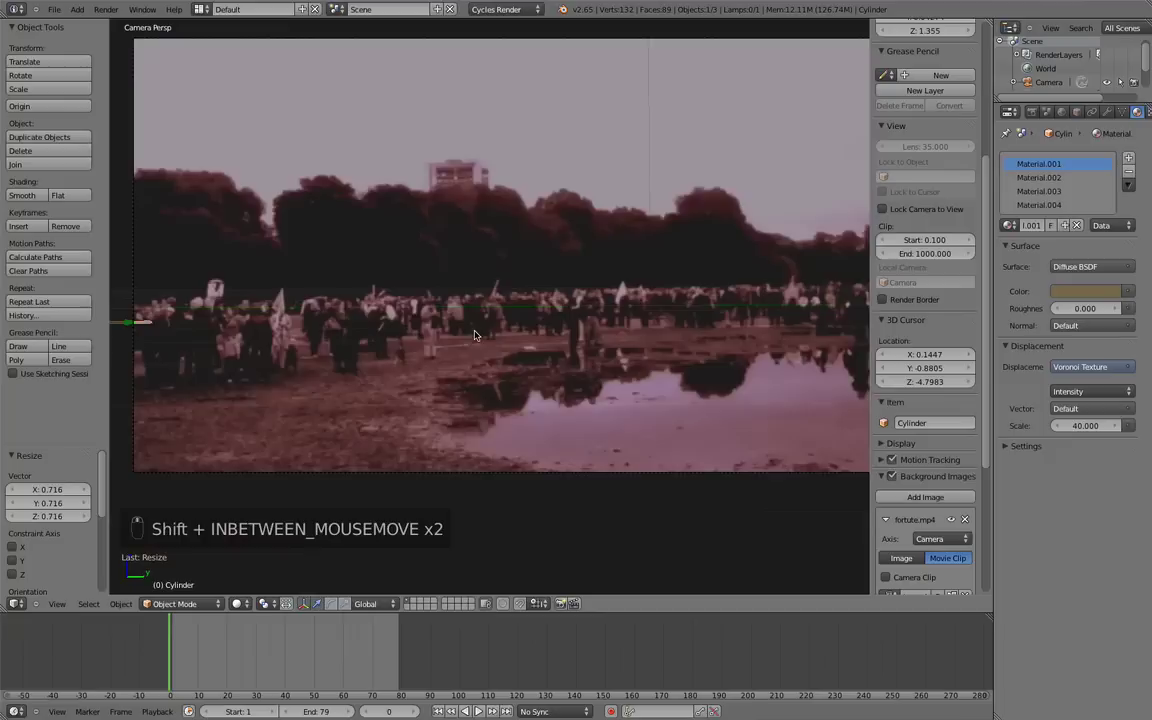
{"action": "mouse_move", "coordinate": [430, 446]}
{"action": "middle_mouse_down", "text": "shift"}
{"action": "mouse_move", "coordinate": [493, 336]}
{"action": "mouse_move", "coordinate": [483, 423]}
{"action": "middle_mouse_up", "text": "shift"}
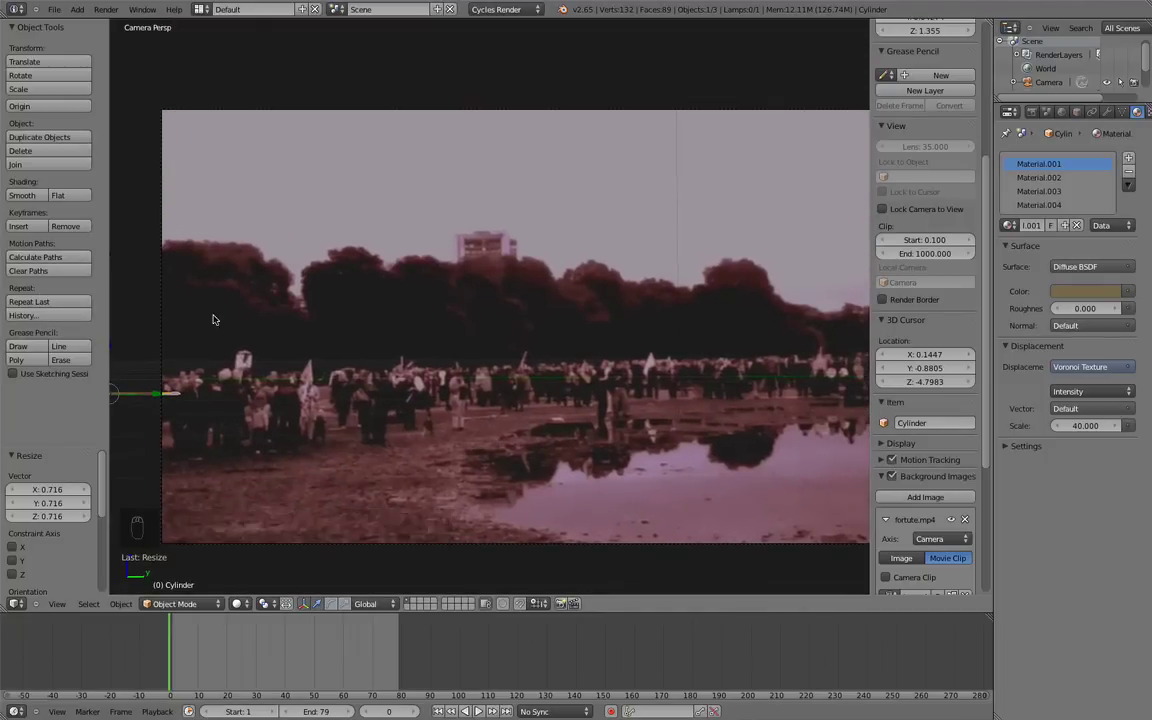
{"action": "scroll", "coordinate": [251, 317], "scroll_direction": "down", "scroll_amount": 2}
{"action": "scroll", "coordinate": [251, 317], "scroll_direction": "down", "scroll_amount": 1}
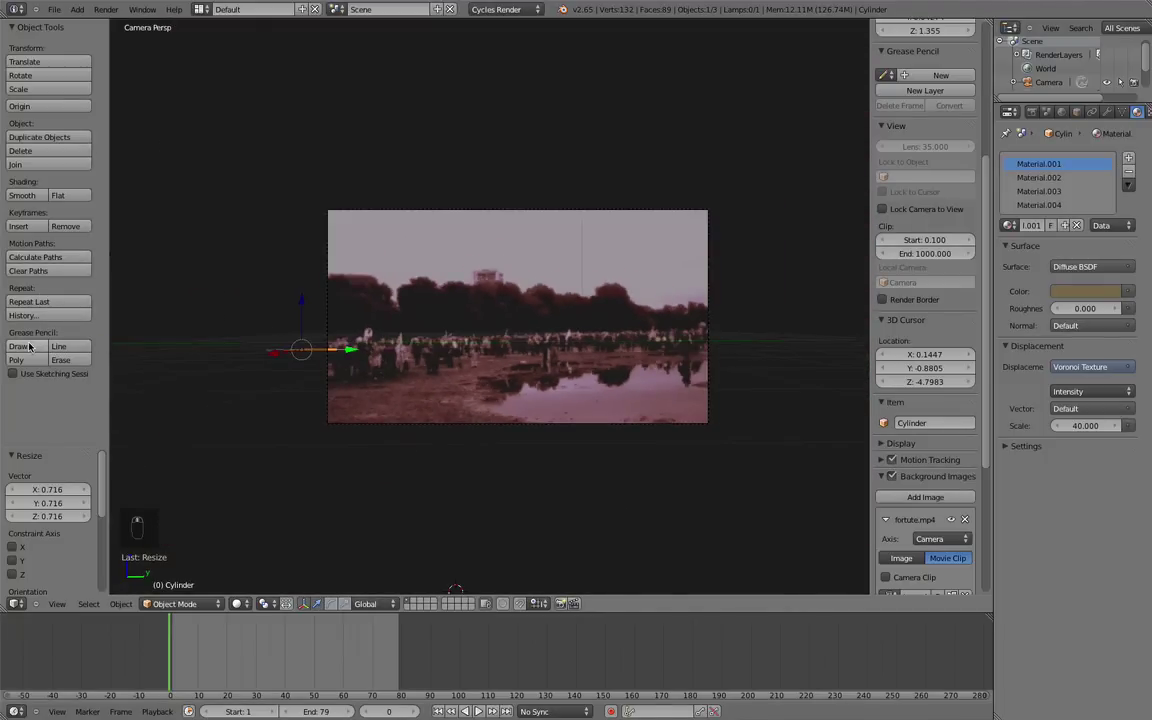
Draw a grease pencil loop around the right-hand crowd
{"action": "left_click", "coordinate": [30, 346]}
{"action": "scroll", "coordinate": [478, 347], "scroll_direction": "up", "scroll_amount": 1}
{"action": "scroll", "coordinate": [478, 347], "scroll_direction": "up", "scroll_amount": 2}
{"action": "scroll", "coordinate": [578, 388], "scroll_direction": "down", "scroll_amount": 1}
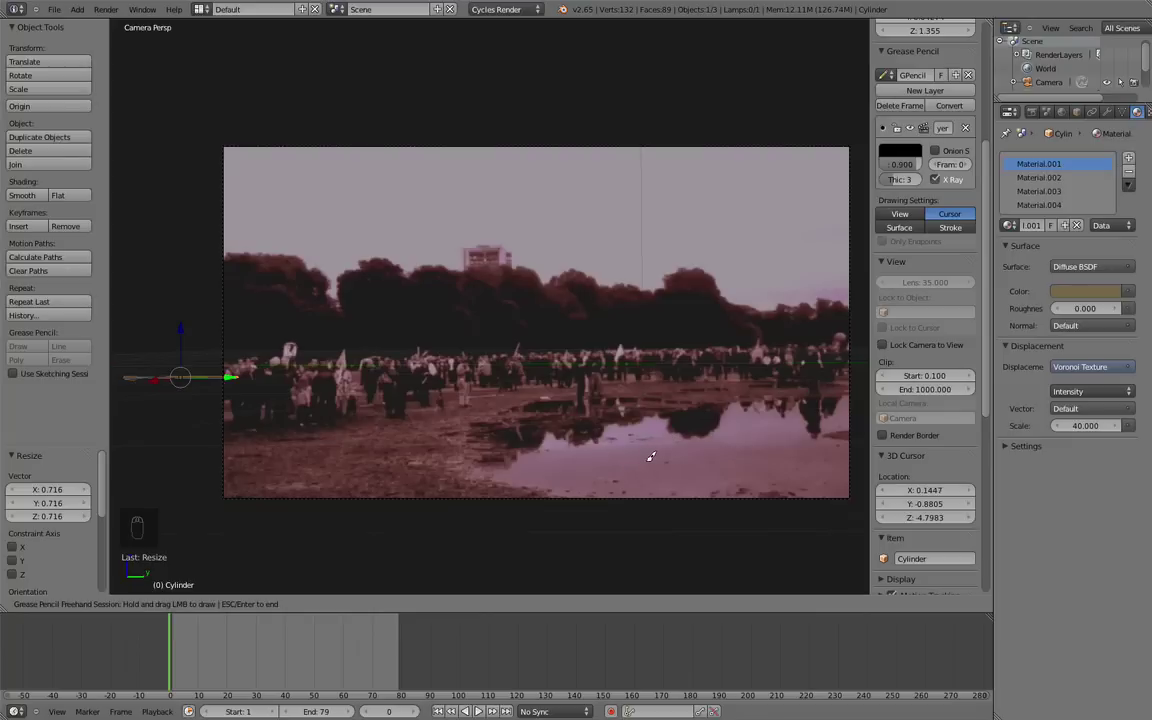
{"action": "left_click_drag", "start_coordinate": [715, 330], "coordinate": [715, 333]}
{"action": "key", "text": "Escape"}
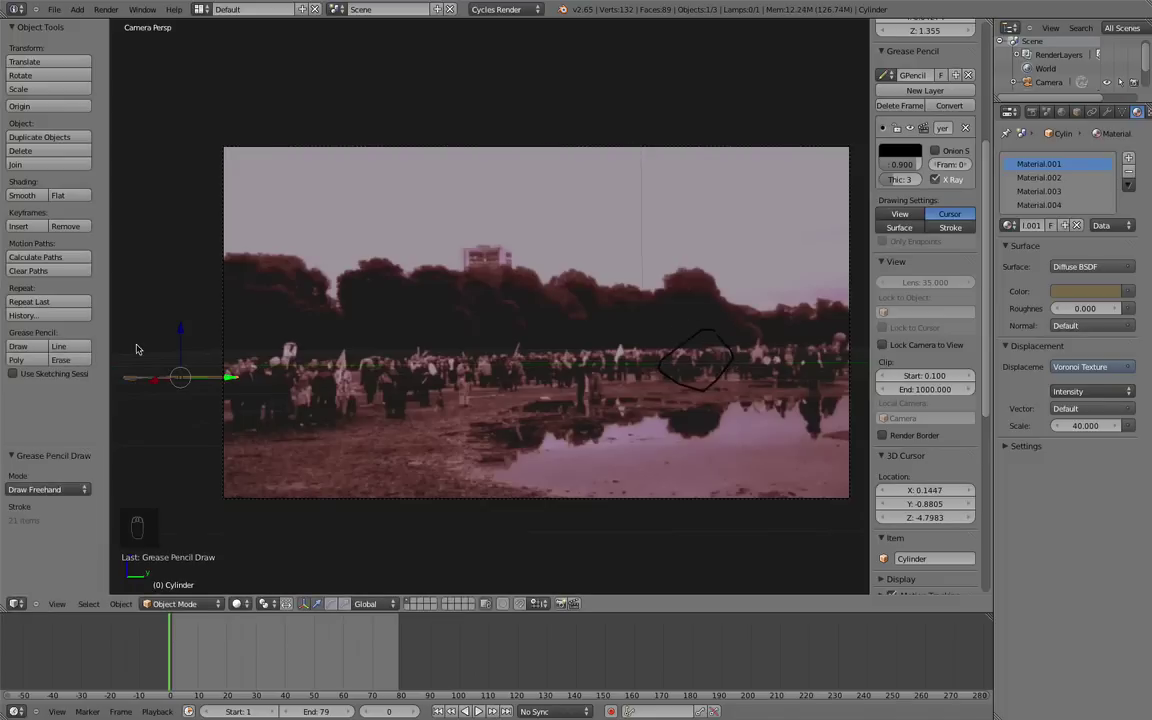
Draw two grease pencil lines from the loop down to the footage's bottom edge
{"action": "left_click", "coordinate": [17, 346]}
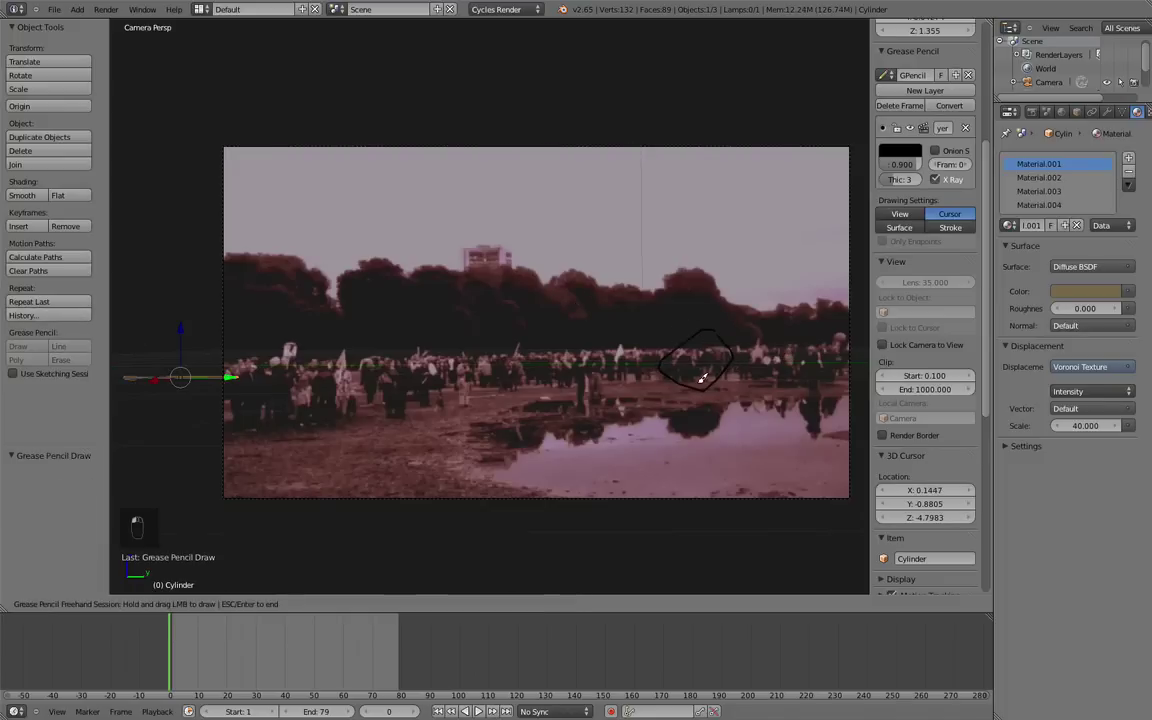
{"action": "left_click_drag", "start_coordinate": [672, 372], "coordinate": [655, 497]}
{"action": "key", "text": "Escape"}
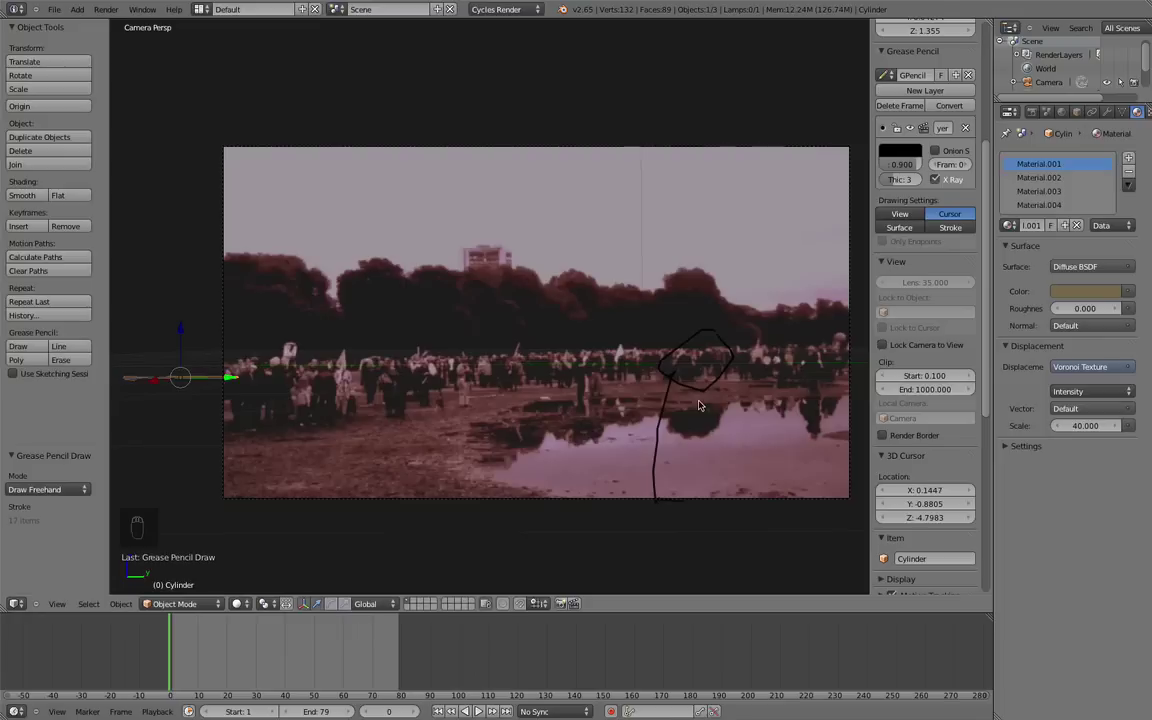
{"action": "left_click", "coordinate": [17, 346]}
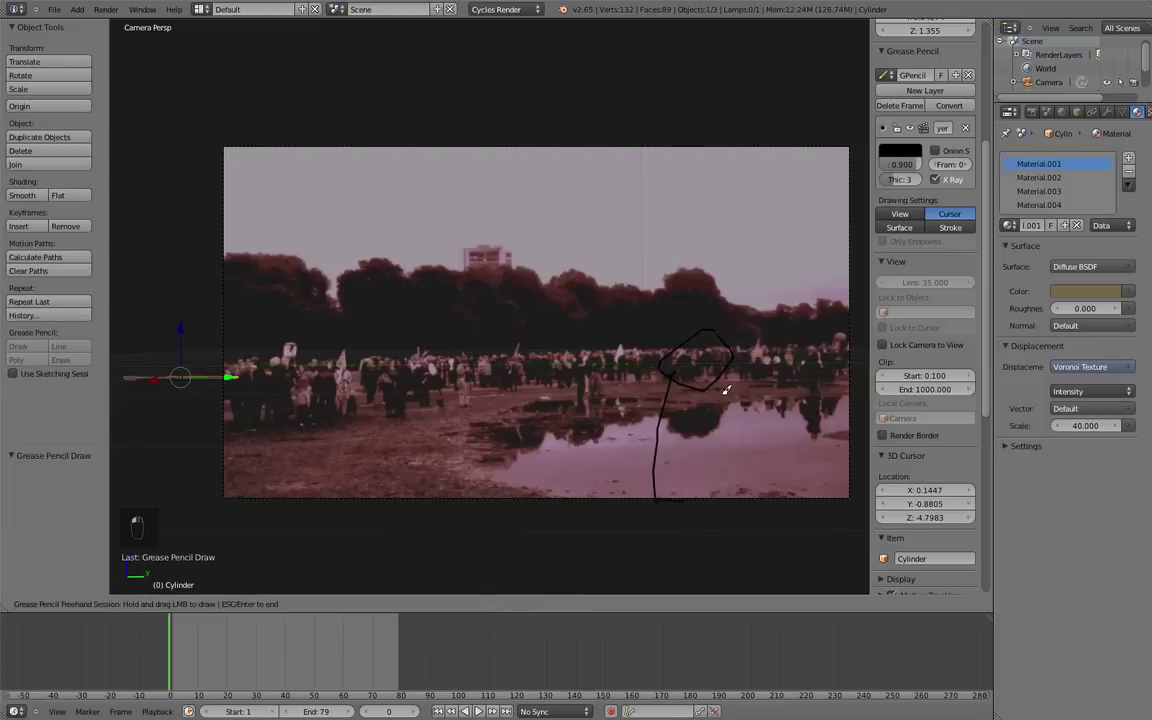
{"action": "left_click_drag", "start_coordinate": [704, 388], "coordinate": [674, 489]}
{"action": "key", "text": "Escape"}
Pan across the footage and sketch a further stroke up and to the left
{"action": "scroll", "coordinate": [463, 496], "scroll_direction": "up", "scroll_amount": 3}
{"action": "scroll", "coordinate": [463, 496], "scroll_direction": "down", "scroll_amount": 1}
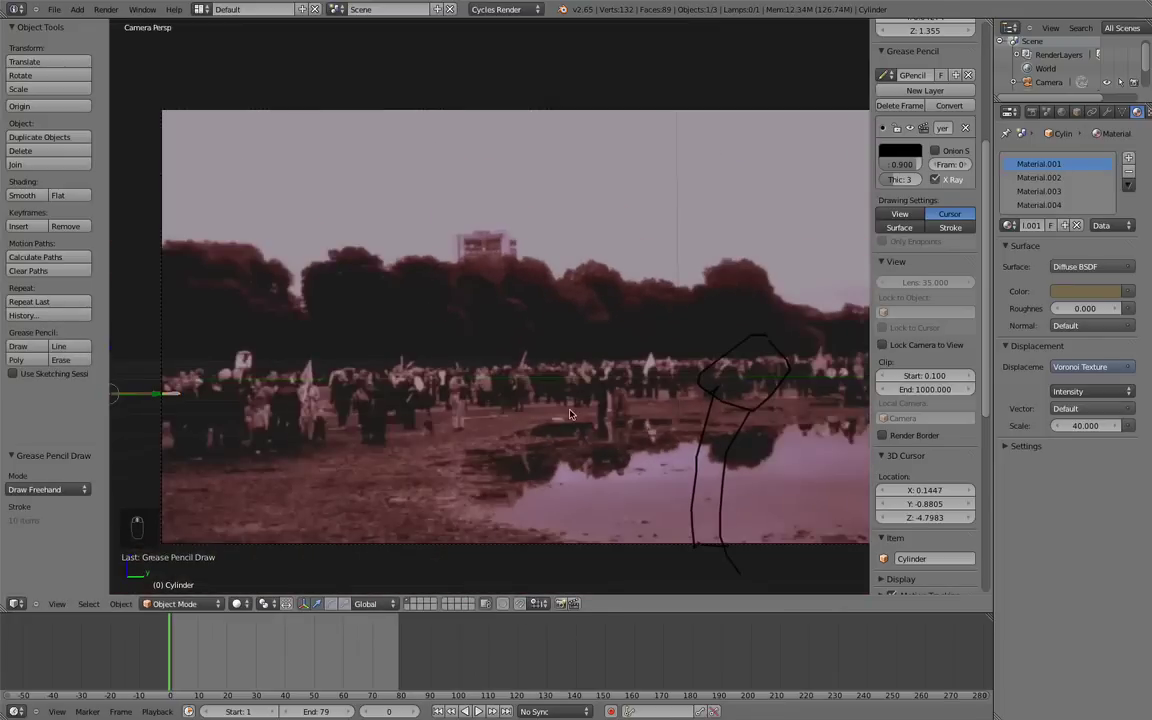
{"action": "scroll", "coordinate": [512, 367], "scroll_direction": "up", "scroll_amount": 1}
{"action": "scroll", "coordinate": [168, 454], "scroll_direction": "down", "scroll_amount": 2}
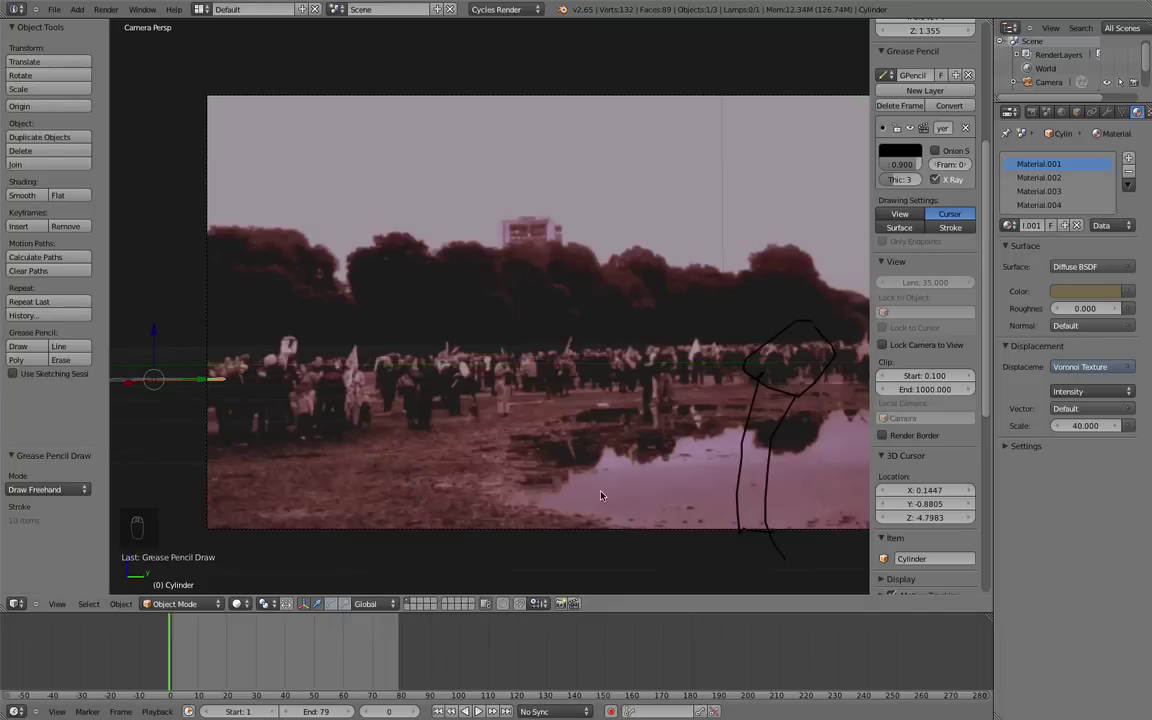
{"action": "middle_click_drag", "start_coordinate": [631, 416], "coordinate": [540, 382], "text": "shift"}
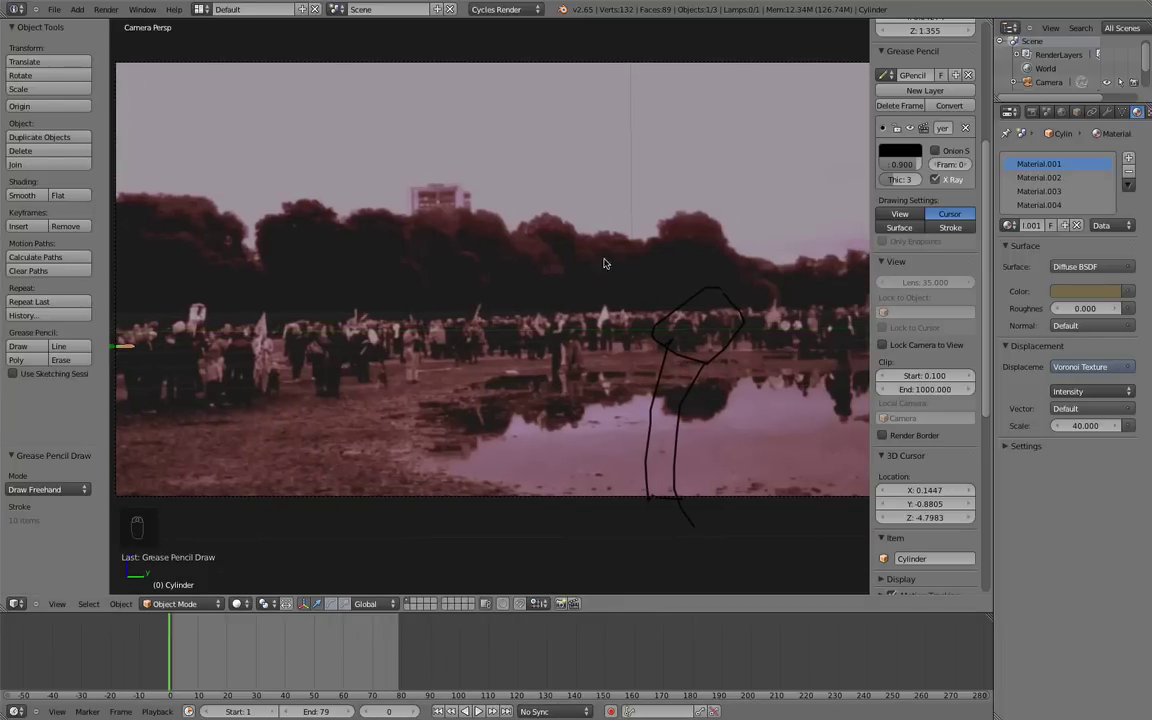
{"action": "scroll", "coordinate": [700, 268], "scroll_direction": "down", "scroll_amount": 2}
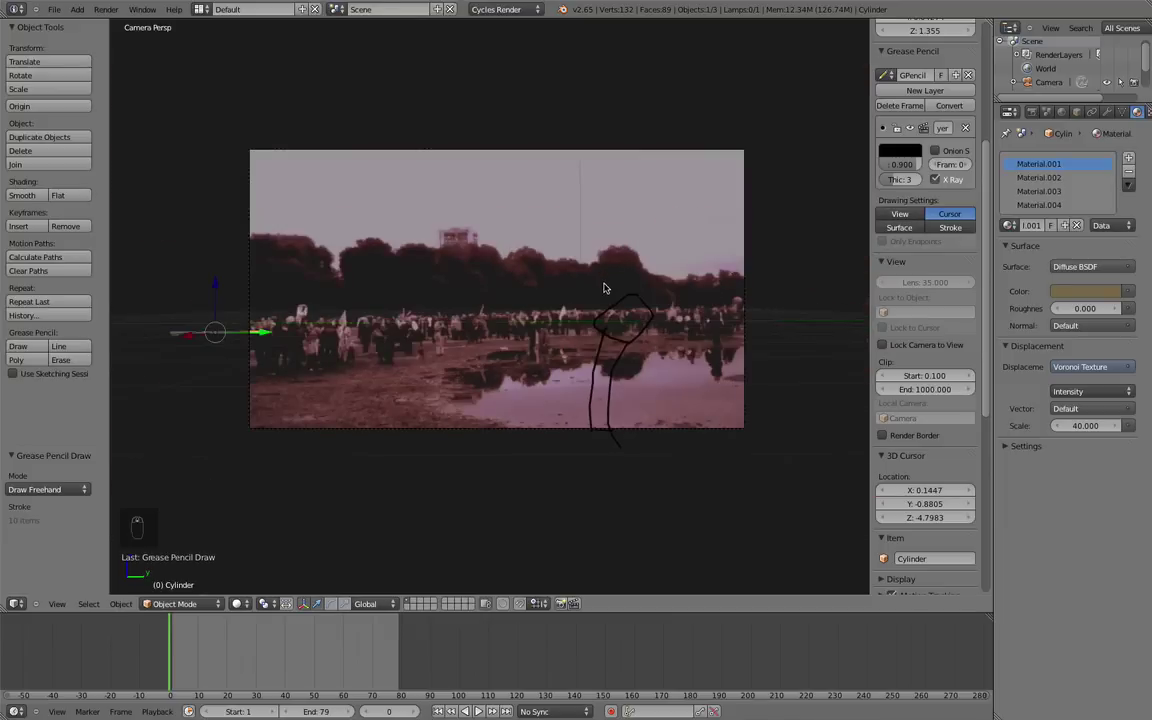
{"action": "scroll", "coordinate": [674, 270], "scroll_direction": "up", "scroll_amount": 1}
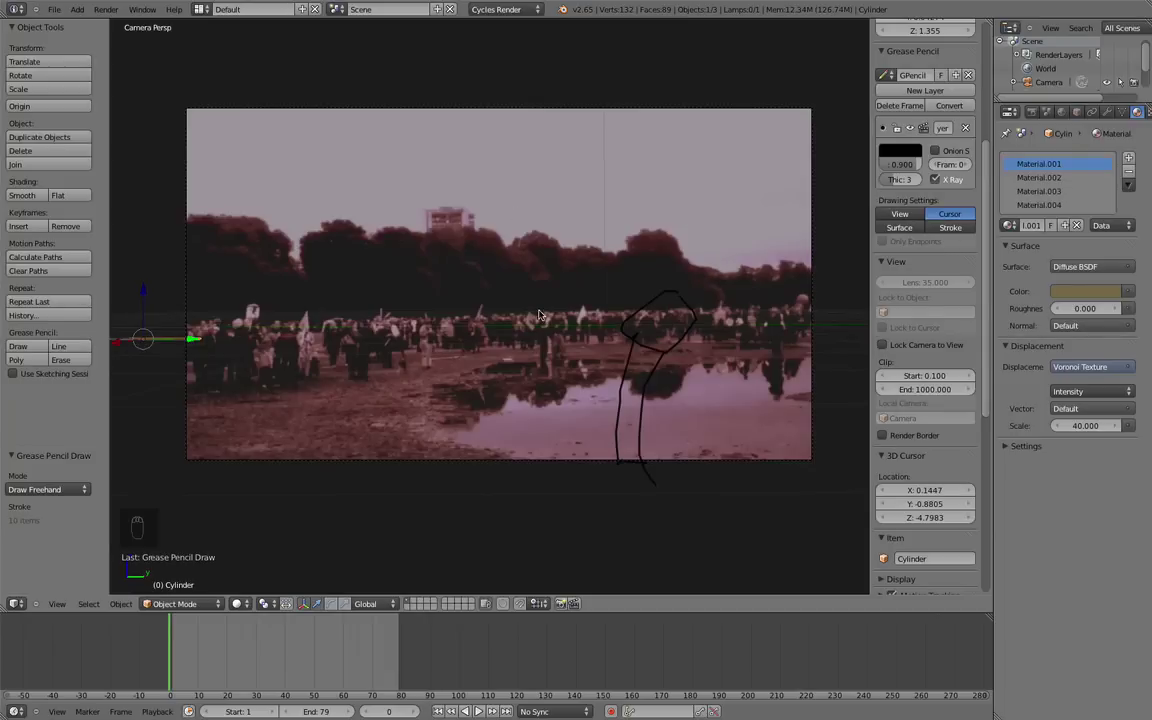
{"action": "scroll", "coordinate": [588, 298], "scroll_direction": "down", "scroll_amount": 1}
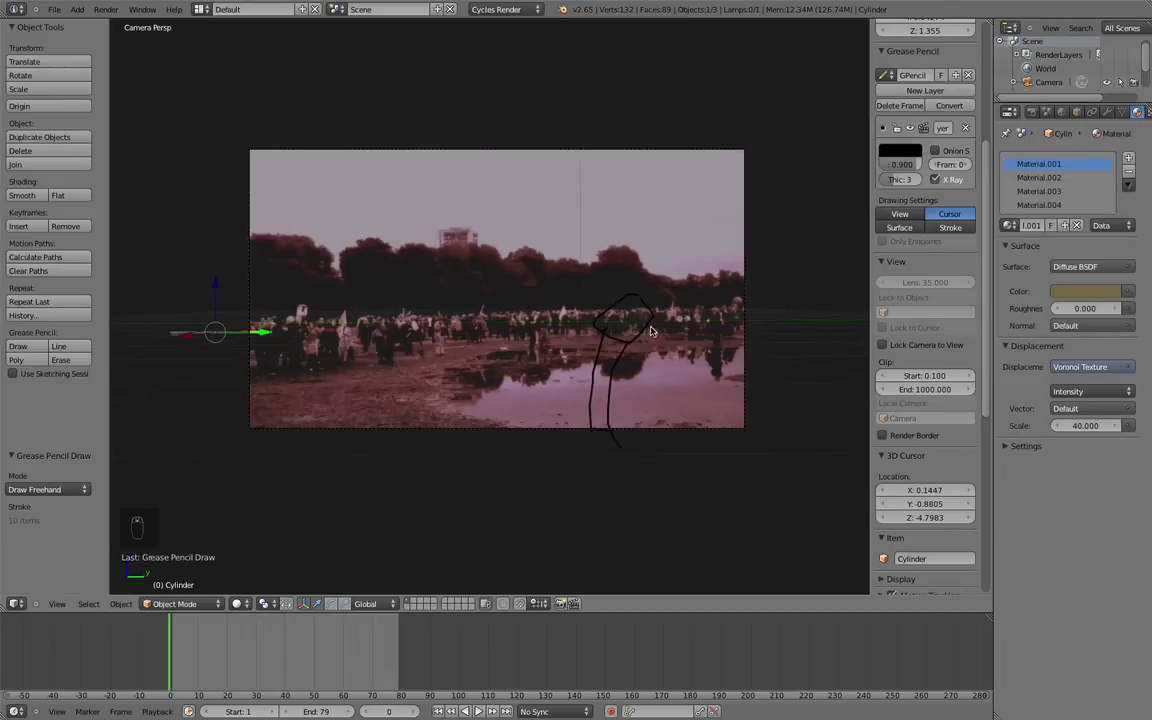
{"action": "scroll", "coordinate": [556, 293], "scroll_direction": "up", "scroll_amount": 2}
{"action": "scroll", "coordinate": [576, 285], "scroll_direction": "down", "scroll_amount": 2}
{"action": "scroll", "coordinate": [604, 292], "scroll_direction": "up", "scroll_amount": 2}
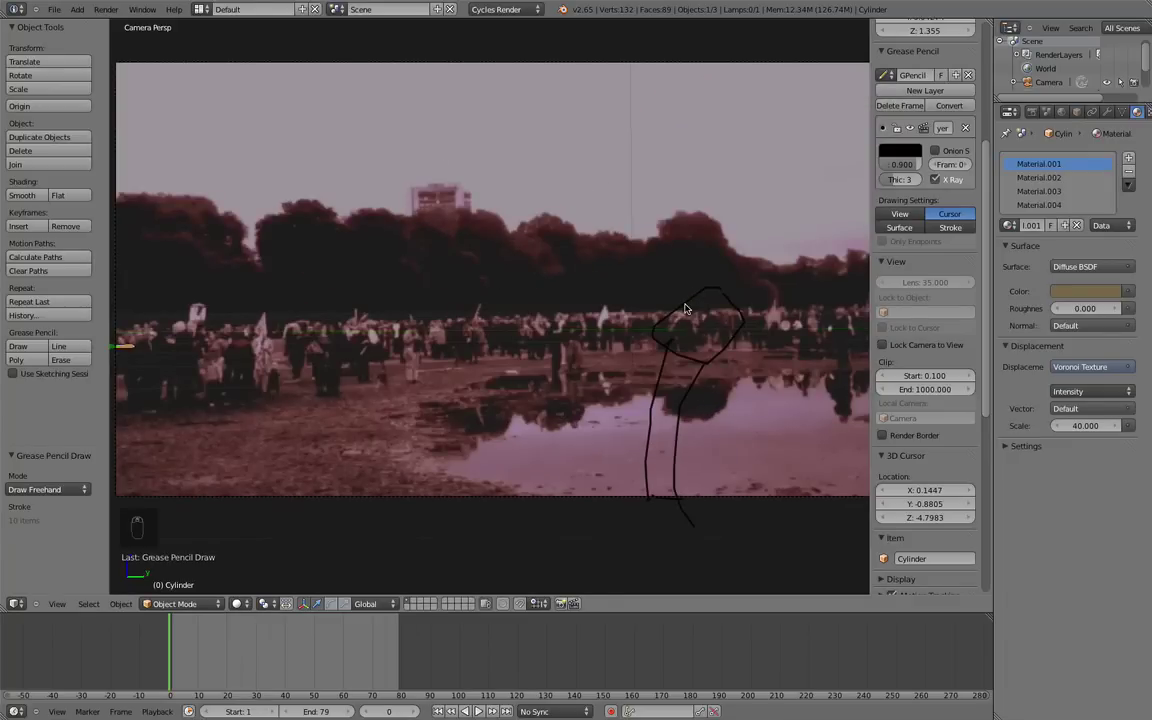
Orbit out to inspect the sketch in 3D, then return to the camera view over the footage
{"action": "scroll", "coordinate": [686, 310], "scroll_direction": "up", "scroll_amount": 2}
{"action": "scroll", "coordinate": [534, 342], "scroll_direction": "up", "scroll_amount": 2}
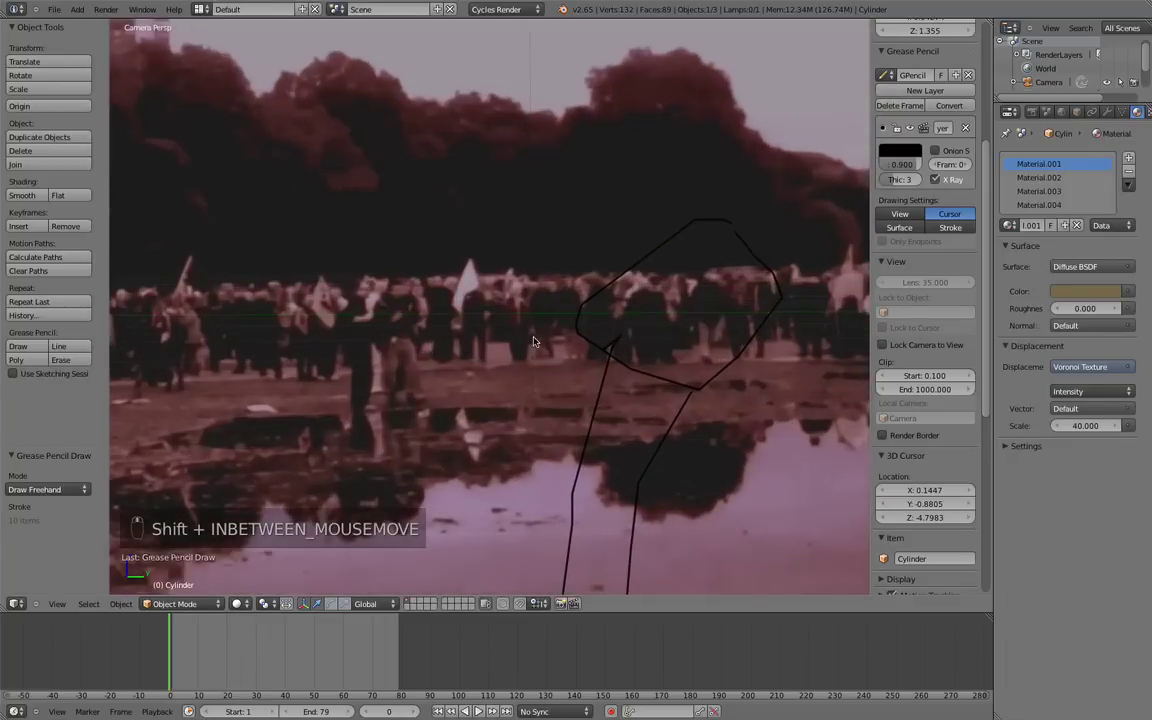
{"action": "mouse_move", "coordinate": [720, 326]}
{"action": "middle_mouse_down"}
{"action": "mouse_move", "coordinate": [658, 283]}
{"action": "mouse_move", "coordinate": [577, 338]}
{"action": "middle_mouse_up"}
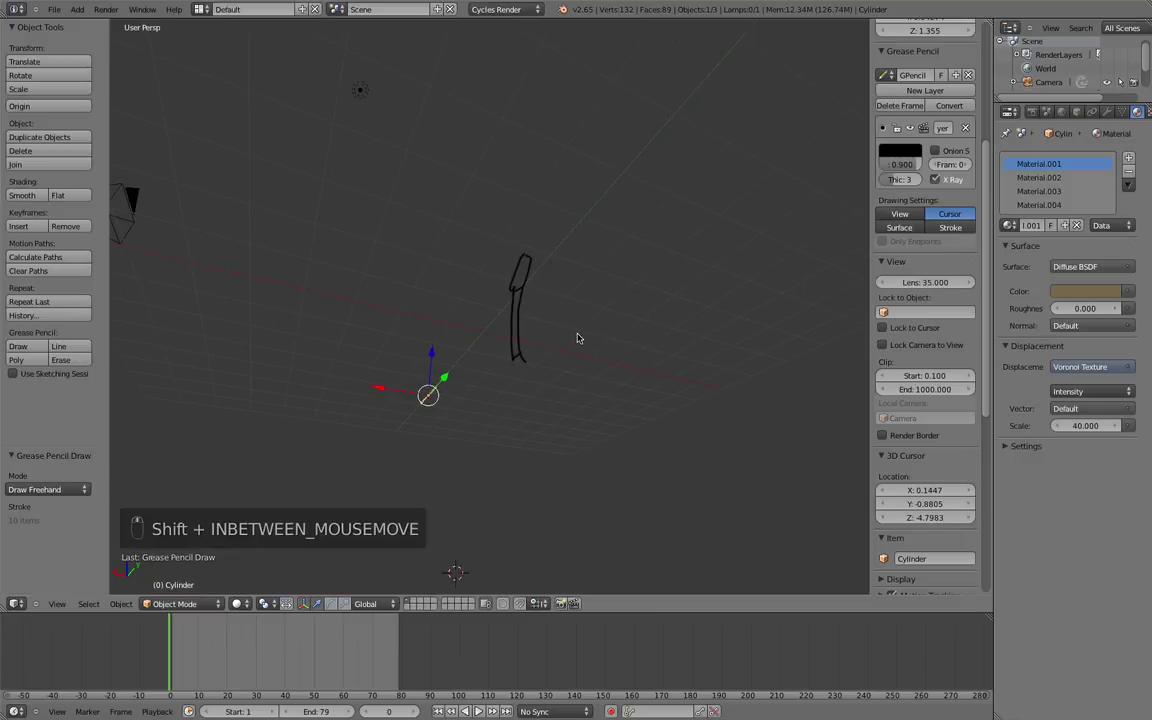
{"action": "key", "text": "KP_0"}
{"action": "middle_click_drag", "start_coordinate": [510, 313], "coordinate": [660, 232], "text": "shift"}
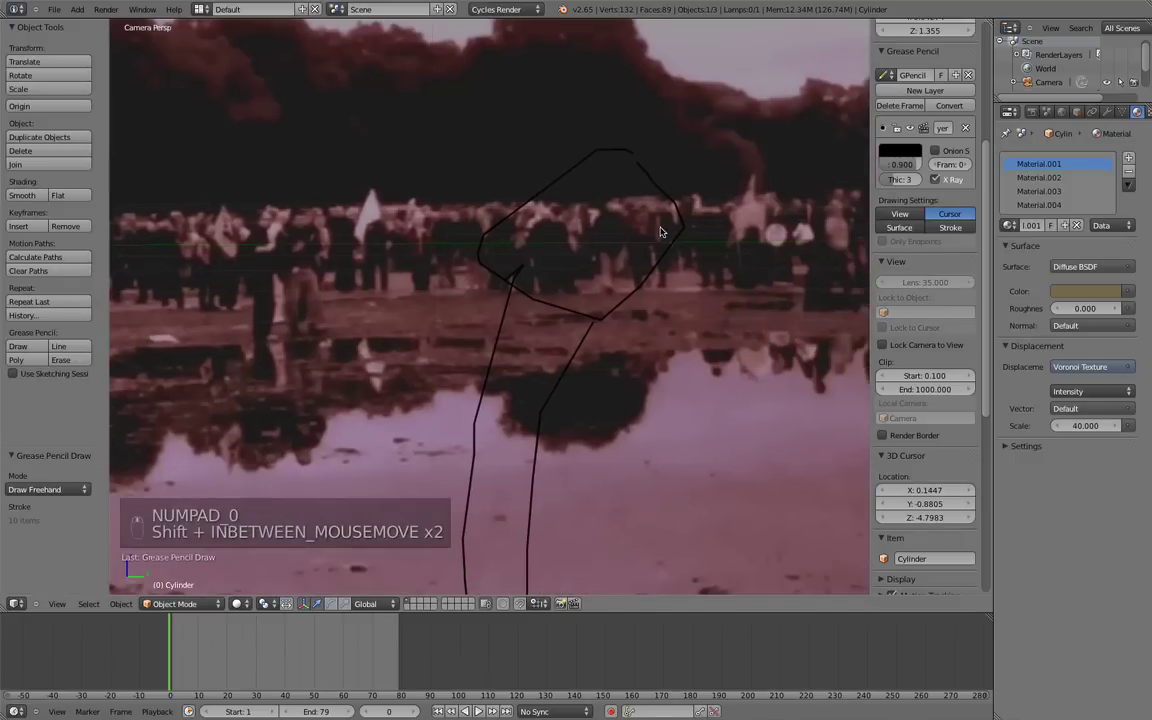
{"action": "scroll", "coordinate": [660, 232], "scroll_direction": "down", "scroll_amount": 2}
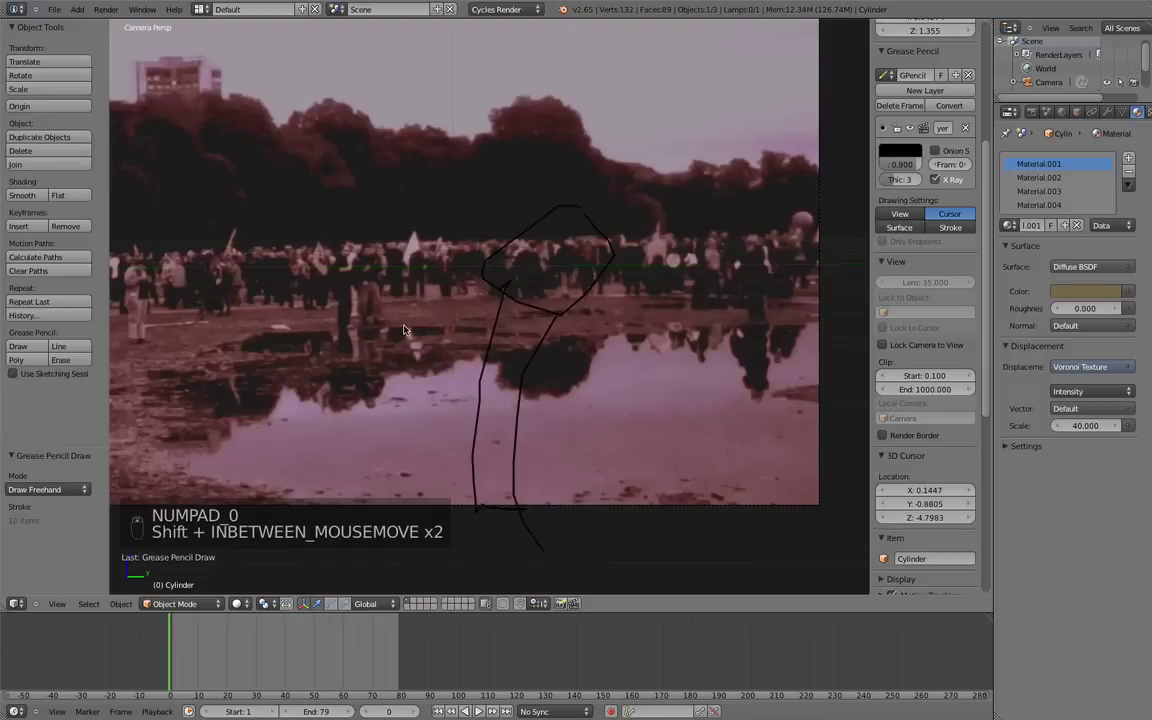
{"action": "scroll", "coordinate": [405, 330], "scroll_direction": "down", "scroll_amount": 1}
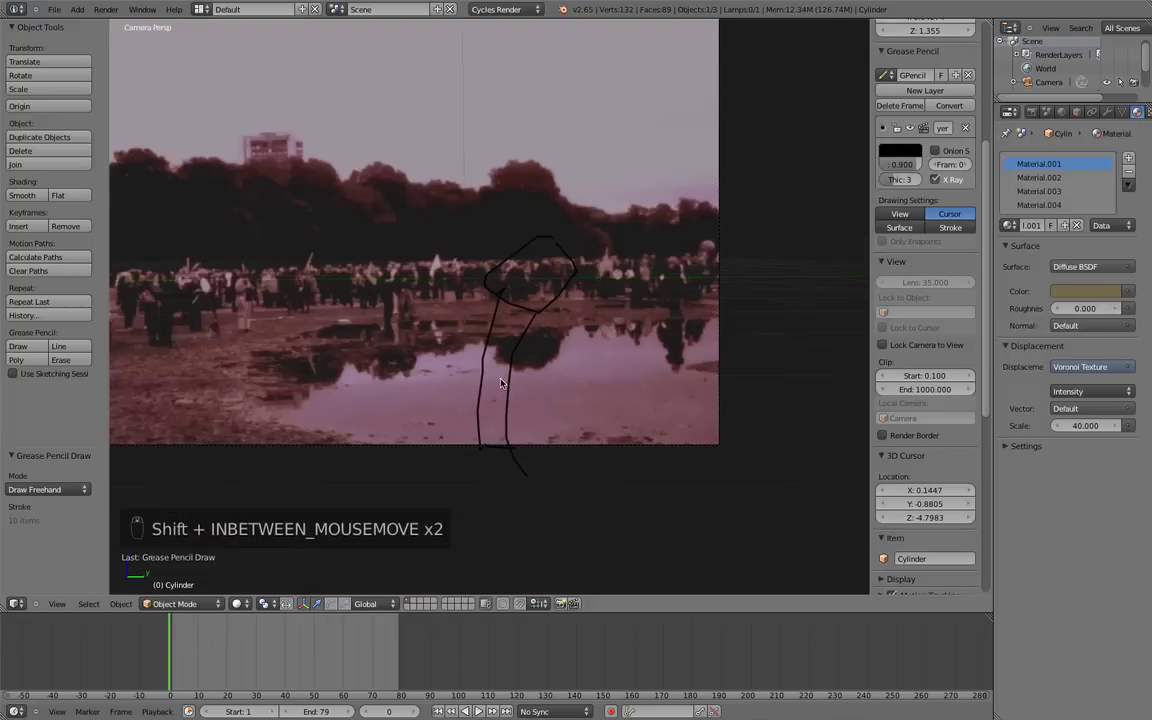
{"action": "mouse_move", "coordinate": [450, 340]}
{"action": "middle_mouse_down", "text": "shift"}
{"action": "mouse_move", "coordinate": [658, 296]}
{"action": "mouse_move", "coordinate": [468, 317]}
{"action": "middle_mouse_up", "text": "shift"}
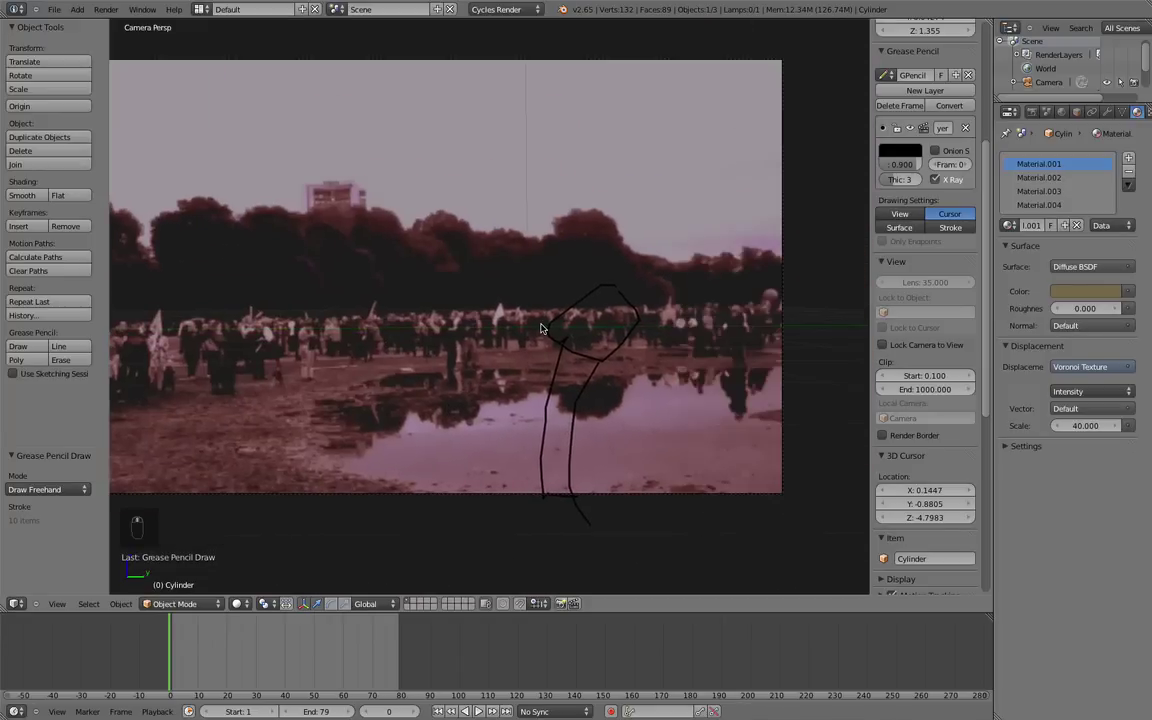
{"action": "scroll", "coordinate": [427, 302], "scroll_direction": "down", "scroll_amount": 1}
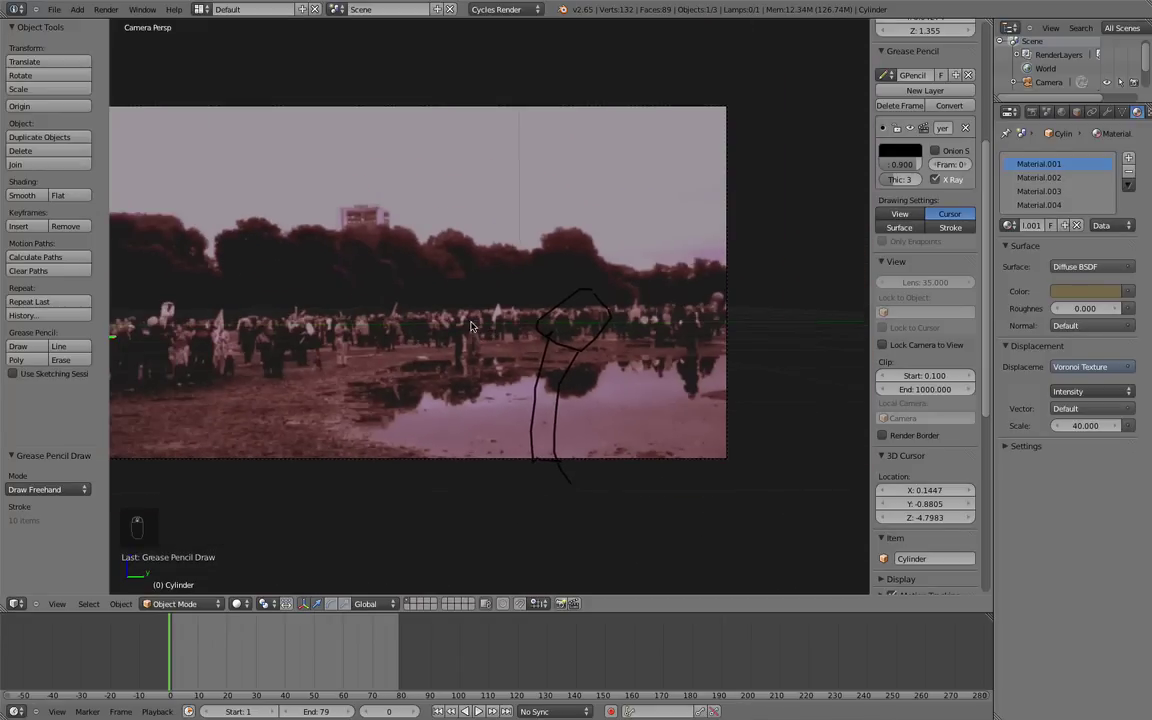
{"action": "key", "text": "KP_0"}
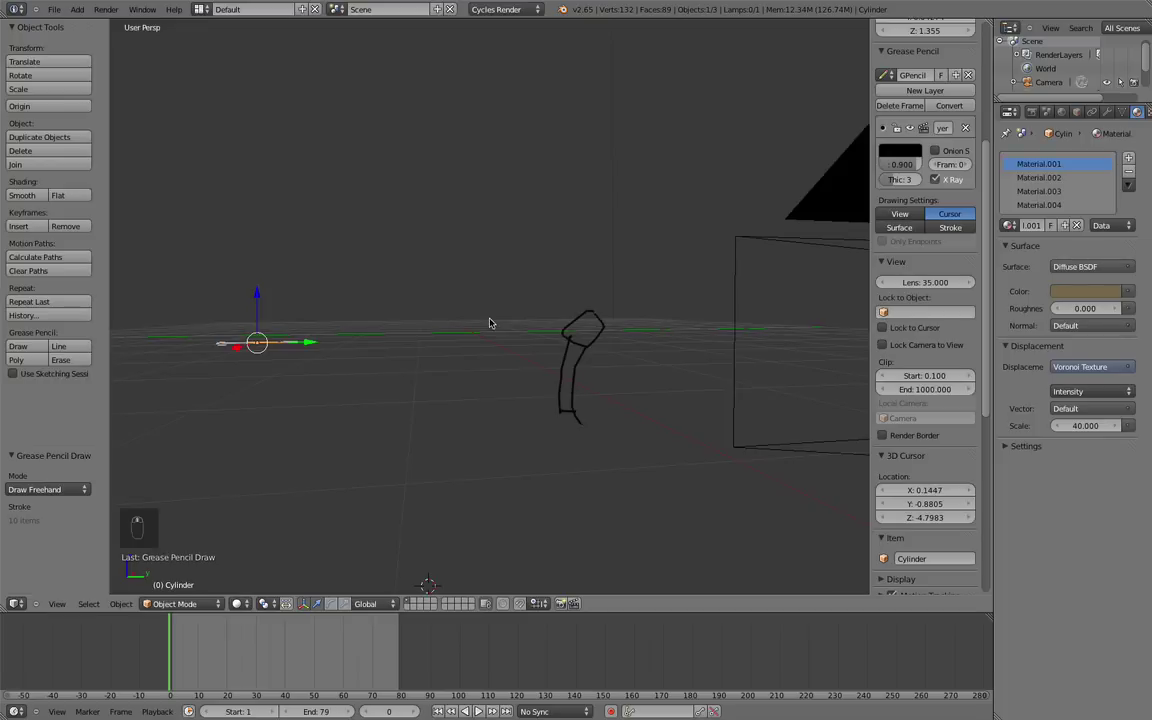
{"action": "key", "text": "KP_0"}
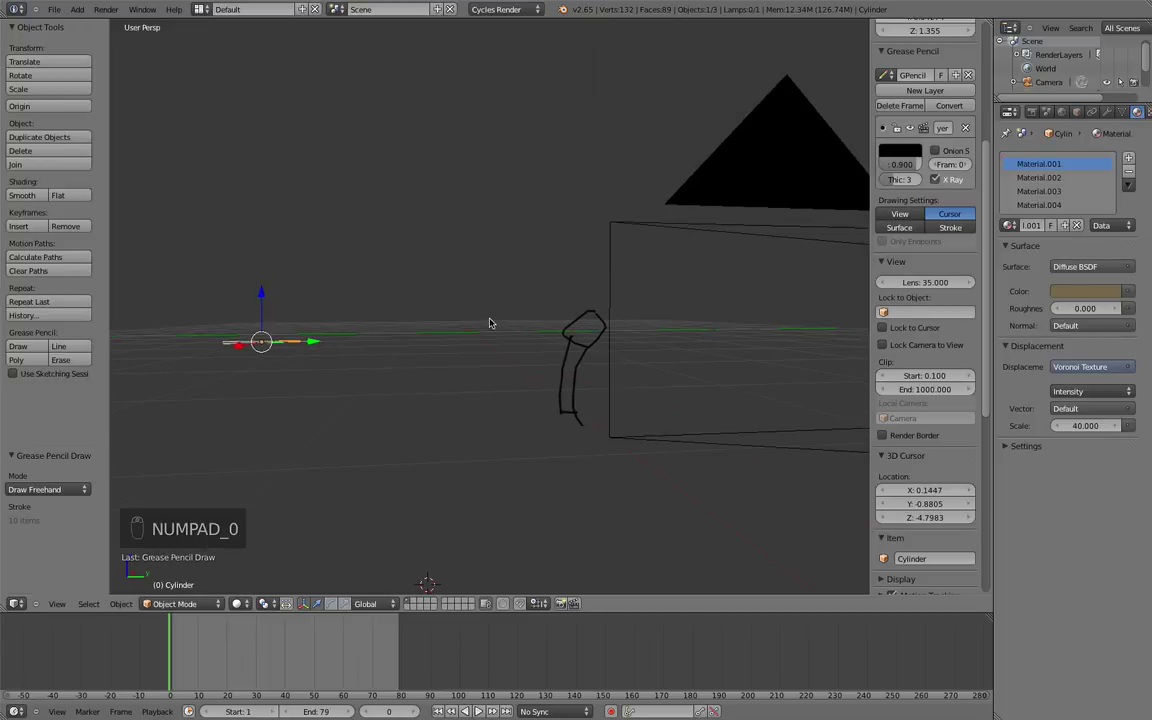
{"action": "scroll", "coordinate": [409, 315], "scroll_direction": "up", "scroll_amount": 2}
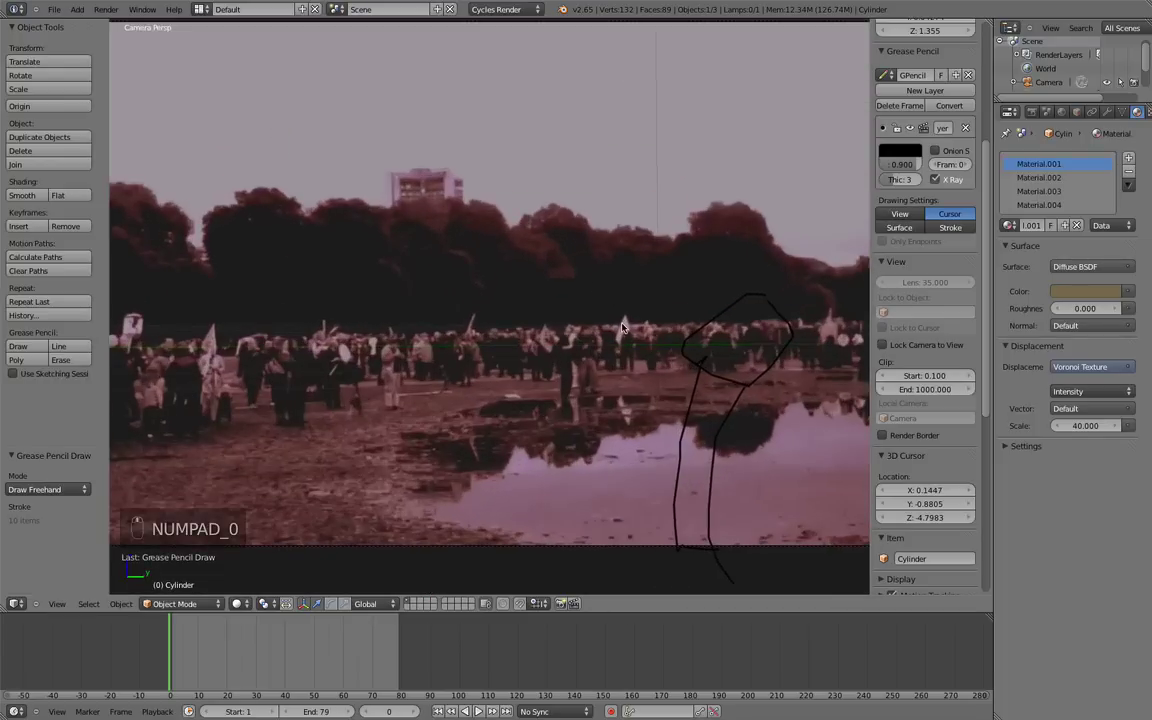
{"action": "scroll", "coordinate": [434, 350], "scroll_direction": "down", "scroll_amount": 3}
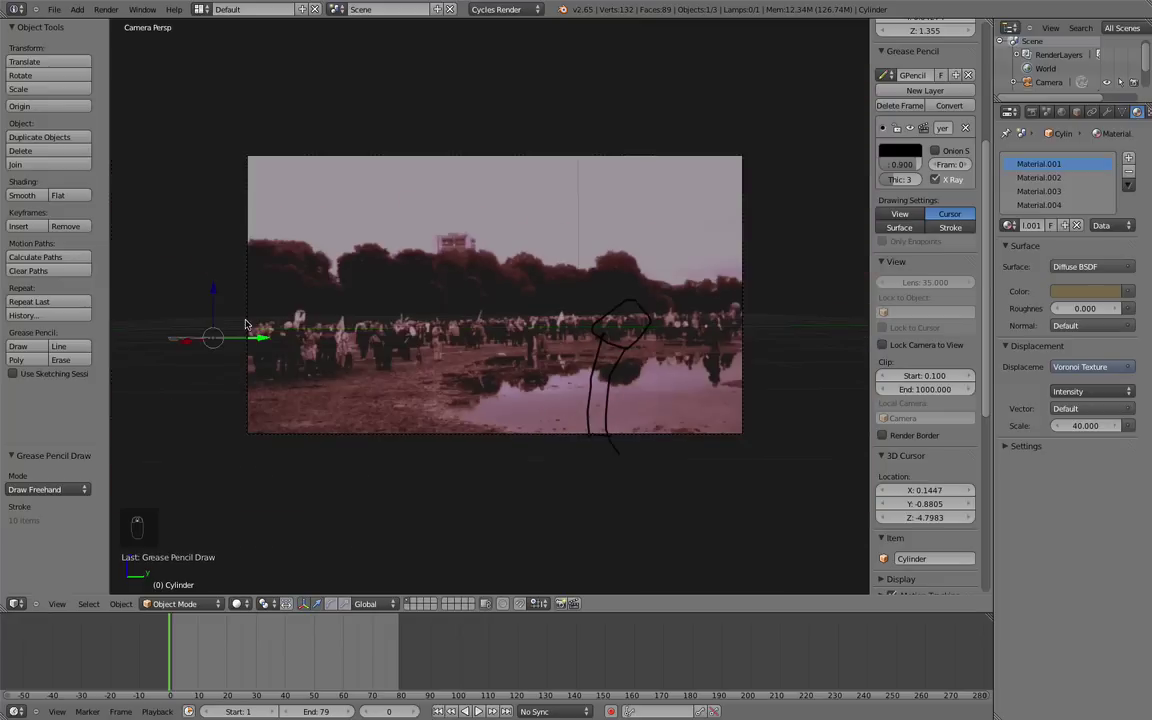
{"action": "scroll", "coordinate": [420, 345], "scroll_direction": "up", "scroll_amount": 3}
{"action": "scroll", "coordinate": [400, 340], "scroll_direction": "up", "scroll_amount": 1}
{"action": "scroll", "coordinate": [372, 335], "scroll_direction": "up", "scroll_amount": 3}
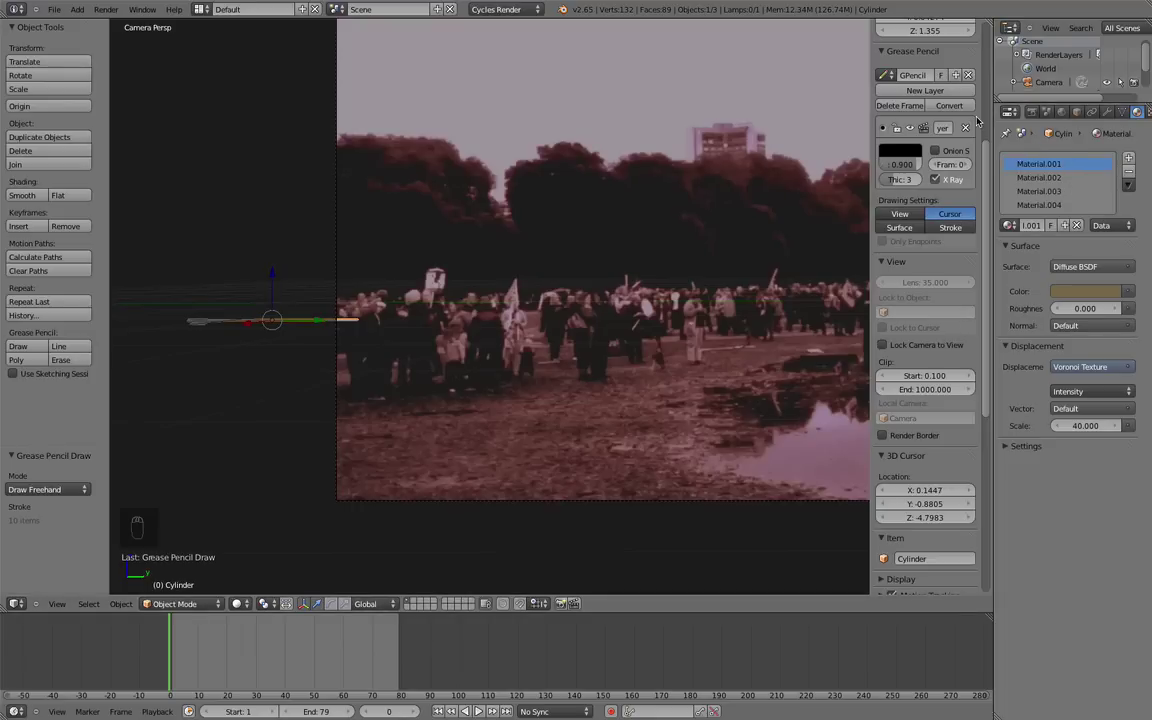
Hide the N sidebar and pan and zoom until the camera frame fills the viewport
{"action": "key", "text": "n"}
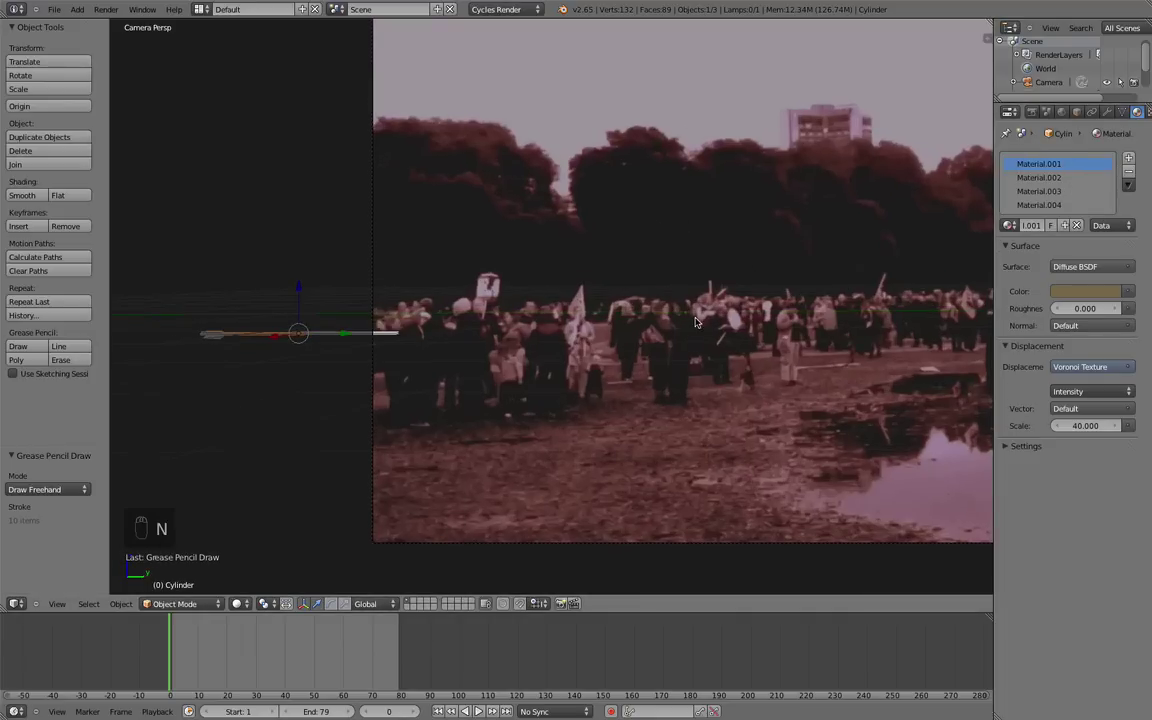
{"action": "middle_click_drag", "start_coordinate": [584, 292], "coordinate": [527, 333], "text": "shift"}
{"action": "scroll", "coordinate": [562, 296], "scroll_direction": "down", "scroll_amount": 3}
{"action": "scroll", "coordinate": [527, 333], "scroll_direction": "up", "scroll_amount": 3}
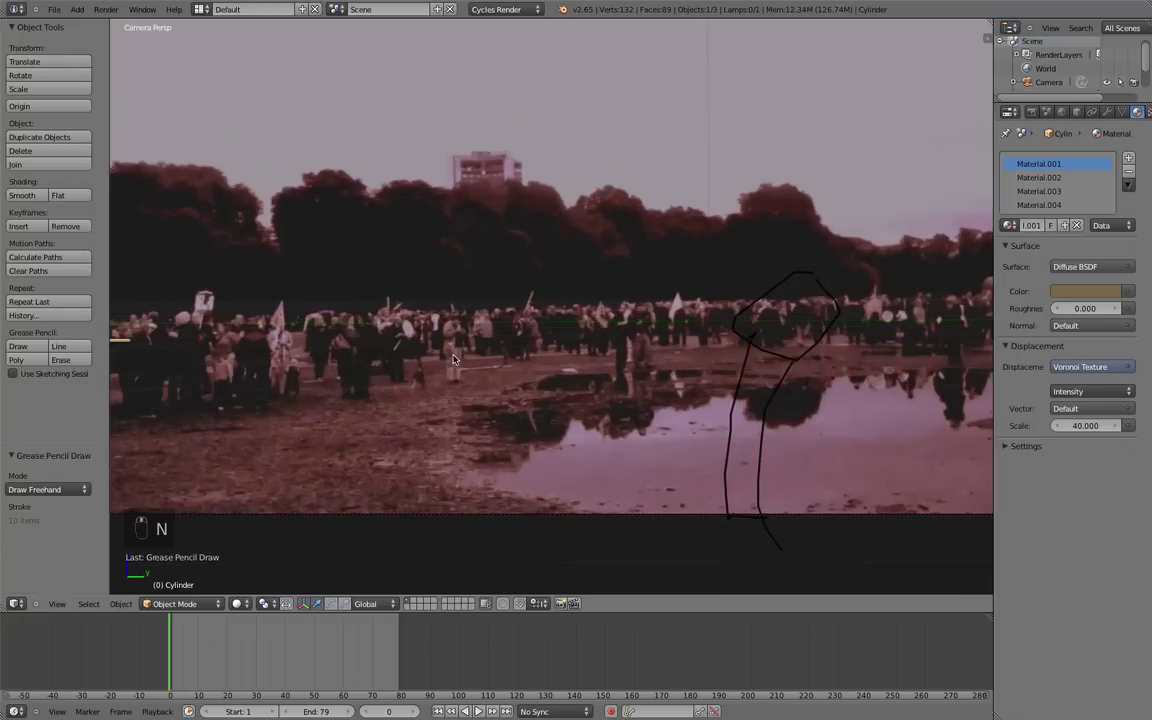
{"action": "scroll", "coordinate": [360, 478], "scroll_direction": "down", "scroll_amount": 2}
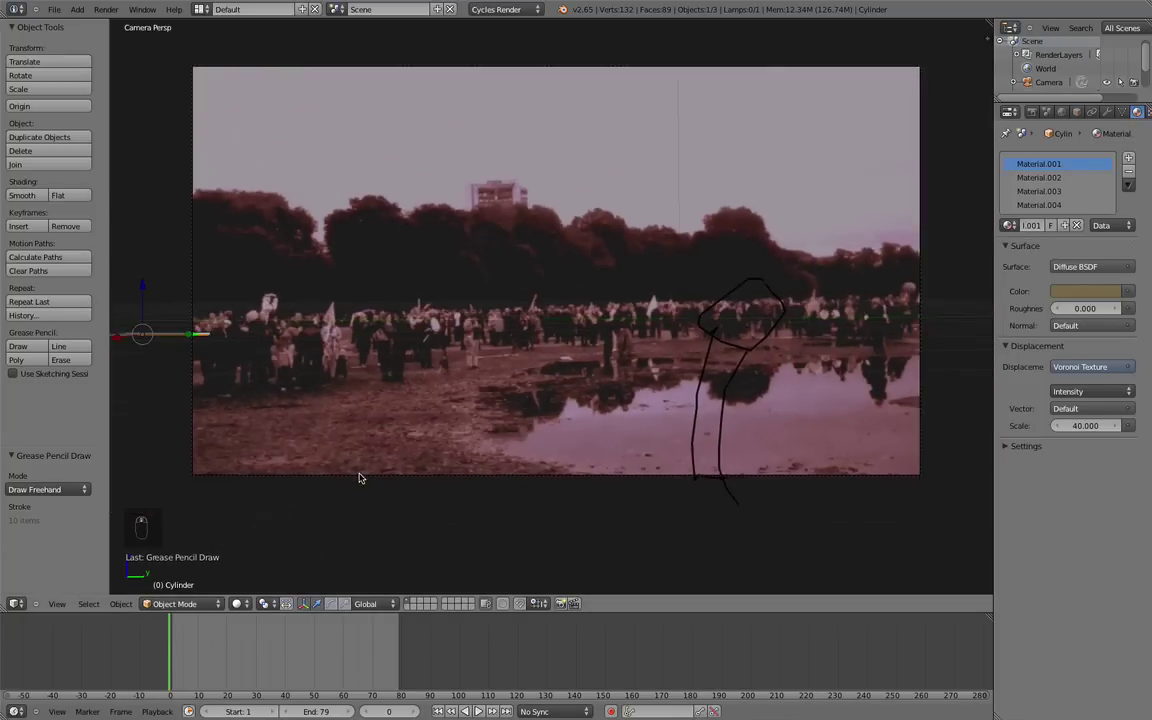
{"action": "scroll", "coordinate": [360, 478], "scroll_direction": "down", "scroll_amount": 1}
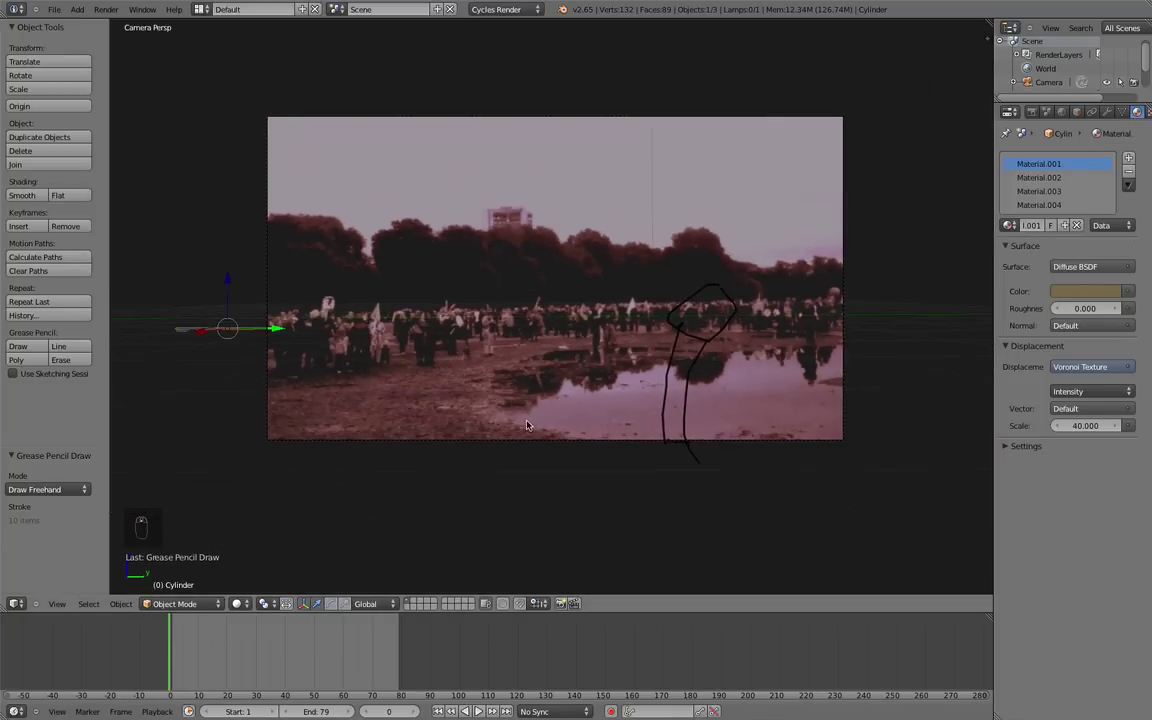
{"action": "scroll", "coordinate": [633, 406], "scroll_direction": "up", "scroll_amount": 1}
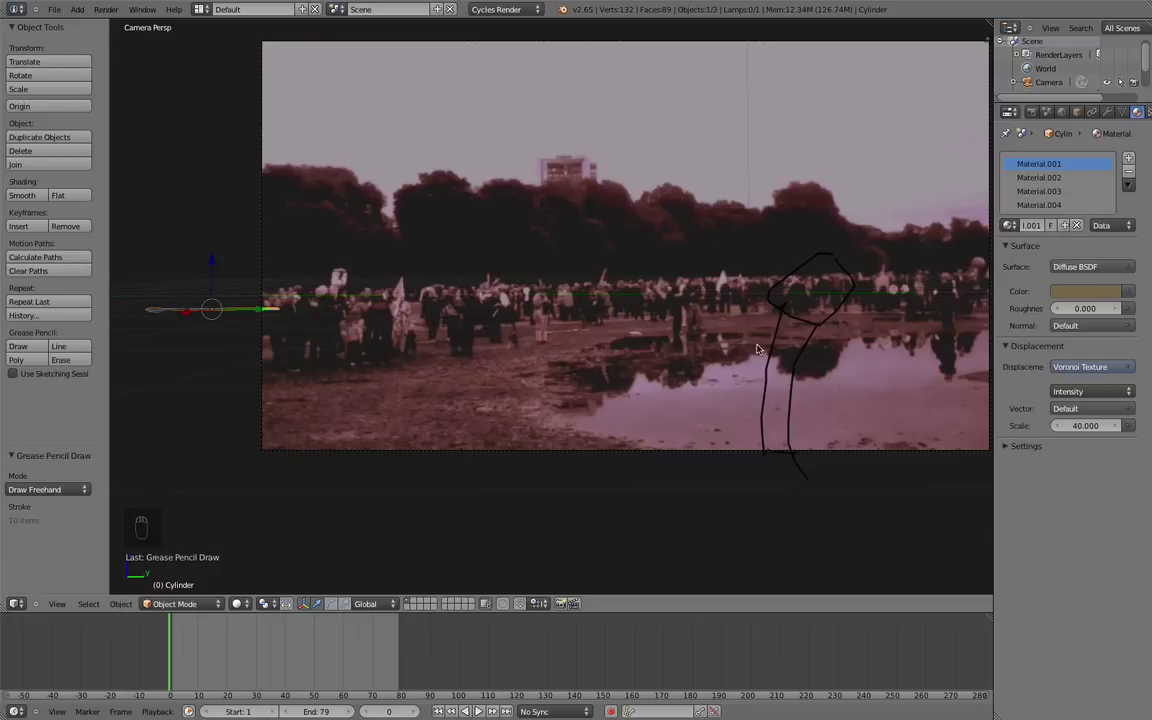
{"action": "scroll", "coordinate": [773, 350], "scroll_direction": "up", "scroll_amount": 1}
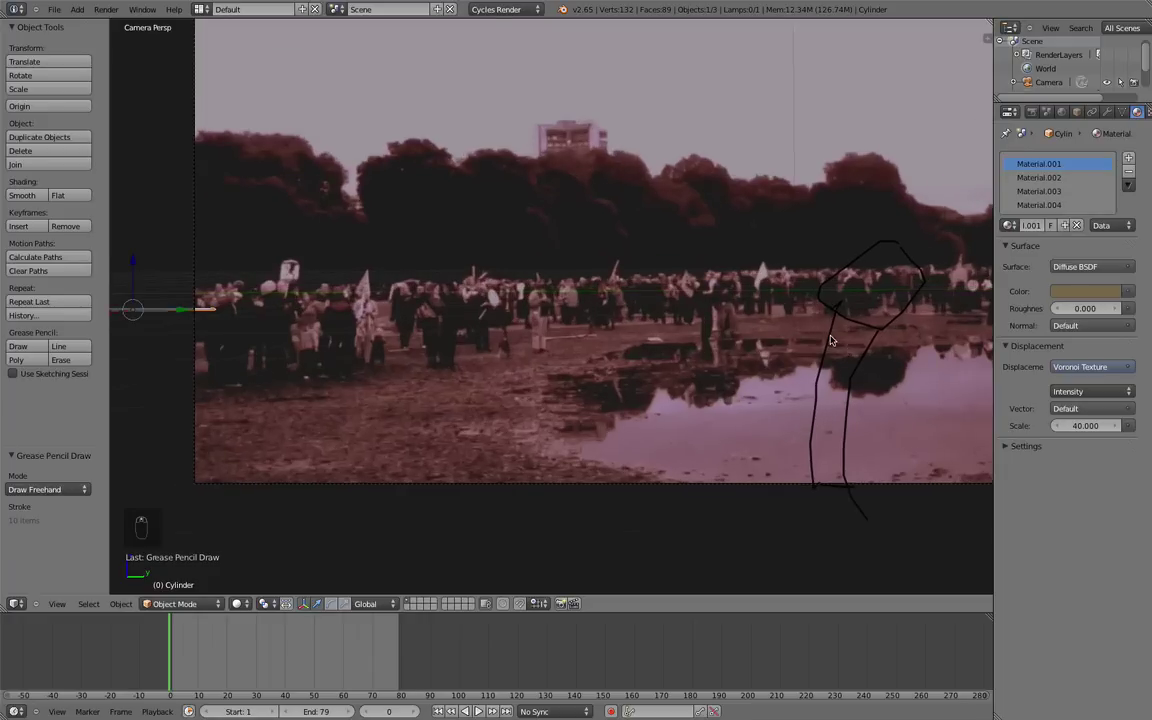
{"action": "middle_click_drag", "start_coordinate": [830, 340], "coordinate": [722, 314], "text": "shift"}
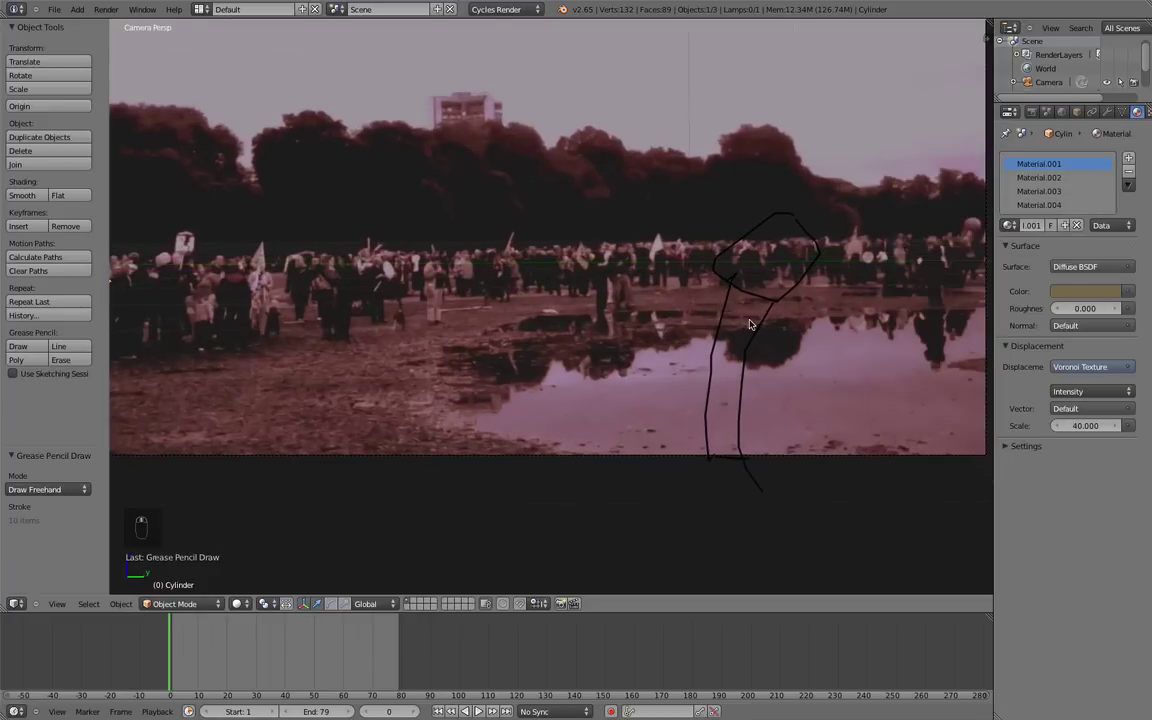
{"action": "scroll", "coordinate": [722, 314], "scroll_direction": "down", "scroll_amount": 2}
{"action": "scroll", "coordinate": [805, 299], "scroll_direction": "down", "scroll_amount": 1}
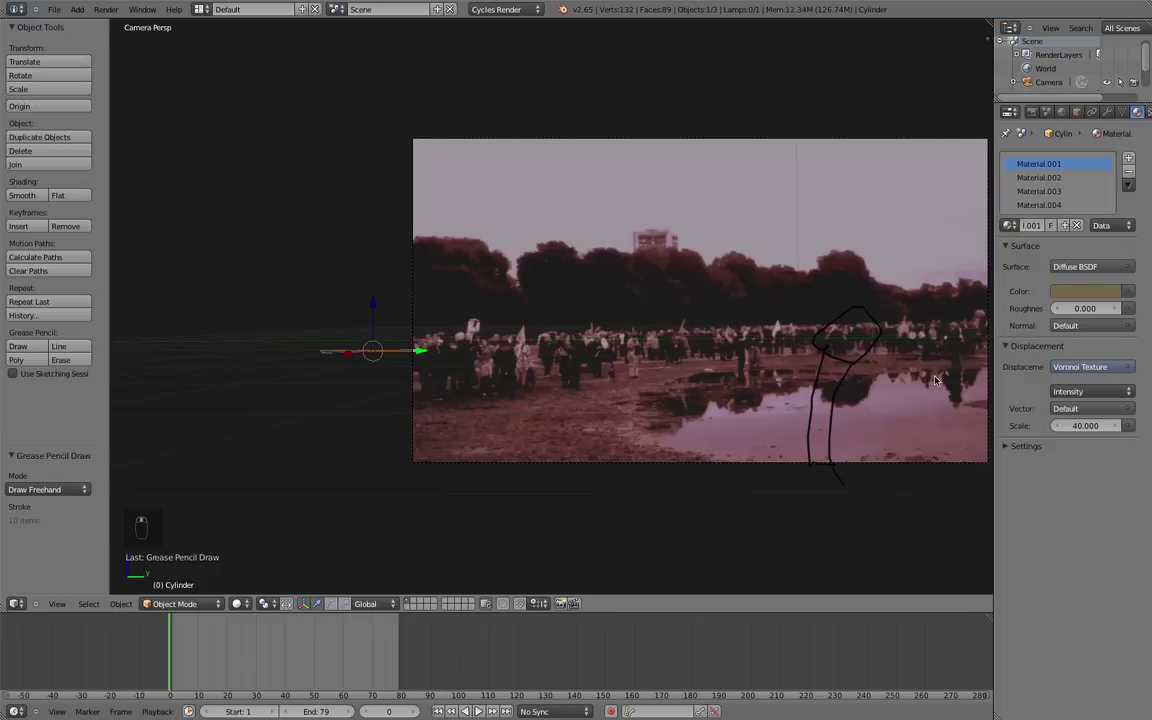
{"action": "middle_click_drag", "start_coordinate": [848, 372], "coordinate": [718, 347], "text": "shift"}
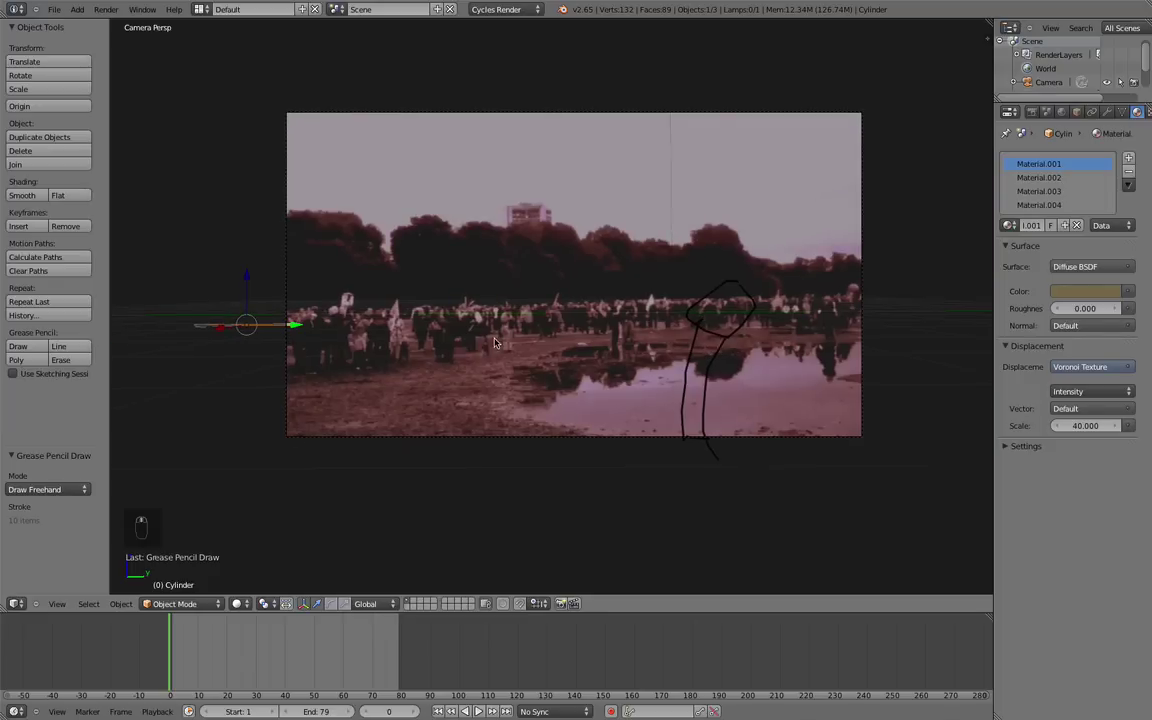
{"action": "scroll", "coordinate": [285, 409], "scroll_direction": "up", "scroll_amount": 3}
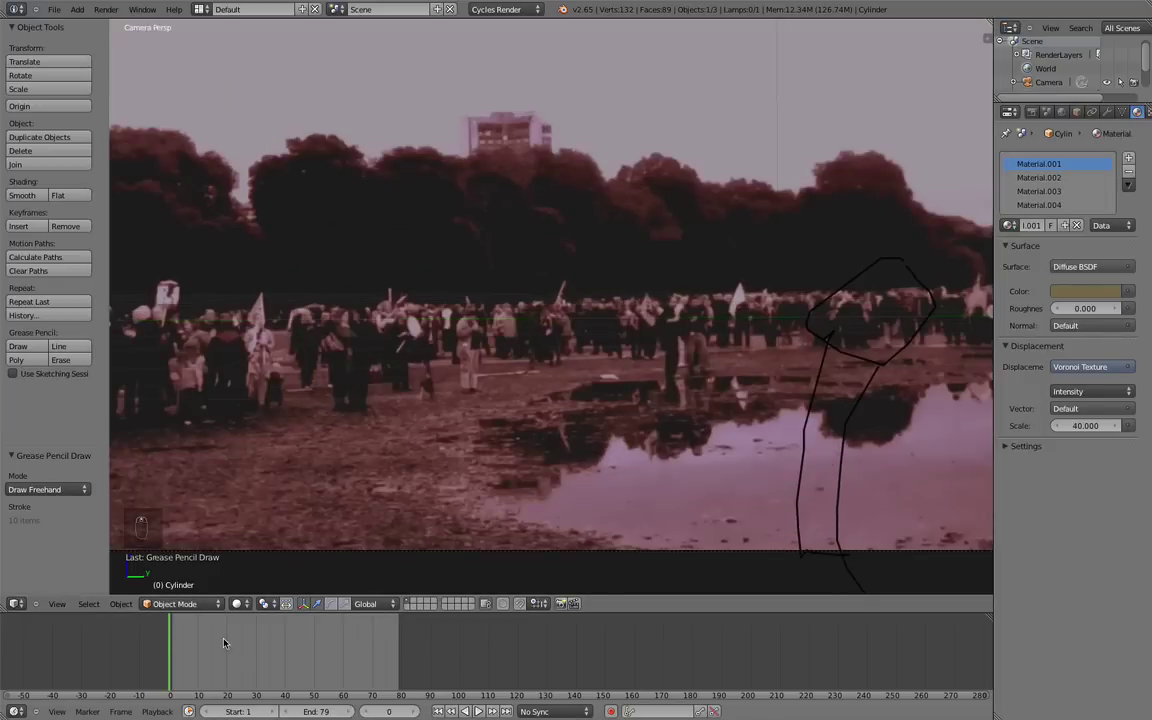
At frame 60, move the arrow right across the crowd to beside the sketched figure
{"action": "mouse_move", "coordinate": [179, 645]}
{"action": "left_mouse_down"}
{"action": "mouse_move", "coordinate": [322, 654]}
{"action": "mouse_move", "coordinate": [154, 648]}
{"action": "mouse_move", "coordinate": [319, 648]}
{"action": "mouse_move", "coordinate": [374, 663]}
{"action": "mouse_move", "coordinate": [332, 648]}
{"action": "mouse_move", "coordinate": [355, 648]}
{"action": "mouse_move", "coordinate": [342, 651]}
{"action": "left_mouse_up"}
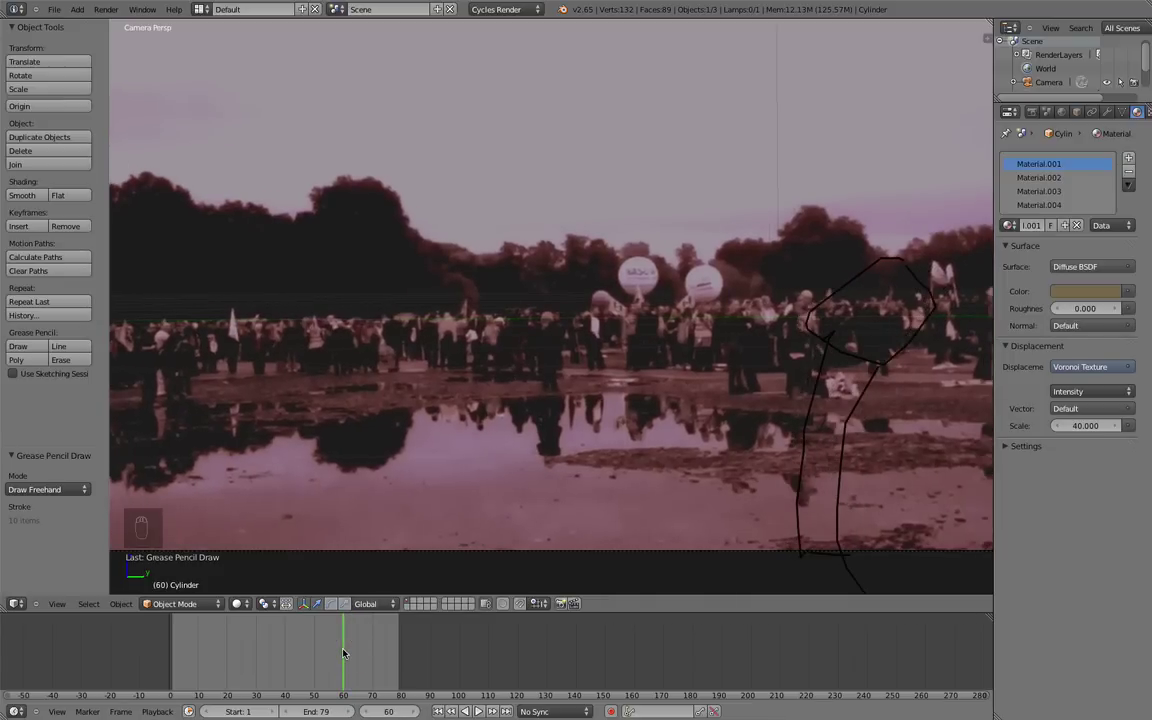
{"action": "scroll", "coordinate": [309, 437], "scroll_direction": "down", "scroll_amount": 4}
{"action": "scroll", "coordinate": [320, 420], "scroll_direction": "up", "scroll_amount": 3}
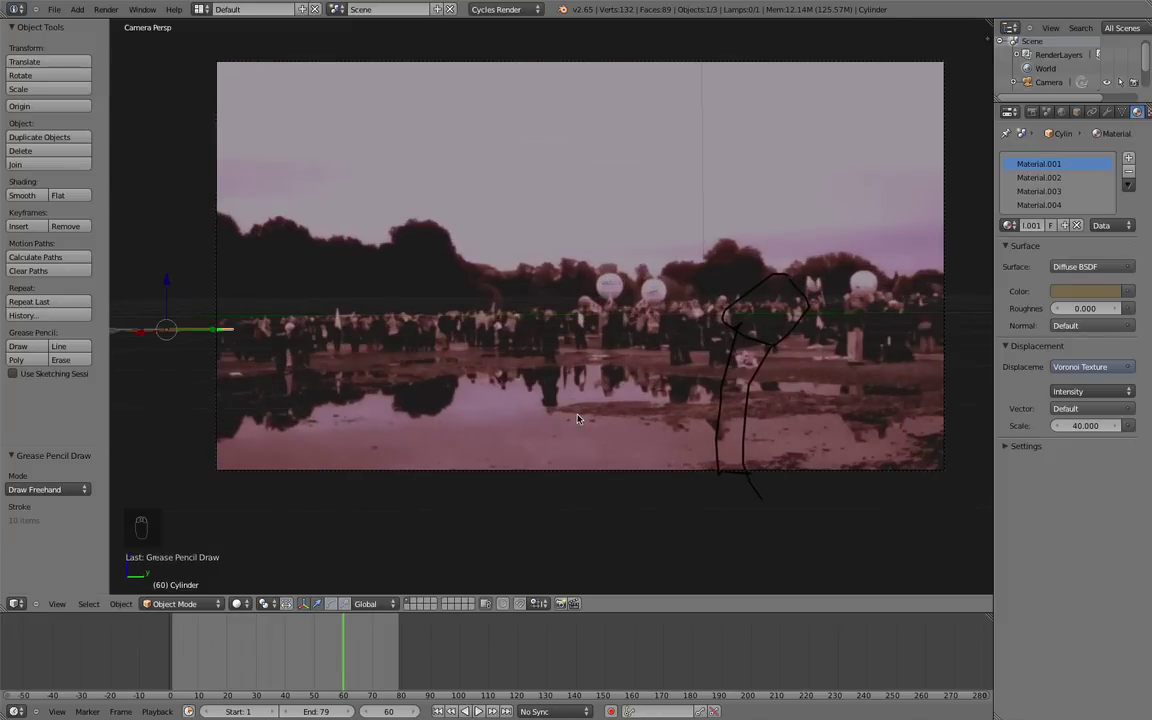
{"action": "key", "text": "g"}
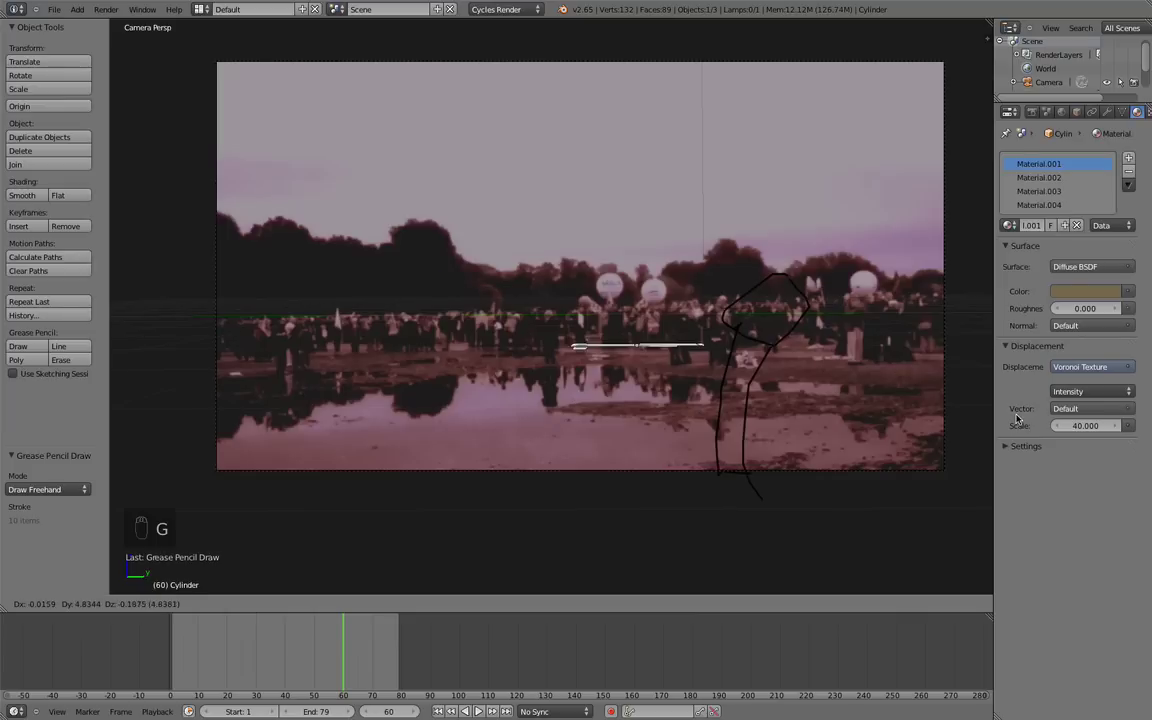
{"action": "left_click", "coordinate": [1078, 413]}
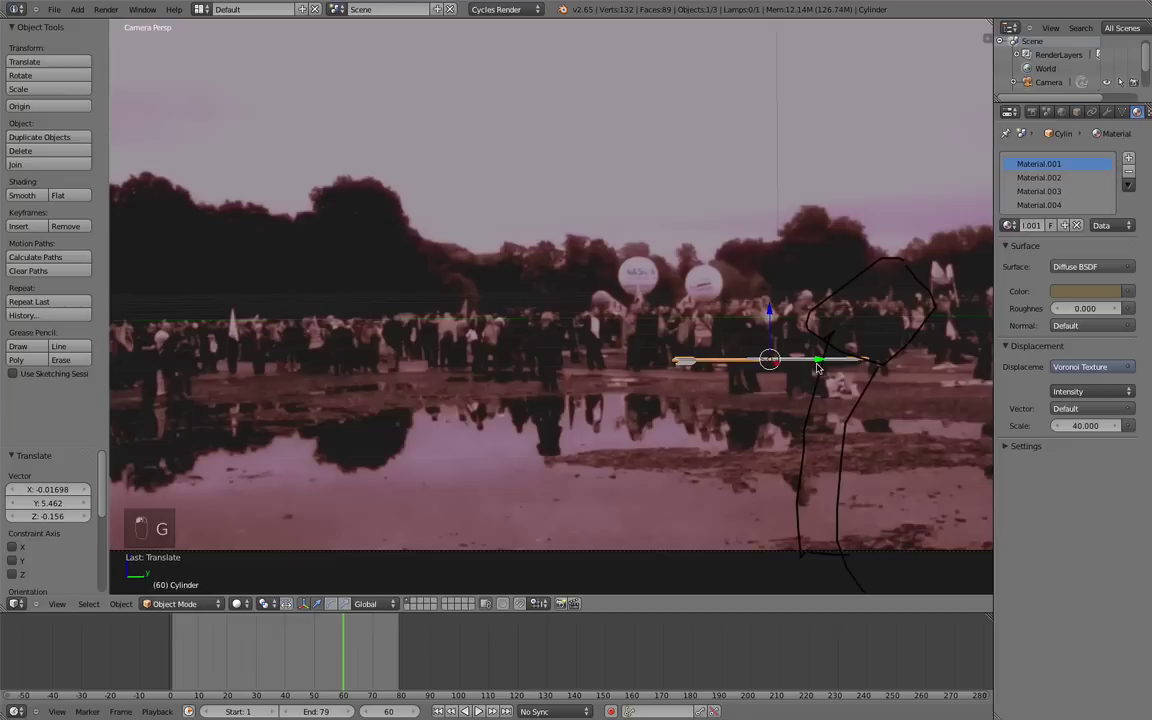
{"action": "scroll", "coordinate": [823, 378], "scroll_direction": "up", "scroll_amount": 2}
{"action": "key", "text": "g"}
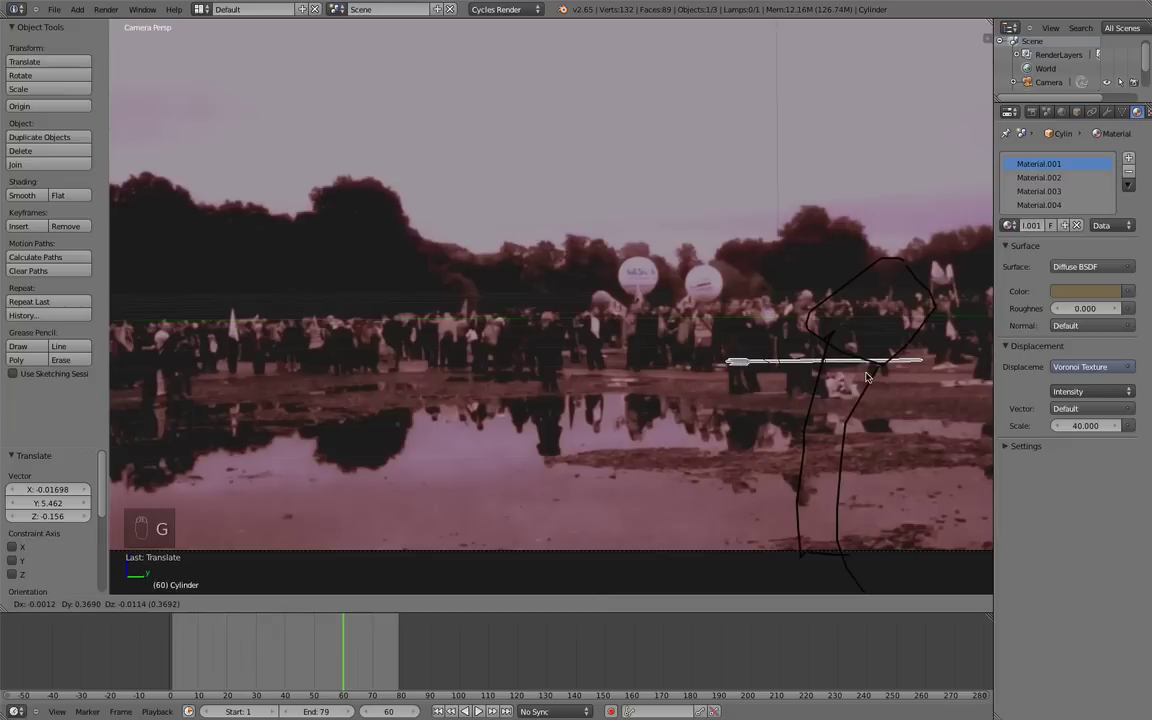
{"action": "left_click", "coordinate": [865, 377]}
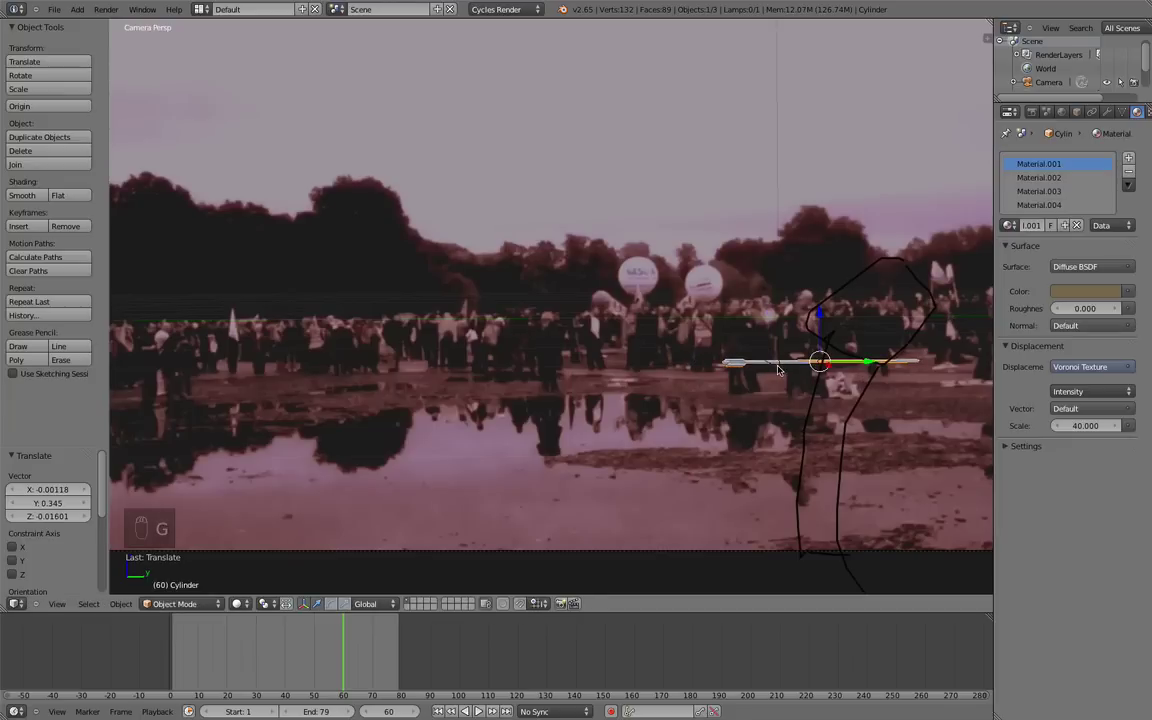
Deselect everything and add a Plain Axes empty to the scene
{"action": "key", "text": "a"}
{"action": "middle_click_drag", "start_coordinate": [774, 384], "coordinate": [734, 372], "text": "shift"}
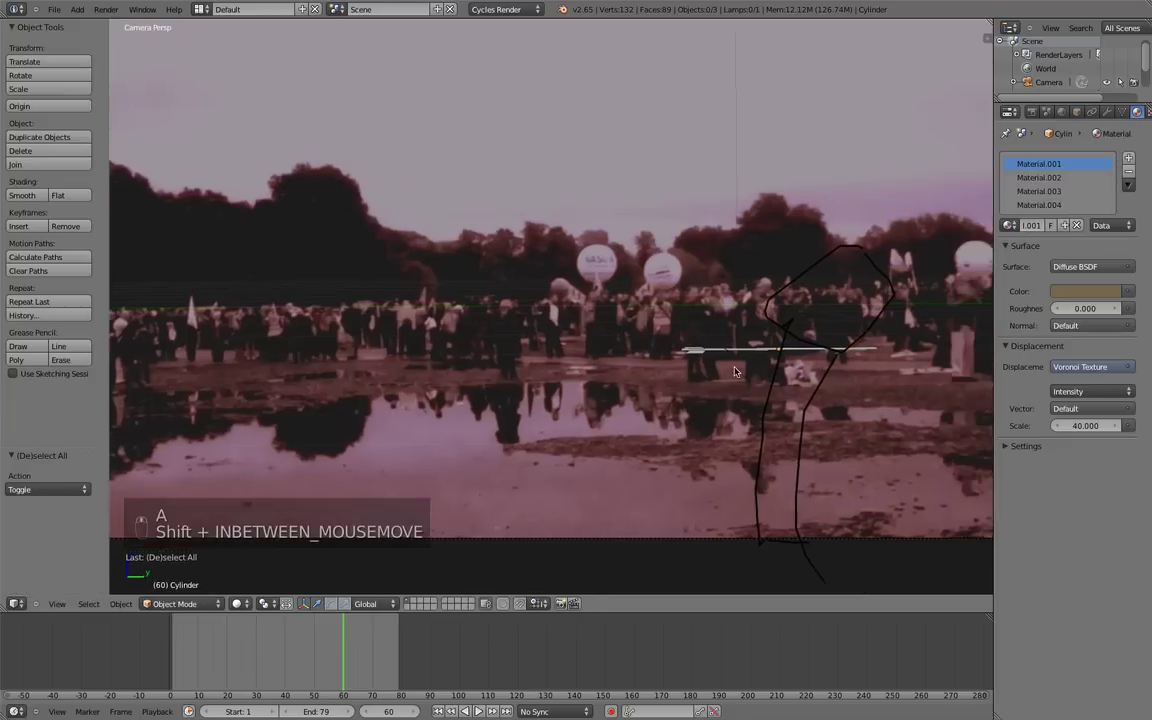
{"action": "scroll", "coordinate": [734, 372], "scroll_direction": "up", "scroll_amount": 3}
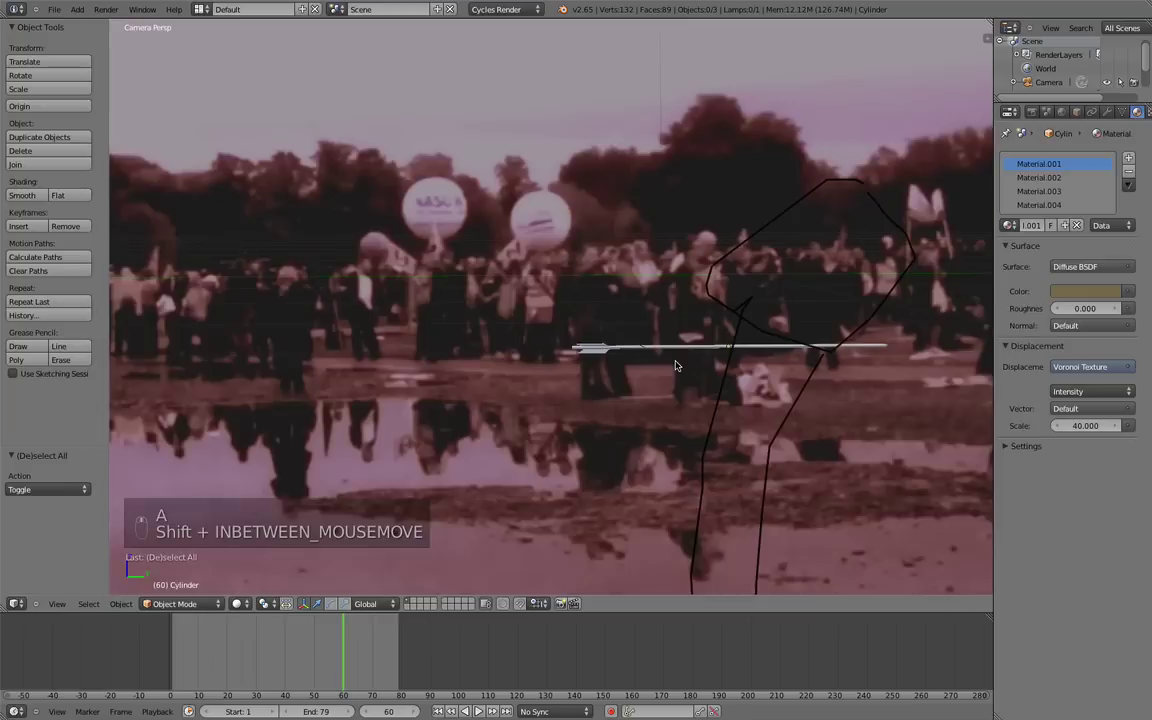
{"action": "key", "text": "shift+a"}
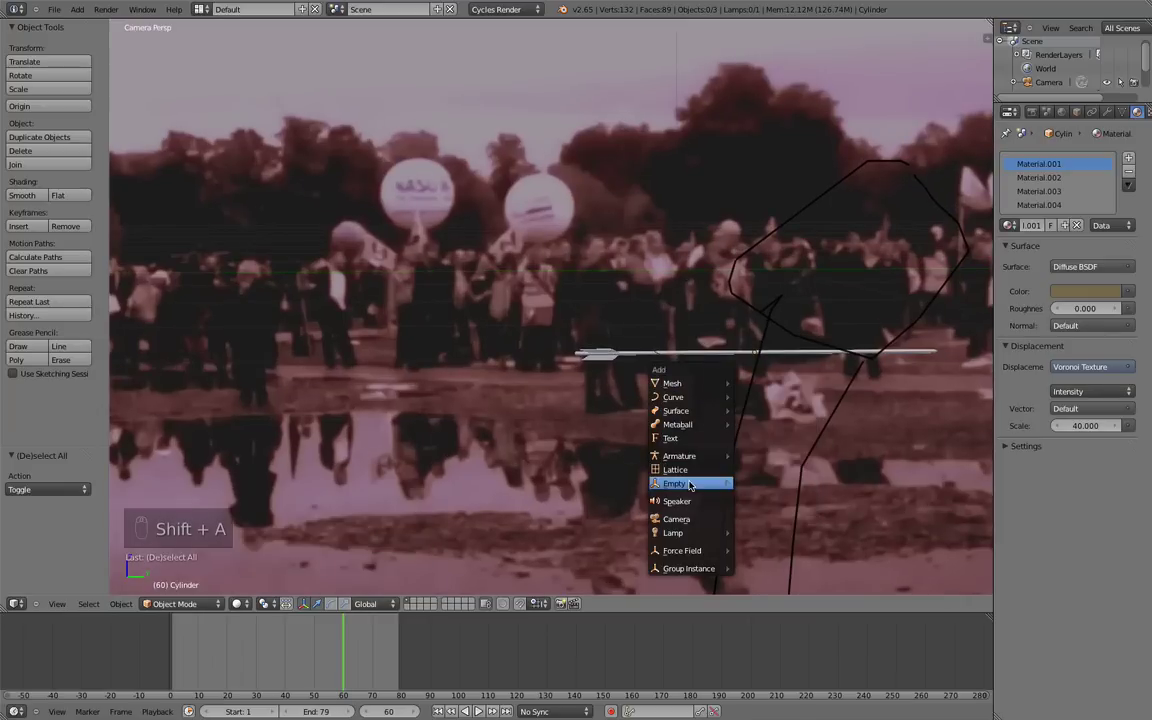
{"action": "mouse_move", "coordinate": [690, 483]}
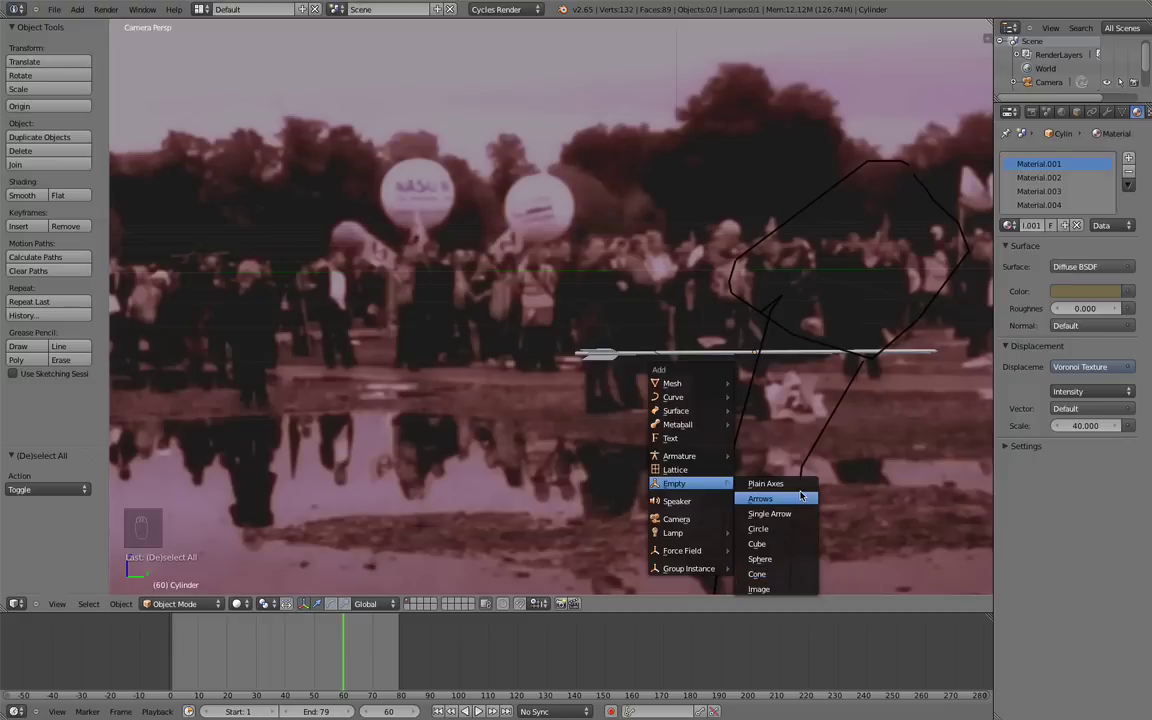
{"action": "left_click", "coordinate": [792, 484]}
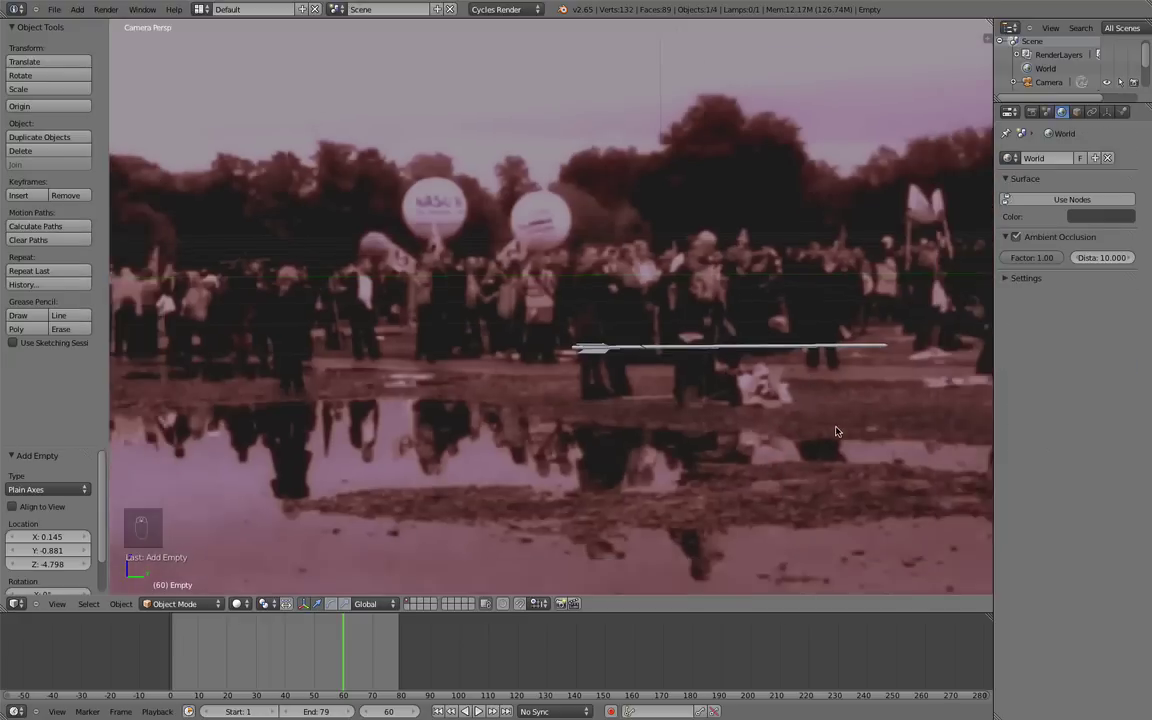
Raise the empty along Z and slide it sideways toward the arrow
{"action": "key", "text": "x"}
{"action": "key", "text": "z"}
{"action": "key", "text": "z"}
{"action": "scroll", "coordinate": [707, 411], "scroll_direction": "down", "scroll_amount": 3}
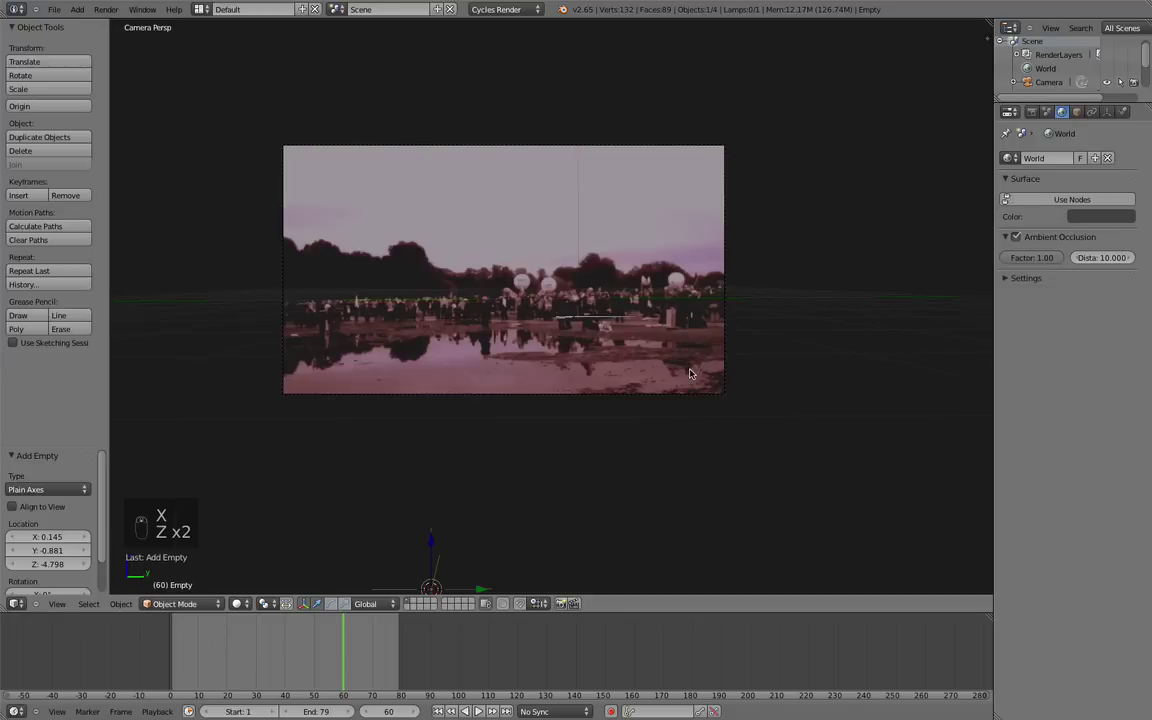
{"action": "middle_click_drag", "start_coordinate": [707, 408], "coordinate": [650, 404]}
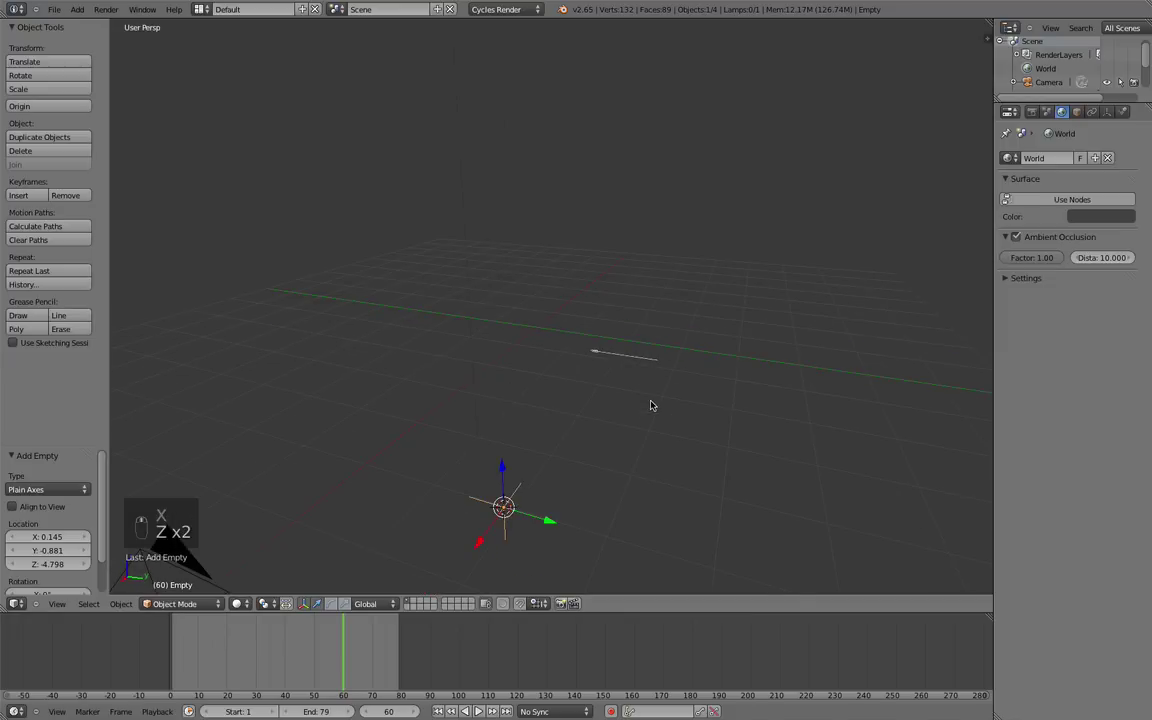
{"action": "mouse_move", "coordinate": [508, 468]}
{"action": "left_mouse_down"}
{"action": "mouse_move", "coordinate": [545, 325]}
{"action": "mouse_move", "coordinate": [688, 391]}
{"action": "left_mouse_up"}
{"action": "left_click_drag", "start_coordinate": [607, 334], "coordinate": [610, 322]}
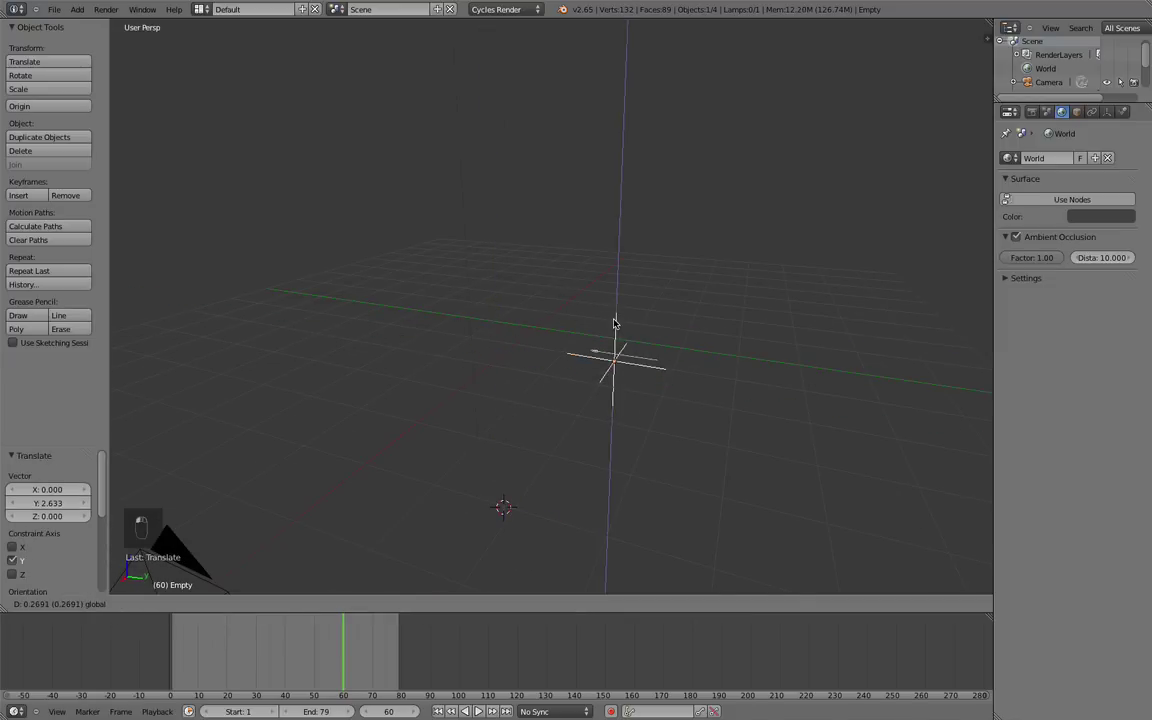
{"action": "middle_click_drag", "start_coordinate": [610, 322], "coordinate": [590, 375]}
{"action": "left_click", "coordinate": [577, 387]}
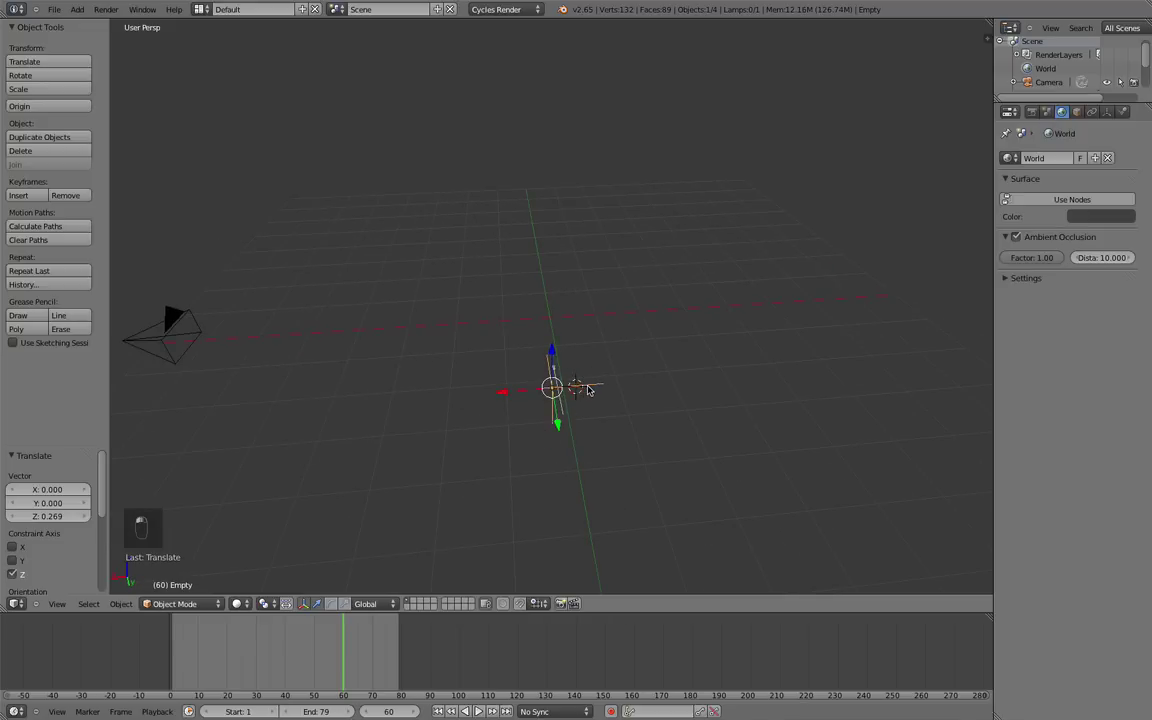
{"action": "left_click_drag", "start_coordinate": [504, 391], "coordinate": [566, 430]}
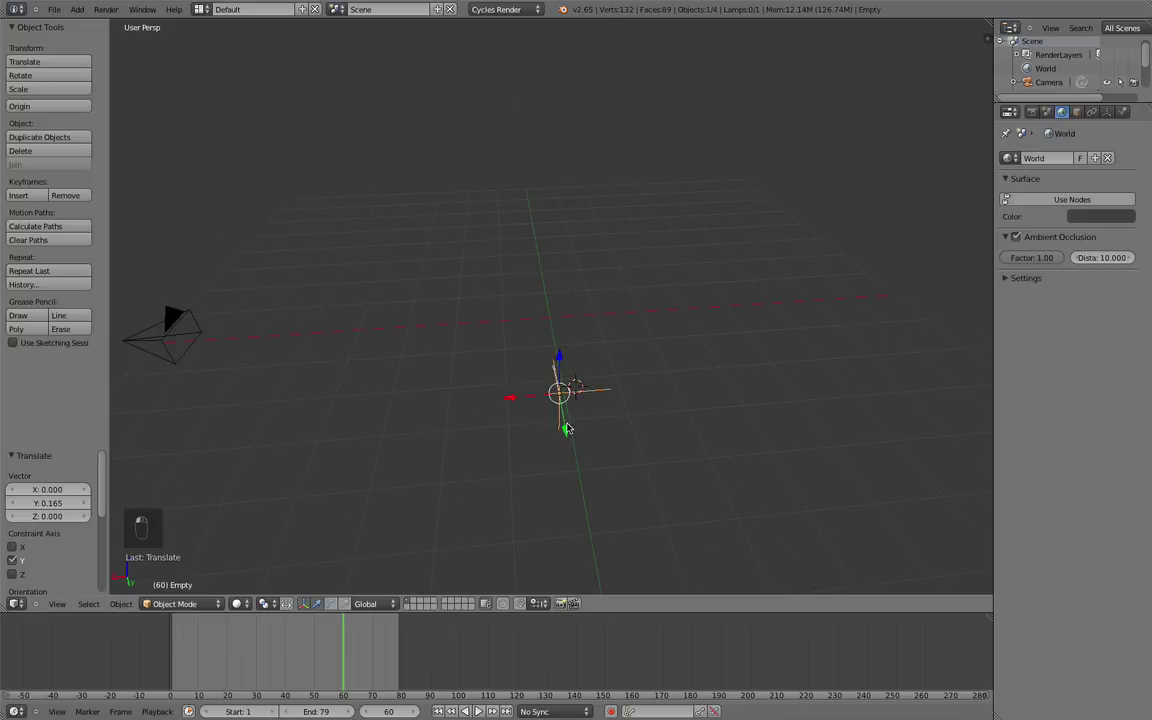
In camera view, move the empty right onto the arrow
{"action": "key", "text": "KP_0"}
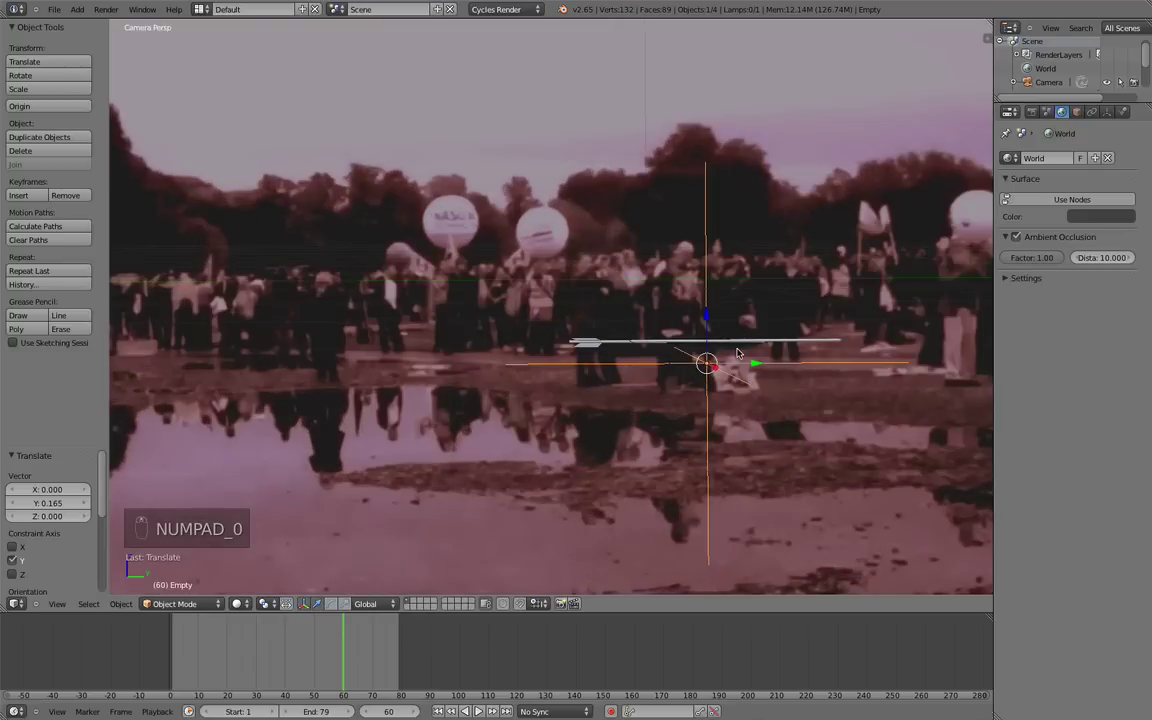
{"action": "key", "text": "g"}
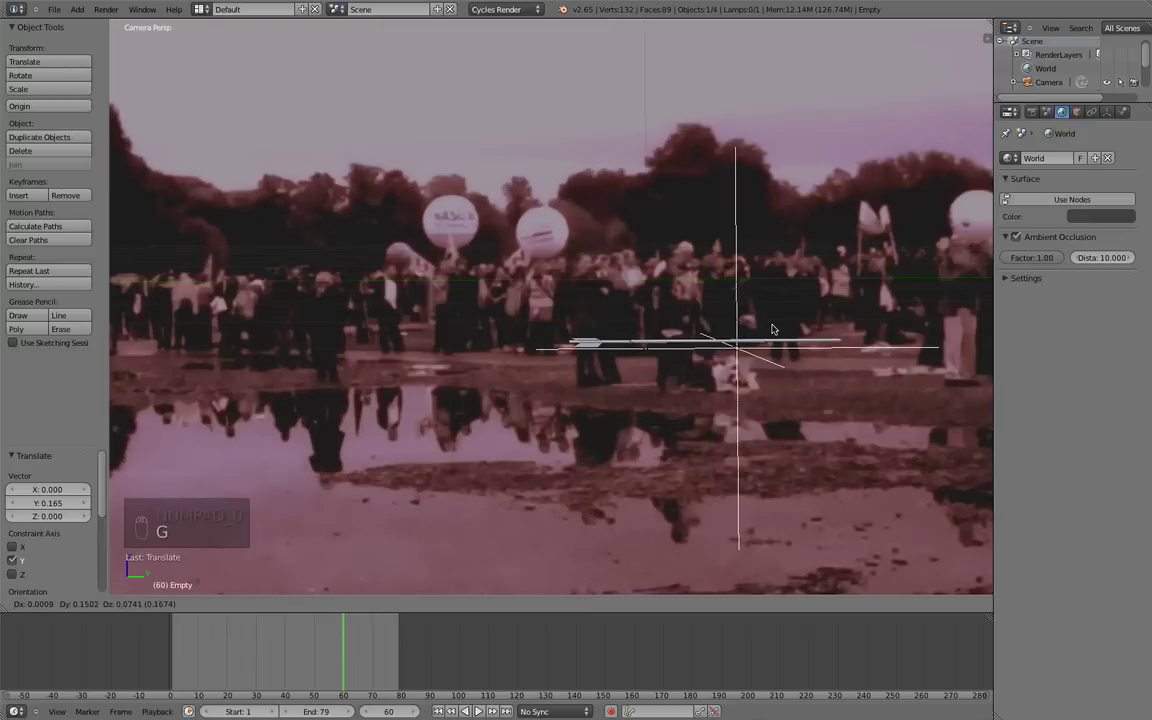
{"action": "left_click", "coordinate": [760, 331]}
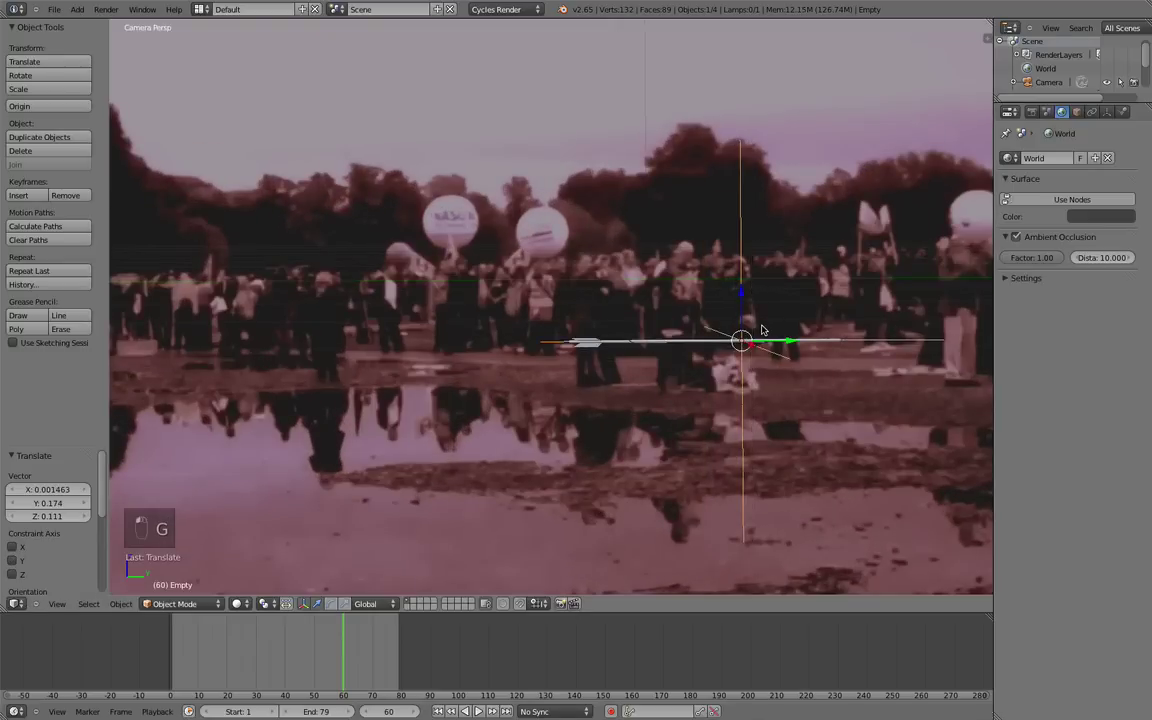
{"action": "scroll", "coordinate": [750, 338], "scroll_direction": "down", "scroll_amount": 4}
Orbit around the scene in perspective, then return to the camera view
{"action": "key", "text": "KP_0"}
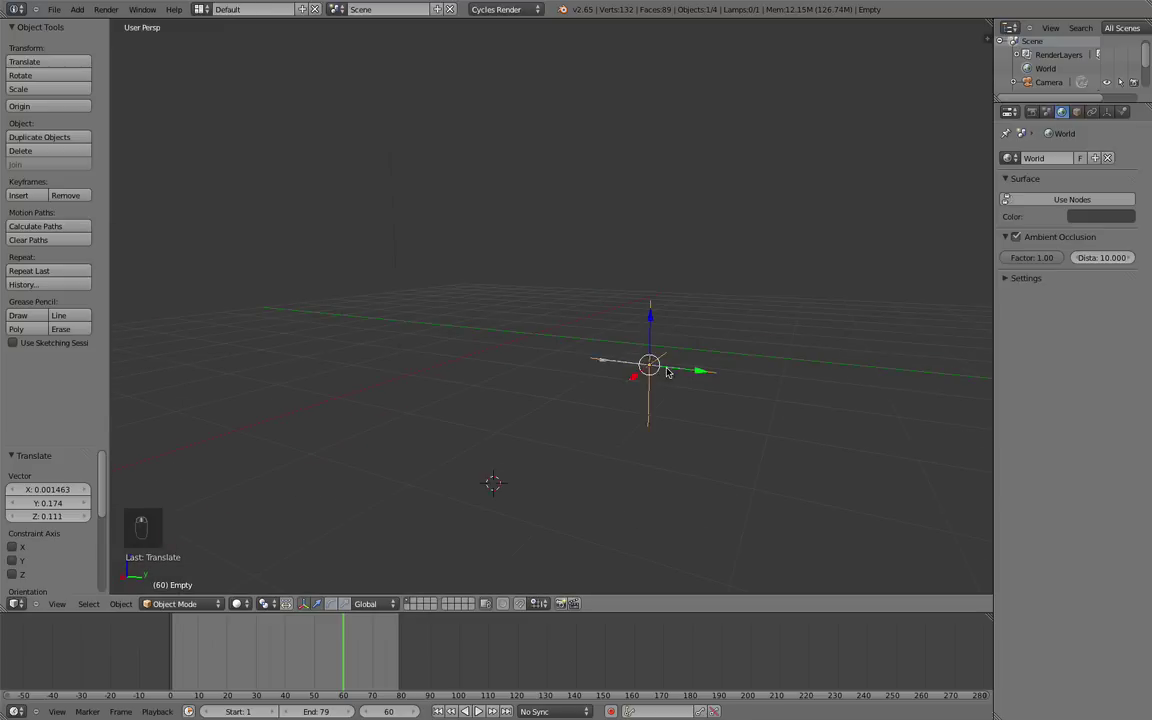
{"action": "scroll", "coordinate": [676, 352], "scroll_direction": "down", "scroll_amount": 3}
{"action": "scroll", "coordinate": [624, 410], "scroll_direction": "down", "scroll_amount": 2}
{"action": "middle_click_drag", "start_coordinate": [624, 410], "coordinate": [650, 386]}
{"action": "scroll", "coordinate": [666, 375], "scroll_direction": "up", "scroll_amount": 3}
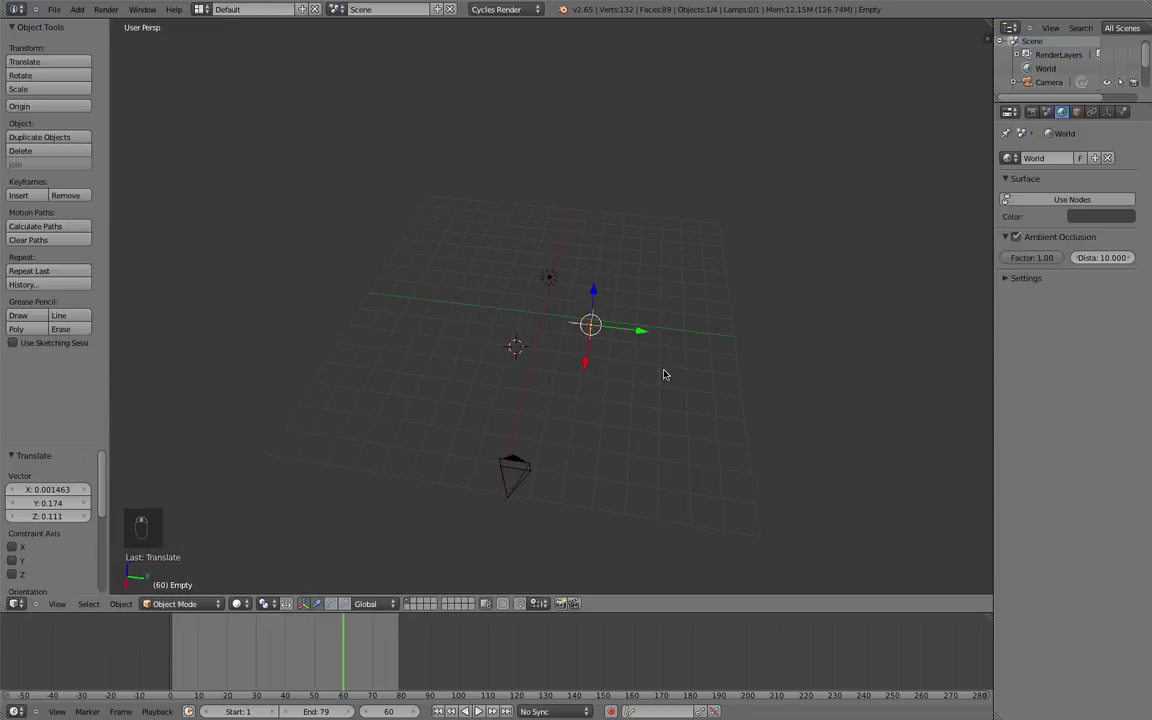
{"action": "key", "text": "KP_0"}
{"action": "scroll", "coordinate": [357, 543], "scroll_direction": "down", "scroll_amount": 2}
Finish the freehand annotation loop around the empty and end the drawing session
{"action": "left_click", "coordinate": [357, 543]}
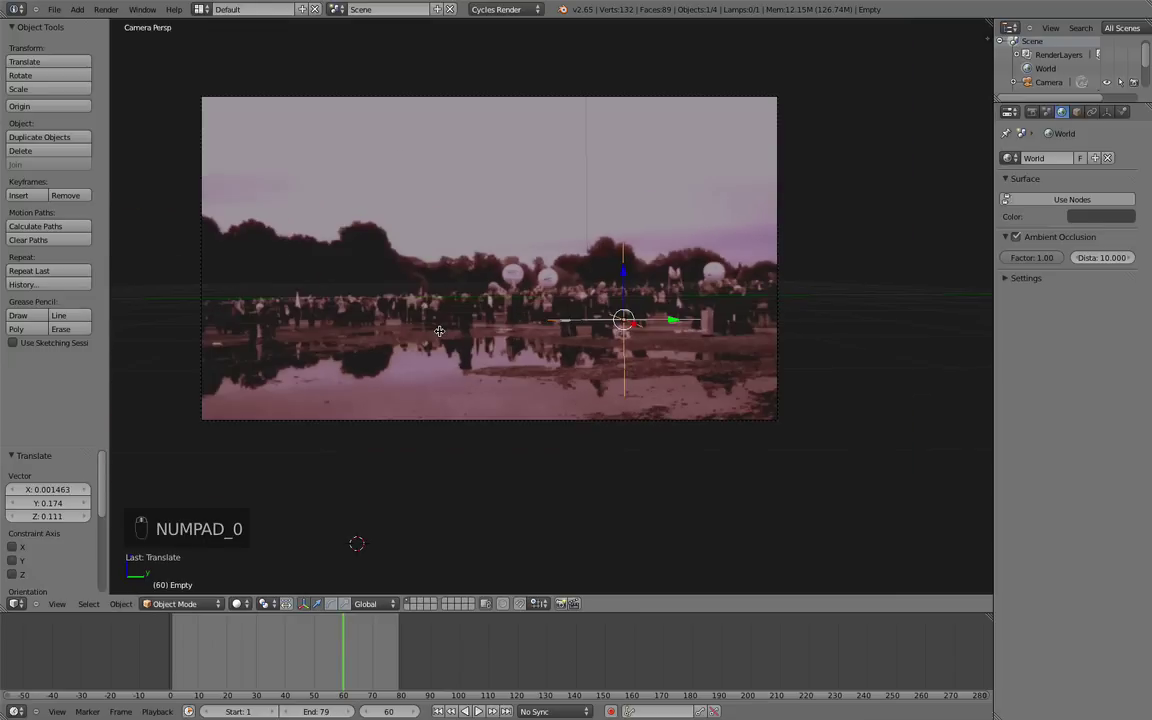
{"action": "left_click", "coordinate": [18, 315]}
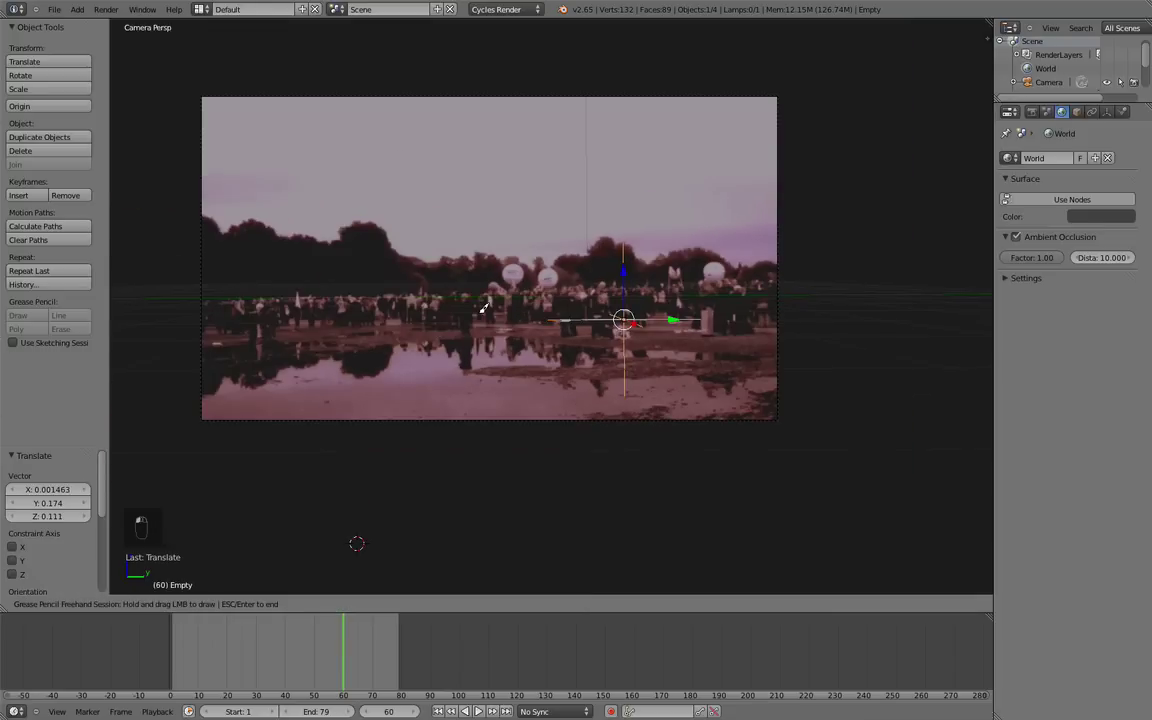
{"action": "mouse_move", "coordinate": [650, 283]}
{"action": "left_mouse_down"}
{"action": "mouse_move", "coordinate": [655, 420]}
{"action": "mouse_move", "coordinate": [675, 272]}
{"action": "left_mouse_up"}
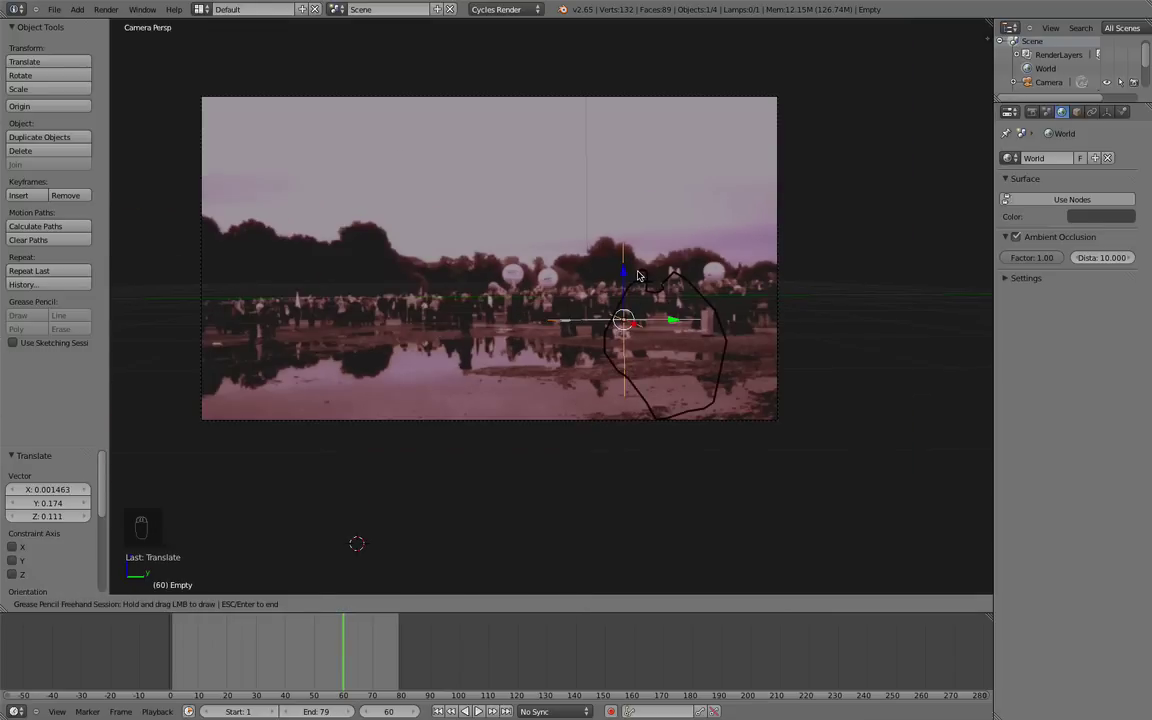
{"action": "key", "text": "Escape"}
{"action": "scroll", "coordinate": [697, 410], "scroll_direction": "up", "scroll_amount": 3}
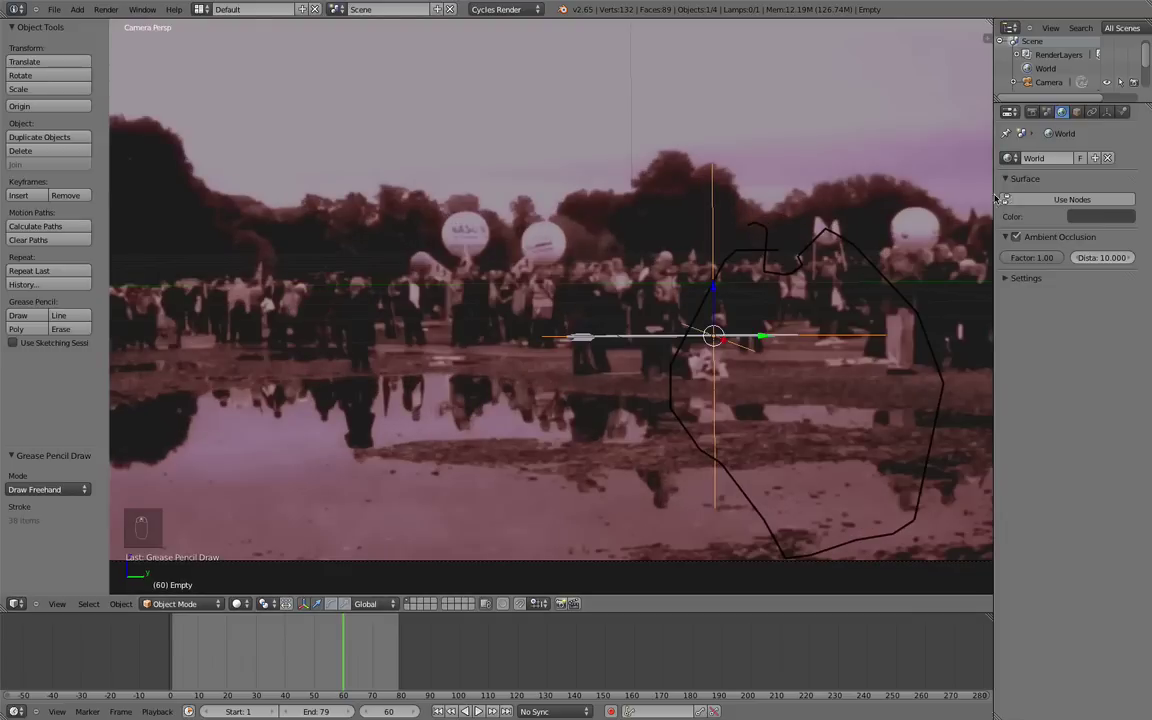
{"action": "scroll", "coordinate": [809, 305], "scroll_direction": "down", "scroll_amount": 1}
{"action": "scroll", "coordinate": [809, 305], "scroll_direction": "down", "scroll_amount": 1}
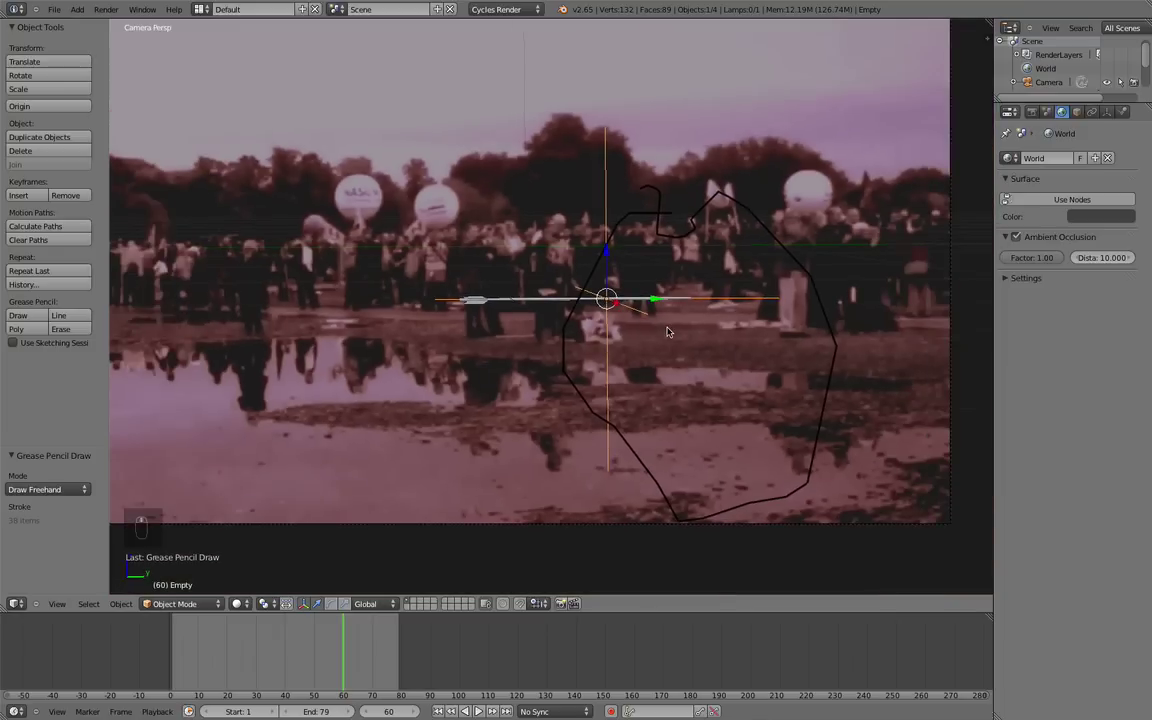
{"action": "scroll", "coordinate": [593, 338], "scroll_direction": "up", "scroll_amount": 2}
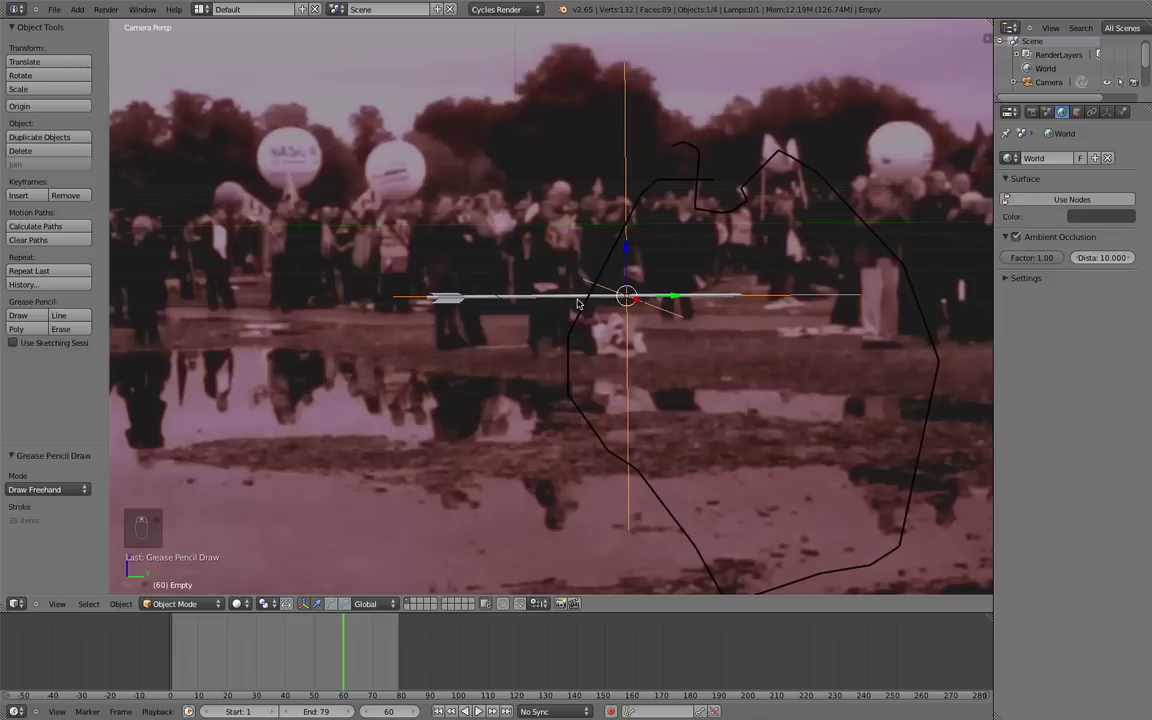
Parent the Cylinder to the Empty with Ctrl+P > Object
{"action": "right_click", "coordinate": [634, 293]}
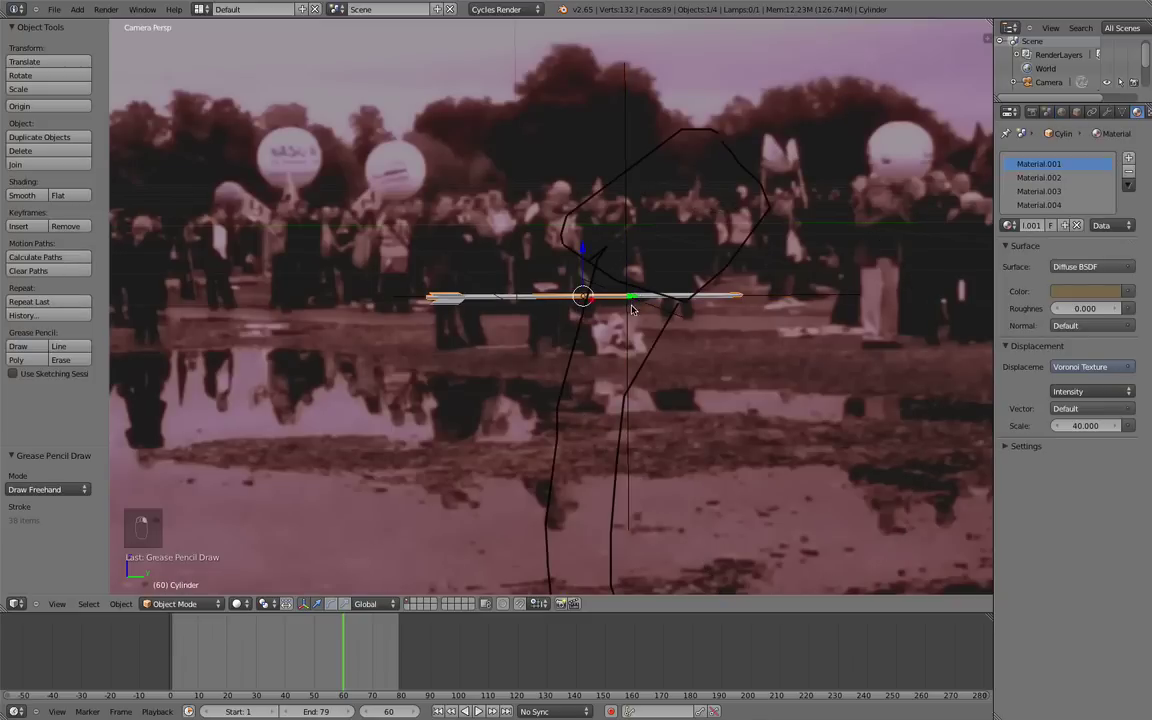
{"action": "right_click", "coordinate": [645, 316]}
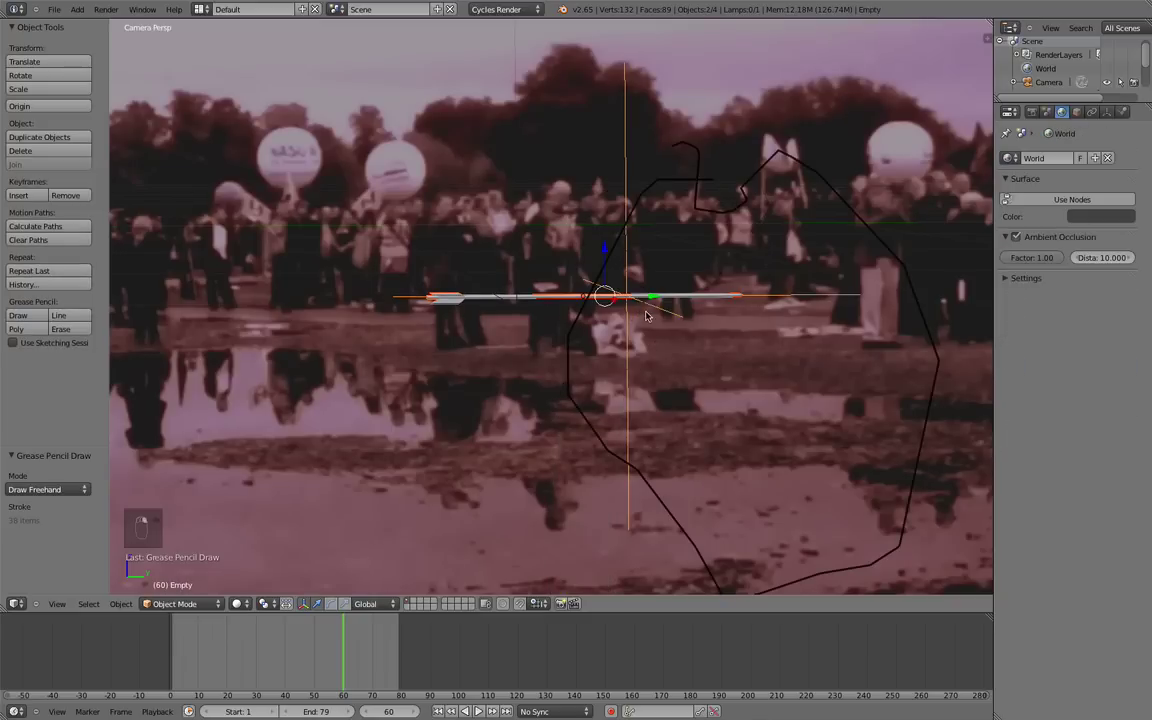
{"action": "key", "text": "ctrl+p"}
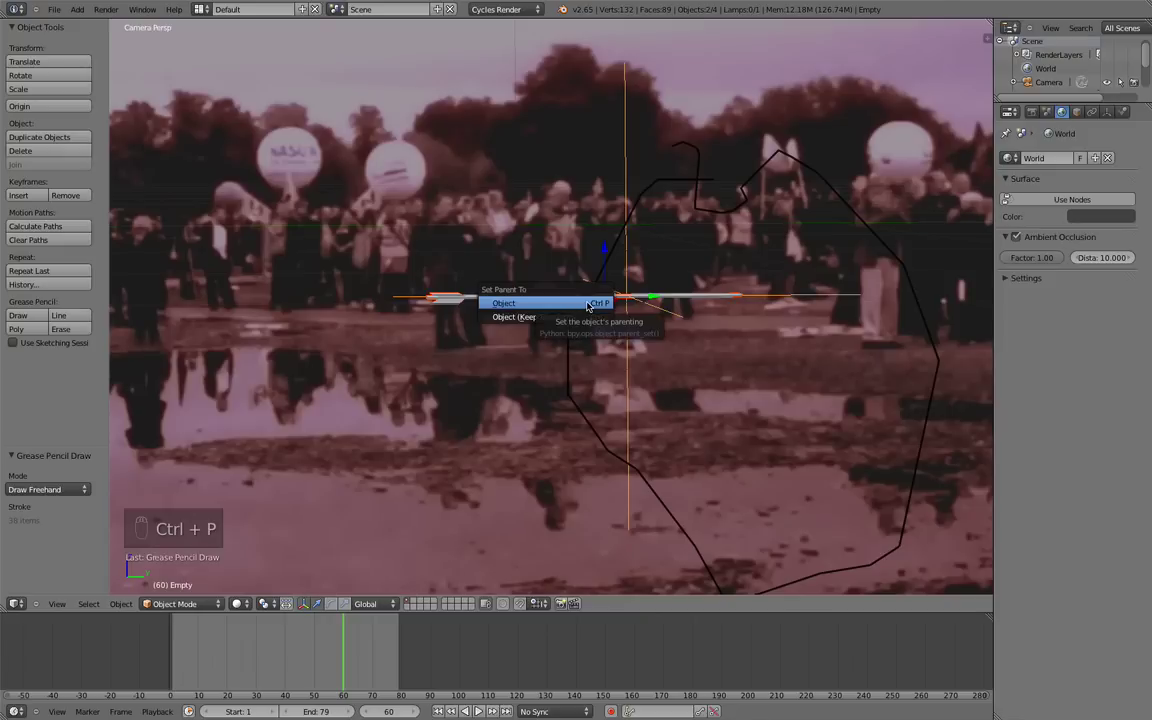
{"action": "left_click", "coordinate": [588, 305]}
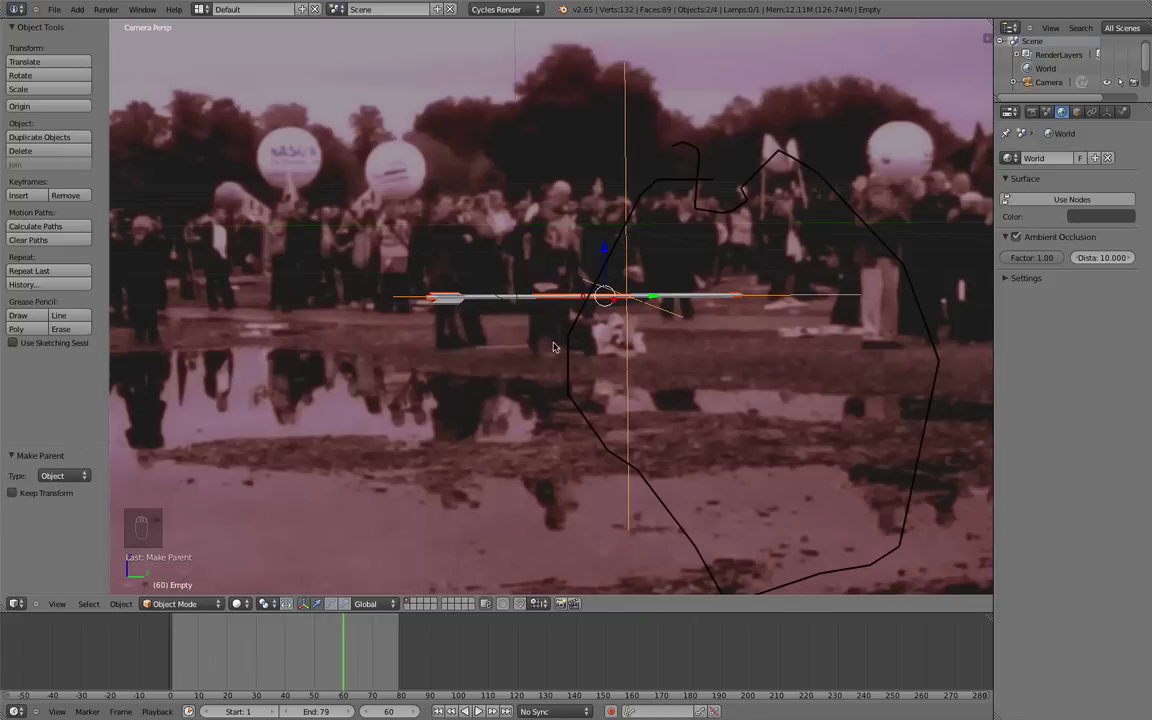
Test the link by rotating the Empty and cancelling a trial move
{"action": "right_click", "coordinate": [598, 284]}
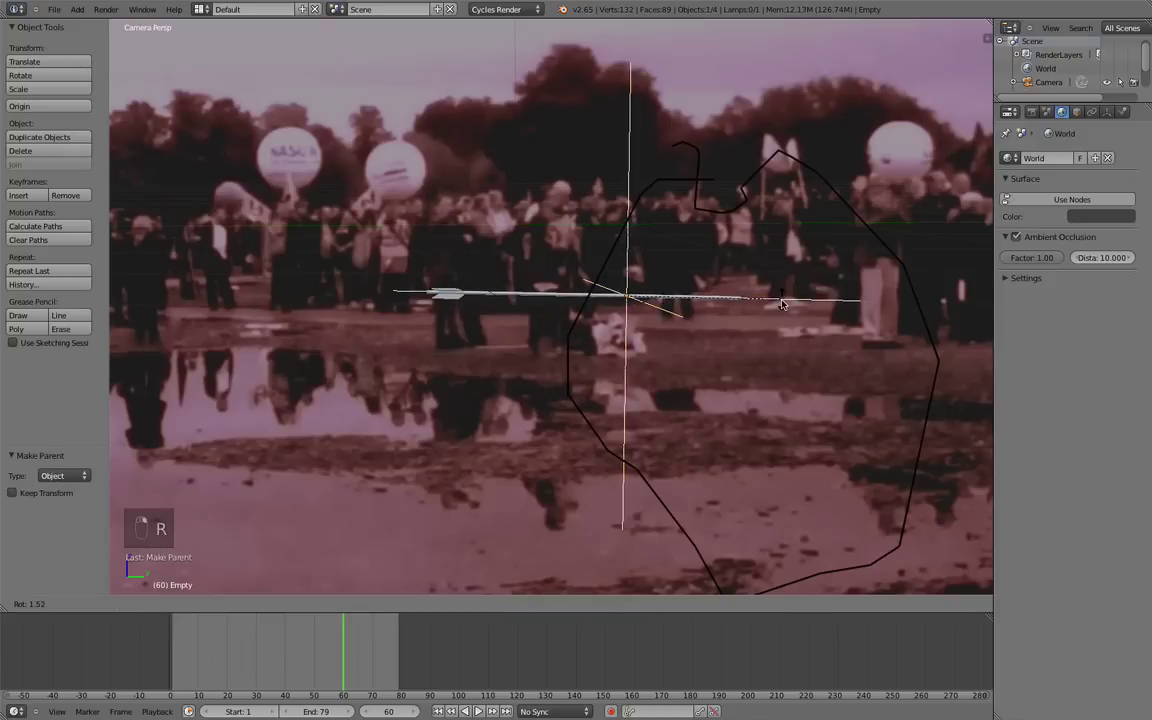
{"action": "key", "text": "r"}
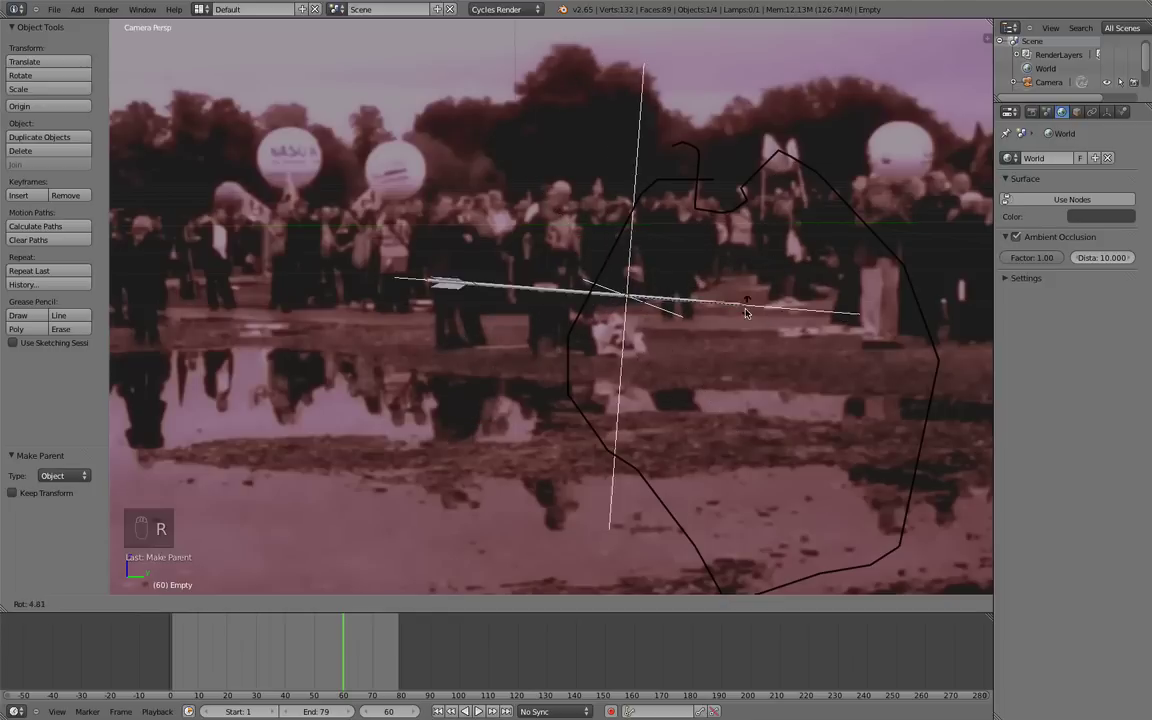
{"action": "left_click", "coordinate": [760, 310]}
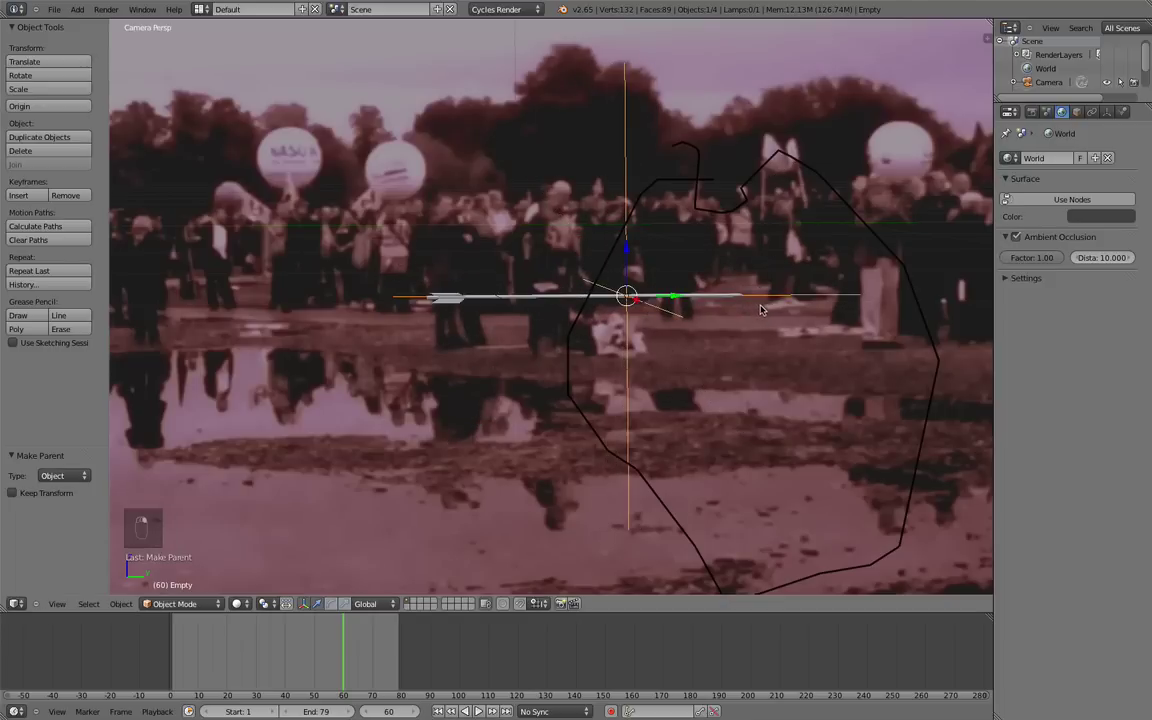
{"action": "key", "text": "g"}
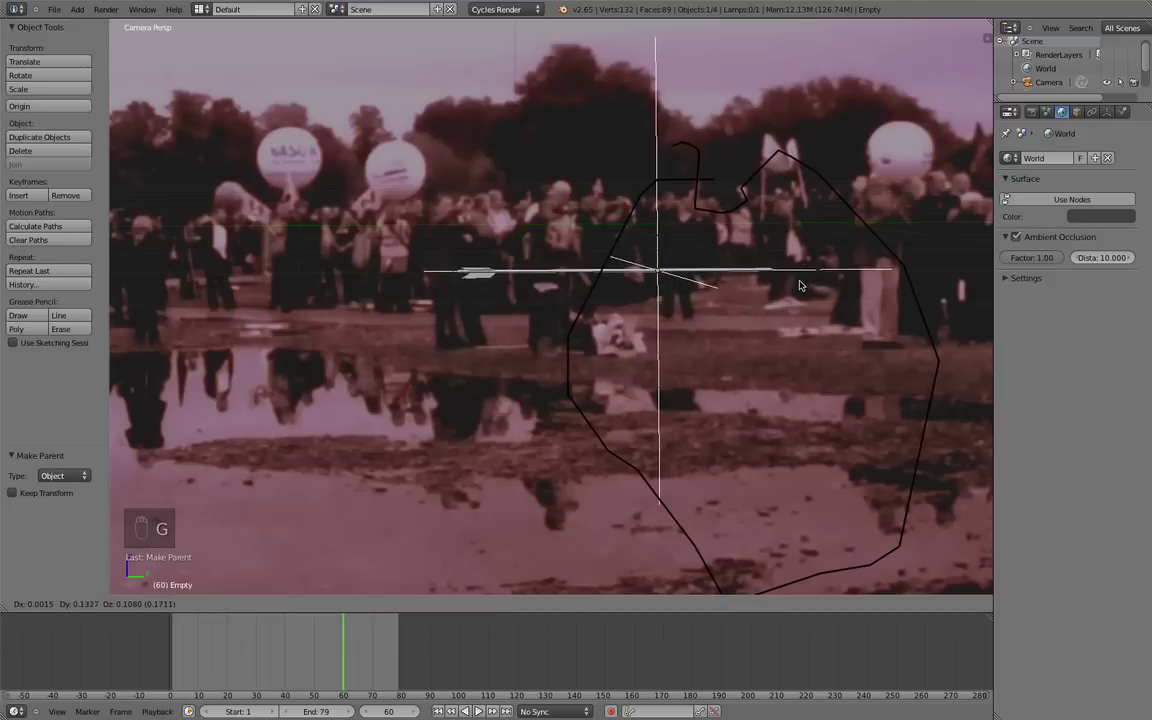
{"action": "right_click", "coordinate": [760, 270]}
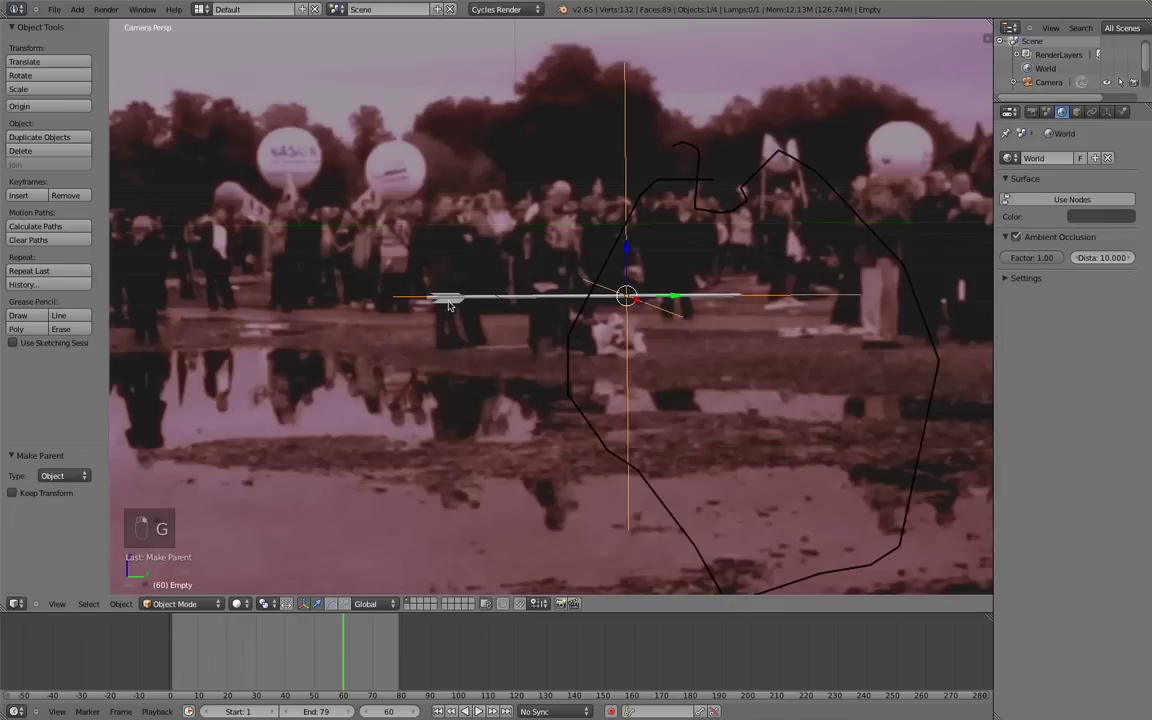
Try moving the cylinder alone, cancel it, and reselect the Empty
{"action": "right_click", "coordinate": [422, 276]}
{"action": "scroll", "coordinate": [762, 288], "scroll_direction": "down", "scroll_amount": 3}
{"action": "key", "text": "g"}
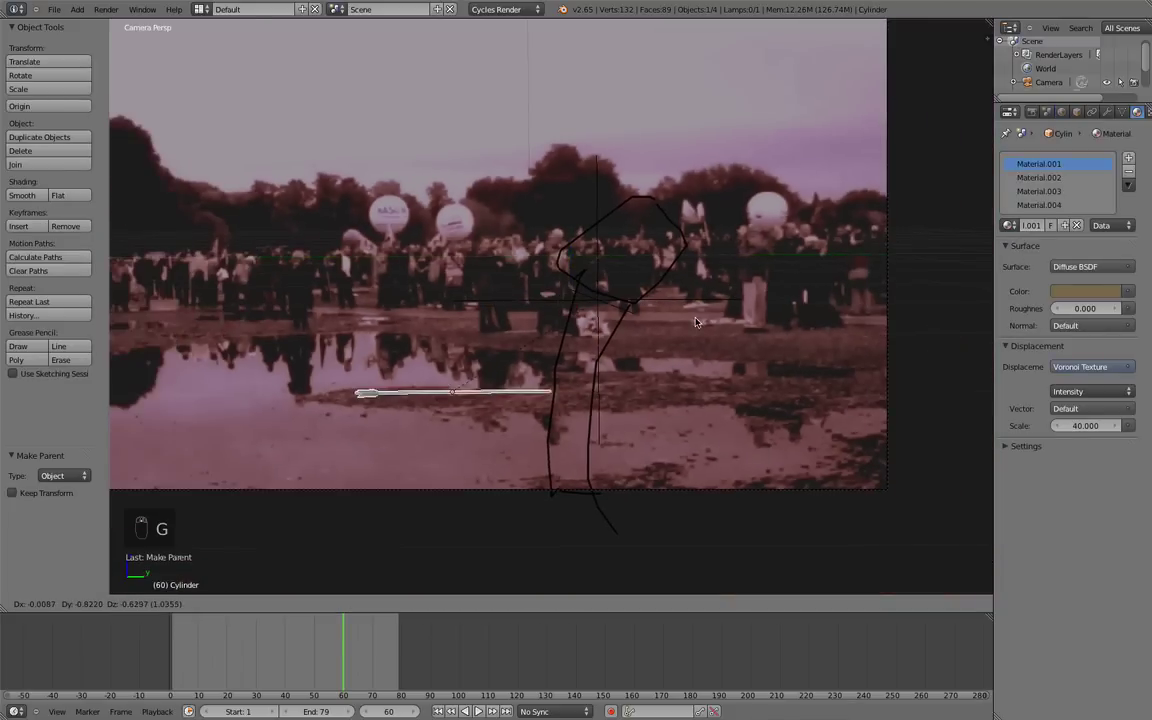
{"action": "right_click", "coordinate": [700, 293]}
{"action": "scroll", "coordinate": [710, 297], "scroll_direction": "up", "scroll_amount": 3}
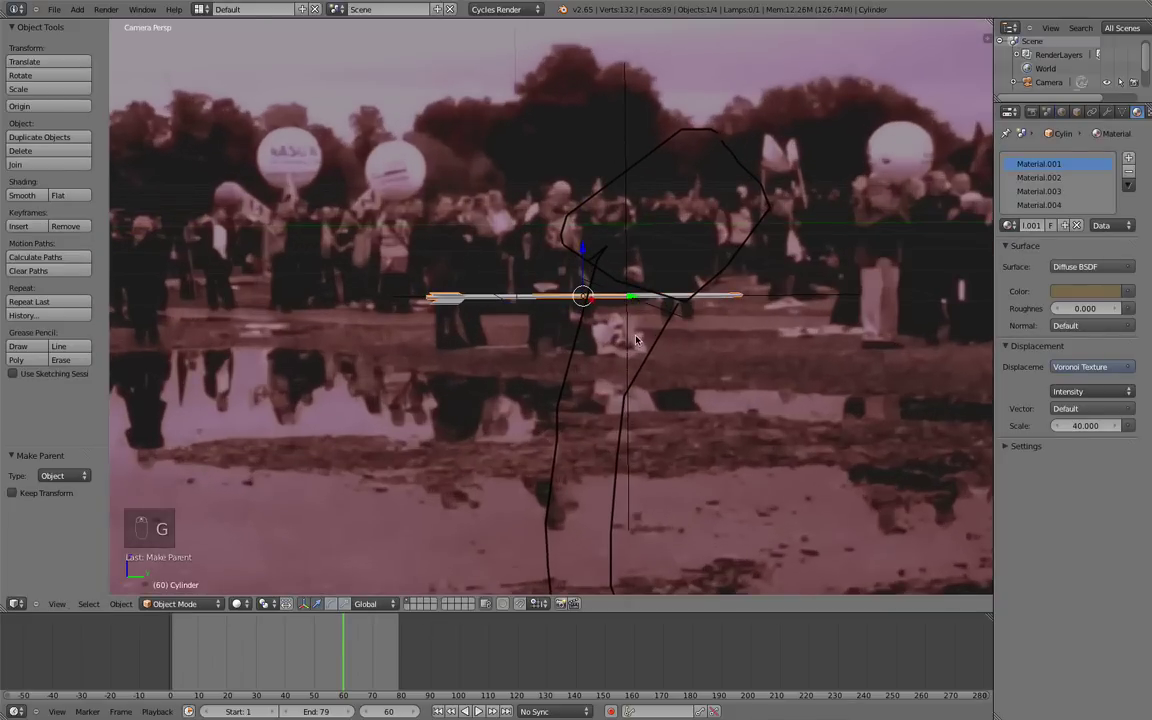
{"action": "scroll", "coordinate": [636, 341], "scroll_direction": "up", "scroll_amount": 2}
{"action": "right_click", "coordinate": [697, 304]}
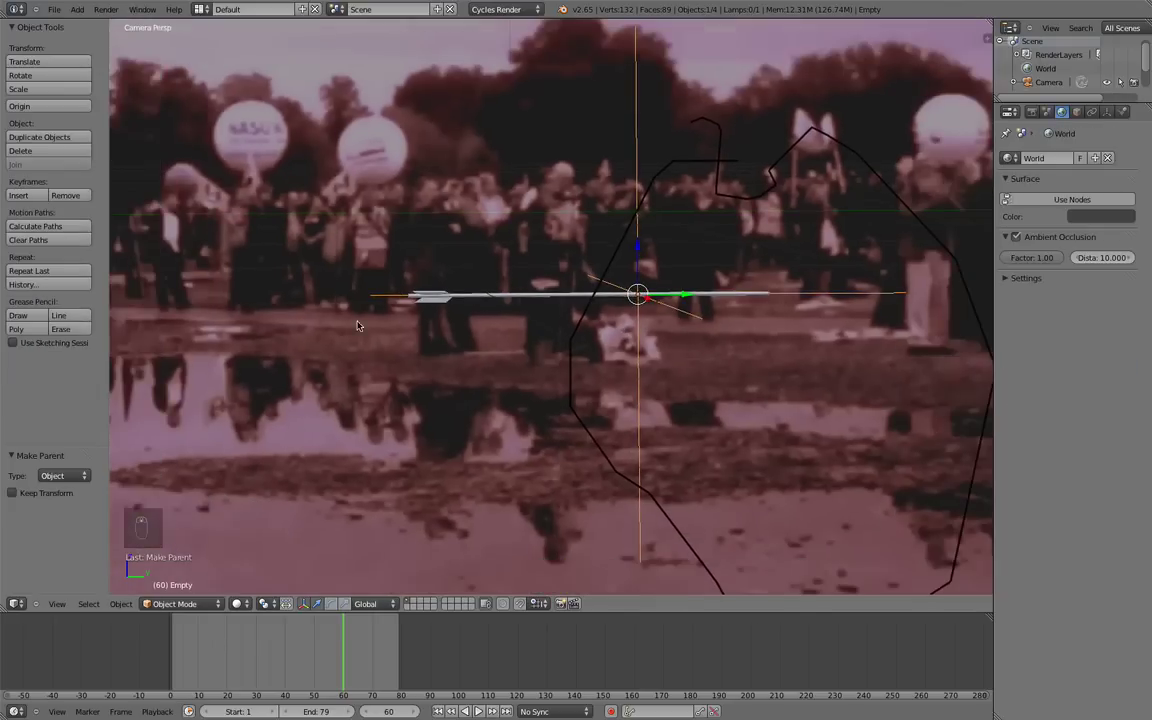
Zoom the camera view in and out over the arrow and the sketched loop
{"action": "scroll", "coordinate": [450, 250], "scroll_direction": "down", "scroll_amount": 2}
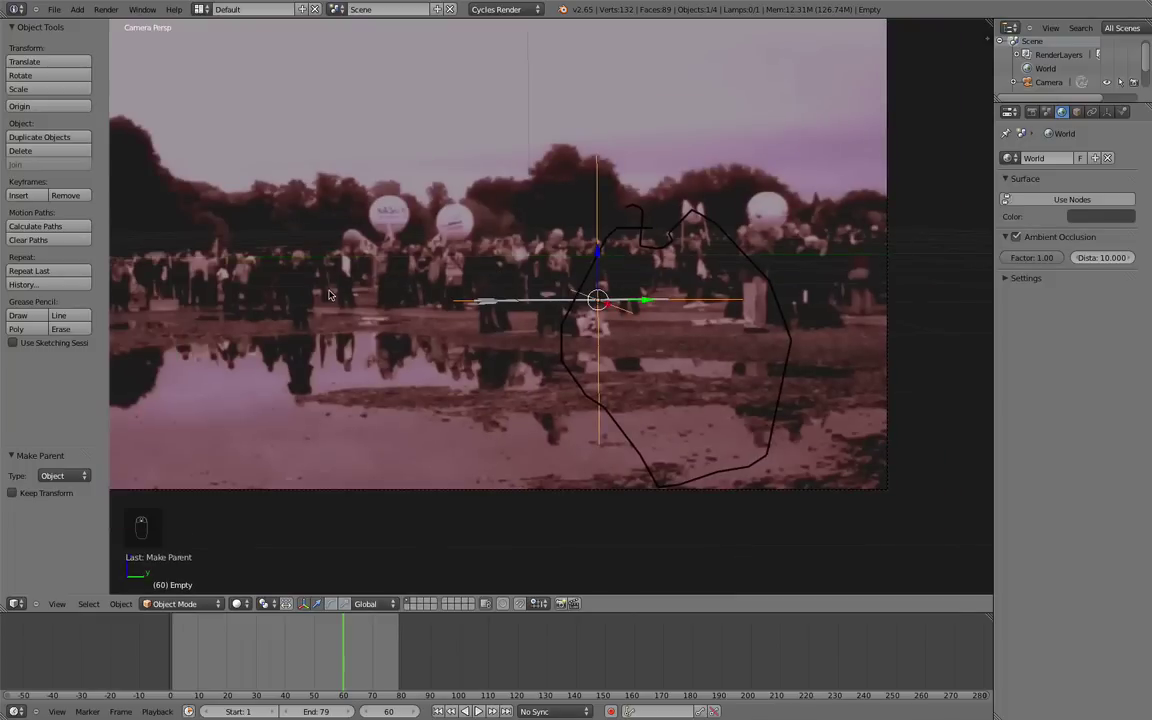
{"action": "scroll", "coordinate": [329, 294], "scroll_direction": "down", "scroll_amount": 2}
{"action": "scroll", "coordinate": [450, 294], "scroll_direction": "up", "scroll_amount": 2}
{"action": "scroll", "coordinate": [534, 293], "scroll_direction": "down", "scroll_amount": 1}
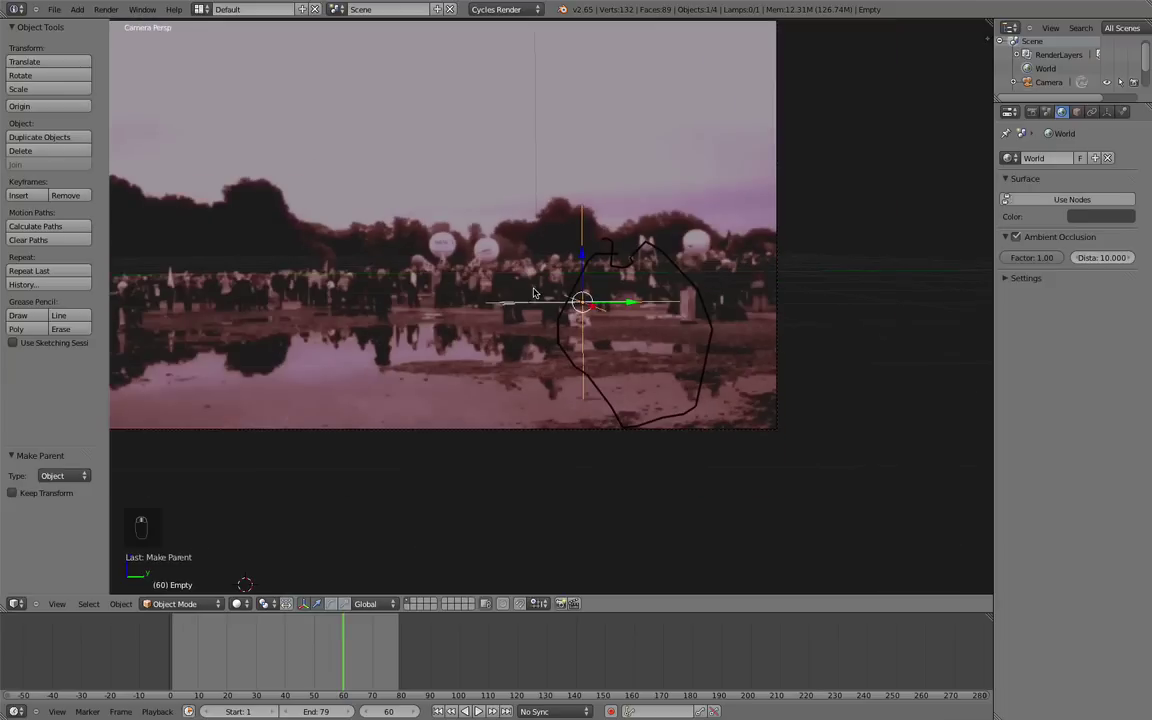
{"action": "scroll", "coordinate": [451, 276], "scroll_direction": "up", "scroll_amount": 2}
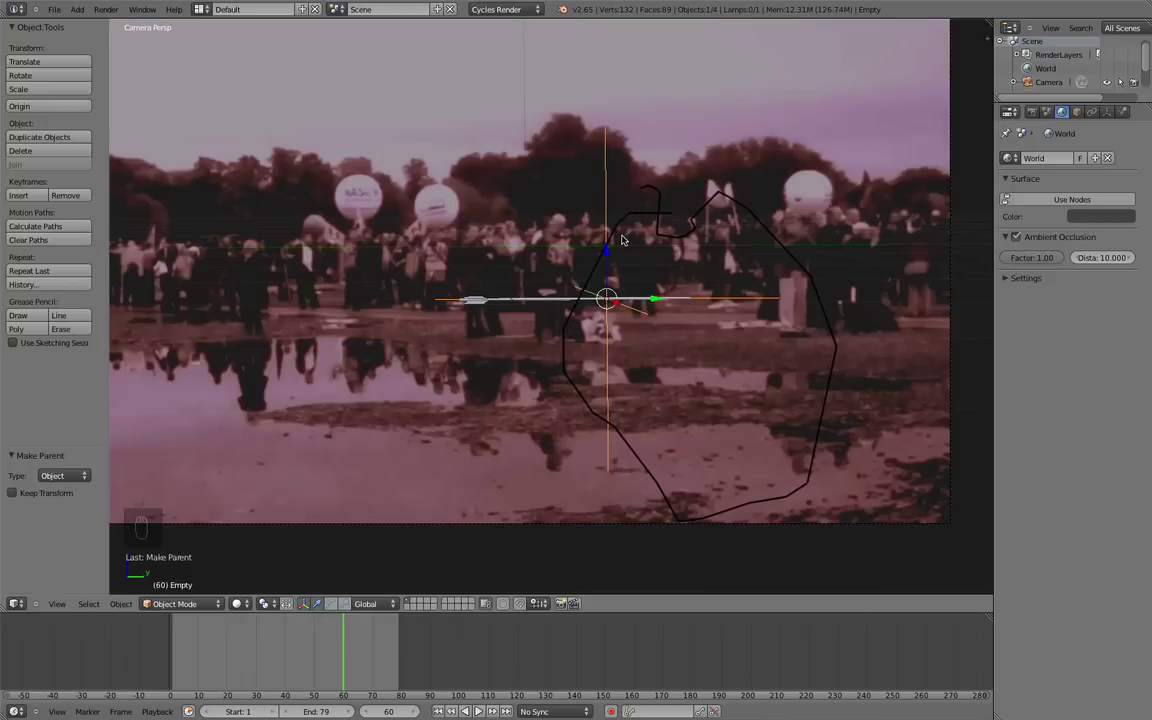
{"action": "scroll", "coordinate": [538, 228], "scroll_direction": "down", "scroll_amount": 1}
{"action": "scroll", "coordinate": [505, 292], "scroll_direction": "down", "scroll_amount": 1}
{"action": "scroll", "coordinate": [561, 327], "scroll_direction": "up", "scroll_amount": 1}
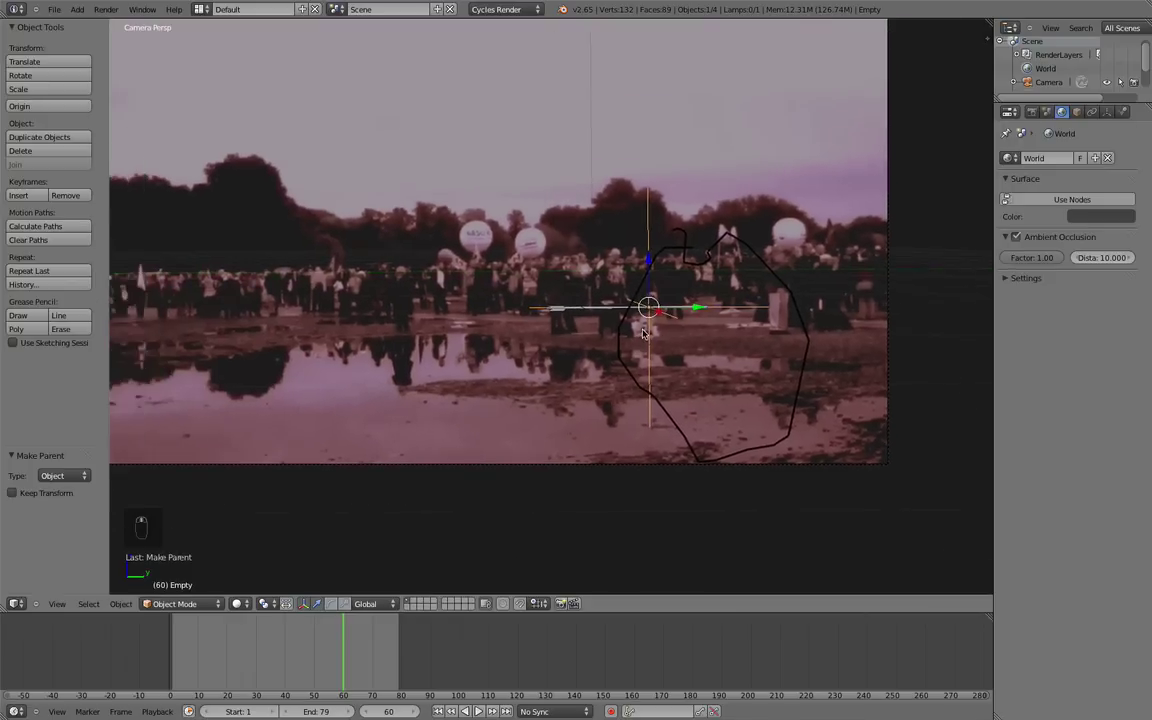
{"action": "scroll", "coordinate": [580, 296], "scroll_direction": "up", "scroll_amount": 1}
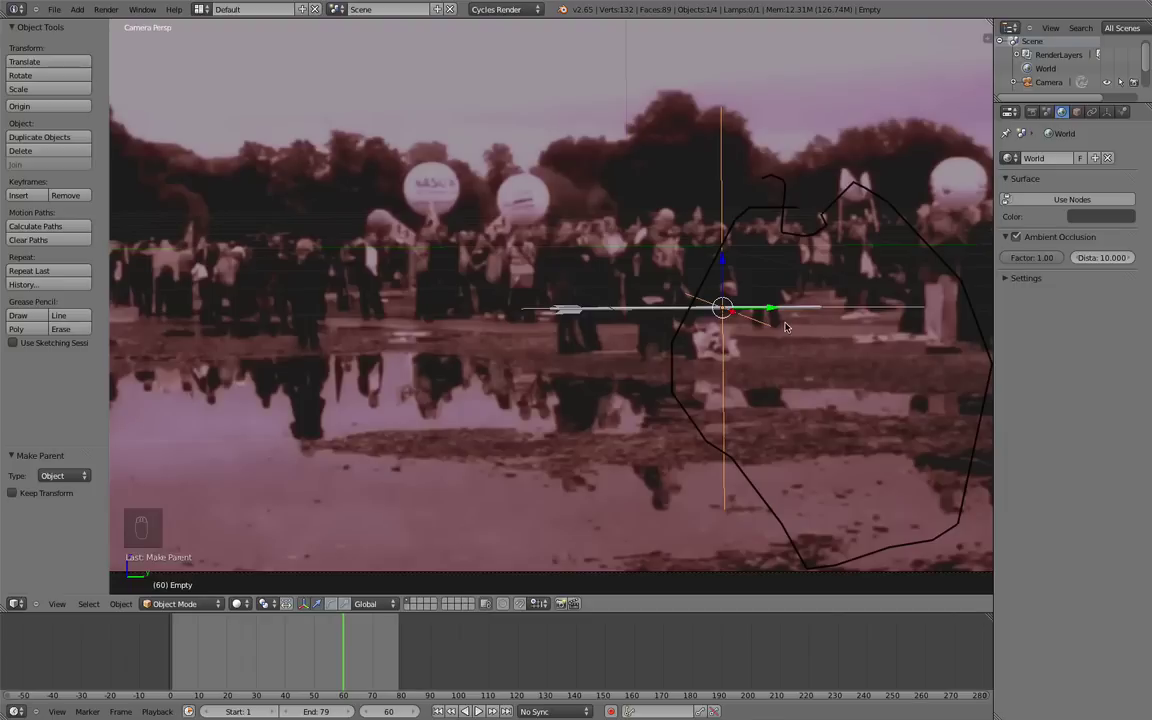
{"action": "scroll", "coordinate": [760, 332], "scroll_direction": "down", "scroll_amount": 1}
{"action": "scroll", "coordinate": [745, 334], "scroll_direction": "down", "scroll_amount": 1}
{"action": "scroll", "coordinate": [700, 330], "scroll_direction": "down", "scroll_amount": 1}
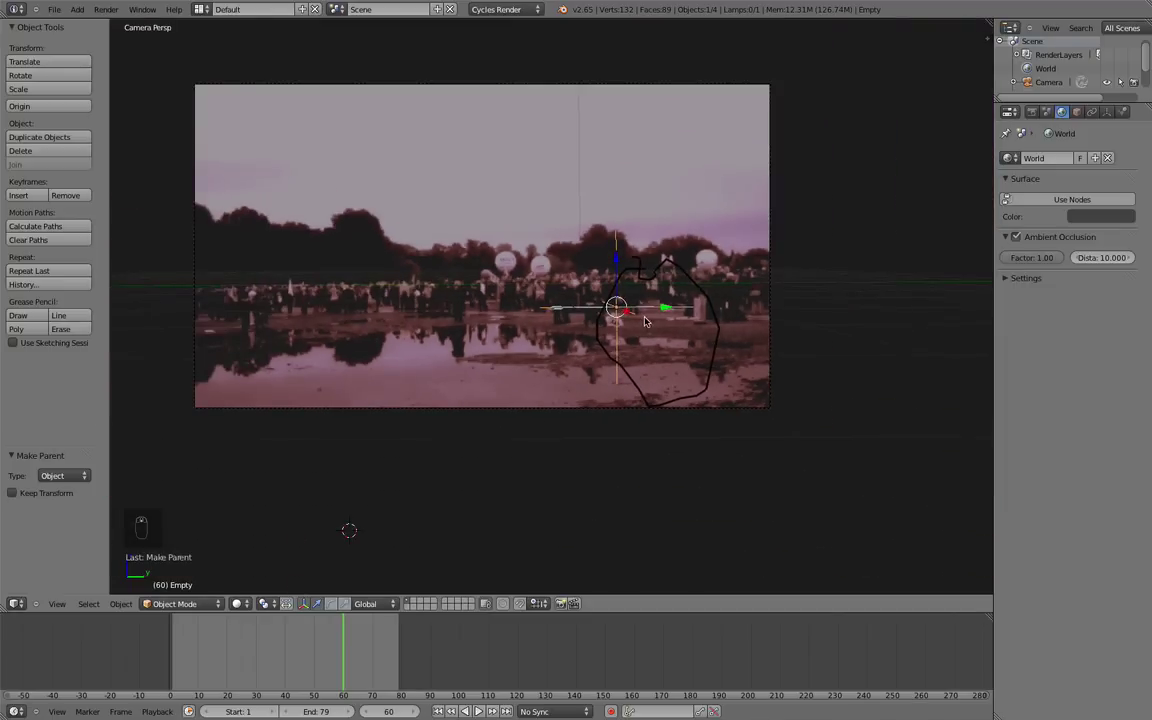
Pan the view right and select the arrow cylinder
{"action": "middle_click_drag", "start_coordinate": [645, 321], "coordinate": [687, 325], "text": "shift"}
{"action": "scroll", "coordinate": [700, 320], "scroll_direction": "up", "scroll_amount": 2}
{"action": "right_click", "coordinate": [684, 313]}
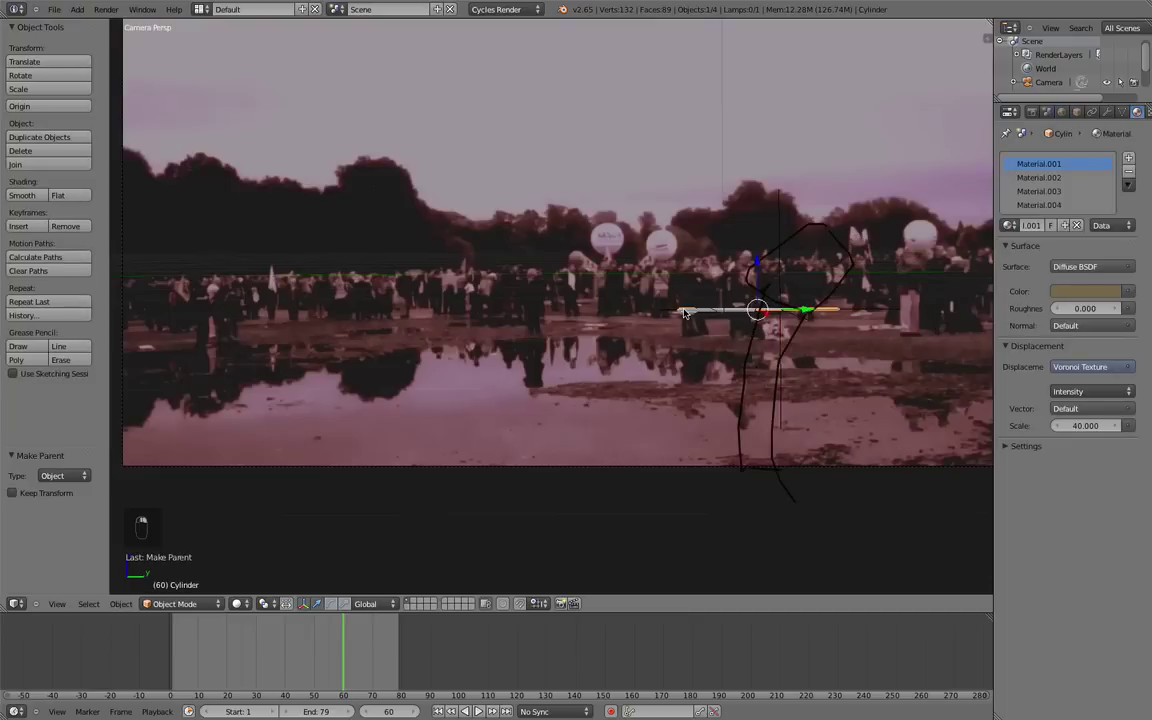
{"action": "scroll", "coordinate": [684, 313], "scroll_direction": "down", "scroll_amount": 2}
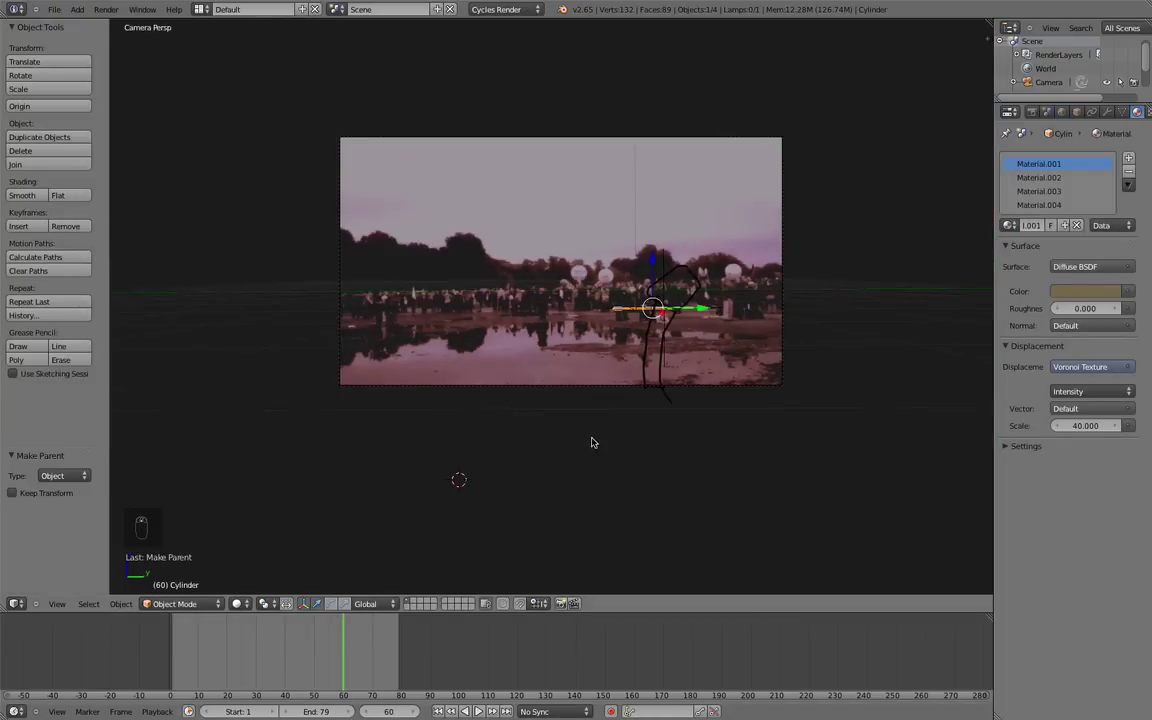
{"action": "scroll", "coordinate": [714, 406], "scroll_direction": "up", "scroll_amount": 2}
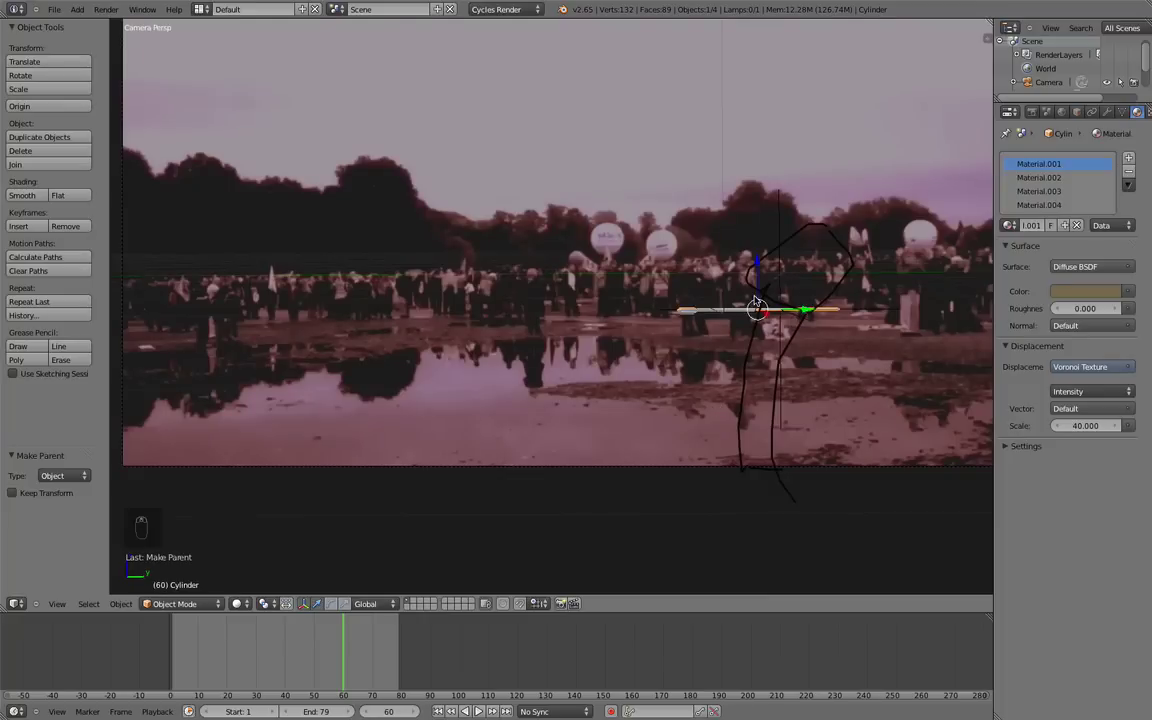
Insert a LocRotScale keyframe for the arrow at frame 60
{"action": "key", "text": "i"}
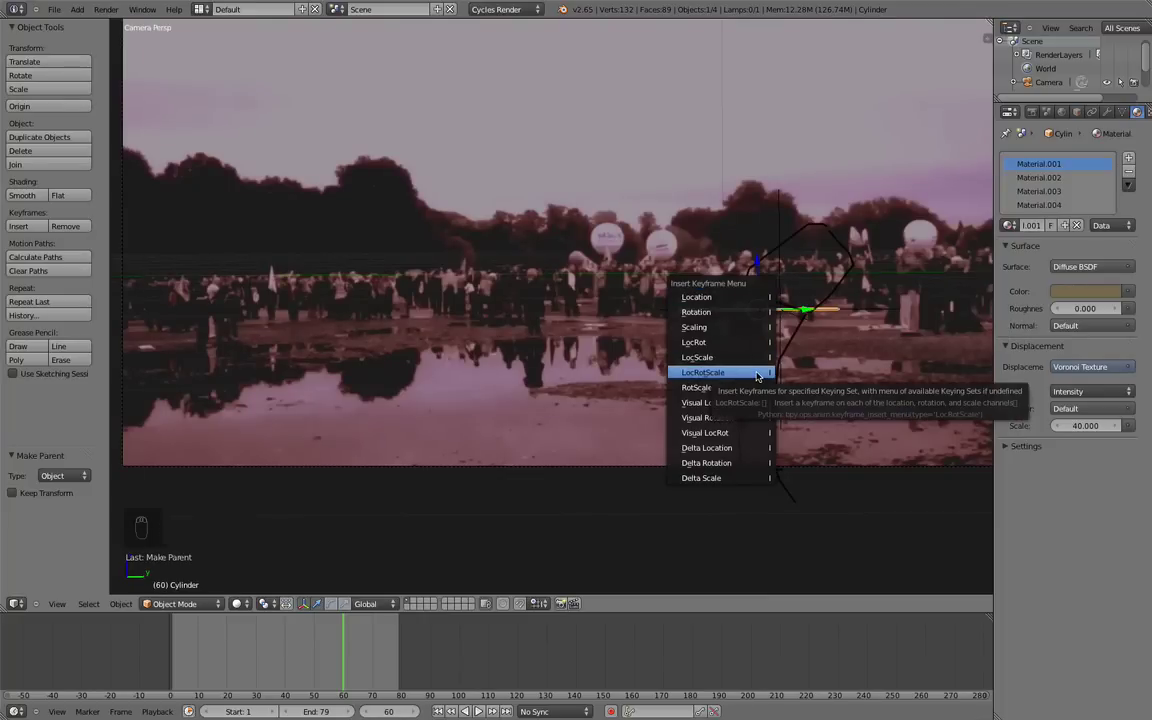
{"action": "left_click", "coordinate": [757, 373]}
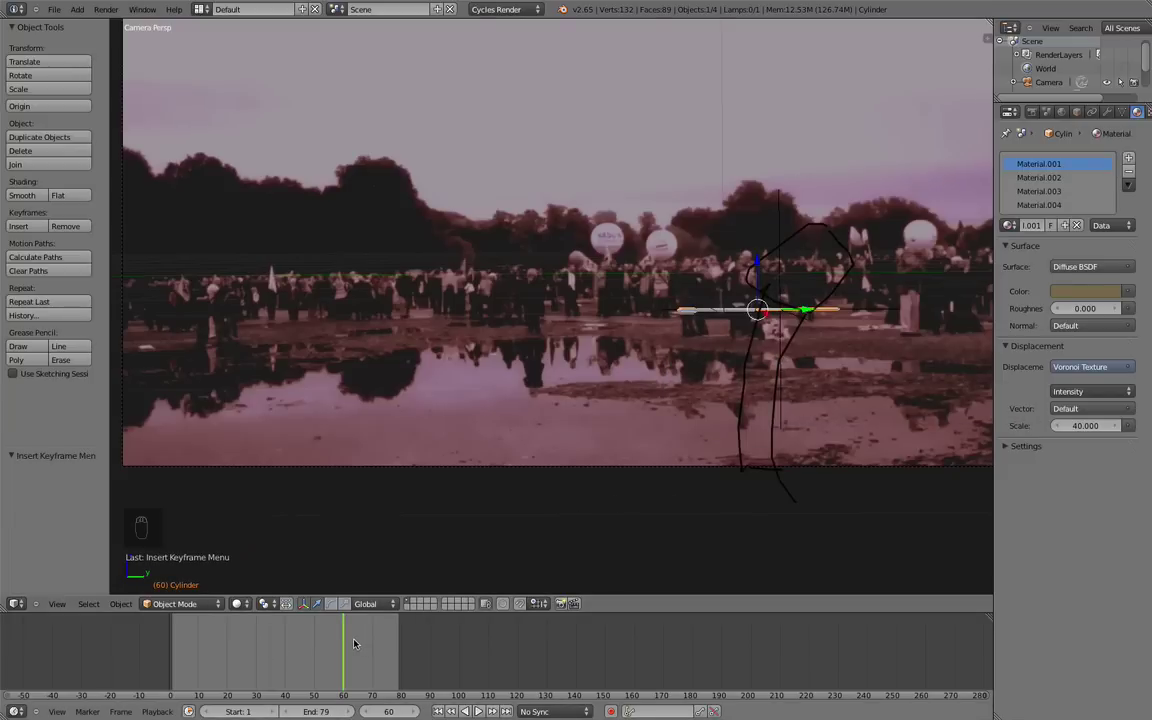
{"action": "left_click_drag", "start_coordinate": [342, 643], "coordinate": [340, 643]}
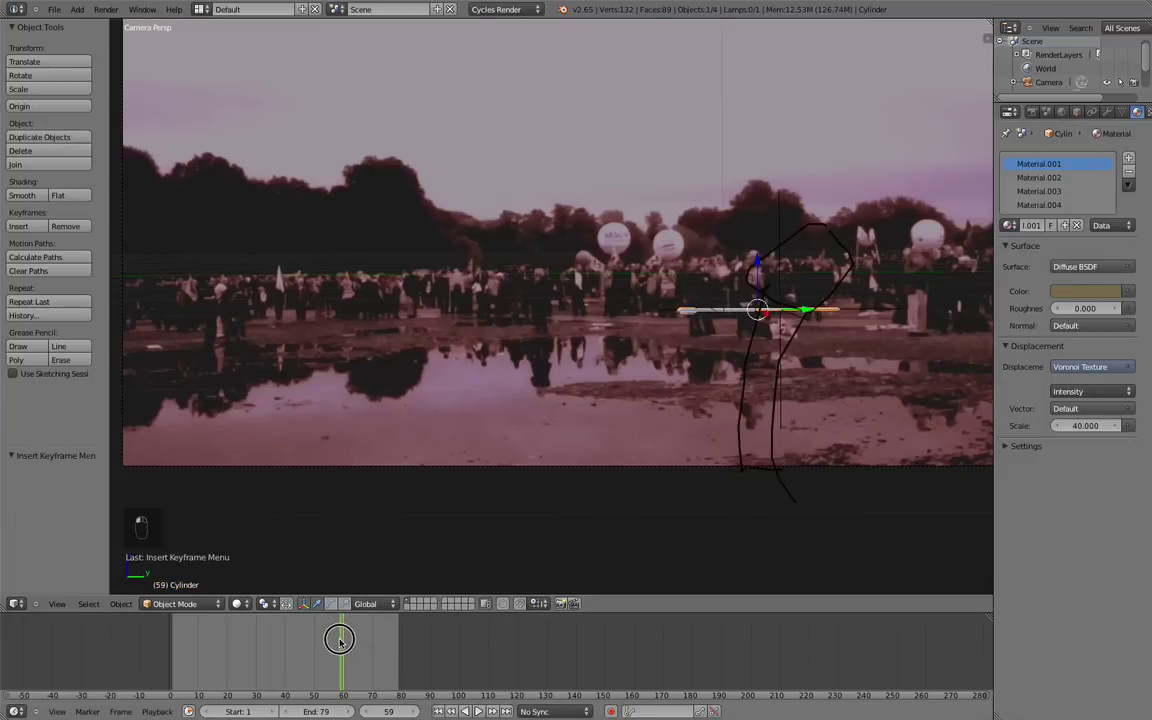
{"action": "left_click_drag", "start_coordinate": [340, 643], "coordinate": [343, 643]}
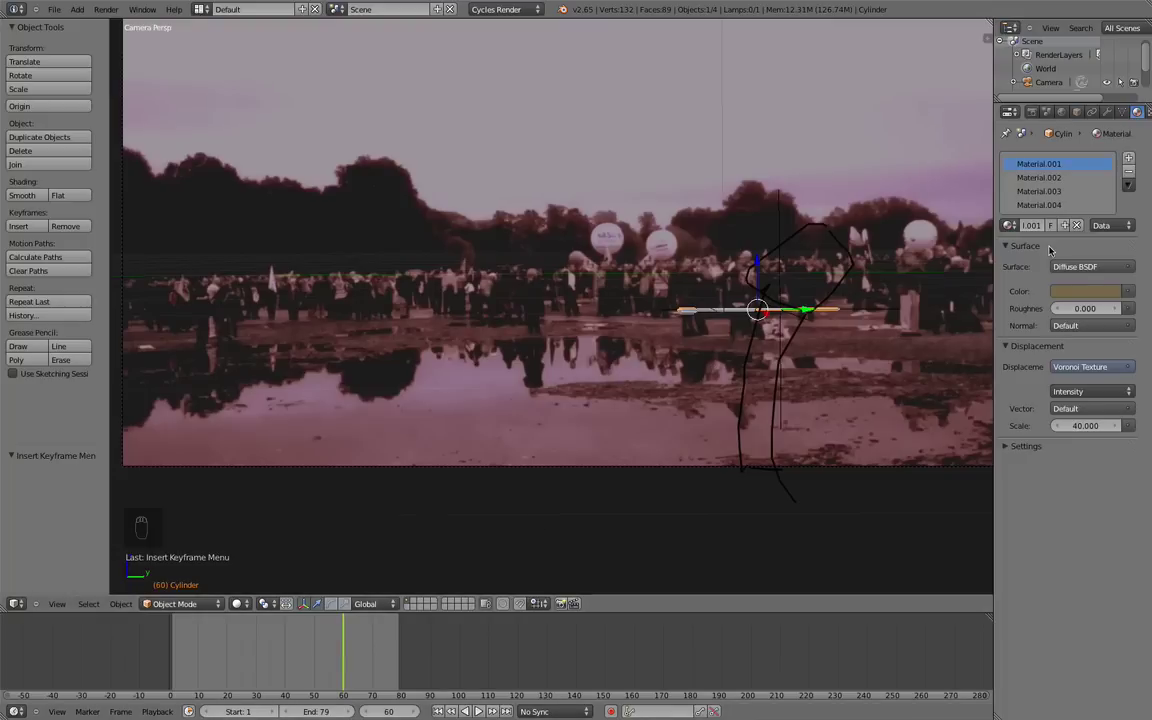
{"action": "key", "text": "r"}
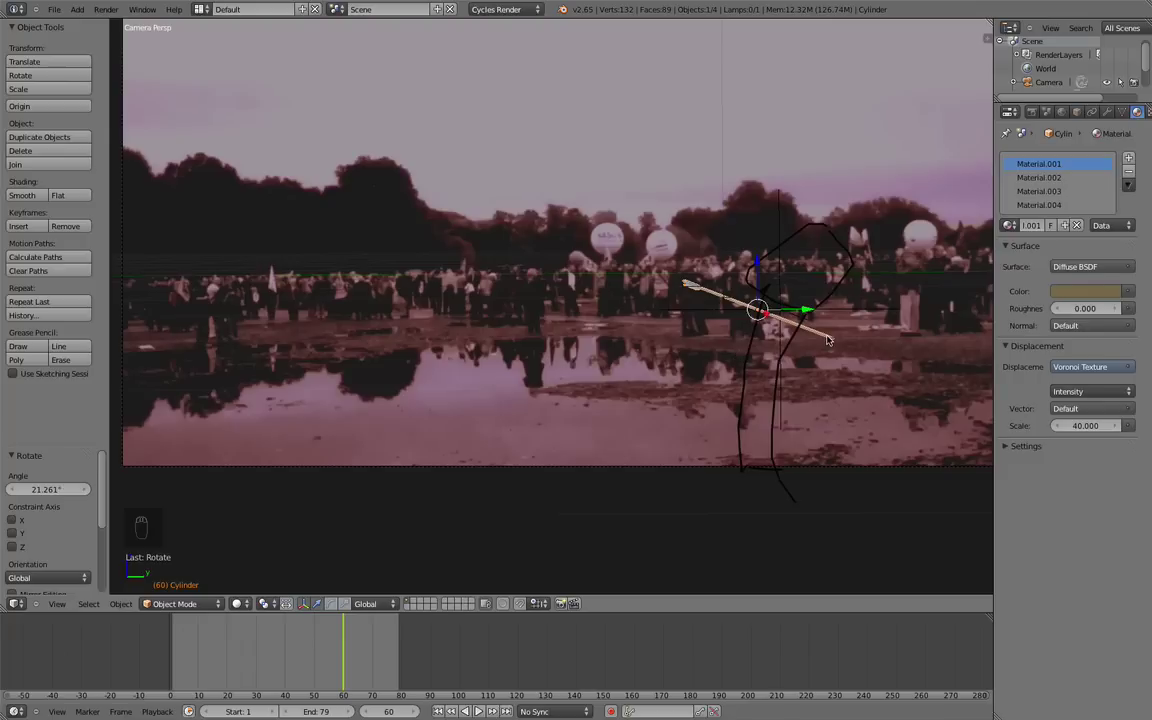
{"action": "key", "text": "grave"}
{"action": "key", "text": "grave"}
{"action": "key", "text": "grave"}
{"action": "key", "text": "grave"}
{"action": "key", "text": "grave"}
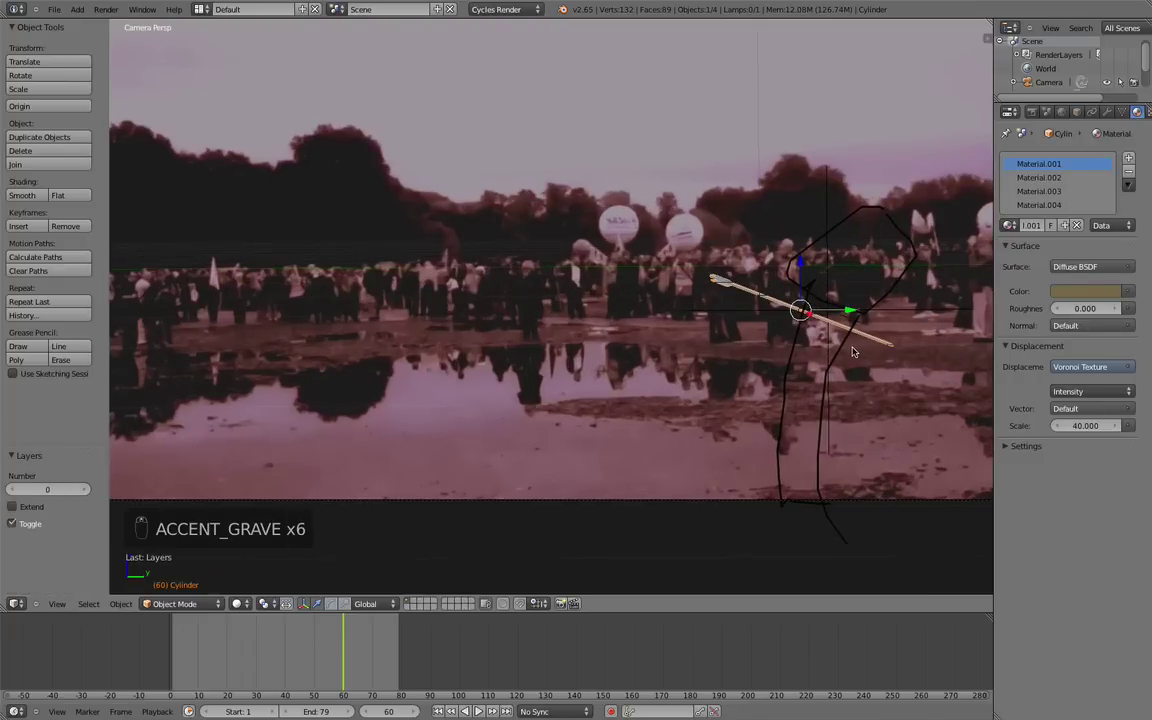
{"action": "key", "text": "grave"}
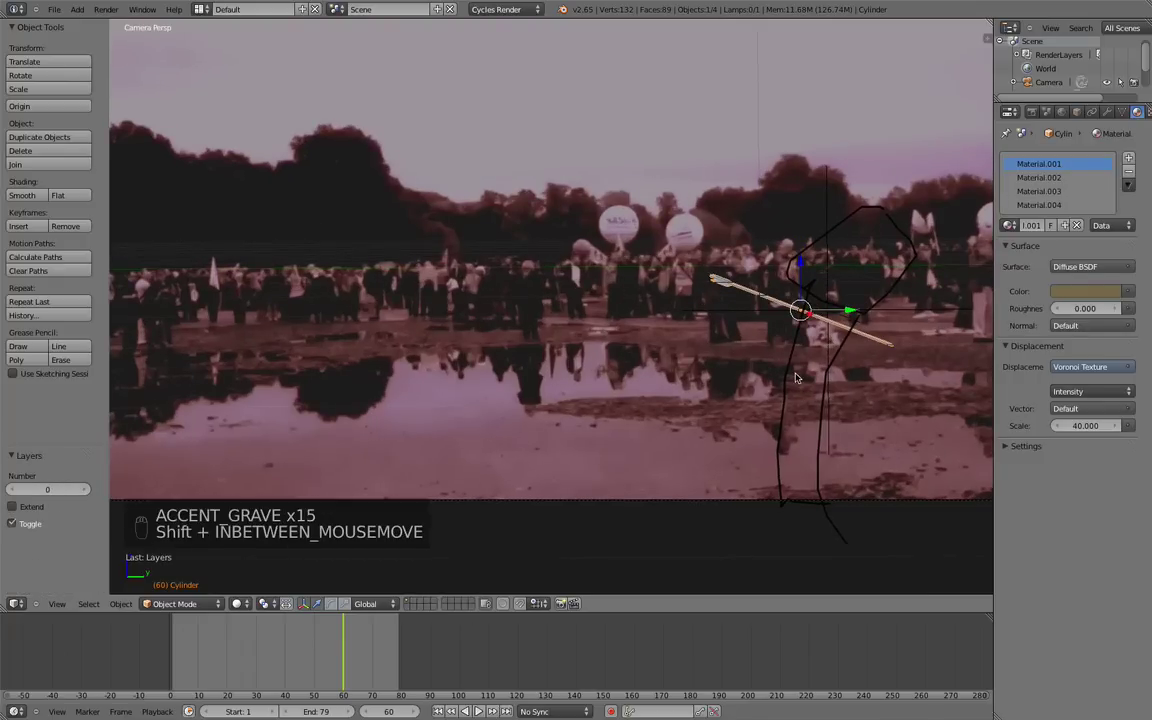
{"action": "middle_click_drag", "start_coordinate": [838, 350], "coordinate": [706, 377], "text": "shift"}
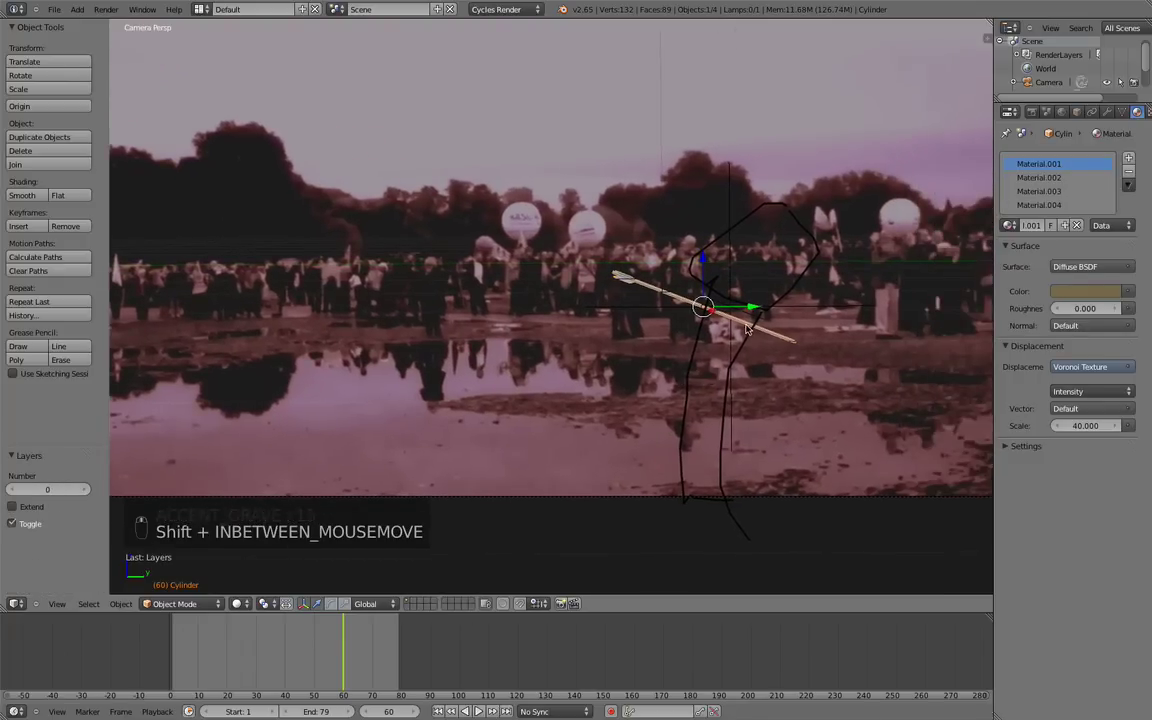
{"action": "key", "text": "i"}
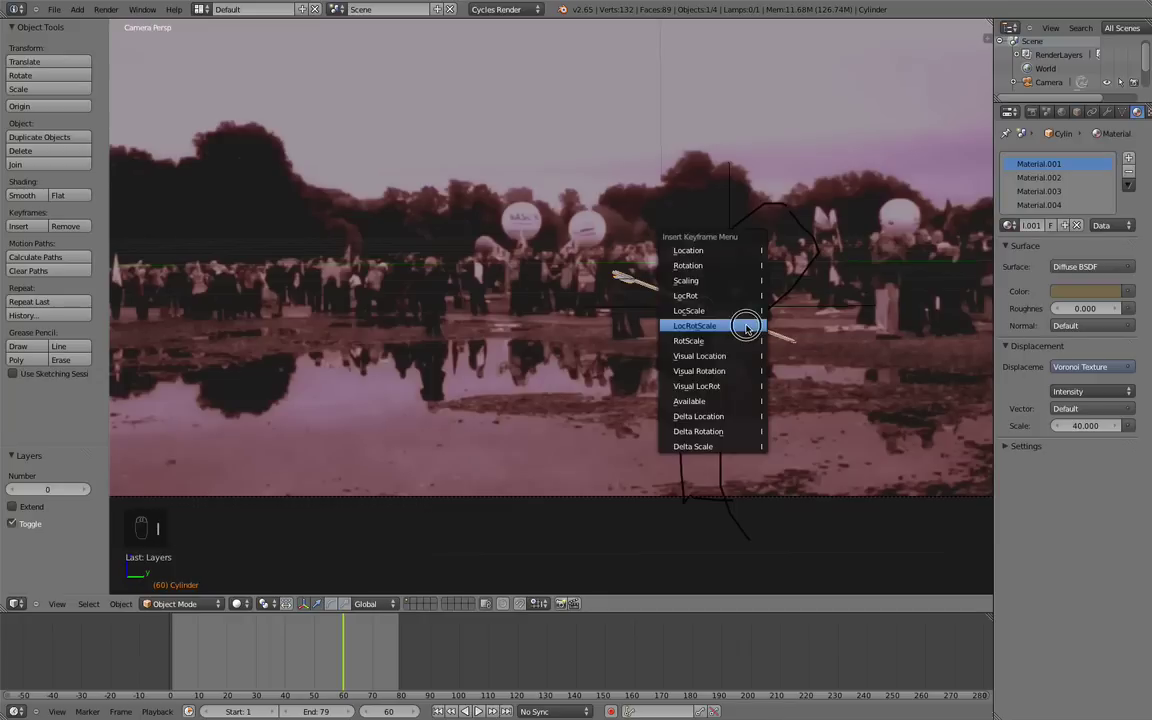
{"action": "left_click", "coordinate": [745, 327]}
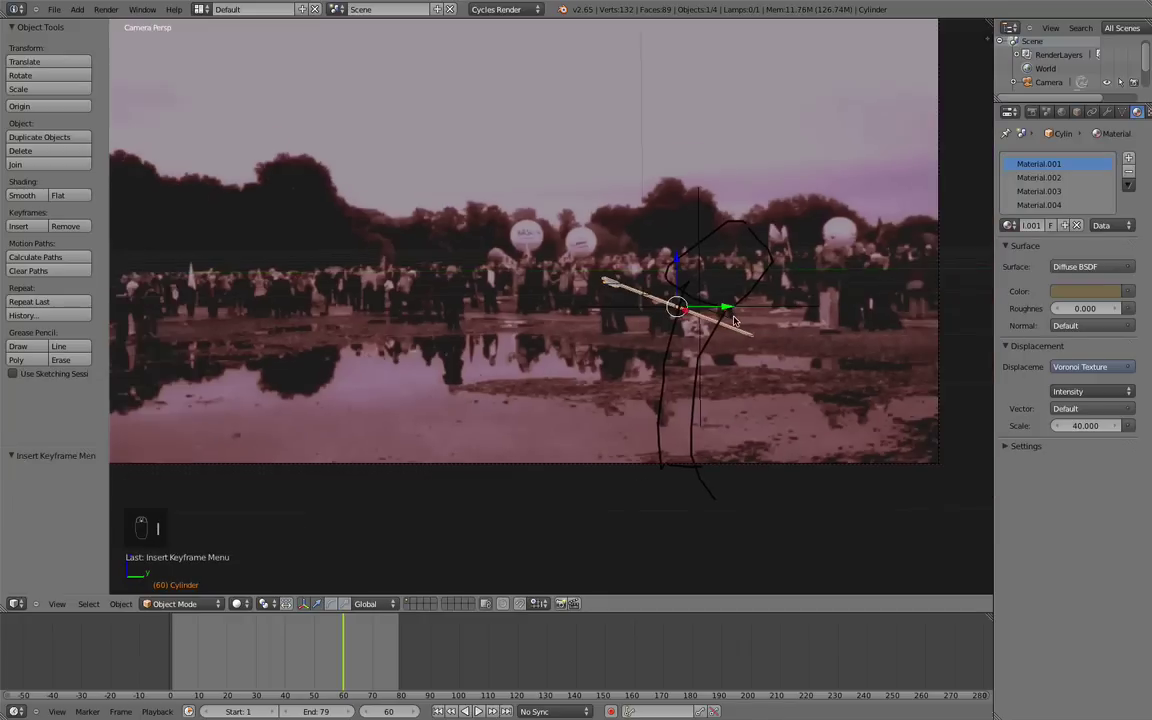
{"action": "scroll", "coordinate": [720, 318], "scroll_direction": "down", "scroll_amount": 1}
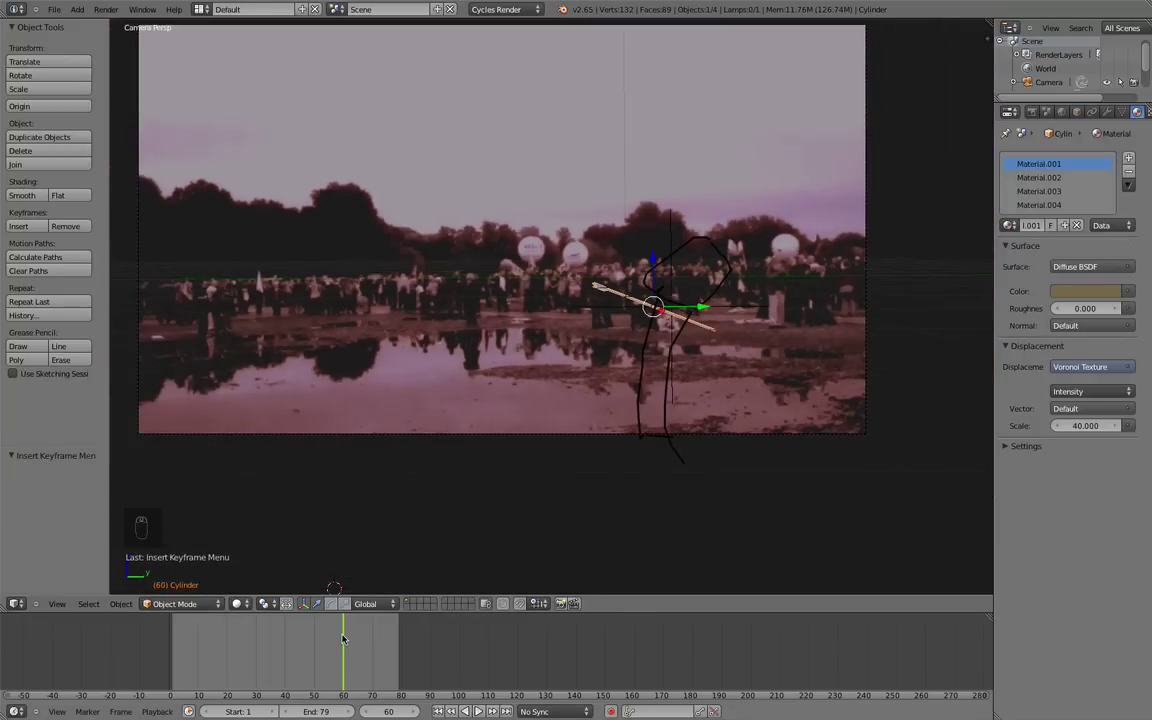
At frame 10, place the arrow at the frame's left edge, tilted about -33°, and keyframe LocRotScale
{"action": "mouse_move", "coordinate": [343, 640]}
{"action": "left_mouse_down"}
{"action": "mouse_move", "coordinate": [231, 660]}
{"action": "mouse_move", "coordinate": [173, 655]}
{"action": "mouse_move", "coordinate": [199, 650]}
{"action": "left_mouse_up"}
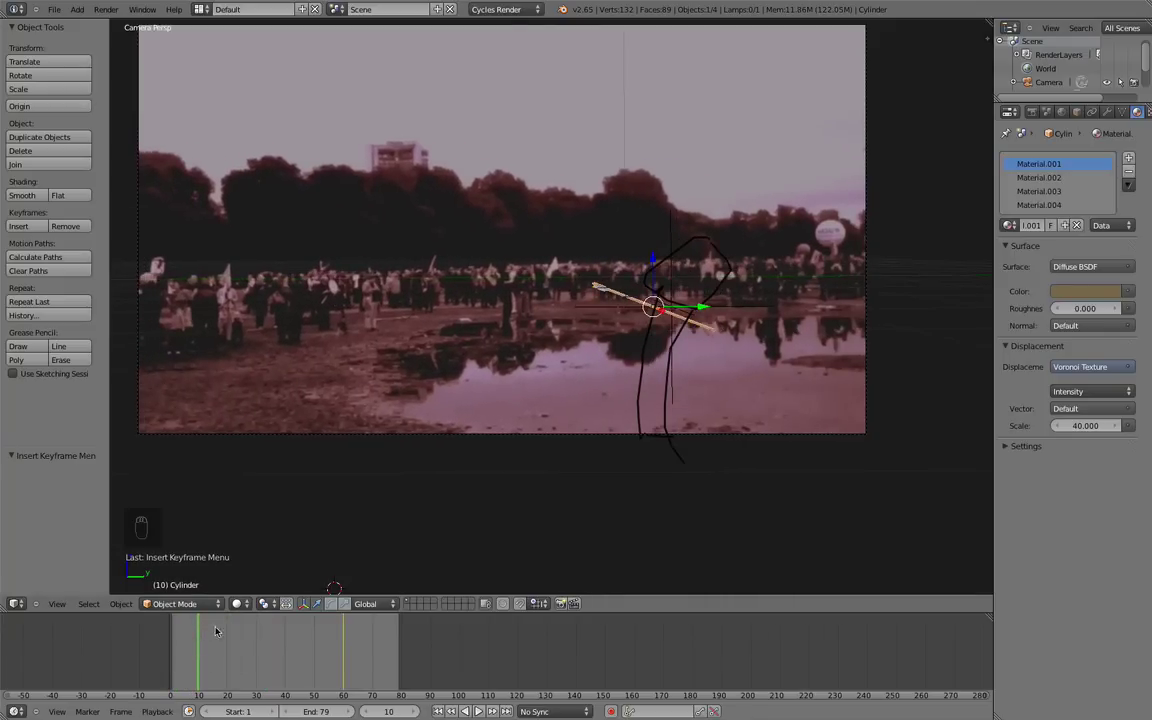
{"action": "scroll", "coordinate": [285, 554], "scroll_direction": "down", "scroll_amount": 4}
{"action": "key", "text": "g"}
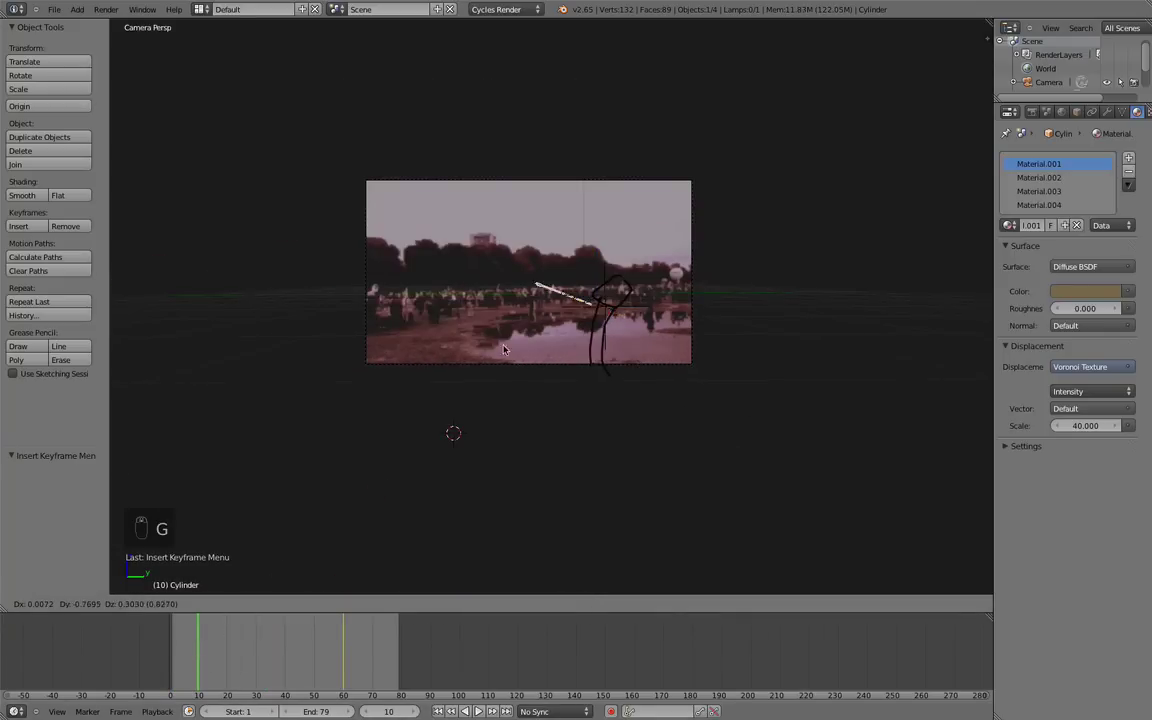
{"action": "left_click", "coordinate": [380, 363]}
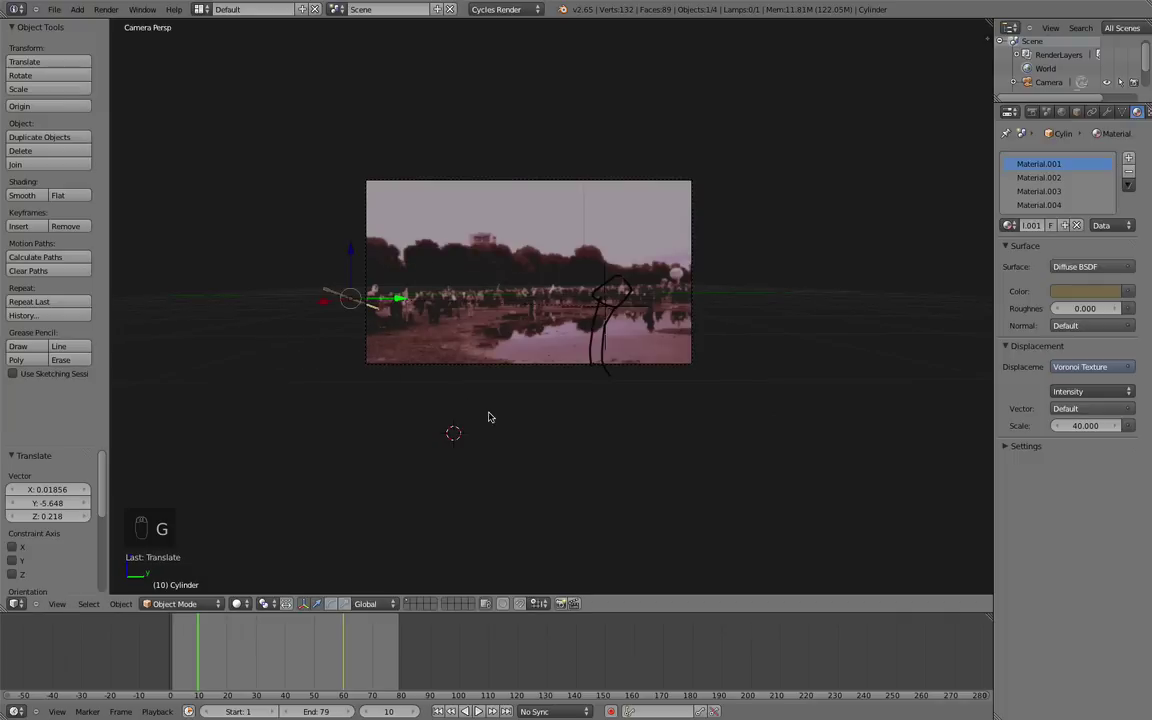
{"action": "key", "text": "r"}
{"action": "left_click", "coordinate": [731, 283]}
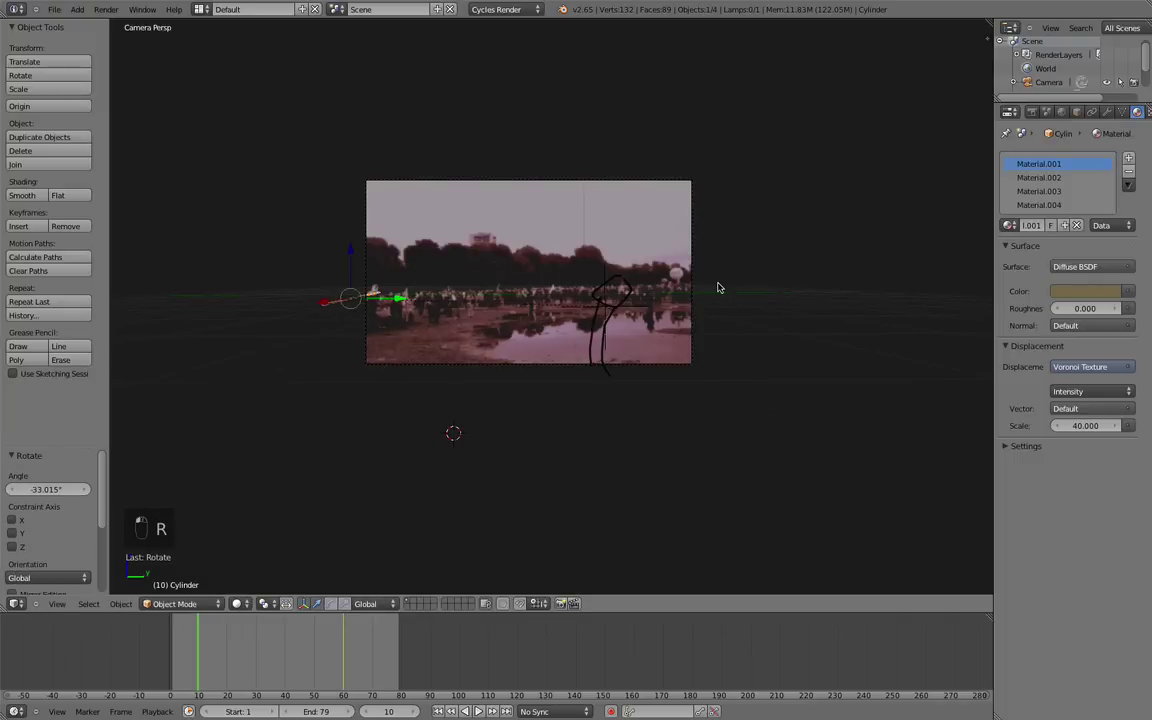
{"action": "key", "text": "g"}
{"action": "left_click", "coordinate": [723, 303]}
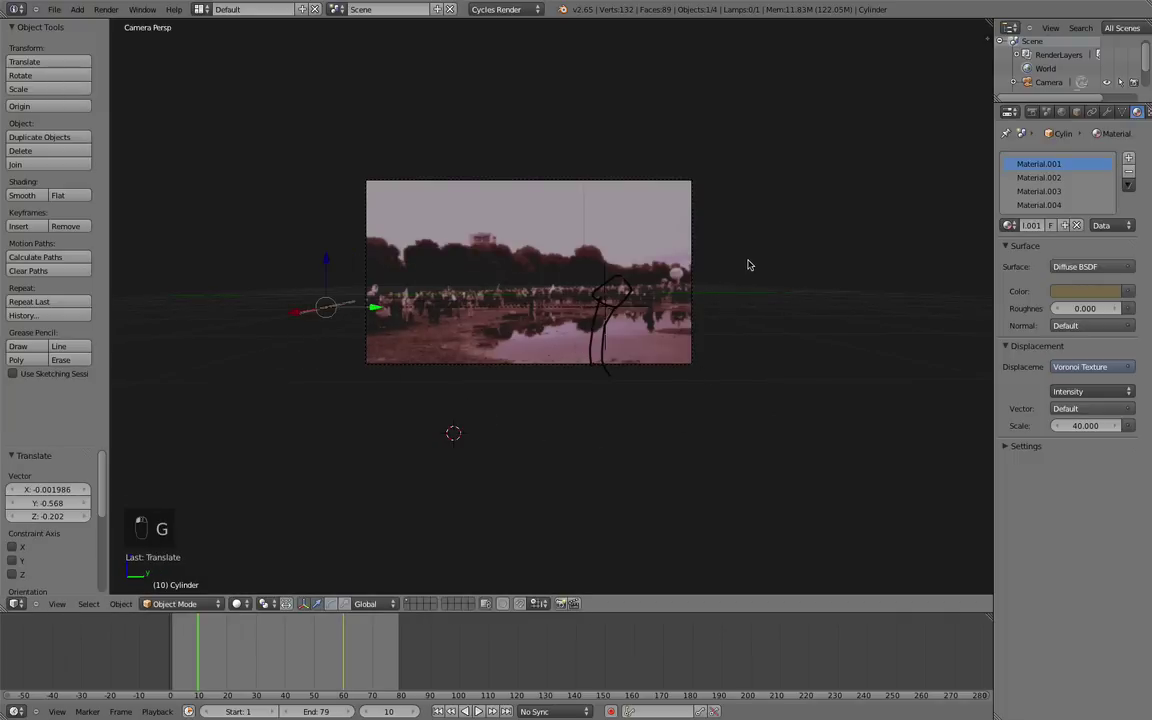
{"action": "key", "text": "i"}
{"action": "left_click", "coordinate": [748, 261]}
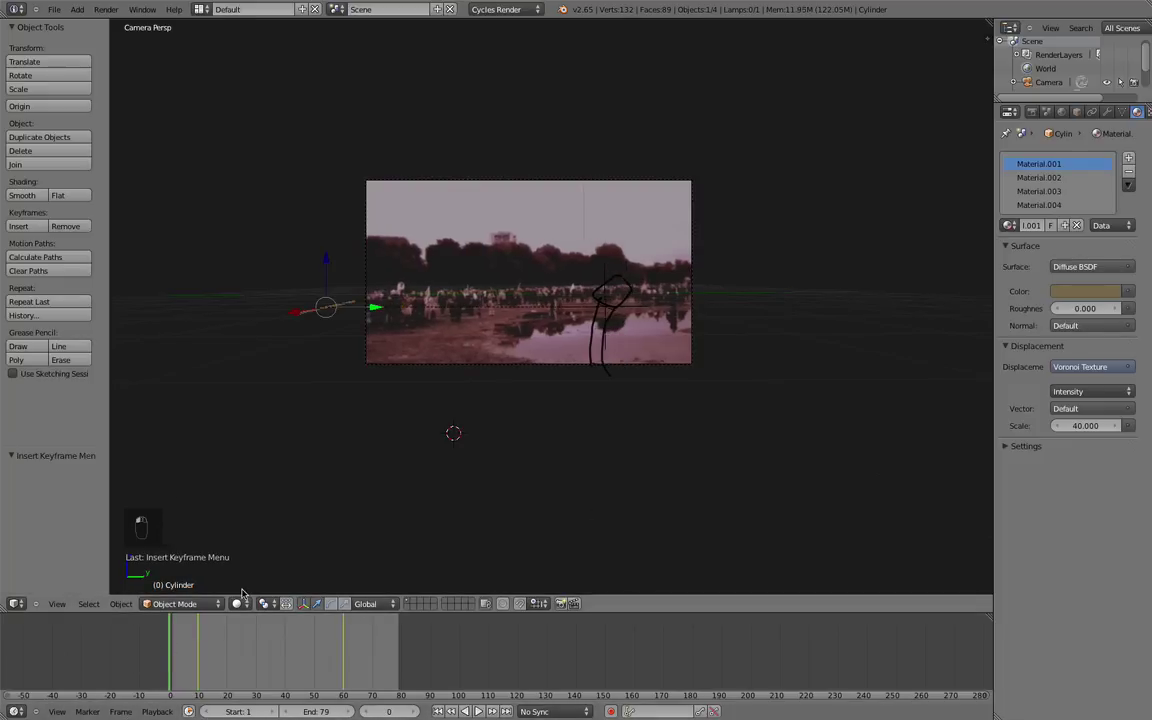
{"action": "key", "text": "alt+a"}
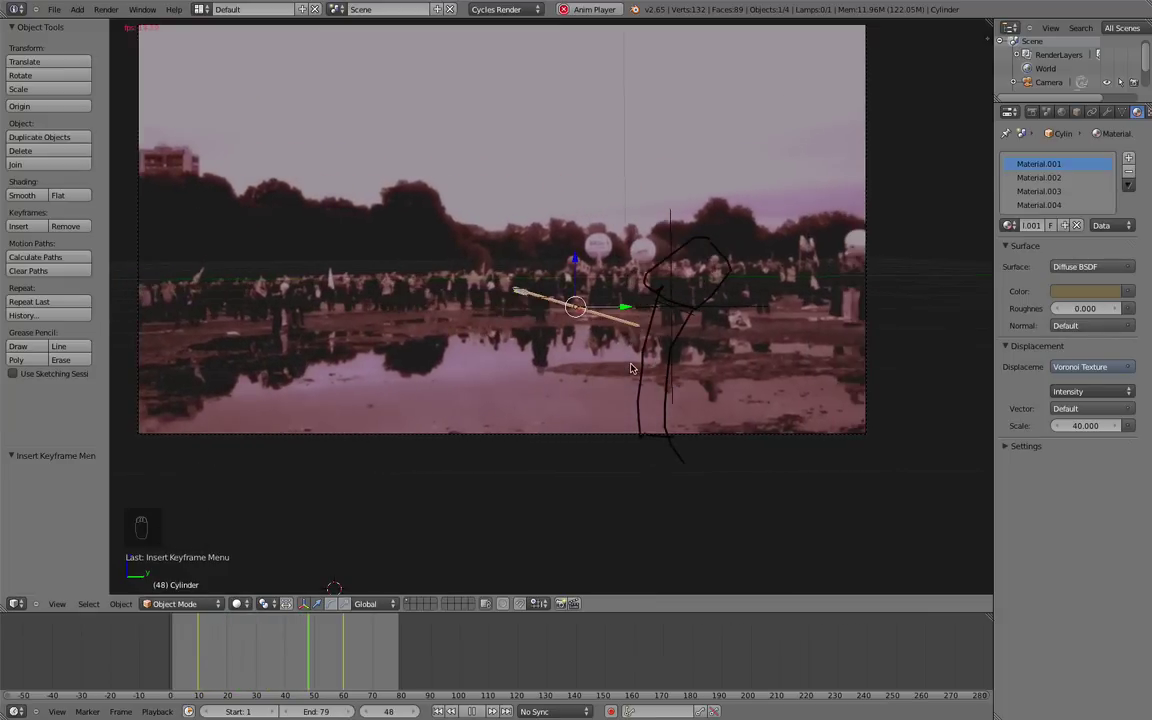
{"action": "key", "text": "alt+a"}
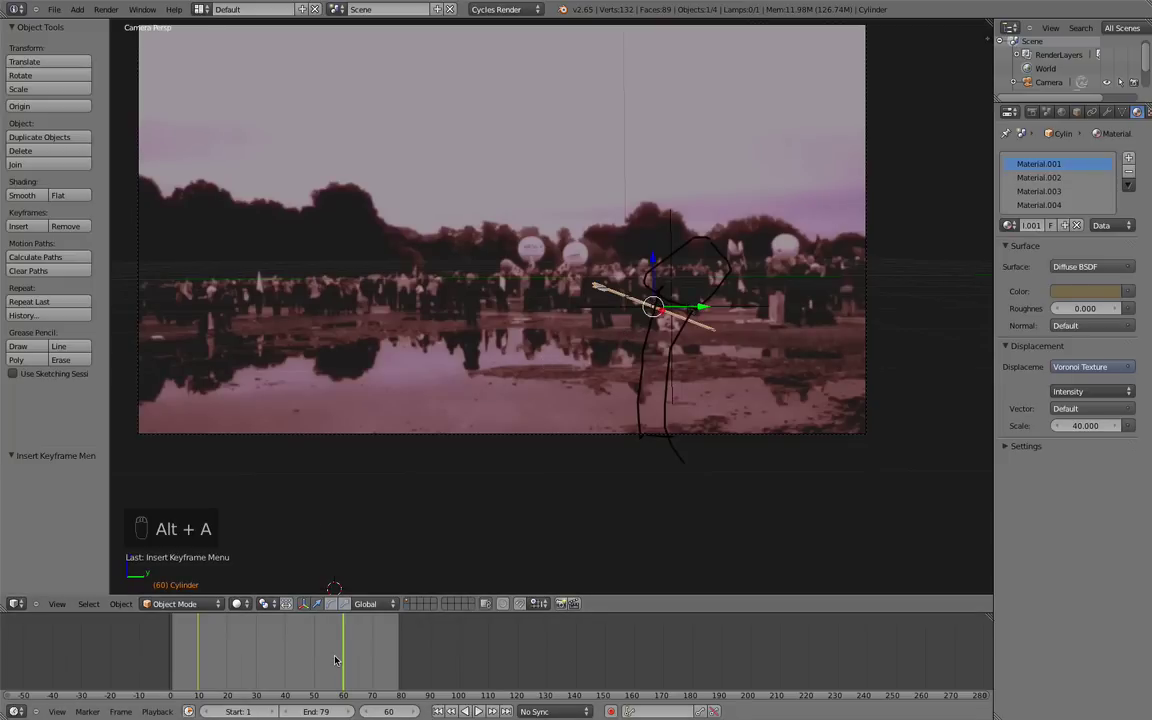
{"action": "left_click_drag", "start_coordinate": [335, 660], "coordinate": [110, 645]}
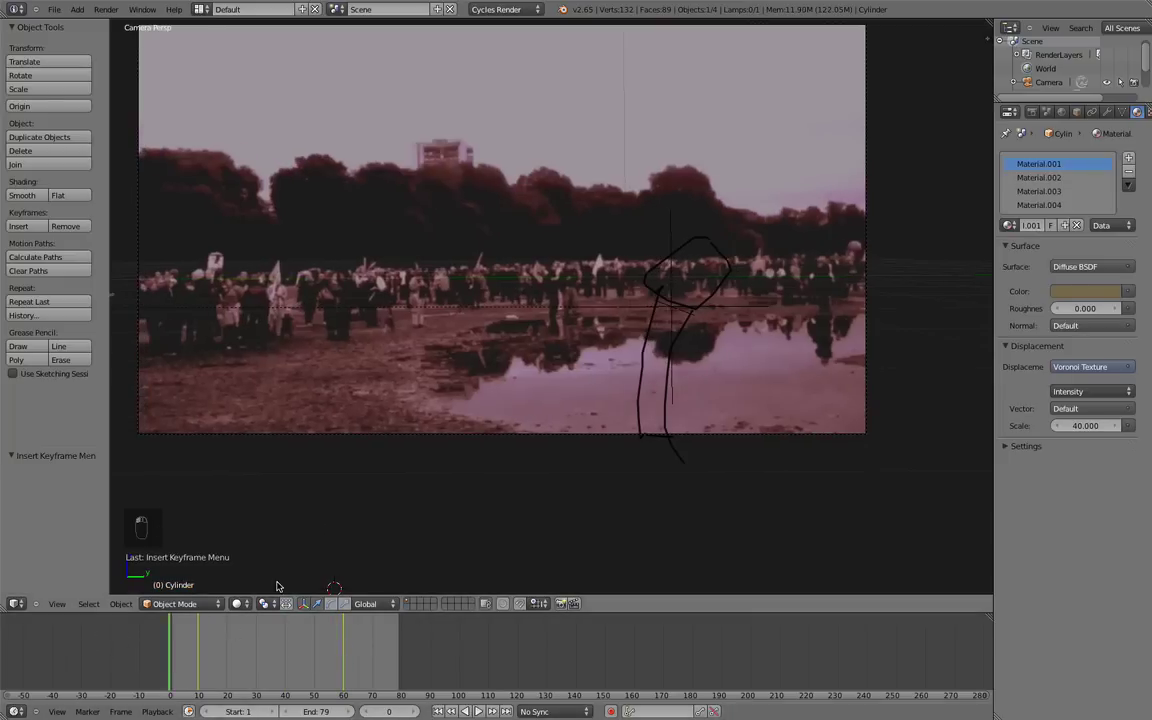
{"action": "scroll", "coordinate": [398, 470], "scroll_direction": "down", "scroll_amount": 4}
{"action": "key", "text": "alt+a"}
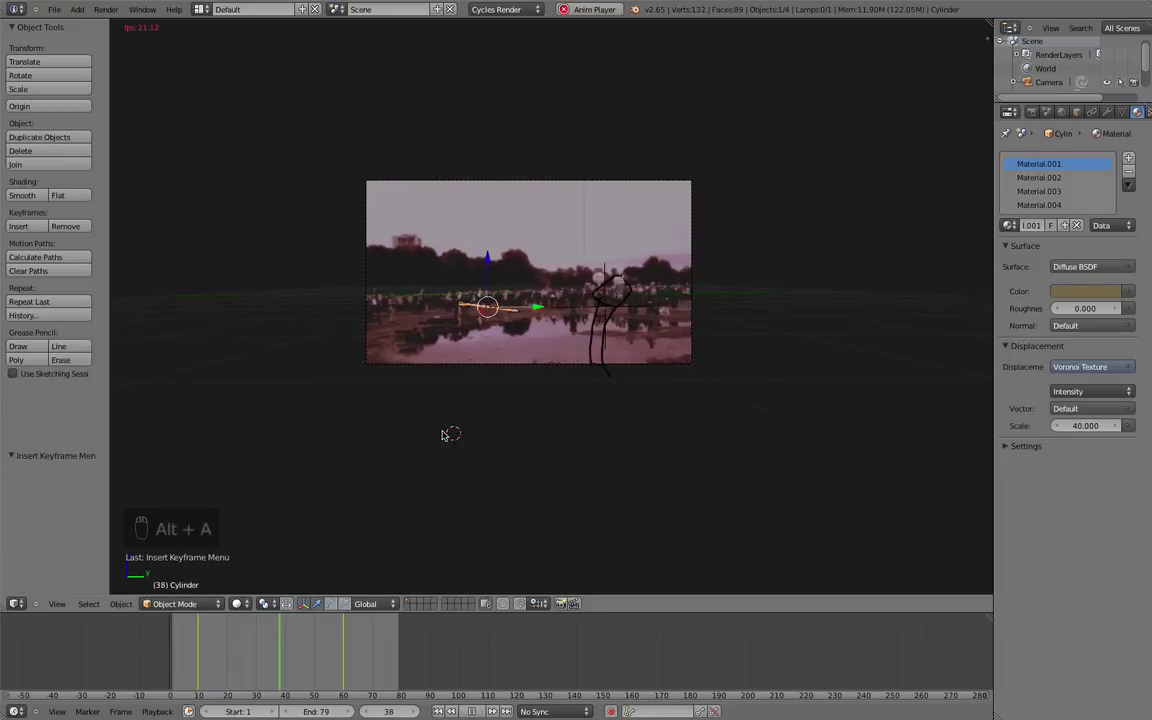
{"action": "scroll", "coordinate": [600, 370], "scroll_direction": "up", "scroll_amount": 4}
{"action": "key", "text": "alt+a"}
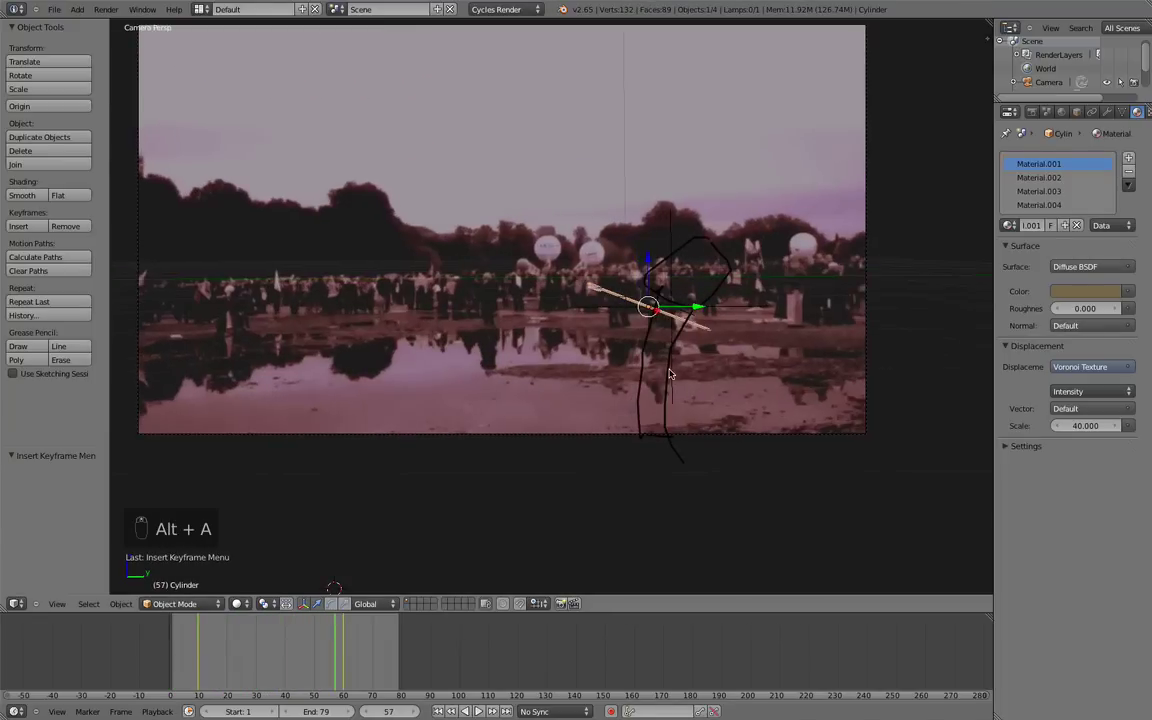
{"action": "scroll", "coordinate": [670, 374], "scroll_direction": "up", "scroll_amount": 3}
{"action": "key", "text": "alt+a"}
{"action": "key", "text": "alt+a"}
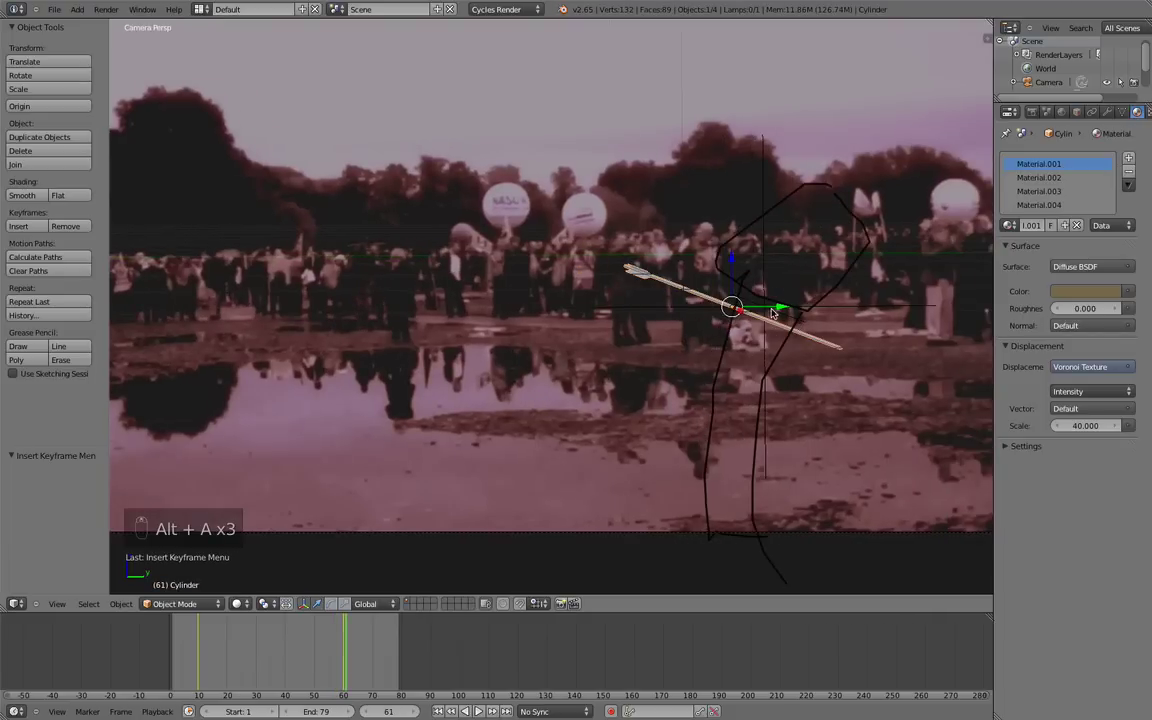
{"action": "left_click", "coordinate": [328, 653]}
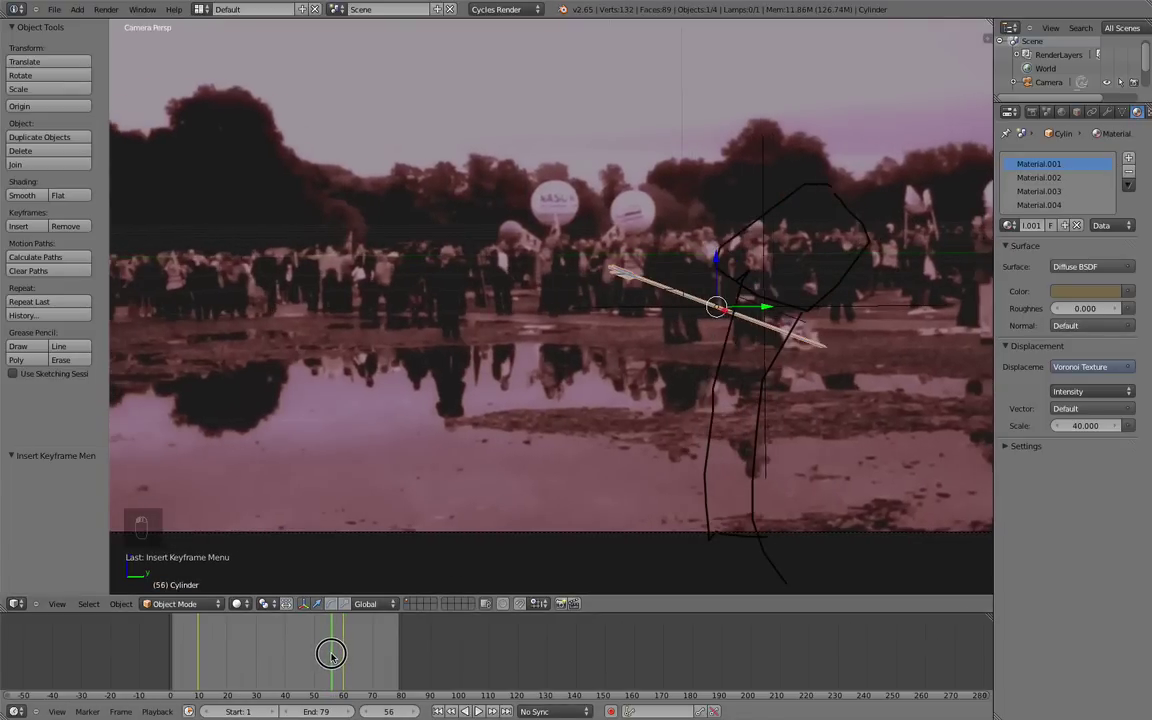
Reselect the Empty and keyframe it at frame 55
{"action": "right_click", "coordinate": [763, 309]}
{"action": "right_click", "coordinate": [677, 290]}
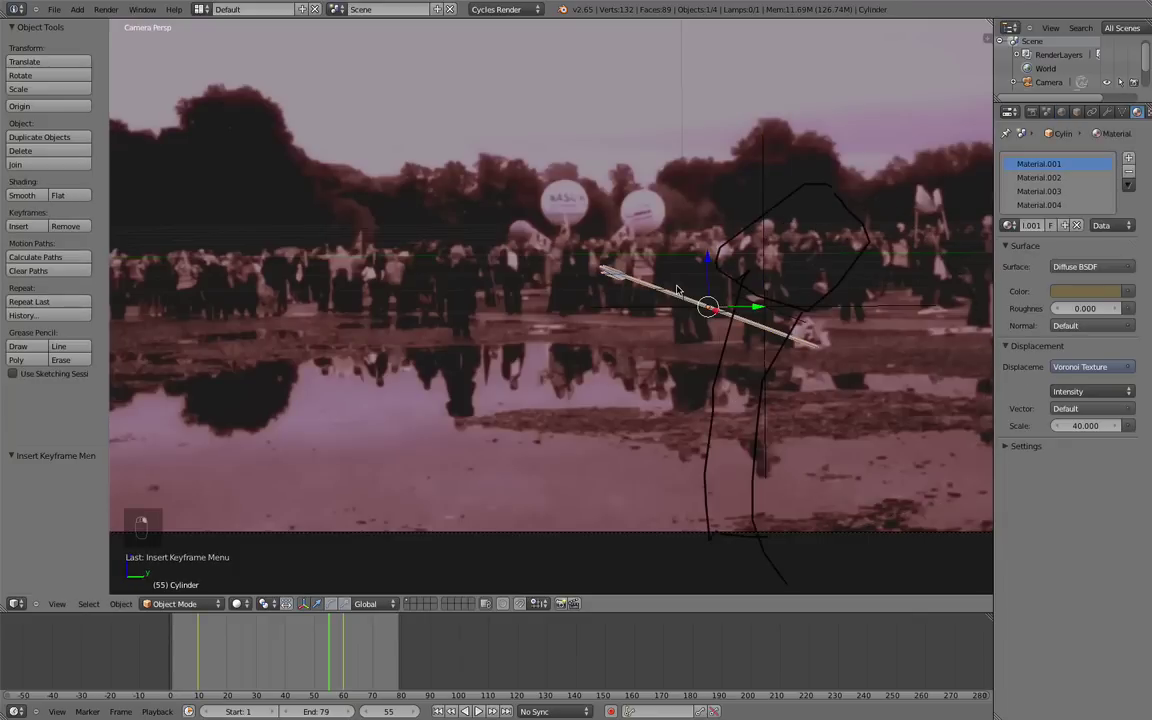
{"action": "right_click", "coordinate": [763, 322]}
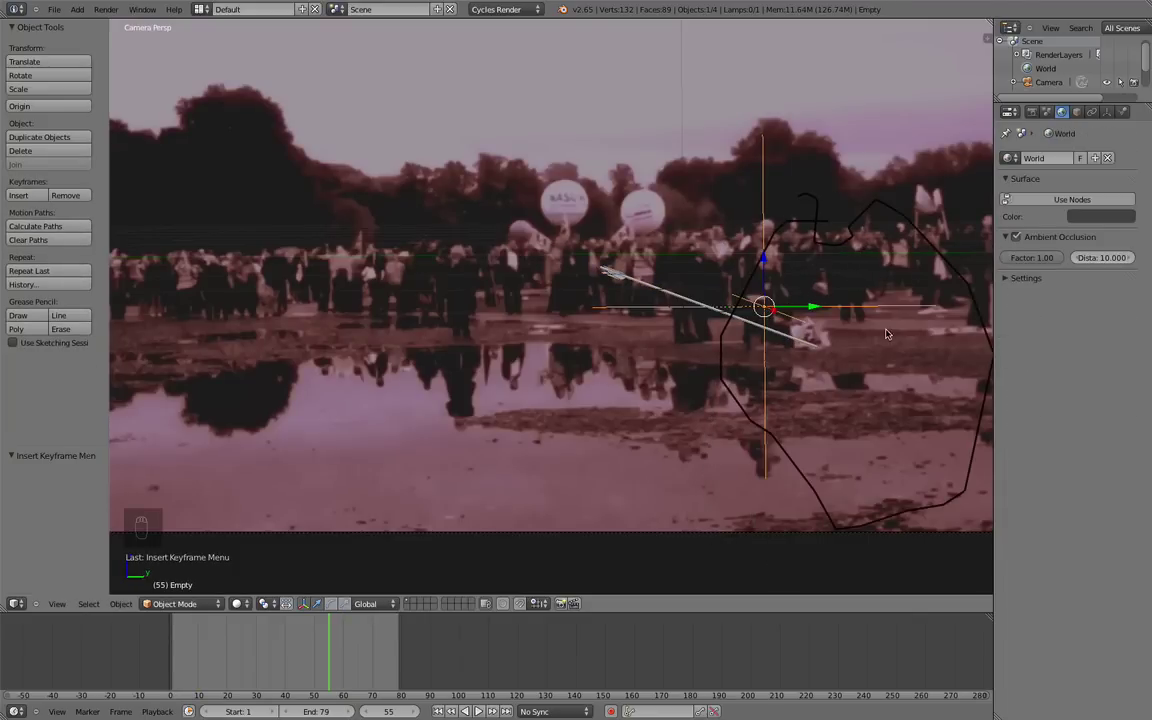
{"action": "scroll", "coordinate": [824, 360], "scroll_direction": "down", "scroll_amount": 1}
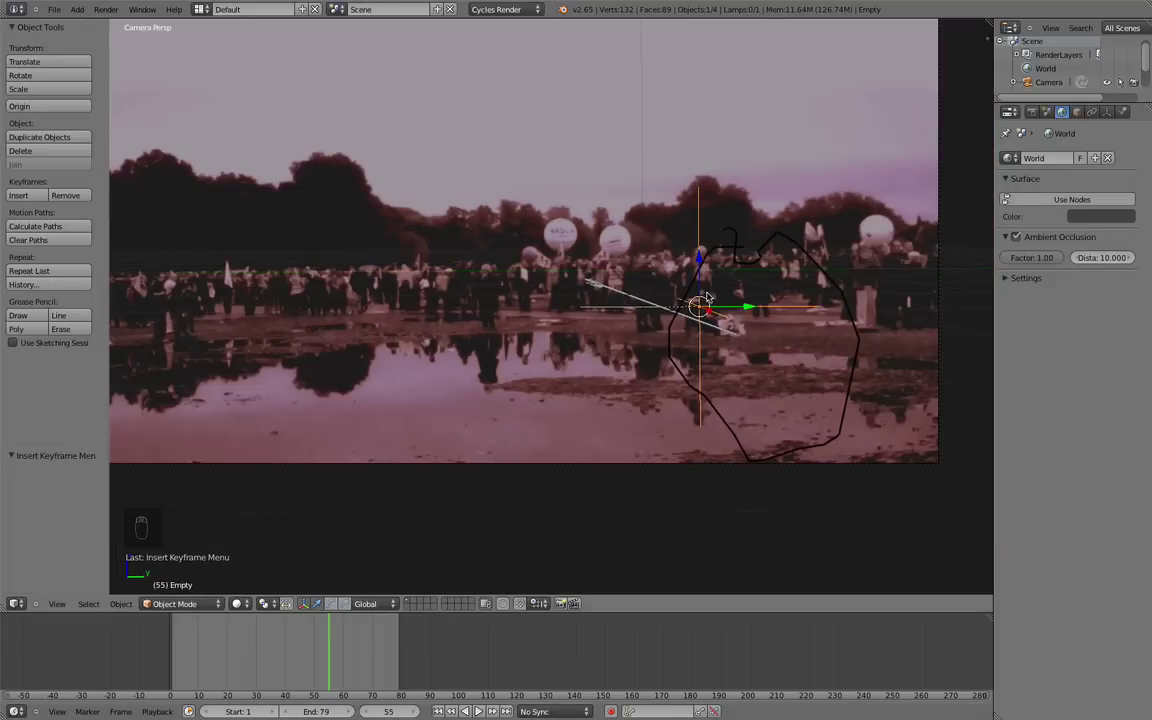
{"action": "key", "text": "i"}
{"action": "left_click", "coordinate": [735, 348]}
At frame 62, rotate the Empty about 14.5°, move it, and keyframe it
{"action": "left_click", "coordinate": [332, 634]}
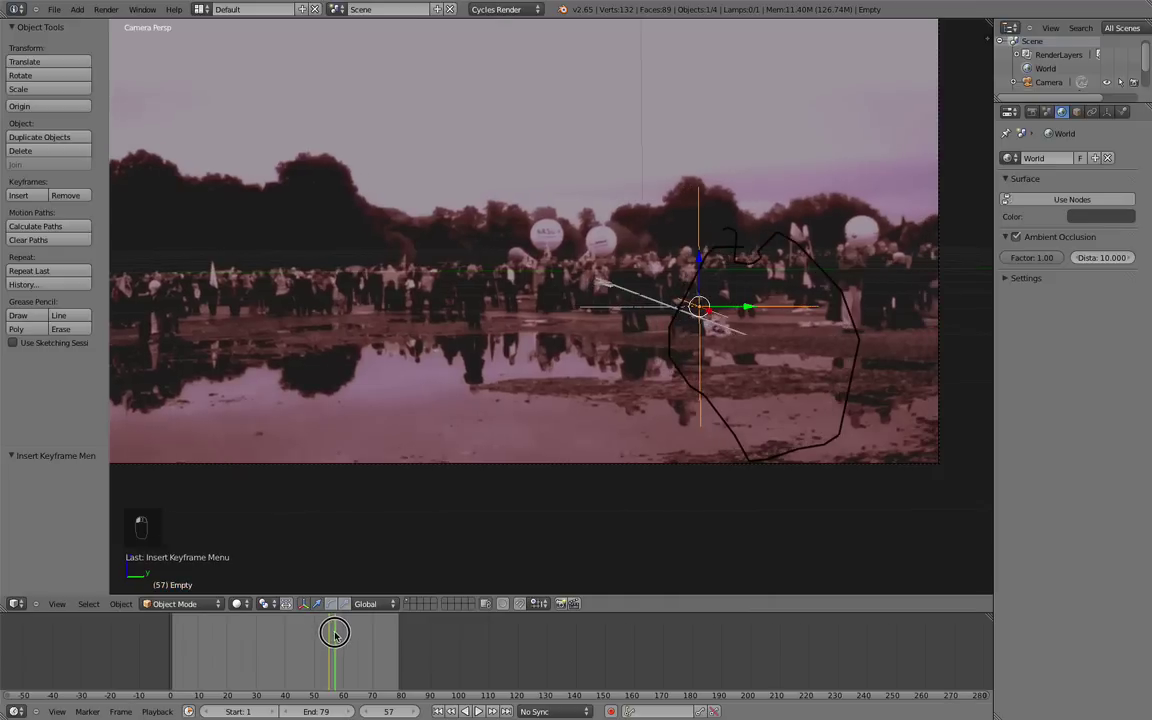
{"action": "left_click_drag", "start_coordinate": [332, 634], "coordinate": [358, 637]}
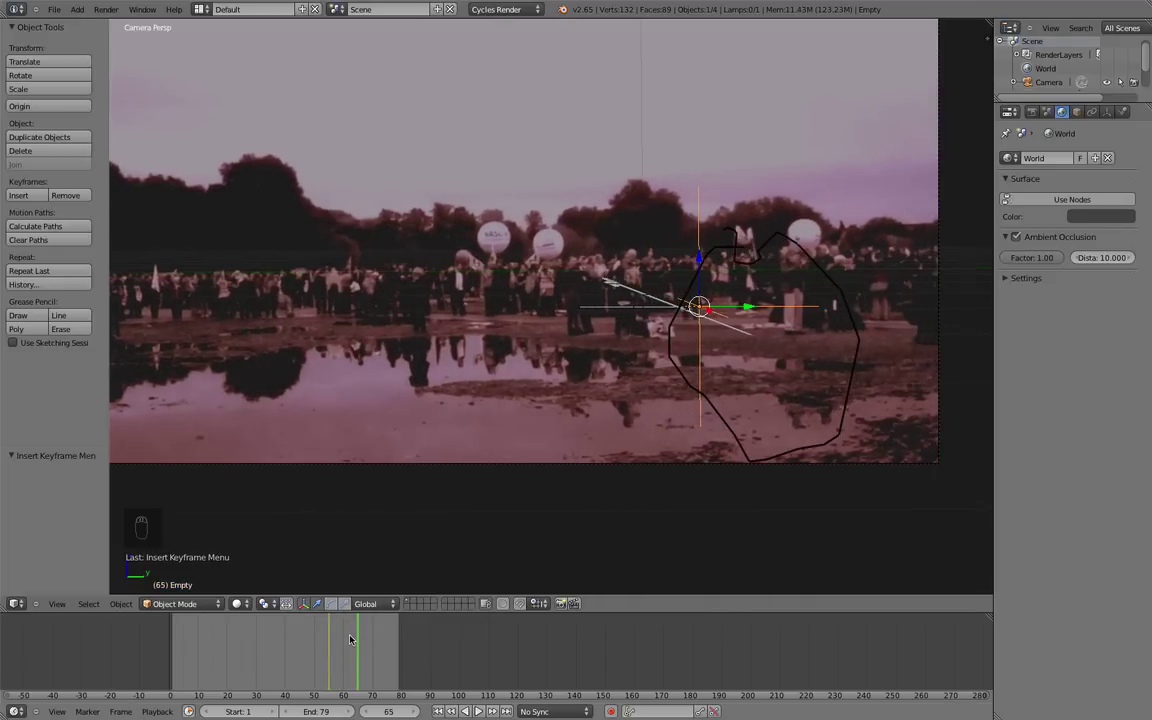
{"action": "left_click", "coordinate": [350, 638]}
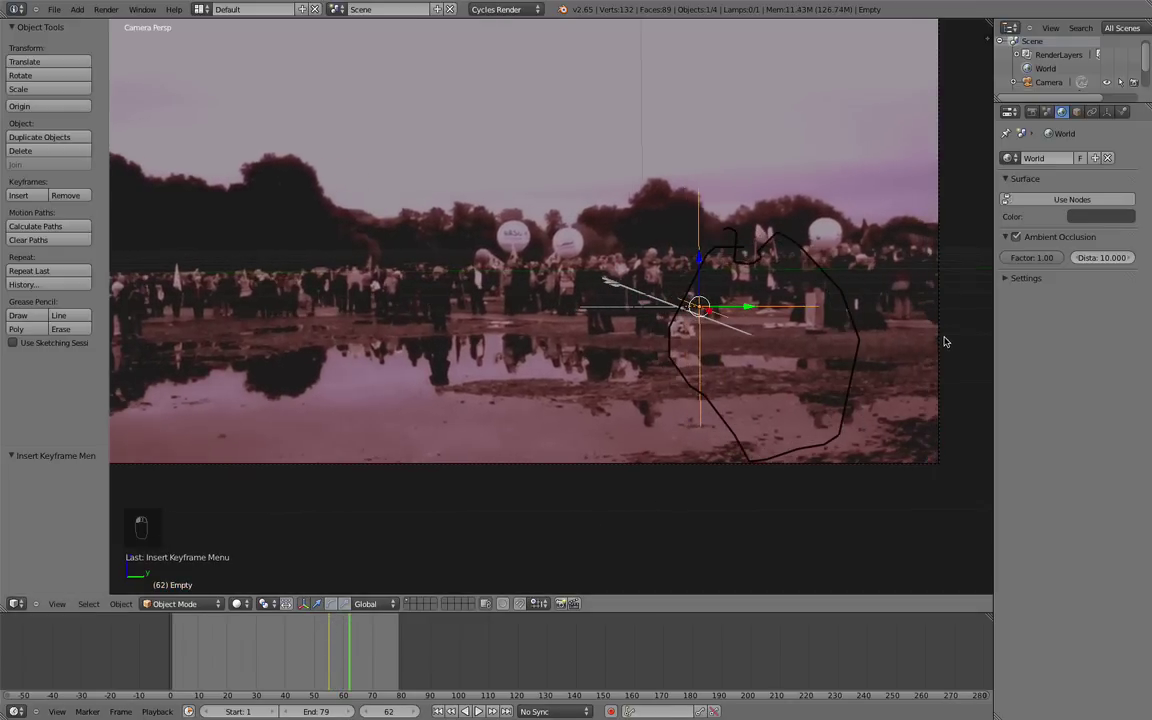
{"action": "key", "text": "r"}
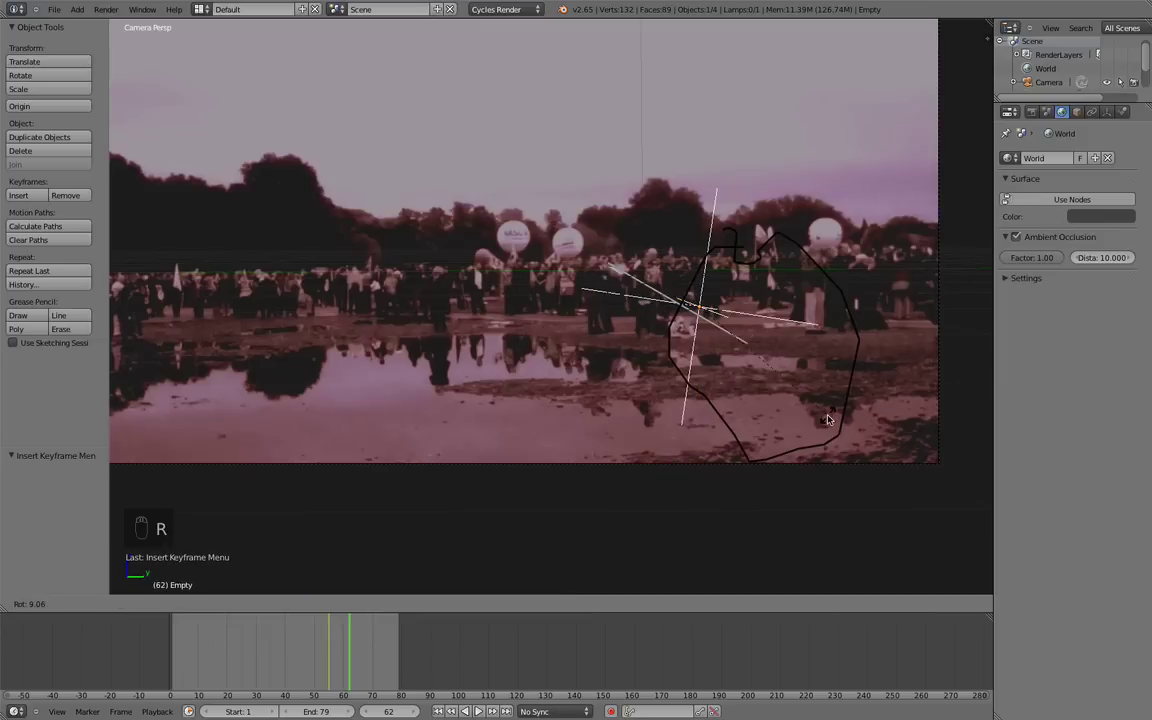
{"action": "left_click", "coordinate": [798, 421]}
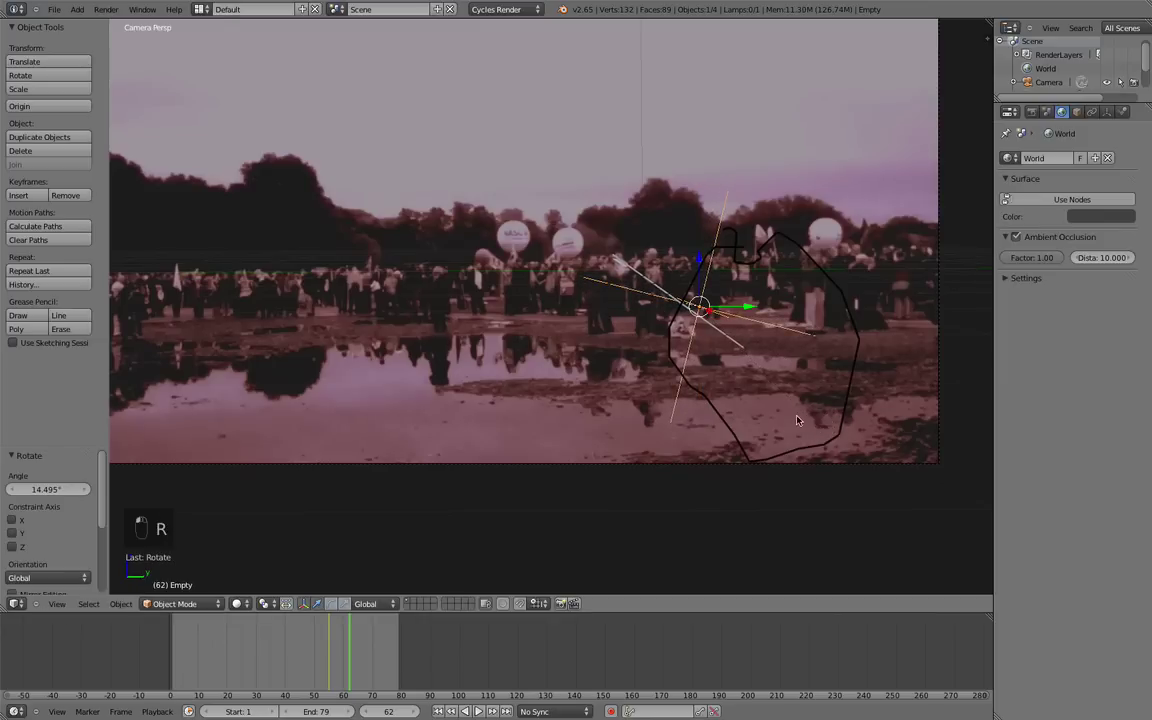
{"action": "key", "text": "g"}
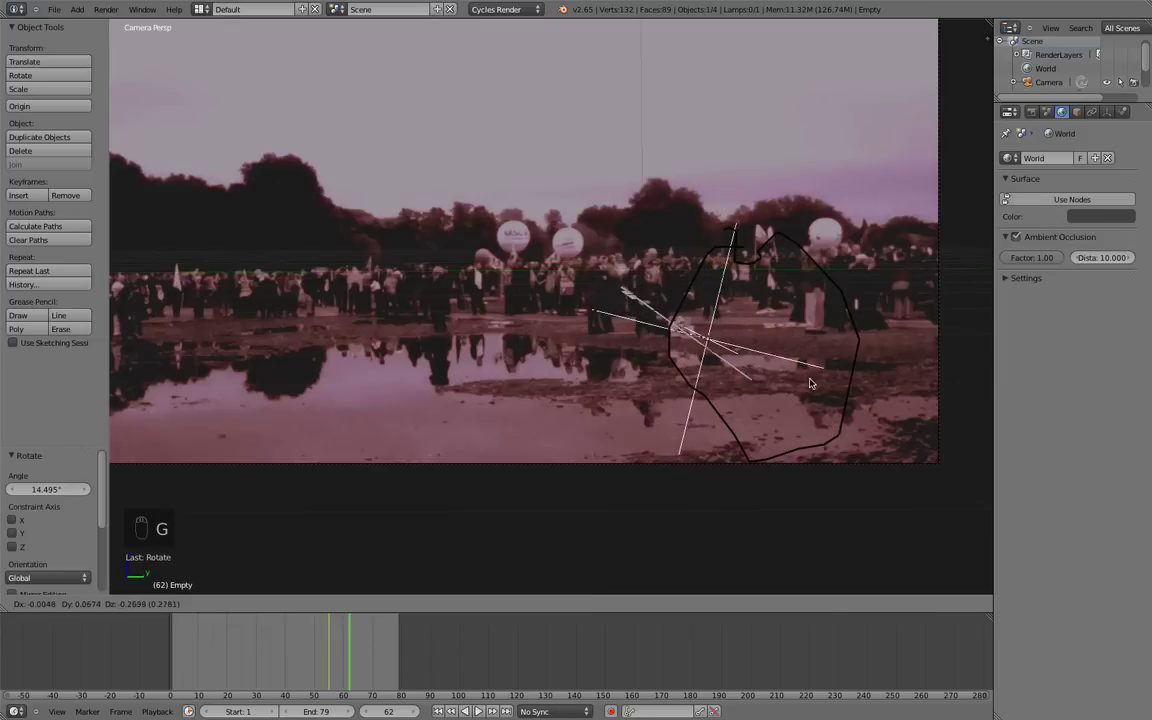
{"action": "left_click", "coordinate": [808, 387]}
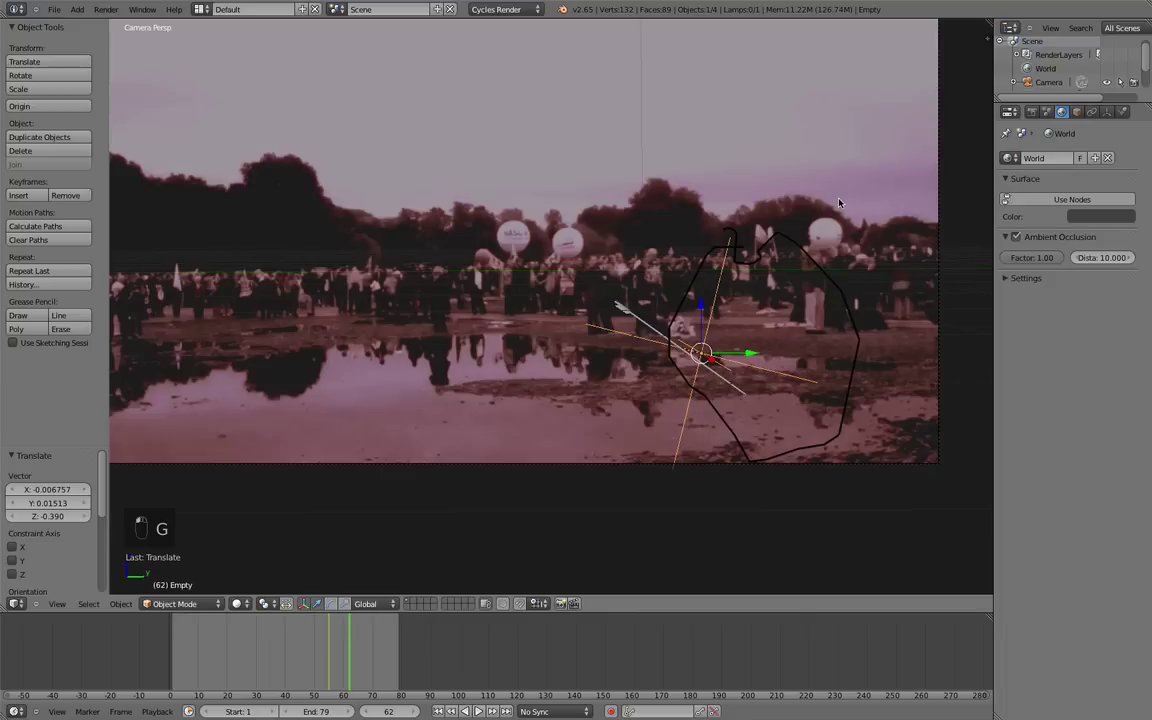
{"action": "key", "text": "i"}
{"action": "left_click", "coordinate": [790, 193]}
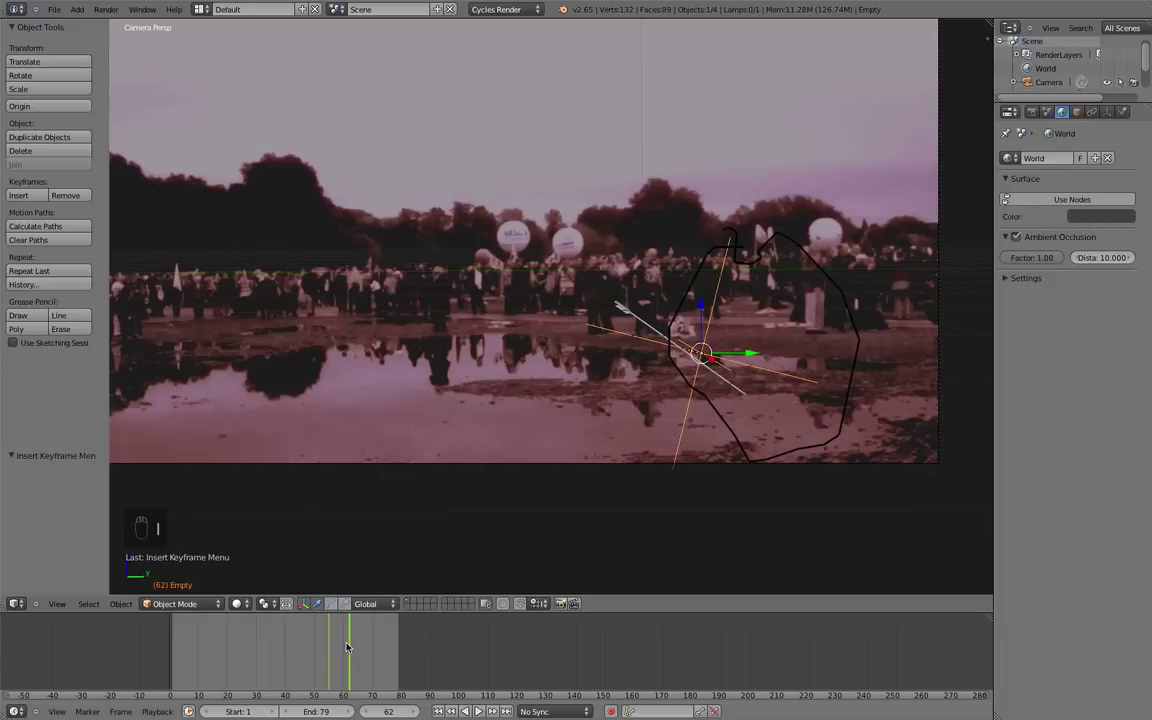
At frame 71, lower and tilt the Empty ~14°, key LocRotScale, then scrub back
{"action": "mouse_move", "coordinate": [347, 648]}
{"action": "left_mouse_down"}
{"action": "mouse_move", "coordinate": [329, 643]}
{"action": "mouse_move", "coordinate": [363, 643]}
{"action": "left_mouse_up"}
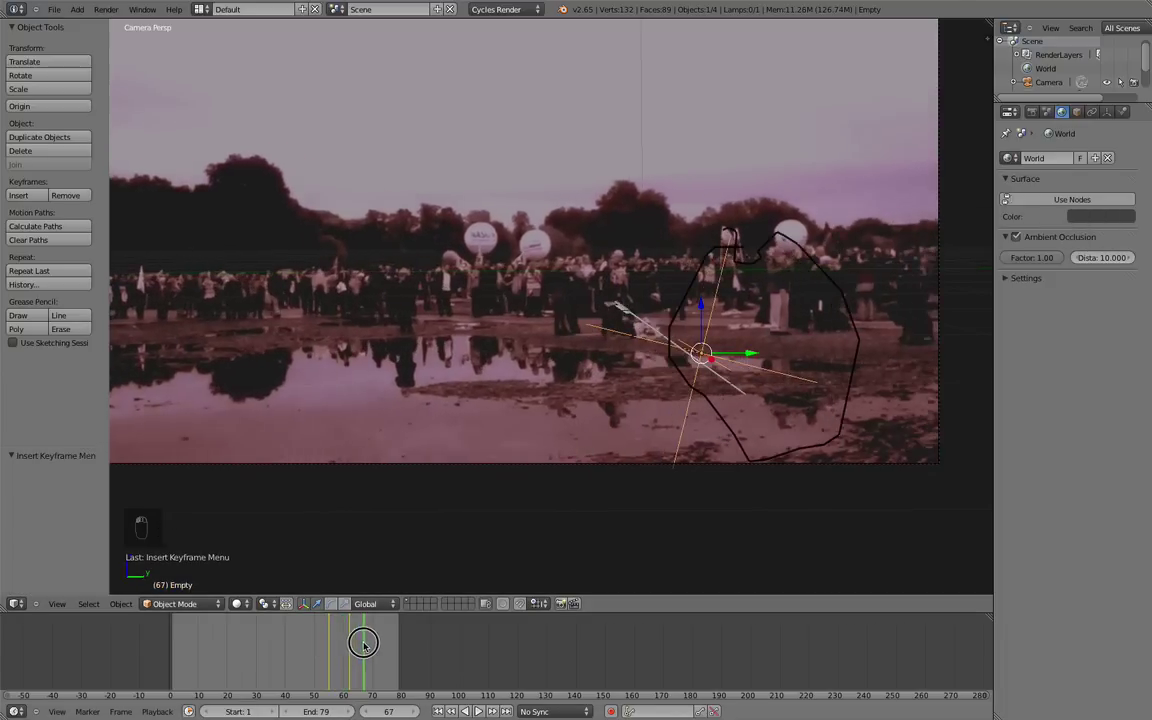
{"action": "left_click", "coordinate": [374, 644]}
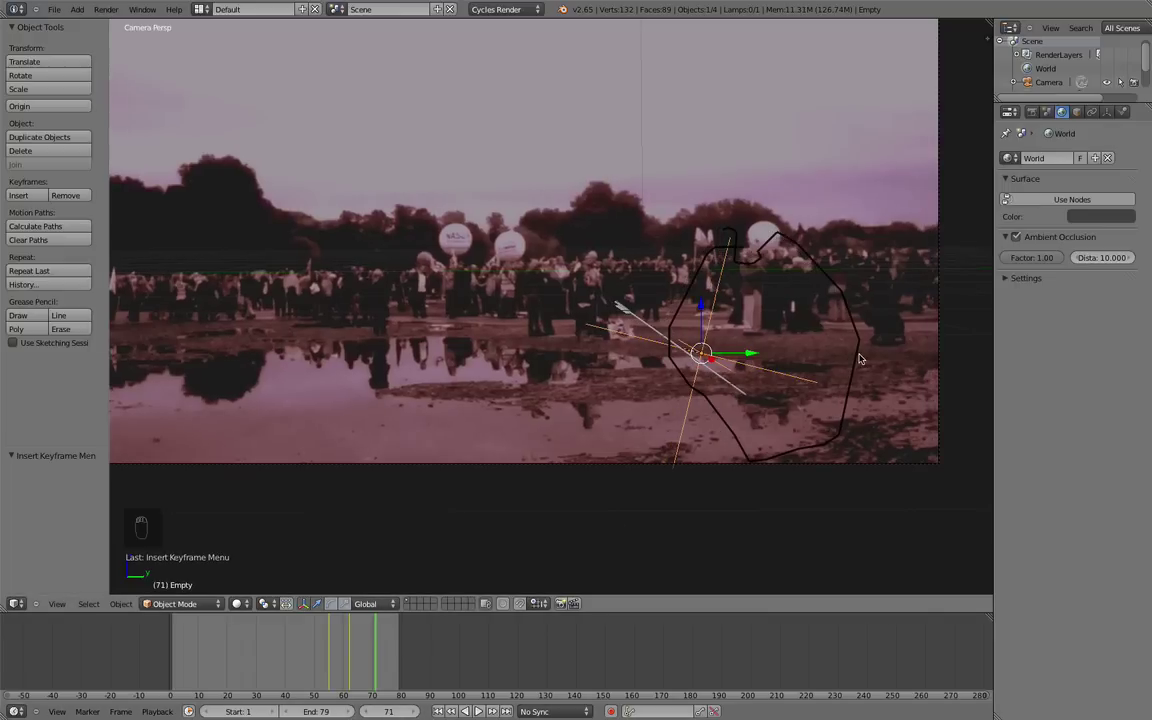
{"action": "key", "text": "g"}
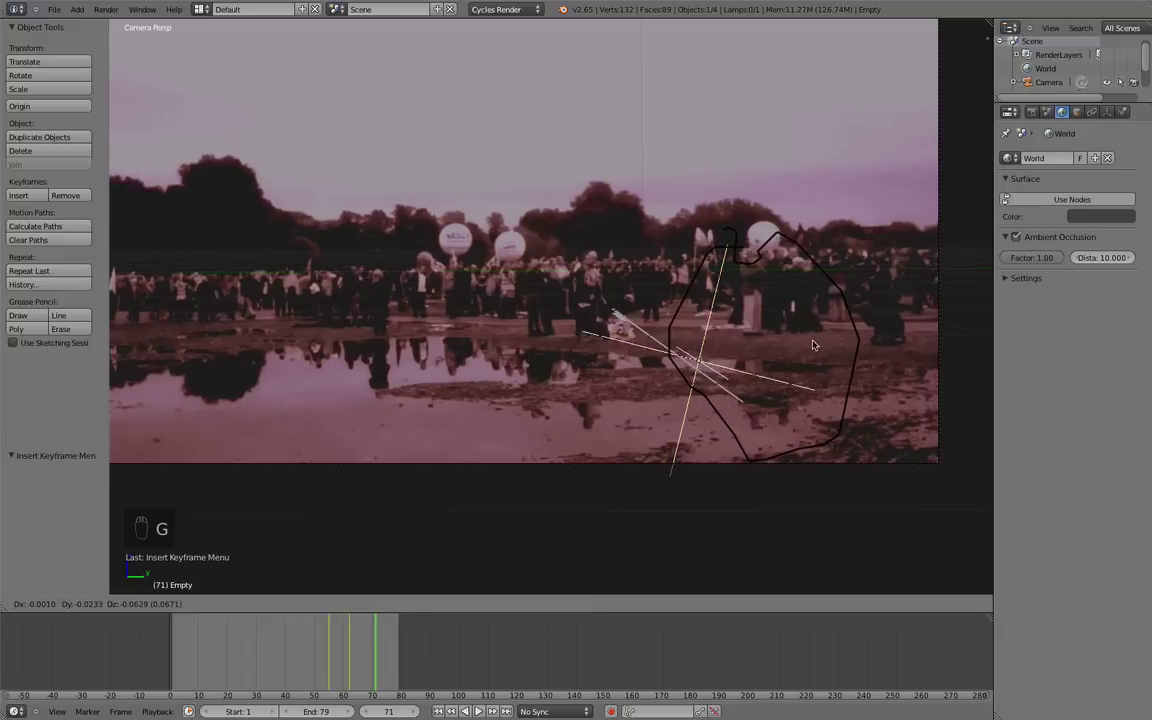
{"action": "left_click", "coordinate": [836, 415]}
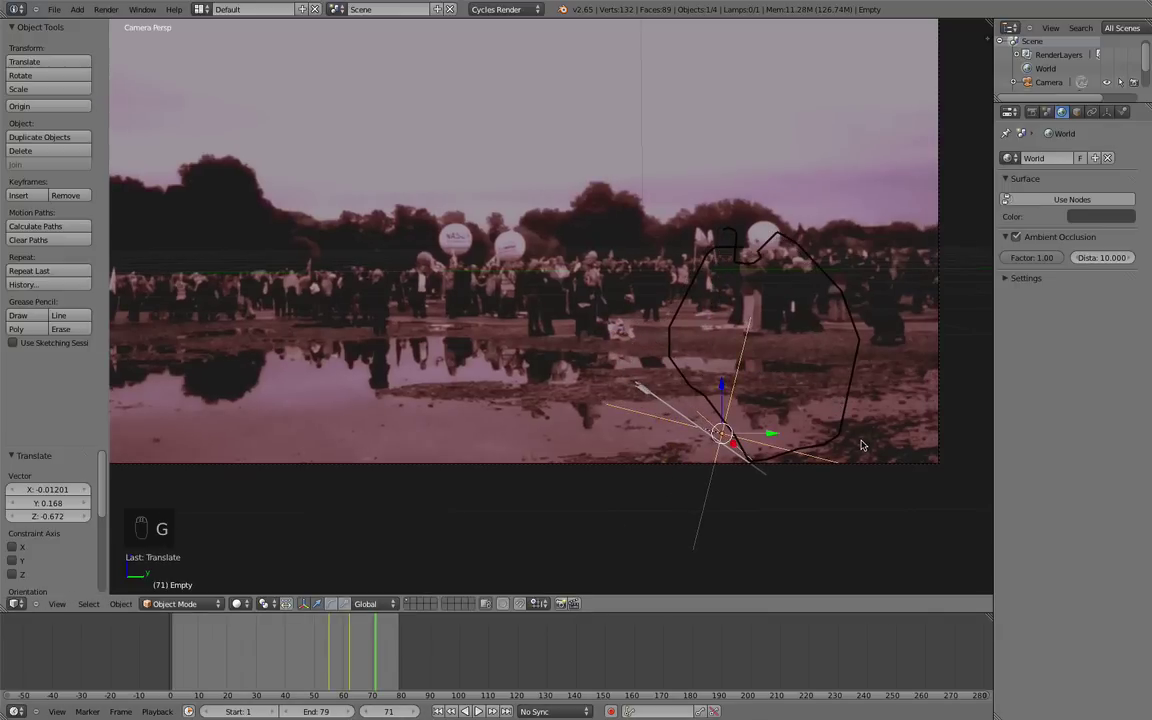
{"action": "key", "text": "u"}
{"action": "key", "text": "r"}
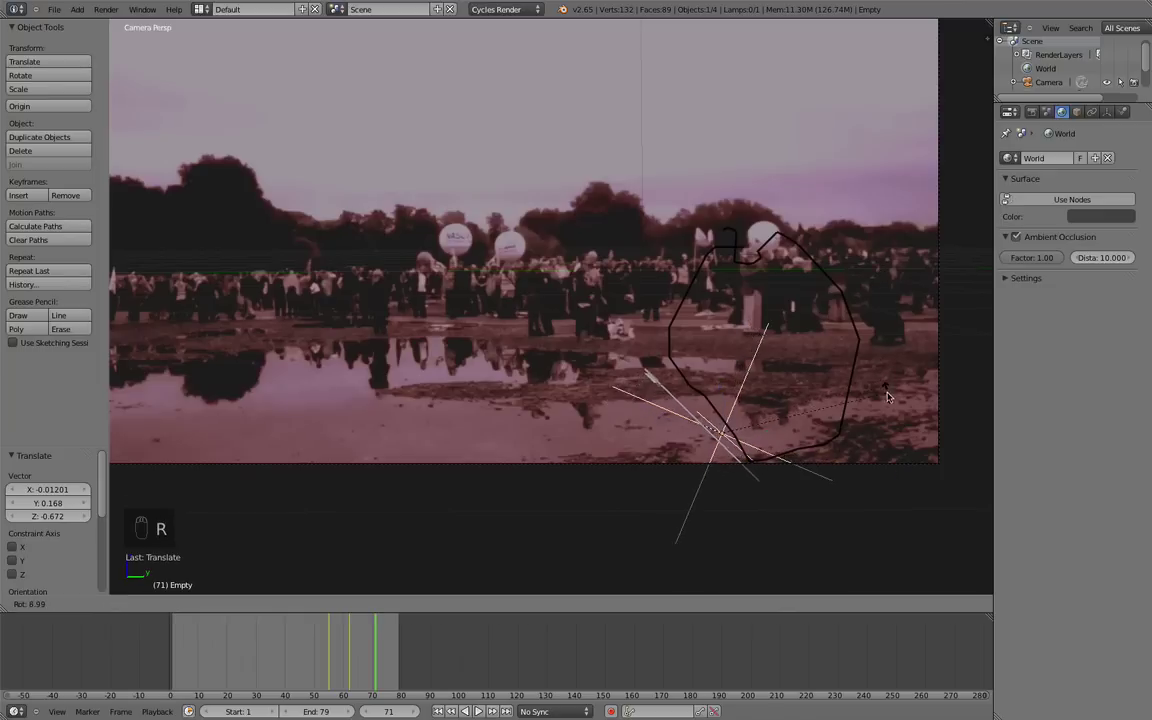
{"action": "left_click", "coordinate": [874, 408]}
{"action": "key", "text": "i"}
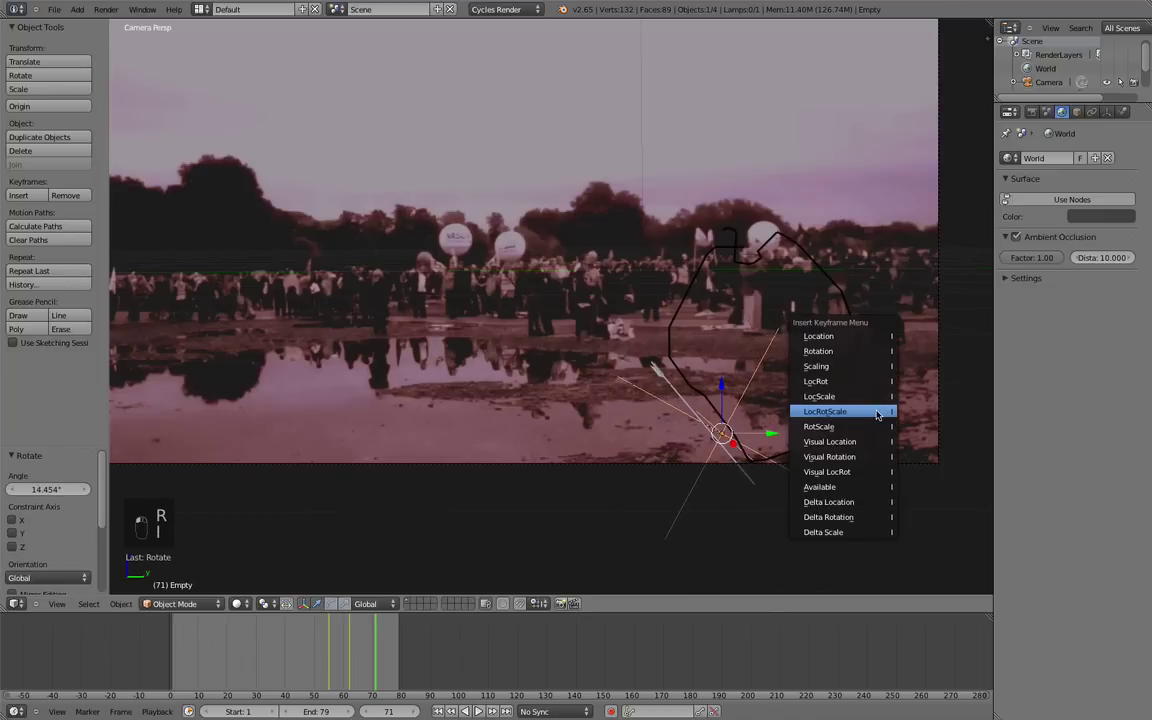
{"action": "left_click", "coordinate": [876, 410]}
{"action": "left_click_drag", "start_coordinate": [362, 659], "coordinate": [57, 625]}
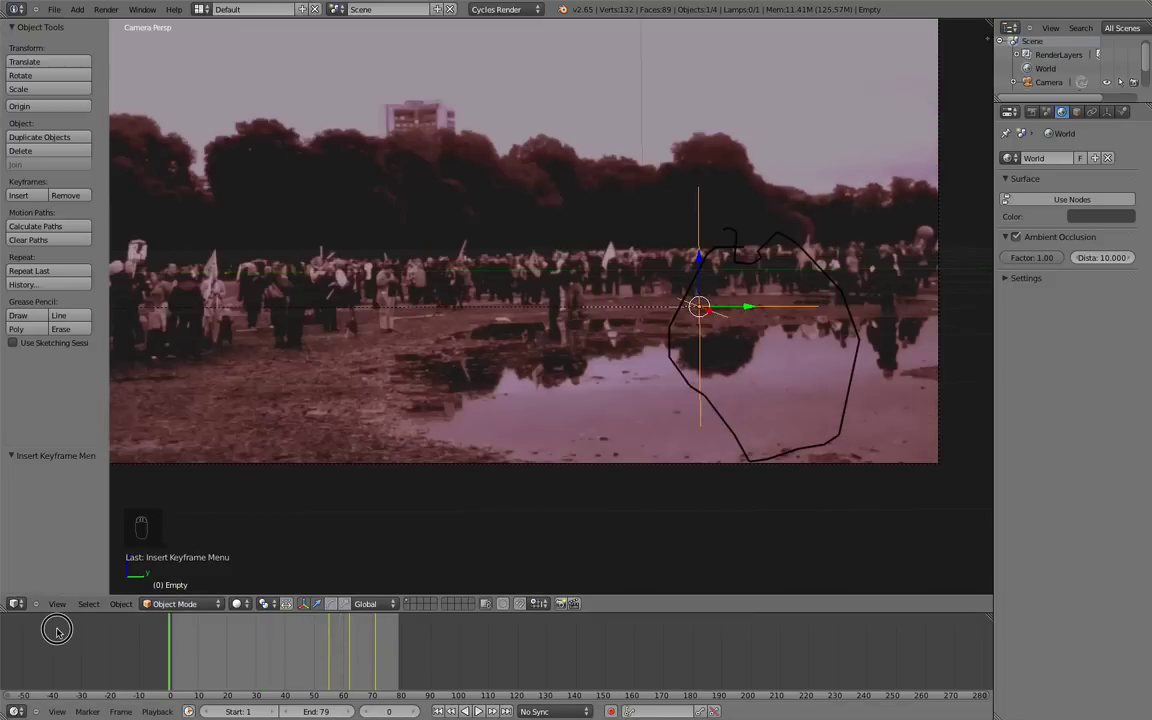
Play the animation with Alt+A, stop it, and scrub to frame 62
{"action": "scroll", "coordinate": [455, 240], "scroll_direction": "down", "scroll_amount": 3}
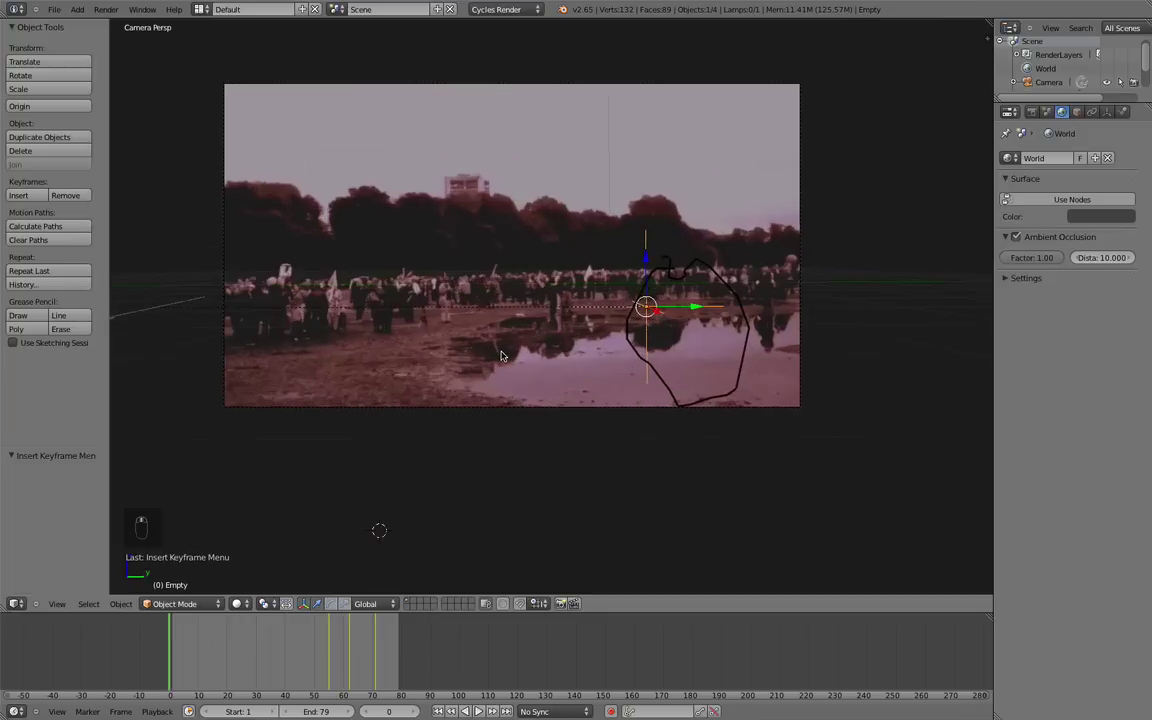
{"action": "key", "text": "alt+a"}
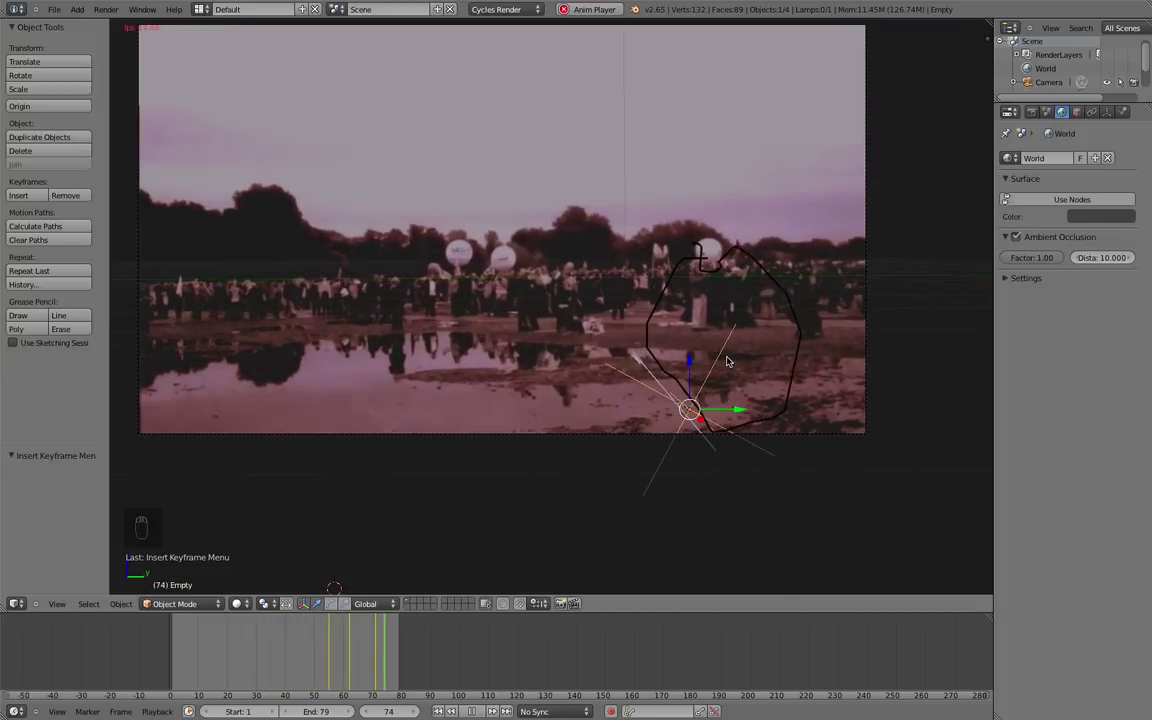
{"action": "key", "text": "alt+a"}
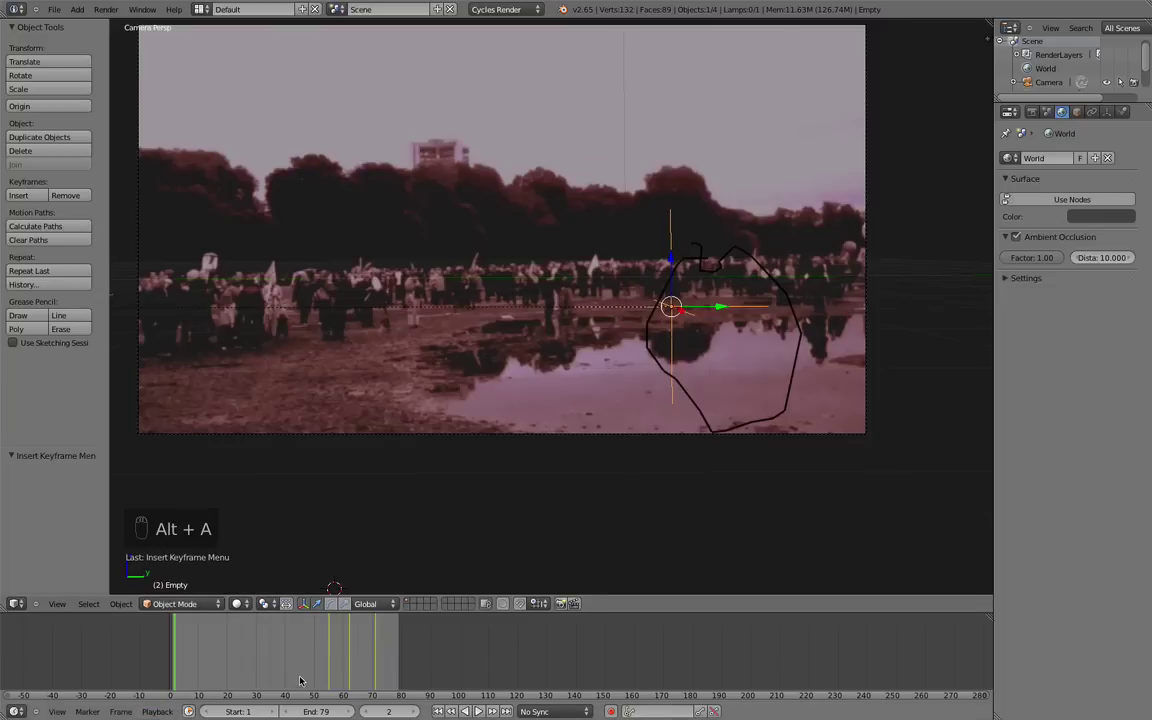
{"action": "left_click_drag", "start_coordinate": [362, 651], "coordinate": [334, 627]}
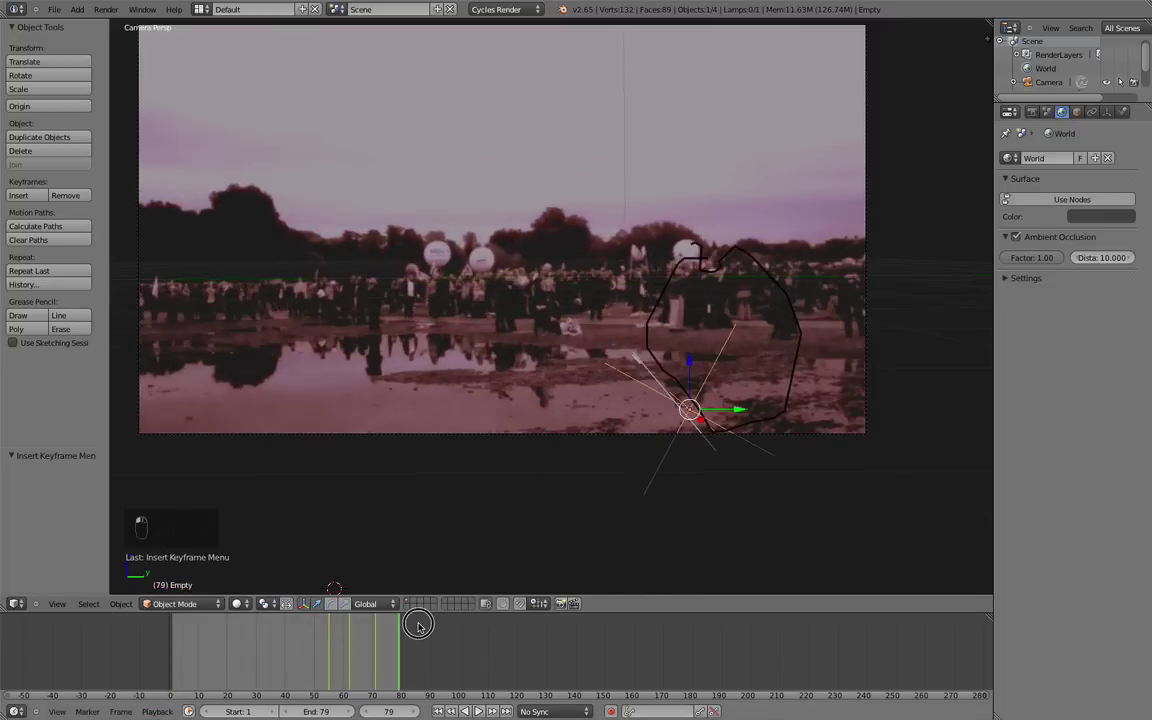
{"action": "left_click_drag", "start_coordinate": [334, 627], "coordinate": [349, 628]}
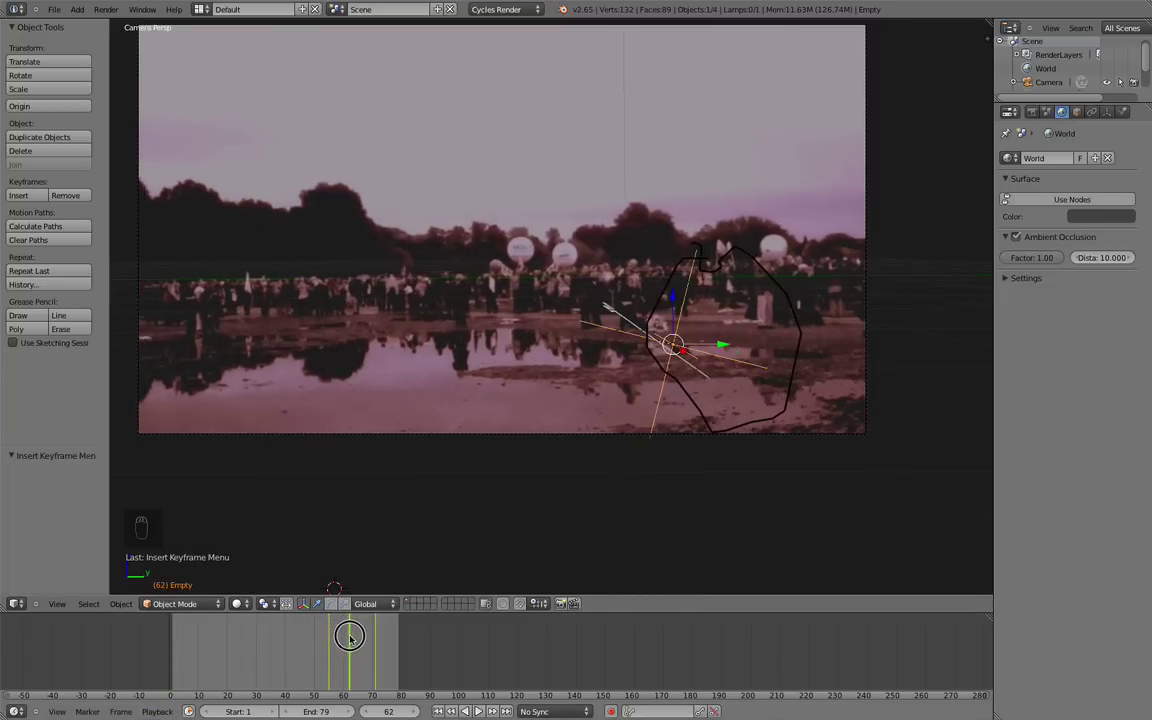
{"action": "scroll", "coordinate": [848, 335], "scroll_direction": "up", "scroll_amount": 2}
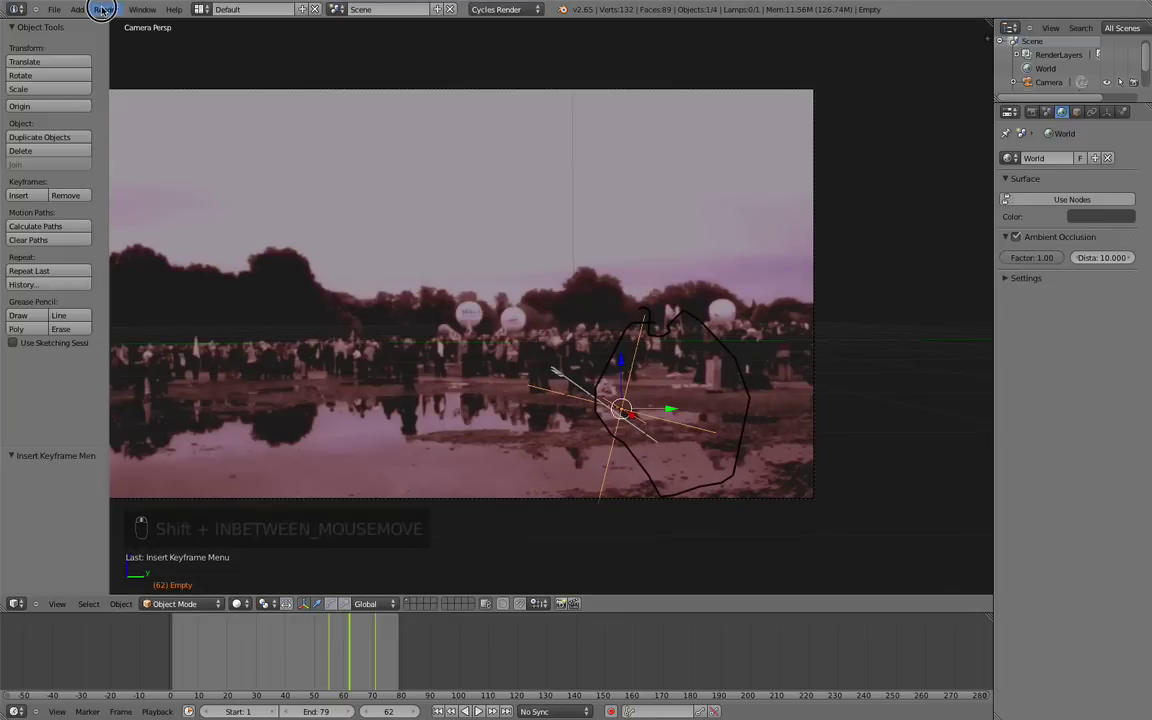
Render Image from the Render menu and zoom around the Cycles result of frame 62
{"action": "left_click", "coordinate": [102, 10]}
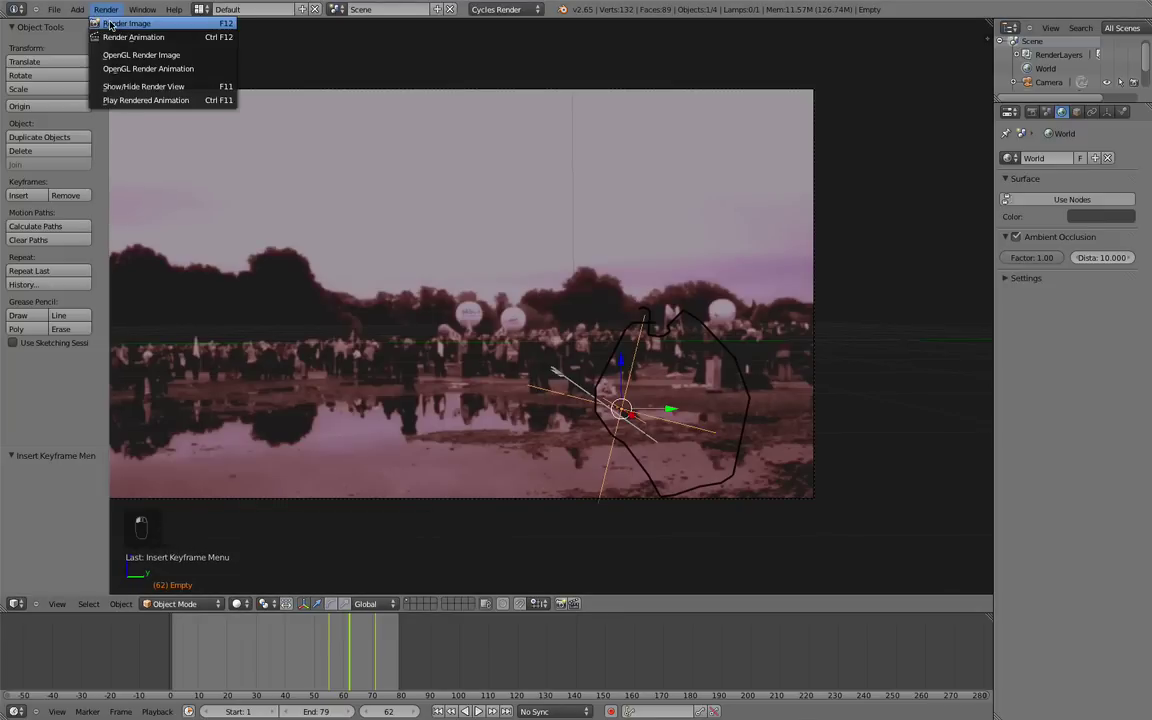
{"action": "left_click", "coordinate": [112, 23]}
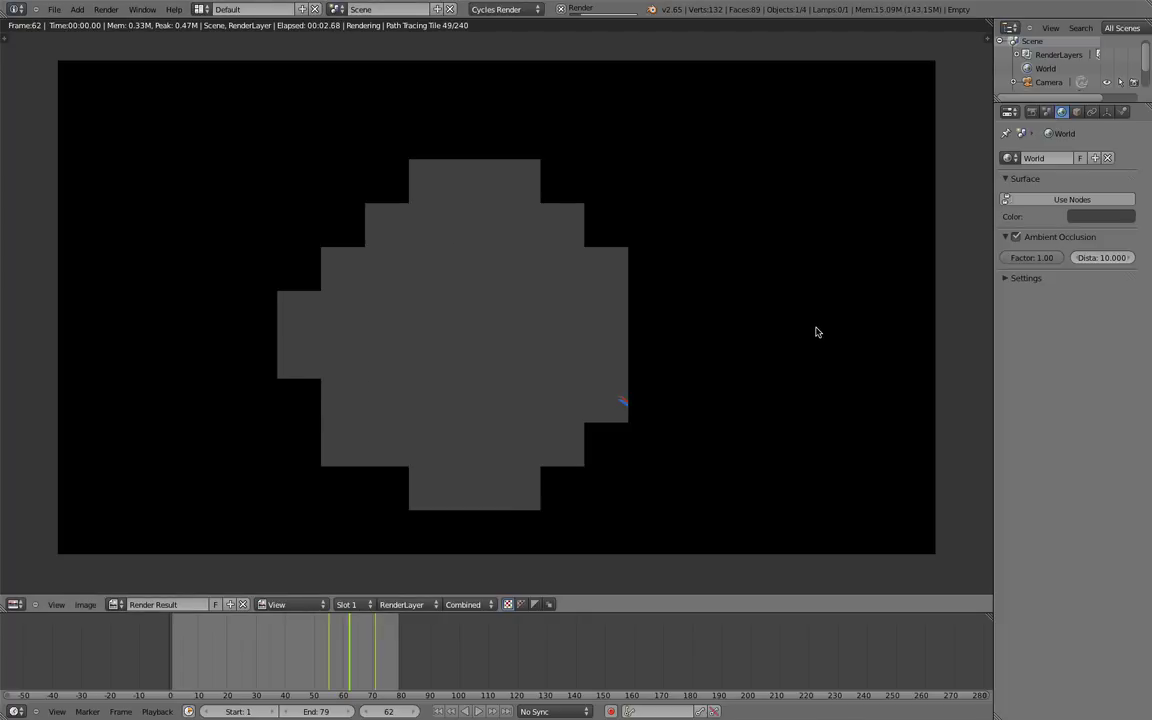
{"action": "middle_click_drag", "start_coordinate": [578, 252], "coordinate": [408, 89]}
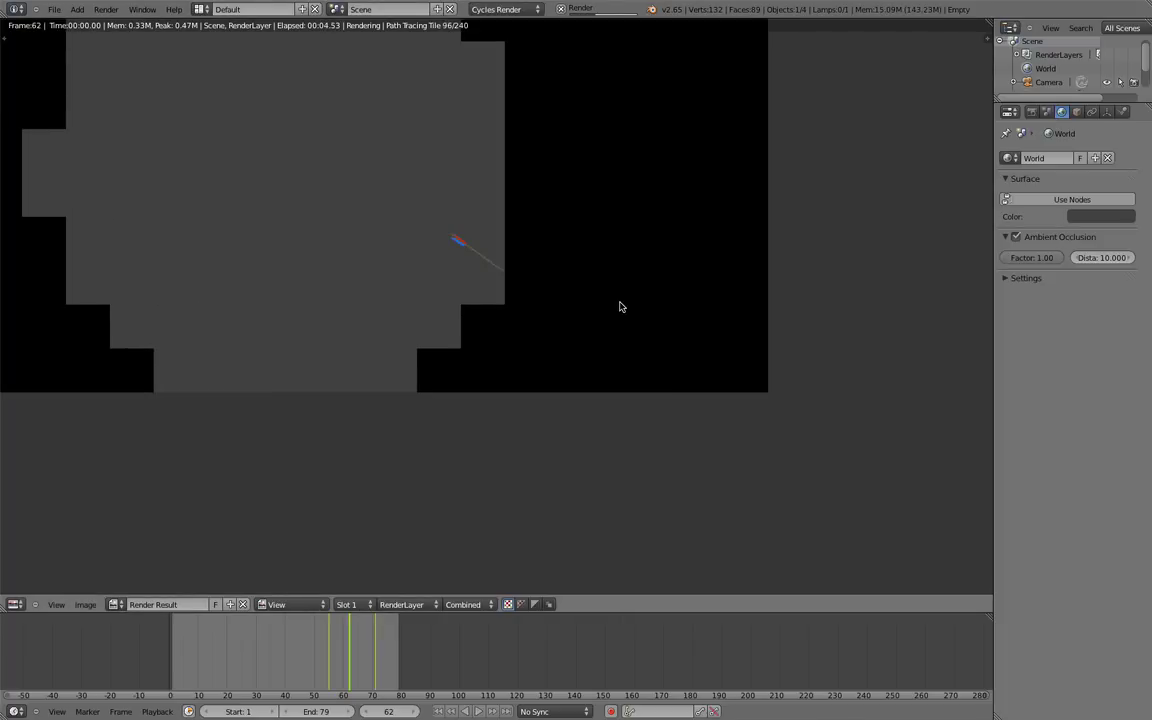
{"action": "scroll", "coordinate": [620, 306], "scroll_direction": "up", "scroll_amount": 3}
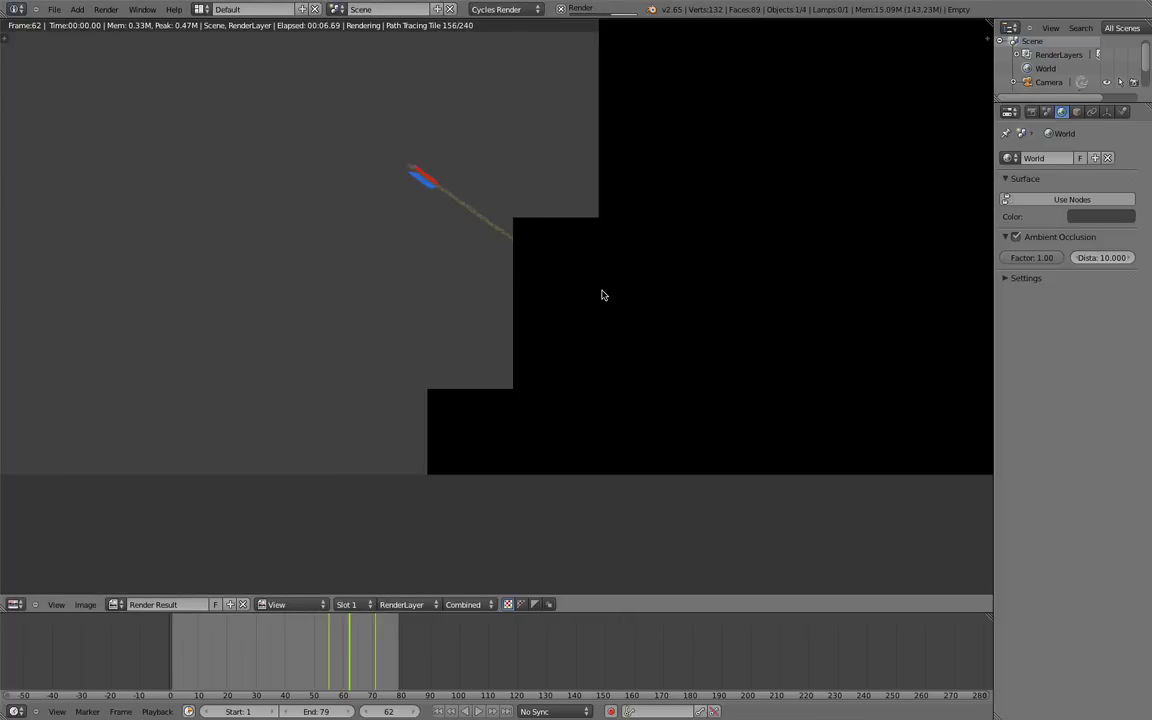
{"action": "scroll", "coordinate": [625, 307], "scroll_direction": "up", "scroll_amount": 1}
{"action": "scroll", "coordinate": [625, 307], "scroll_direction": "up", "scroll_amount": 1}
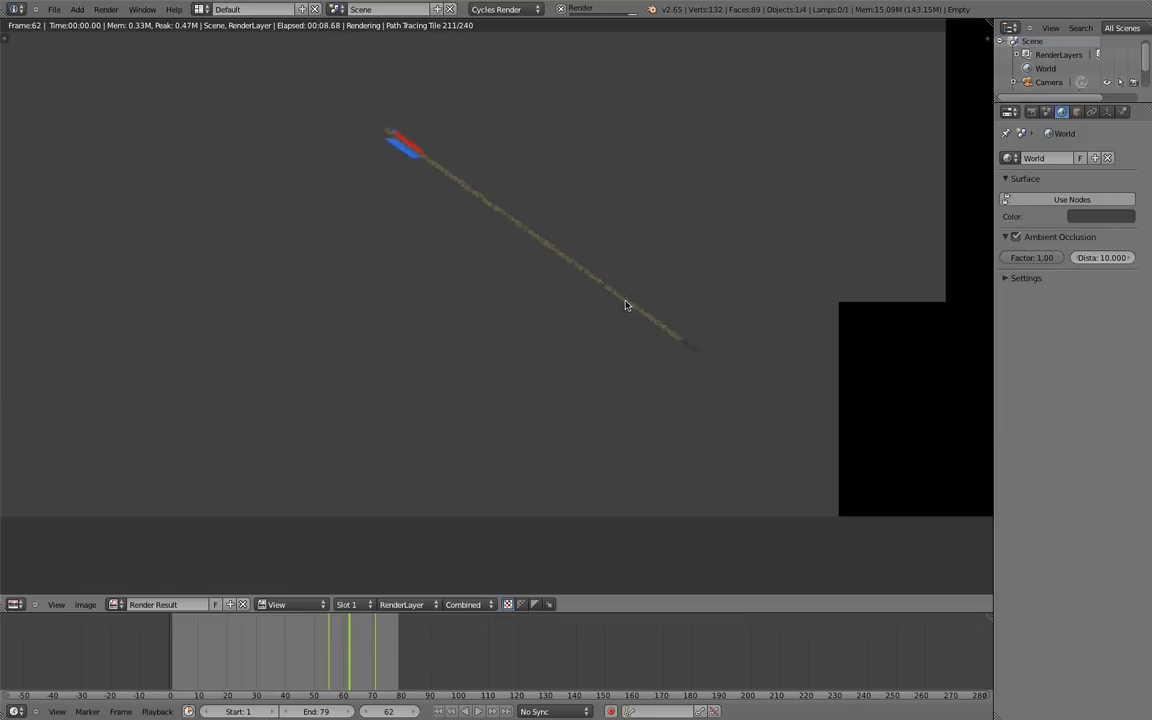
{"action": "scroll", "coordinate": [455, 278], "scroll_direction": "down", "scroll_amount": 4}
{"action": "scroll", "coordinate": [617, 363], "scroll_direction": "down", "scroll_amount": 1}
{"action": "key", "text": "Home"}
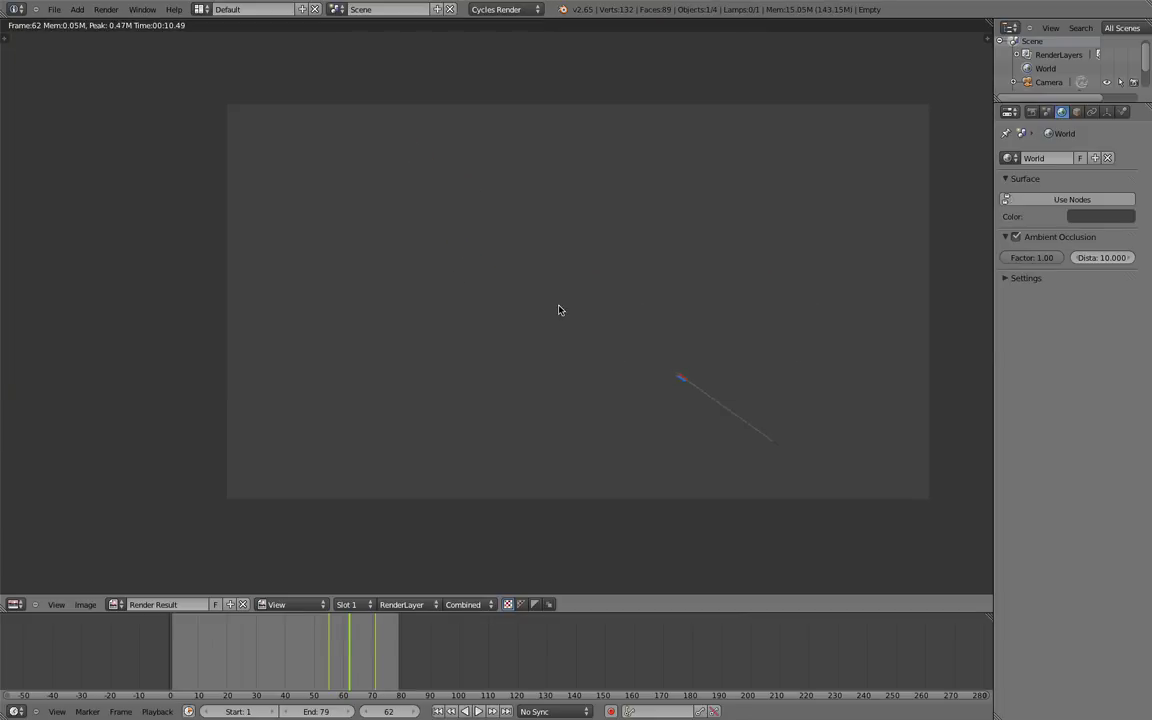
{"action": "scroll", "coordinate": [741, 391], "scroll_direction": "up", "scroll_amount": 2}
{"action": "scroll", "coordinate": [756, 327], "scroll_direction": "down", "scroll_amount": 2}
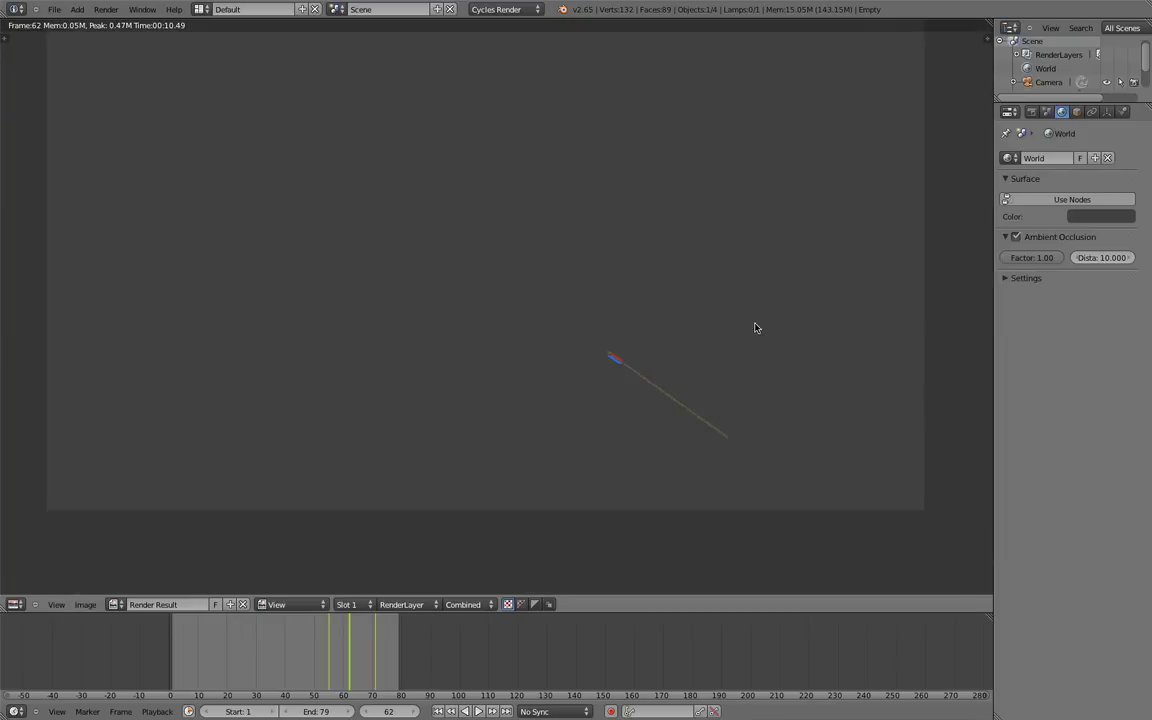
{"action": "scroll", "coordinate": [600, 327], "scroll_direction": "down", "scroll_amount": 2}
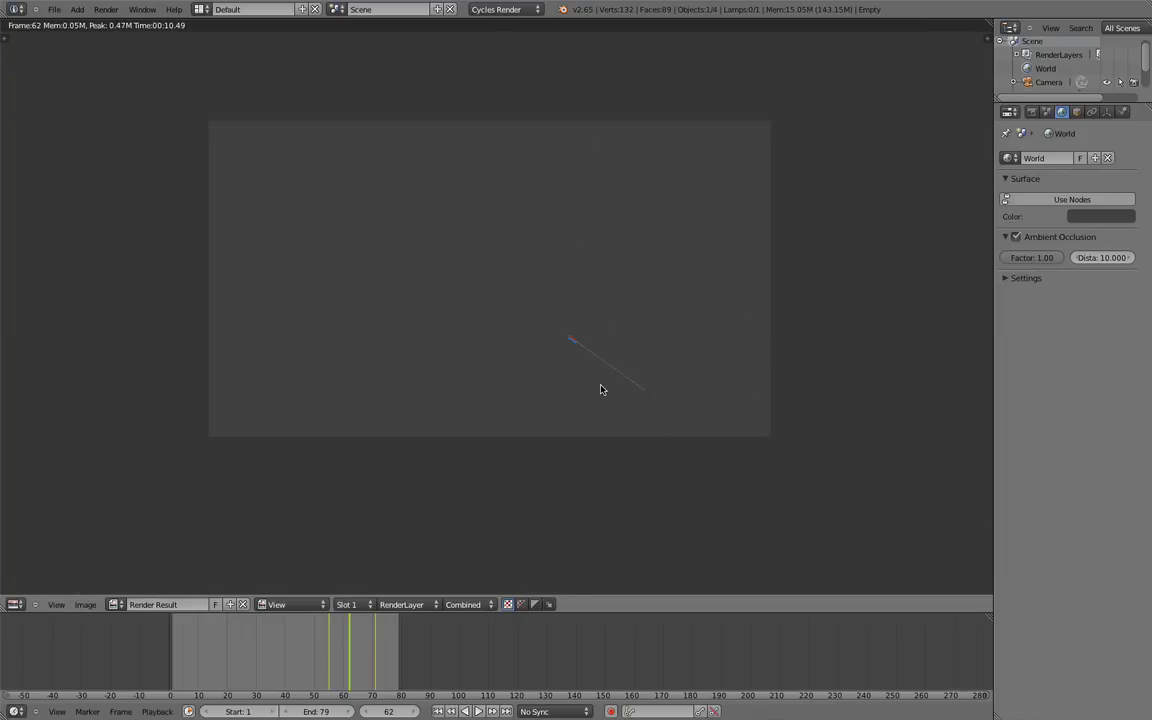
Enable Transparent in the Film panel of the Render properties
{"action": "key", "text": "Escape"}
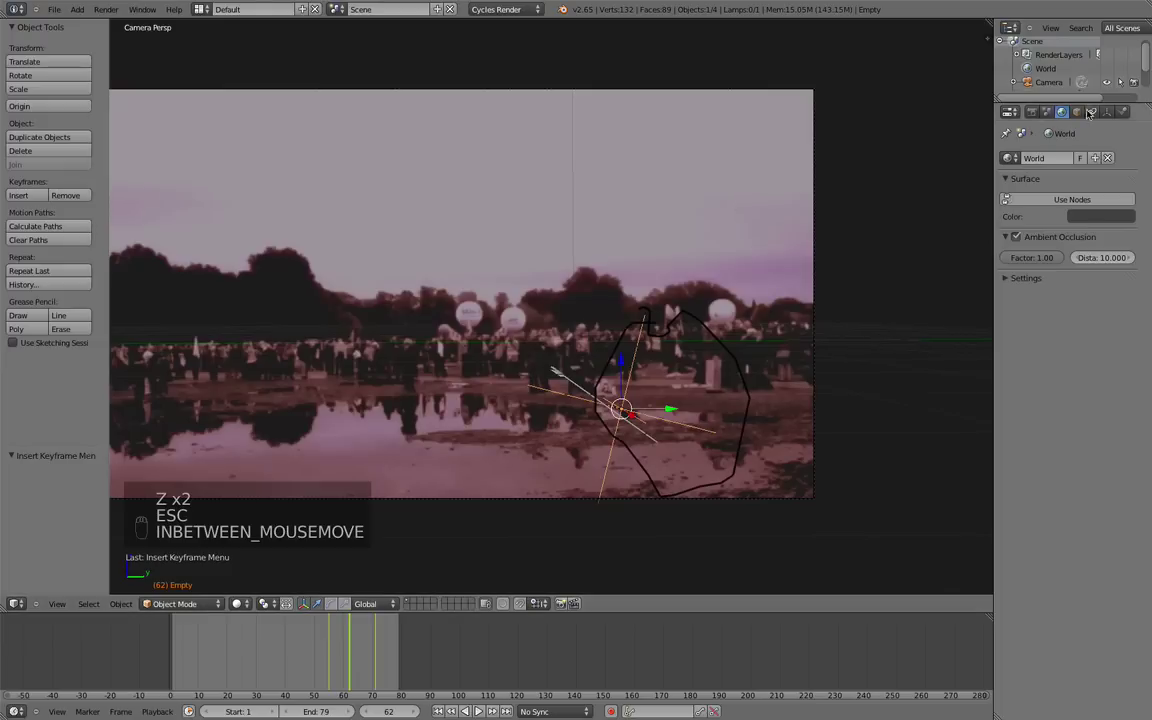
{"action": "left_click", "coordinate": [1031, 111]}
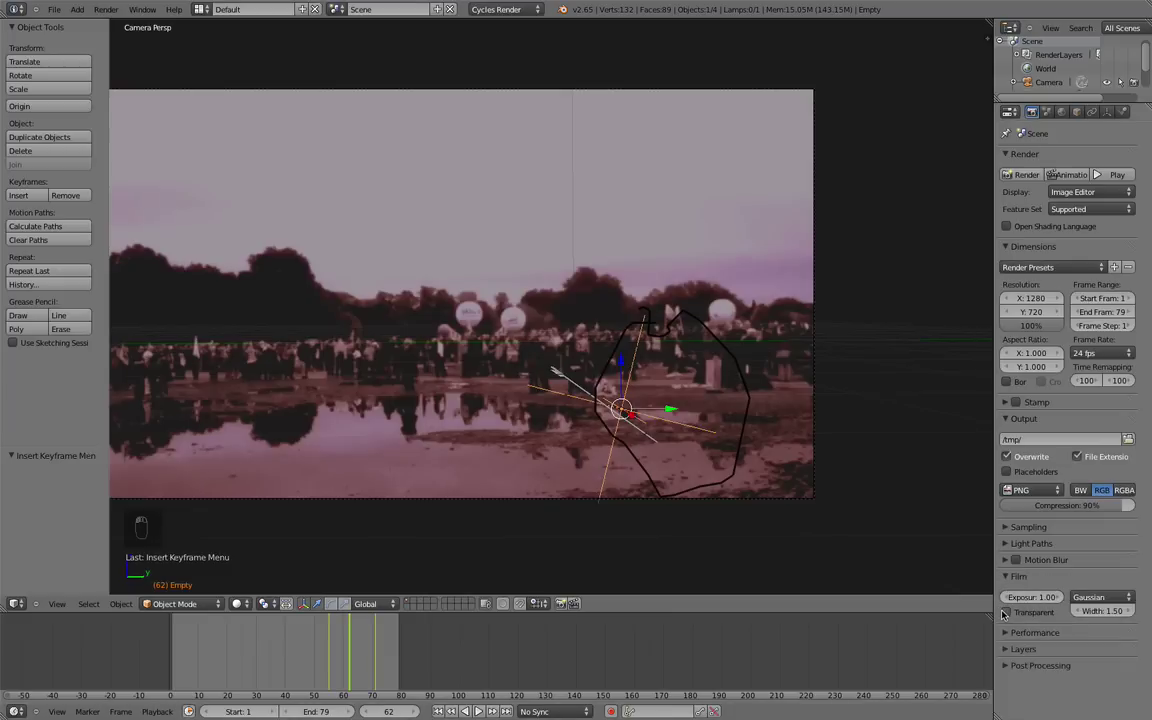
{"action": "left_click", "coordinate": [1006, 612]}
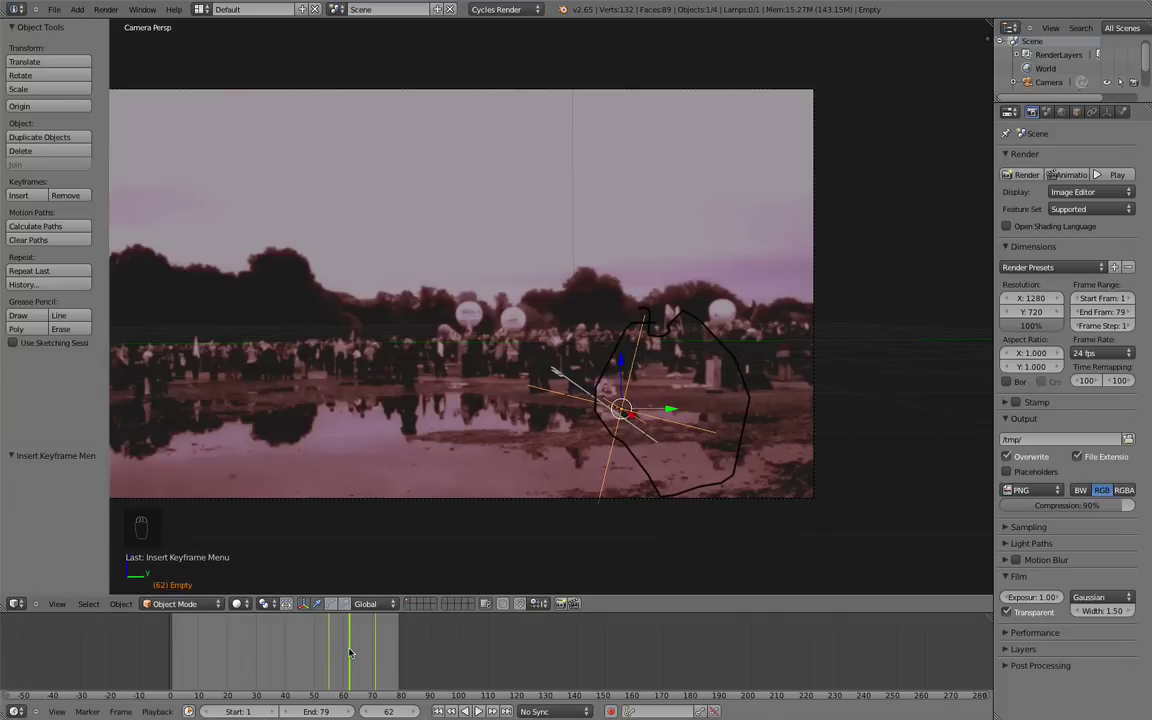
Re-render frame 62 with transparent film via Render > Render Image
{"action": "left_click", "coordinate": [110, 10]}
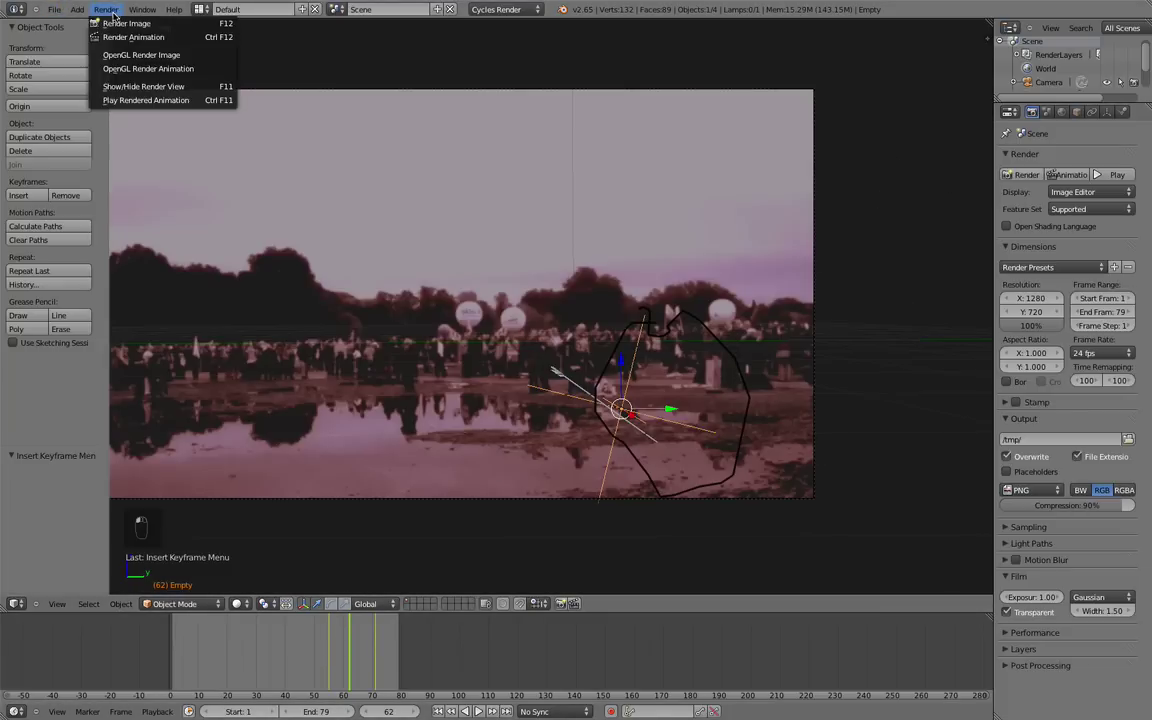
{"action": "left_click", "coordinate": [122, 23]}
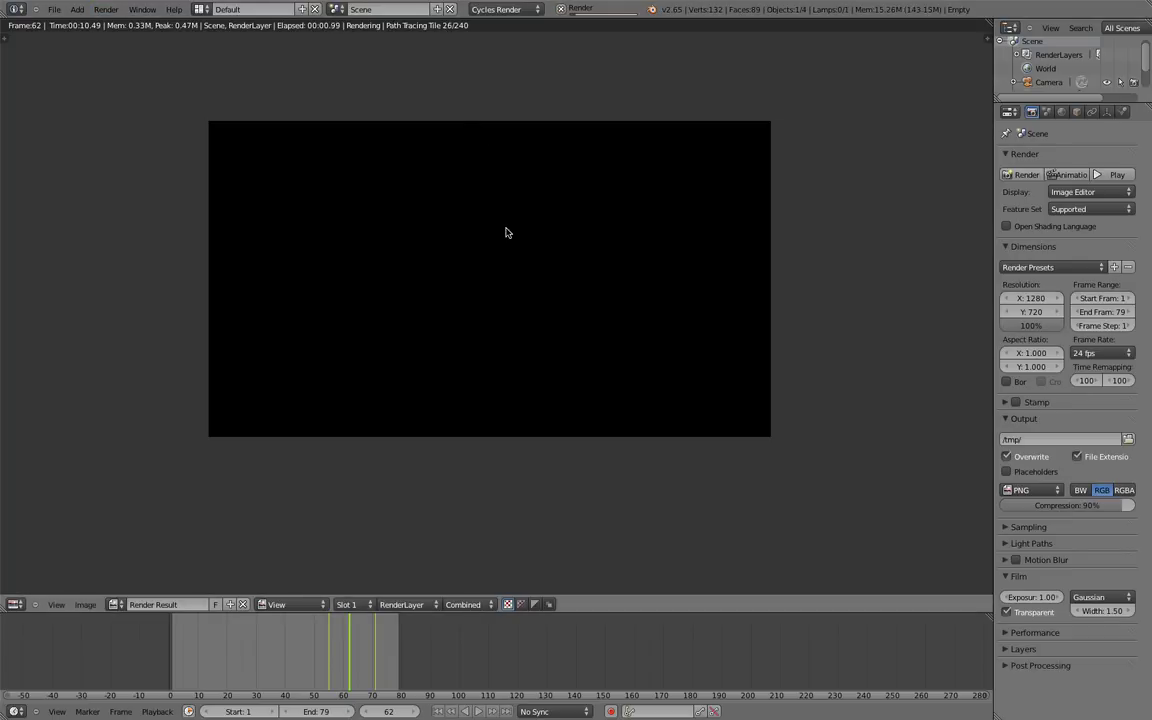
{"action": "scroll", "coordinate": [507, 233], "scroll_direction": "up", "scroll_amount": 1}
{"action": "scroll", "coordinate": [509, 234], "scroll_direction": "up", "scroll_amount": 1}
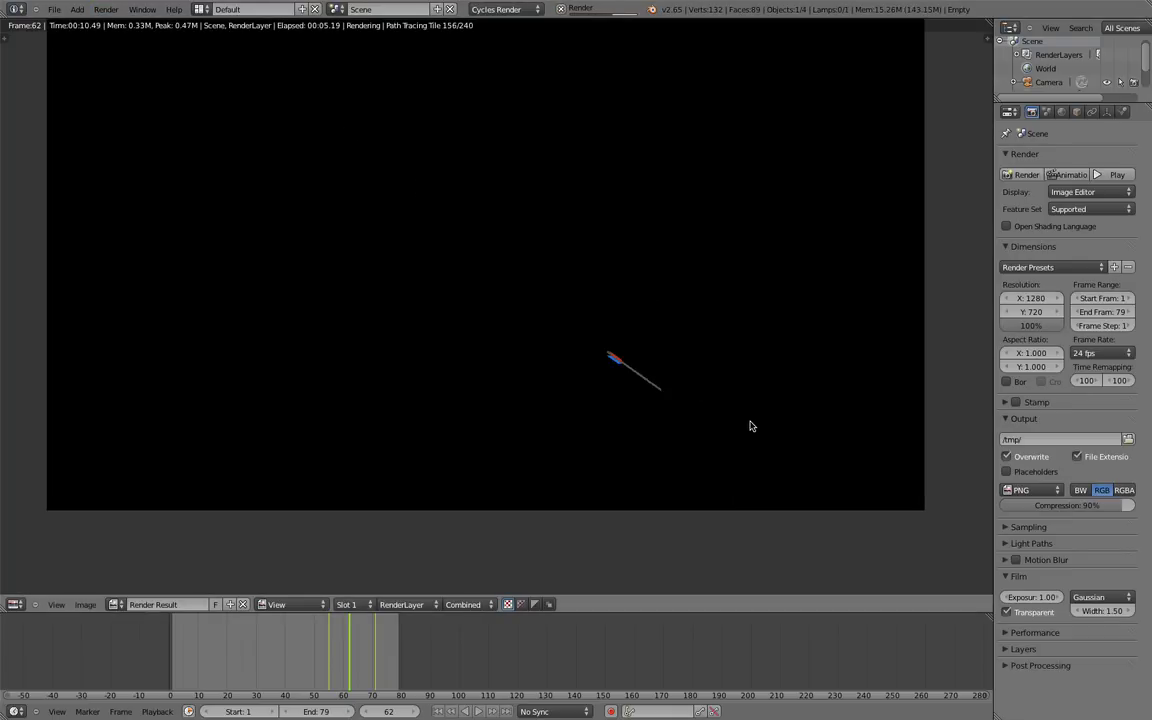
{"action": "scroll", "coordinate": [612, 327], "scroll_direction": "up", "scroll_amount": 1}
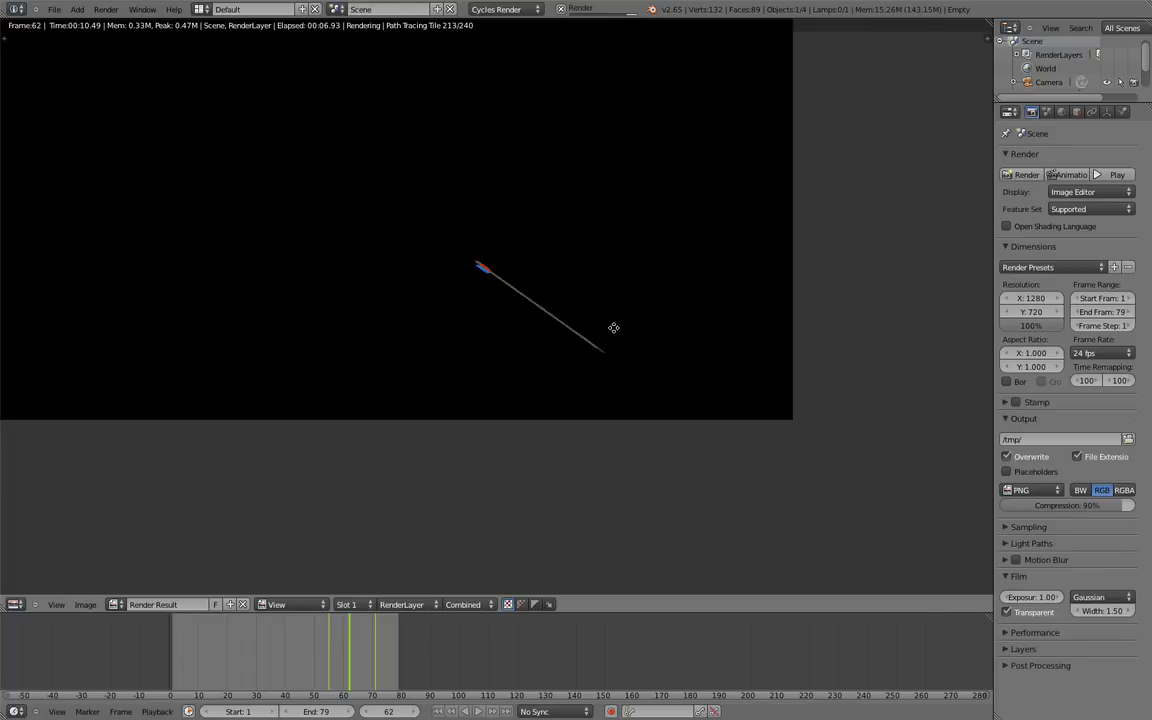
{"action": "scroll", "coordinate": [620, 332], "scroll_direction": "up", "scroll_amount": 1}
{"action": "scroll", "coordinate": [657, 333], "scroll_direction": "up", "scroll_amount": 1}
{"action": "scroll", "coordinate": [494, 231], "scroll_direction": "up", "scroll_amount": 4}
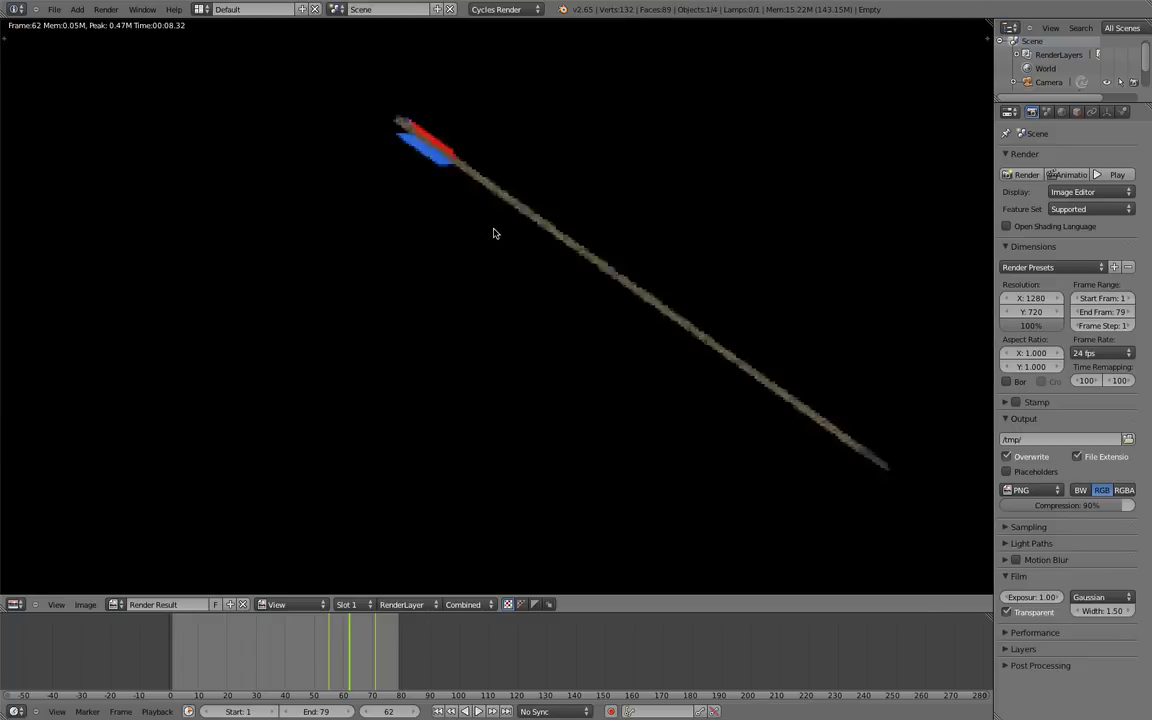
{"action": "scroll", "coordinate": [512, 220], "scroll_direction": "up", "scroll_amount": 2}
{"action": "scroll", "coordinate": [591, 275], "scroll_direction": "down", "scroll_amount": 2}
{"action": "scroll", "coordinate": [631, 286], "scroll_direction": "down", "scroll_amount": 2}
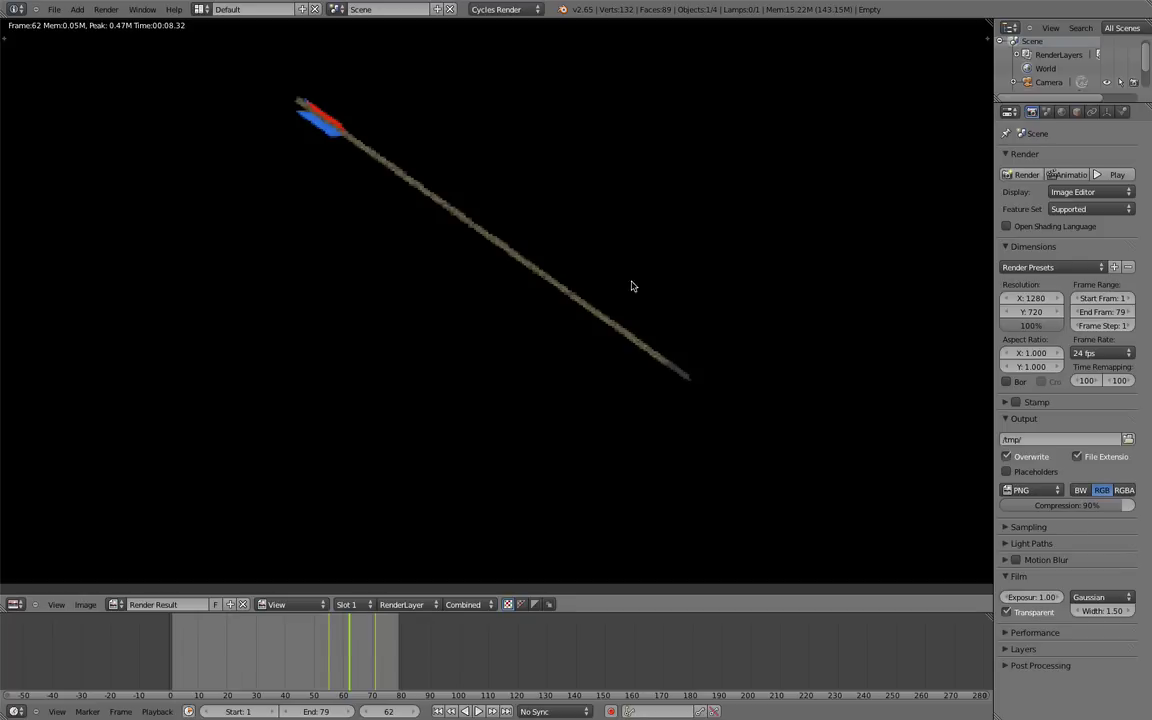
Pan and zoom the render to inspect the arrow shaft and red and blue fletching
{"action": "middle_click_drag", "start_coordinate": [498, 332], "coordinate": [694, 347]}
{"action": "scroll", "coordinate": [501, 265], "scroll_direction": "down", "scroll_amount": 3}
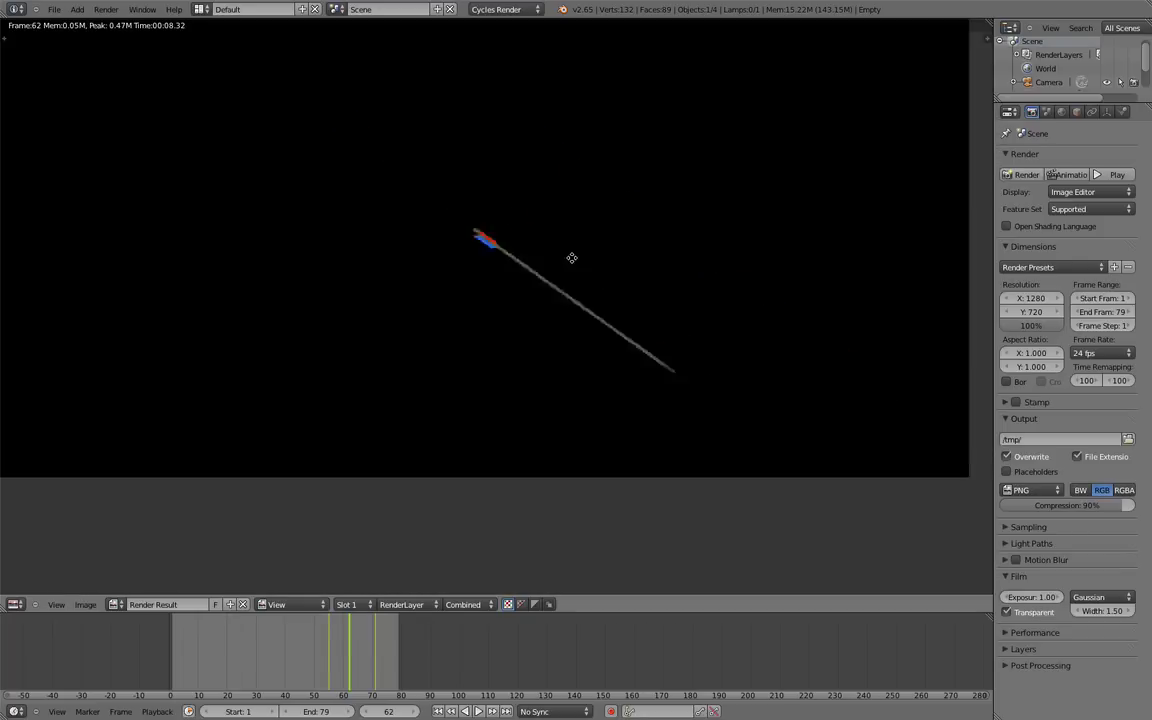
{"action": "middle_click_drag", "start_coordinate": [571, 257], "coordinate": [767, 320]}
{"action": "scroll", "coordinate": [649, 201], "scroll_direction": "down", "scroll_amount": 3}
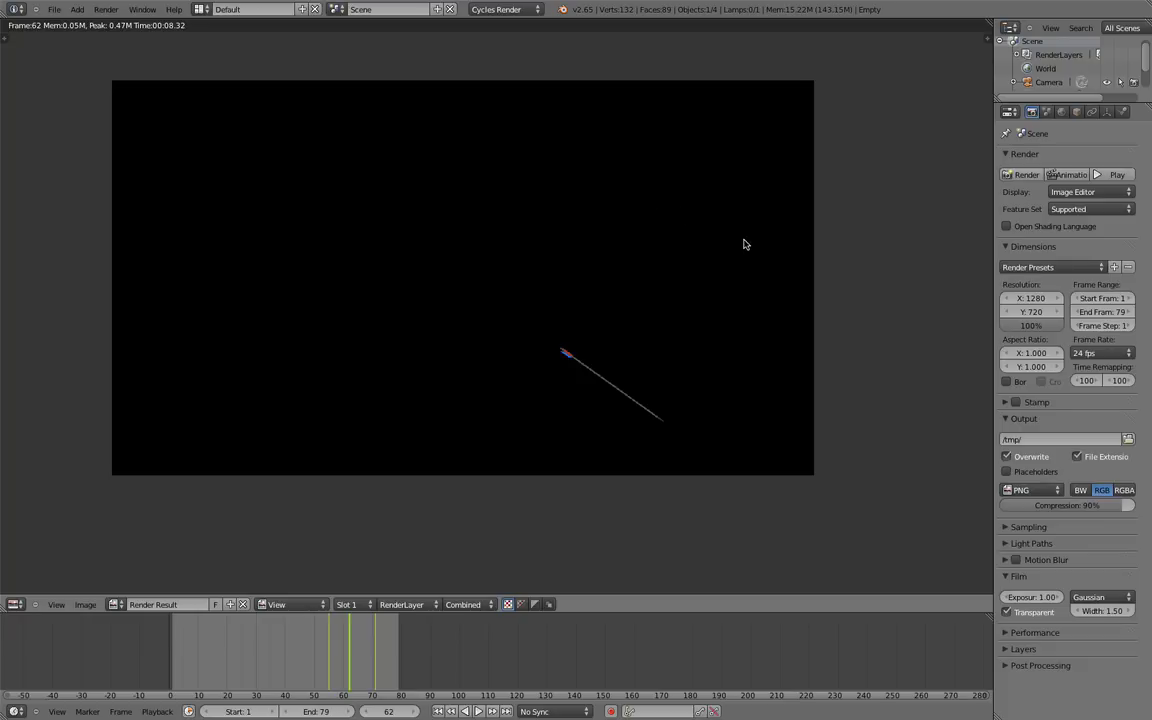
{"action": "scroll", "coordinate": [680, 342], "scroll_direction": "up", "scroll_amount": 1}
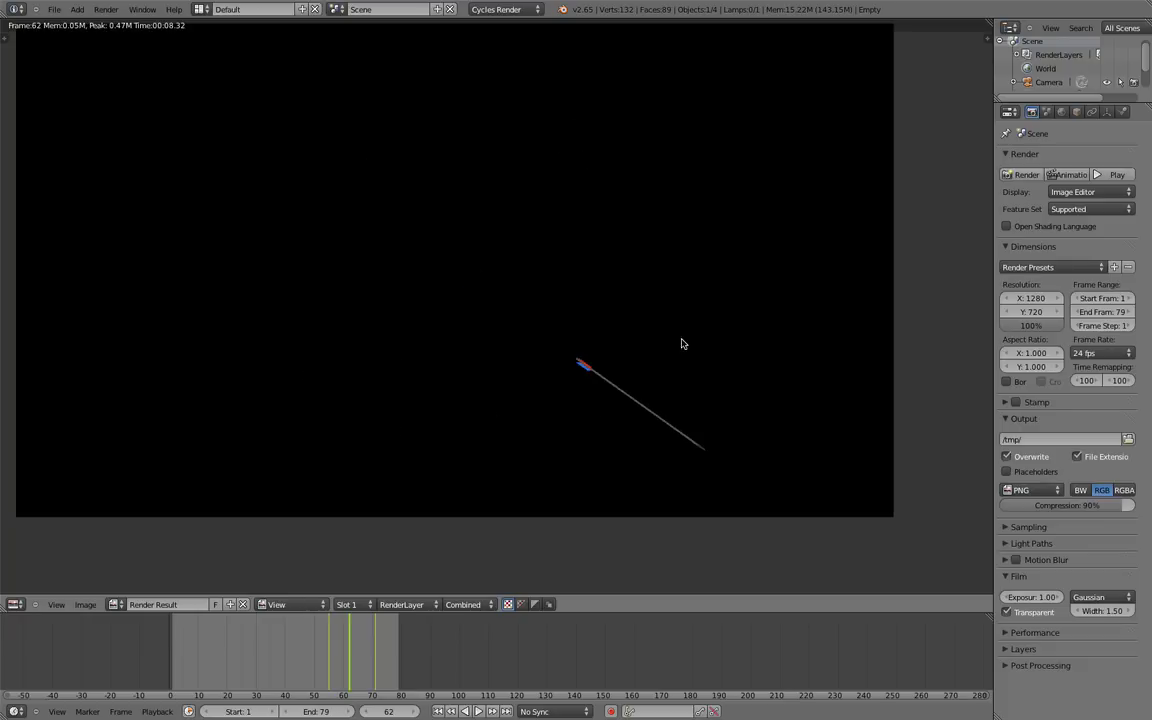
{"action": "middle_click_drag", "start_coordinate": [680, 342], "coordinate": [599, 288]}
{"action": "scroll", "coordinate": [589, 255], "scroll_direction": "up", "scroll_amount": 5}
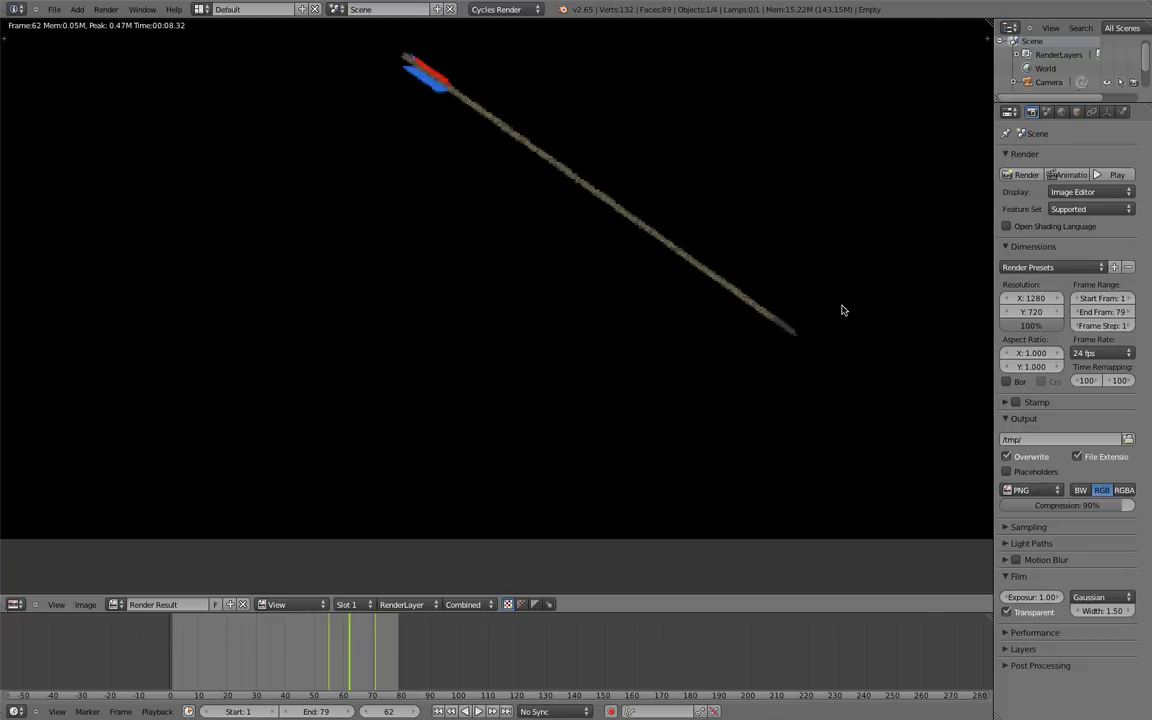
{"action": "scroll", "coordinate": [620, 320], "scroll_direction": "up", "scroll_amount": 2}
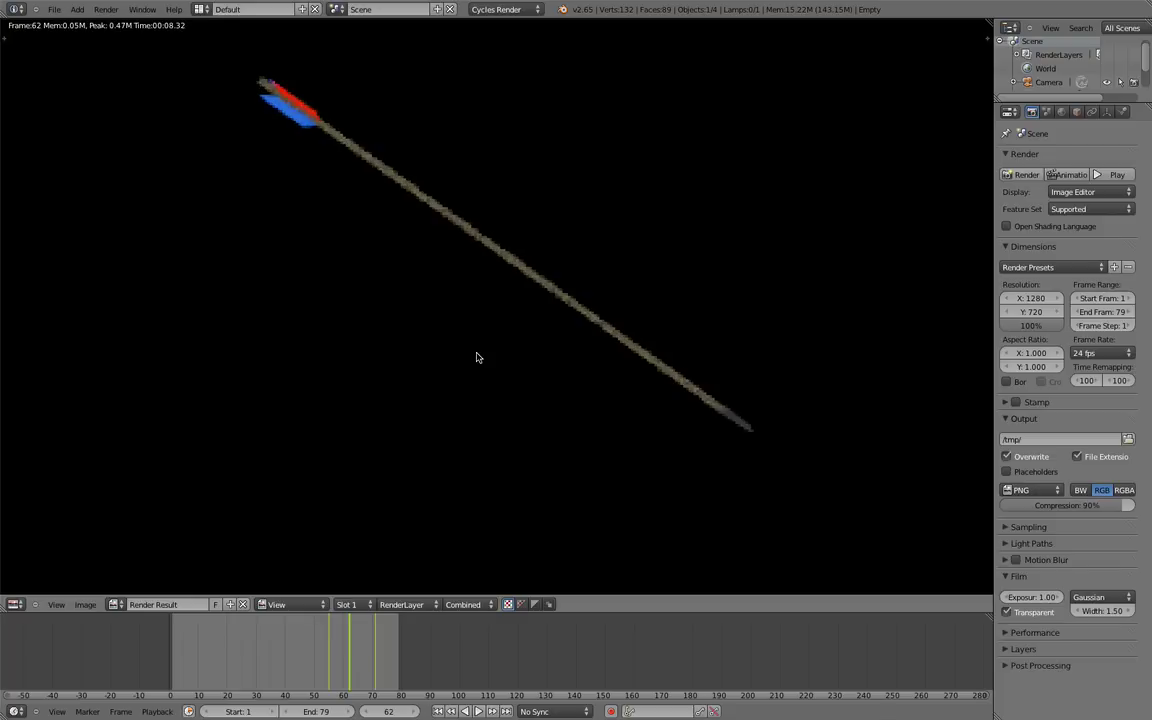
{"action": "scroll", "coordinate": [530, 345], "scroll_direction": "up", "scroll_amount": 1}
{"action": "mouse_move", "coordinate": [760, 329]}
{"action": "middle_mouse_down"}
{"action": "mouse_move", "coordinate": [725, 321]}
{"action": "mouse_move", "coordinate": [765, 382]}
{"action": "middle_mouse_up"}
{"action": "scroll", "coordinate": [460, 285], "scroll_direction": "down", "scroll_amount": 2}
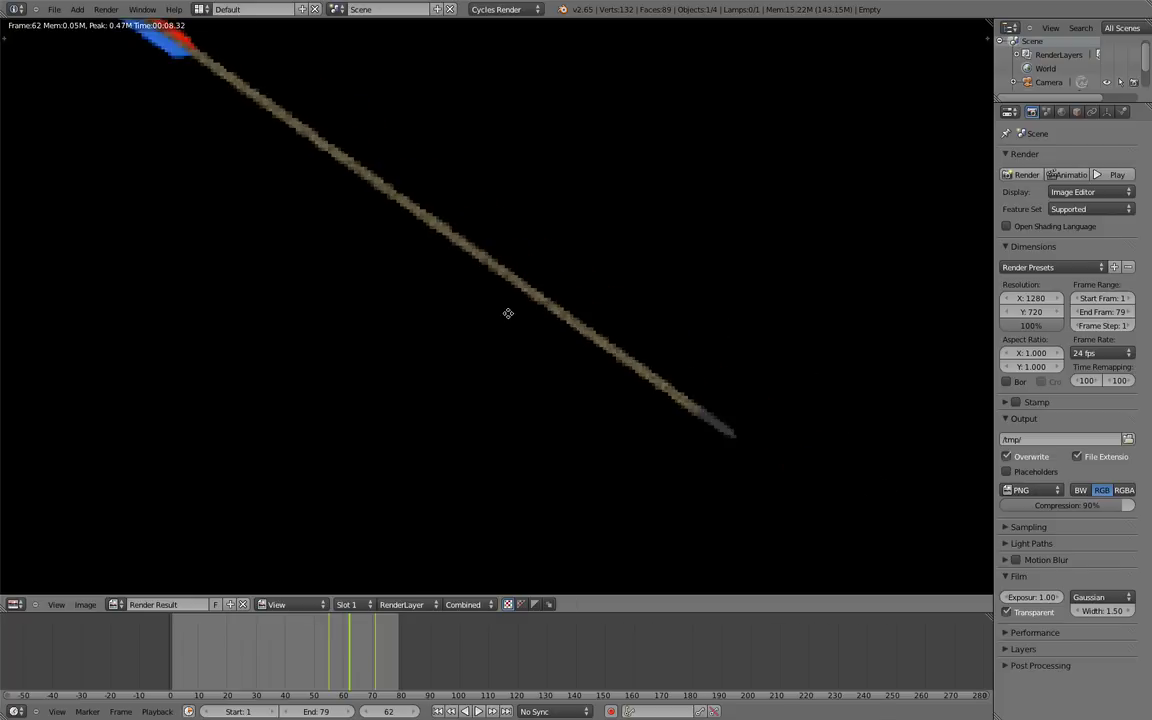
{"action": "middle_click_drag", "start_coordinate": [458, 283], "coordinate": [606, 335]}
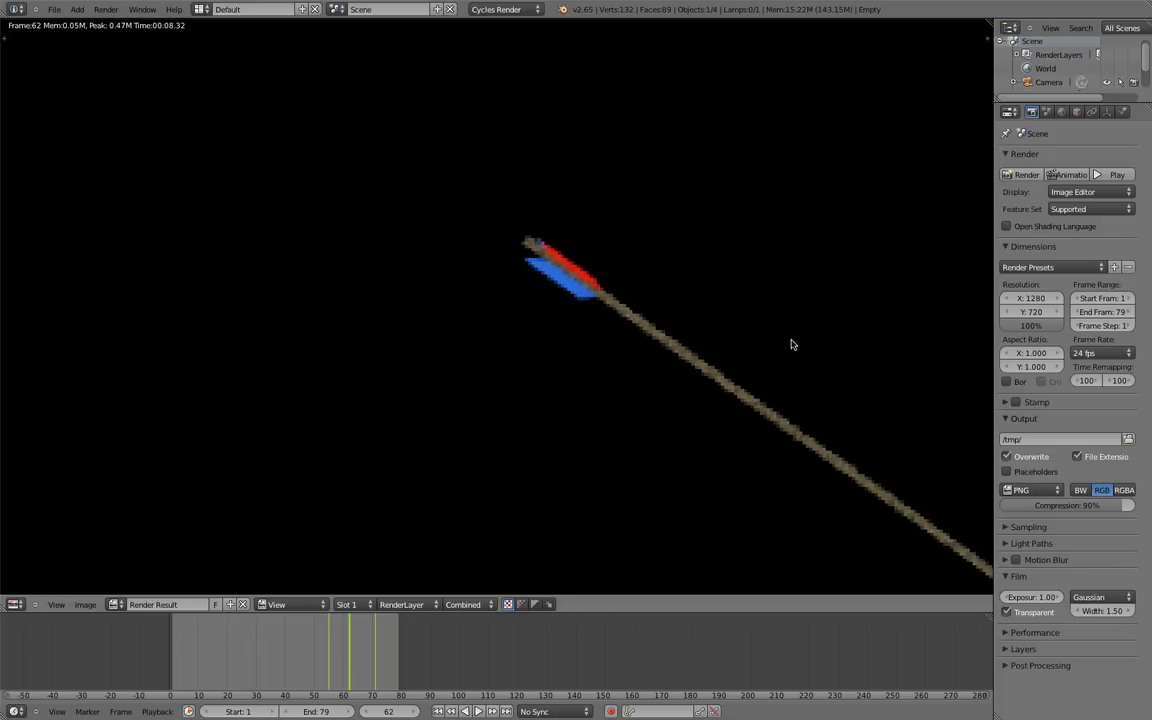
{"action": "scroll", "coordinate": [684, 237], "scroll_direction": "down", "scroll_amount": 2}
{"action": "scroll", "coordinate": [640, 208], "scroll_direction": "down", "scroll_amount": 3}
Return to the scene and try H.264, then MPEG, as the output file format
{"action": "key", "text": "Escape"}
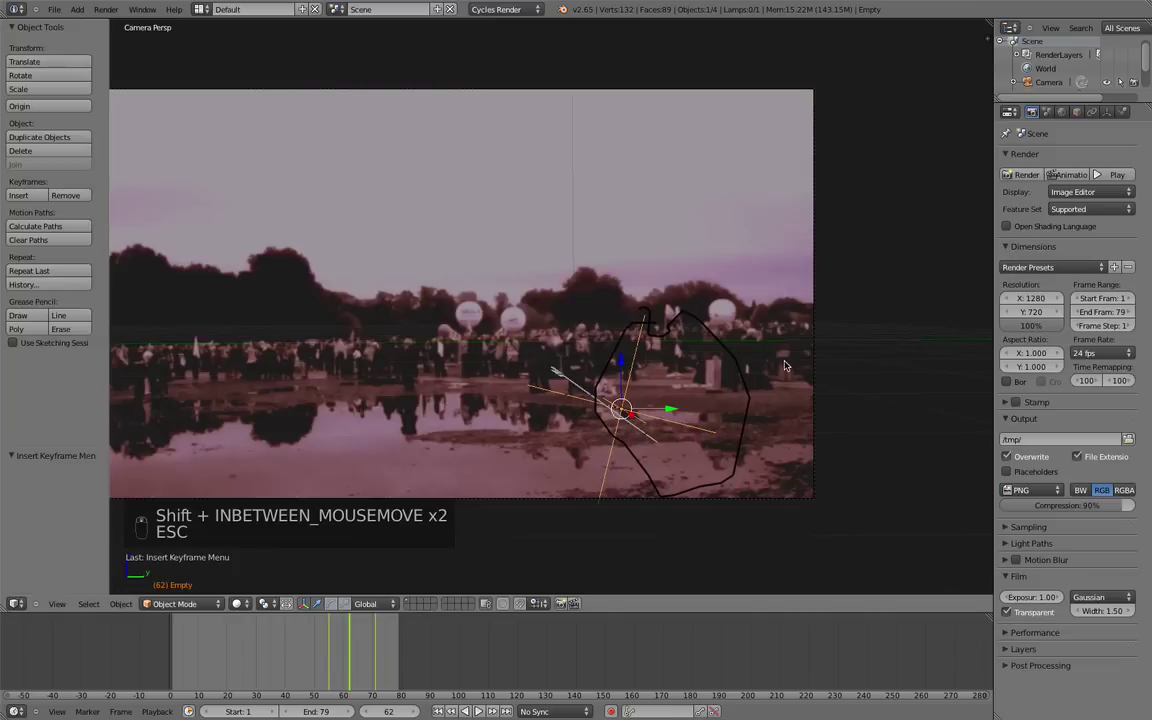
{"action": "scroll", "coordinate": [785, 366], "scroll_direction": "down", "scroll_amount": 2}
{"action": "scroll", "coordinate": [432, 465], "scroll_direction": "down", "scroll_amount": 2}
{"action": "scroll", "coordinate": [432, 465], "scroll_direction": "up", "scroll_amount": 5}
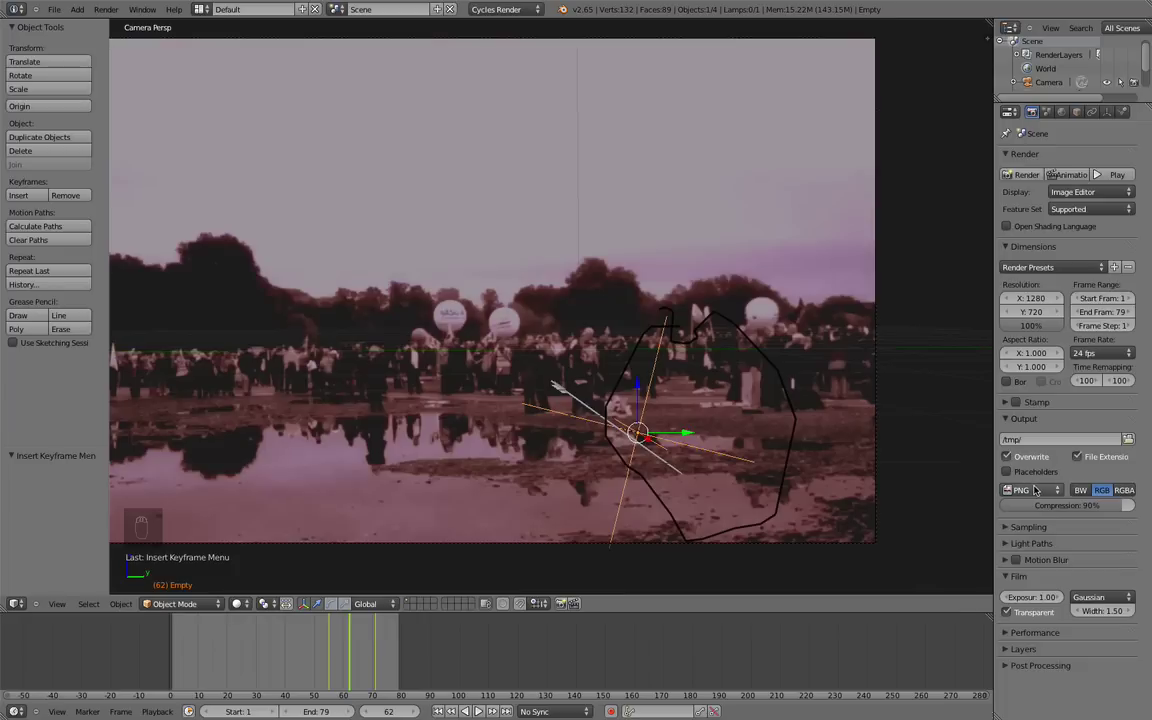
{"action": "left_click", "coordinate": [1028, 490]}
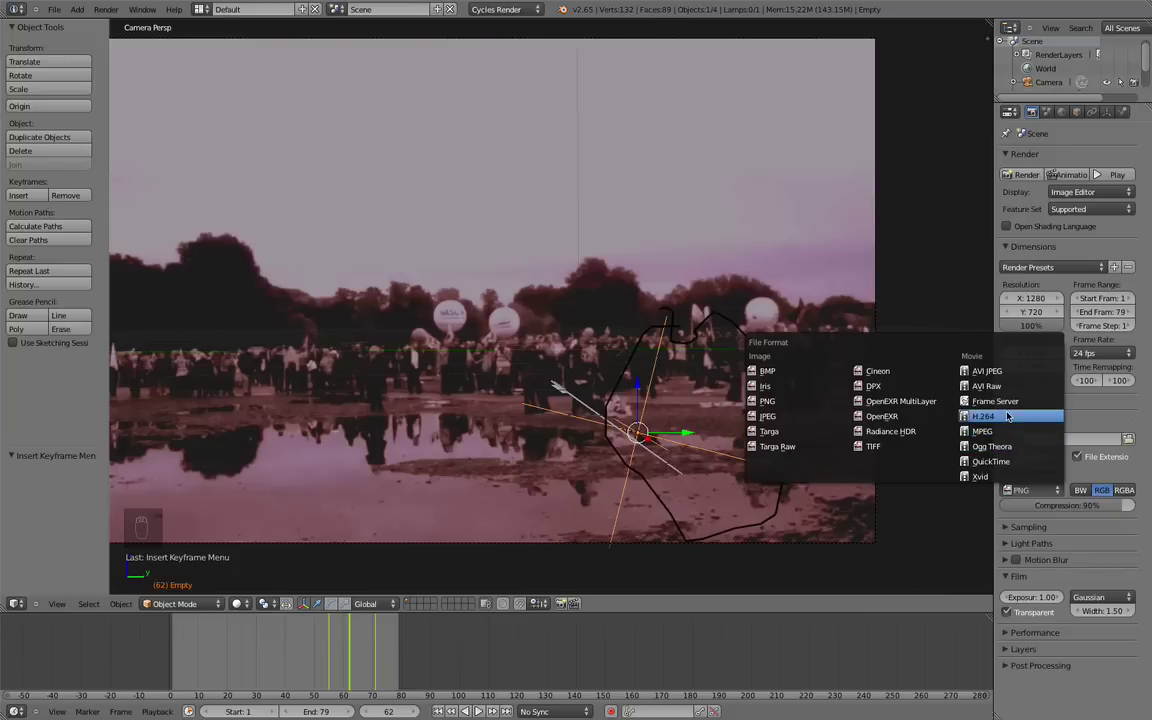
{"action": "left_click", "coordinate": [1007, 416]}
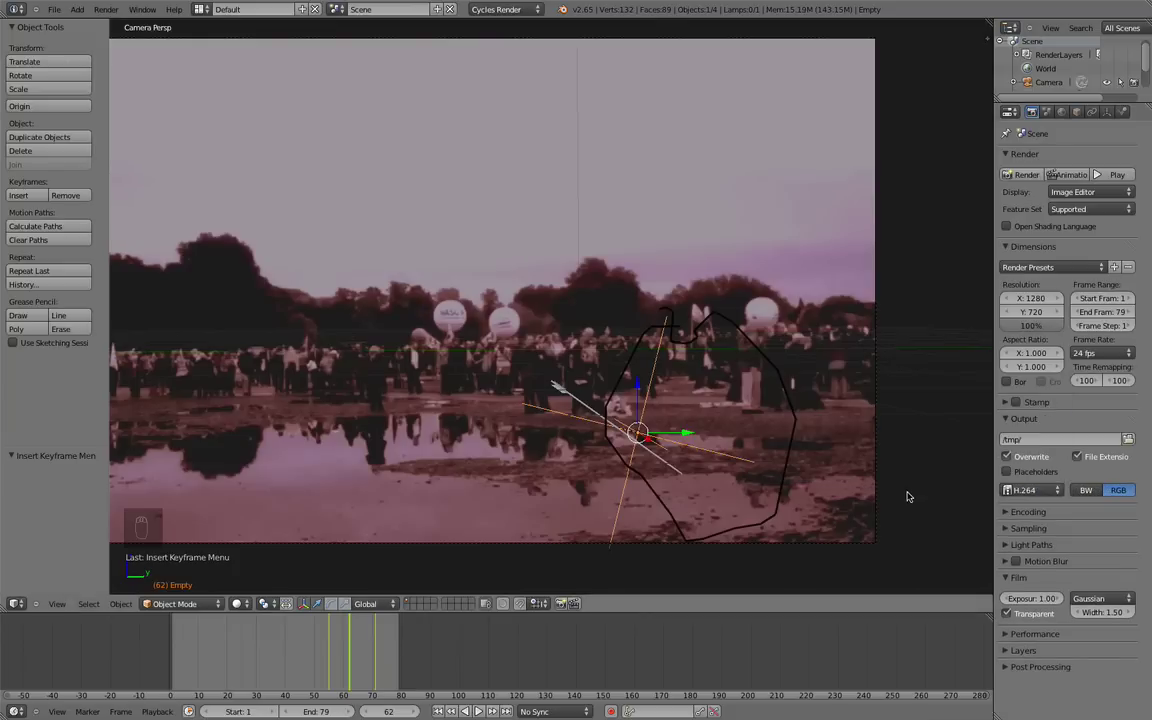
{"action": "left_click", "coordinate": [1048, 490]}
{"action": "left_click", "coordinate": [983, 431]}
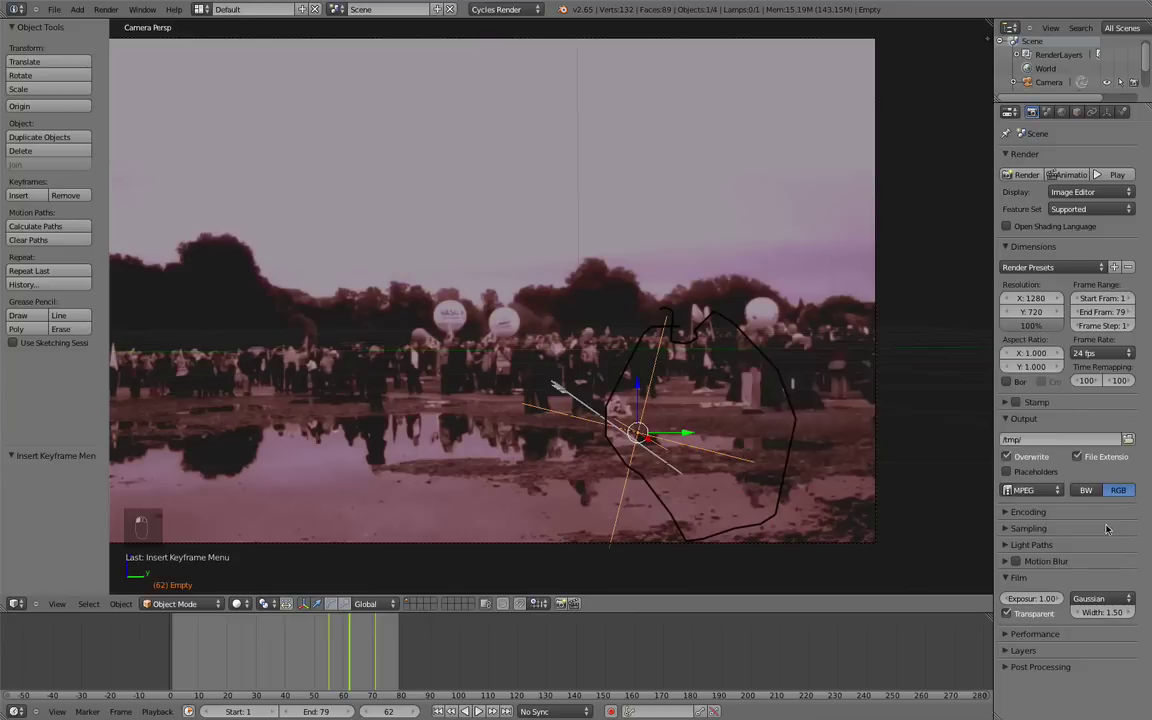
Try Xvid and AVI Raw, finally settling the output format on MPEG
{"action": "left_click", "coordinate": [1048, 485]}
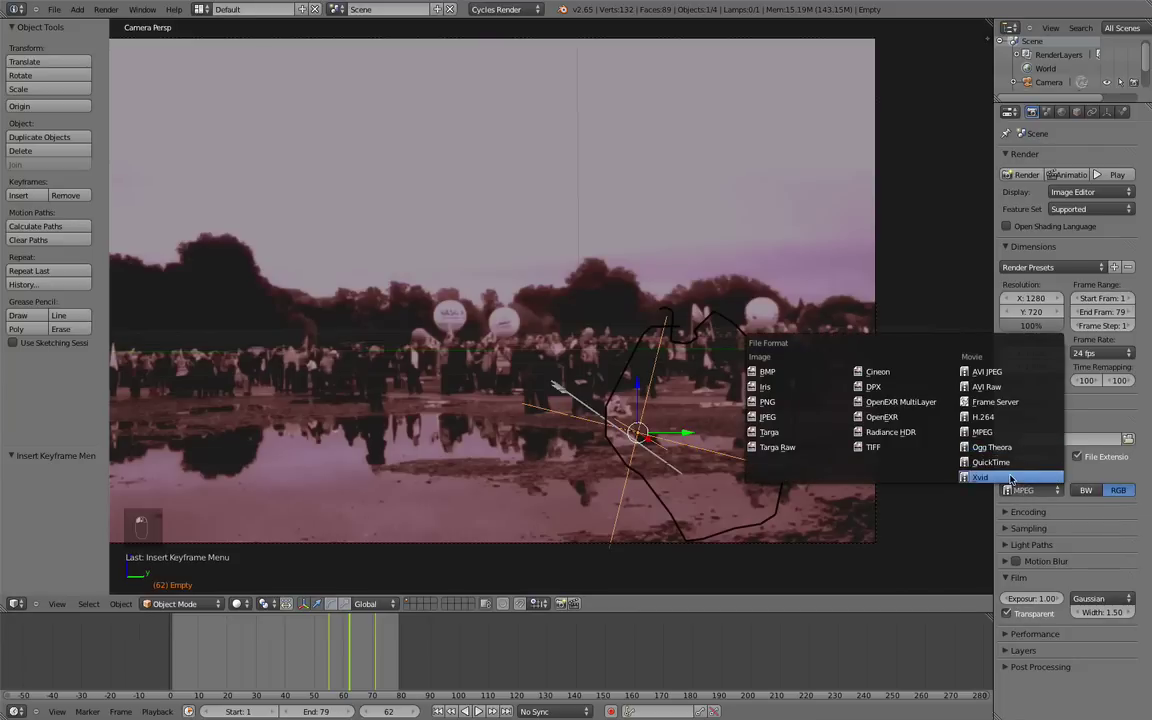
{"action": "left_click", "coordinate": [985, 473]}
{"action": "left_click", "coordinate": [1053, 494]}
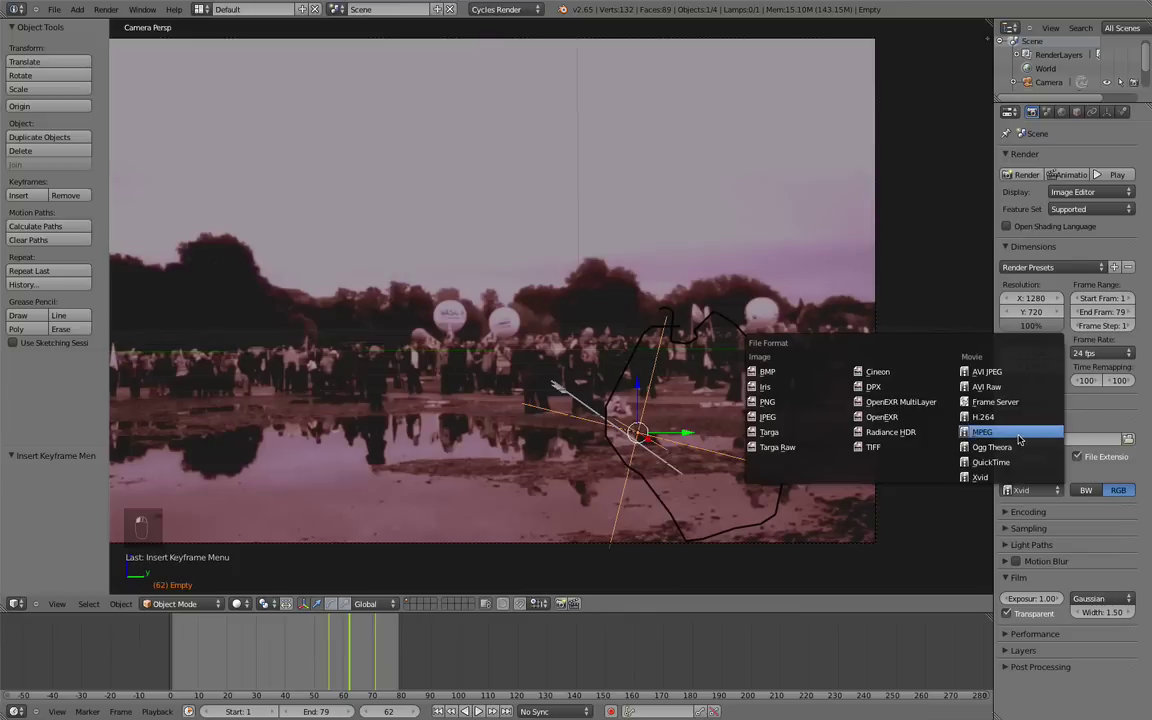
{"action": "left_click", "coordinate": [990, 431]}
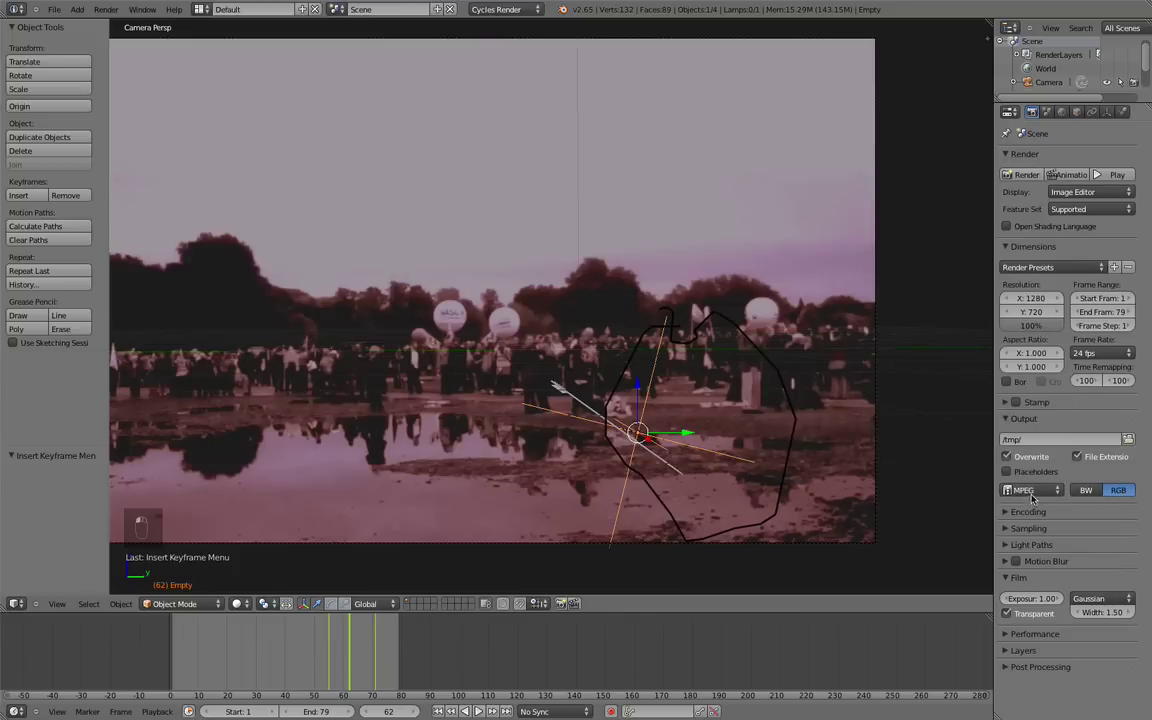
{"action": "left_click", "coordinate": [1030, 490]}
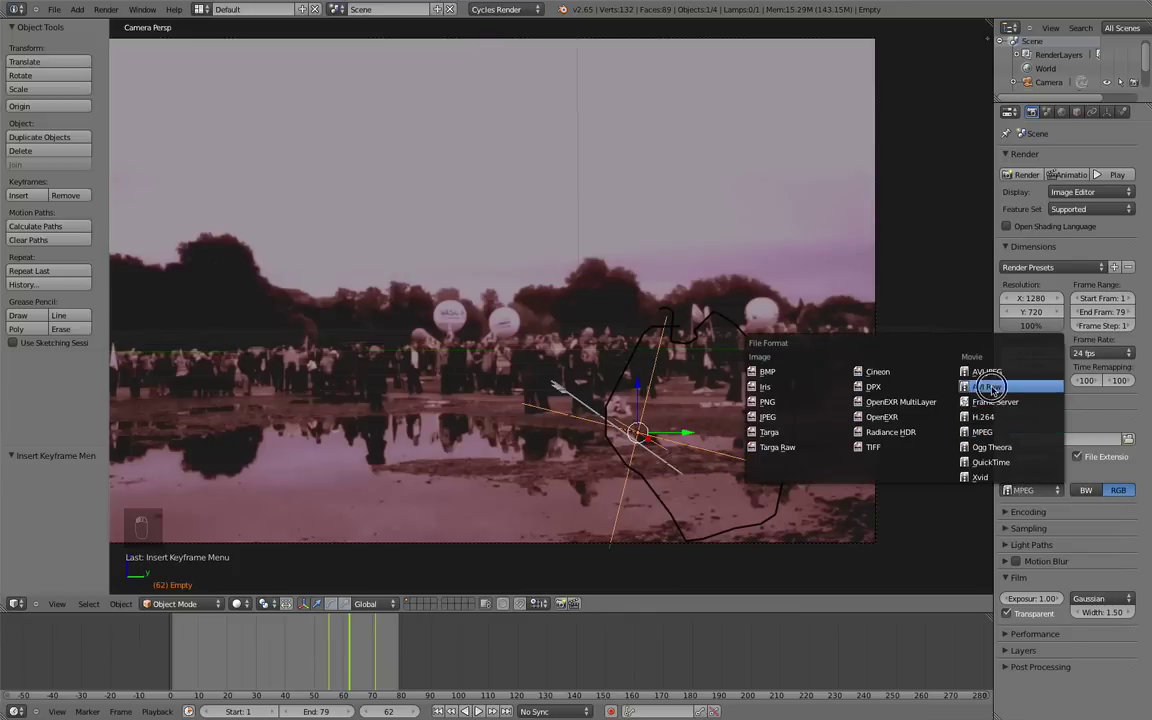
{"action": "left_click", "coordinate": [985, 387]}
{"action": "left_click", "coordinate": [1044, 487]}
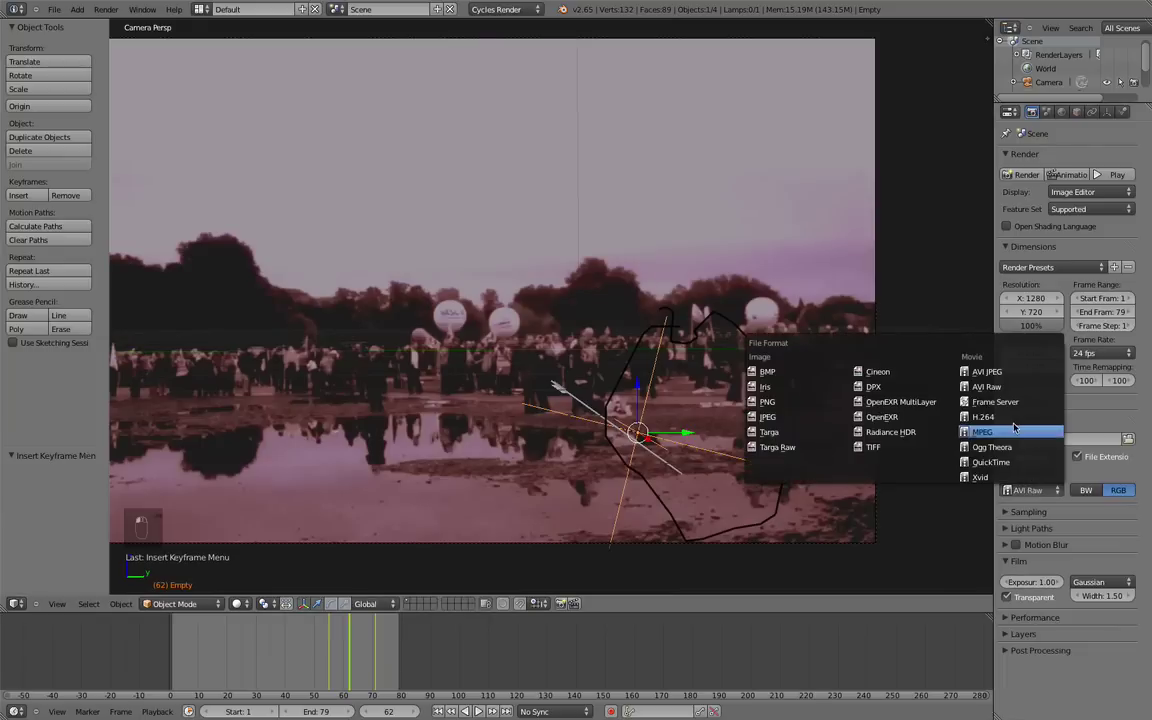
{"action": "left_click", "coordinate": [930, 384]}
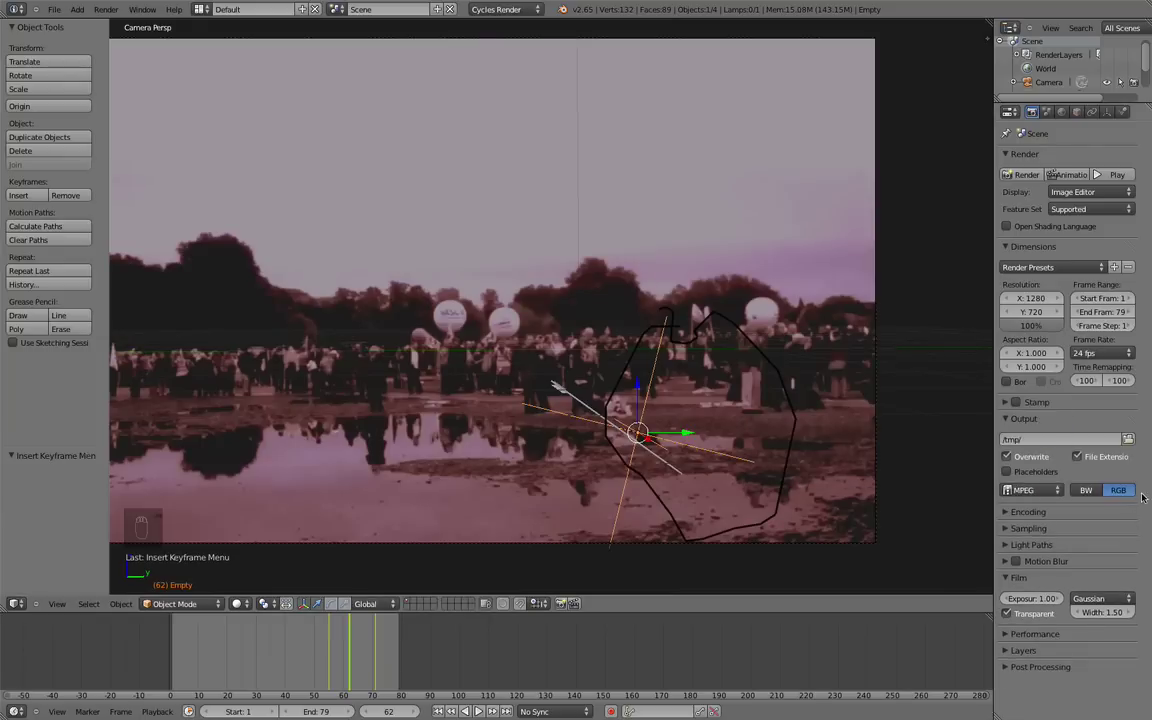
Expand the Encoding panel to show the MPEG settings
{"action": "left_click", "coordinate": [1006, 512]}
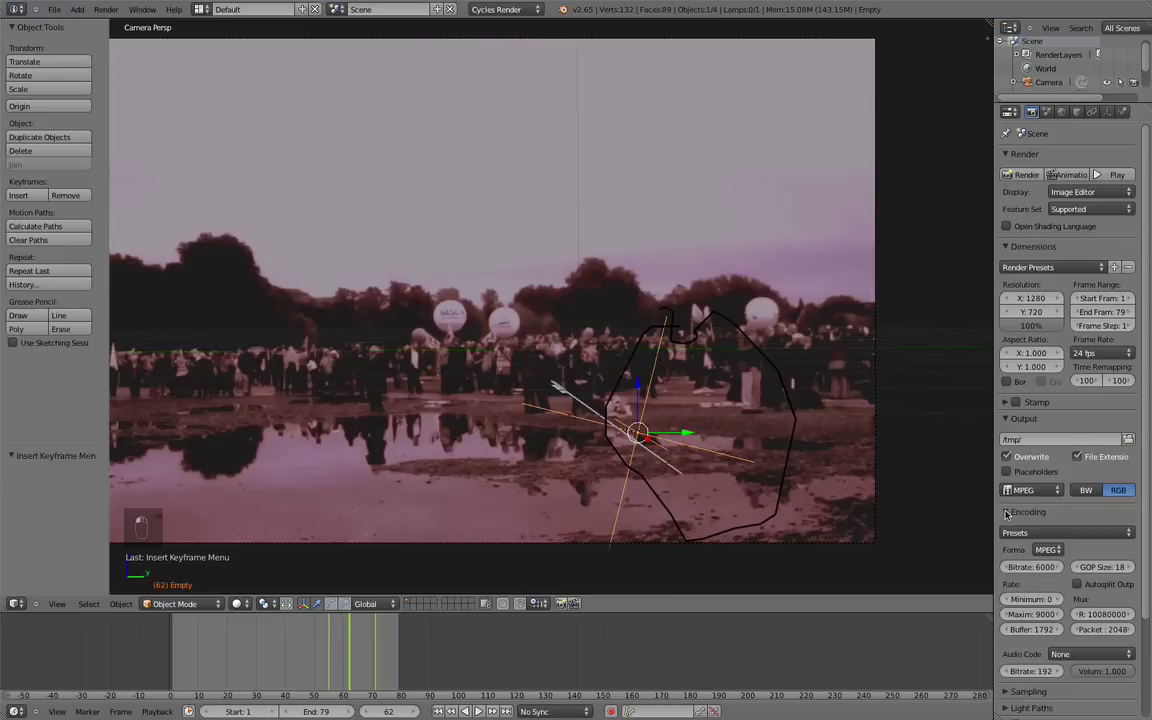
{"action": "scroll", "coordinate": [1057, 533], "scroll_direction": "down", "scroll_amount": 3}
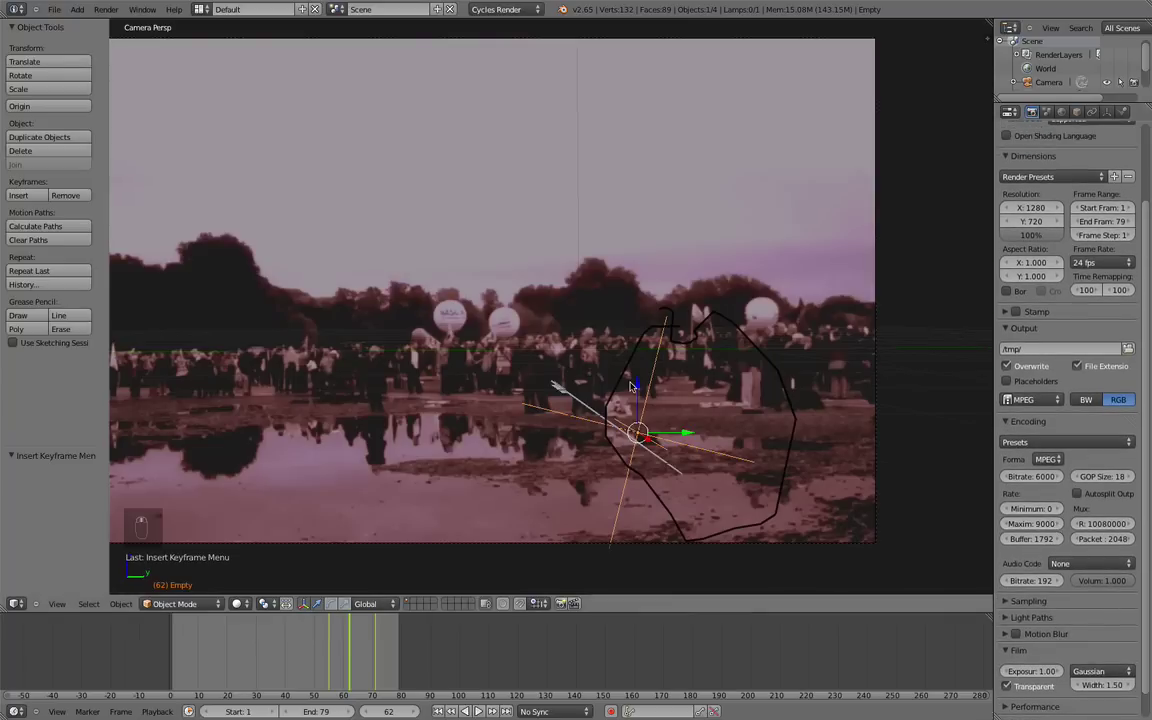
{"action": "scroll", "coordinate": [393, 208], "scroll_direction": "down", "scroll_amount": 3}
{"action": "scroll", "coordinate": [563, 255], "scroll_direction": "up", "scroll_amount": 4}
{"action": "scroll", "coordinate": [599, 239], "scroll_direction": "down", "scroll_amount": 3}
Open the Render menu, then step and scrub the timeline to frame 74
{"action": "left_click", "coordinate": [142, 9]}
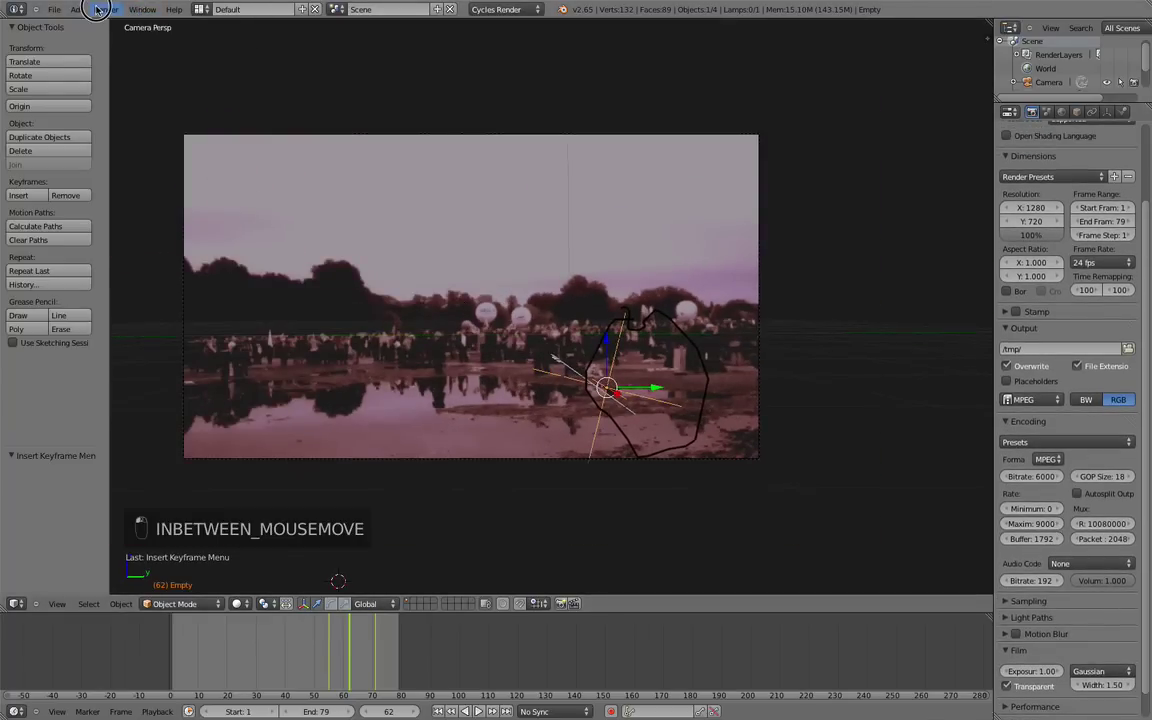
{"action": "left_click", "coordinate": [114, 13]}
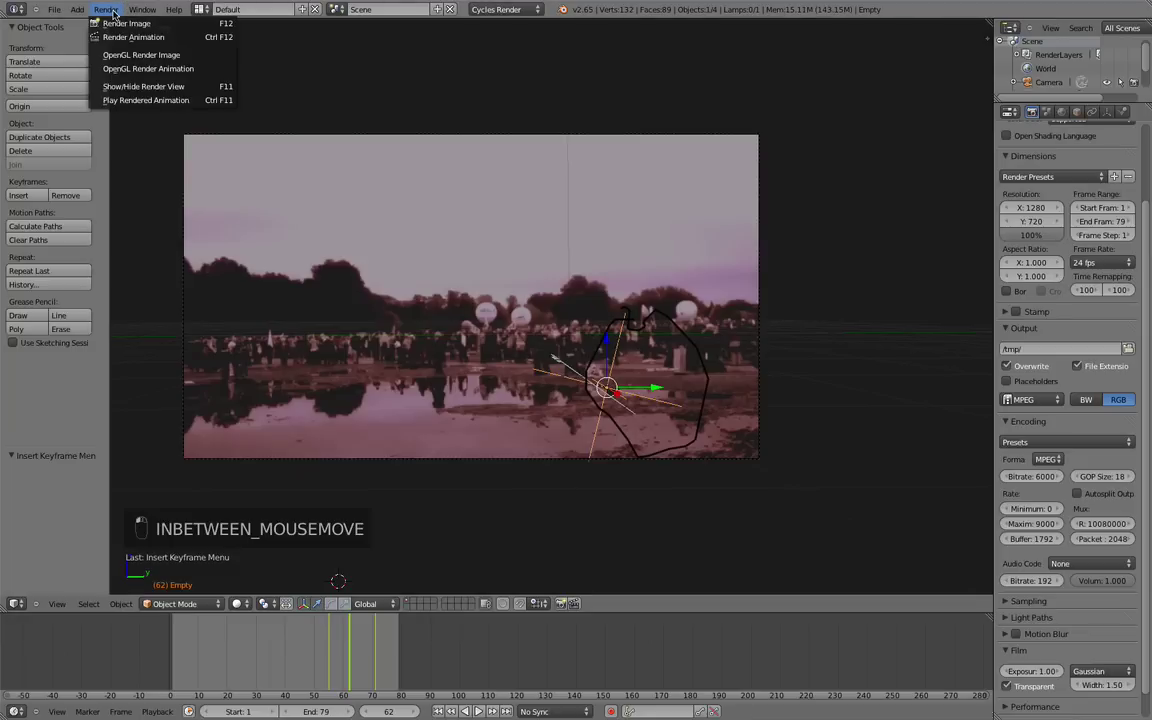
{"action": "key", "text": "Left"}
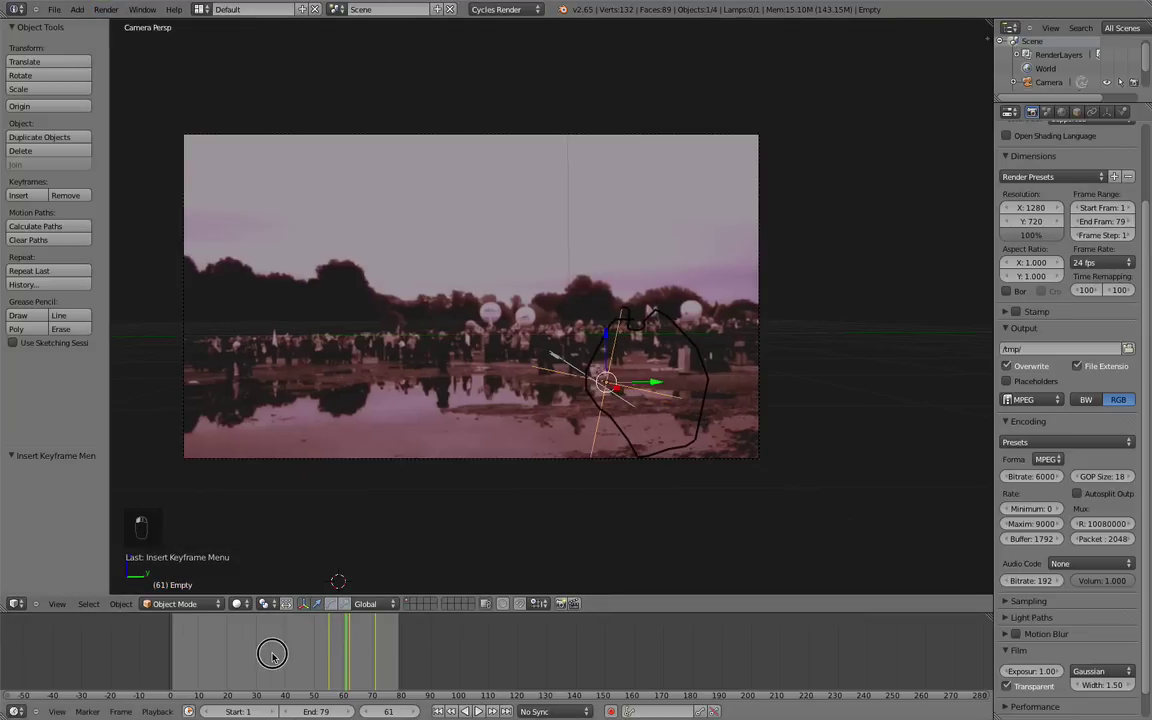
{"action": "mouse_move", "coordinate": [271, 655]}
{"action": "left_mouse_down"}
{"action": "mouse_move", "coordinate": [98, 648]}
{"action": "mouse_move", "coordinate": [437, 645]}
{"action": "mouse_move", "coordinate": [355, 638]}
{"action": "mouse_move", "coordinate": [387, 640]}
{"action": "mouse_move", "coordinate": [360, 625]}
{"action": "mouse_move", "coordinate": [385, 629]}
{"action": "left_mouse_up"}
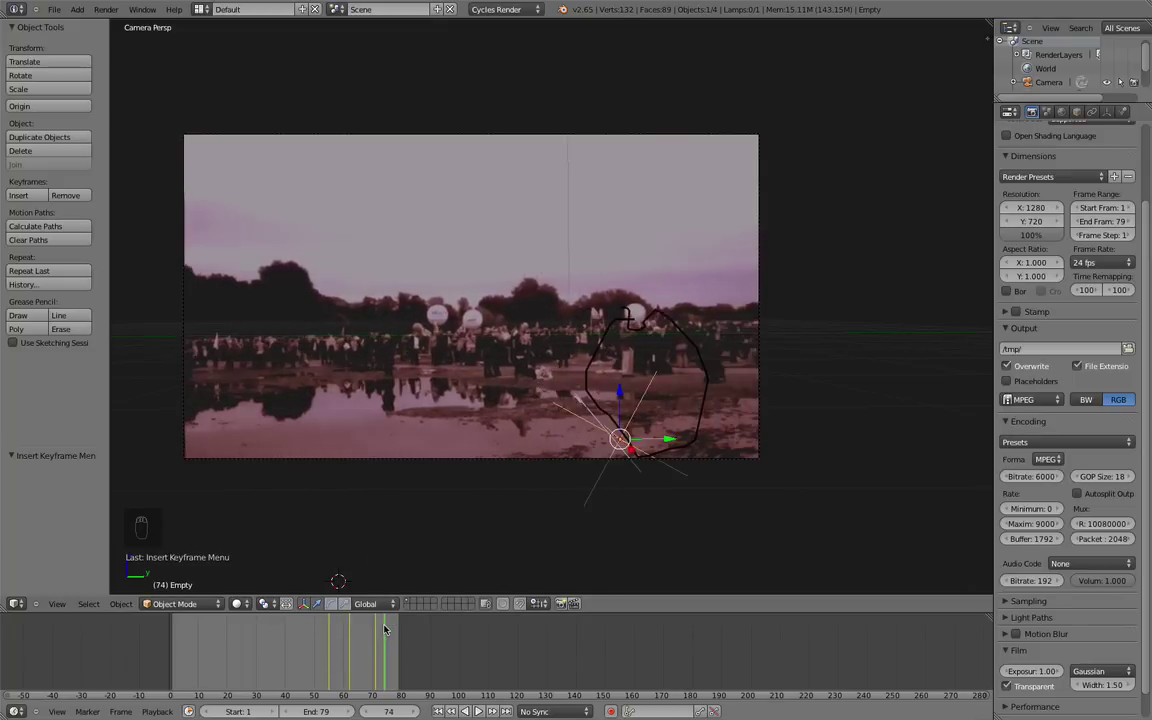
Render frame 74 with F12 and pan around the arrow in the result
{"action": "left_click", "coordinate": [105, 9]}
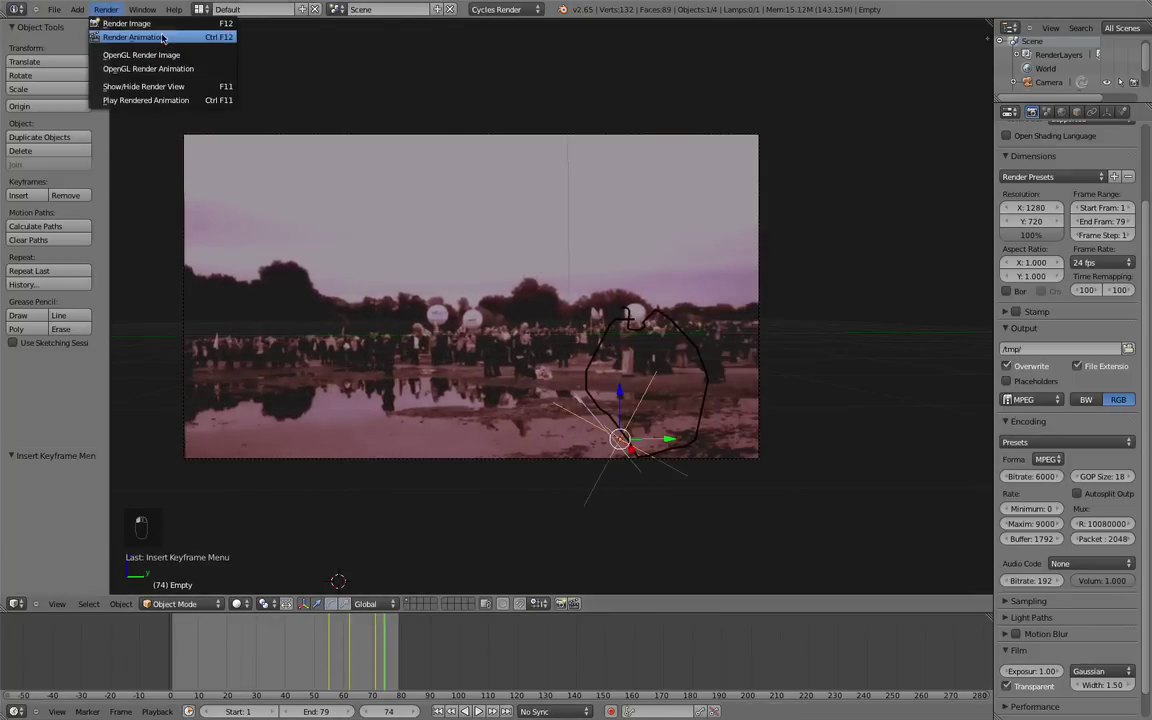
{"action": "key", "text": "F12"}
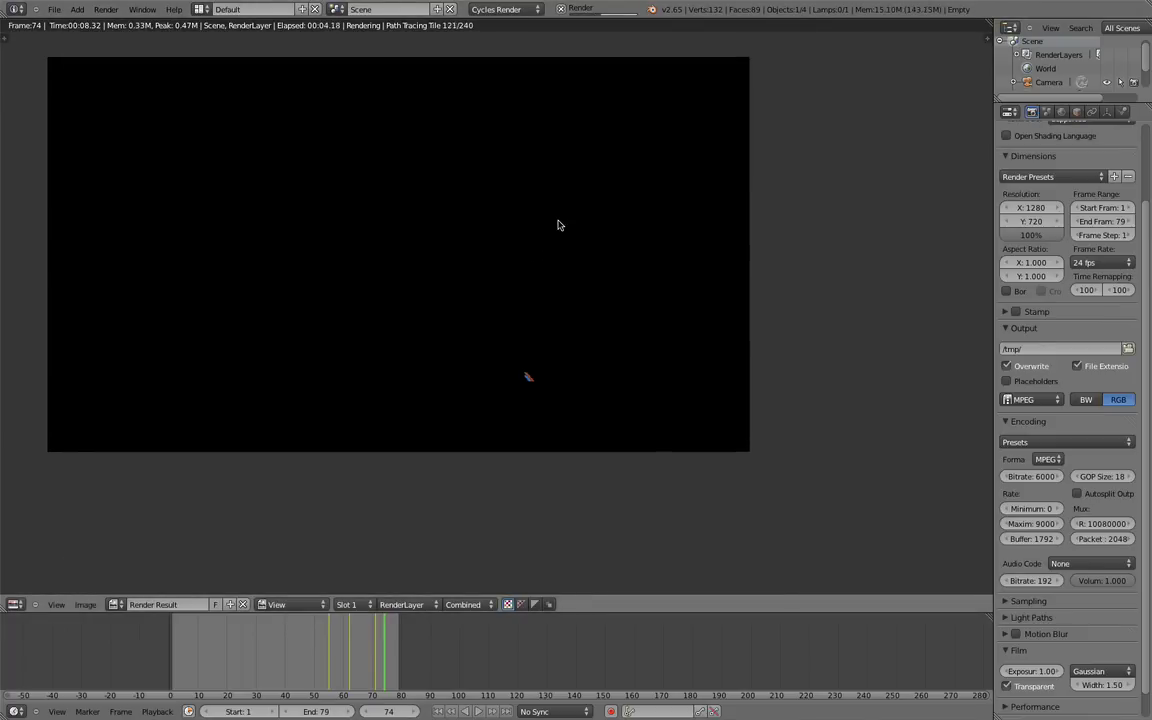
{"action": "scroll", "coordinate": [565, 300], "scroll_direction": "up", "scroll_amount": 3}
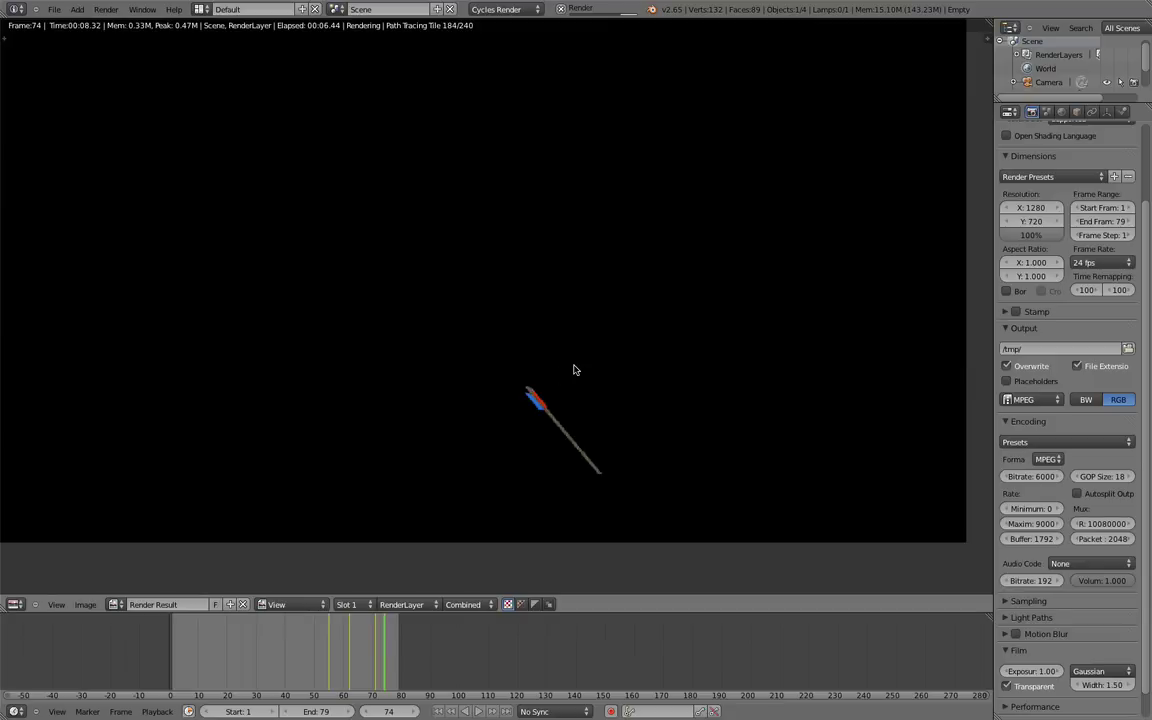
{"action": "scroll", "coordinate": [633, 386], "scroll_direction": "up", "scroll_amount": 2}
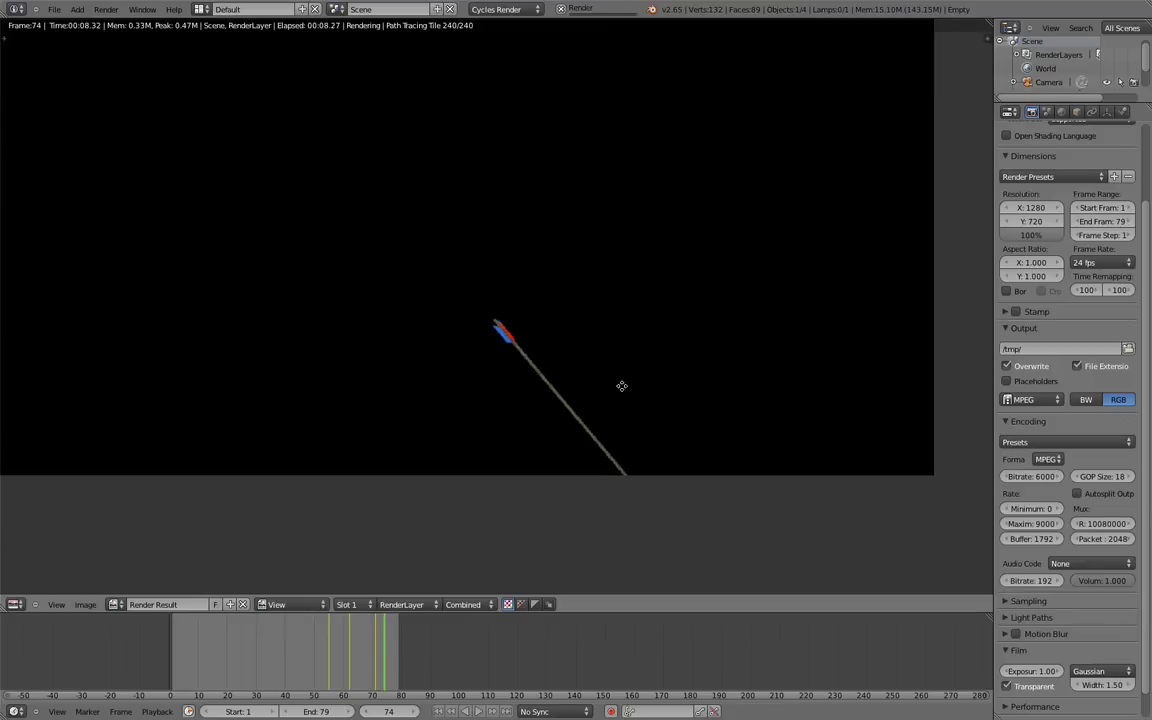
{"action": "mouse_move", "coordinate": [657, 440]}
{"action": "middle_mouse_down"}
{"action": "mouse_move", "coordinate": [592, 365]}
{"action": "mouse_move", "coordinate": [581, 296]}
{"action": "mouse_move", "coordinate": [532, 386]}
{"action": "middle_mouse_up"}
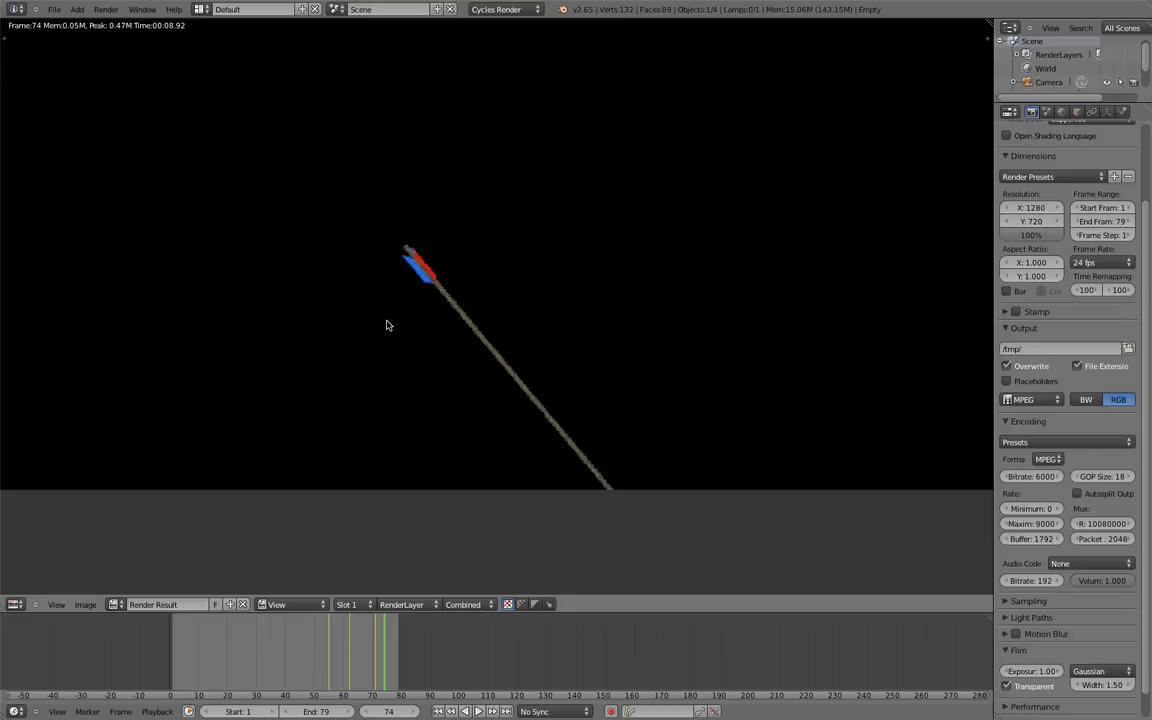
{"action": "middle_click_drag", "start_coordinate": [512, 398], "coordinate": [476, 489]}
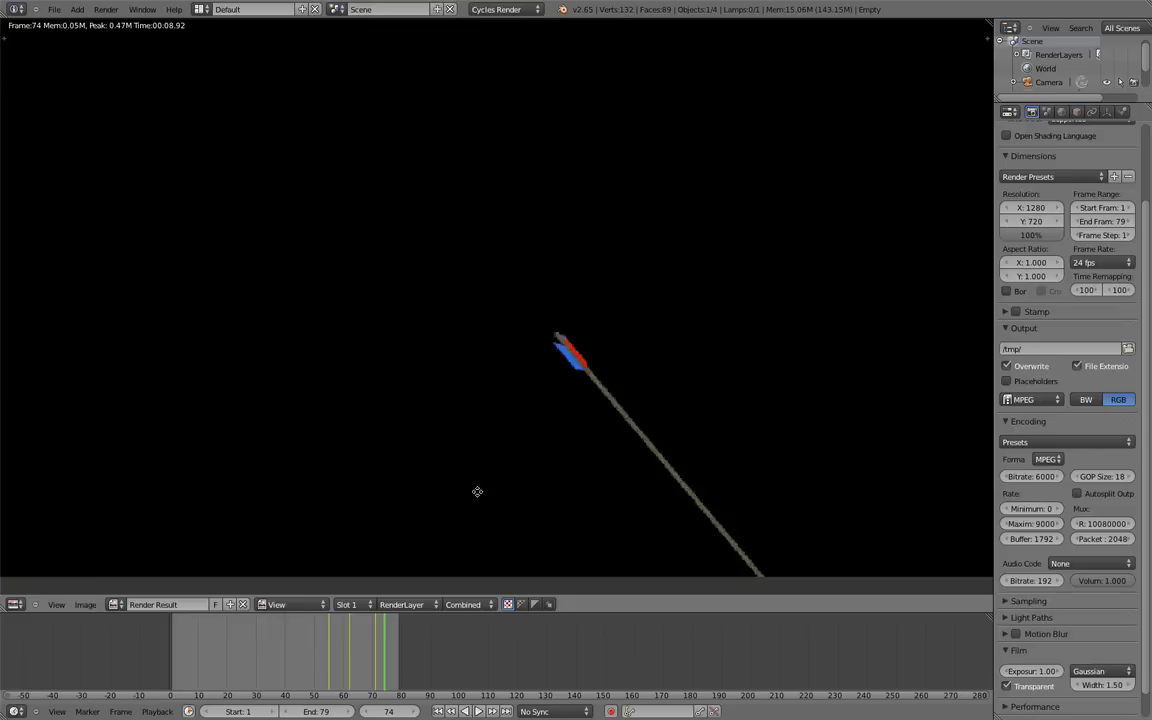
{"action": "scroll", "coordinate": [393, 406], "scroll_direction": "down", "scroll_amount": 3}
{"action": "scroll", "coordinate": [445, 405], "scroll_direction": "down", "scroll_amount": 3}
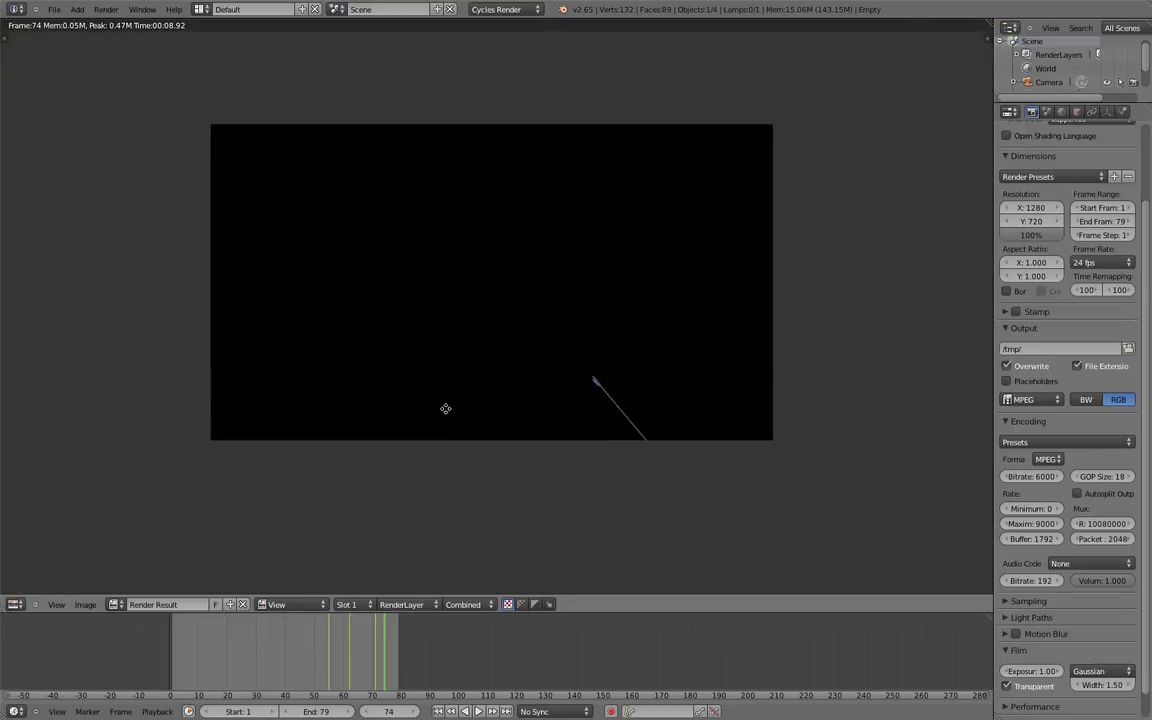
{"action": "scroll", "coordinate": [674, 437], "scroll_direction": "up", "scroll_amount": 2}
Recentre the rendered image, close the render view, and rewind to frame 0
{"action": "mouse_move", "coordinate": [674, 437]}
{"action": "middle_mouse_down"}
{"action": "mouse_move", "coordinate": [548, 329]}
{"action": "mouse_move", "coordinate": [405, 281]}
{"action": "middle_mouse_up"}
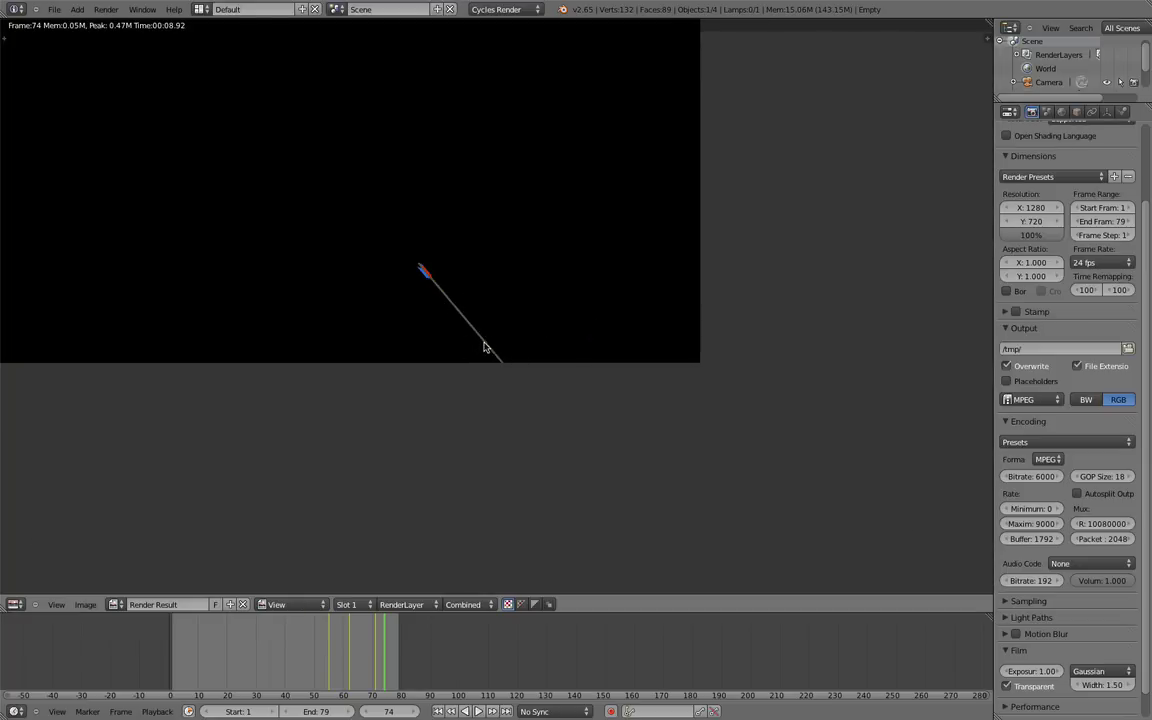
{"action": "middle_click_drag", "start_coordinate": [484, 347], "coordinate": [509, 293]}
{"action": "scroll", "coordinate": [668, 406], "scroll_direction": "down", "scroll_amount": 2}
{"action": "middle_click_drag", "start_coordinate": [668, 406], "coordinate": [567, 234]}
{"action": "scroll", "coordinate": [660, 384], "scroll_direction": "up", "scroll_amount": 1}
{"action": "scroll", "coordinate": [682, 353], "scroll_direction": "up", "scroll_amount": 1}
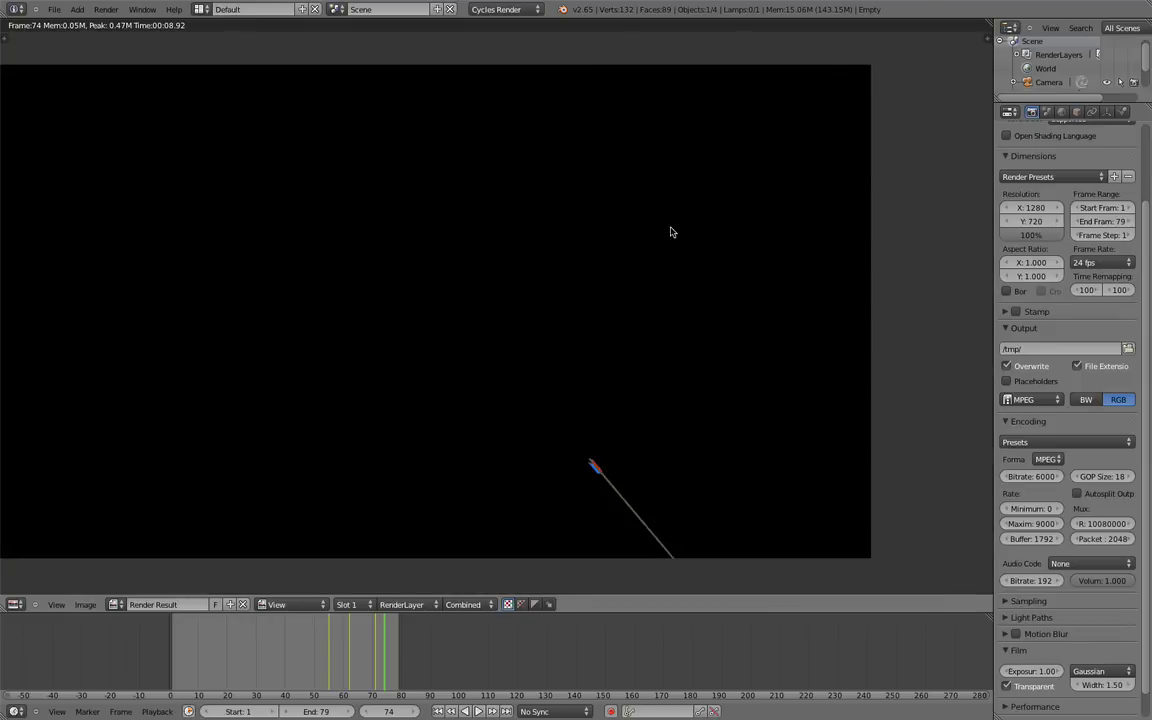
{"action": "middle_click_drag", "start_coordinate": [288, 242], "coordinate": [450, 260]}
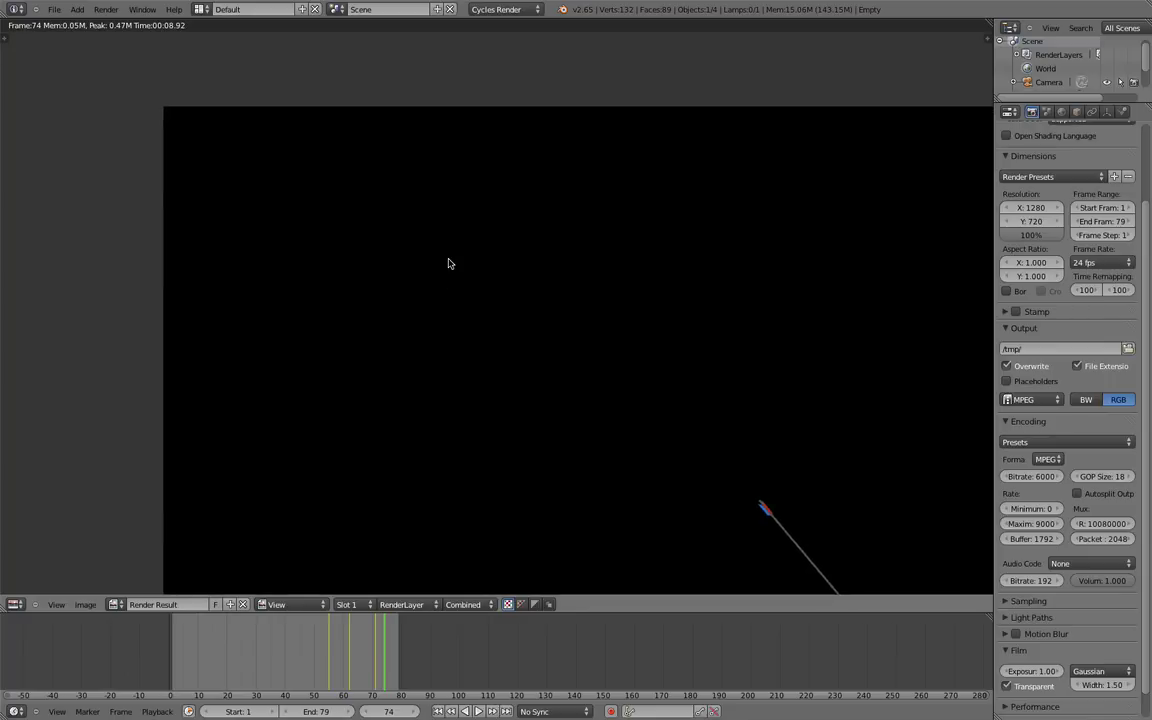
{"action": "scroll", "coordinate": [455, 260], "scroll_direction": "down", "scroll_amount": 2}
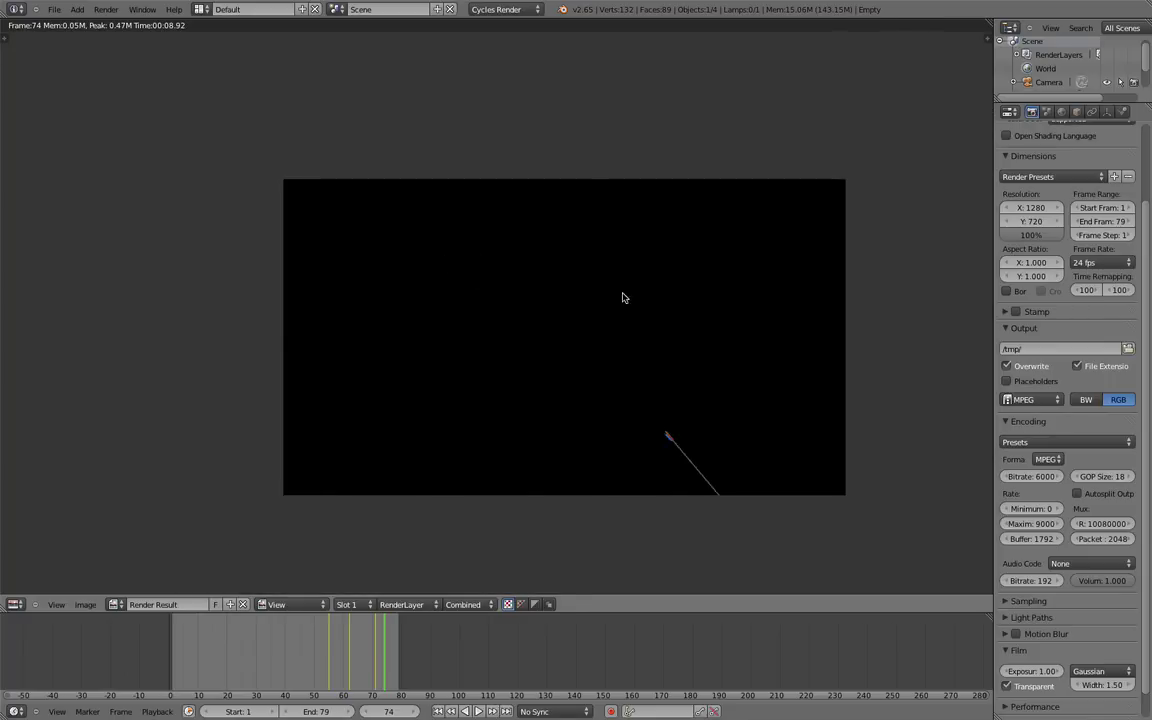
{"action": "key", "text": "Escape"}
{"action": "left_click_drag", "start_coordinate": [381, 652], "coordinate": [113, 640]}
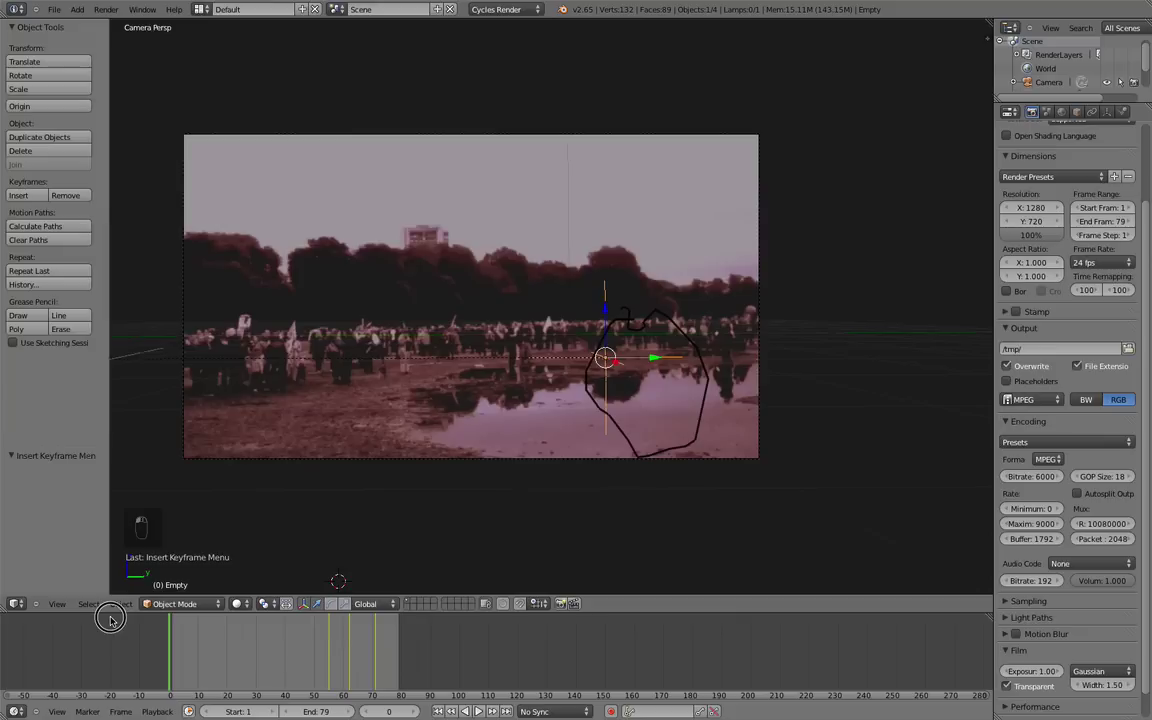